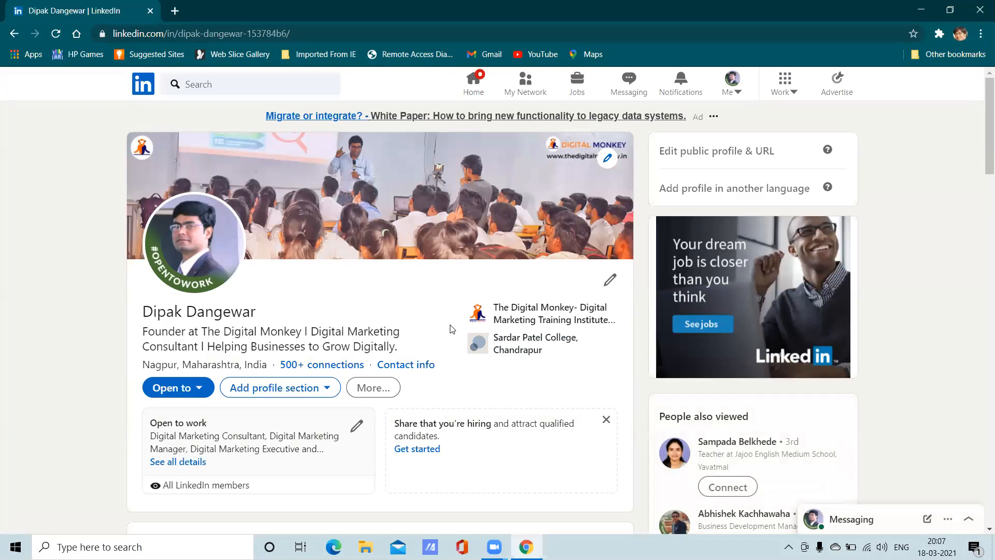
scroll(450, 329, down, 4)
scroll(448, 328, up, 4)
key(ctrl+t)
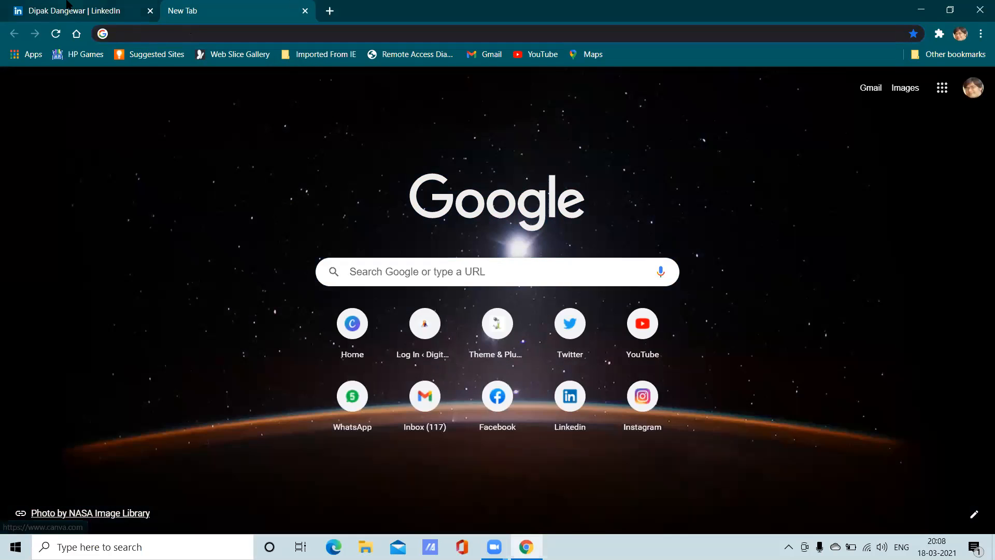
key(ctrl+Tab)
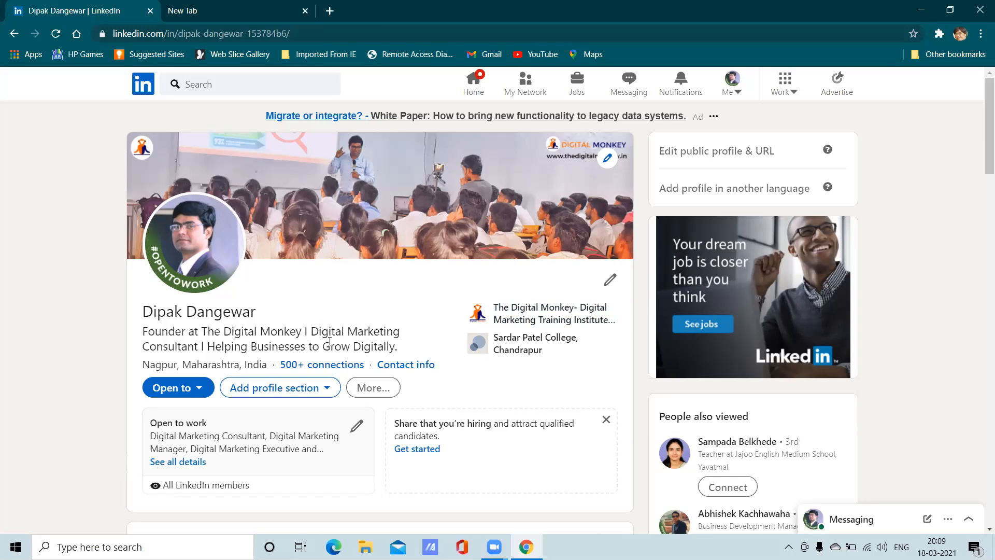
- Look over the profile's intro card, including the banner, photo, headline, location and open-to-work details
scroll(337, 332, down, 3)
scroll(291, 284, up, 1)
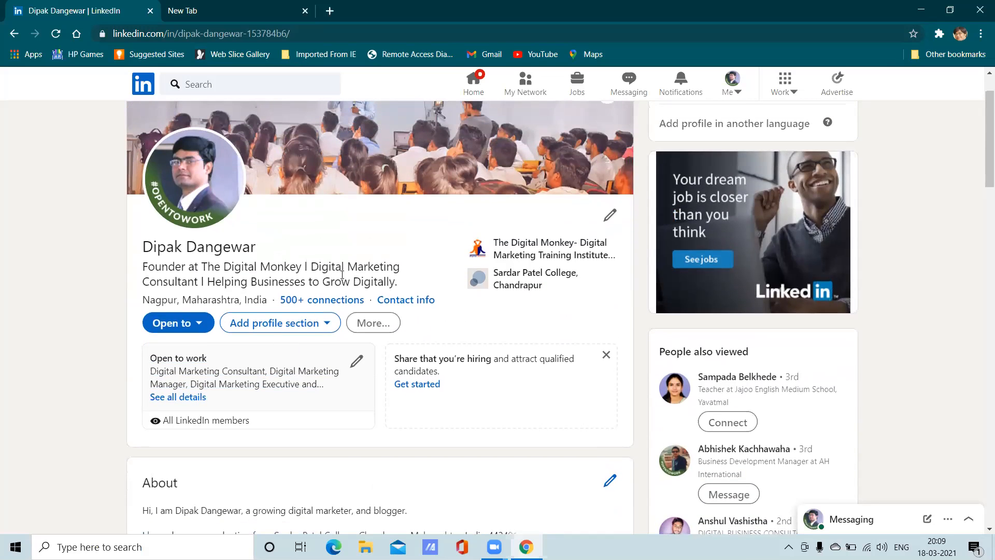
scroll(367, 278, down, 3)
scroll(394, 279, up, 3)
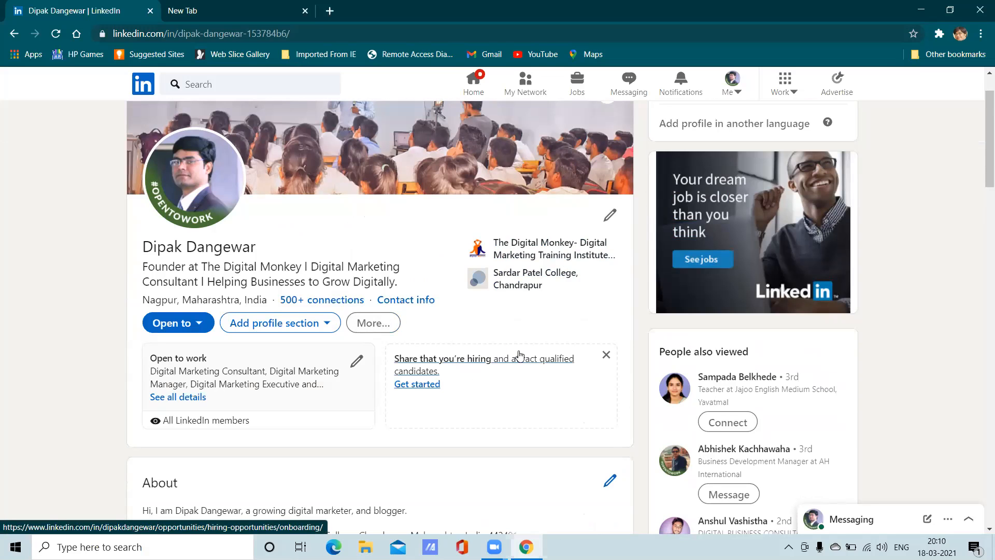
scroll(520, 356, down, 3)
scroll(521, 354, up, 2)
scroll(520, 355, up, 2)
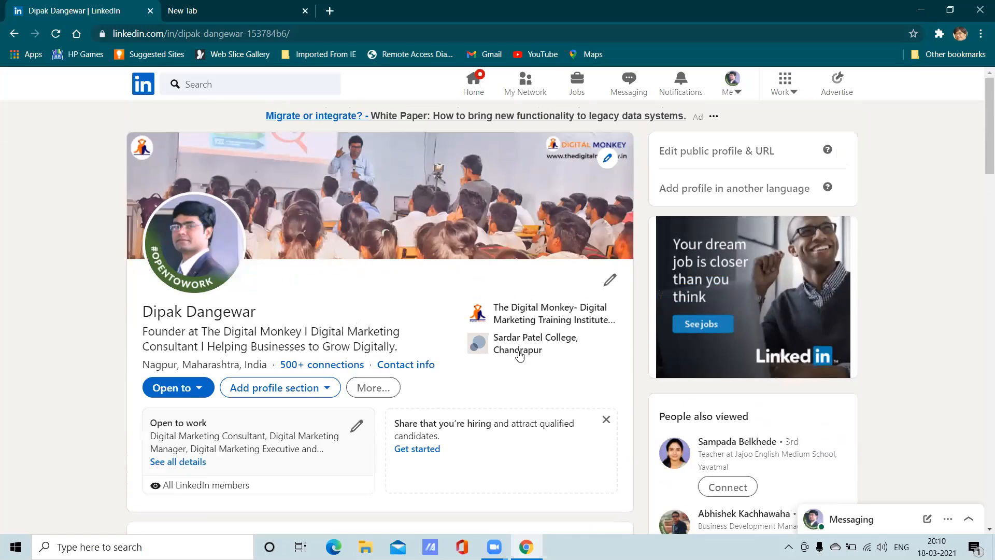
scroll(486, 356, down, 1)
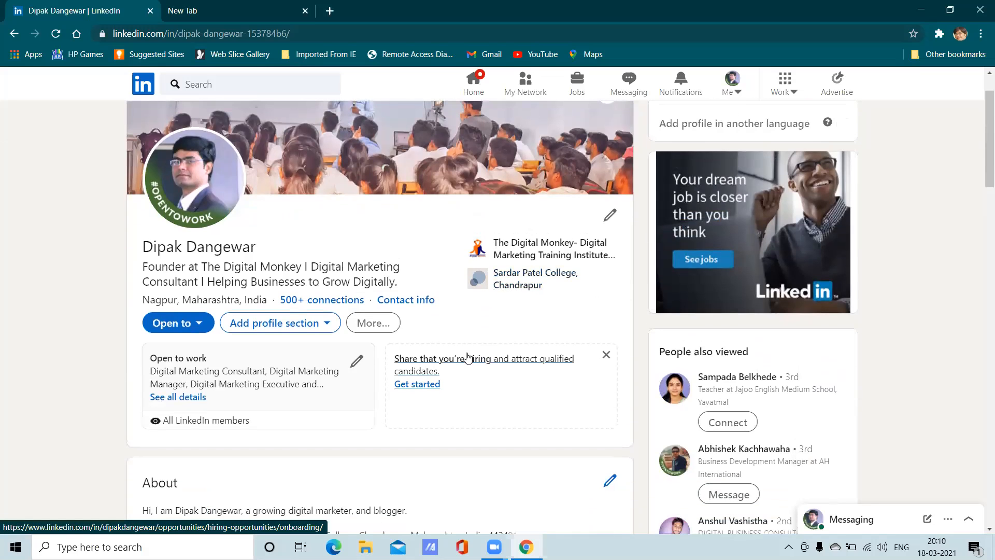
- Open the profile intro for editing and review its fields from name and headline to industry and contact info
click(609, 214)
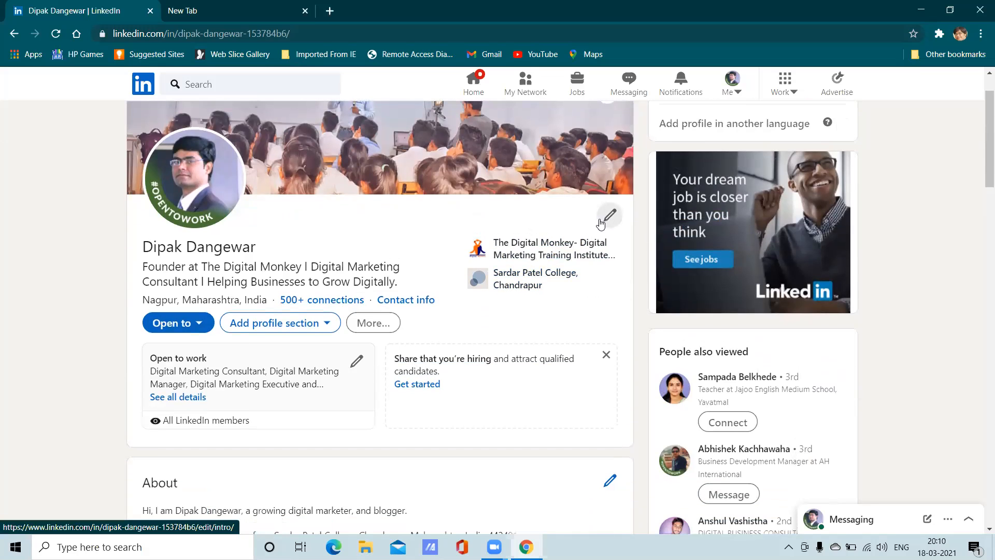
scroll(449, 298, down, 5)
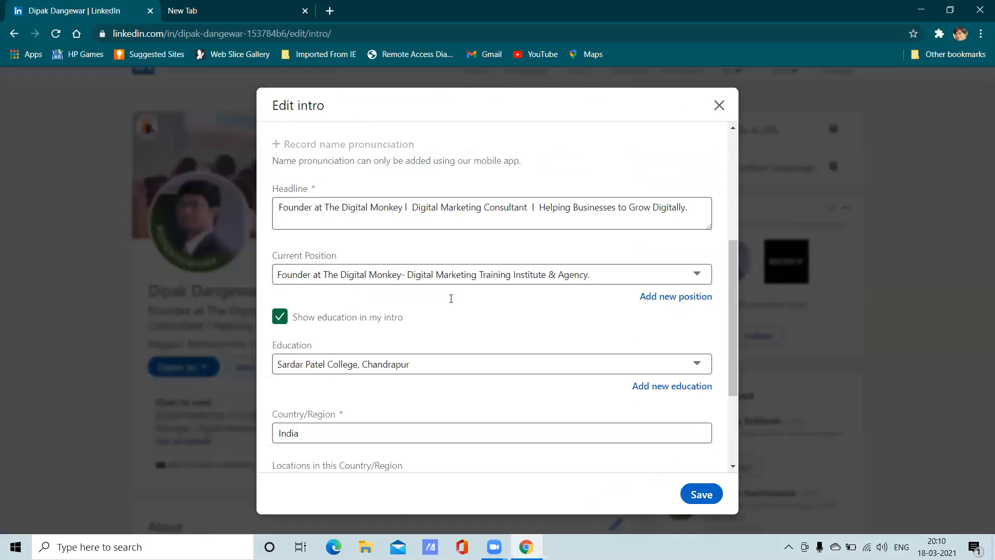
scroll(471, 304, down, 1)
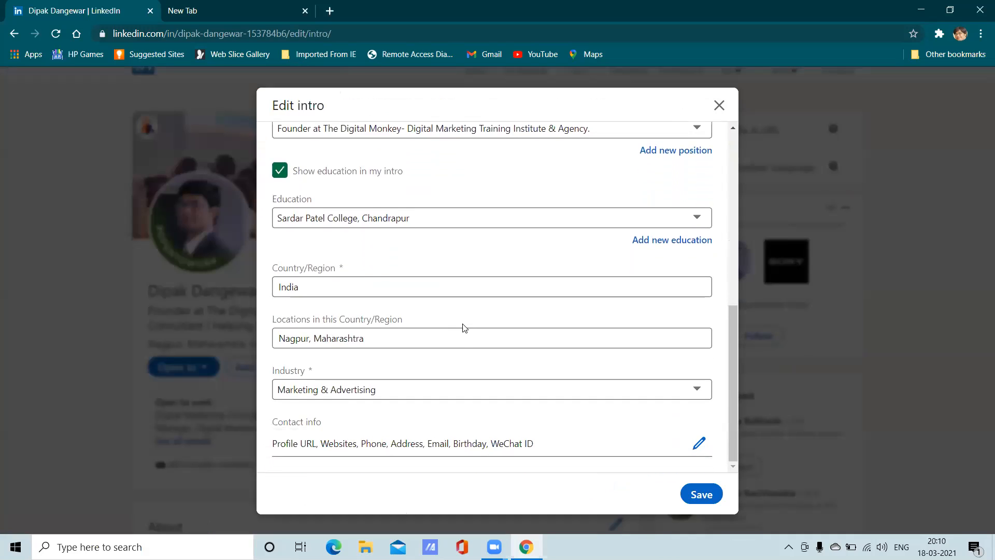
scroll(584, 355, up, 6)
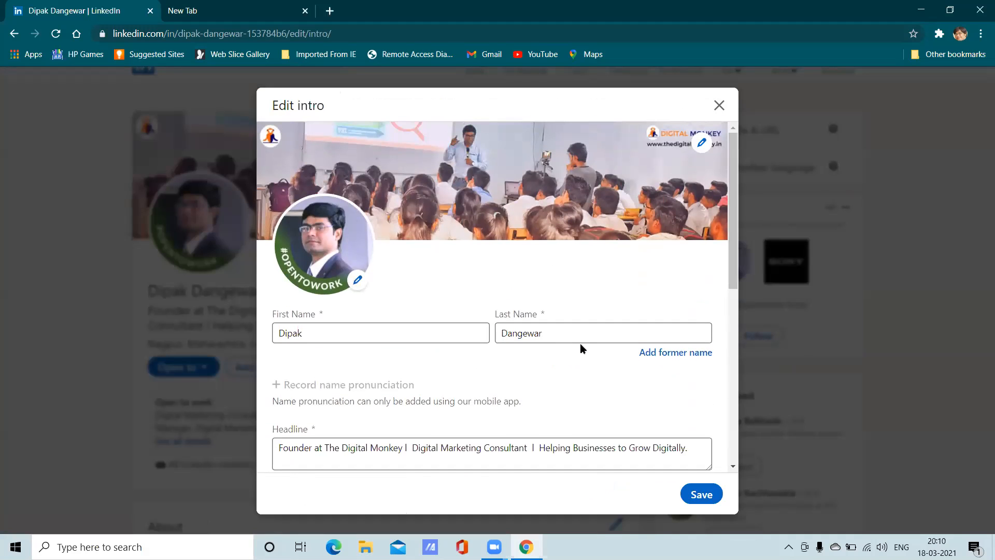
scroll(580, 338, down, 4)
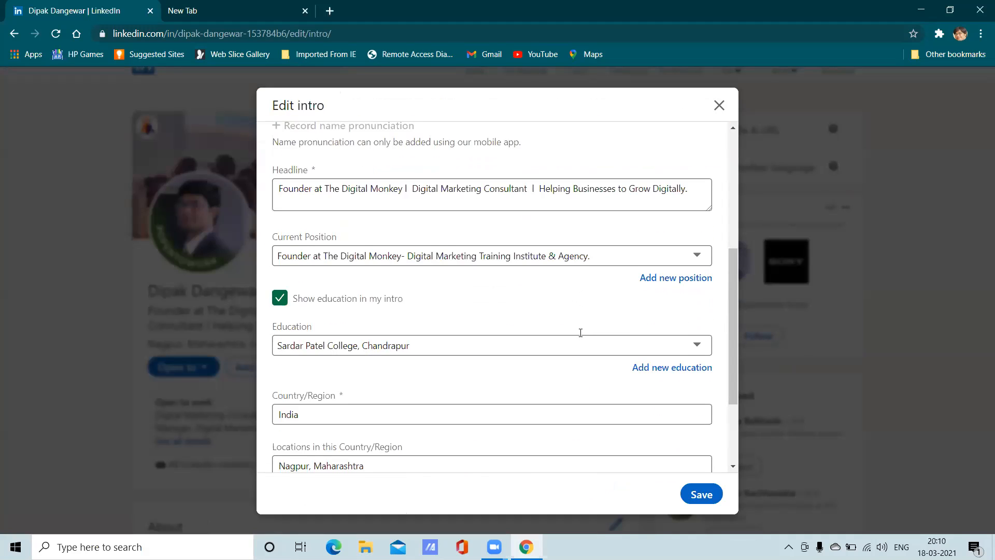
scroll(580, 334, down, 2)
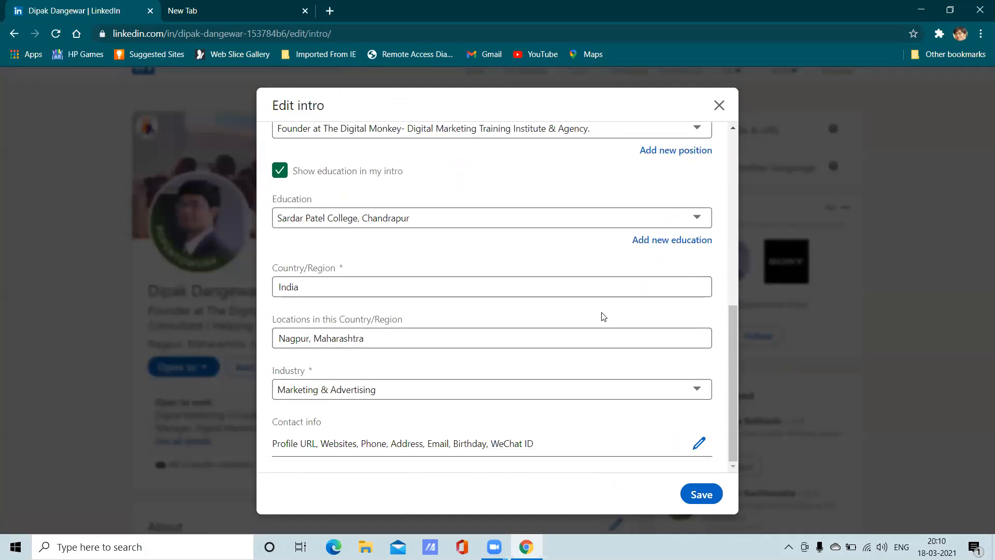
scroll(603, 317, up, 5)
scroll(600, 337, down, 3)
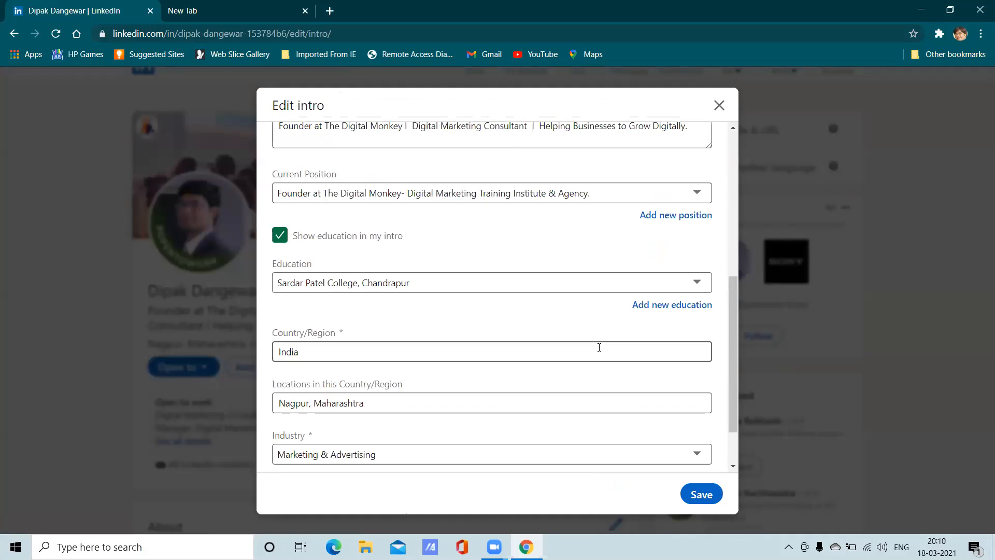
scroll(599, 346, down, 1)
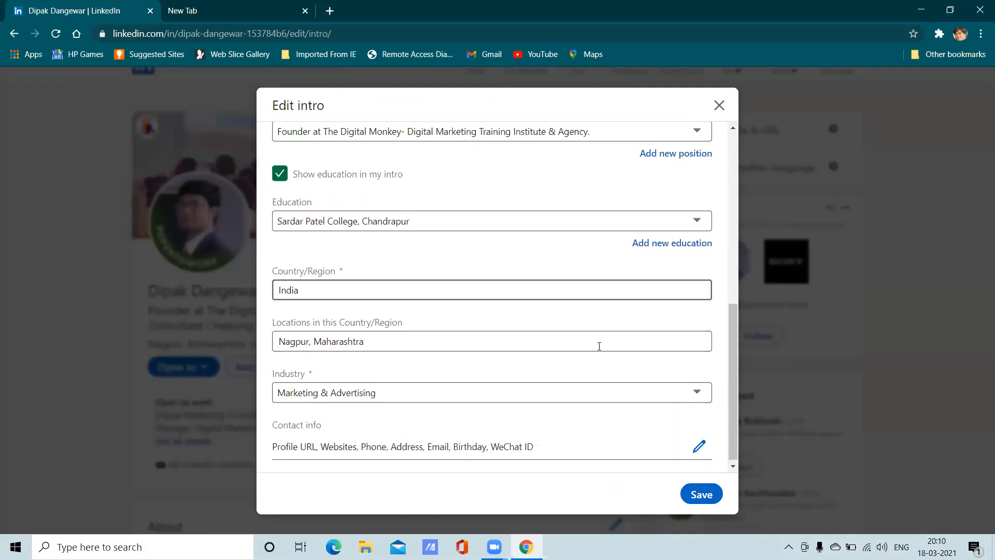
scroll(621, 216, up, 3)
scroll(643, 202, up, 1)
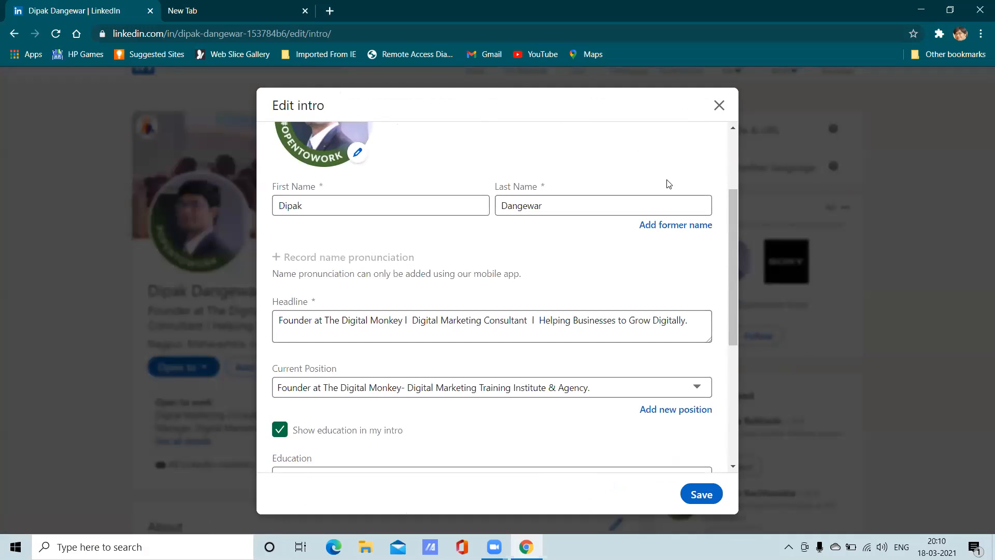
- Review the intro's headline, position, education and location fields, and open the contact info form and apply it
scroll(570, 193, down, 1)
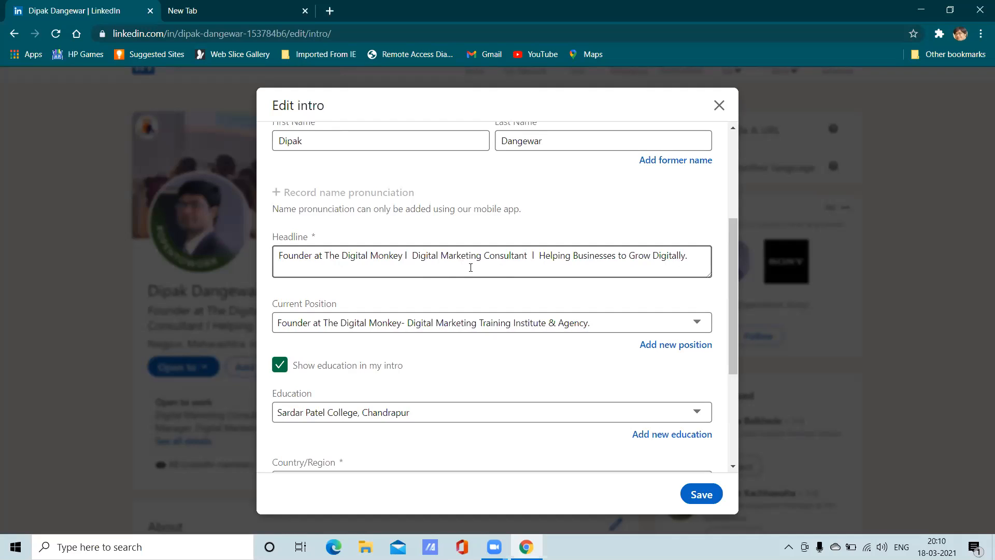
scroll(446, 287, down, 1)
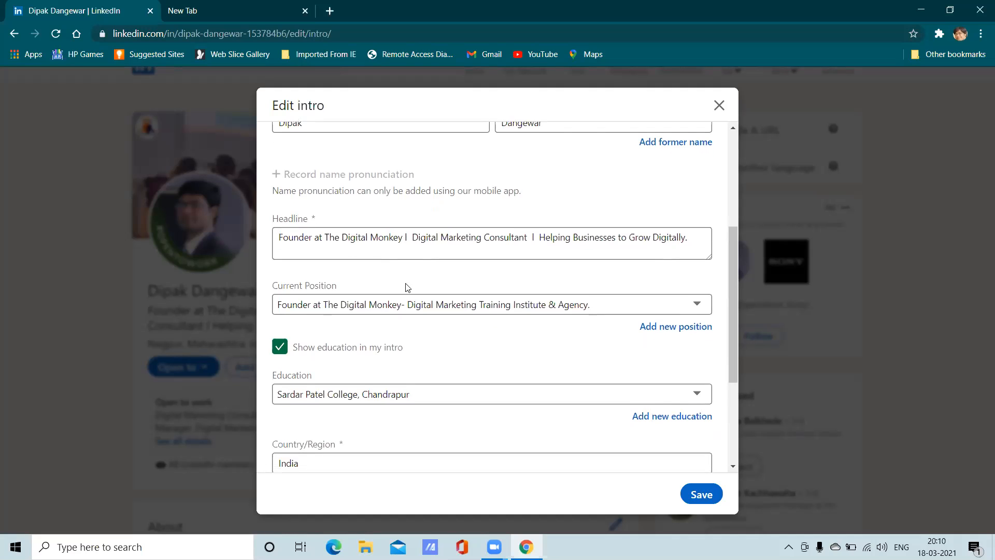
scroll(435, 295, down, 1)
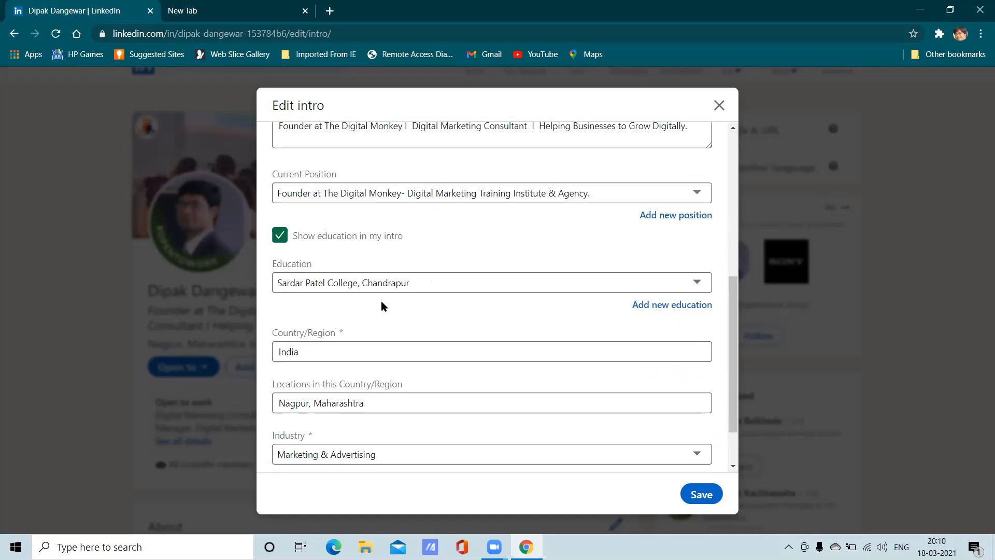
scroll(381, 302, down, 1)
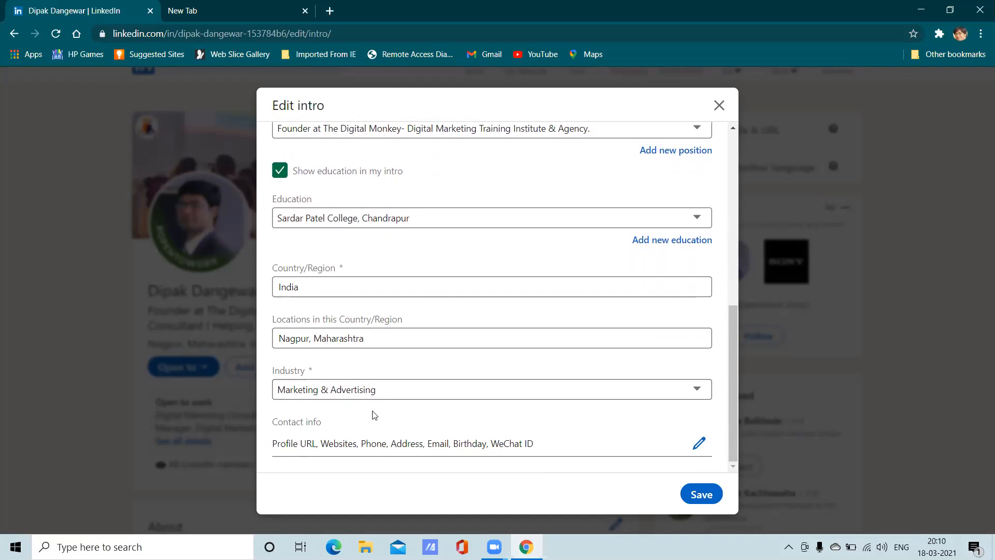
click(699, 443)
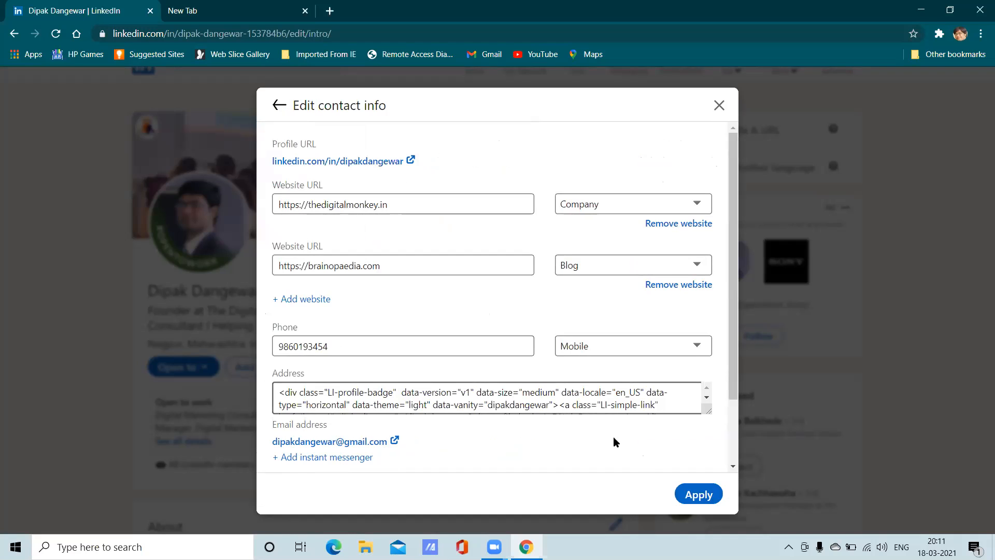
click(698, 497)
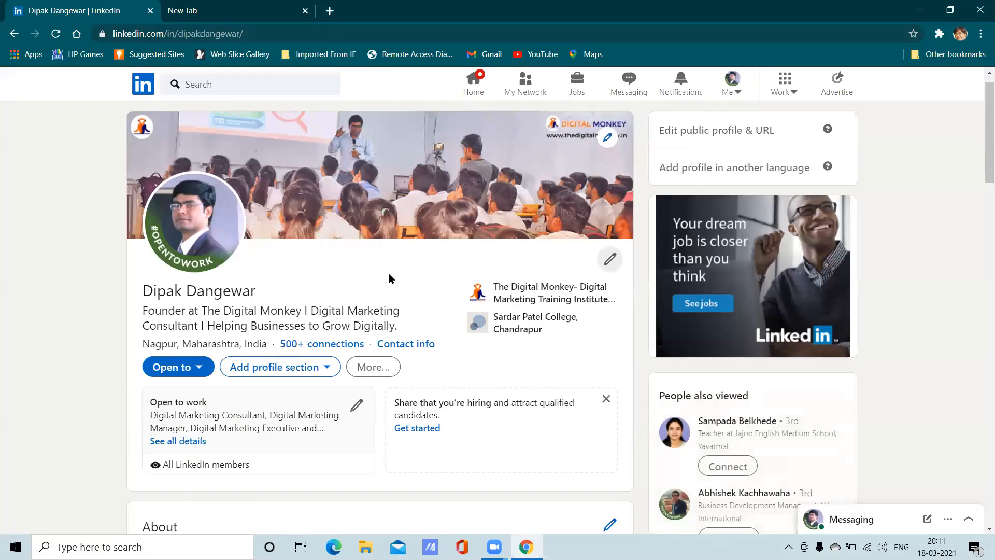
- Look through the profile page from the intro card to the About and Featured sections
scroll(398, 292, down, 3)
scroll(398, 294, up, 2)
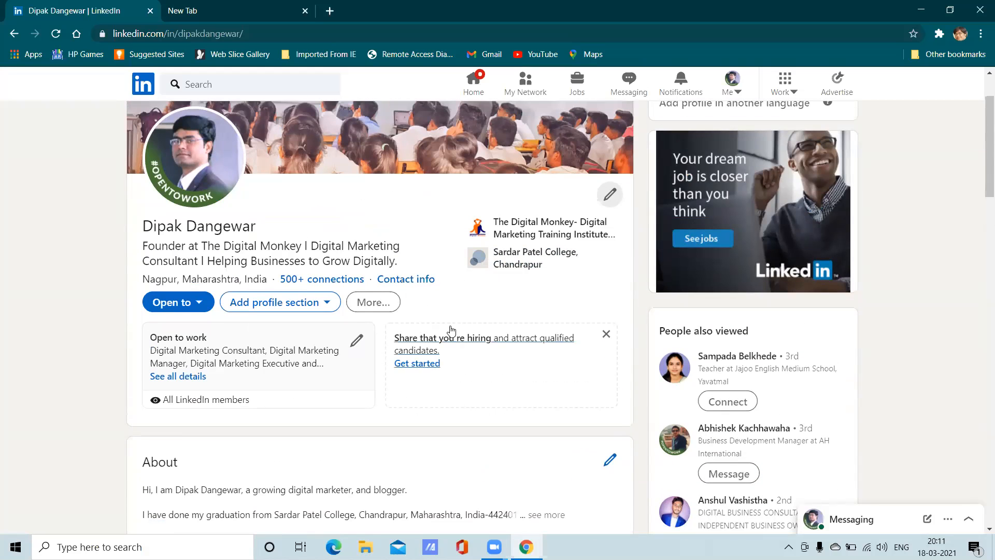
scroll(112, 340, down, 1)
scroll(112, 340, down, 2)
scroll(113, 340, up, 2)
scroll(114, 339, down, 4)
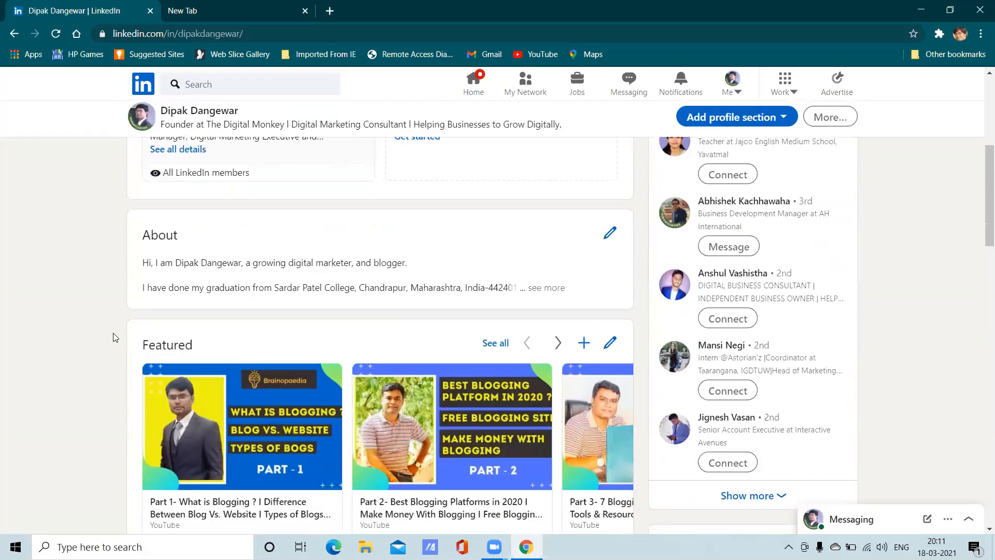
scroll(114, 334, up, 3)
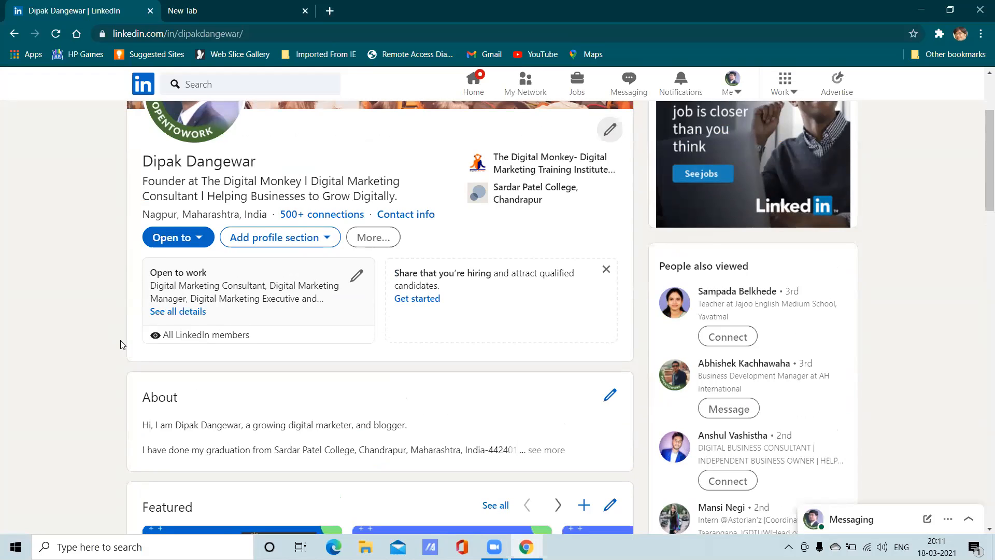
scroll(121, 345, down, 3)
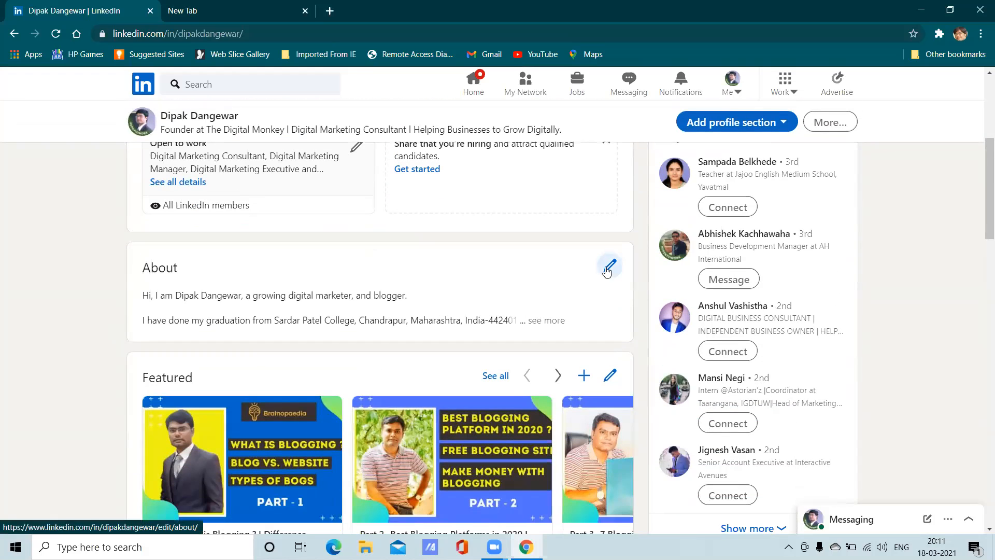
- Open the About summary for editing, view its text and close the form without saving
click(609, 267)
scroll(644, 306, down, 5)
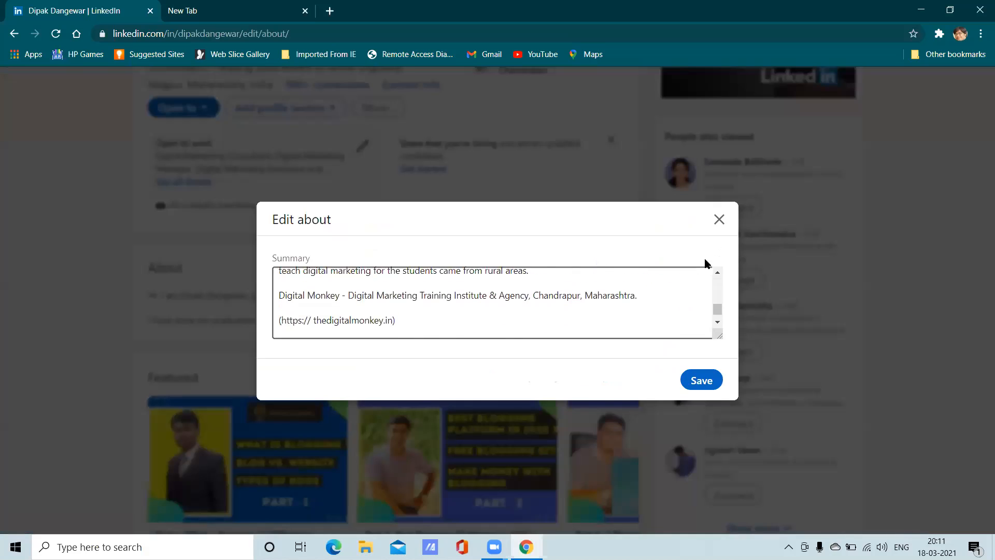
click(719, 220)
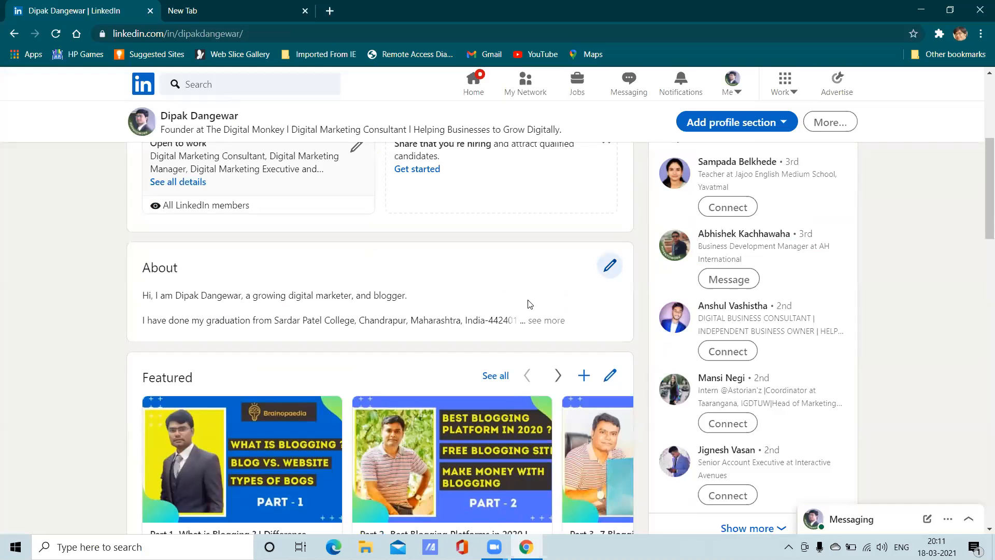
- Expand the full About text on the profile and read it from beginning to end
click(547, 320)
scroll(473, 340, down, 7)
scroll(285, 256, up, 6)
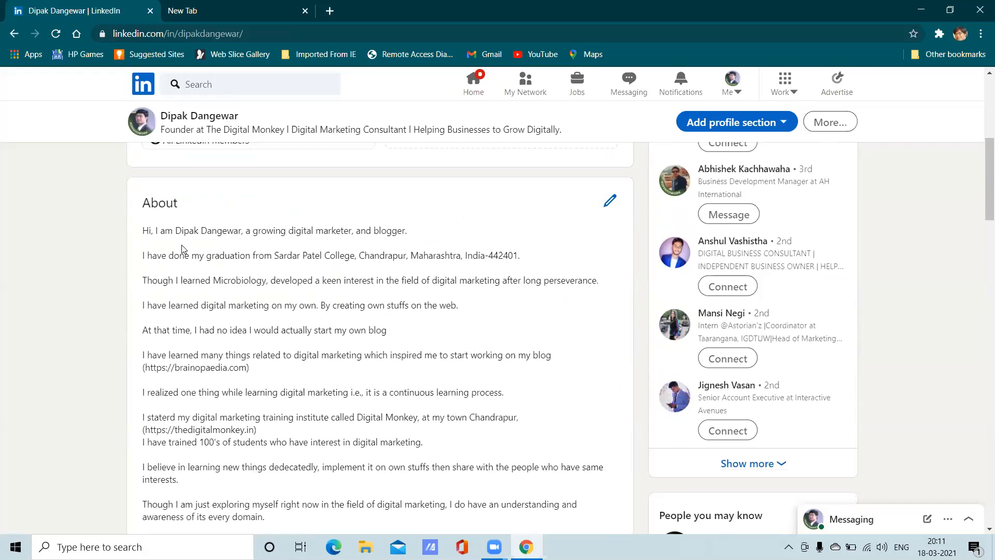
scroll(392, 280, down, 3)
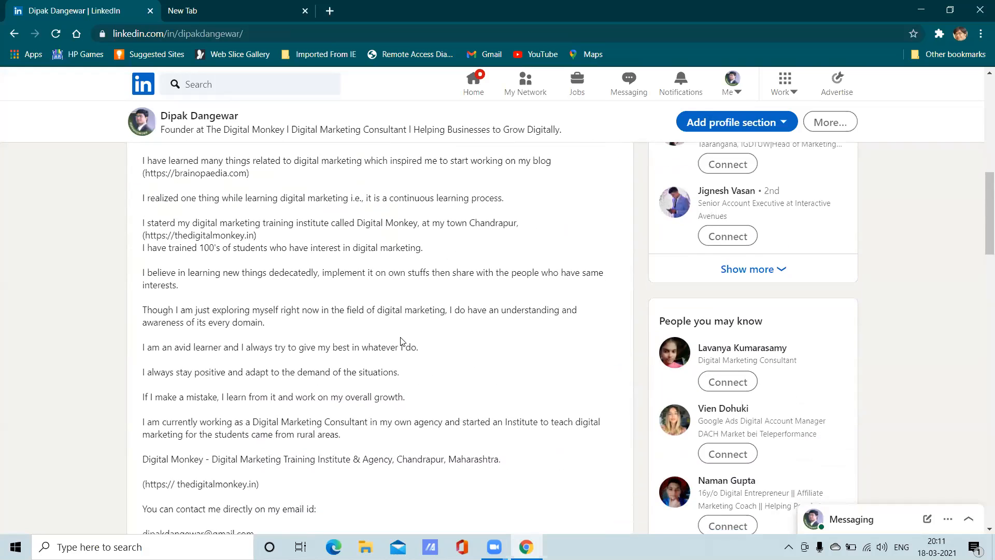
scroll(401, 341, down, 4)
scroll(400, 340, up, 7)
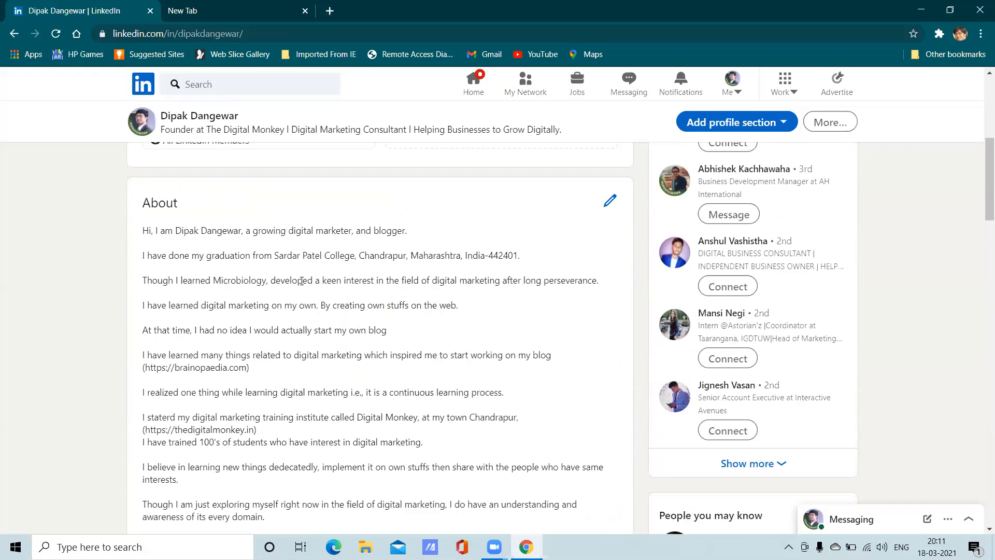
- Examine the About text in detail, from the self-introduction in its opening line to the agency and contact details
drag(246, 232, 412, 231)
click(424, 230)
scroll(284, 264, down, 1)
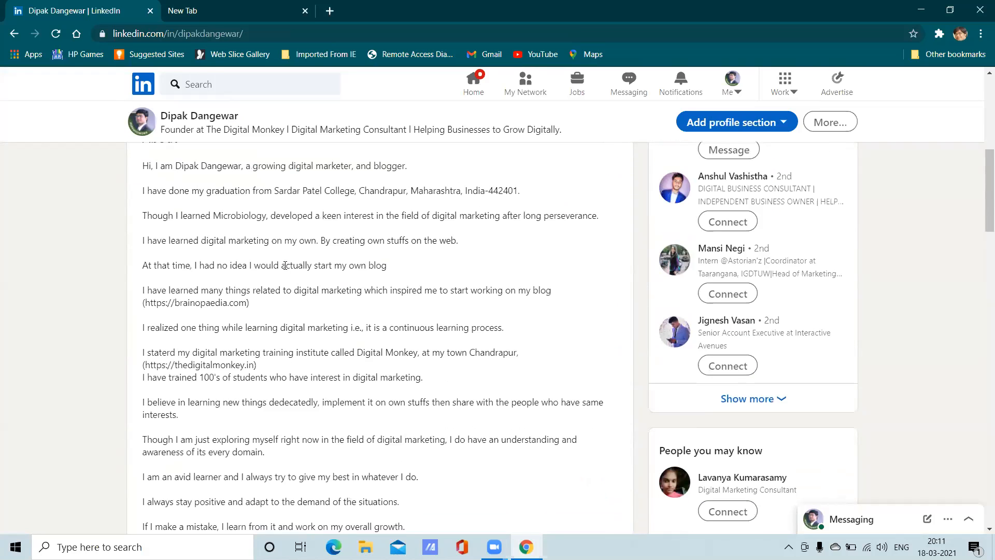
scroll(284, 264, up, 1)
scroll(285, 265, up, 1)
scroll(284, 265, down, 10)
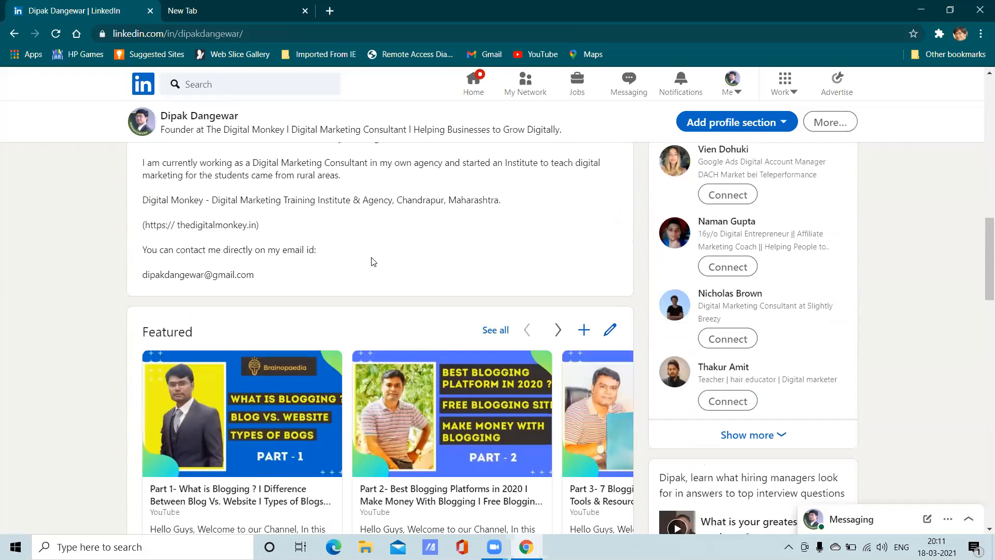
scroll(372, 261, up, 3)
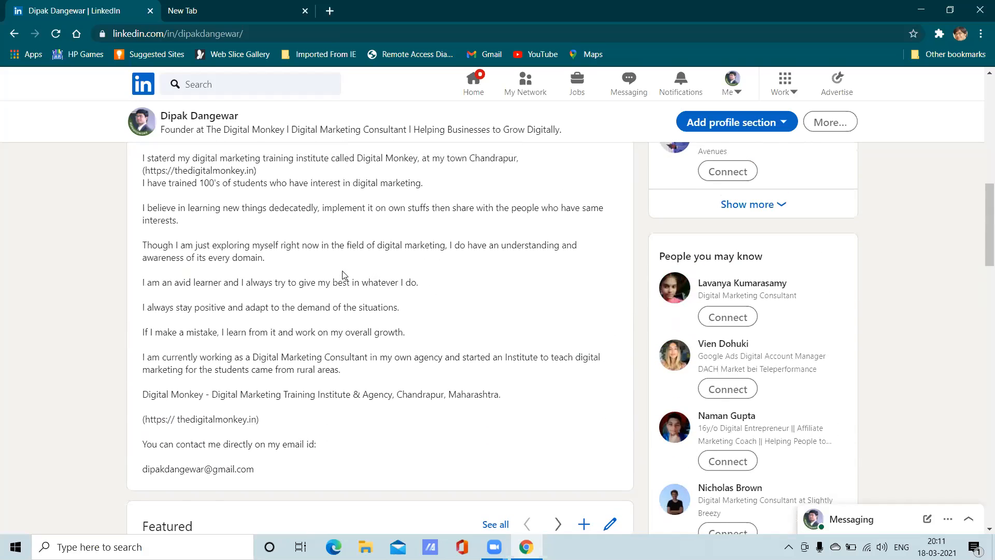
scroll(363, 270, up, 3)
scroll(409, 265, down, 1)
scroll(408, 265, up, 1)
scroll(409, 268, up, 1)
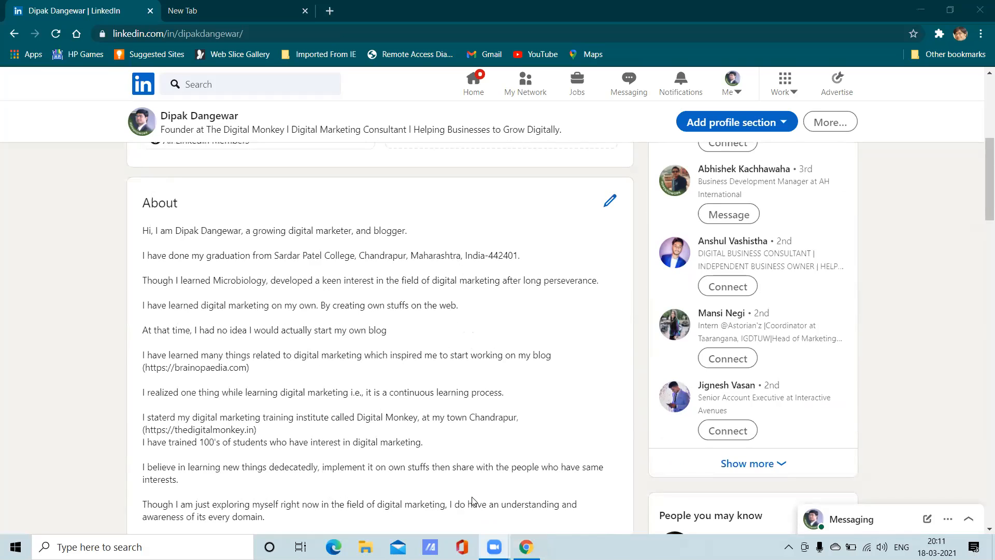
scroll(362, 324, down, 4)
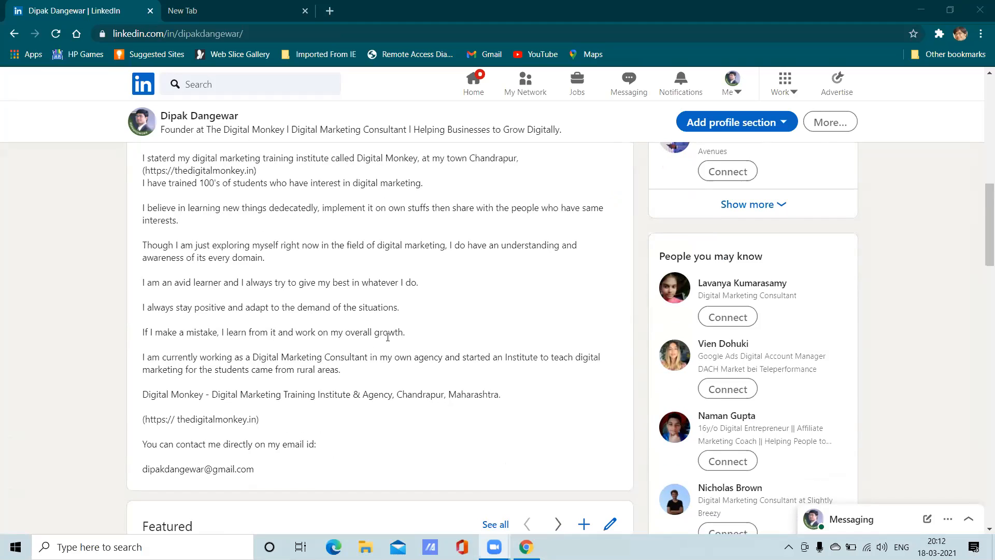
- Read the About text again from the introduction and education lines to the agency and contact details above the Featured section
scroll(387, 337, up, 2)
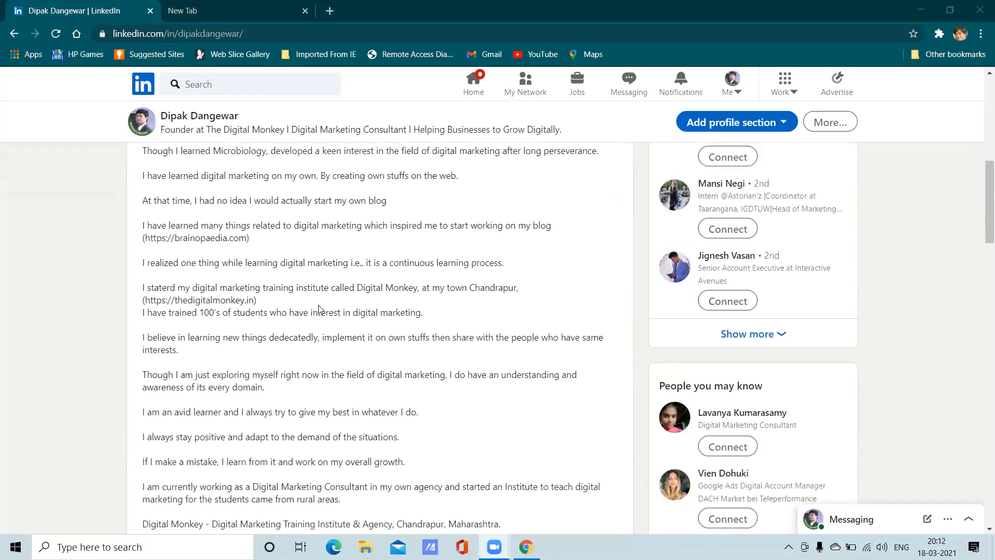
scroll(319, 305, up, 3)
scroll(319, 319, down, 6)
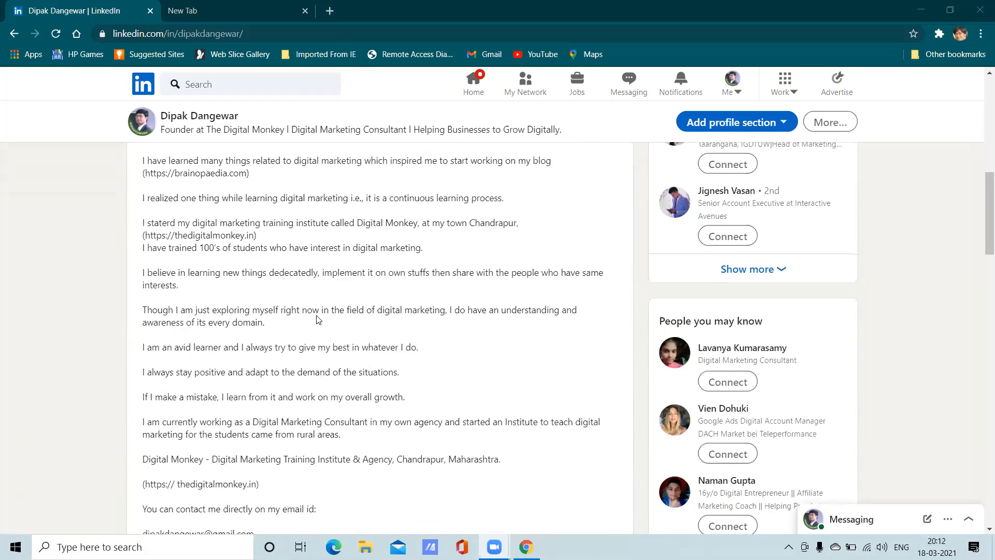
scroll(318, 319, up, 3)
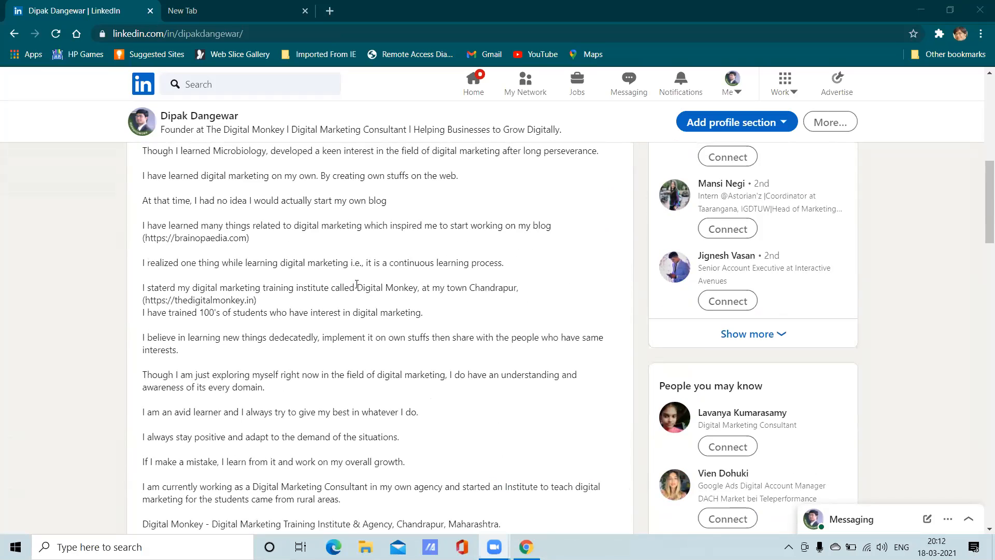
scroll(353, 282, up, 2)
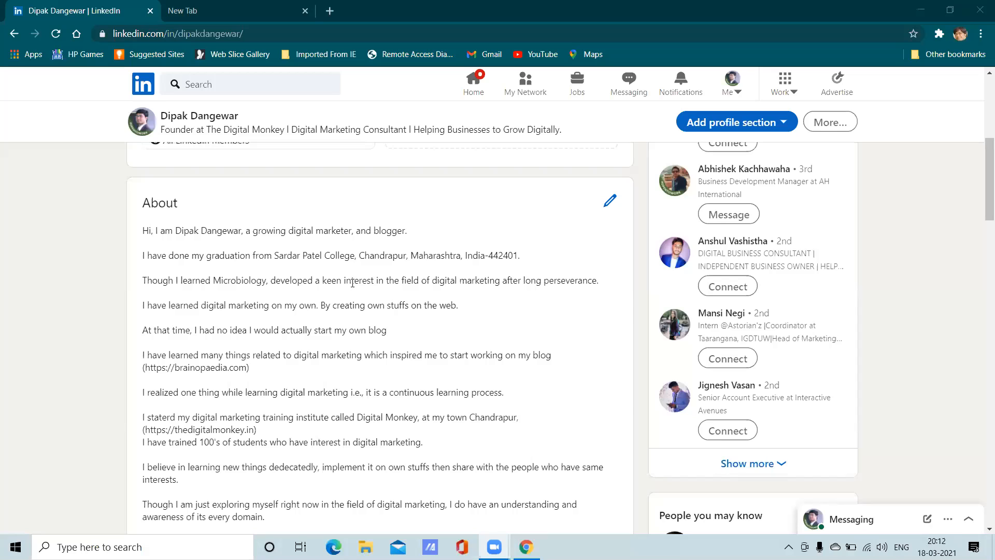
scroll(352, 282, down, 5)
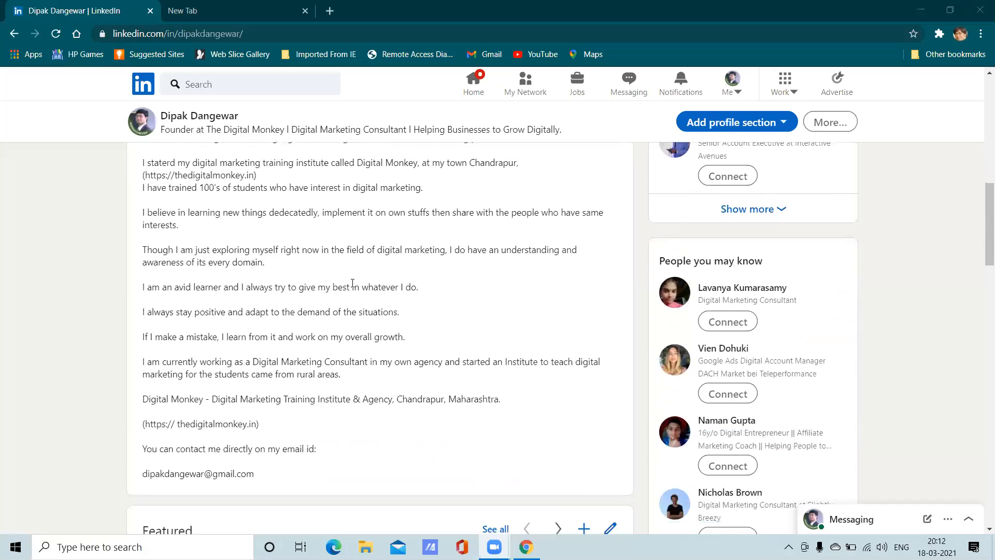
scroll(352, 282, down, 4)
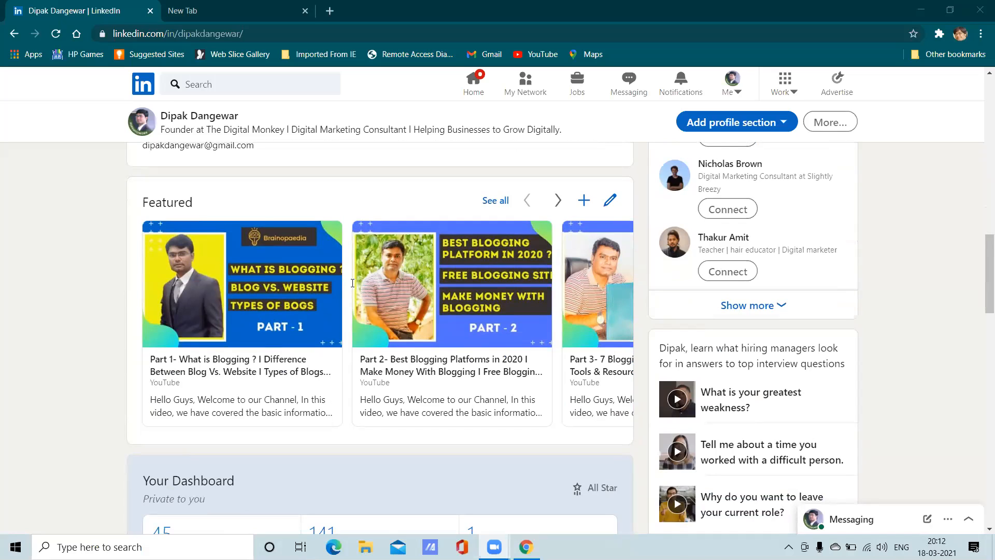
scroll(352, 282, up, 6)
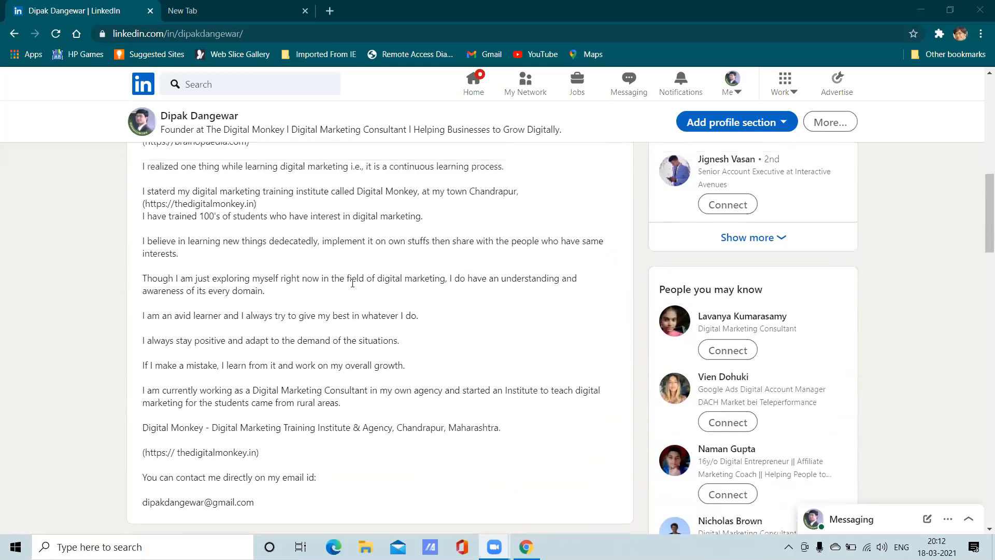
scroll(352, 282, up, 4)
scroll(354, 286, down, 3)
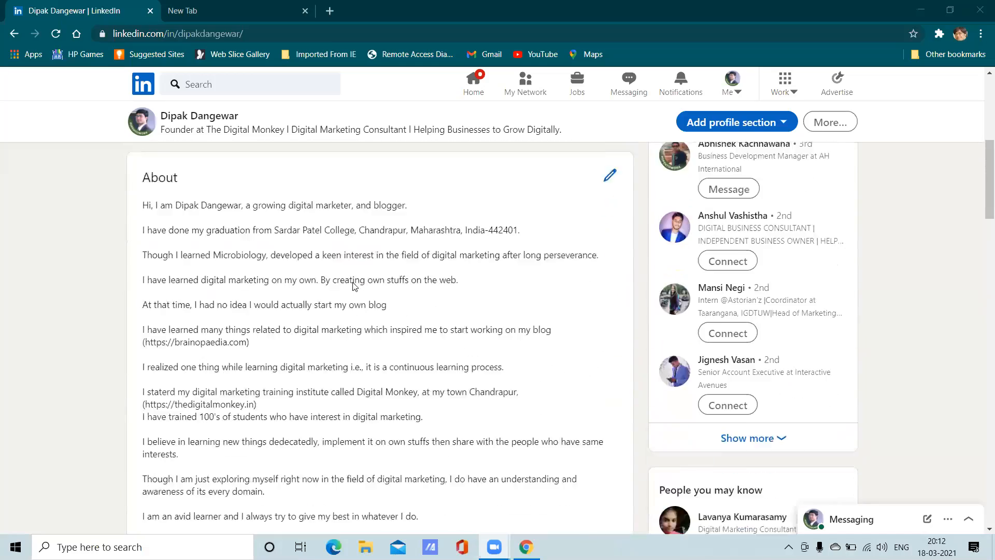
scroll(352, 286, down, 4)
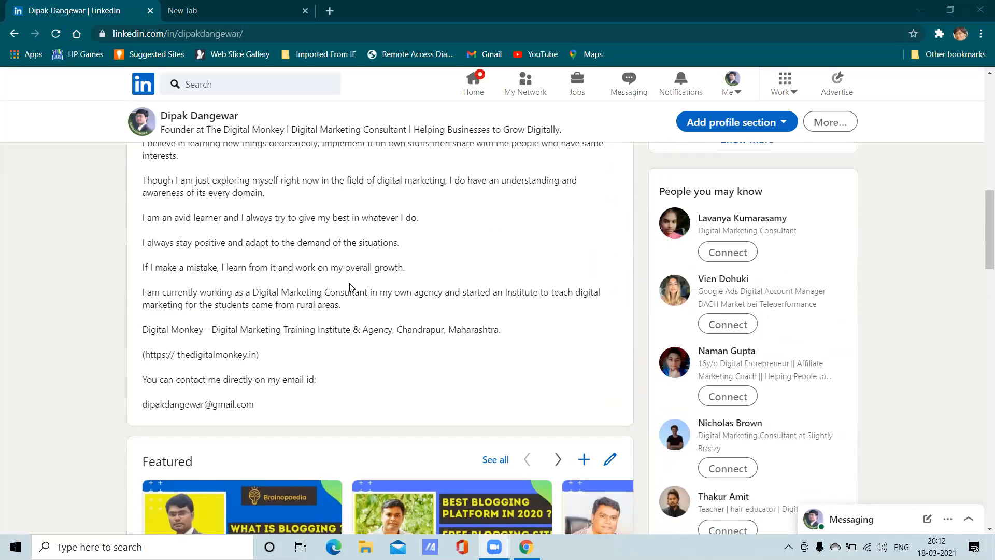
scroll(350, 286, down, 3)
scroll(351, 285, up, 3)
scroll(371, 290, down, 3)
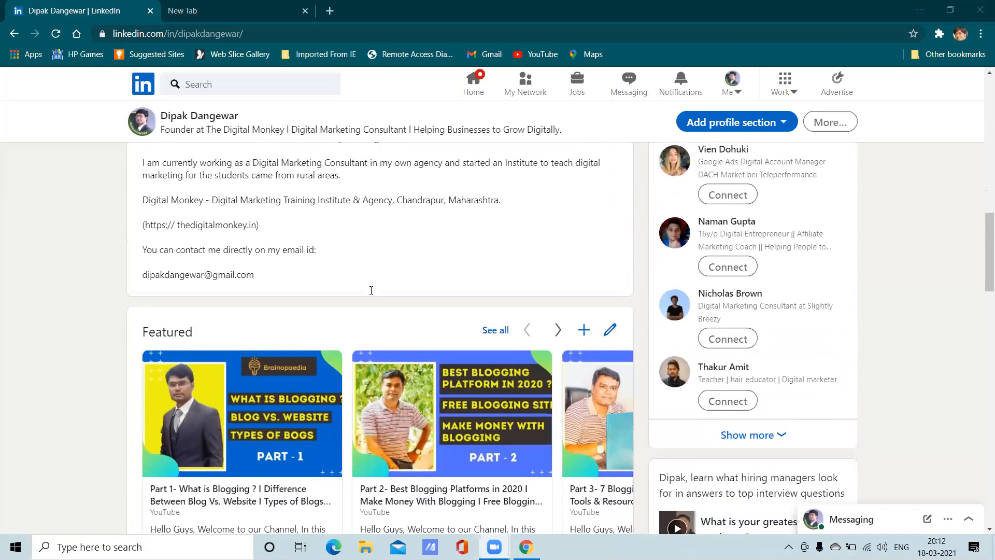
- Look over the Featured, Your Dashboard and Activity sections and return to the intro card
scroll(372, 290, down, 5)
scroll(347, 319, down, 4)
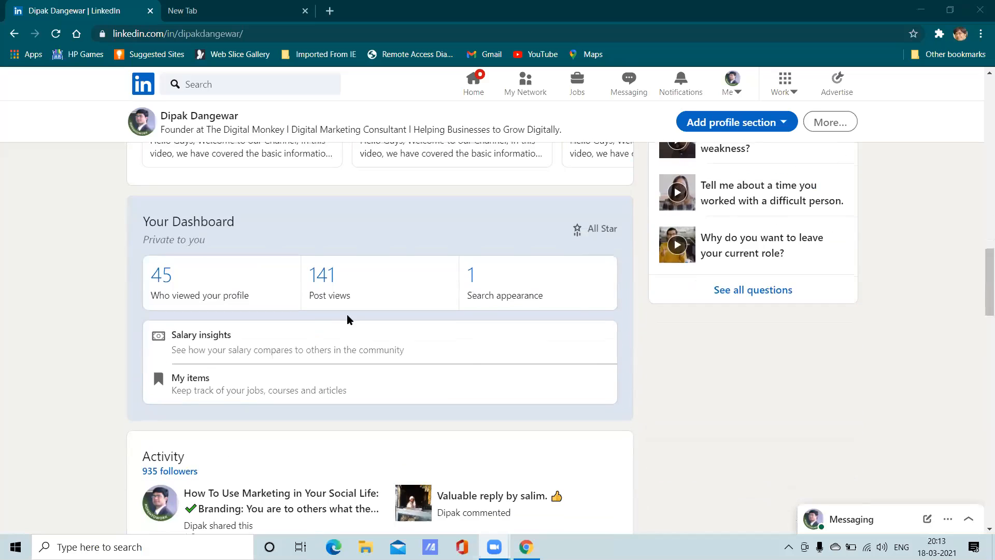
scroll(347, 319, down, 3)
scroll(348, 319, up, 2)
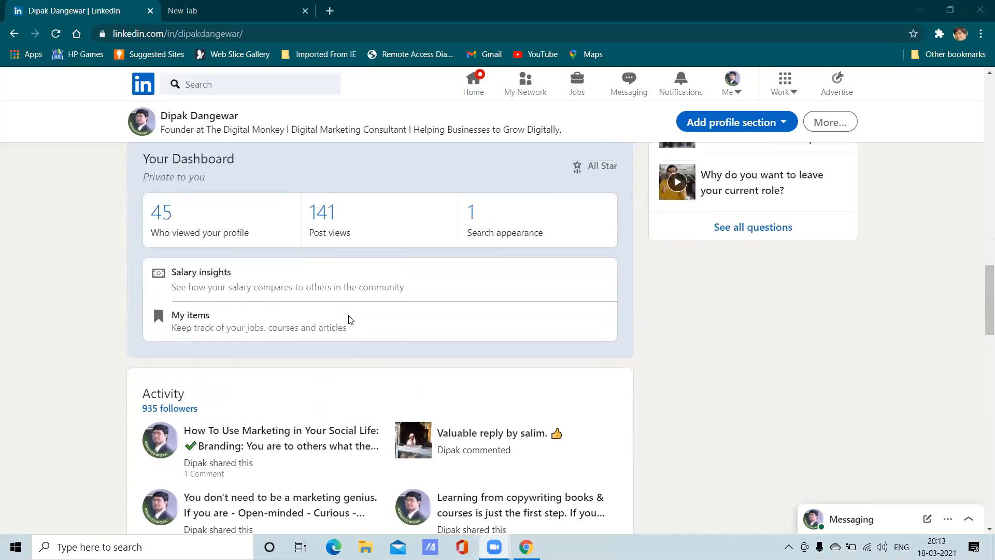
scroll(349, 319, up, 12)
scroll(350, 318, up, 8)
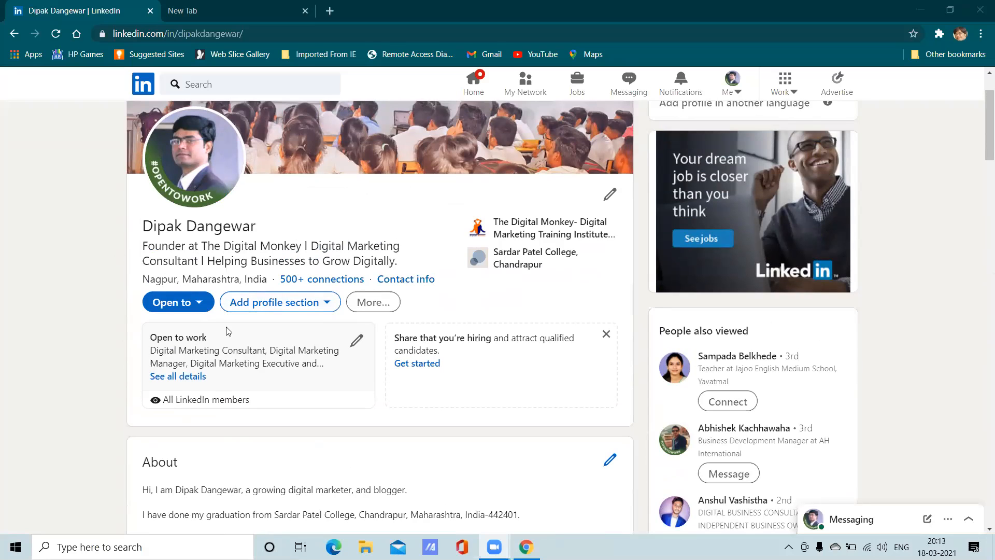
- Review the About summary beneath the Open to work card, from its opening line through the blog and institute paragraphs
scroll(316, 370, down, 5)
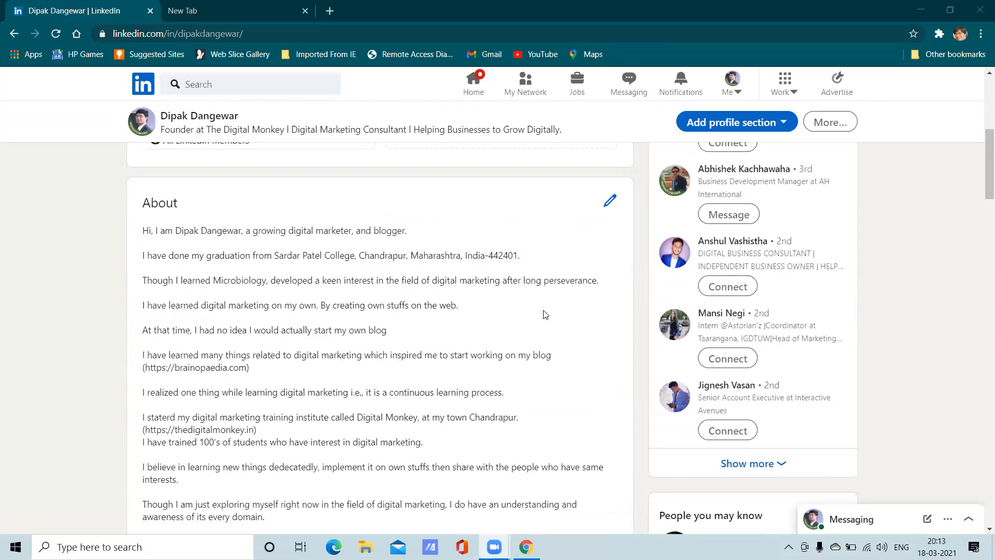
scroll(100, 300, up, 3)
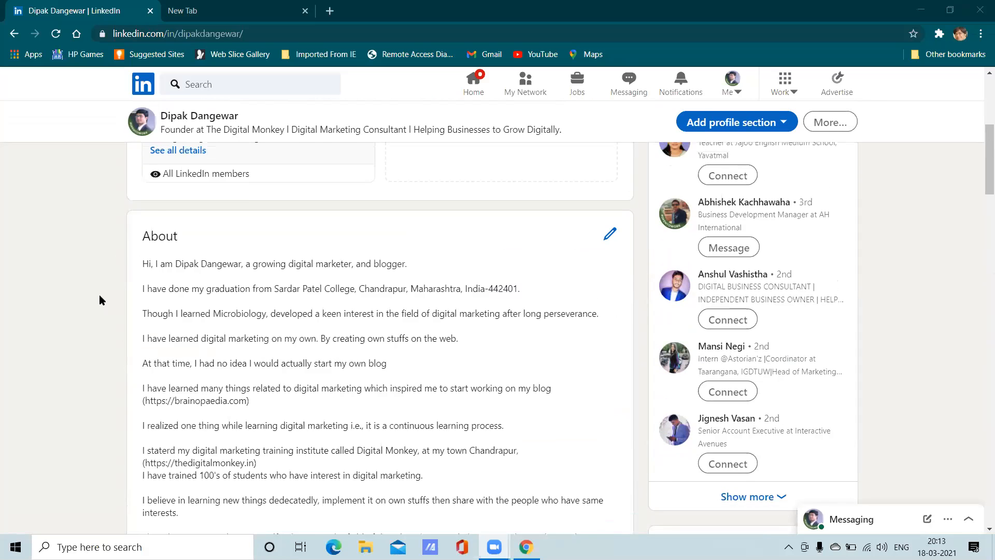
scroll(100, 300, down, 5)
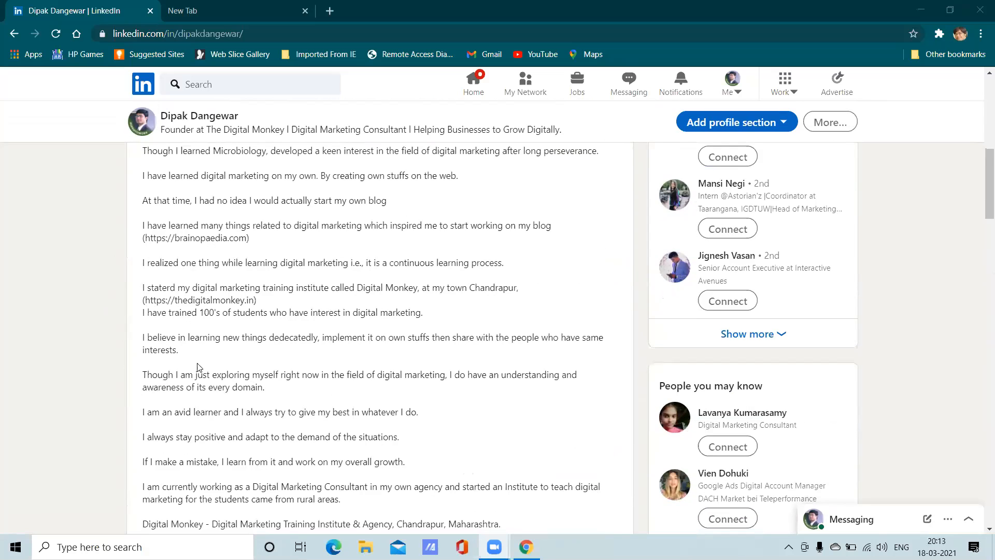
scroll(96, 341, up, 4)
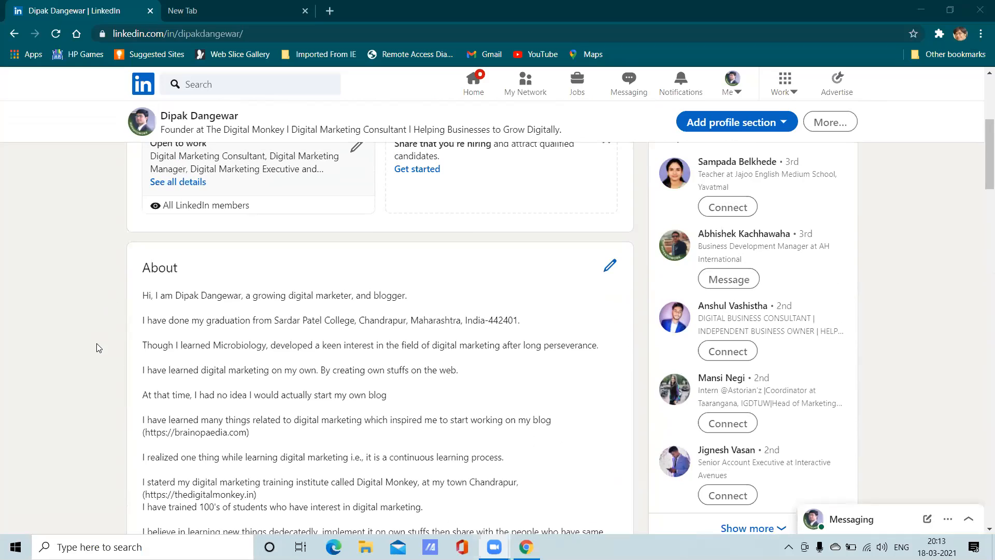
scroll(96, 343, up, 3)
scroll(96, 343, down, 6)
scroll(215, 330, down, 5)
scroll(254, 333, up, 8)
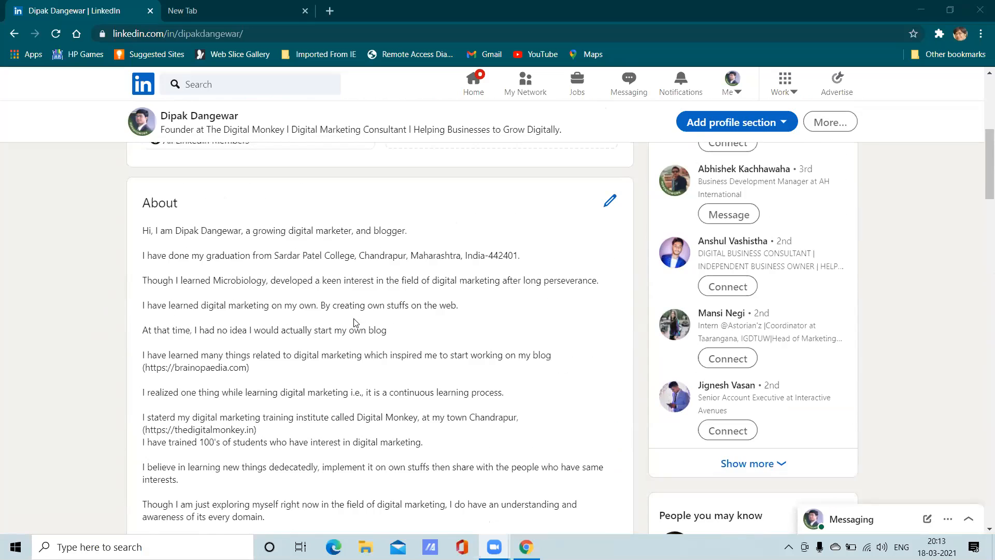
scroll(342, 322, up, 3)
scroll(208, 323, up, 1)
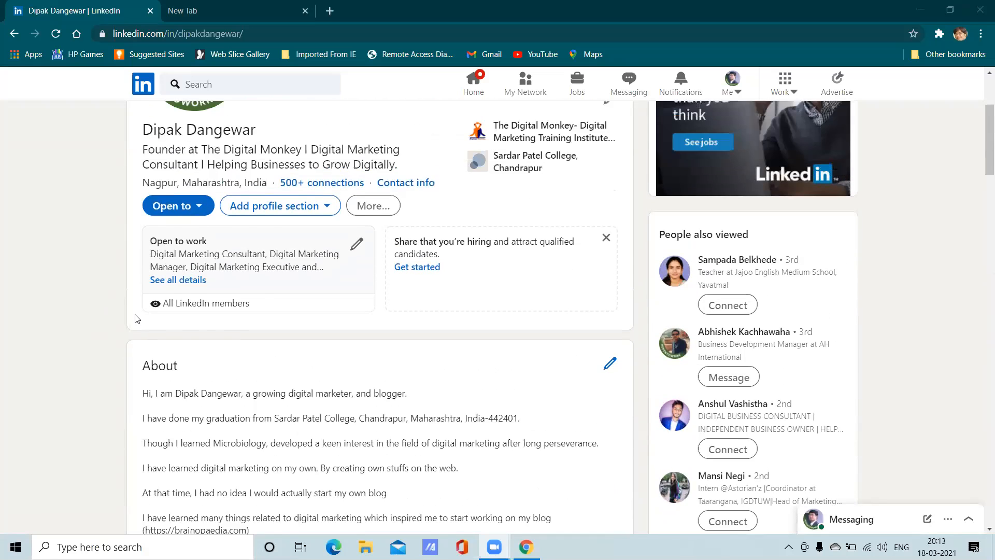
- View the additional profile actions in the intro card, such as Save to PDF and Build a resume, and dismiss them
scroll(135, 318, up, 4)
scroll(135, 318, down, 4)
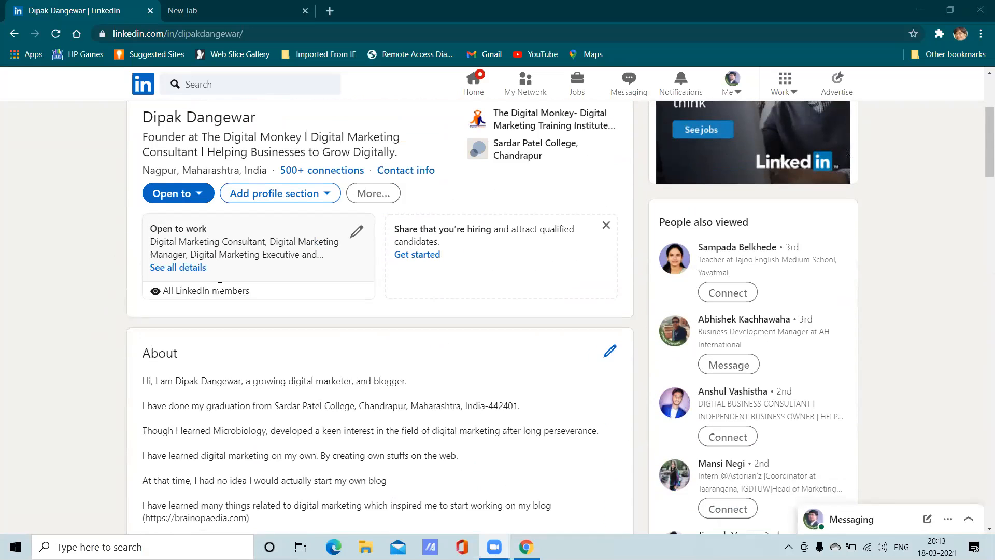
scroll(375, 289, up, 1)
scroll(377, 289, up, 1)
click(373, 258)
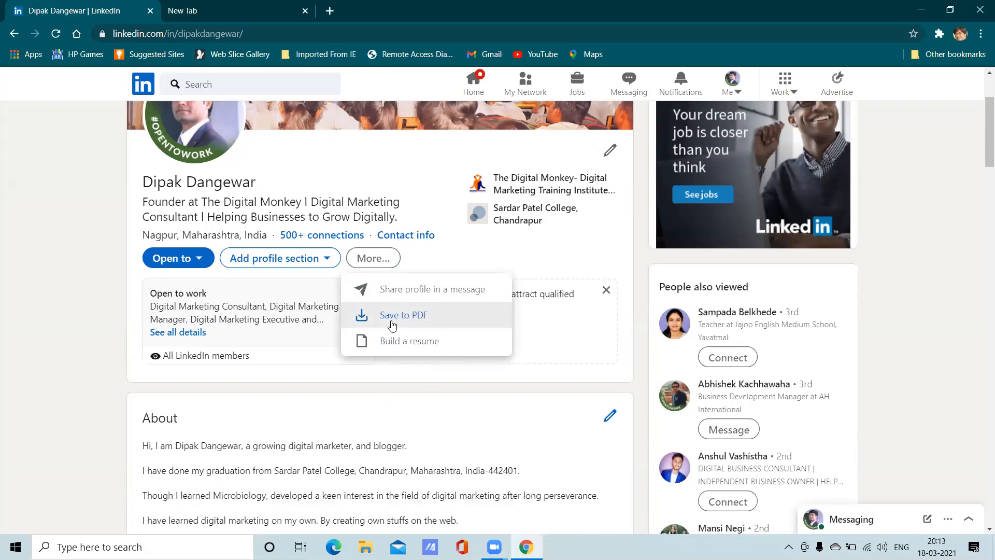
click(429, 388)
scroll(436, 355, down, 1)
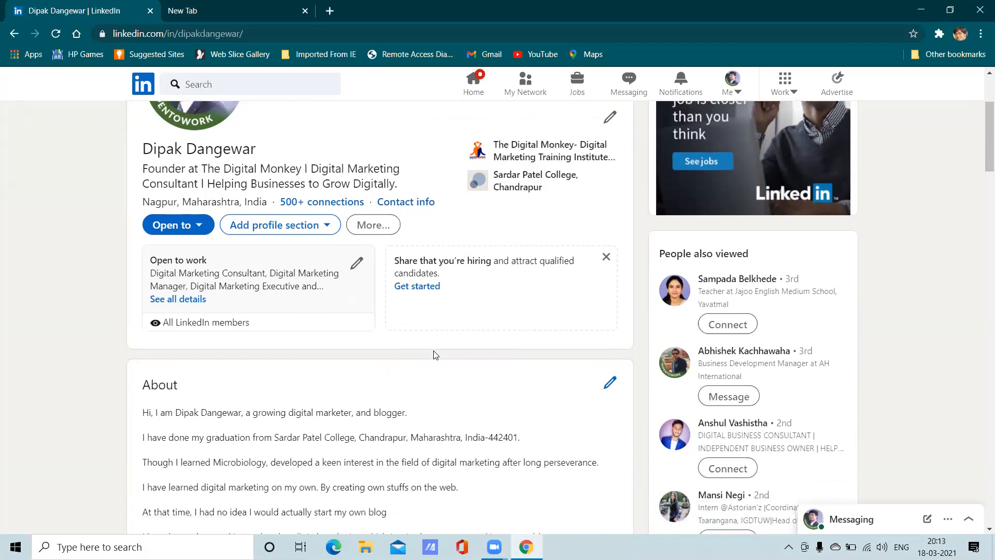
scroll(433, 351, up, 1)
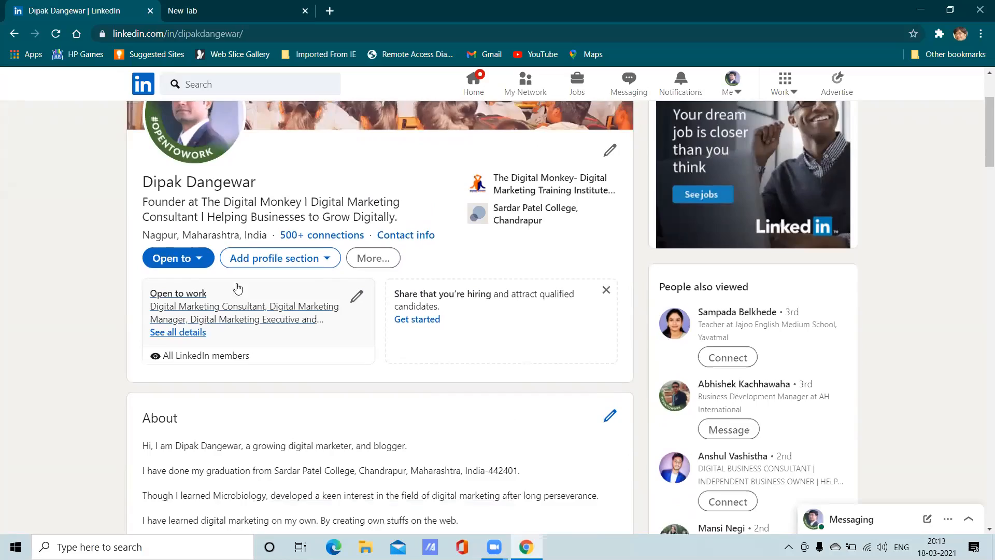
- Examine the profile's section order from the intro card through About, Featured, Your Dashboard and Activity to Experience
scroll(342, 316, down, 10)
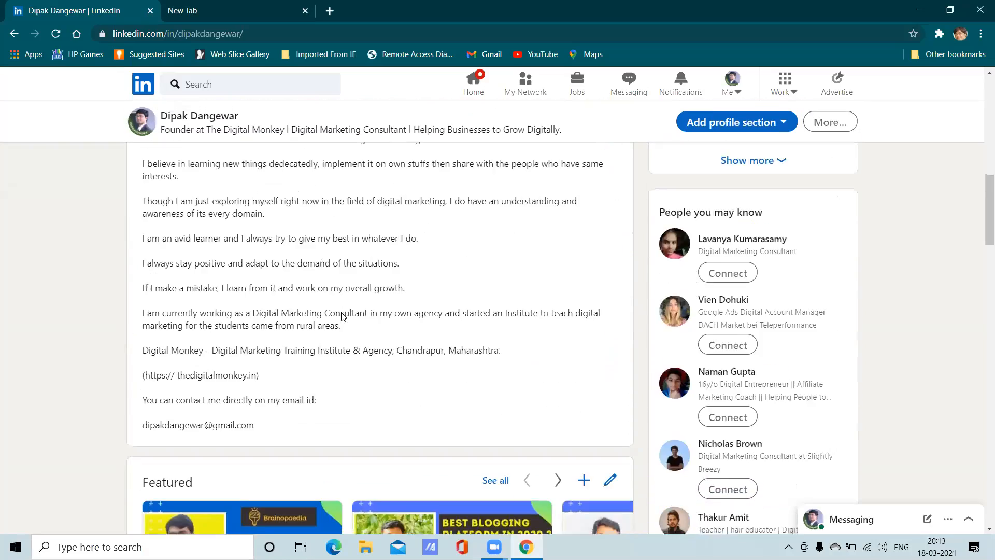
scroll(342, 316, down, 7)
scroll(342, 316, up, 12)
scroll(342, 317, up, 7)
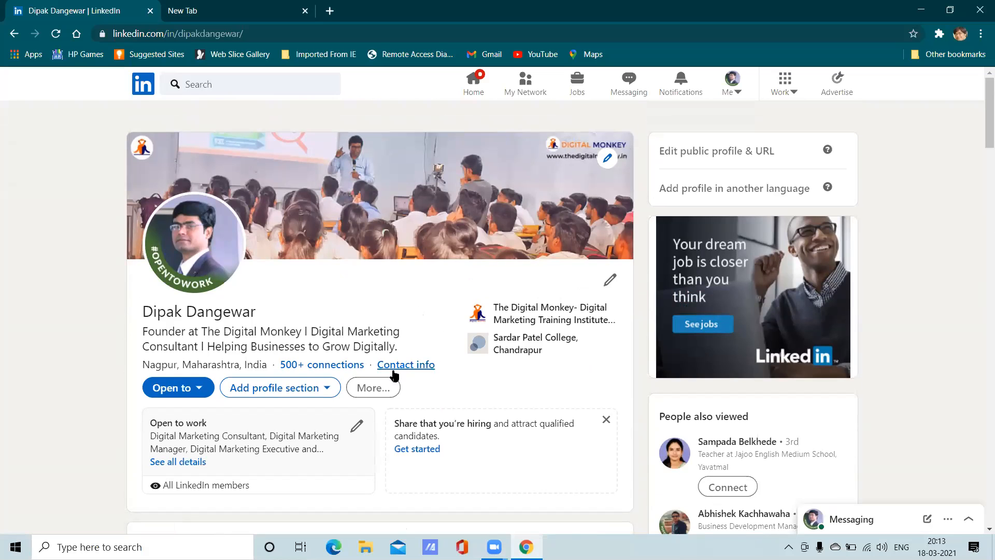
scroll(367, 394, down, 3)
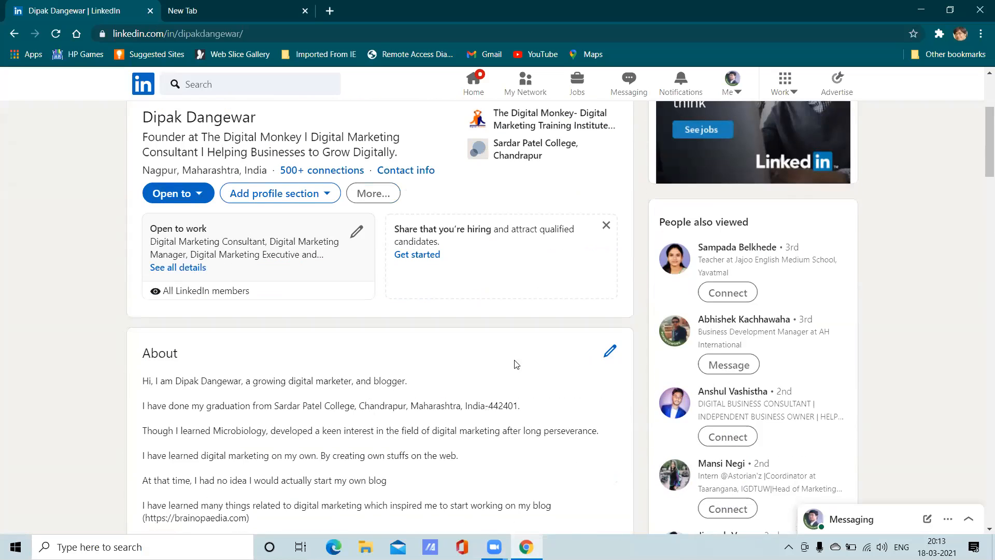
scroll(606, 352, down, 10)
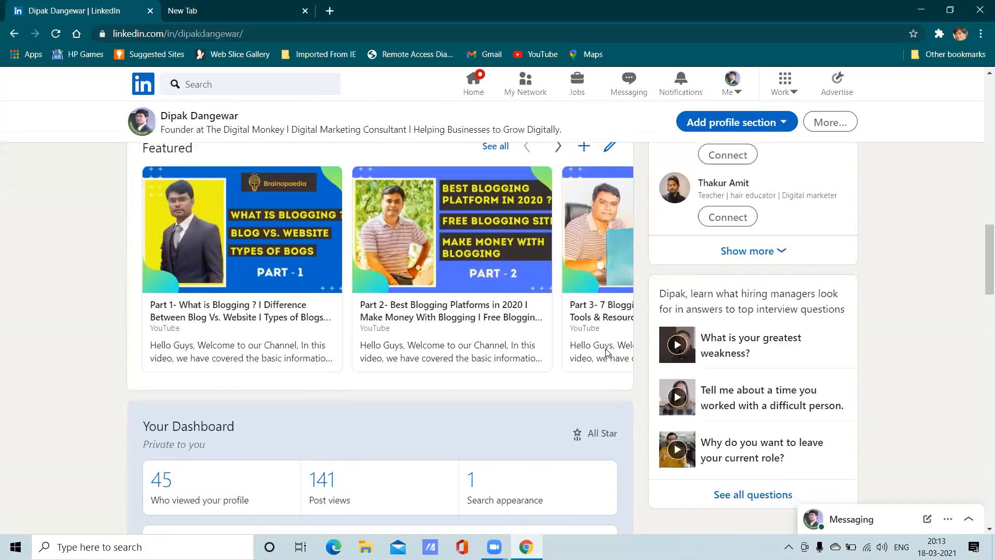
scroll(605, 350, up, 2)
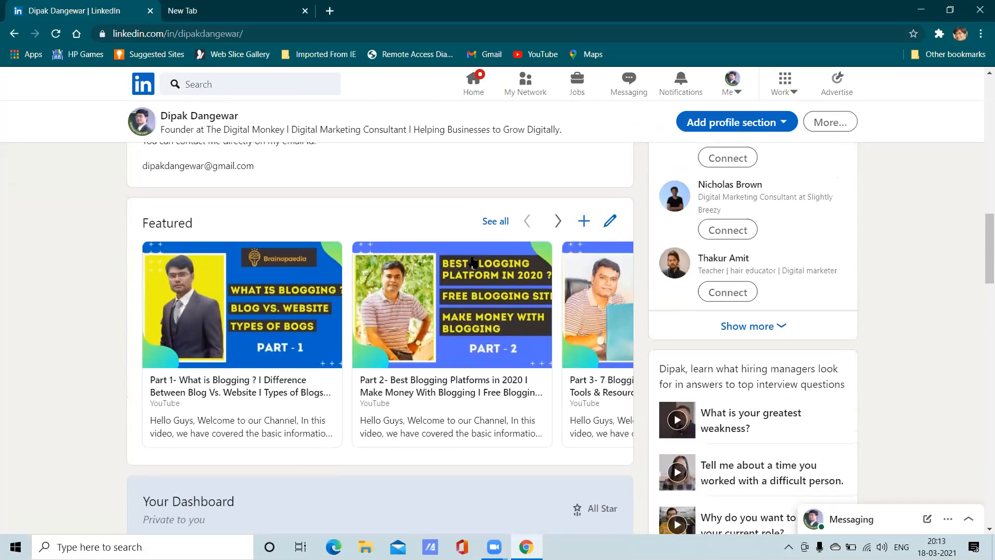
scroll(366, 306, down, 1)
scroll(368, 308, down, 1)
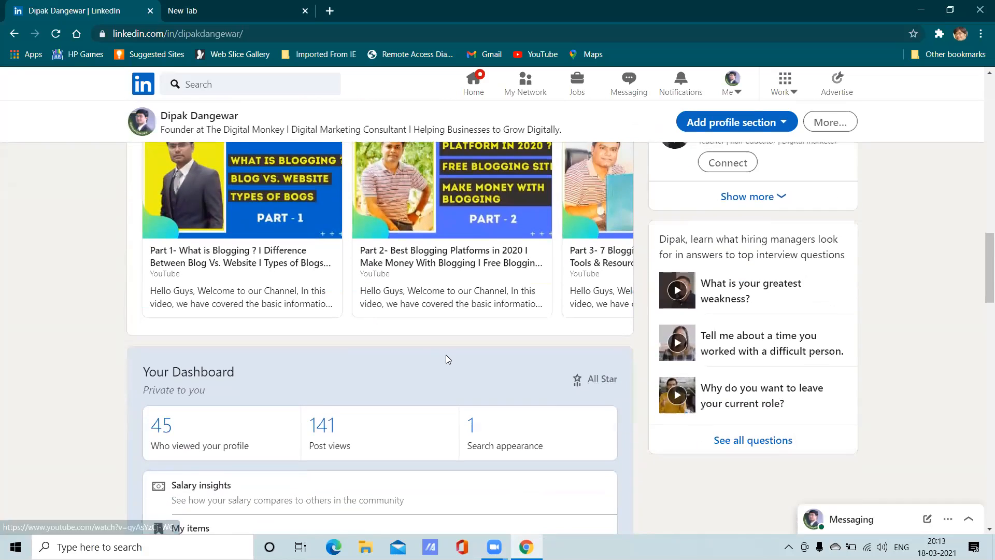
scroll(446, 356, down, 2)
scroll(447, 359, down, 3)
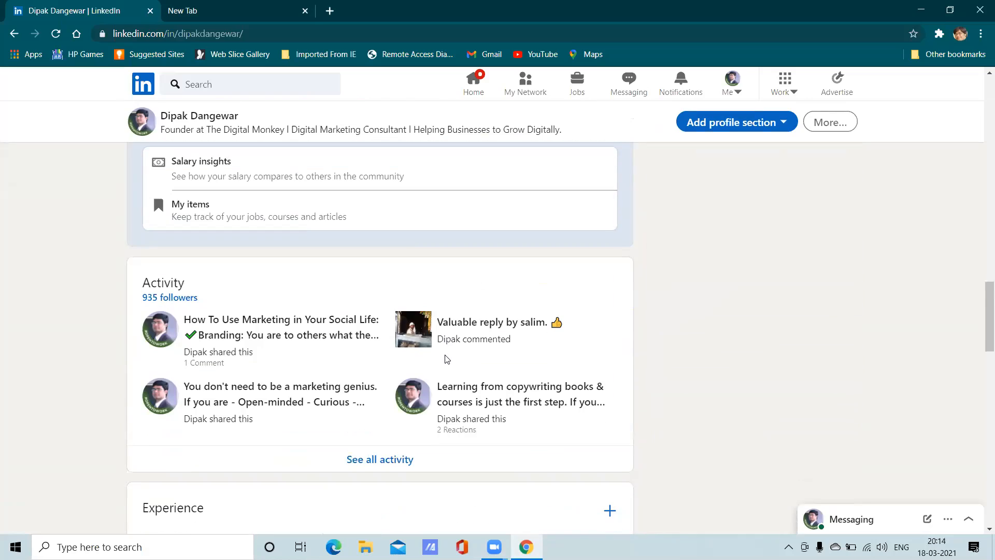
scroll(437, 356, down, 2)
scroll(434, 356, up, 7)
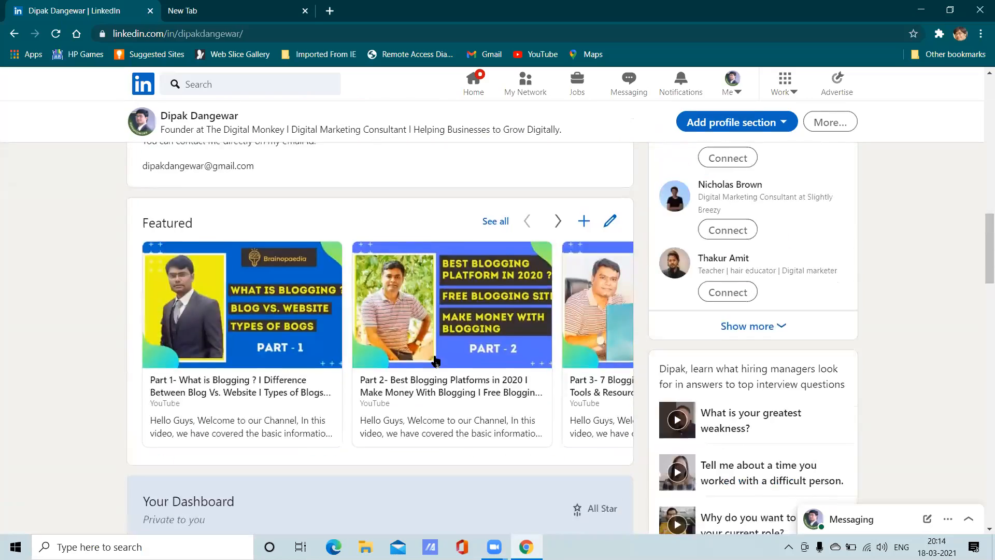
scroll(435, 355, up, 17)
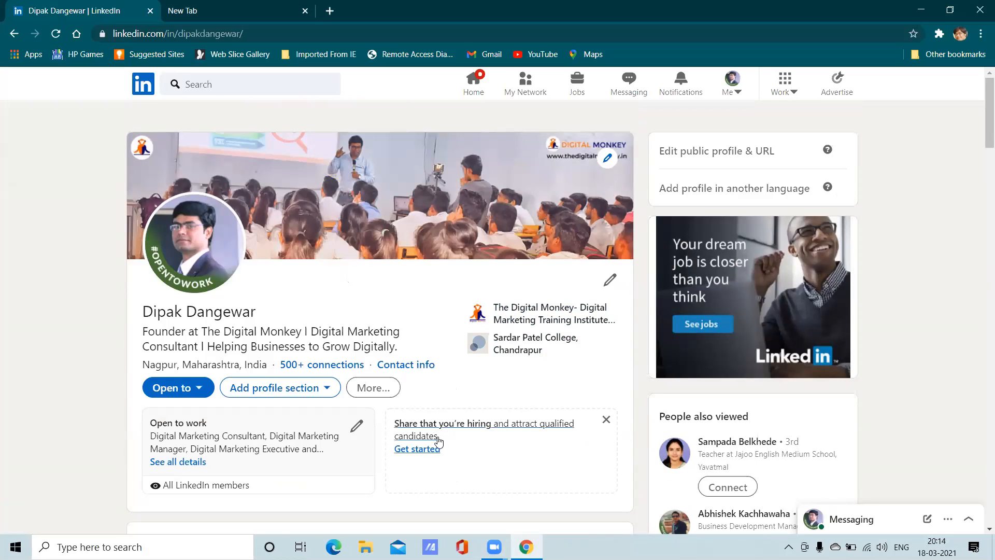
- Open the About summary's edit form and close it without making changes
scroll(415, 448, down, 5)
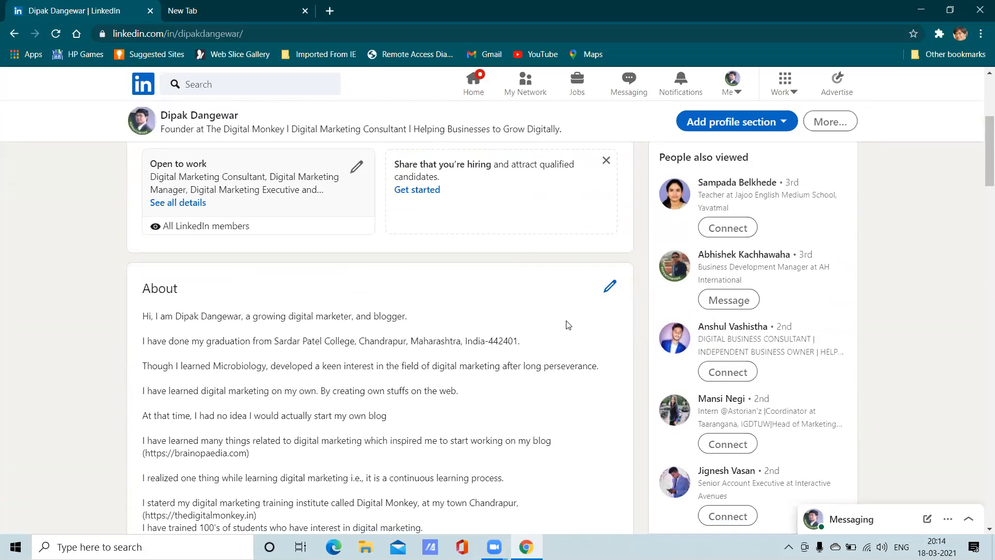
click(610, 288)
click(718, 220)
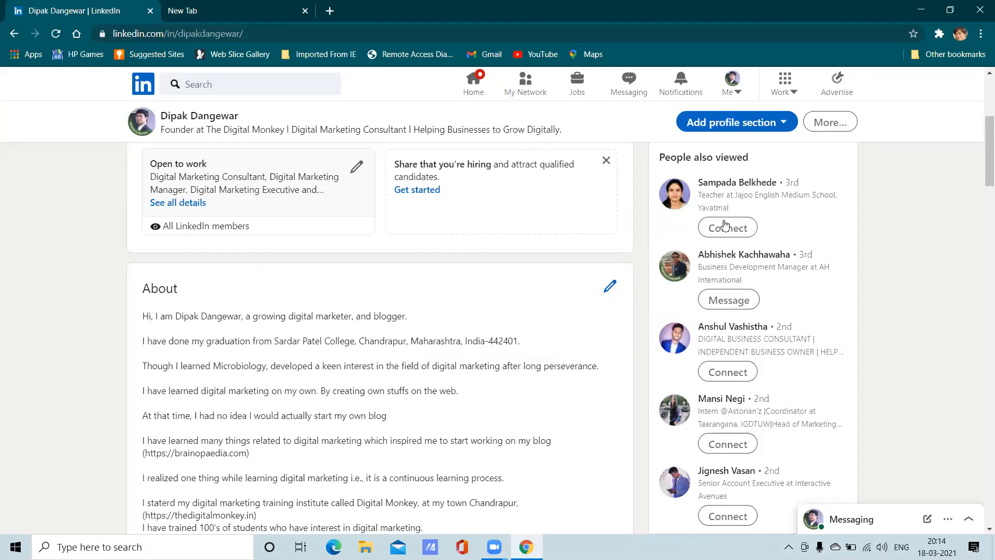
- View the addable profile sections, expanding the Intro, About and Featured groups
scroll(438, 293, up, 4)
click(315, 330)
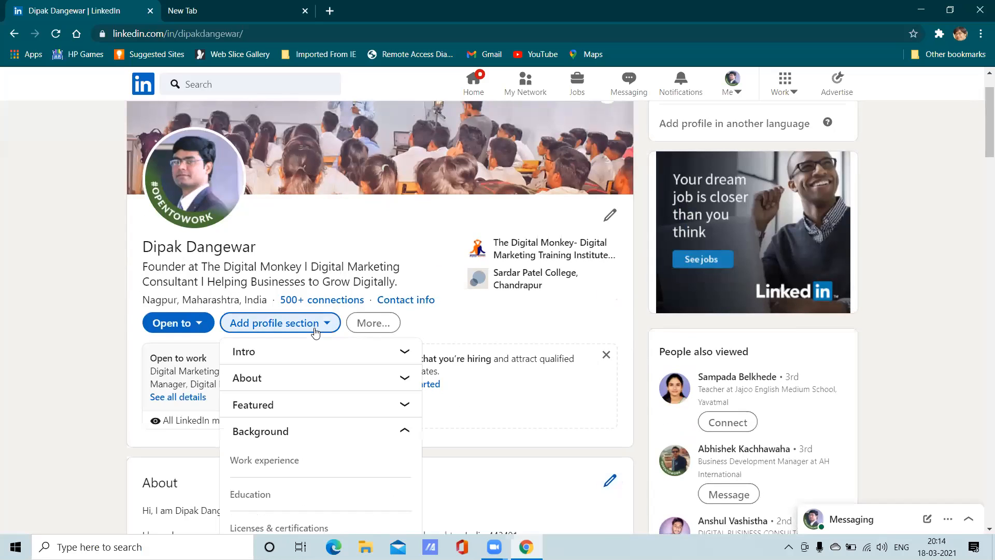
scroll(314, 333, down, 3)
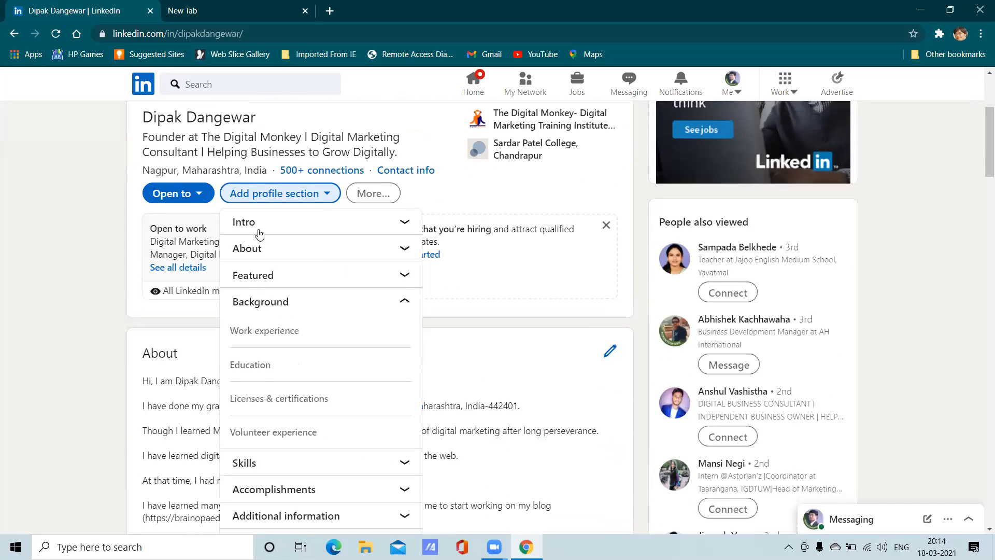
click(259, 222)
click(282, 280)
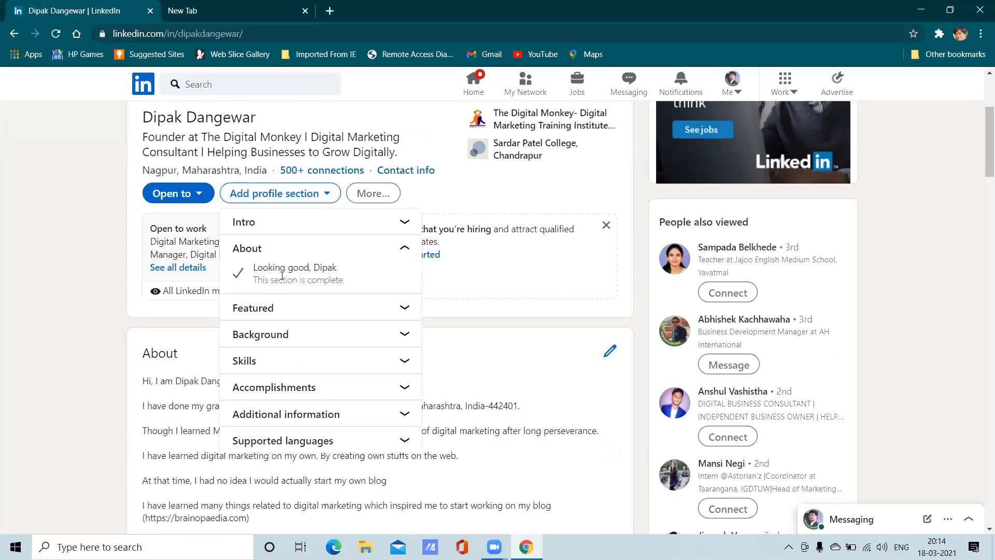
click(282, 317)
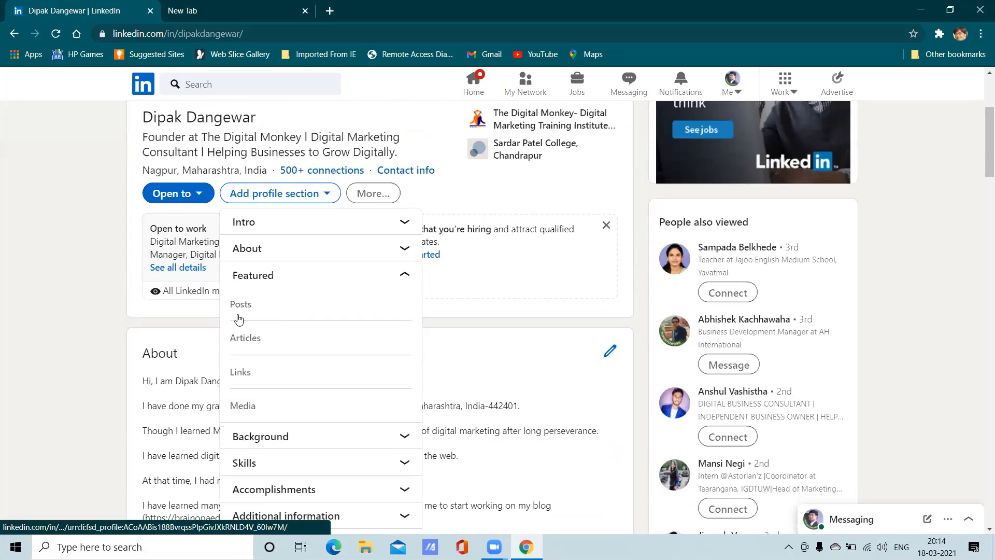
- Browse the posts that can be added to the Featured section and close the list without featuring any
click(248, 309)
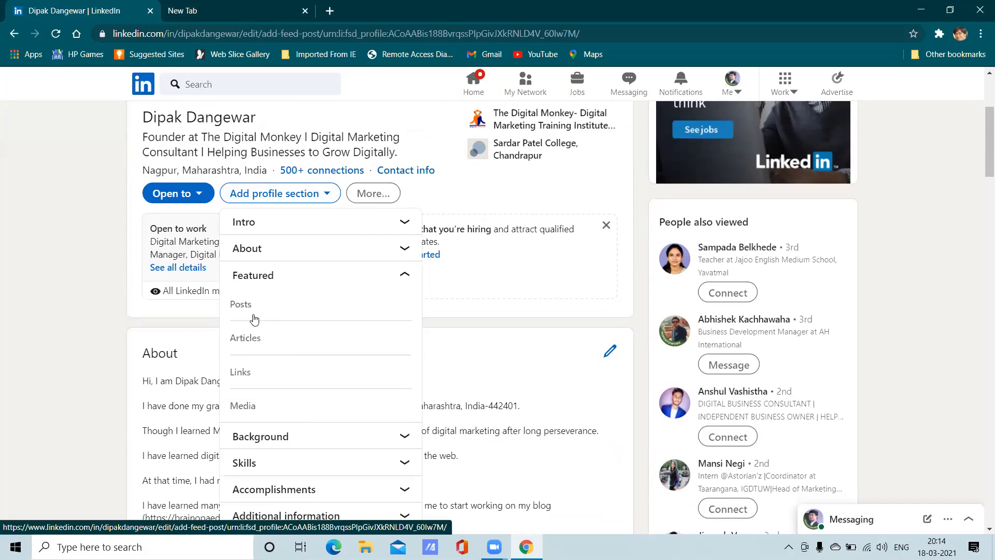
scroll(400, 261, down, 5)
scroll(394, 296, down, 10)
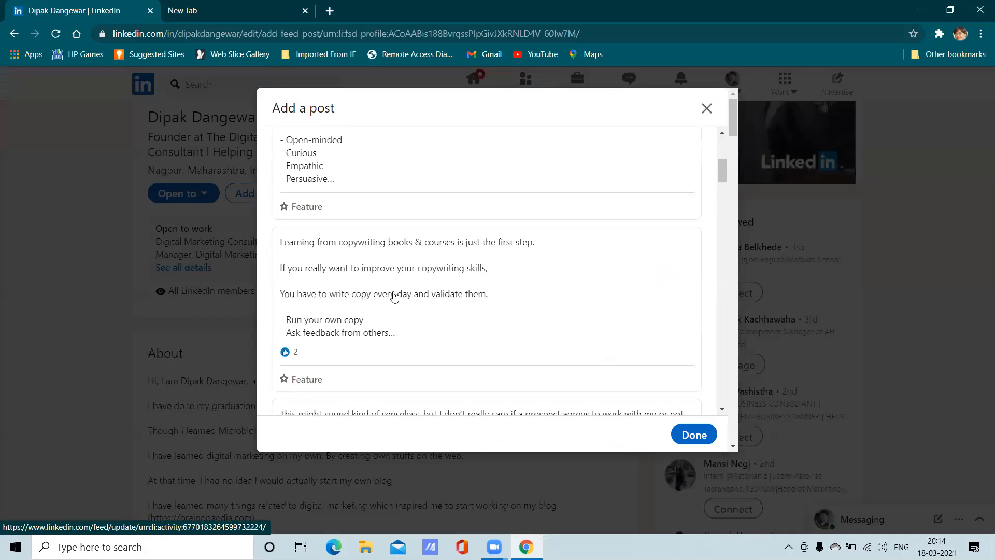
scroll(394, 296, up, 4)
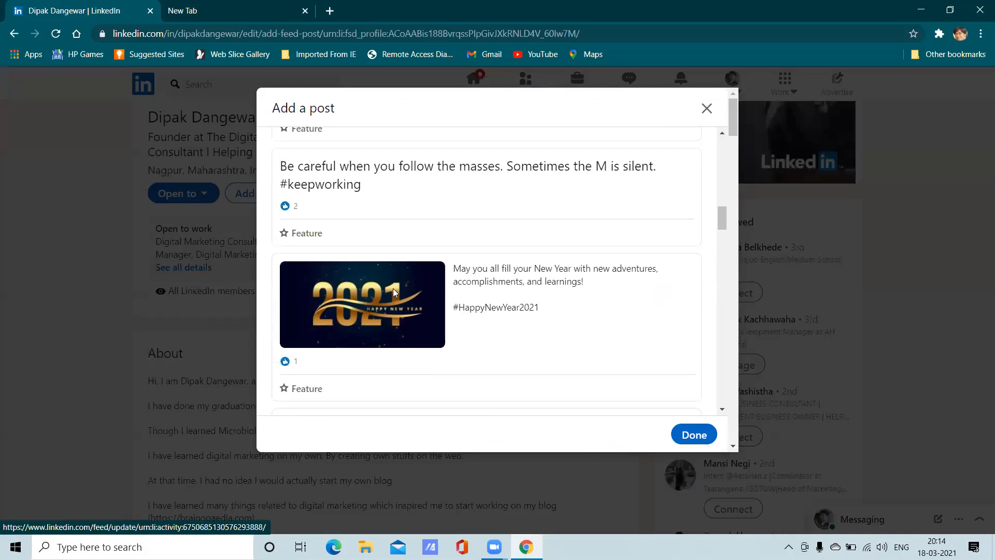
scroll(394, 288, down, 4)
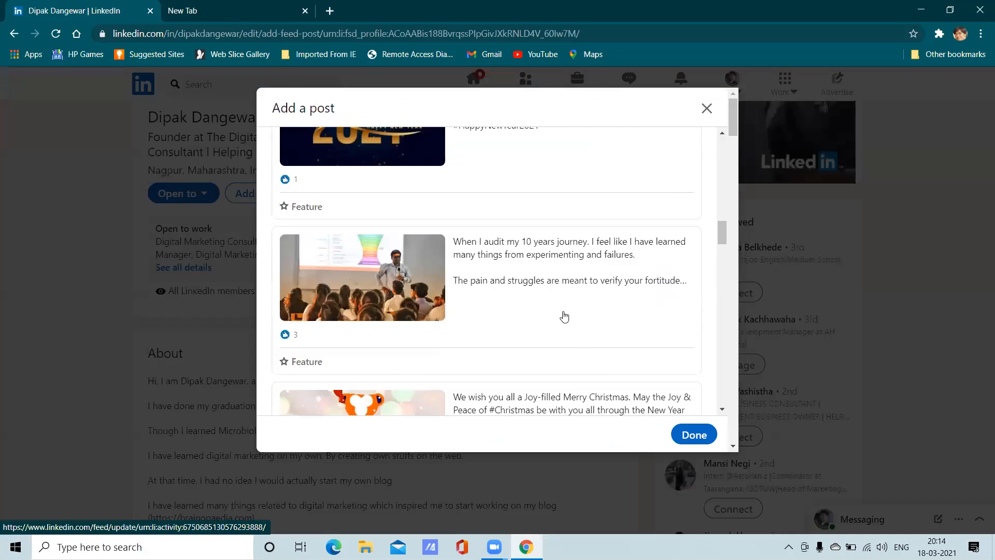
click(707, 109)
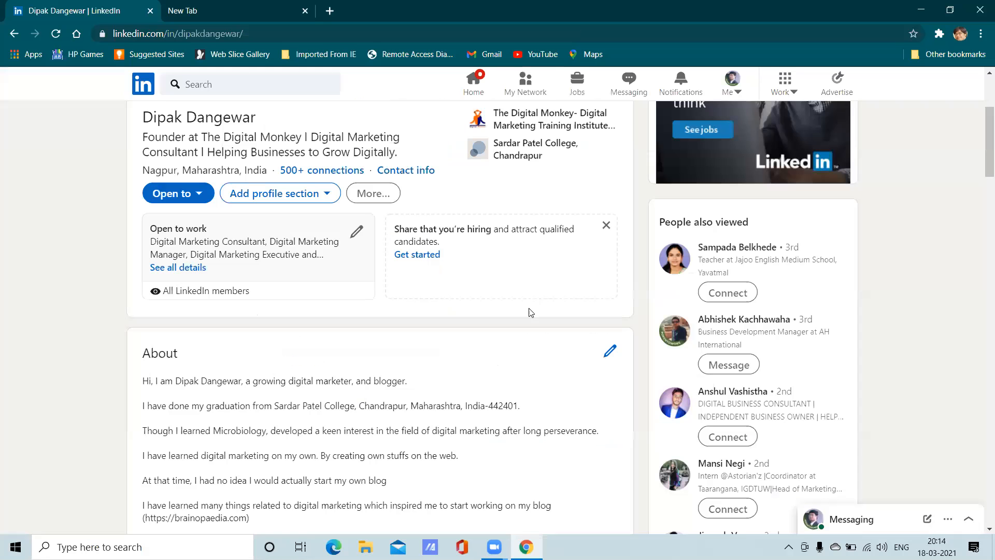
- View the articles available to add to the Featured section and close the list without adding any
scroll(391, 338, down, 10)
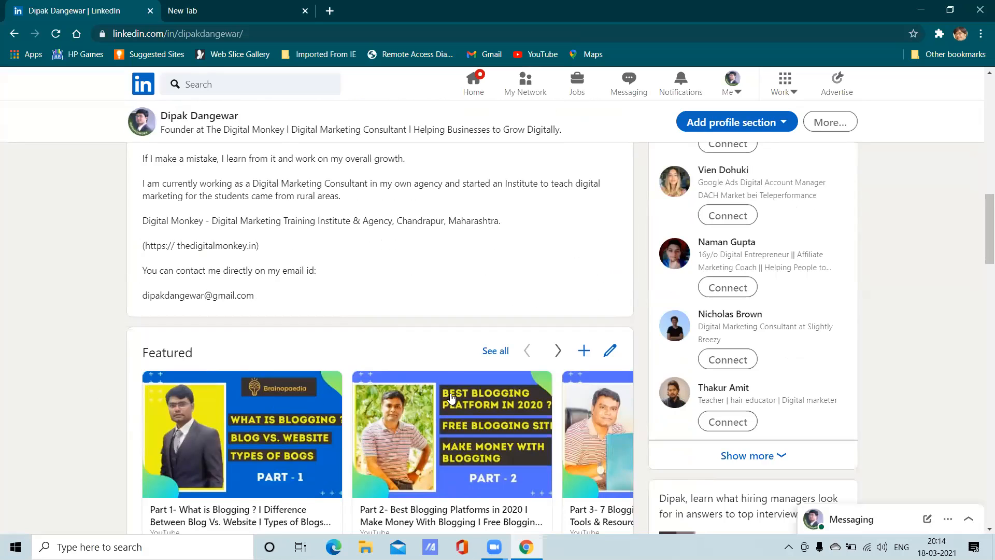
scroll(450, 408, up, 12)
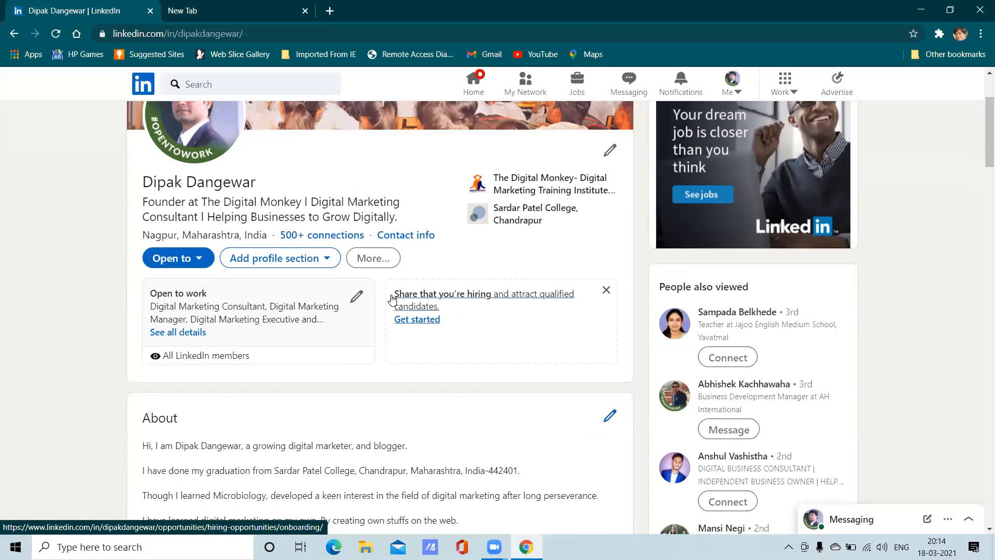
scroll(393, 297, down, 2)
scroll(394, 298, up, 2)
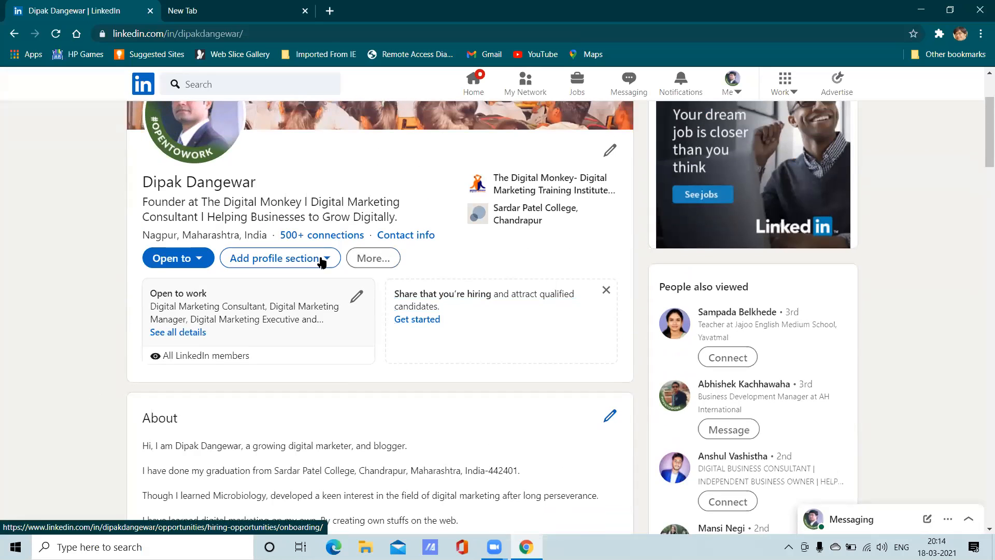
click(304, 260)
scroll(300, 384, down, 2)
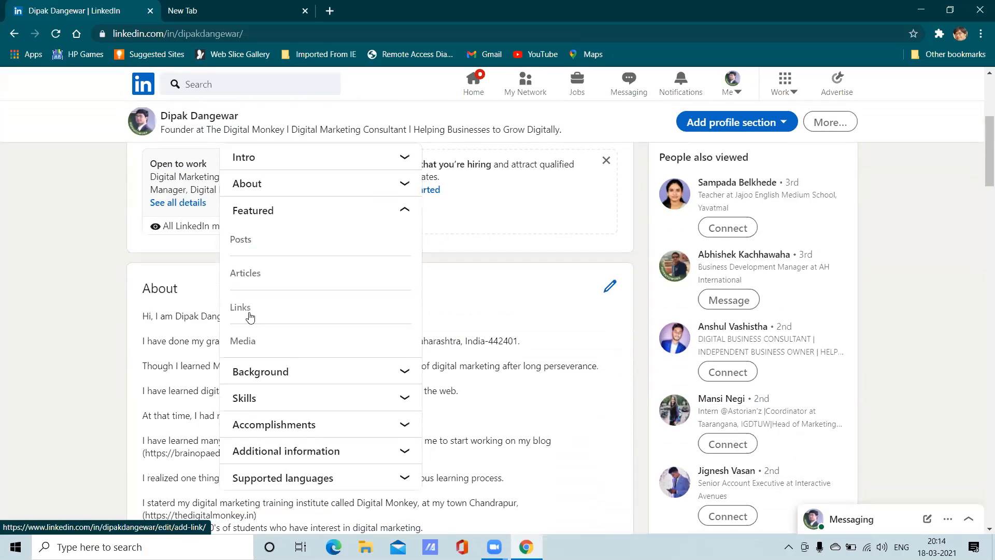
click(251, 283)
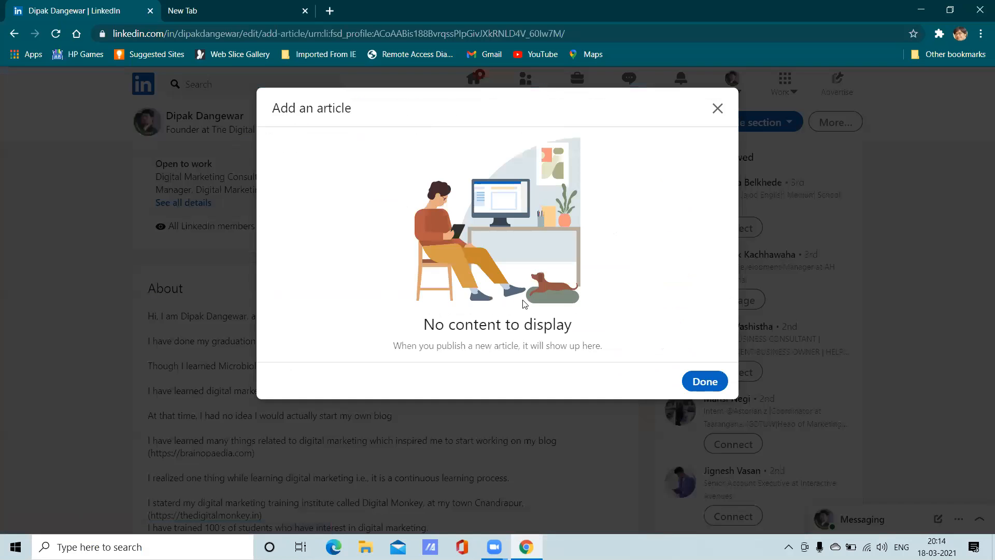
click(703, 377)
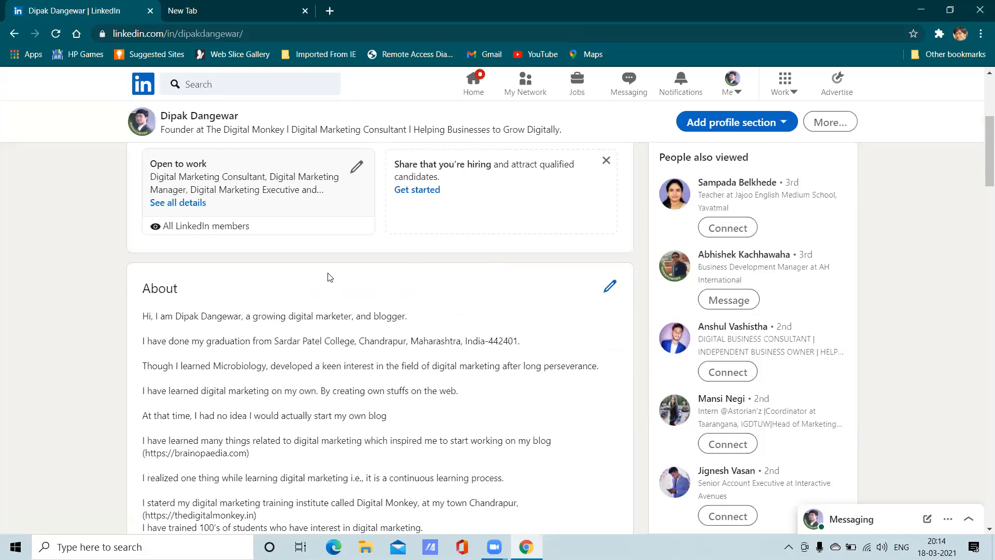
- Review the Featured section's items in its edit list, from the blogging videos to the profile link, and close it unchanged
scroll(402, 337, down, 10)
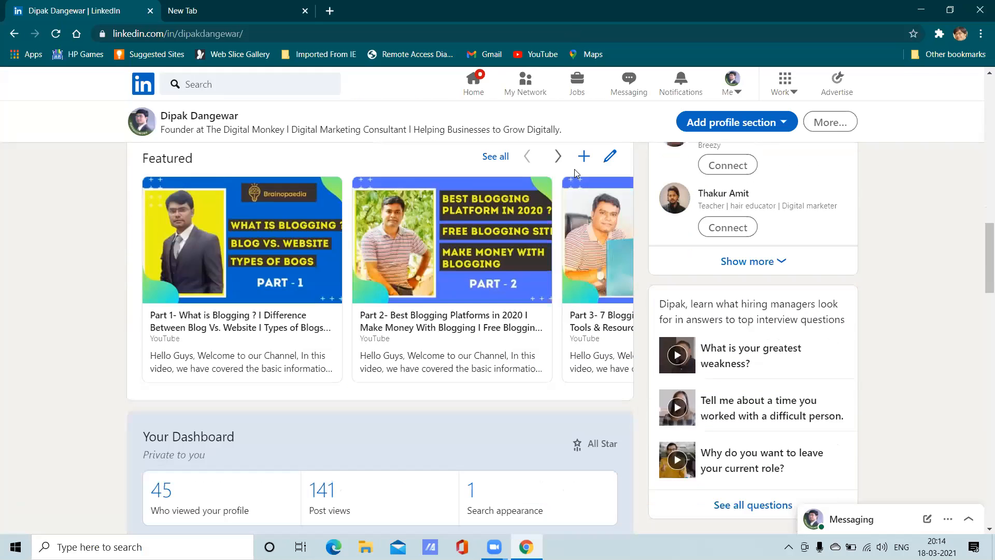
click(611, 155)
scroll(556, 237, down, 7)
scroll(549, 239, up, 2)
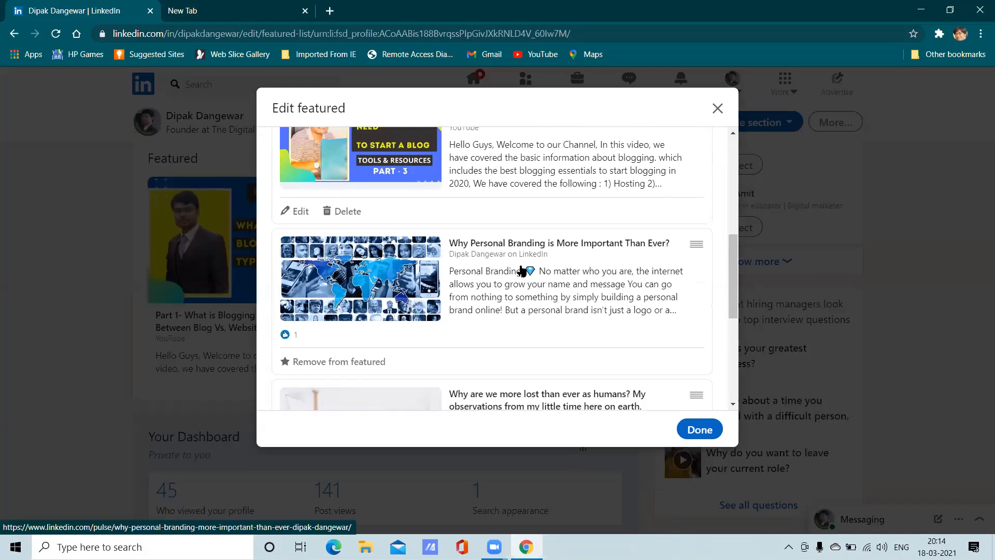
scroll(382, 282, down, 3)
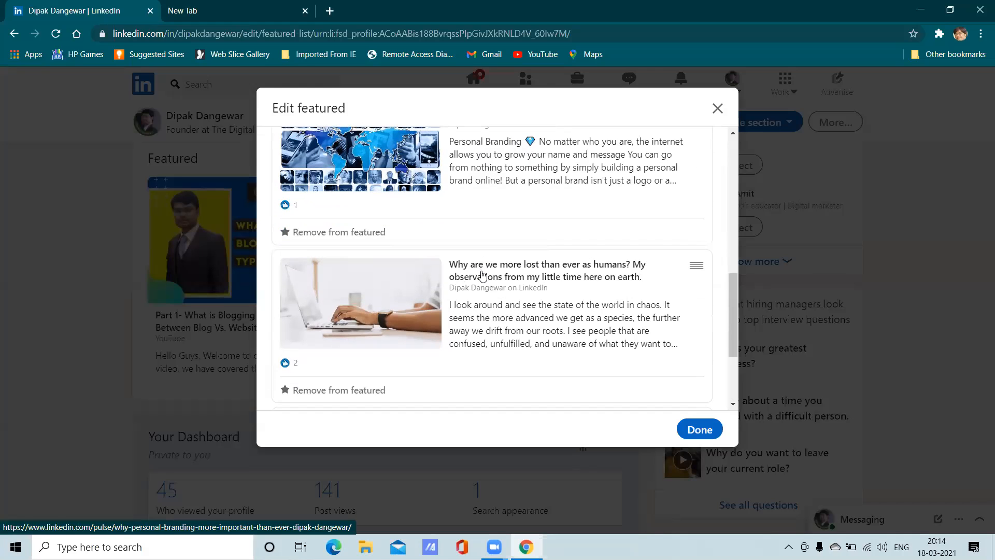
scroll(486, 275, down, 3)
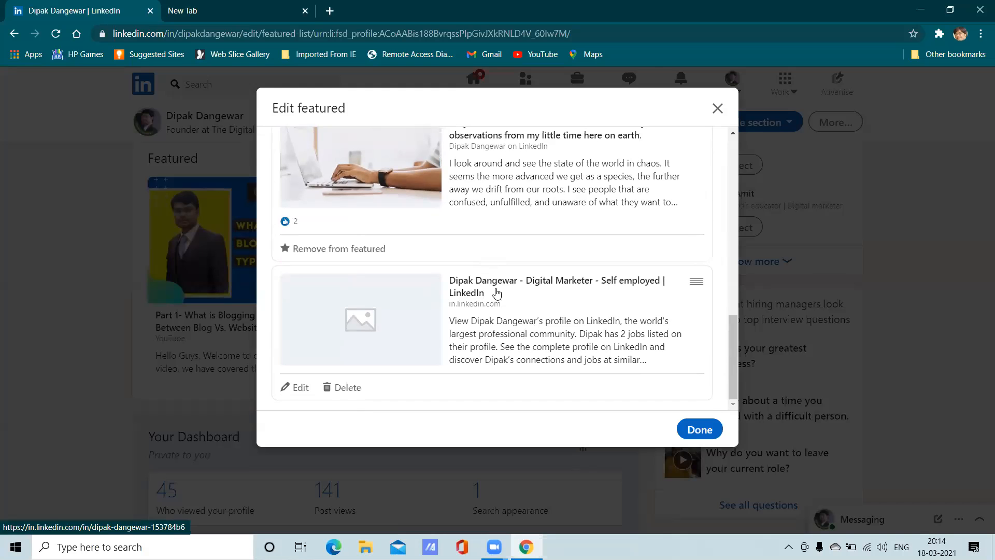
scroll(499, 311, up, 6)
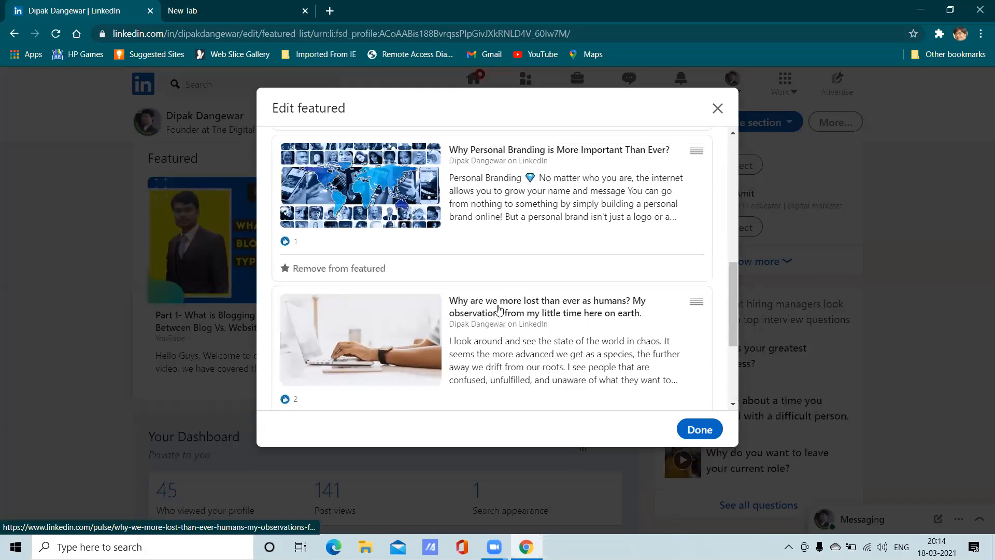
scroll(499, 309, down, 7)
scroll(499, 308, up, 6)
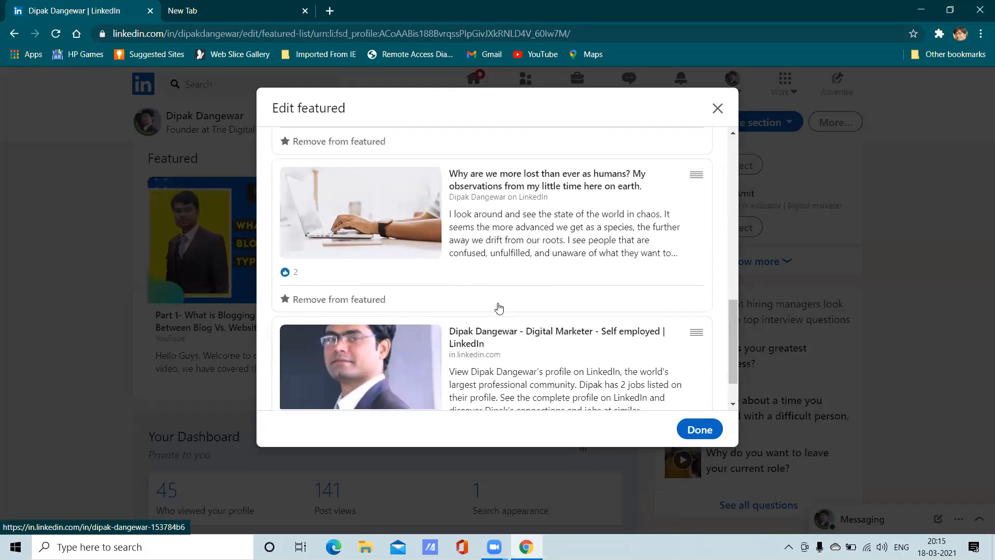
scroll(499, 309, up, 5)
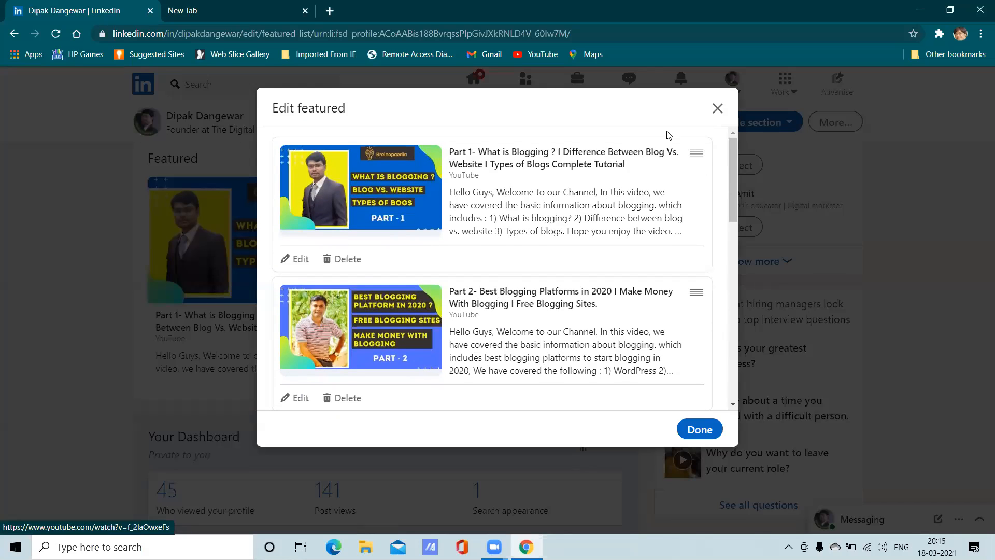
click(719, 108)
- Examine Your Dashboard, including profile views, post views, search appearances, Salary insights and My items
scroll(470, 254, down, 5)
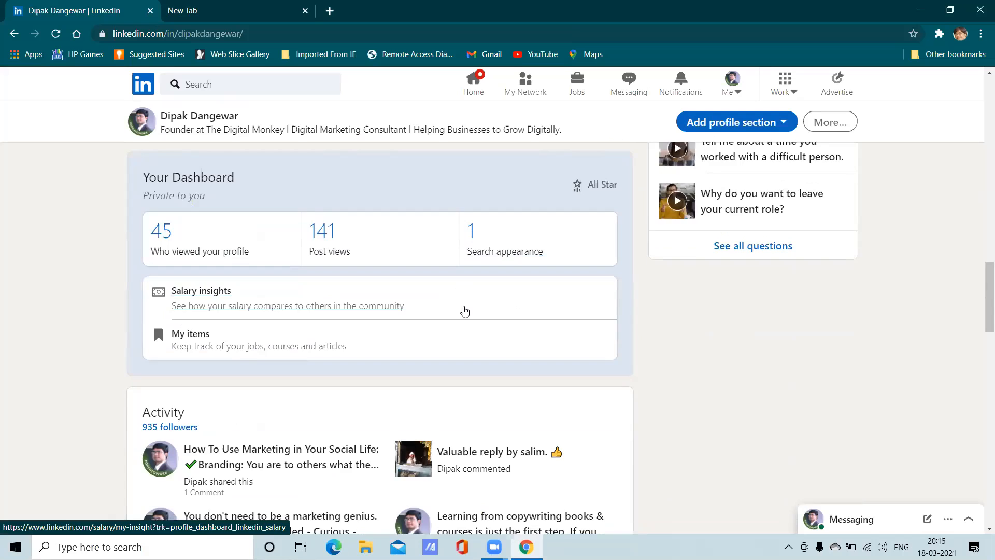
scroll(465, 311, down, 3)
scroll(390, 315, up, 3)
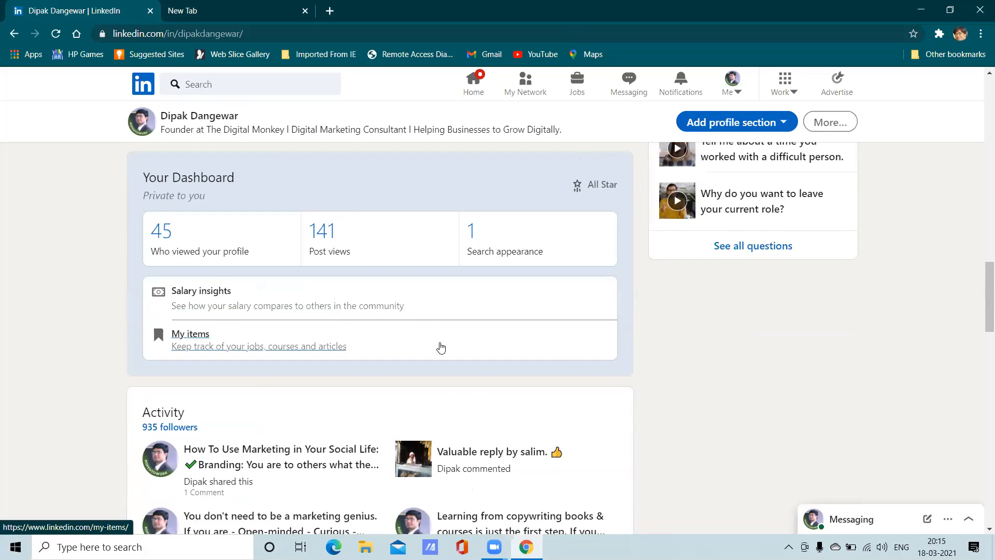
scroll(440, 347, up, 5)
scroll(314, 263, down, 6)
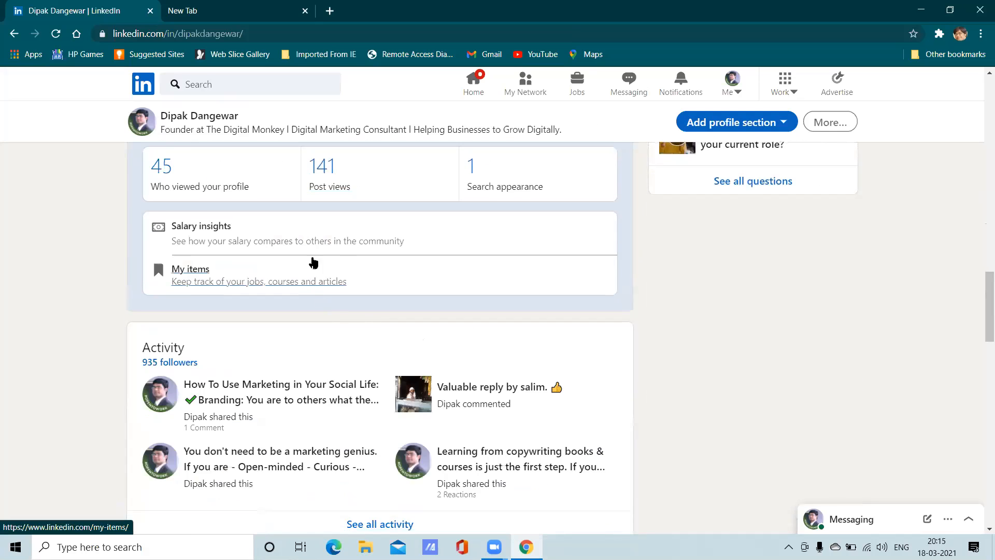
scroll(314, 263, up, 2)
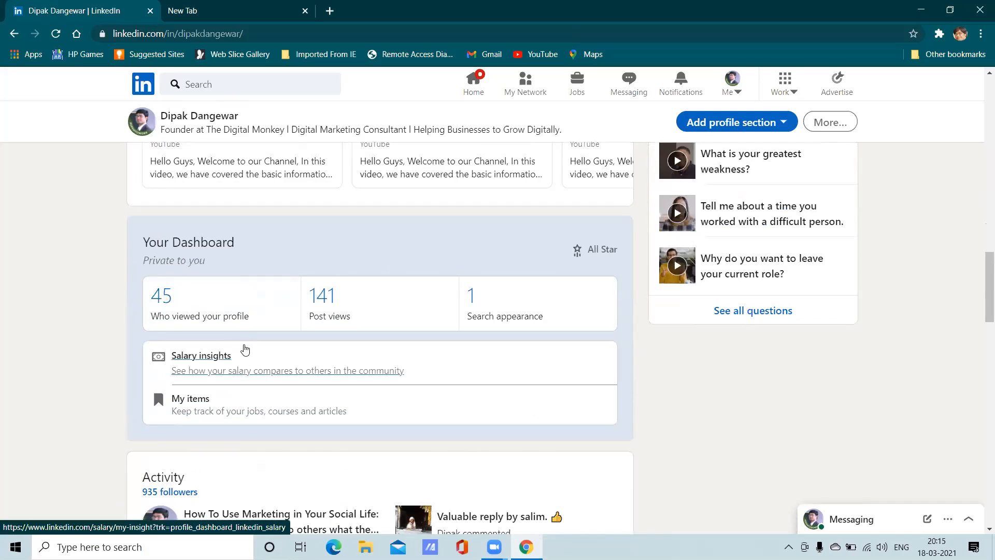
scroll(244, 349, down, 2)
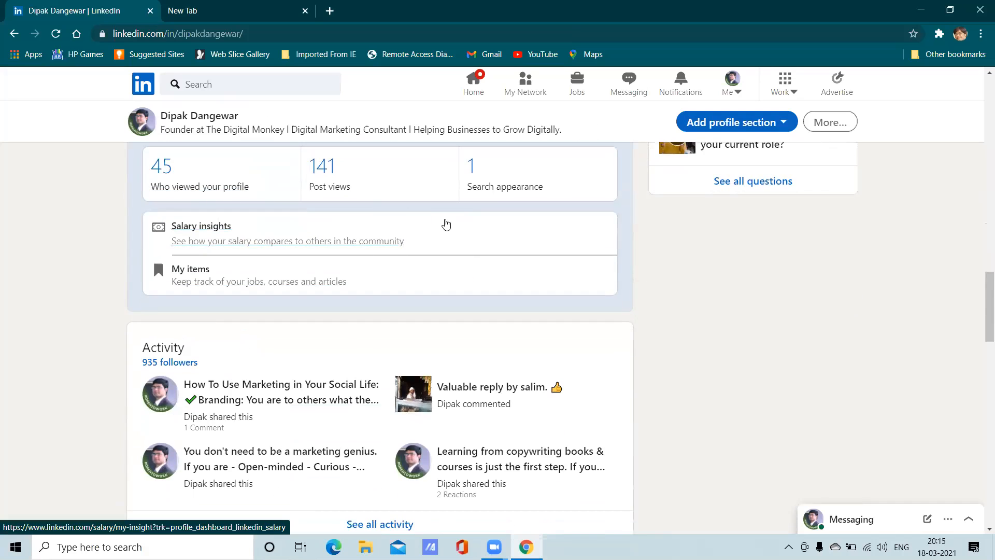
- Open the profile's full activity from the Activity section and review its shared, liked and commented posts
scroll(445, 222, down, 3)
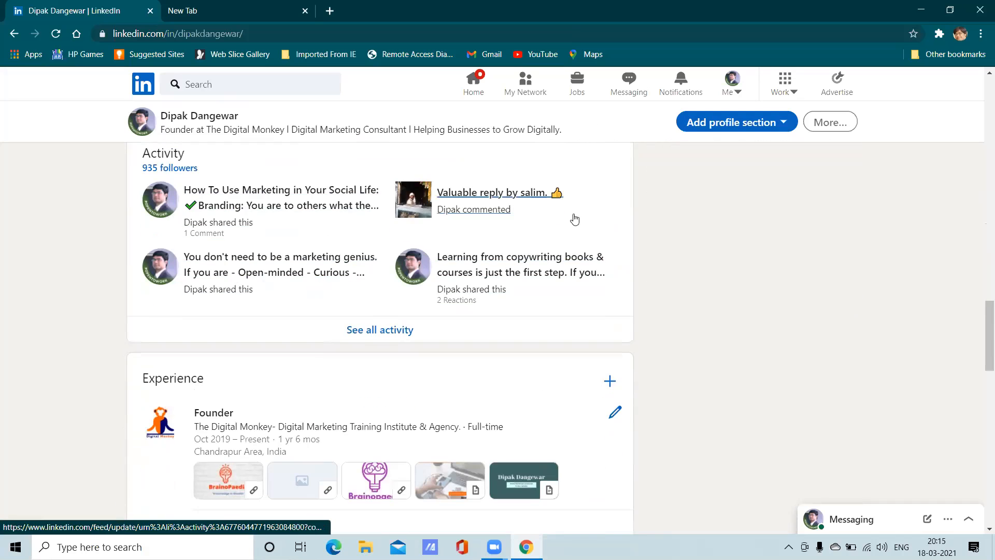
click(391, 333)
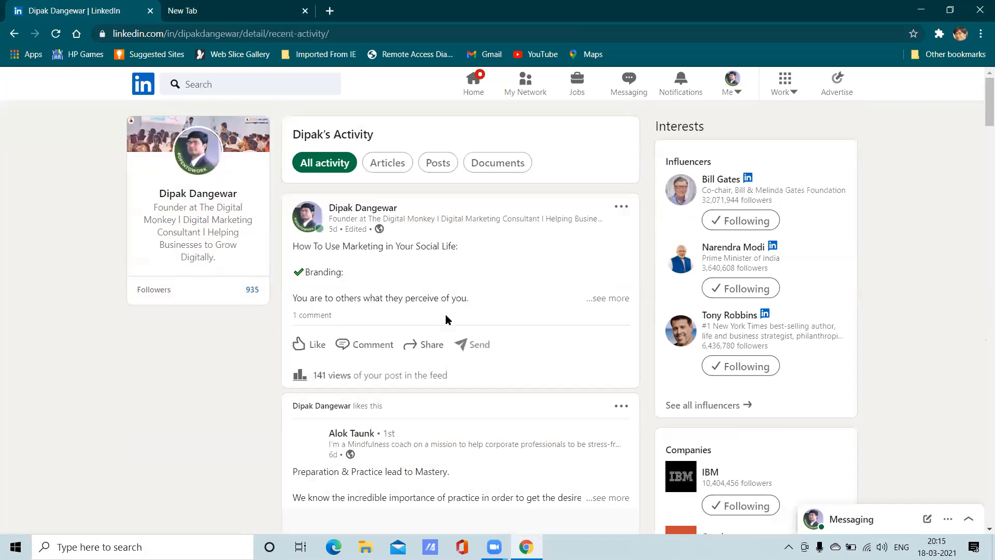
scroll(447, 317, down, 3)
scroll(454, 318, down, 8)
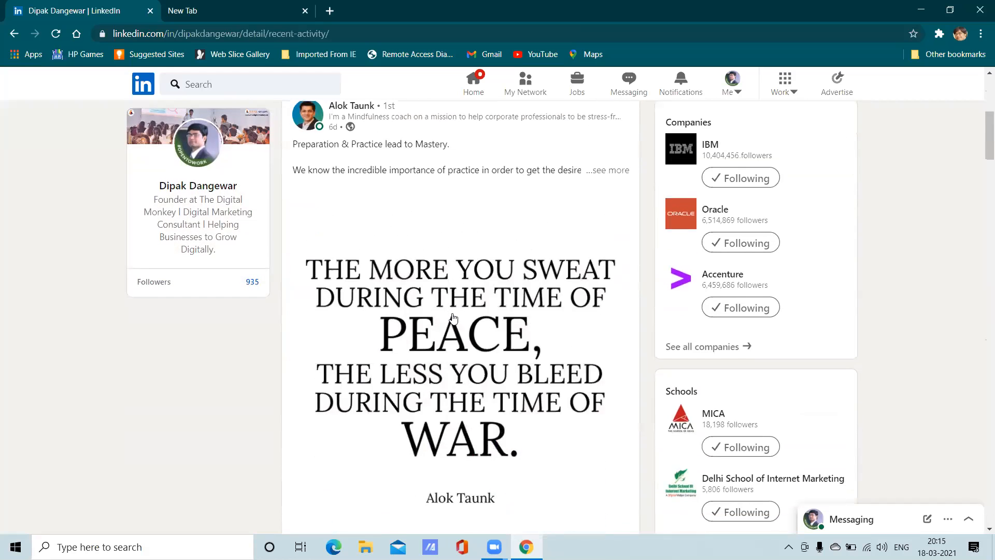
scroll(454, 318, down, 8)
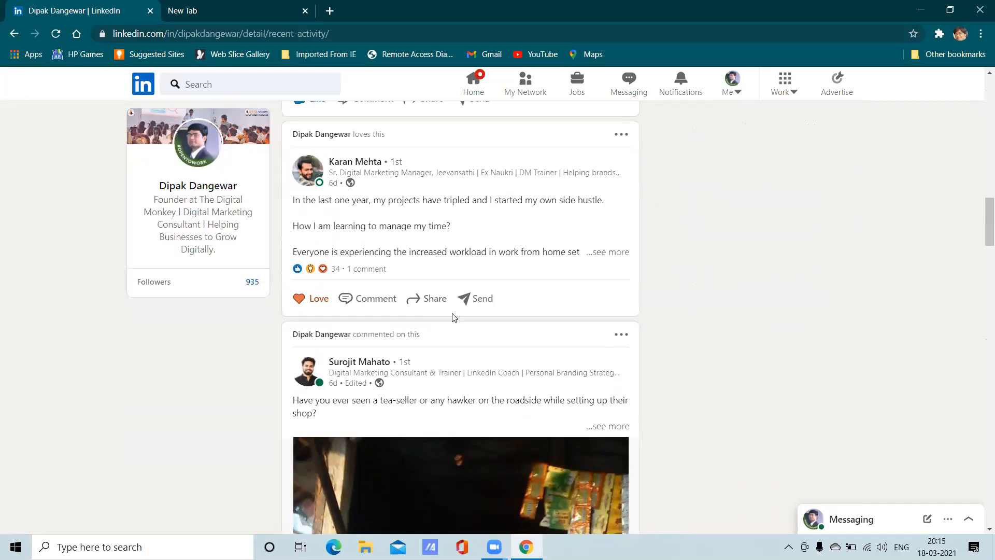
scroll(452, 318, down, 15)
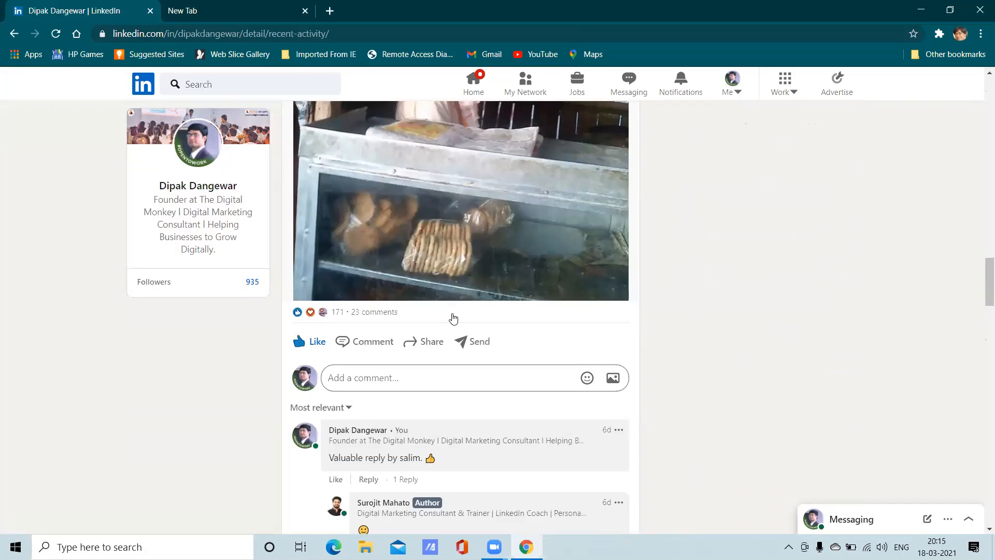
scroll(425, 321, up, 10)
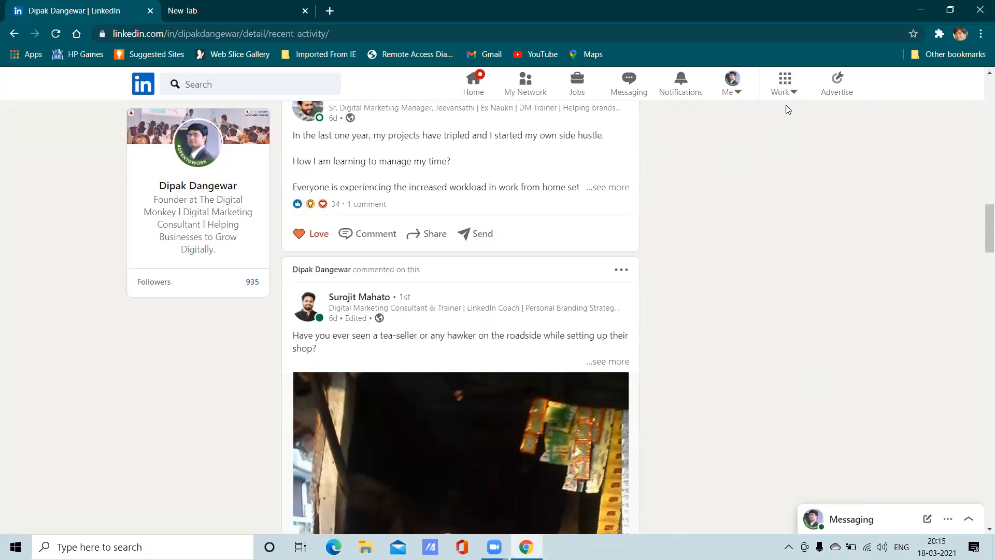
scroll(475, 302, up, 4)
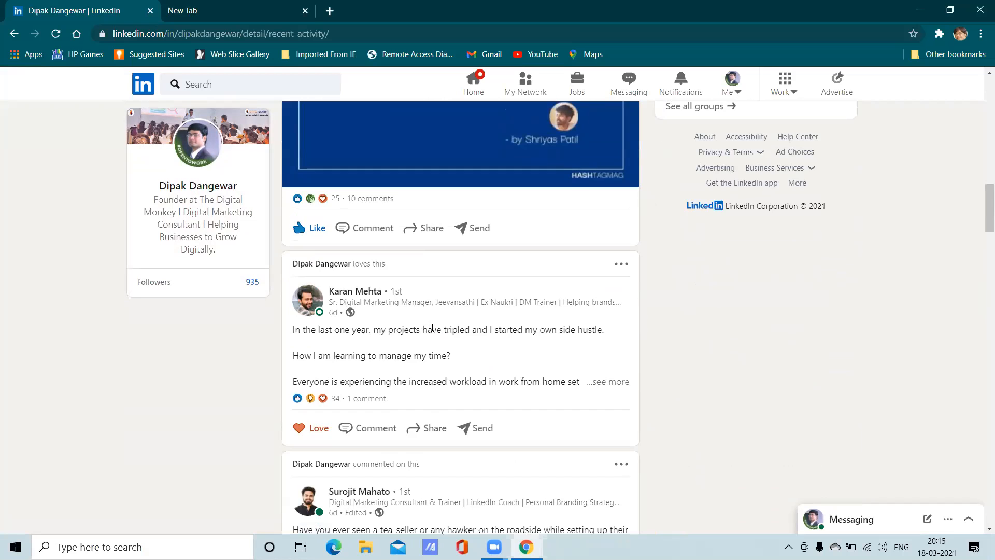
scroll(433, 328, down, 4)
scroll(432, 328, up, 20)
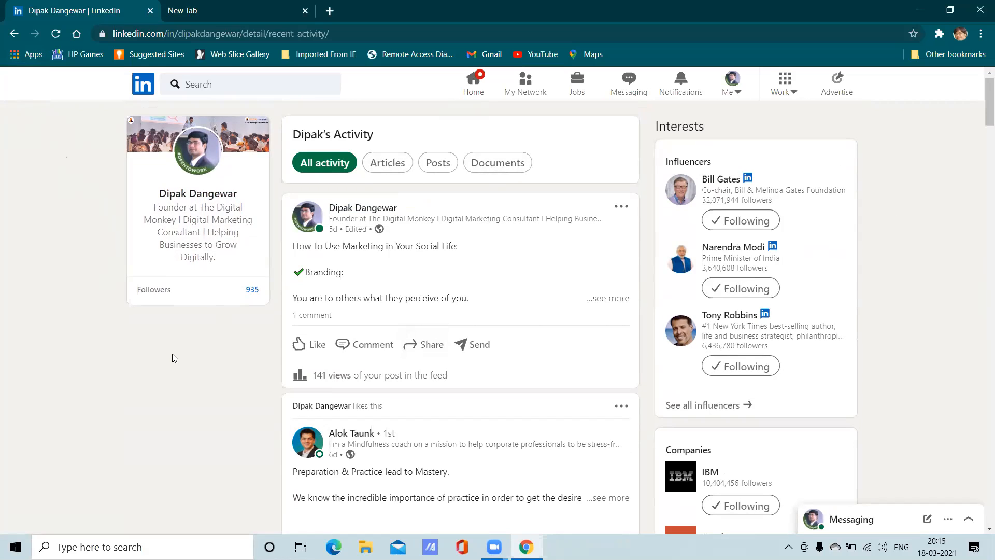
- Look through the posts in the profile's All activity list
scroll(174, 357, down, 3)
scroll(174, 358, up, 3)
scroll(173, 349, down, 5)
scroll(173, 349, up, 5)
- Open the home feed and look through its first posts, including the promoted Lenovo India post and the new-position post
click(469, 90)
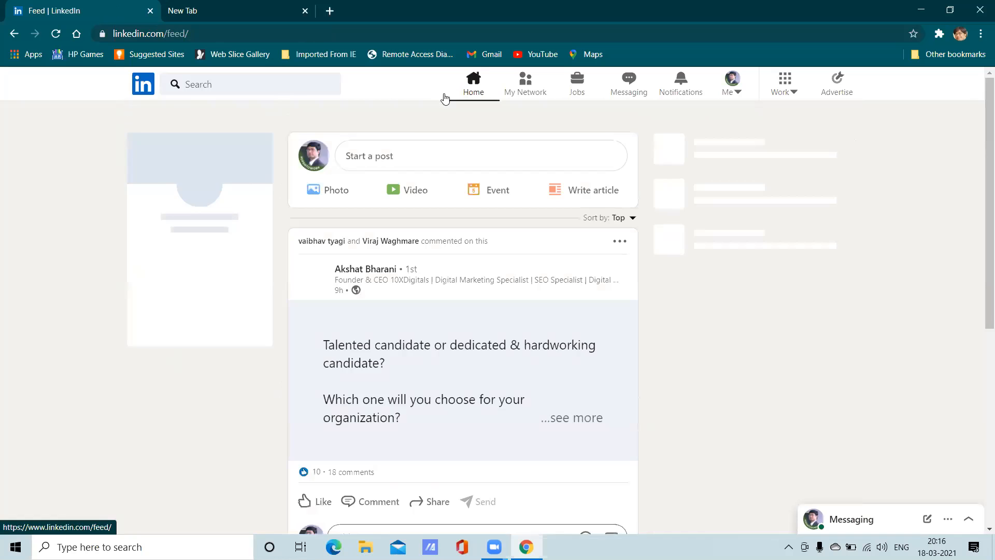
scroll(398, 260, down, 4)
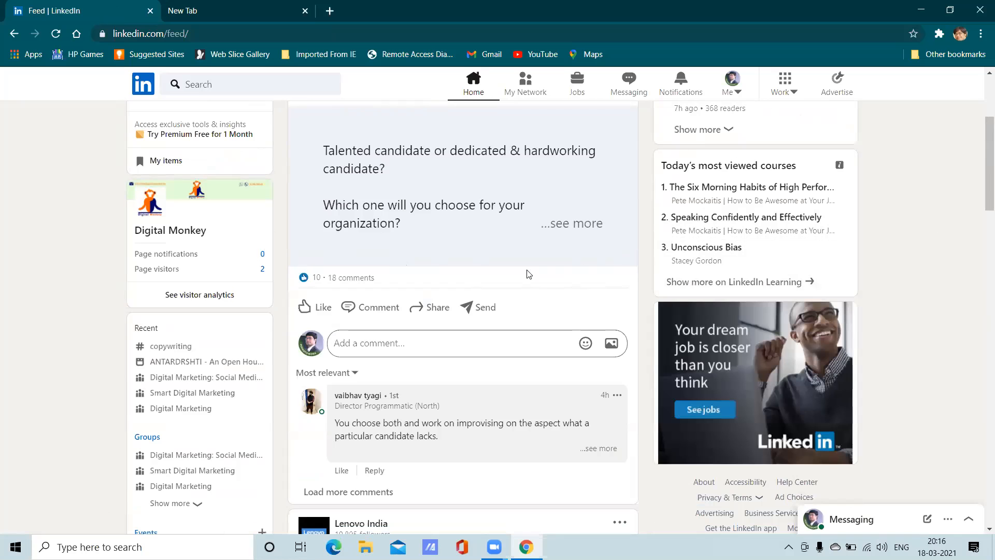
scroll(520, 327, down, 5)
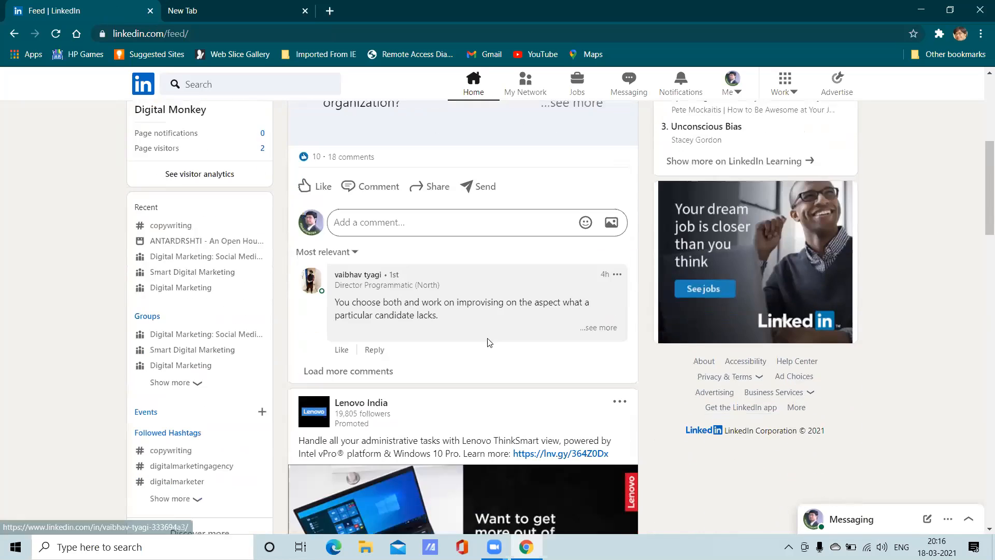
scroll(432, 340, down, 9)
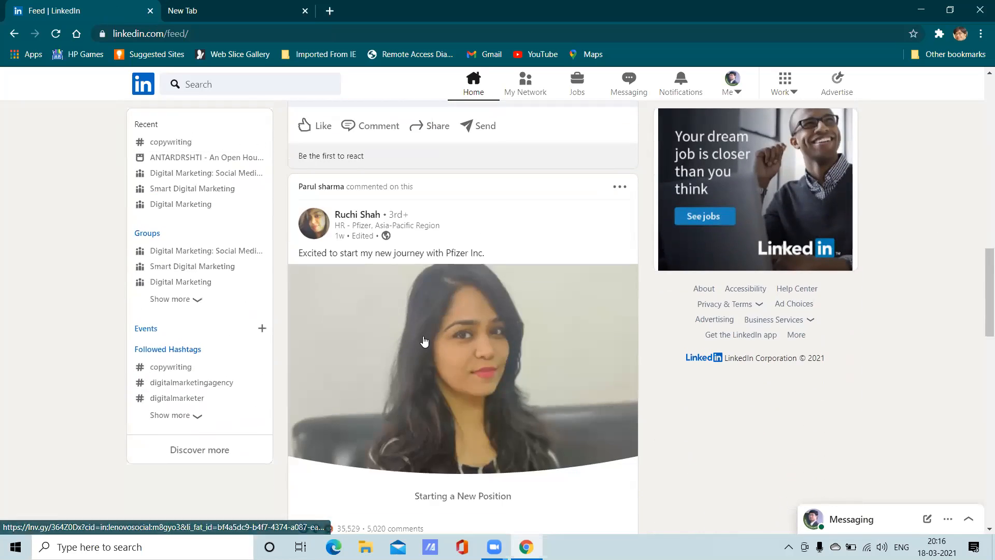
scroll(426, 330, down, 3)
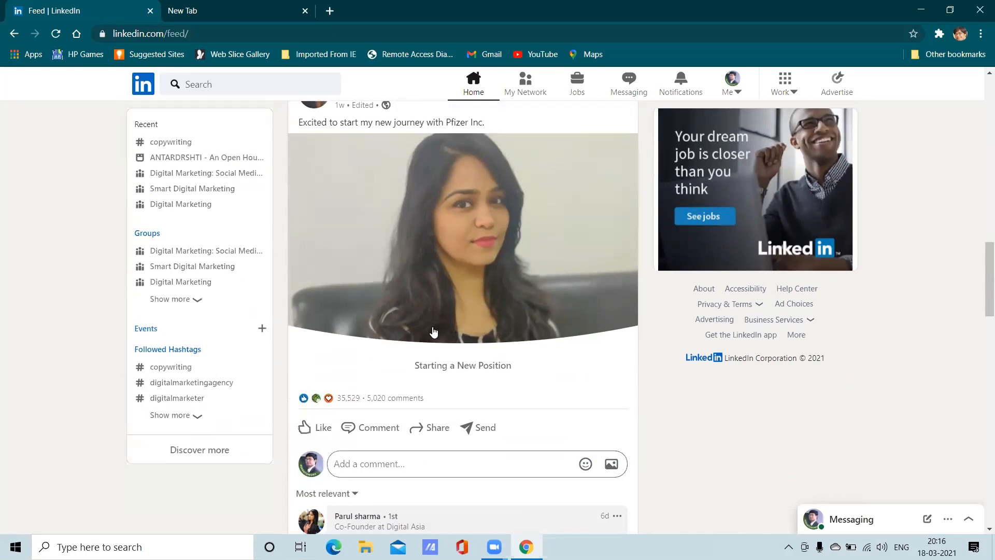
scroll(430, 331, down, 5)
scroll(434, 330, up, 6)
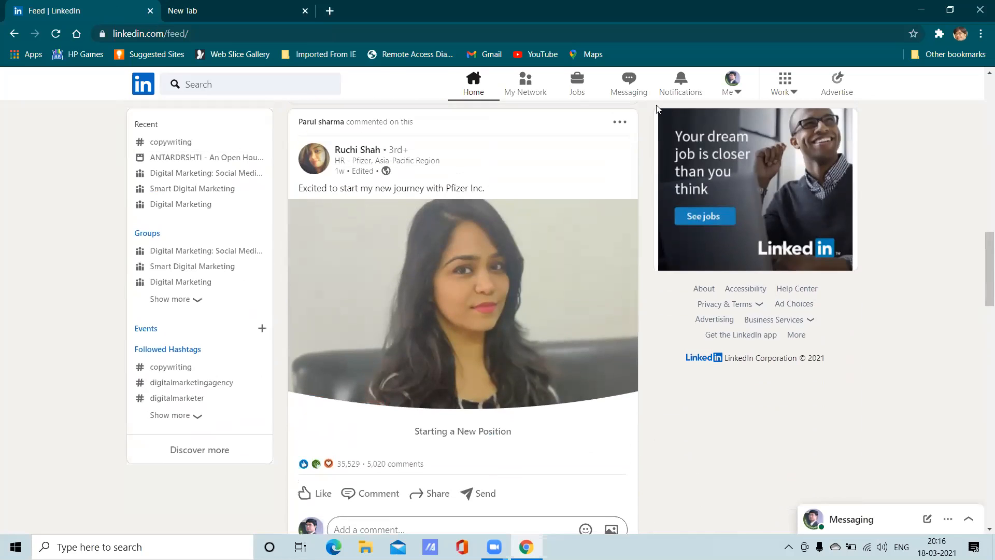
- Return to the own profile and review the Your Dashboard and Activity sections again
click(736, 89)
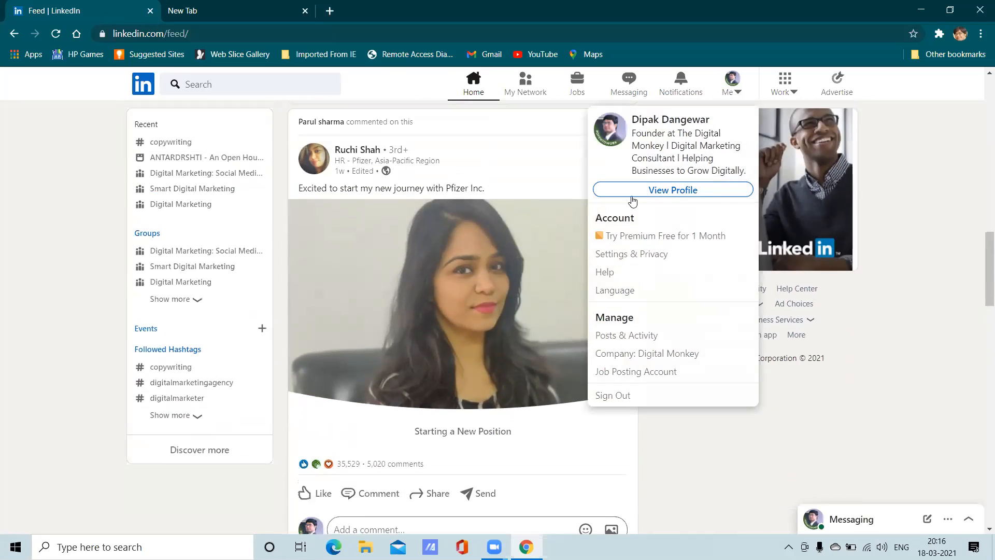
click(617, 145)
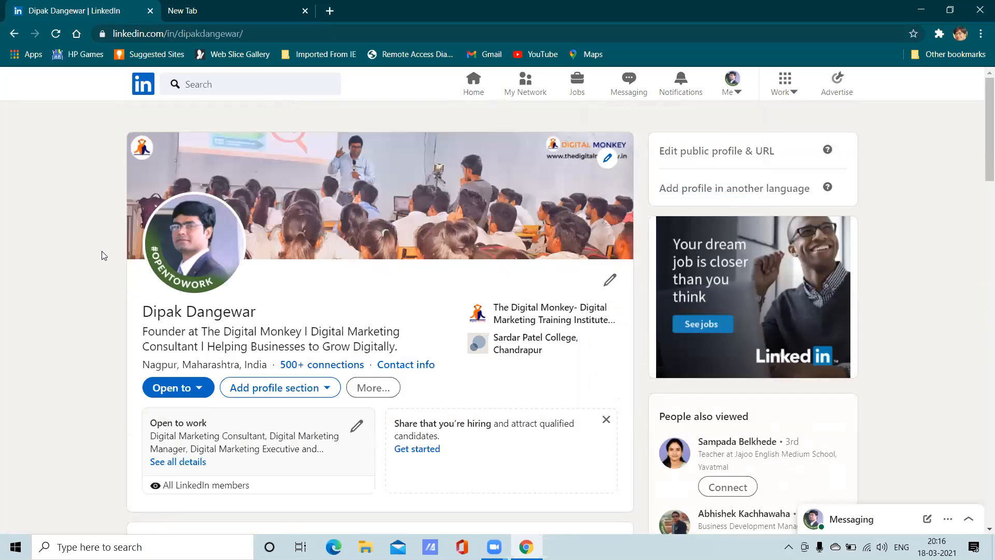
scroll(287, 311, down, 5)
scroll(351, 315, down, 15)
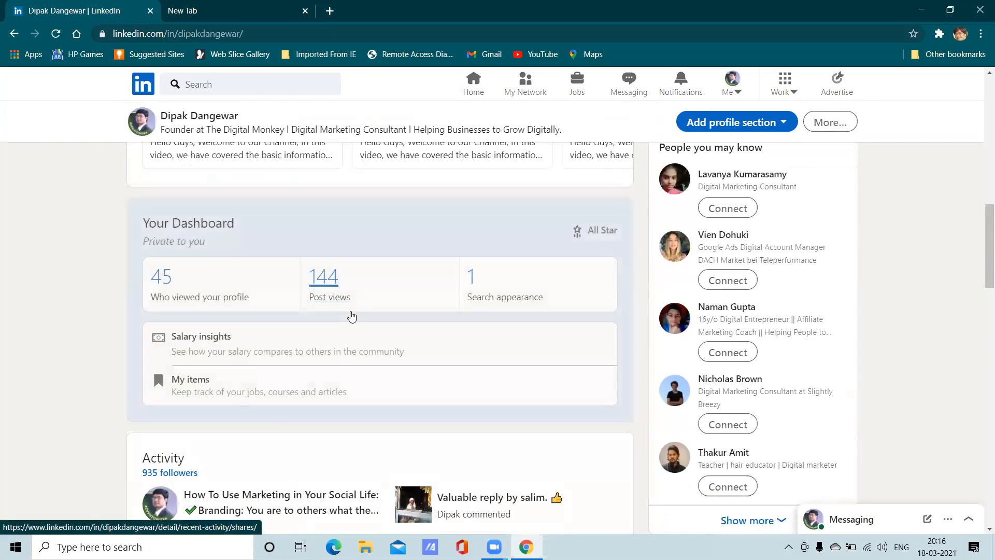
scroll(351, 316, up, 5)
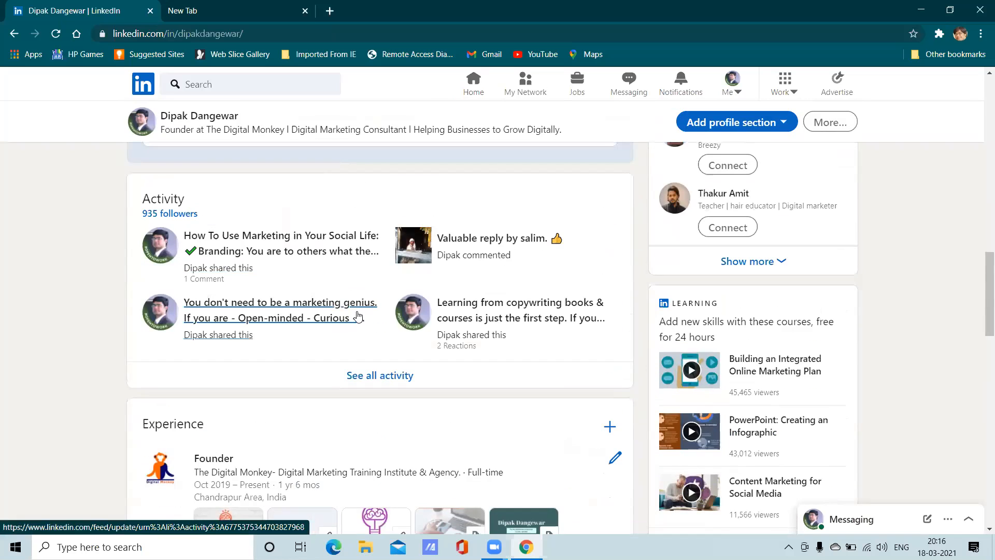
scroll(358, 315, up, 5)
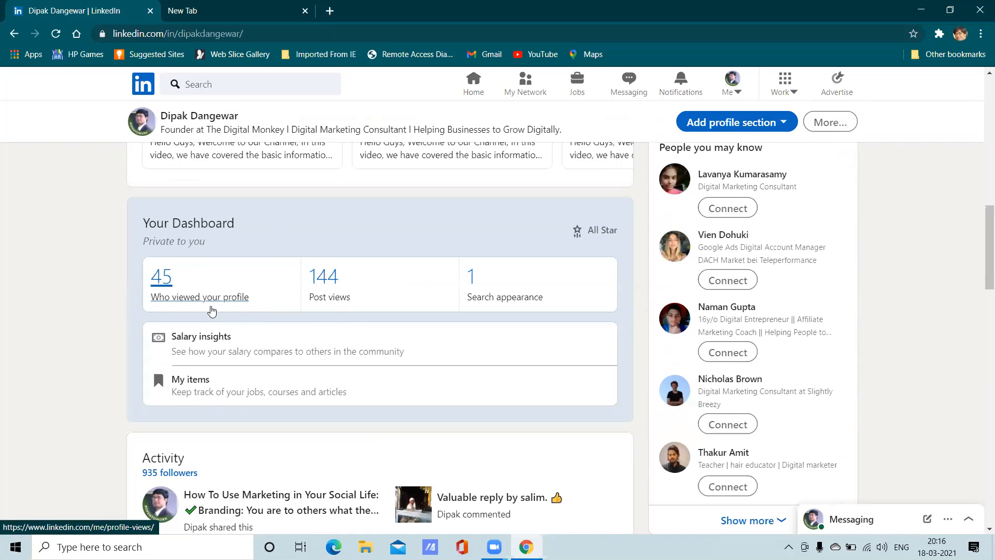
scroll(111, 302, down, 2)
scroll(133, 262, up, 2)
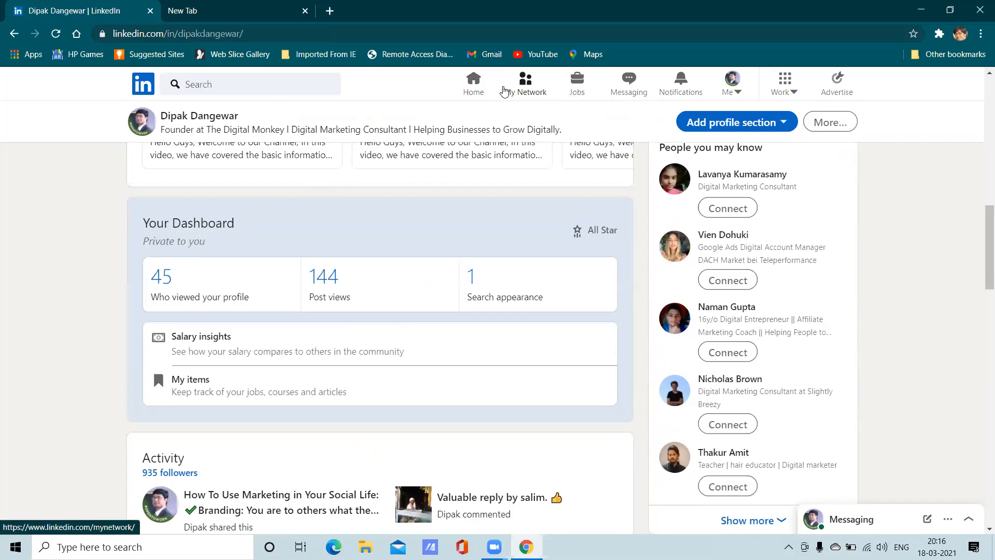
- Go back to the home feed and examine the hiring, new-position and low-code posts shared or liked by connections
click(472, 91)
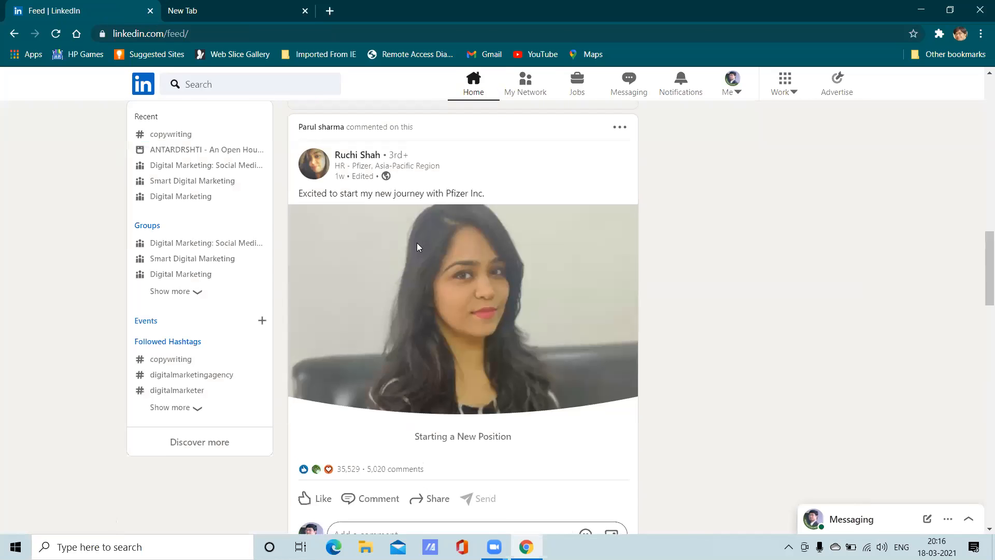
scroll(427, 263, up, 2)
scroll(427, 263, down, 3)
scroll(427, 264, down, 7)
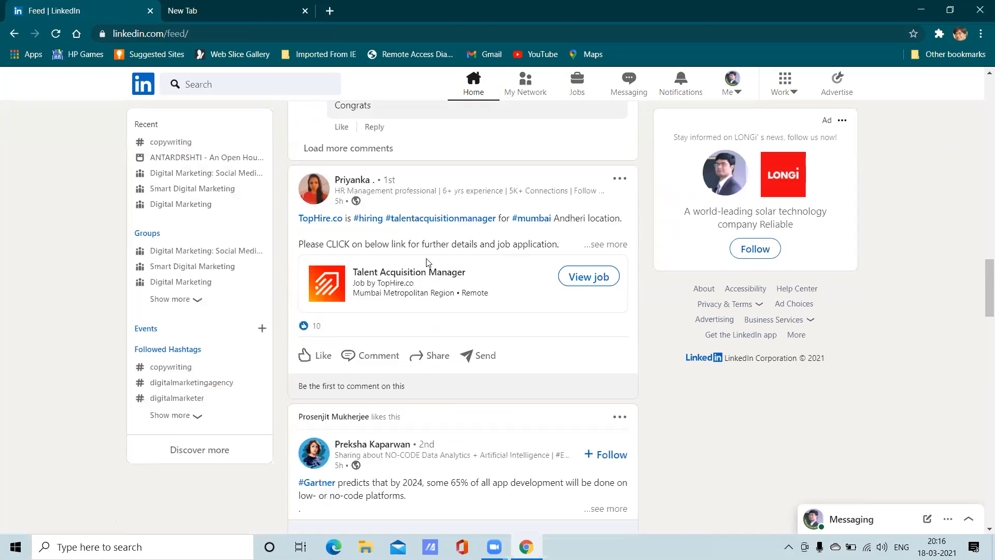
scroll(427, 263, down, 3)
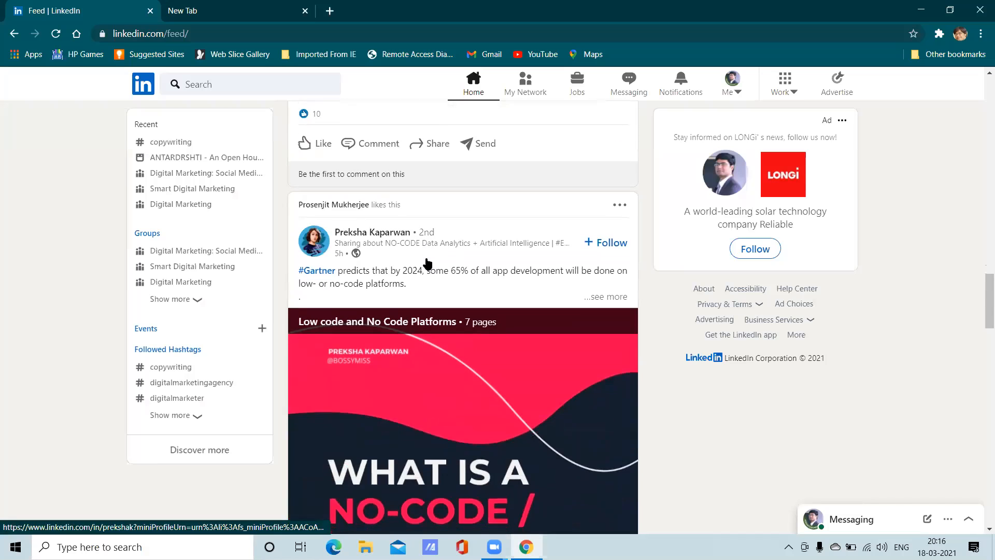
scroll(427, 263, down, 3)
scroll(426, 258, up, 15)
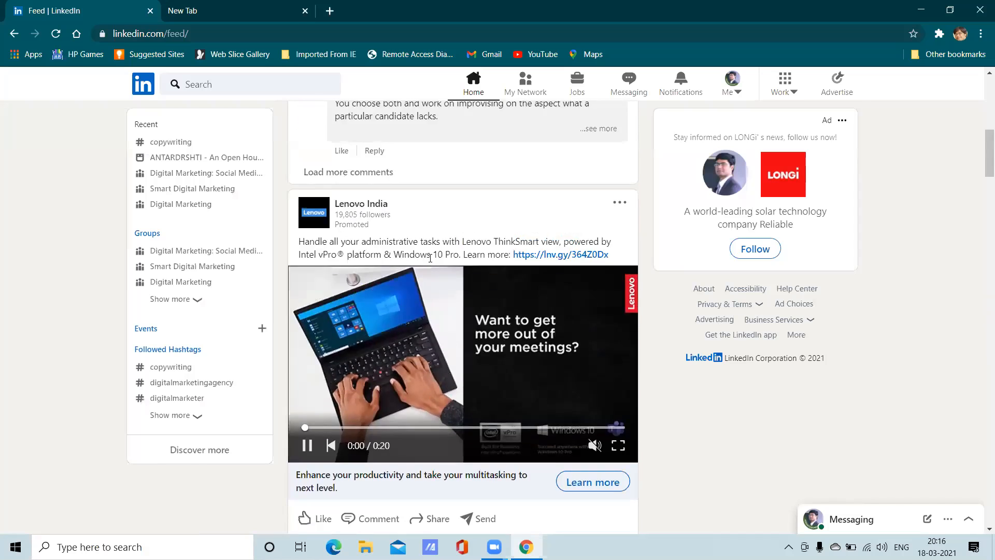
scroll(430, 260, up, 8)
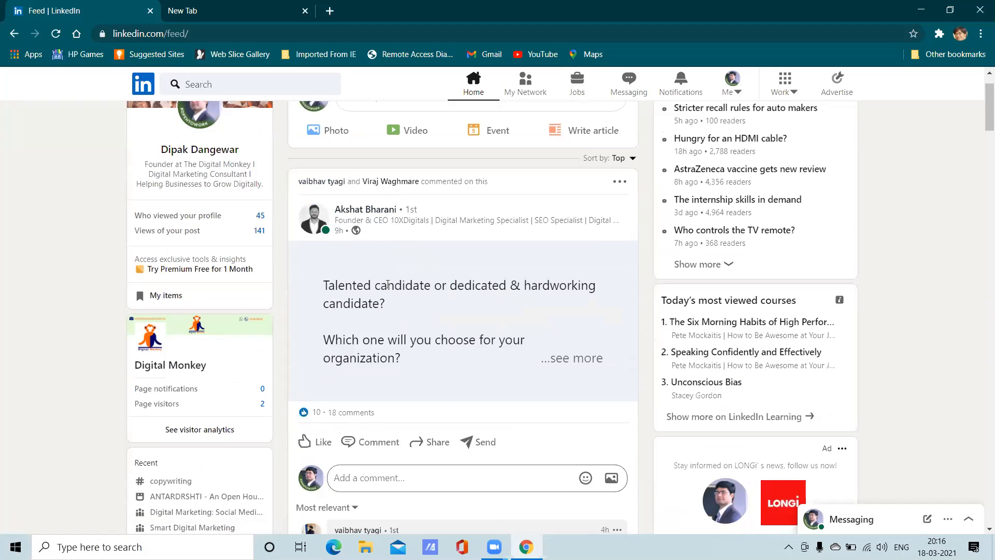
- Browse the home feed from the first post down to the YourStory Media founder's video post, and return to its beginning
scroll(388, 285, down, 20)
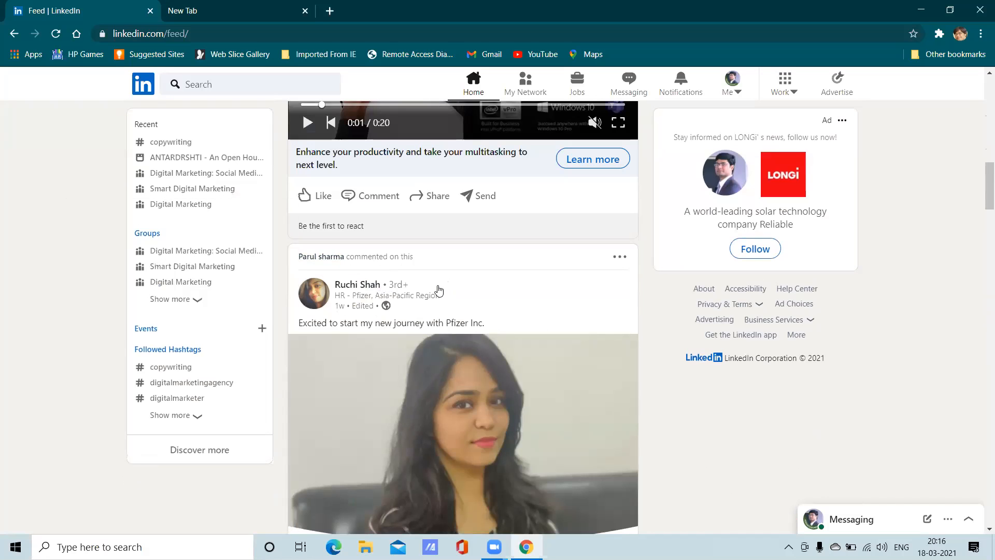
scroll(414, 282, down, 1)
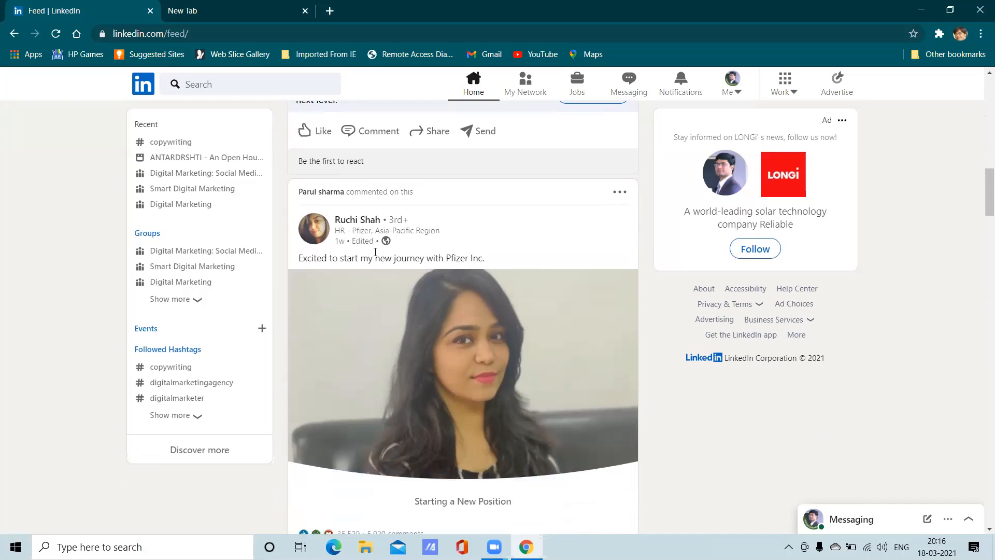
scroll(402, 255, down, 20)
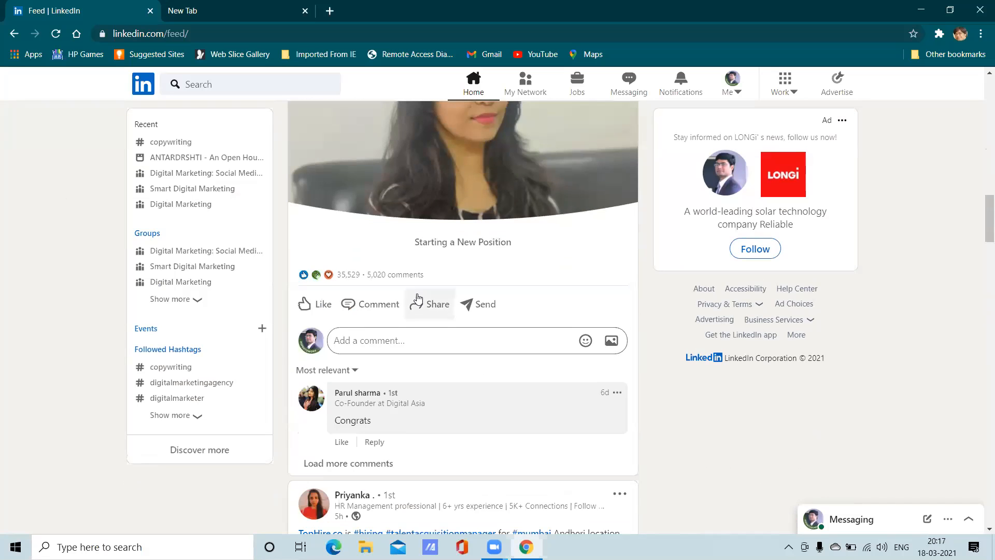
scroll(418, 298, down, 4)
scroll(419, 298, up, 4)
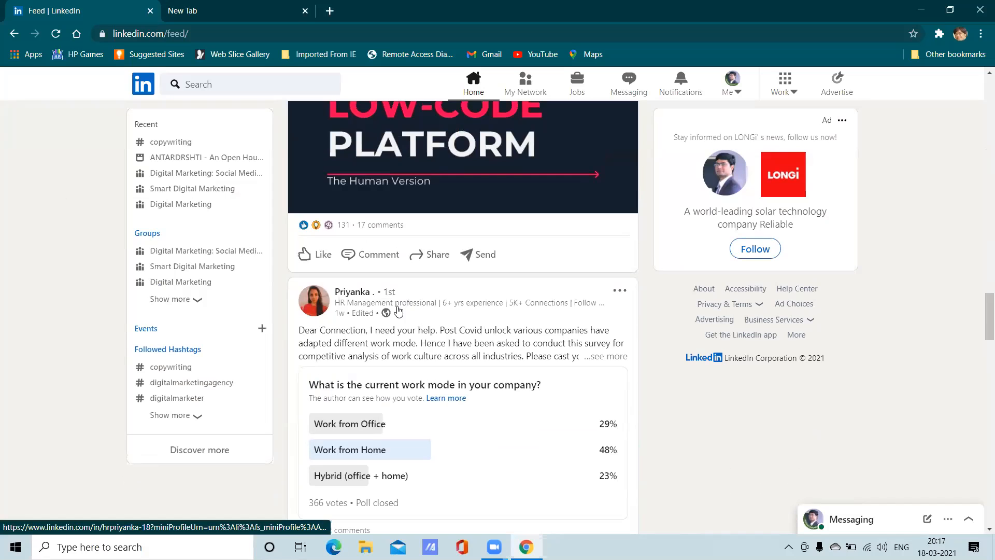
scroll(402, 311, down, 12)
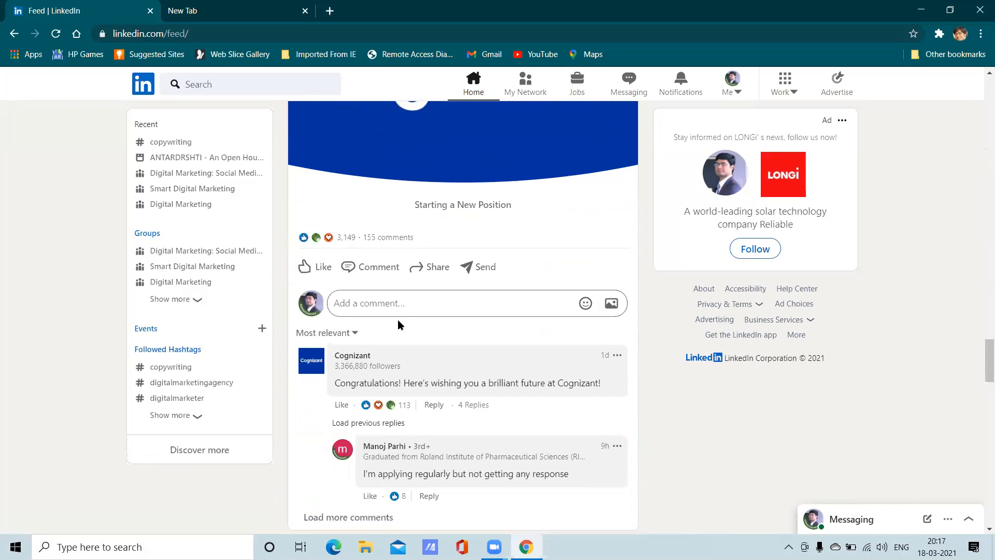
scroll(425, 353, down, 10)
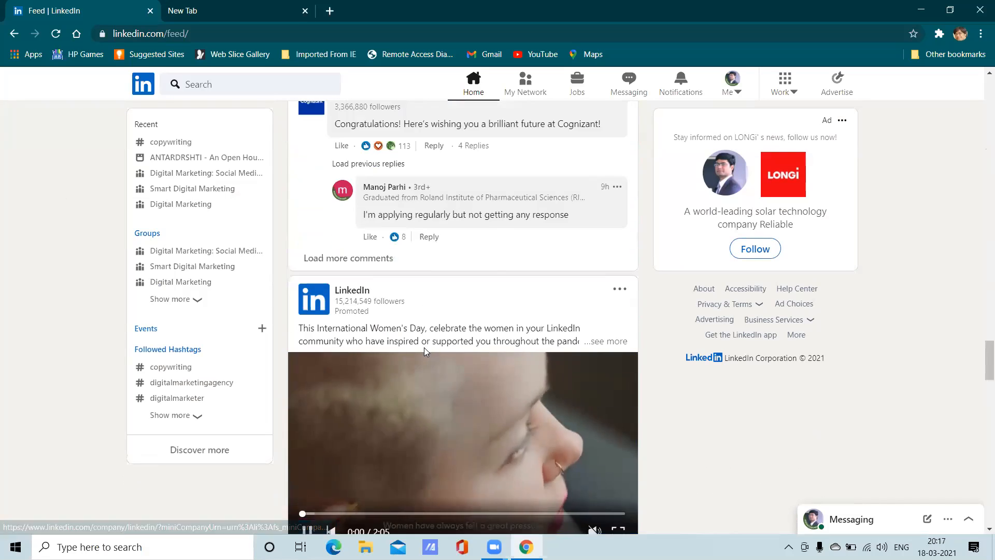
scroll(425, 352, down, 15)
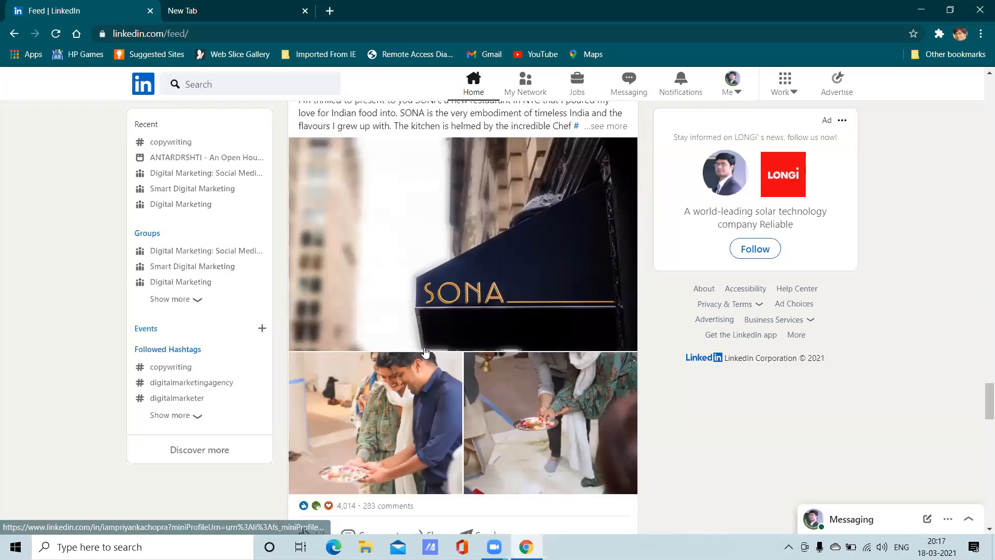
scroll(425, 352, down, 20)
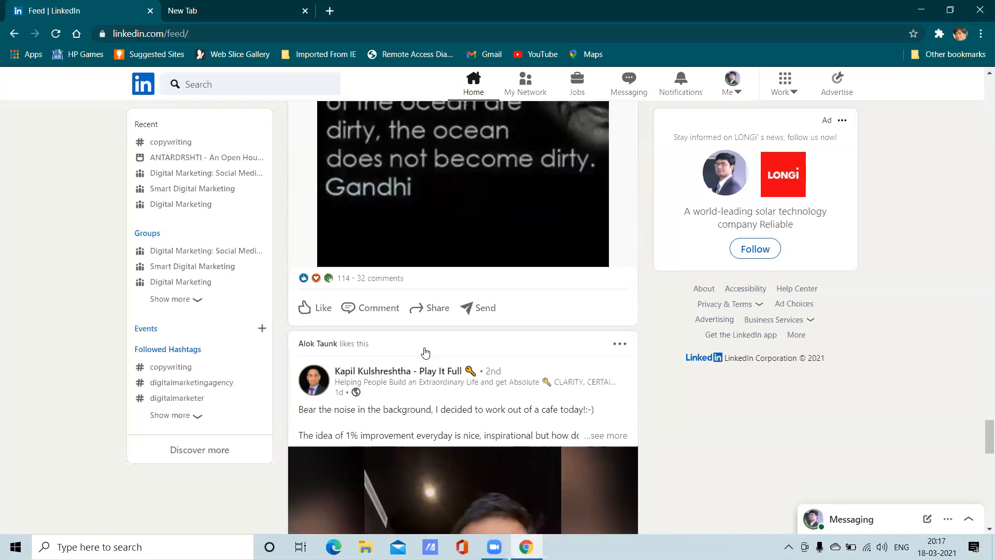
scroll(424, 352, down, 10)
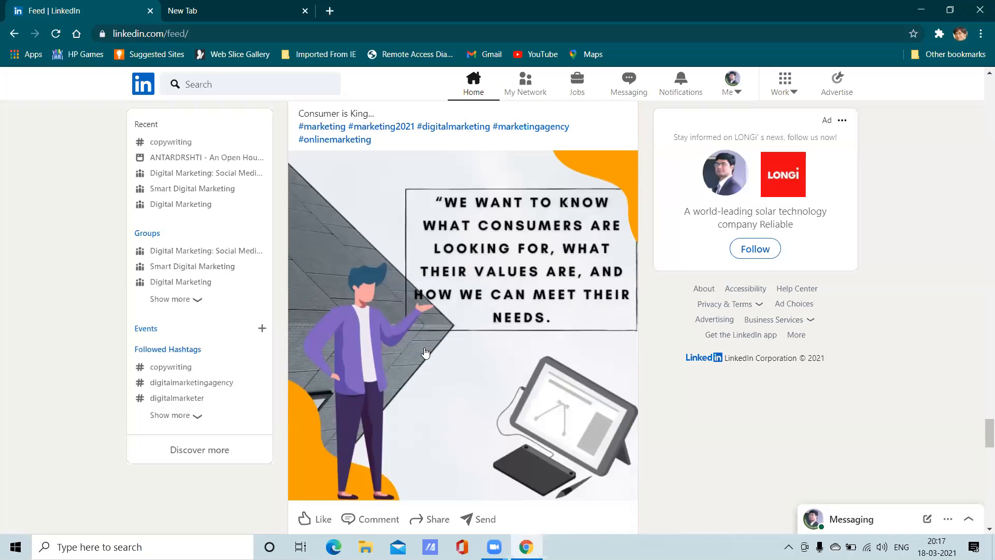
scroll(424, 351, down, 15)
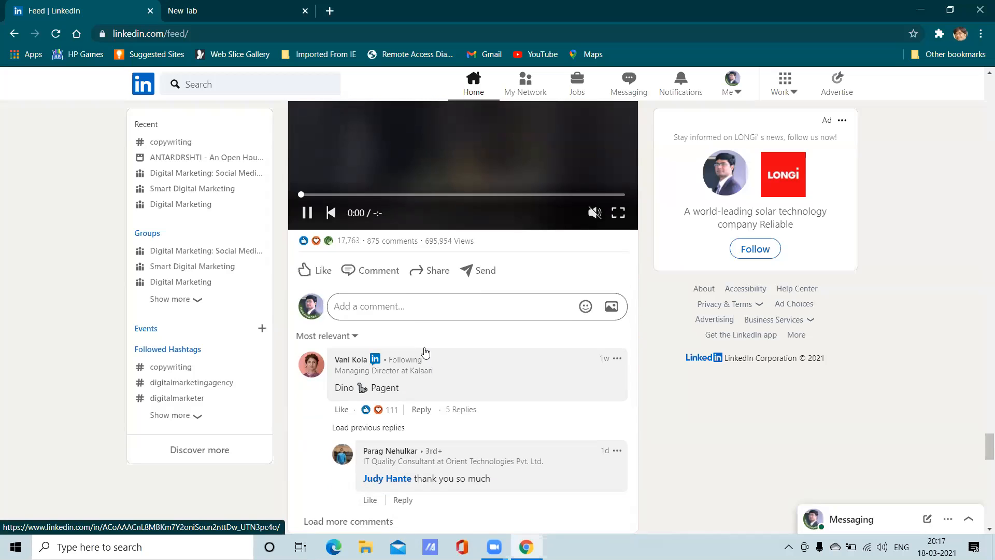
scroll(424, 351, down, 5)
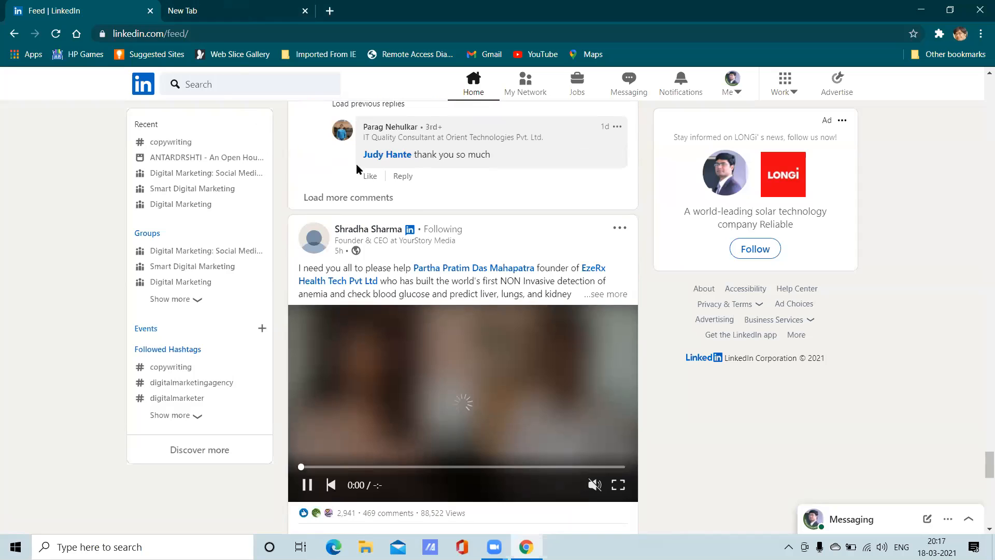
scroll(484, 262, up, 20)
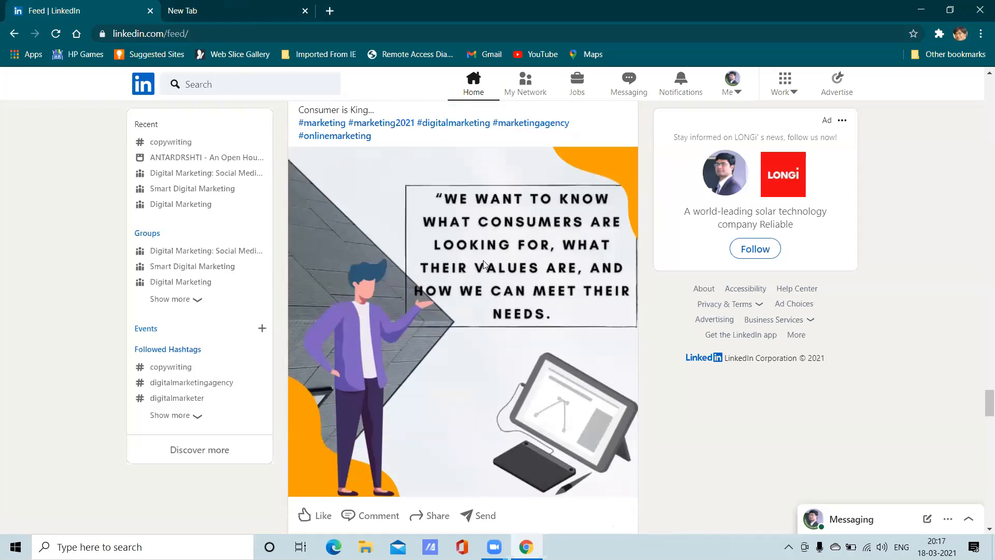
scroll(483, 261, up, 15)
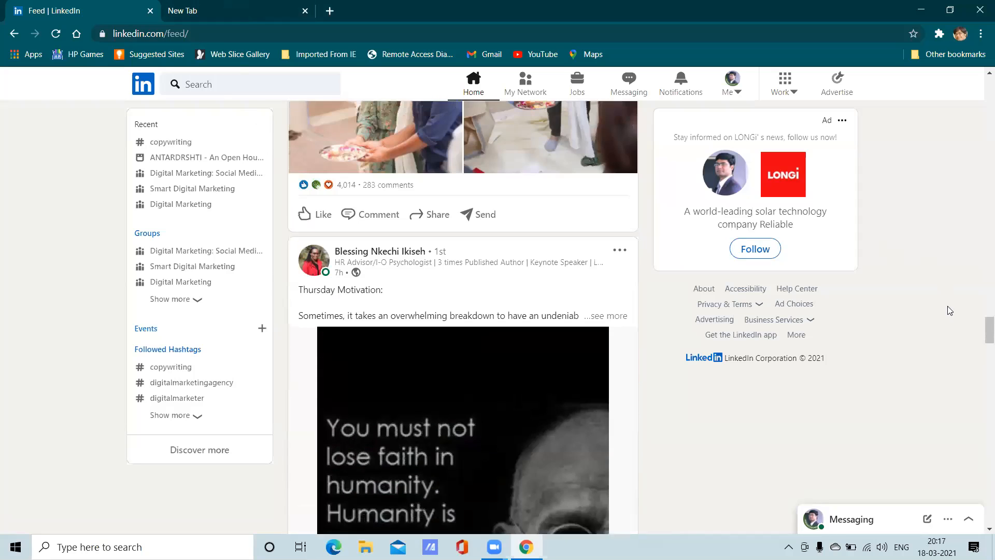
drag(980, 328, 980, 159)
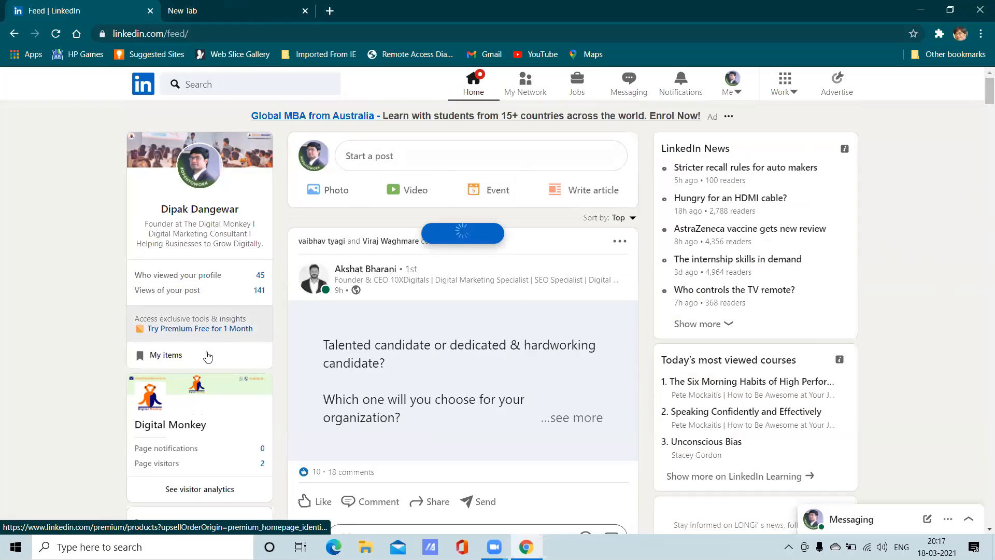
- Open My Network and look over the network categories, pending invitations and suggested people
click(526, 93)
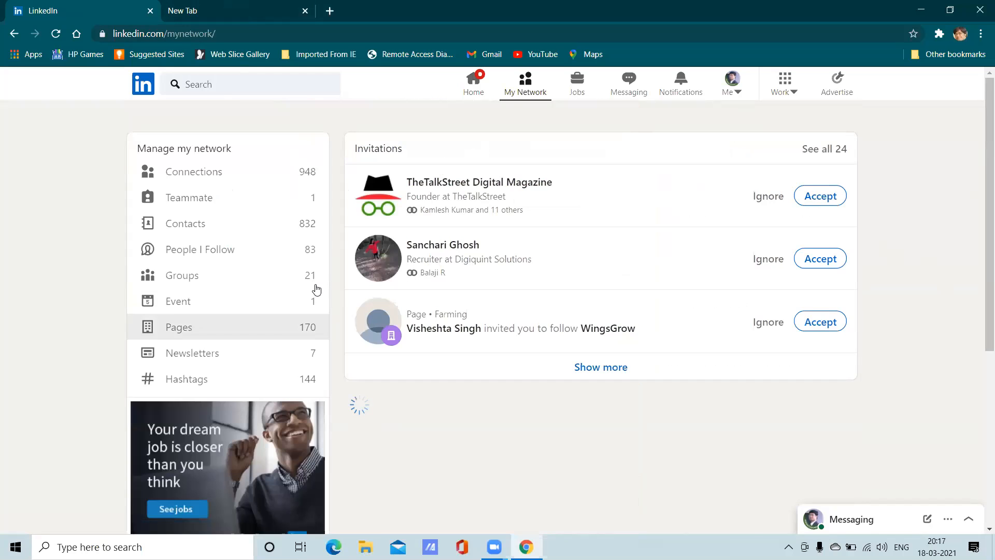
scroll(430, 267, down, 5)
scroll(431, 267, up, 5)
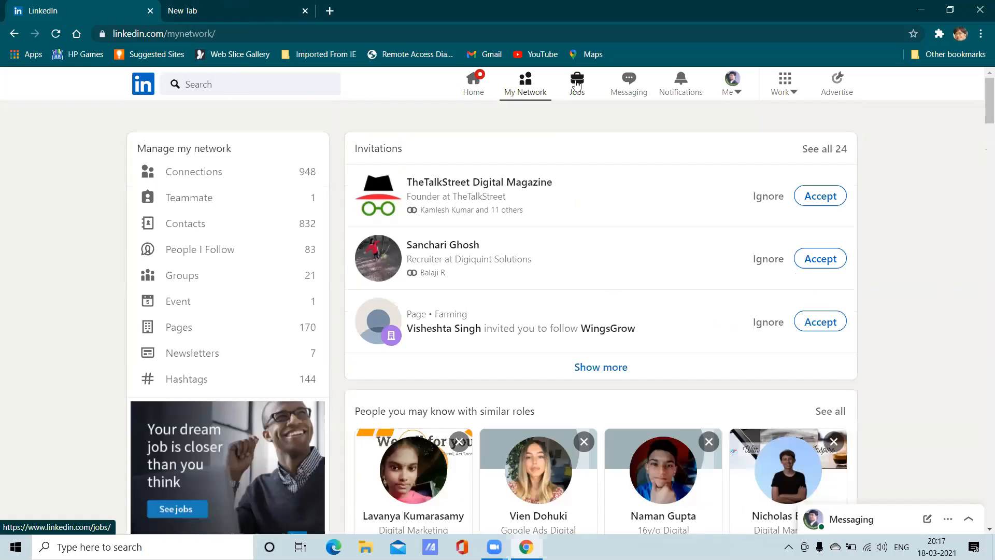
- Open Jobs and run the suggested "digital marketing manager" search for Navi Mumbai, Maharashtra, India, with Easy Apply
click(577, 84)
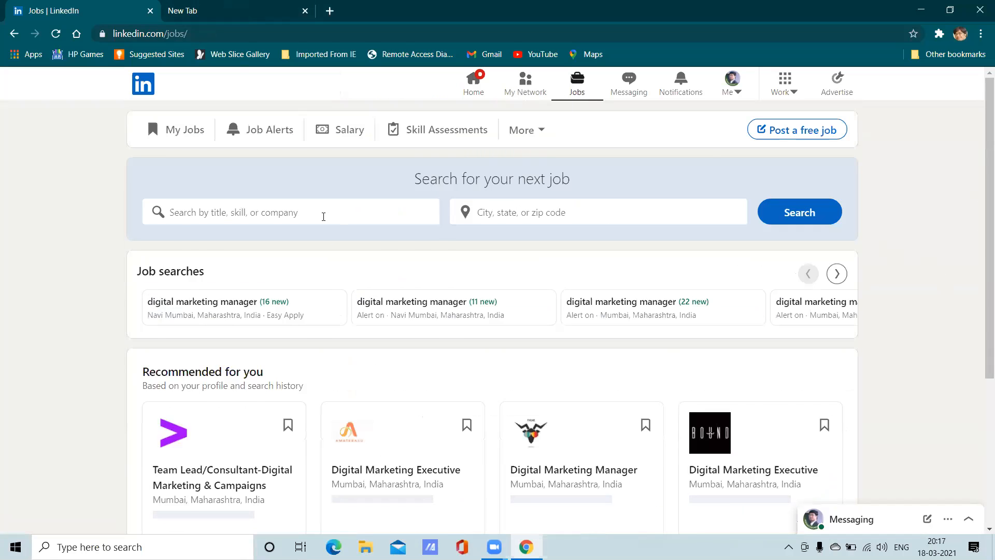
click(323, 217)
click(249, 267)
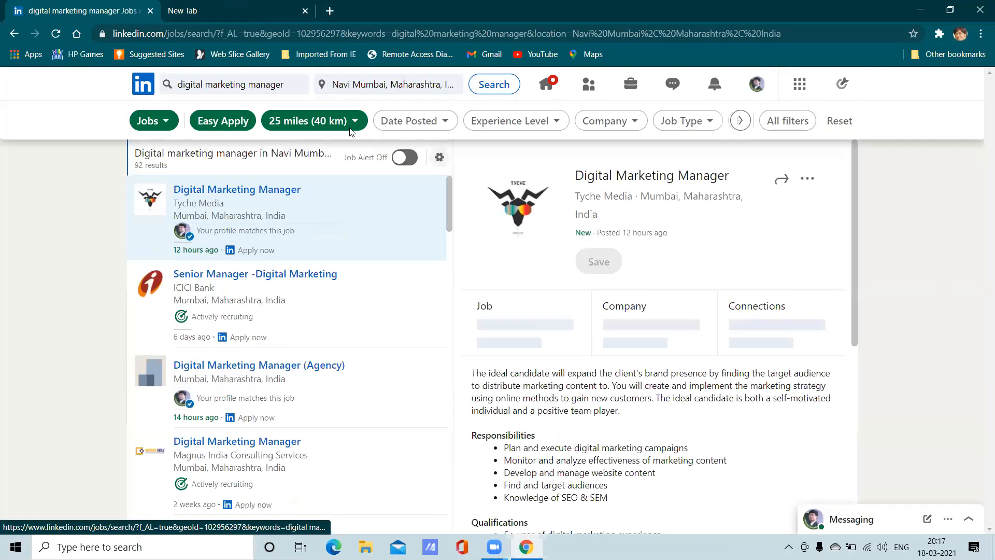
- Remove the Easy Apply filter from the job search and look over the result types and search distance options
click(238, 119)
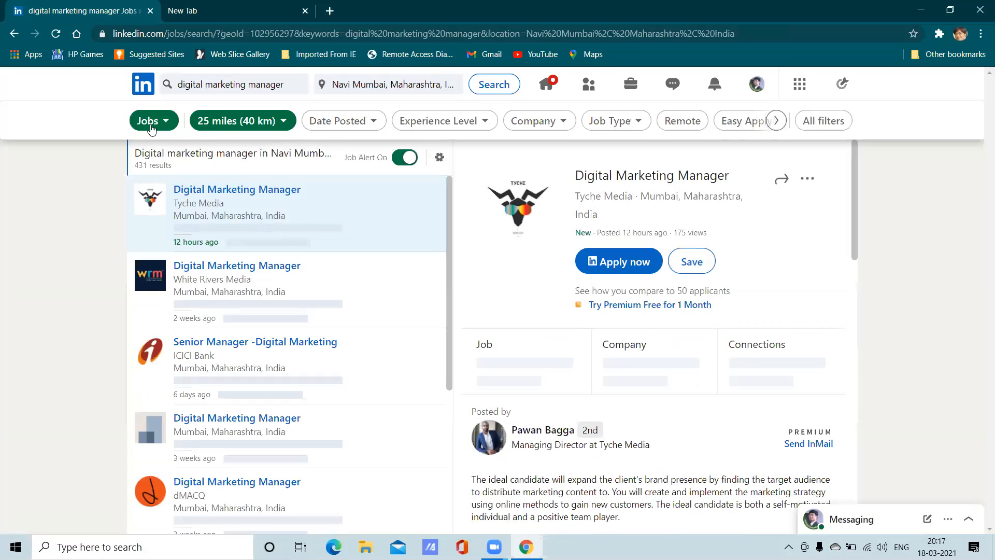
click(150, 120)
click(167, 156)
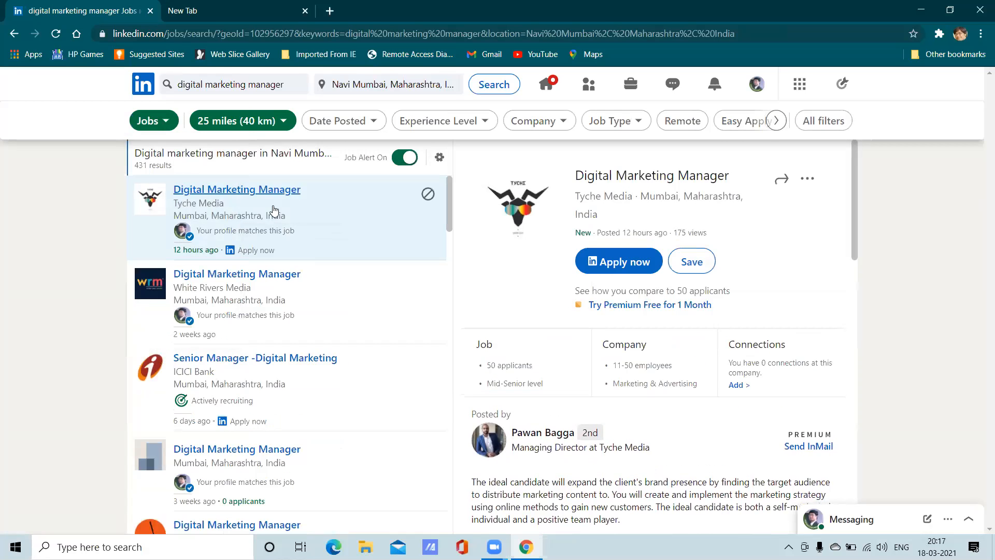
click(238, 125)
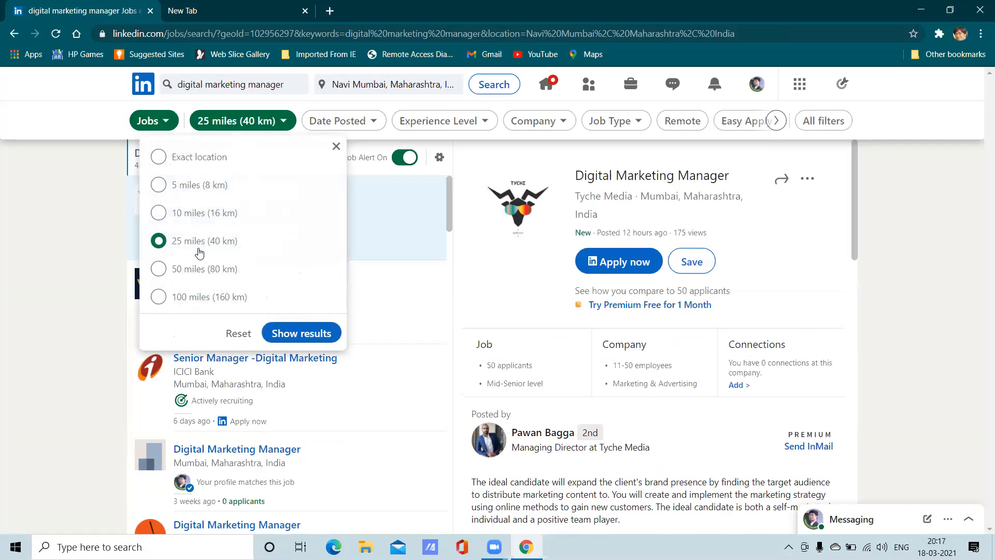
- Limit the digital marketing manager jobs to those posted in the past 24 hours
click(354, 127)
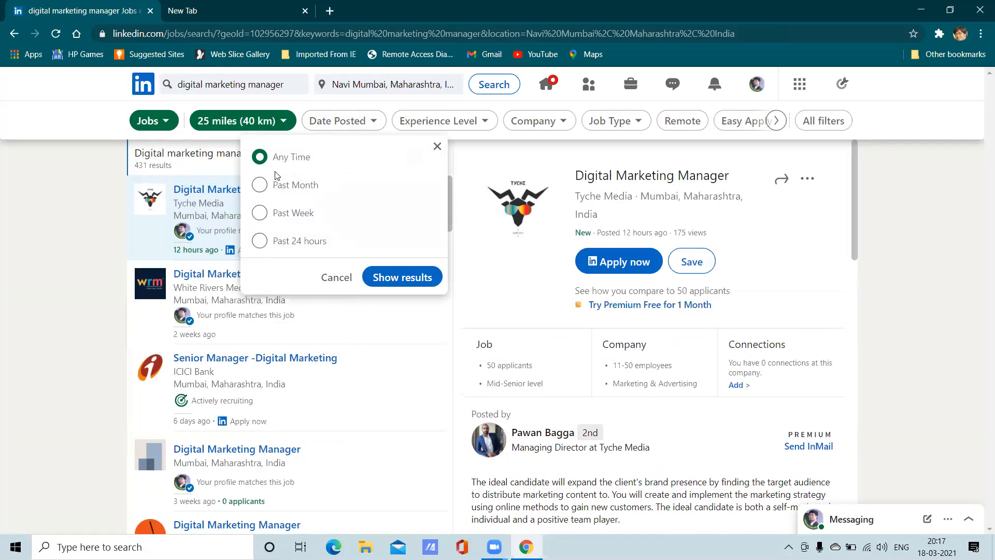
click(260, 241)
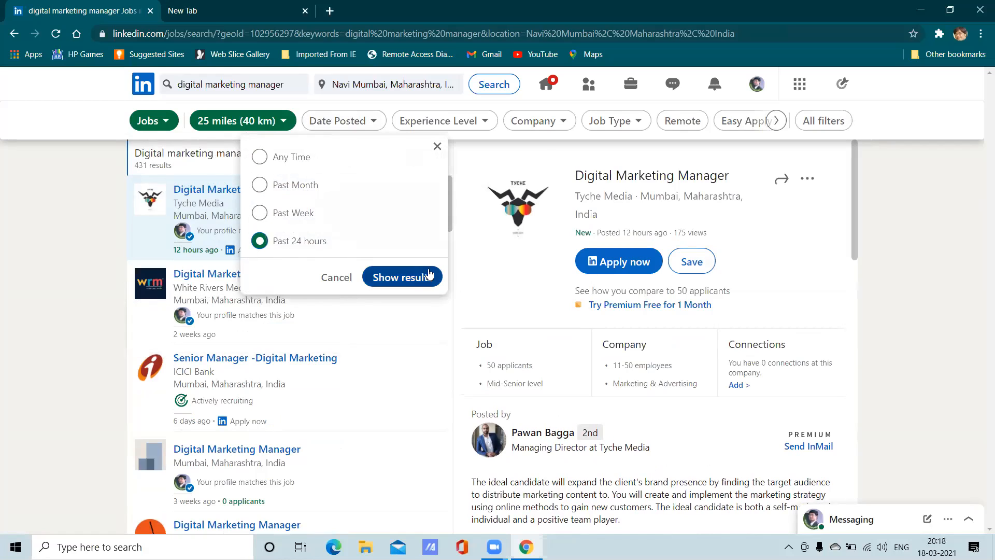
click(402, 277)
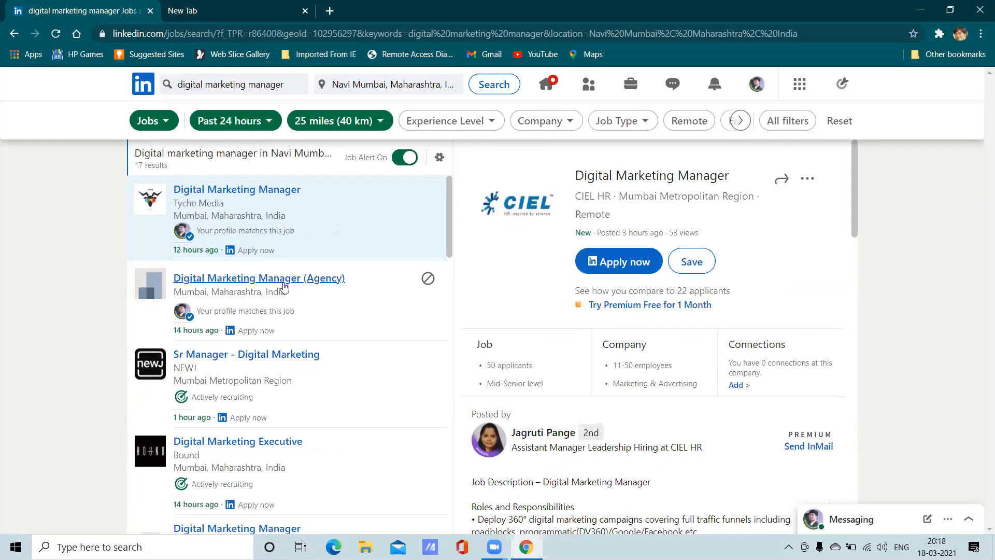
- Filter the jobs by the Executive experience level and look through the suggested jobs and search suggestions
click(465, 123)
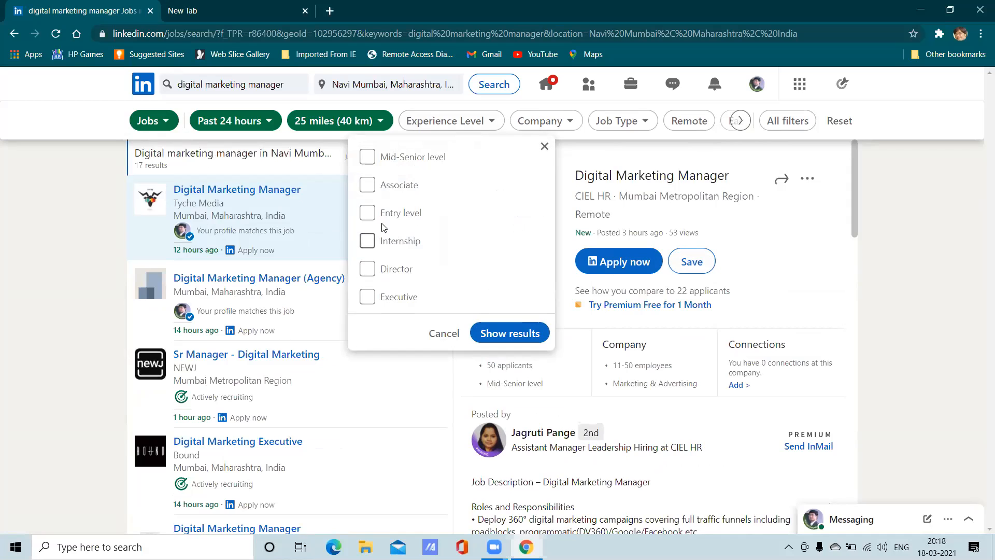
click(368, 298)
click(487, 333)
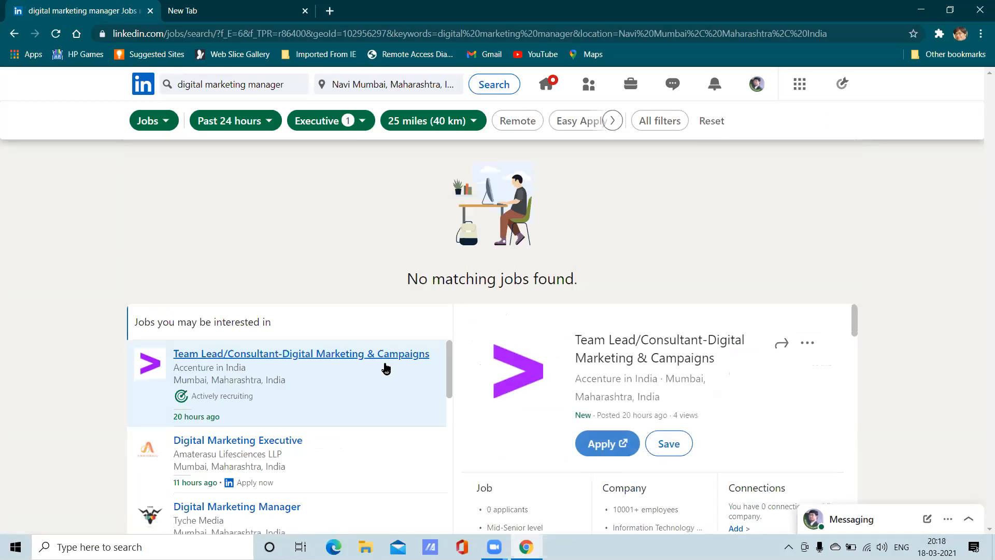
scroll(384, 366, down, 5)
scroll(505, 356, down, 4)
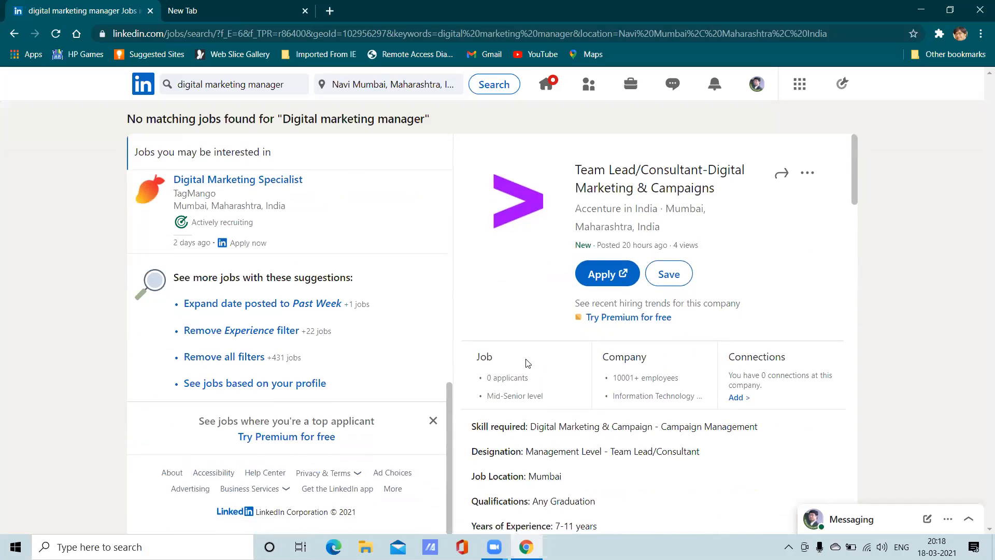
scroll(674, 318, down, 5)
scroll(674, 310, up, 5)
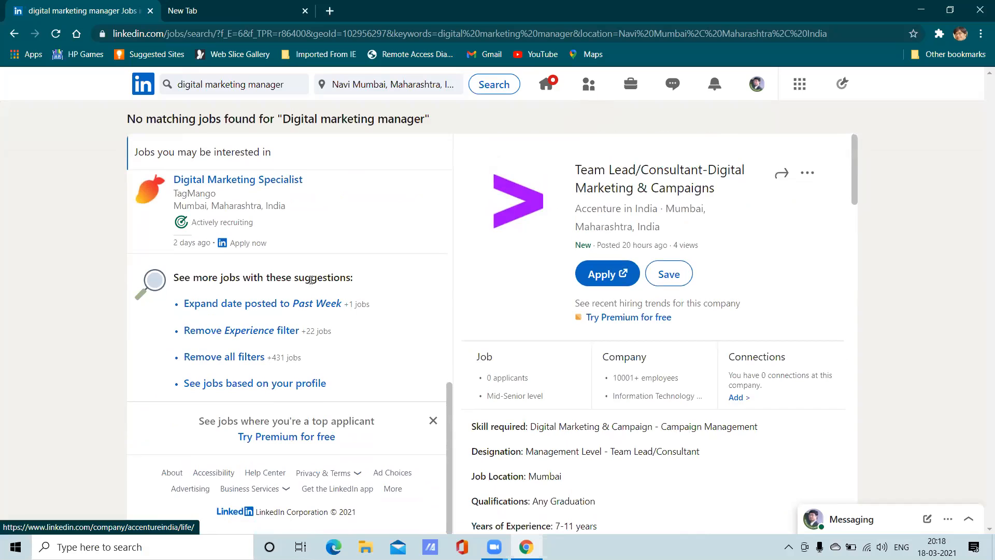
- Add the Remote and Easy Apply filters, and view the search distance options without changing them
click(518, 121)
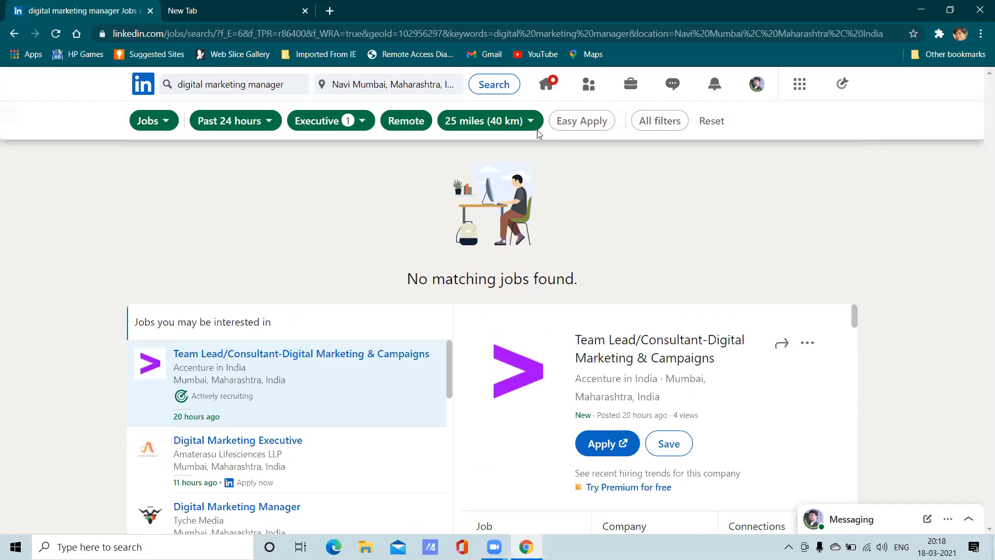
click(579, 123)
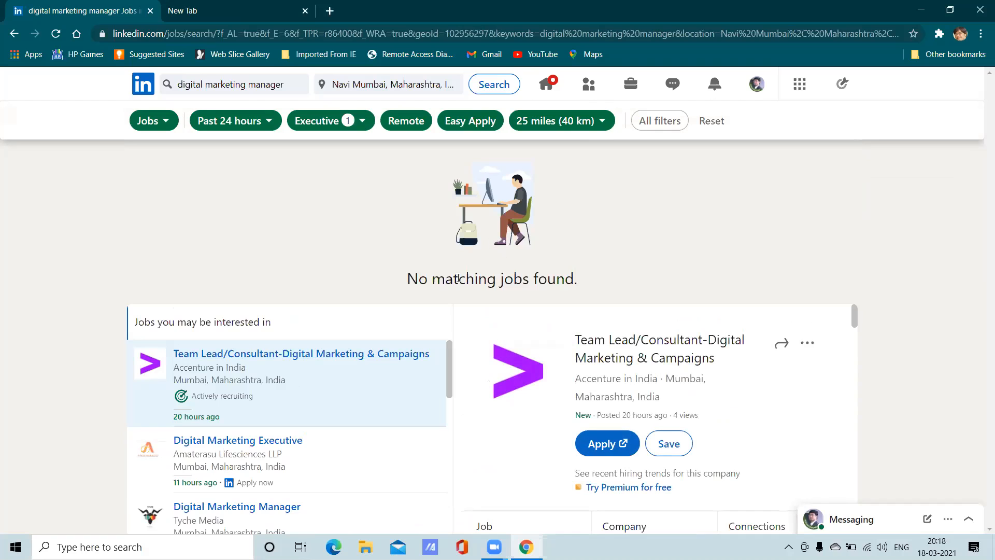
click(602, 122)
click(557, 333)
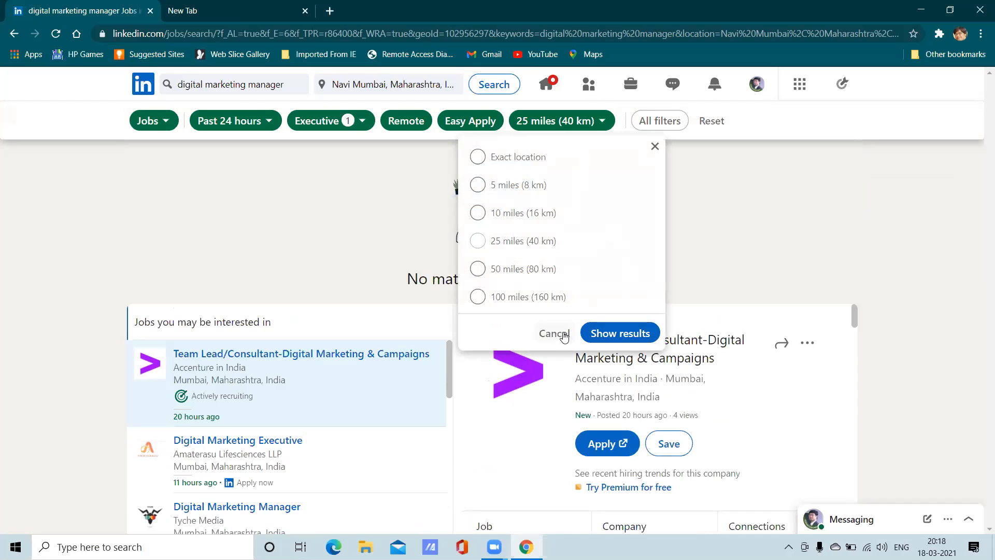
- Remove the Easy Apply, Remote and Executive filters from the job search
click(472, 124)
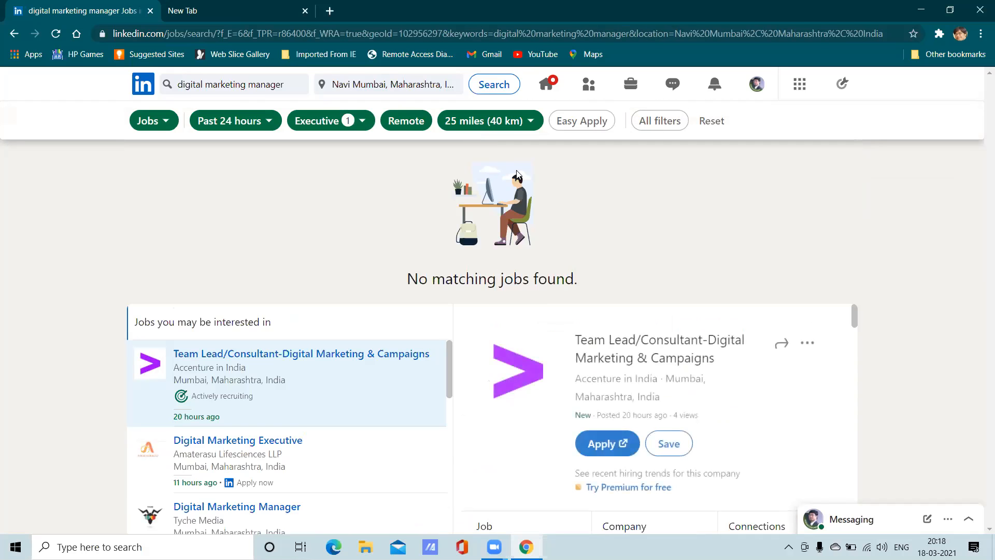
click(397, 120)
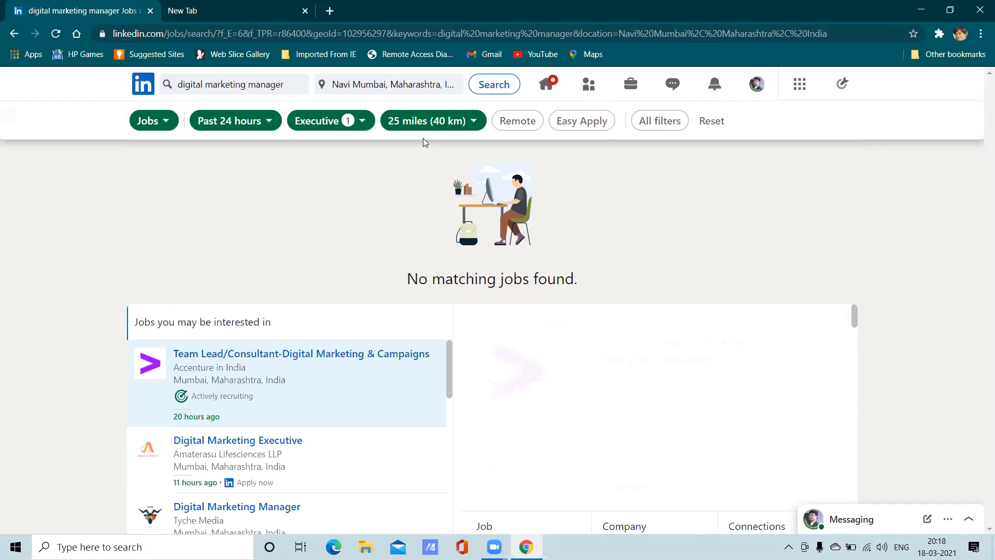
click(323, 130)
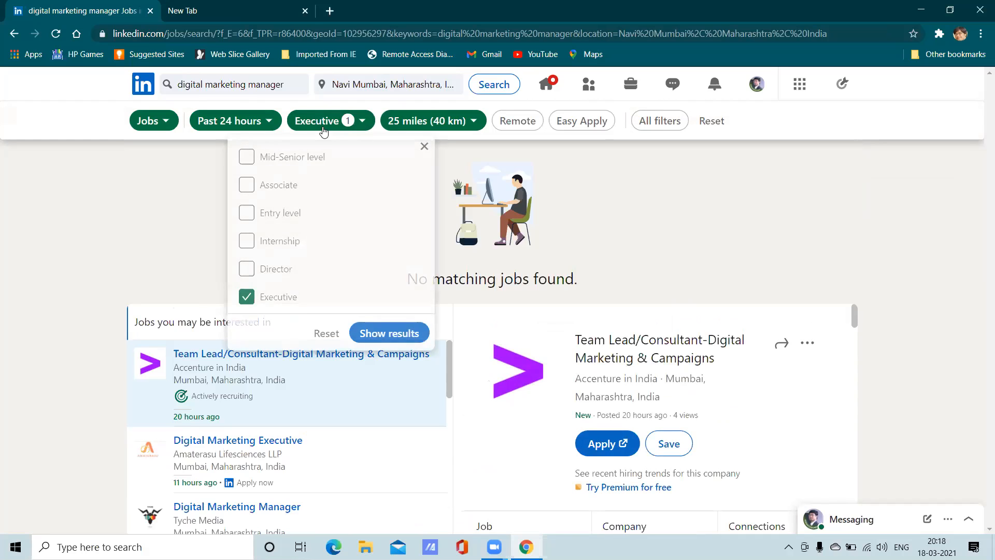
click(285, 296)
click(361, 338)
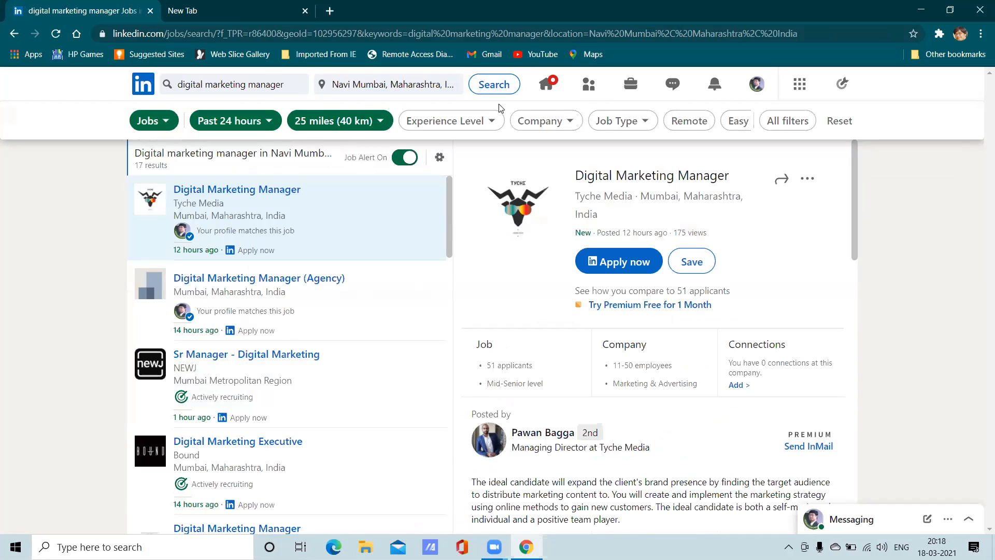
click(625, 126)
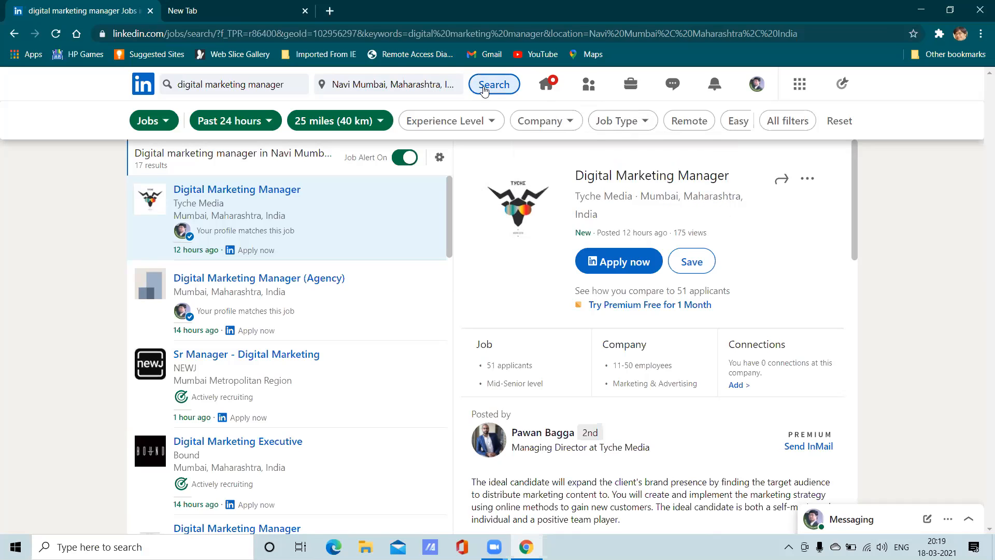
- Return to the home feed and search LinkedIn for "digital marketing"
click(551, 87)
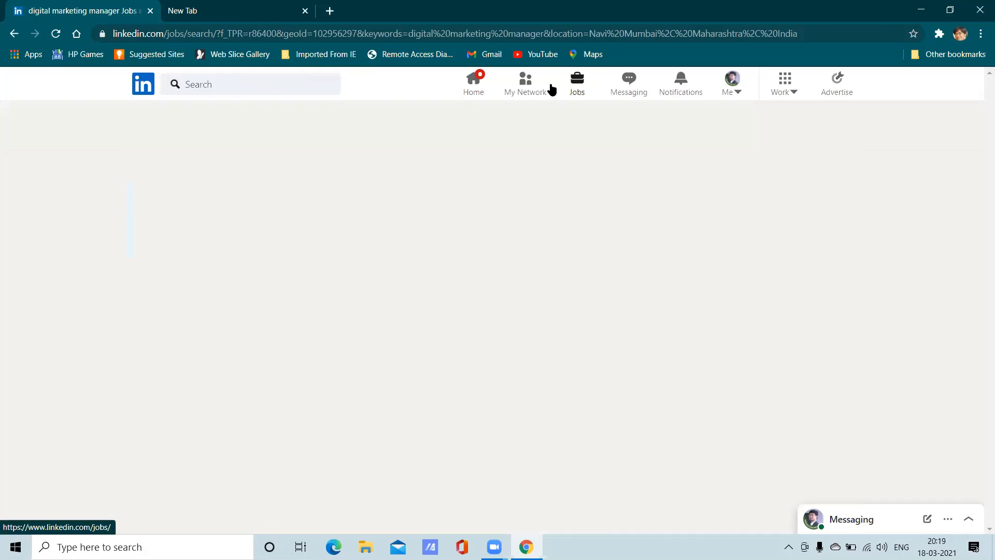
click(278, 86)
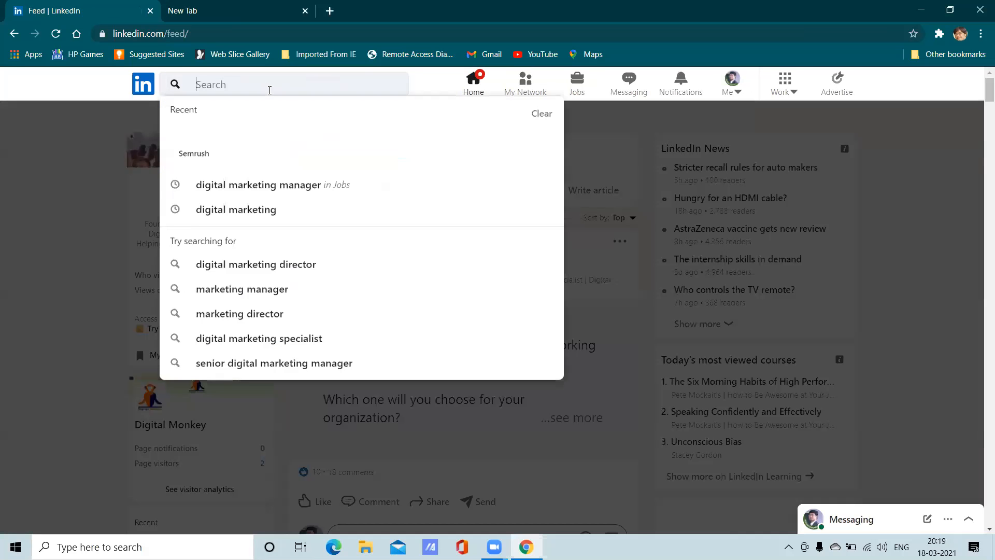
text(digoyial)
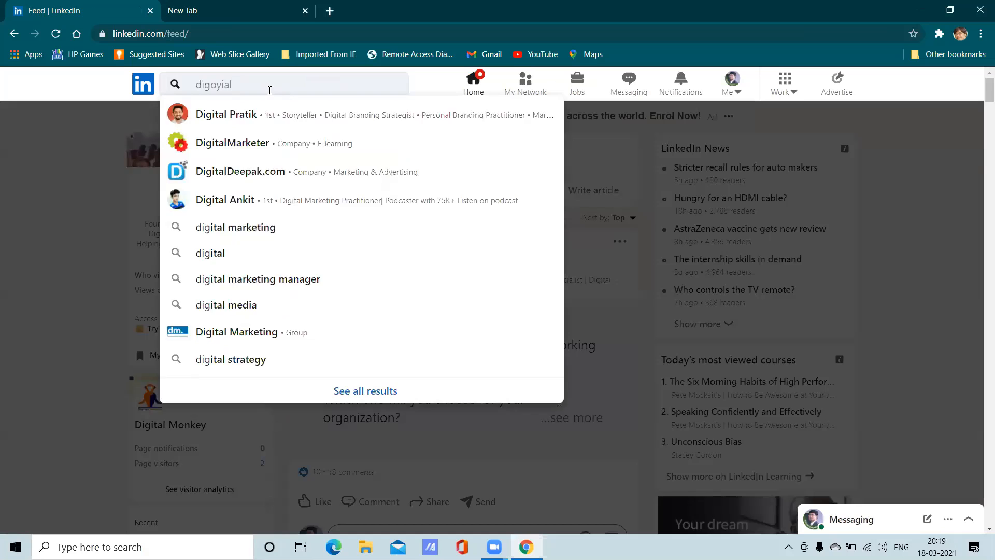
key(BackSpace)
key(BackSpace)
key(BackSpace)
key(BackSpace)
text(ital)
key(BackSpace)
text(l ma)
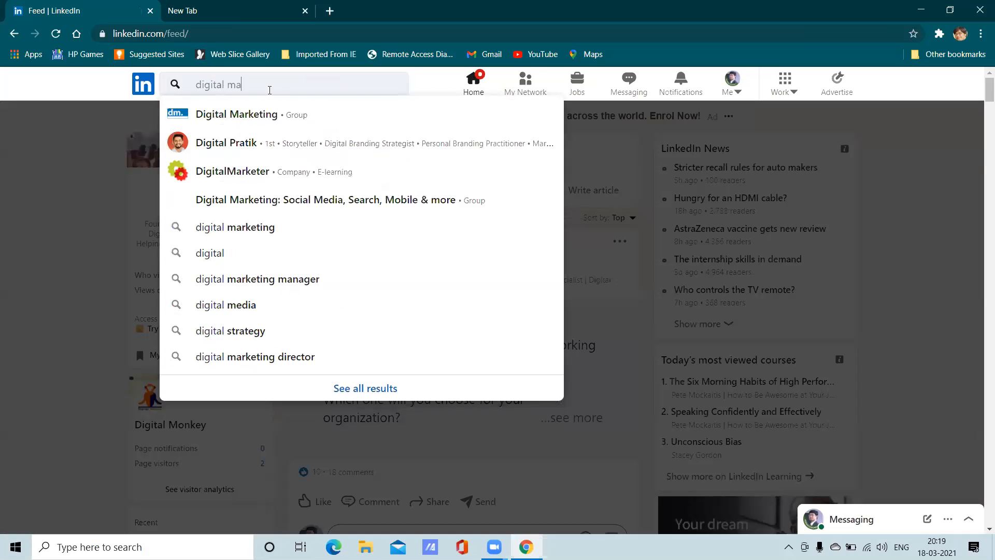
text(rketing)
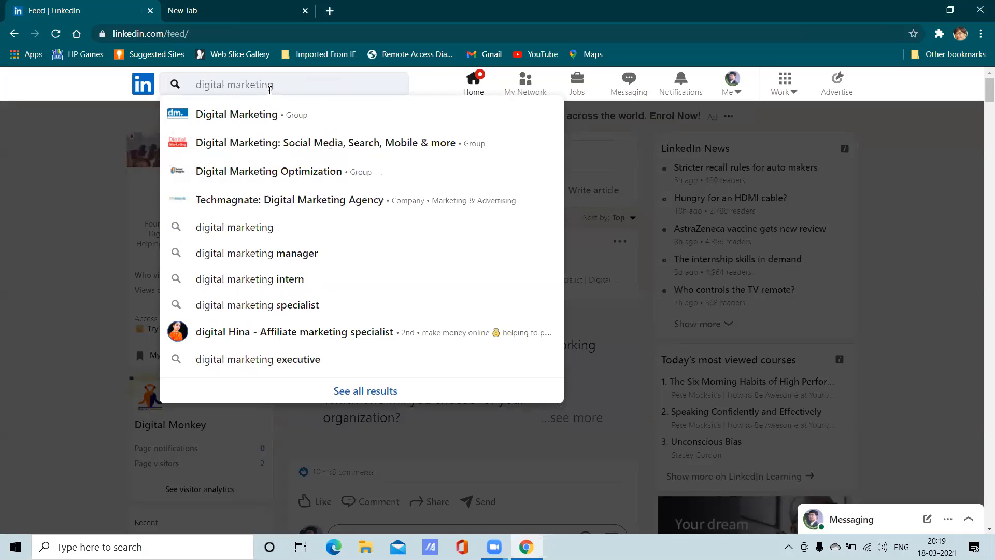
key(Return)
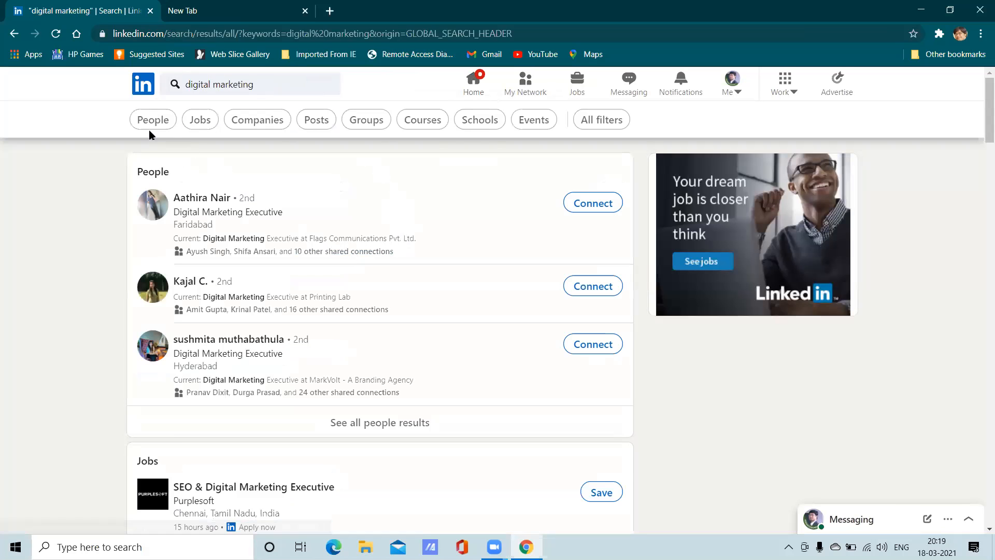
- Restrict the search results to people and look over the connection, current company and result type options
click(160, 128)
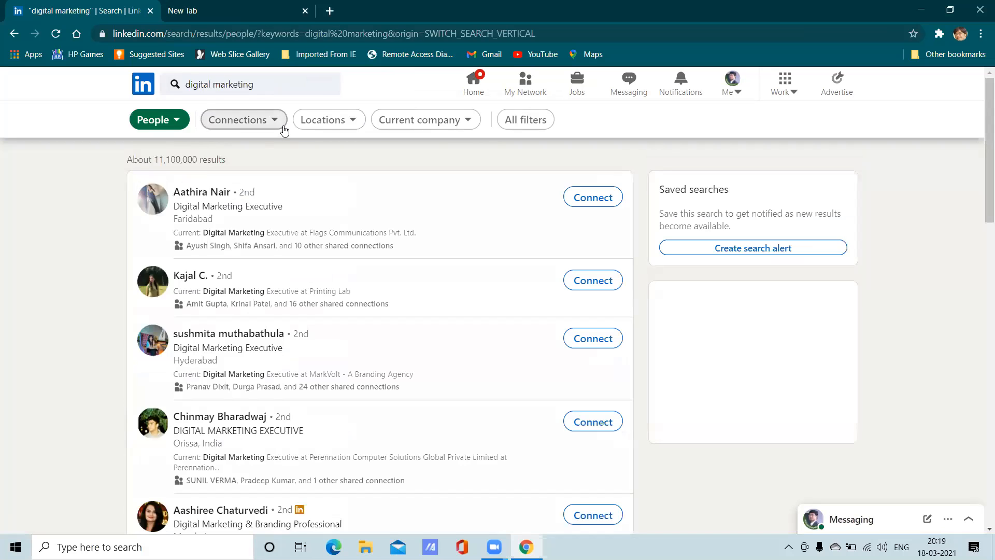
click(264, 121)
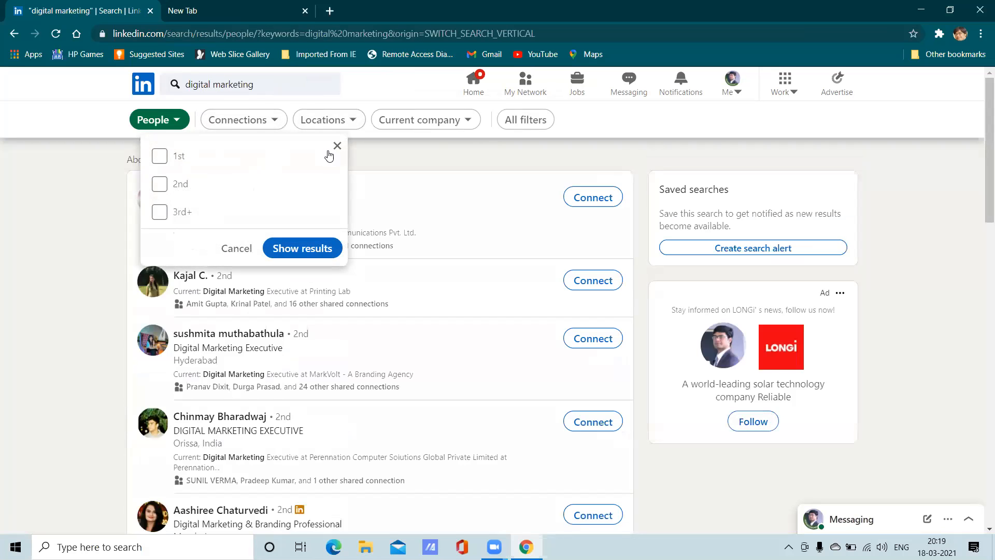
click(411, 127)
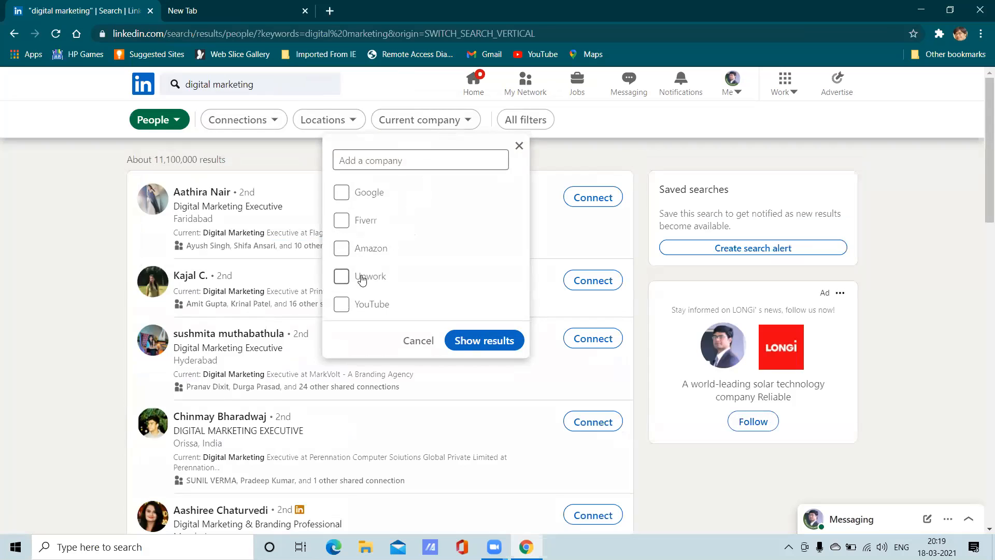
click(176, 122)
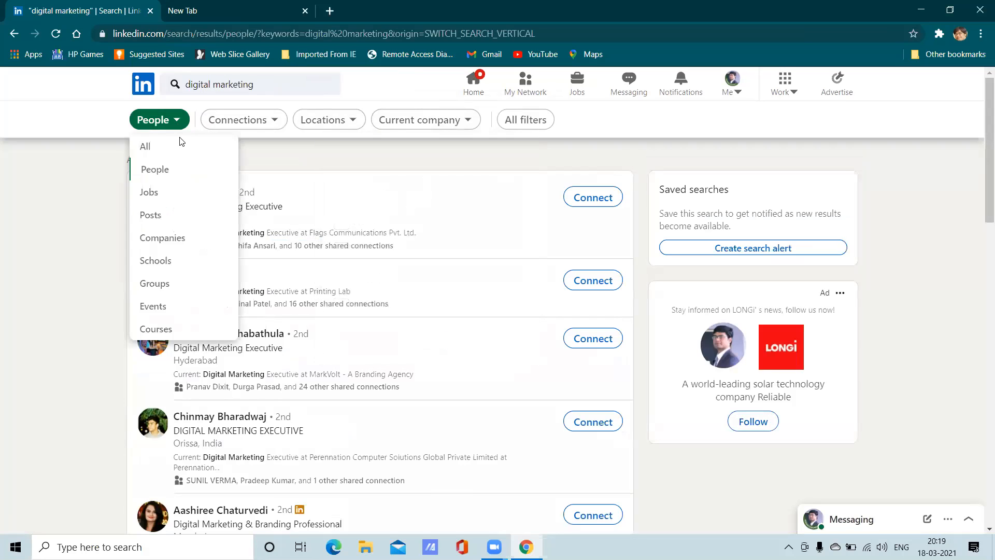
click(456, 129)
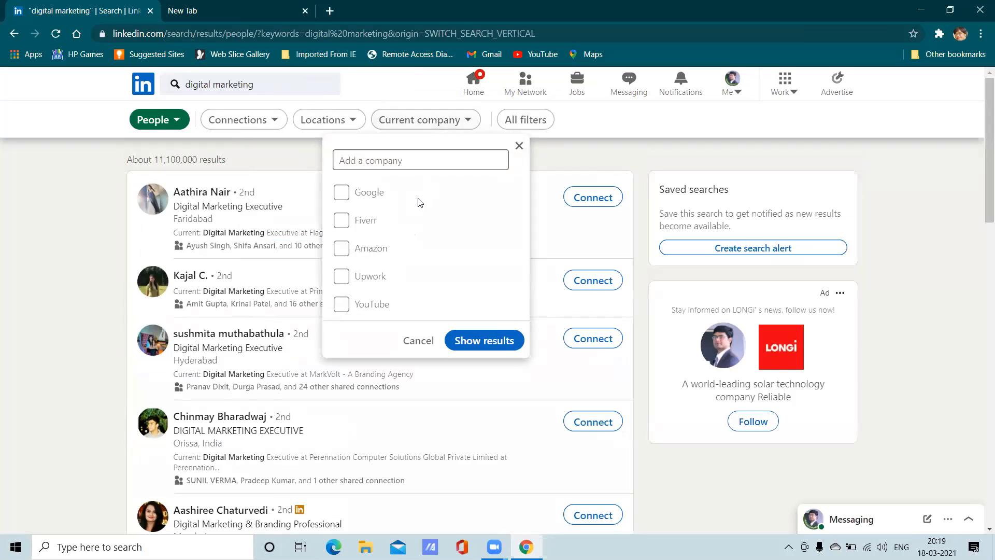
- Filter the people results to the location India and browse the listed profiles
click(331, 129)
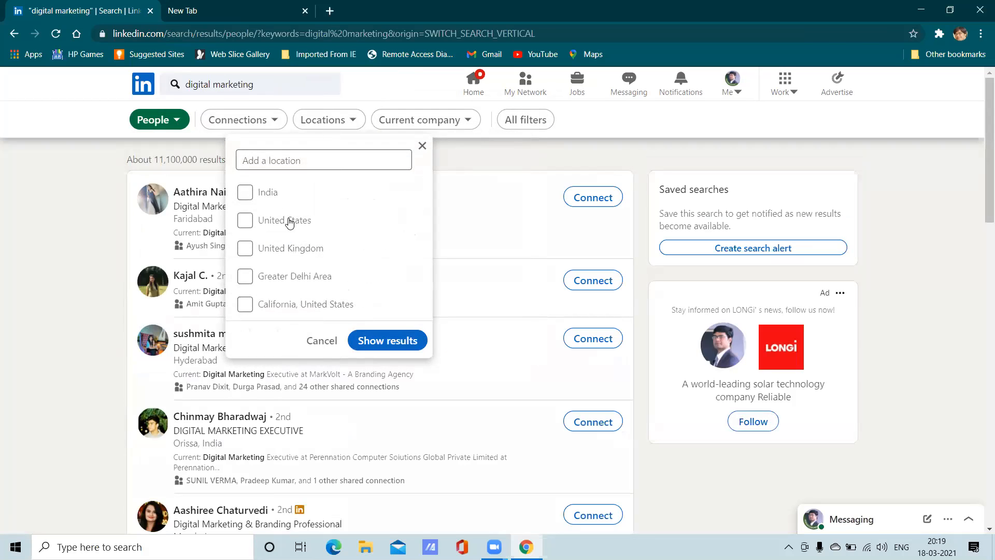
click(273, 193)
click(392, 340)
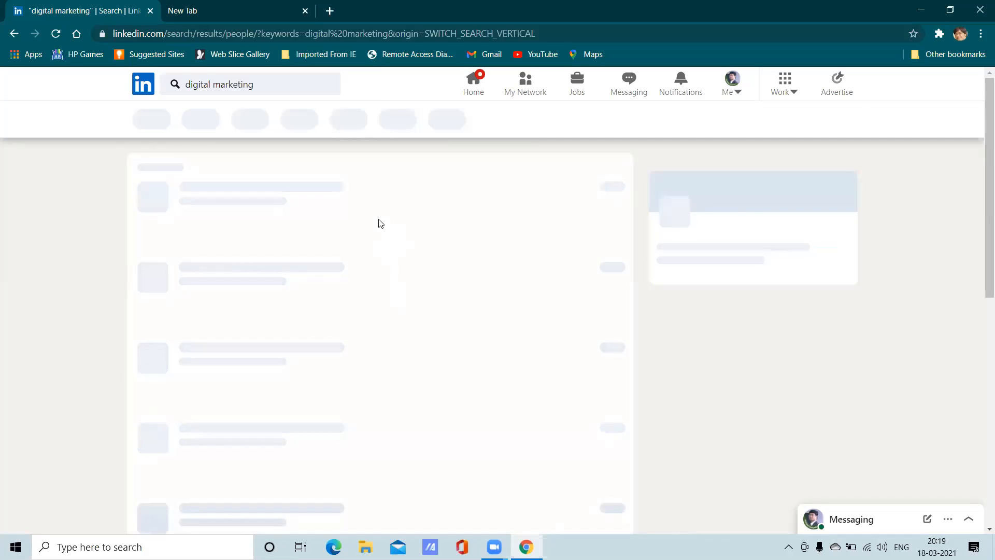
scroll(380, 223, down, 5)
scroll(380, 224, up, 5)
scroll(380, 224, down, 12)
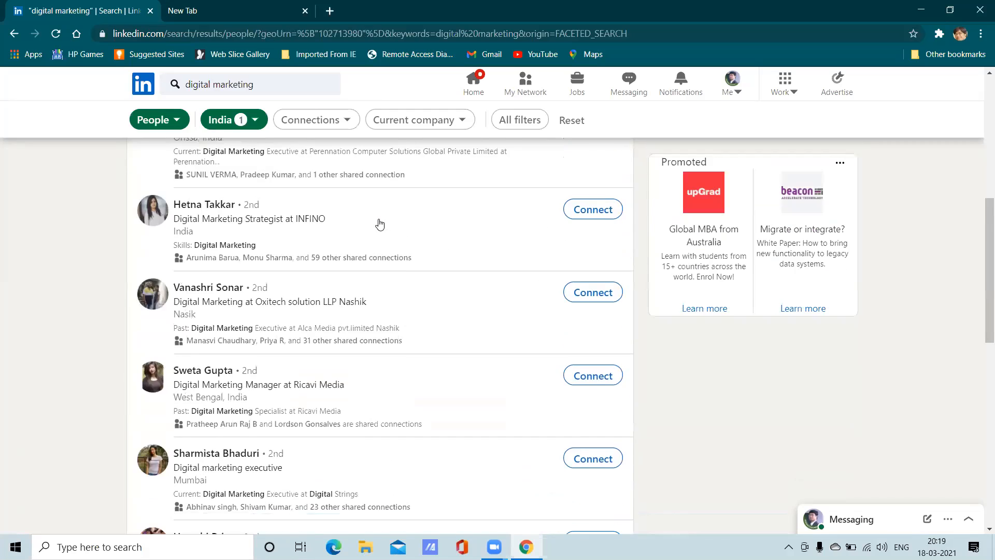
scroll(381, 224, up, 12)
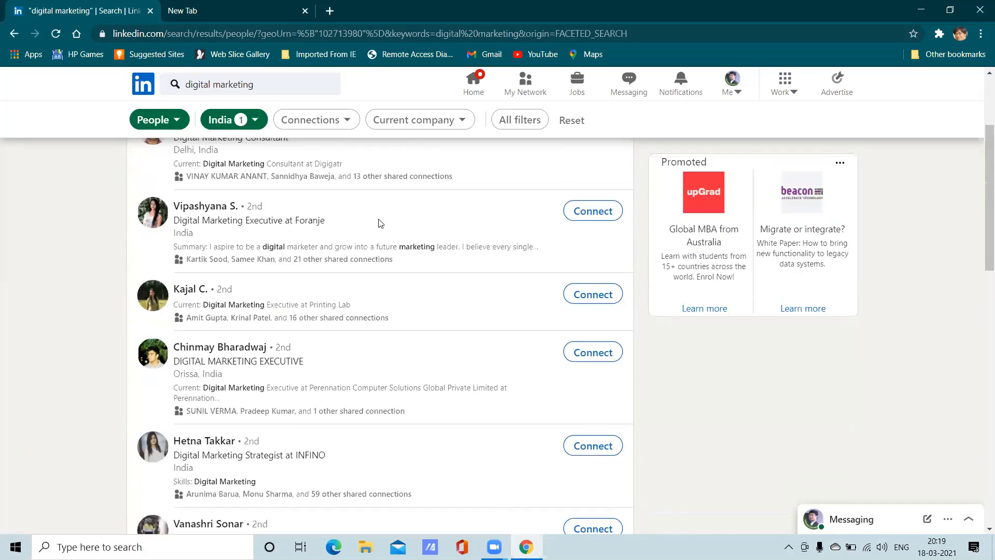
- Look over the connection, location, current company and result type filter options for the people search, keeping the India filter
click(309, 119)
click(410, 147)
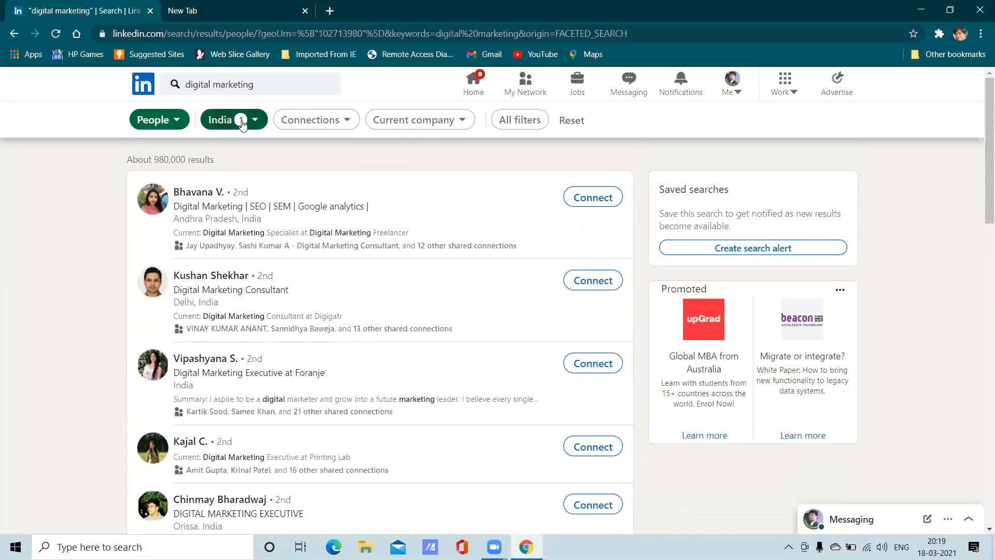
click(223, 120)
click(150, 194)
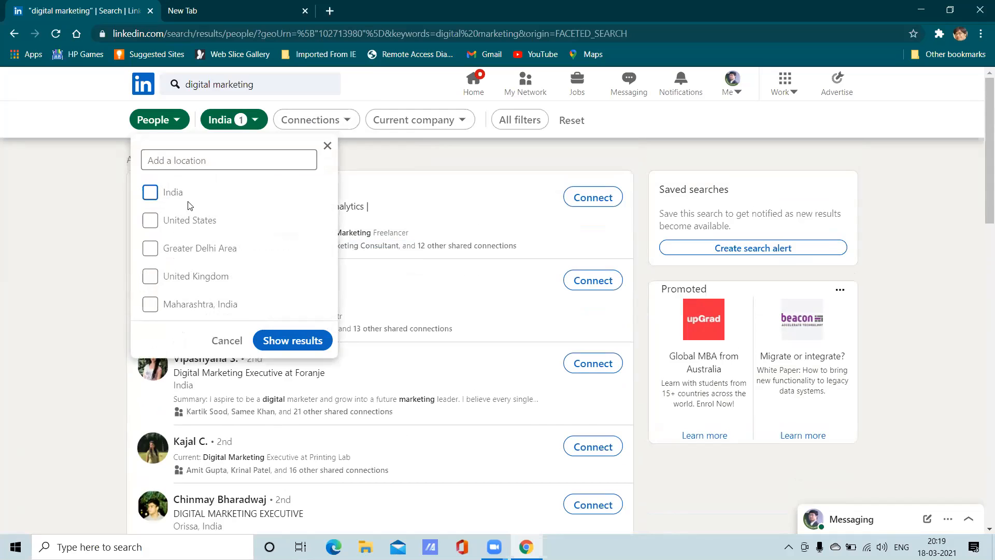
click(327, 146)
click(158, 120)
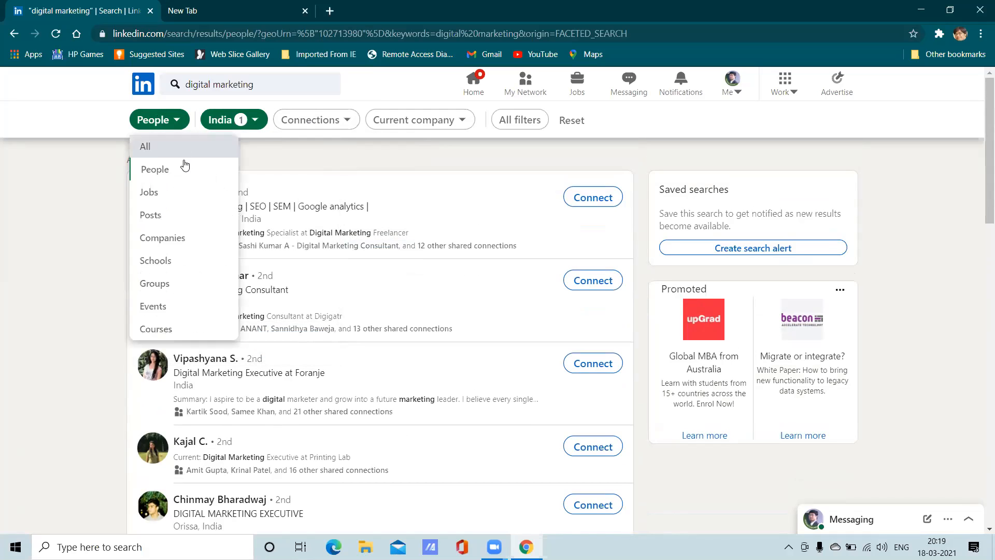
click(339, 127)
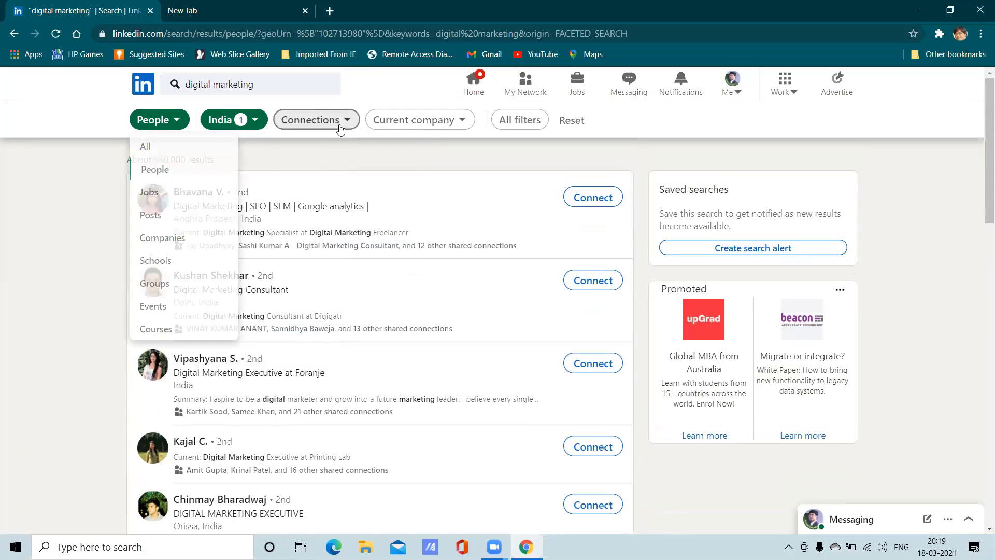
click(450, 121)
click(513, 146)
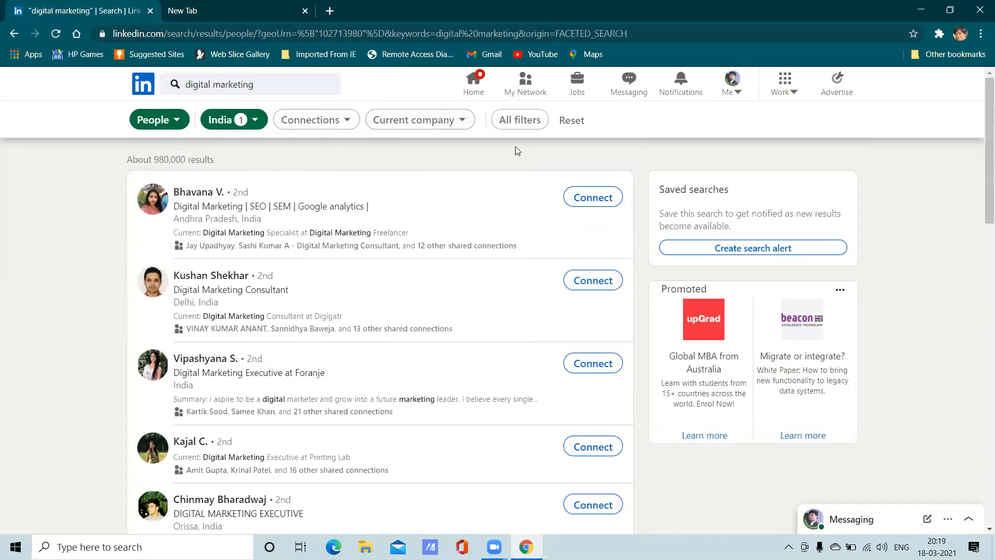
click(444, 122)
click(444, 121)
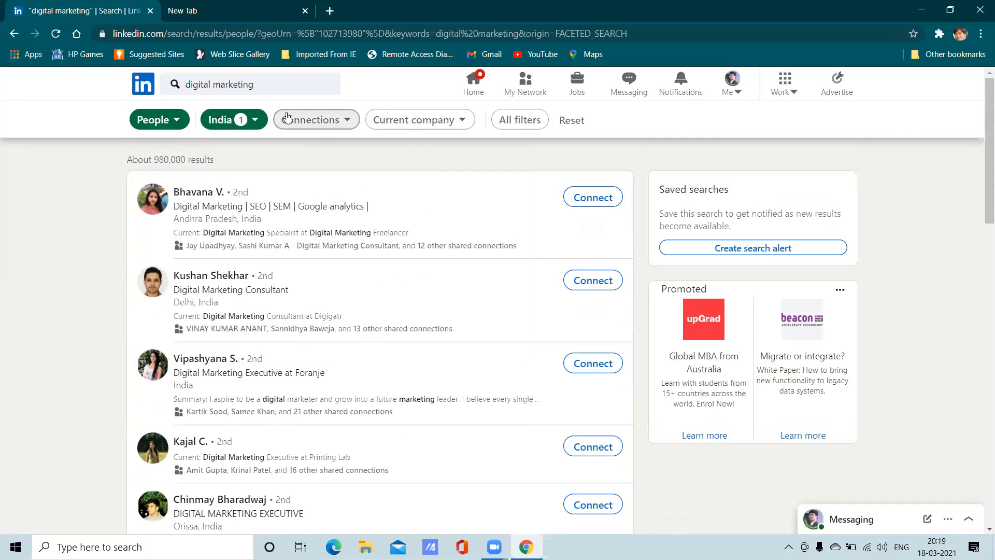
click(260, 123)
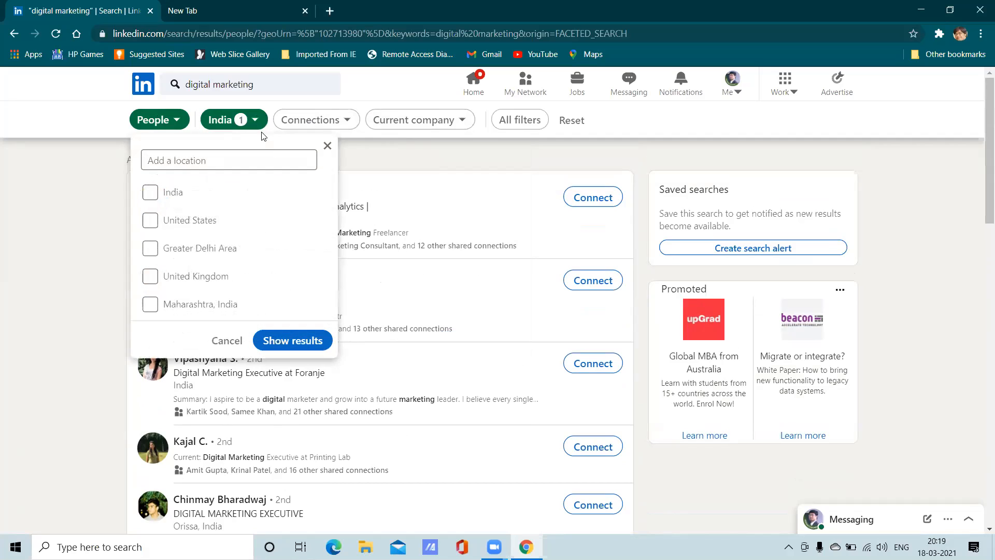
click(327, 145)
click(173, 120)
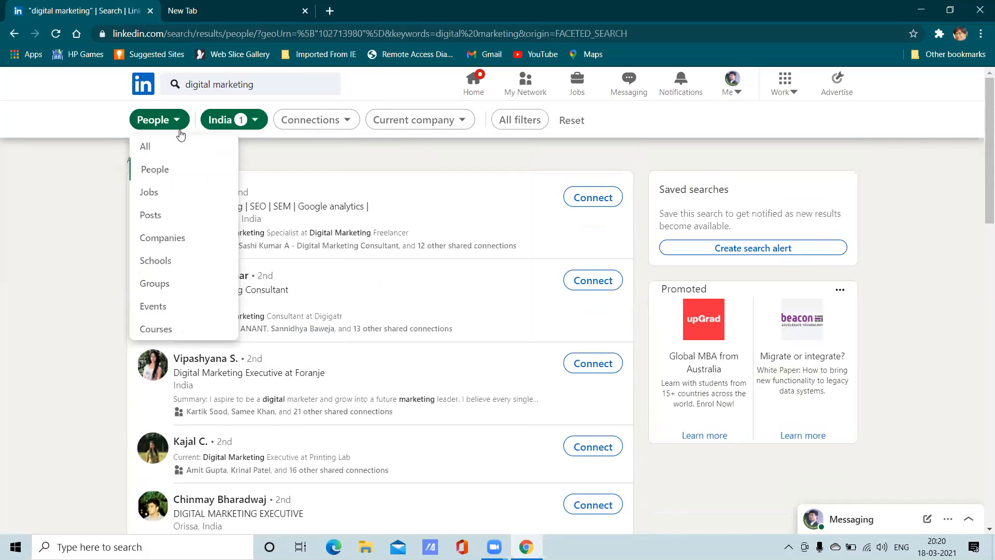
click(327, 169)
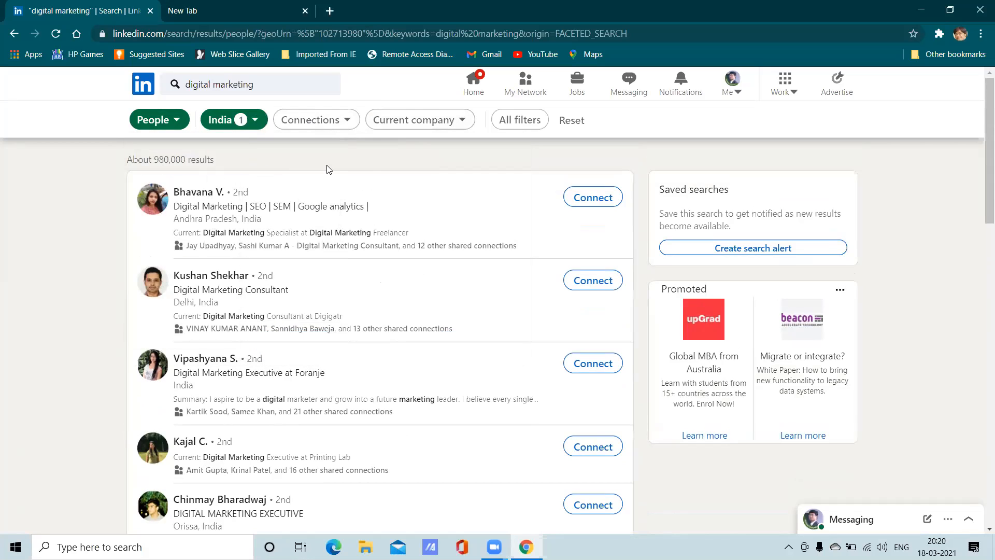
- Look over the account options and LinkedIn's additional products and business services
click(729, 91)
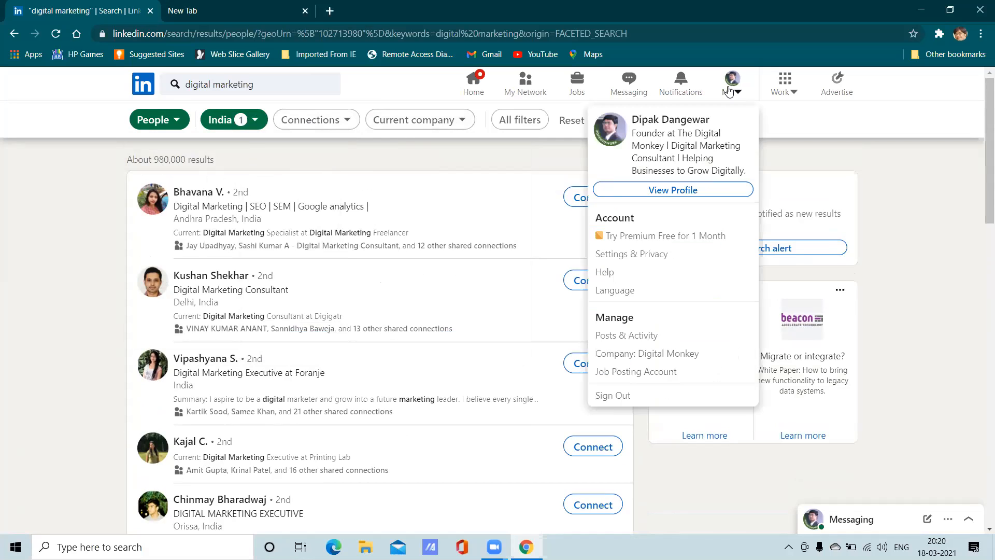
click(520, 155)
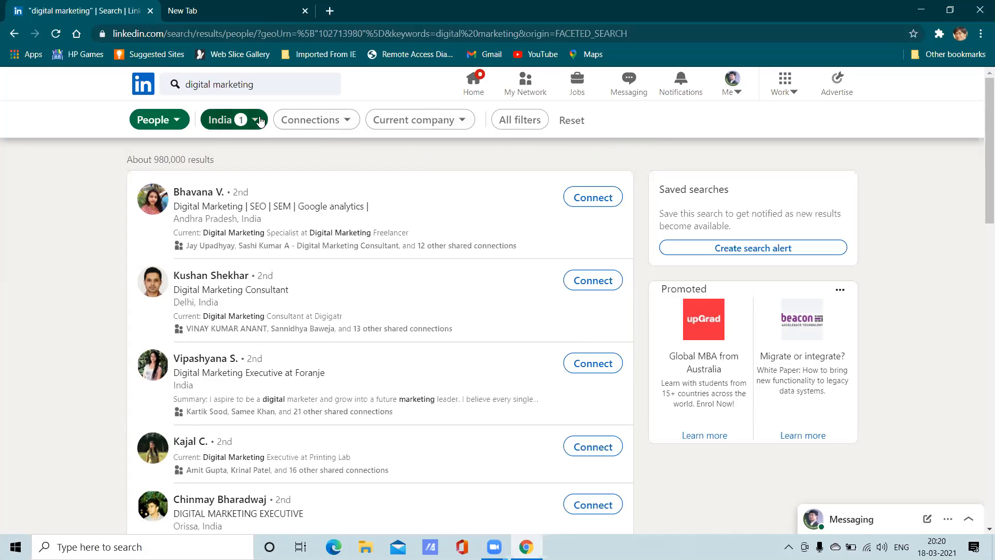
click(228, 120)
click(327, 146)
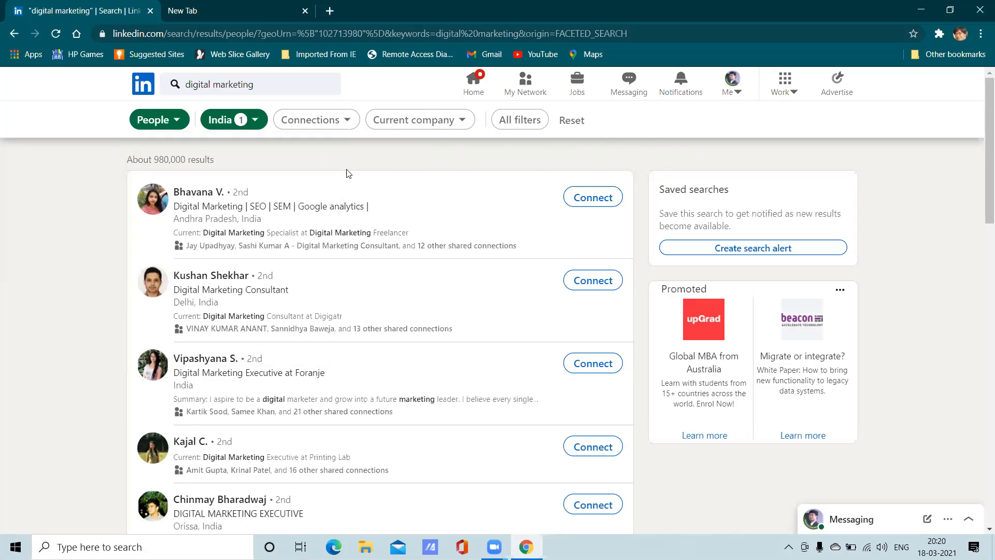
click(785, 84)
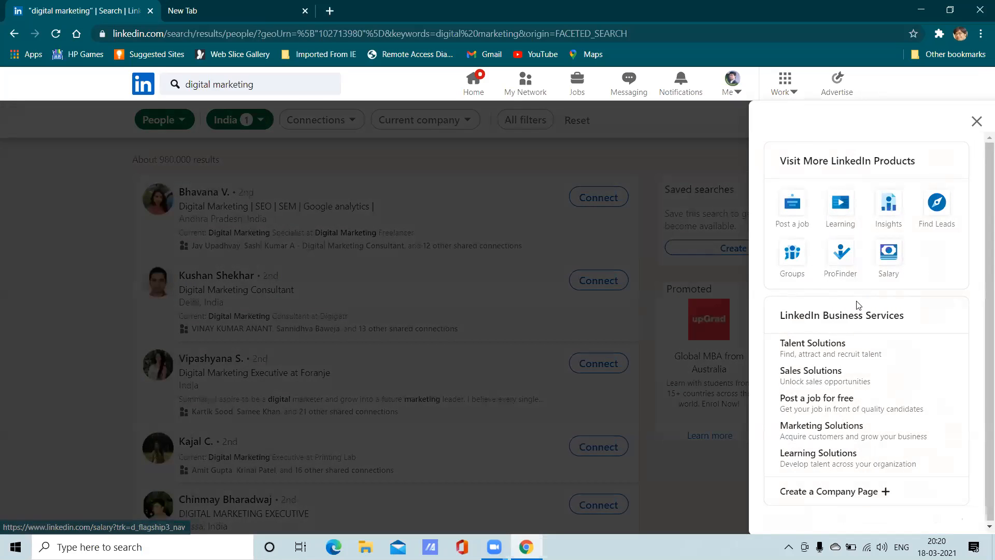
click(729, 144)
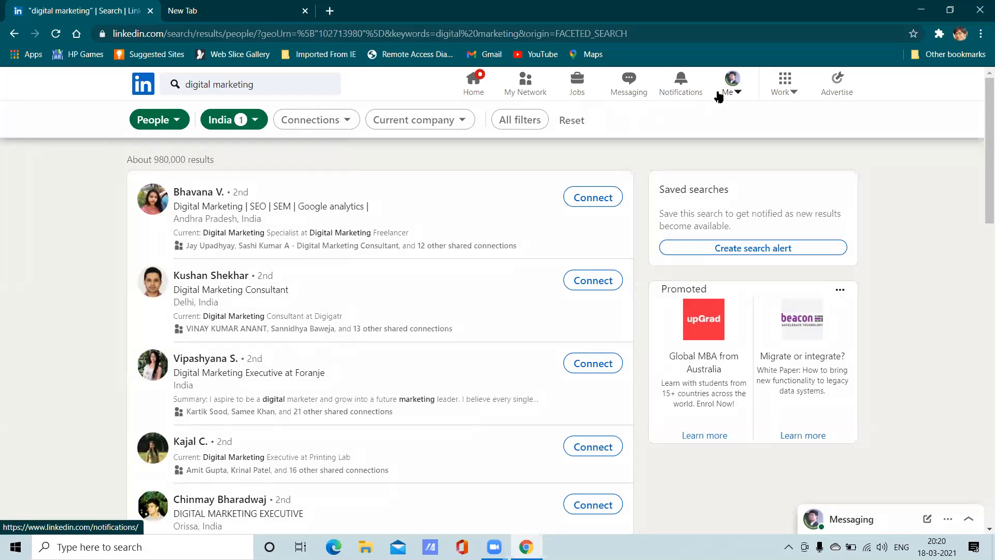
- Open your own profile and review its About, Featured and Experience sections
click(724, 94)
click(655, 191)
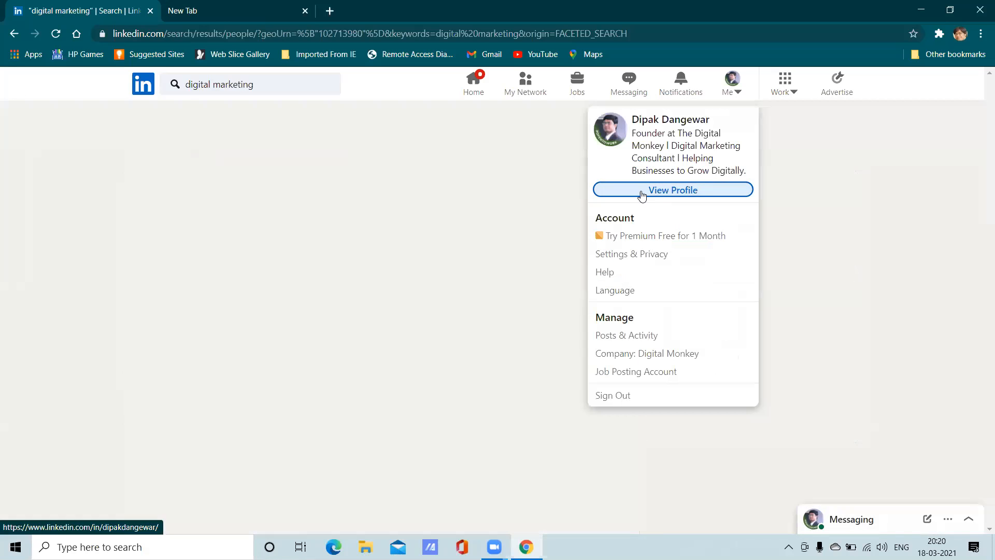
scroll(196, 369, down, 10)
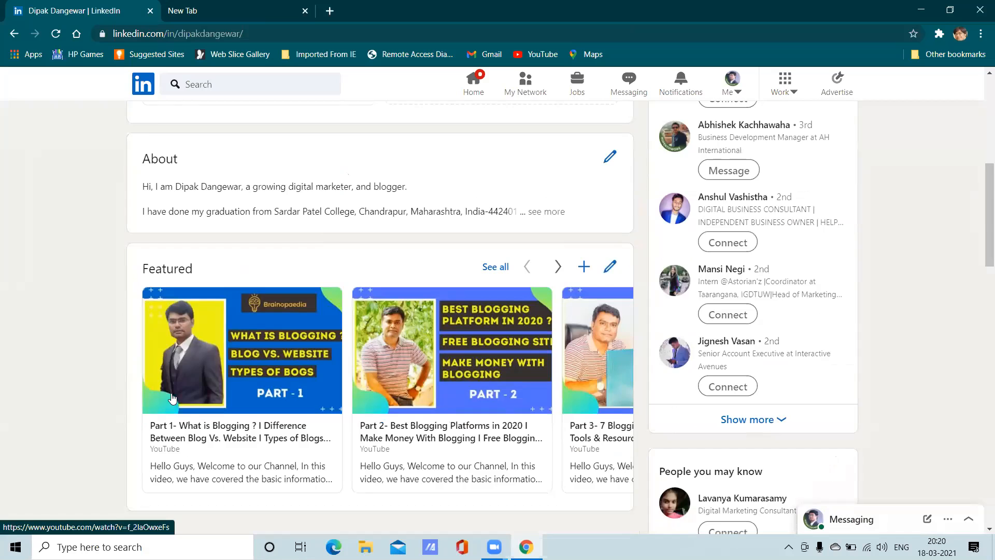
scroll(198, 369, down, 10)
scroll(189, 336, up, 4)
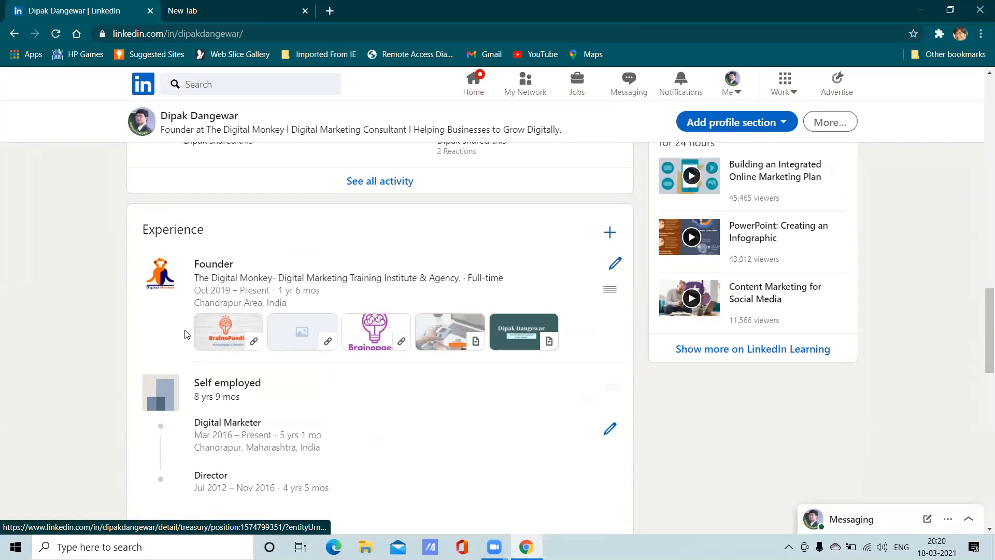
- Return to the home feed, open the Digital Monkey company page and browse its published updates
click(474, 82)
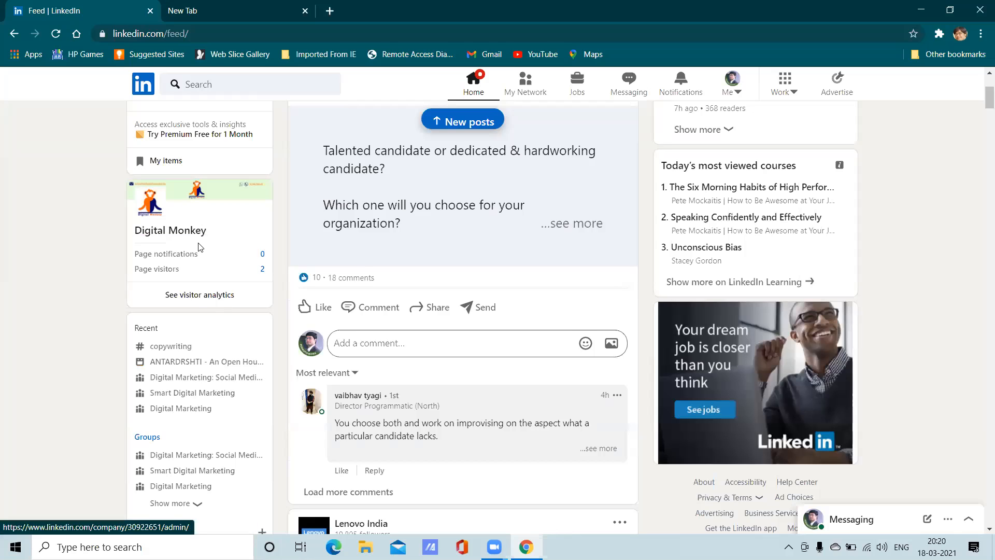
click(183, 236)
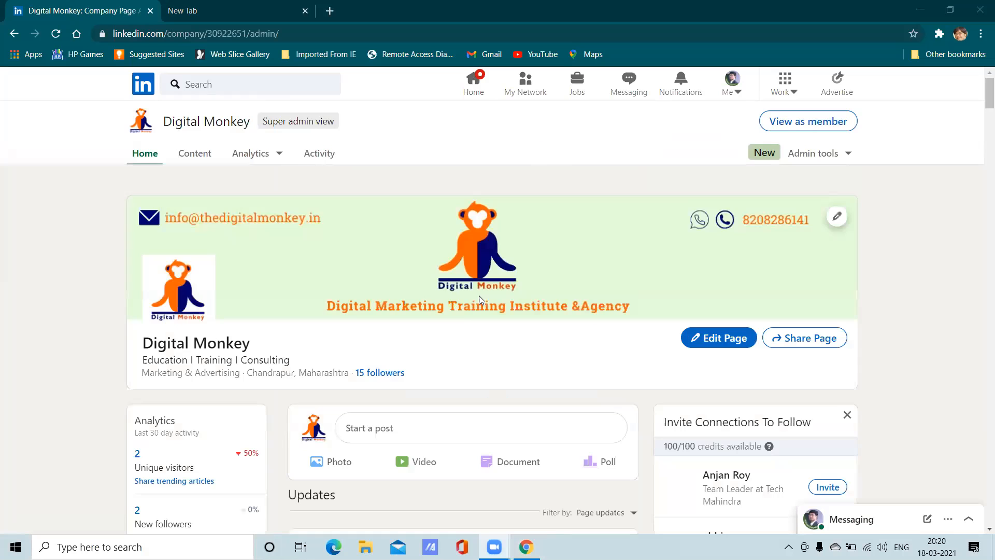
scroll(459, 321, down, 15)
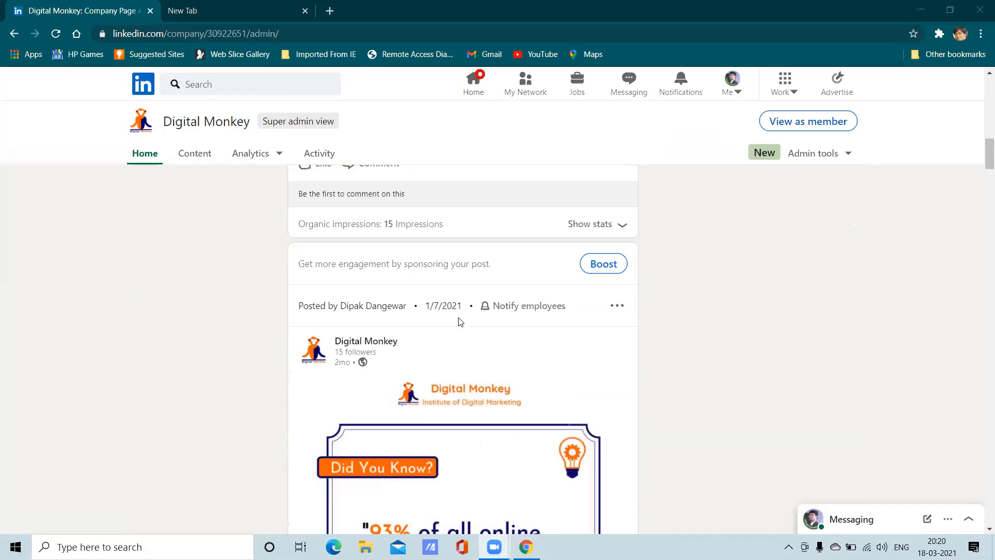
scroll(458, 321, up, 15)
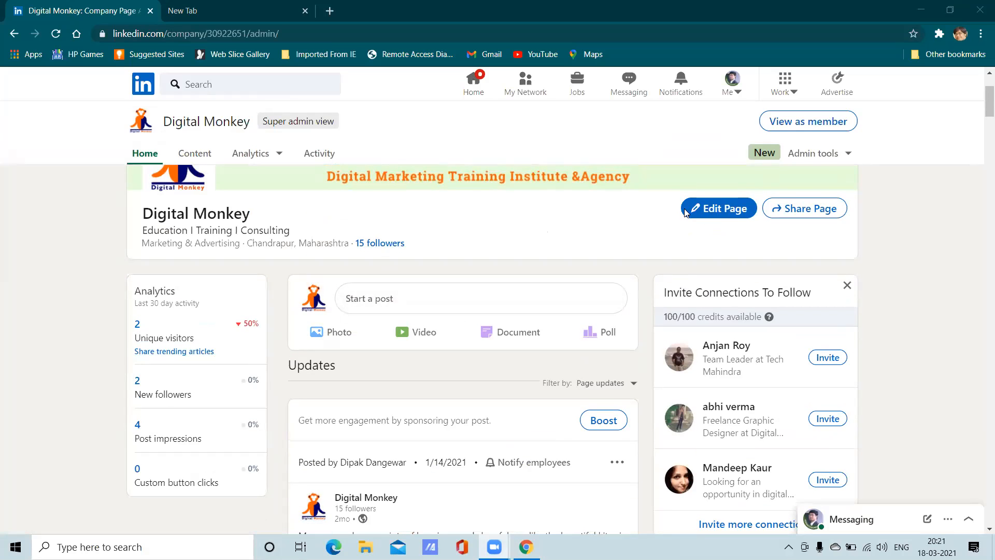
- Look over the admin tools available for the Digital Monkey company page
click(824, 154)
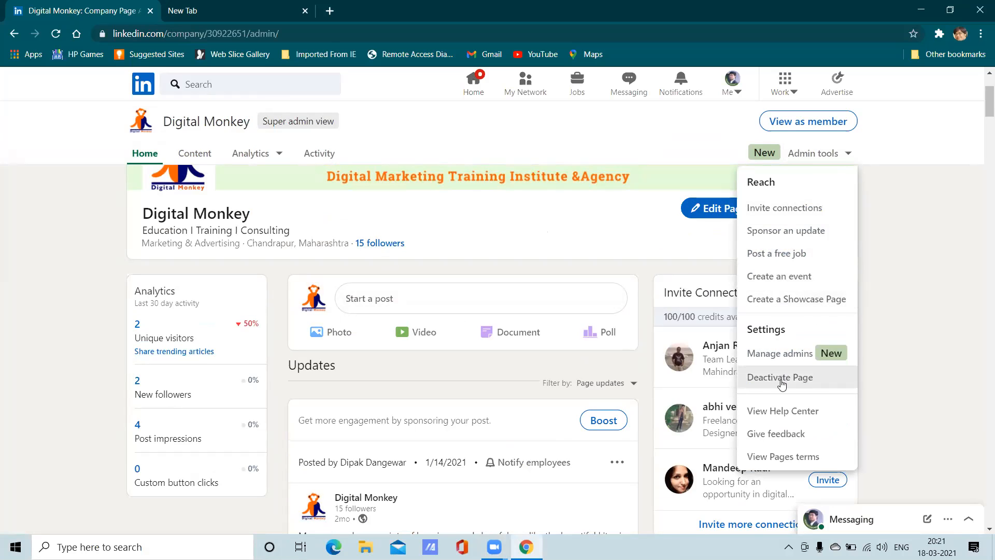
scroll(776, 386, down, 3)
scroll(556, 285, up, 5)
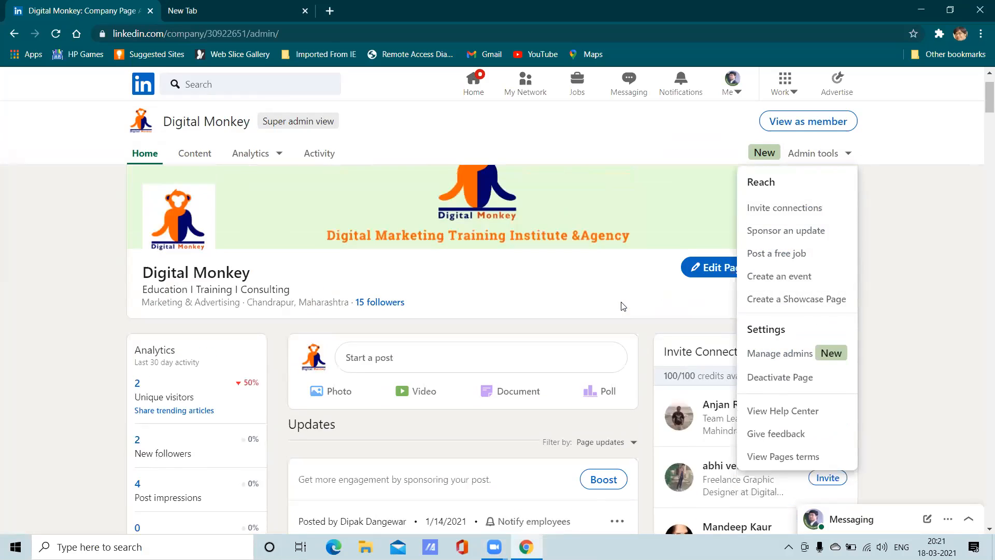
- Open the company page's visitor analytics and examine the visitor highlights and page views chart
click(262, 162)
click(222, 186)
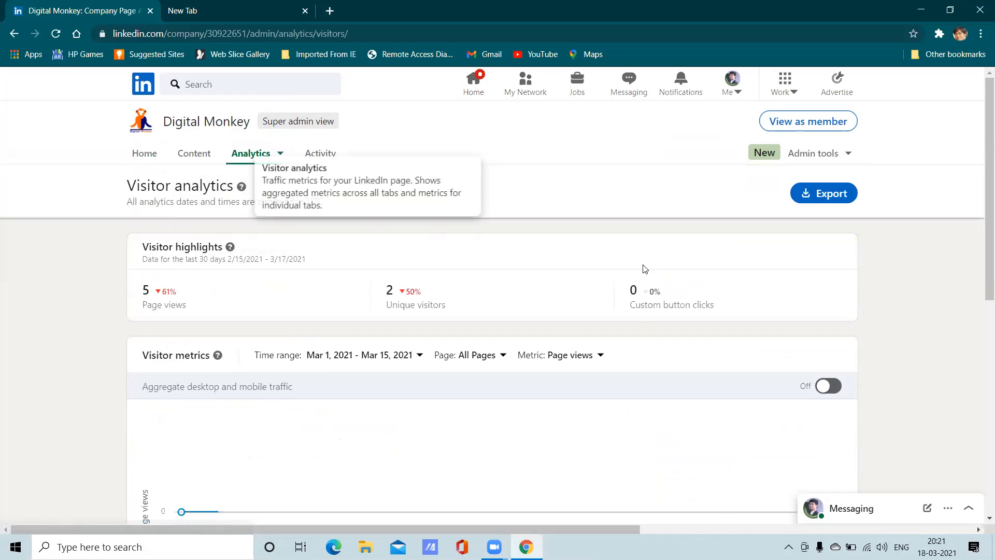
scroll(617, 366, down, 3)
scroll(580, 355, up, 3)
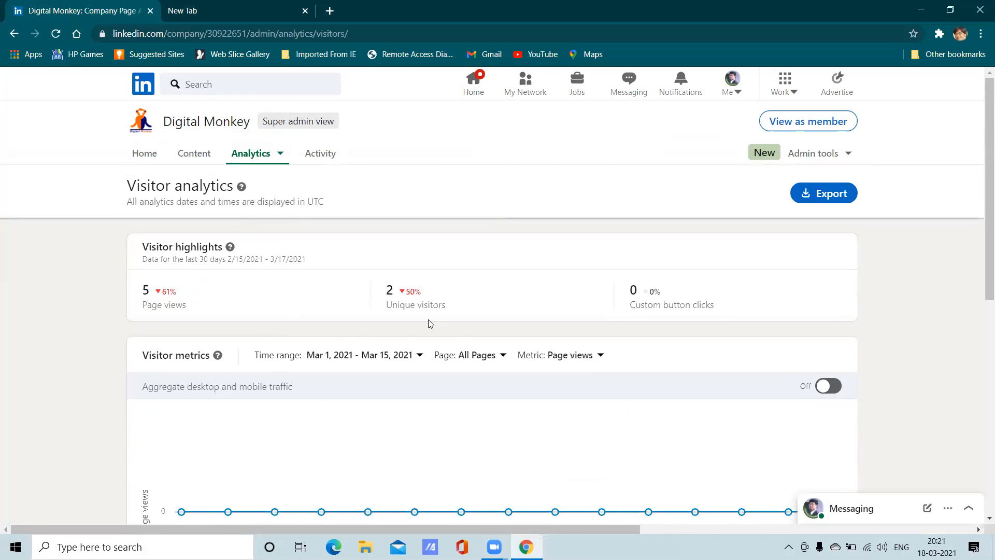
scroll(430, 324, down, 6)
scroll(405, 341, up, 3)
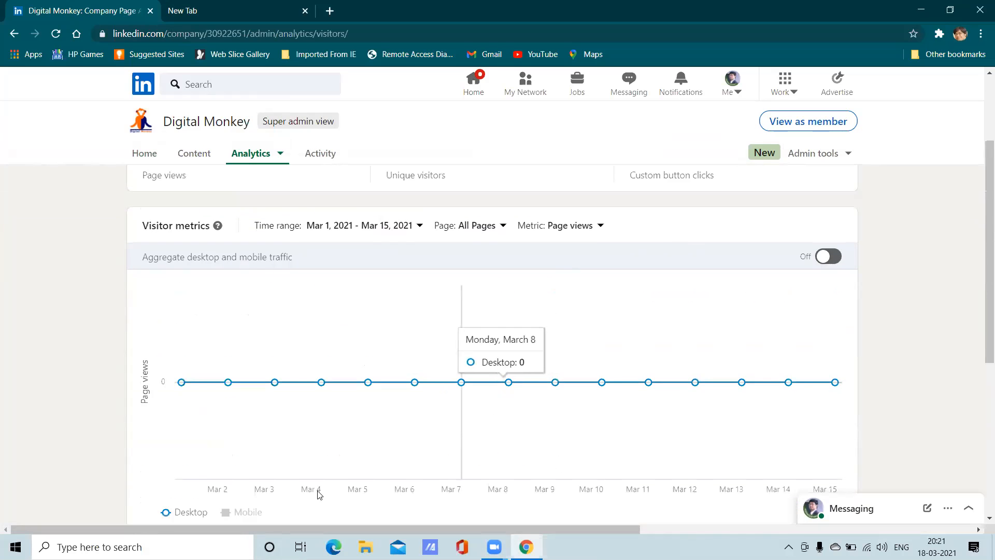
- Go back to the company page's home view and browse its updates and hashtags
click(142, 156)
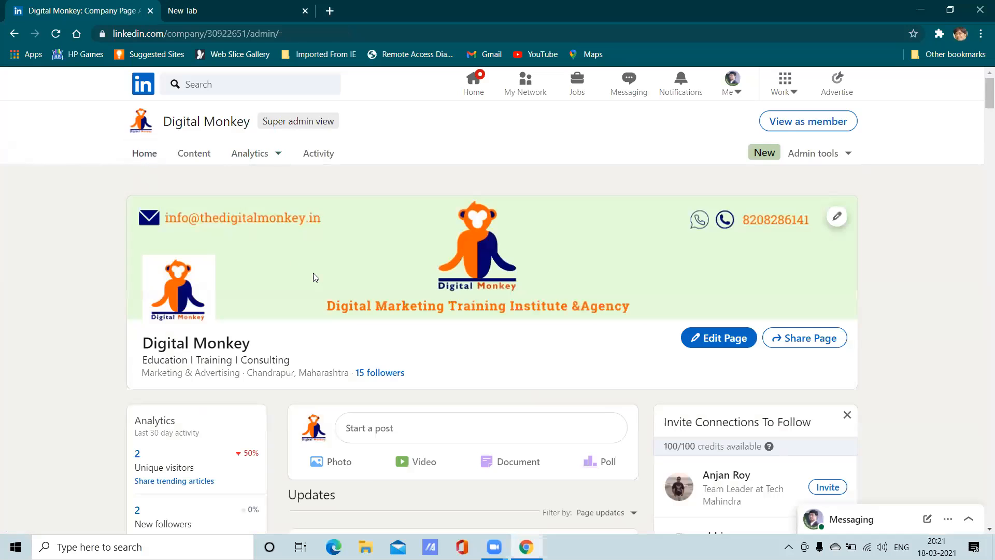
scroll(849, 286, down, 15)
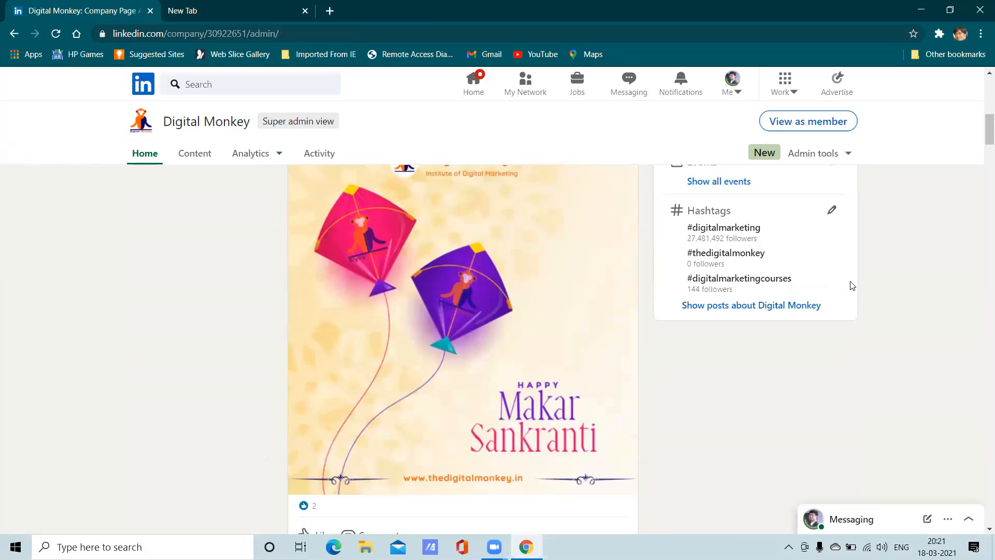
scroll(851, 282, up, 15)
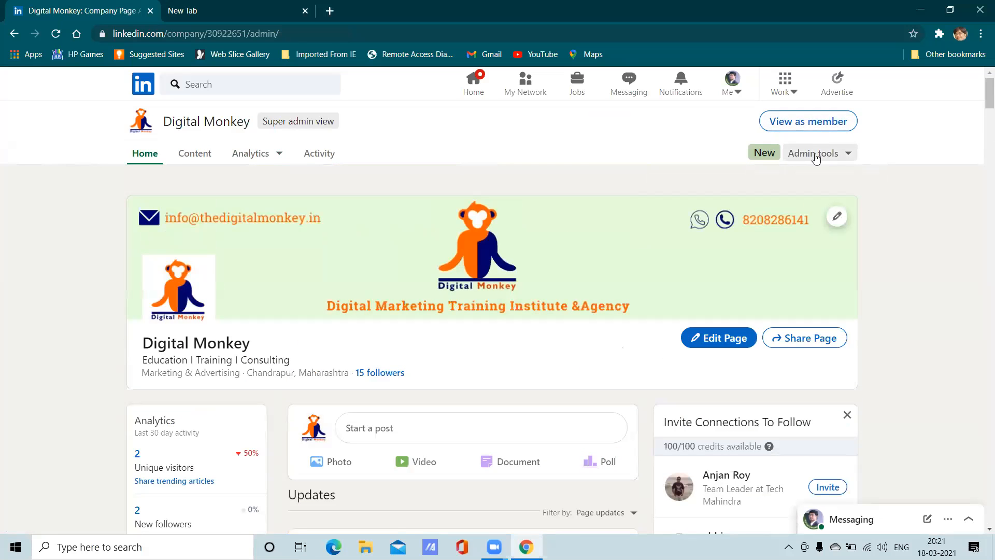
- Start creating a new company page, review the page types and choose Small business
click(782, 87)
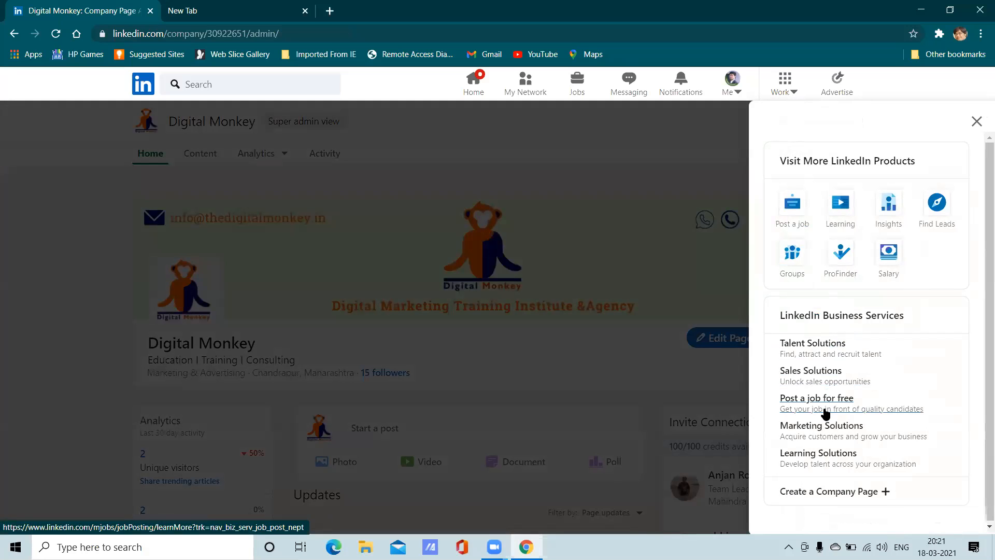
click(808, 493)
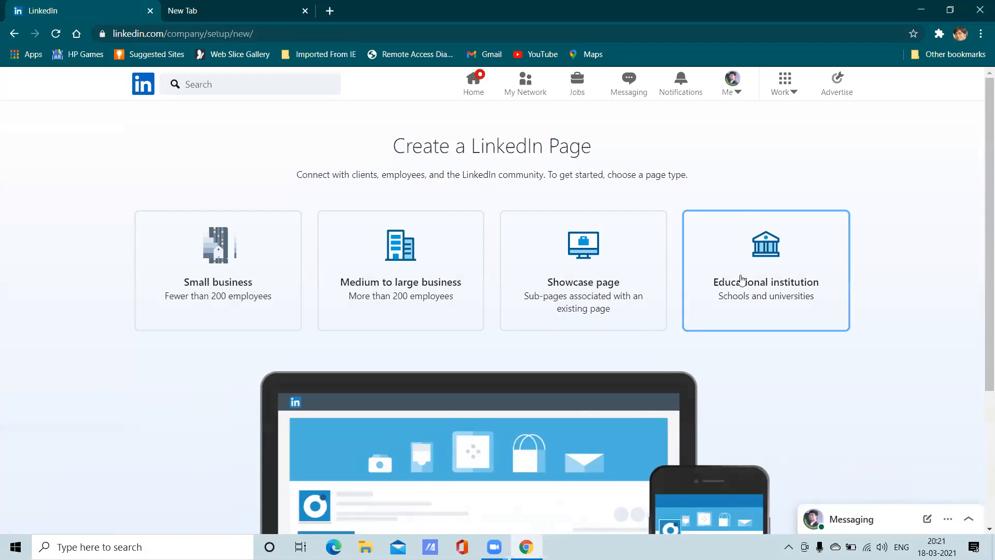
click(794, 94)
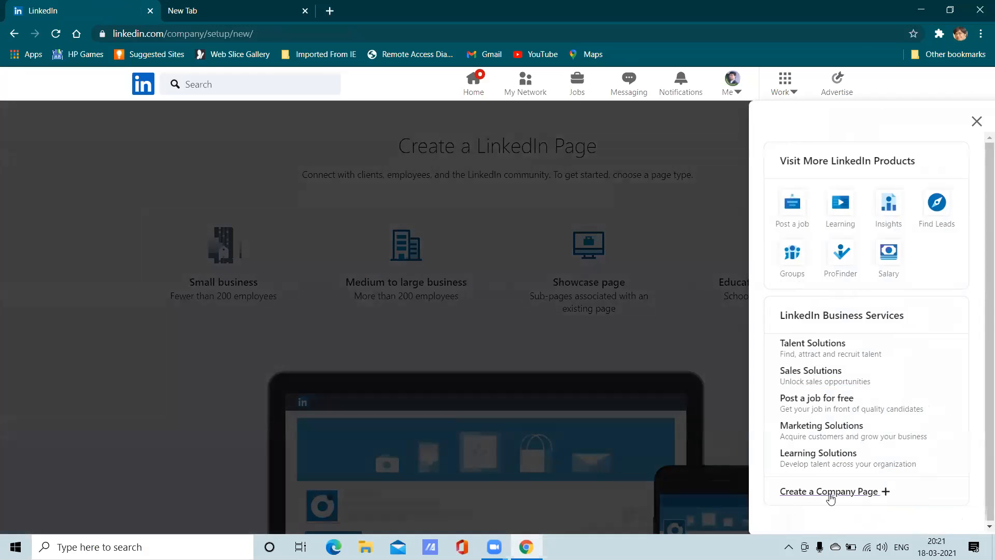
click(190, 382)
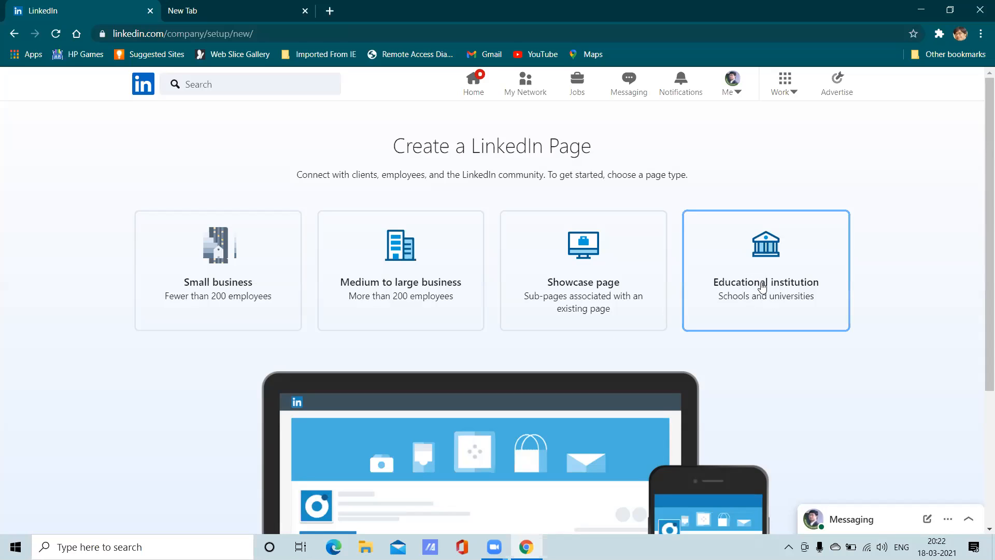
scroll(762, 287, down, 4)
scroll(759, 263, up, 4)
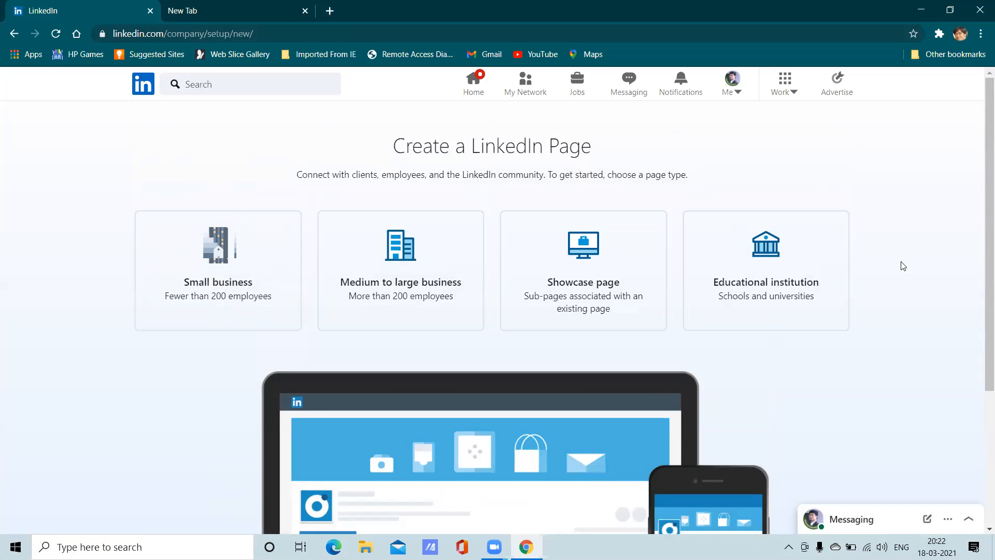
click(253, 292)
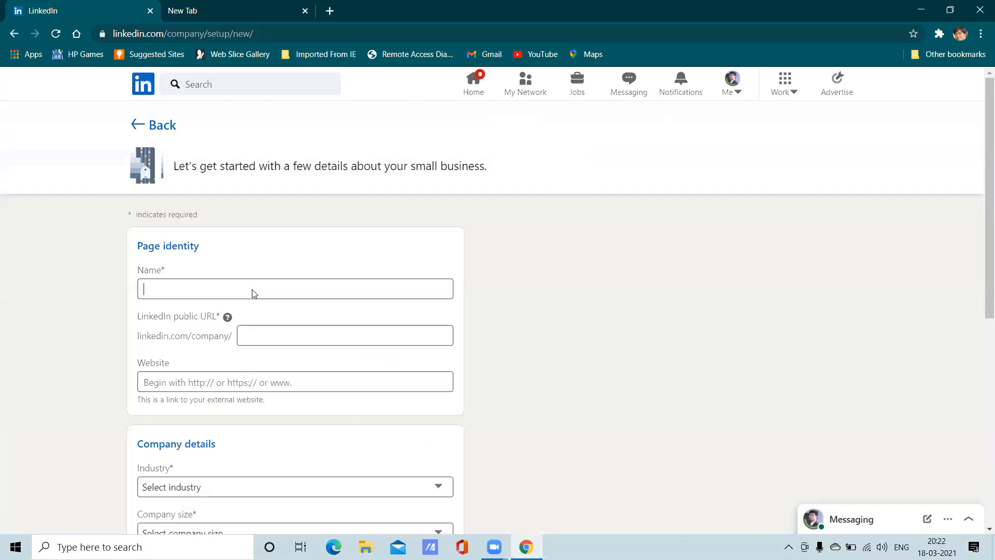
- Review the small business page form's identity, company and profile details, and return to the page type choices
scroll(278, 309, down, 6)
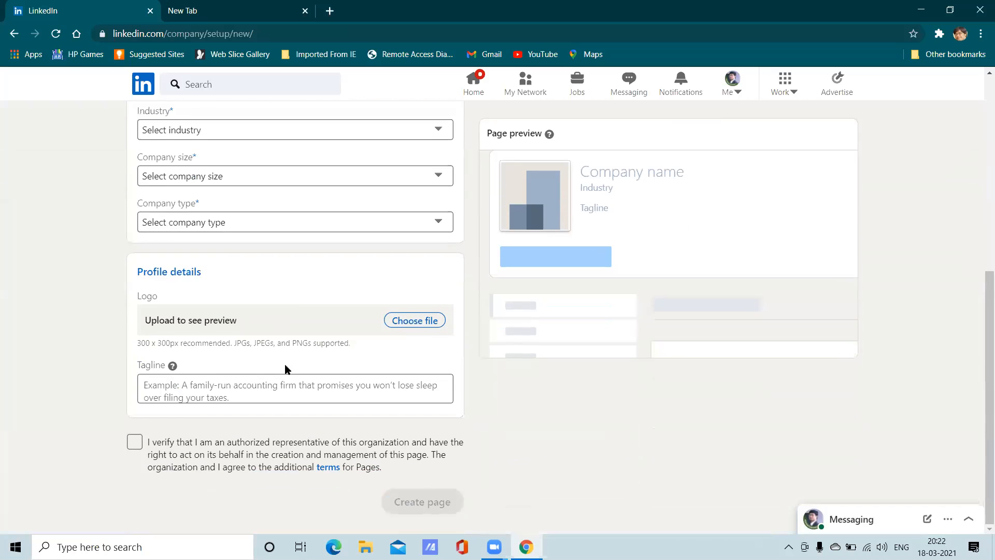
scroll(285, 369, up, 6)
scroll(244, 288, down, 2)
scroll(245, 303, down, 1)
scroll(244, 304, up, 4)
scroll(258, 298, down, 6)
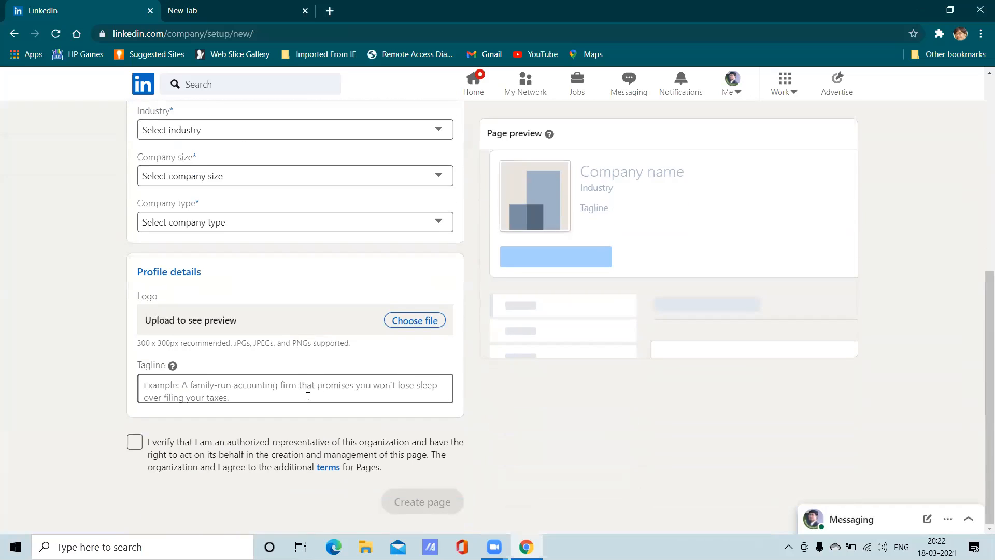
scroll(307, 399, up, 2)
scroll(419, 468, down, 2)
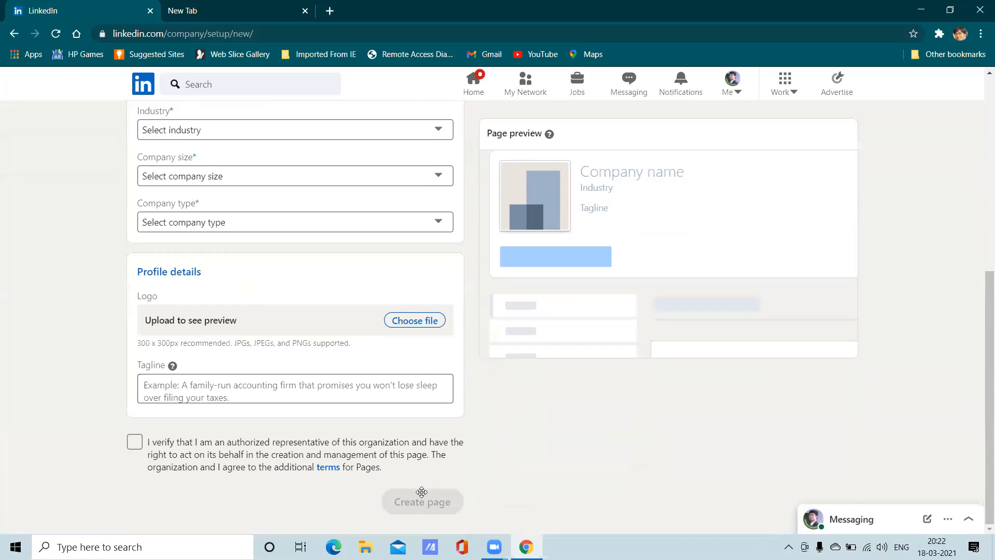
scroll(342, 351, up, 6)
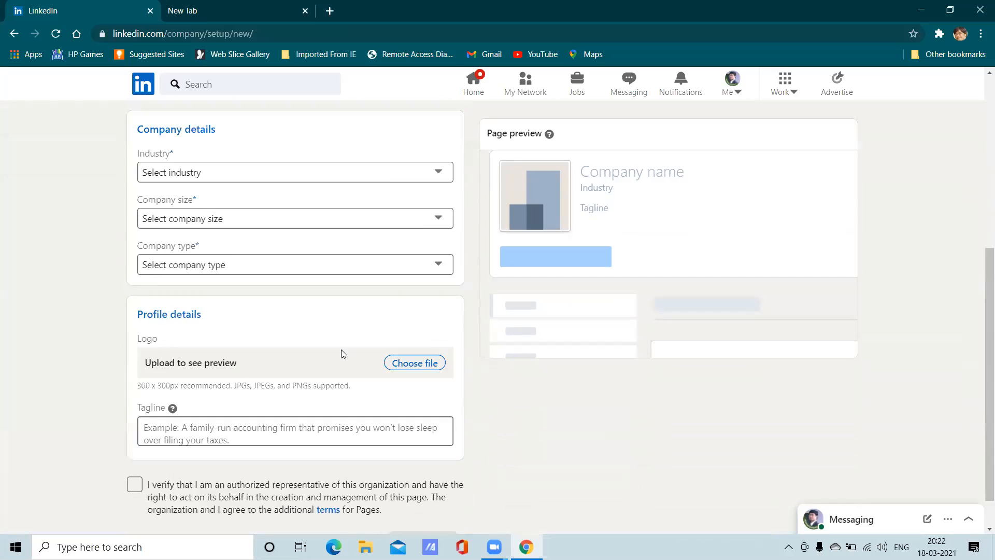
scroll(226, 340, down, 2)
scroll(206, 414, down, 3)
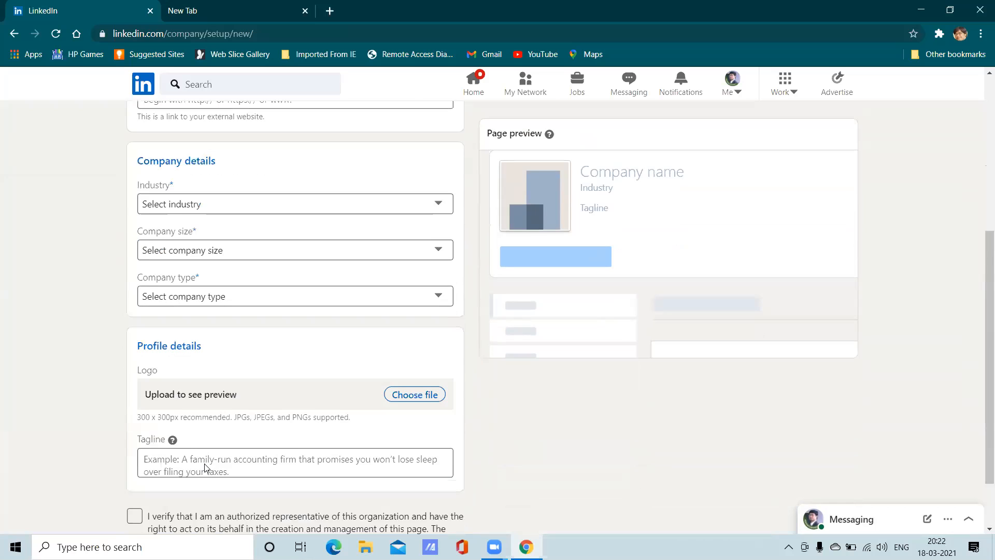
scroll(147, 269, up, 6)
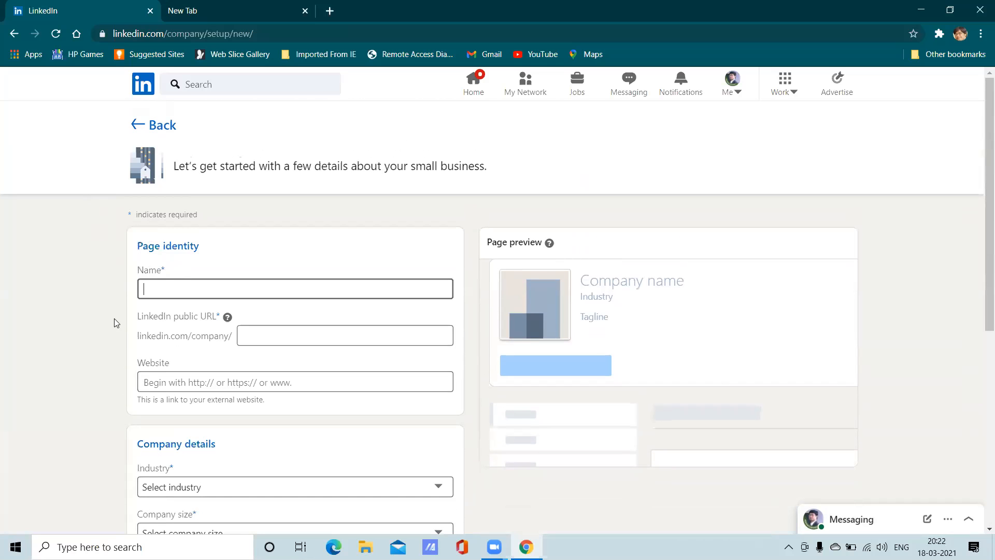
click(136, 126)
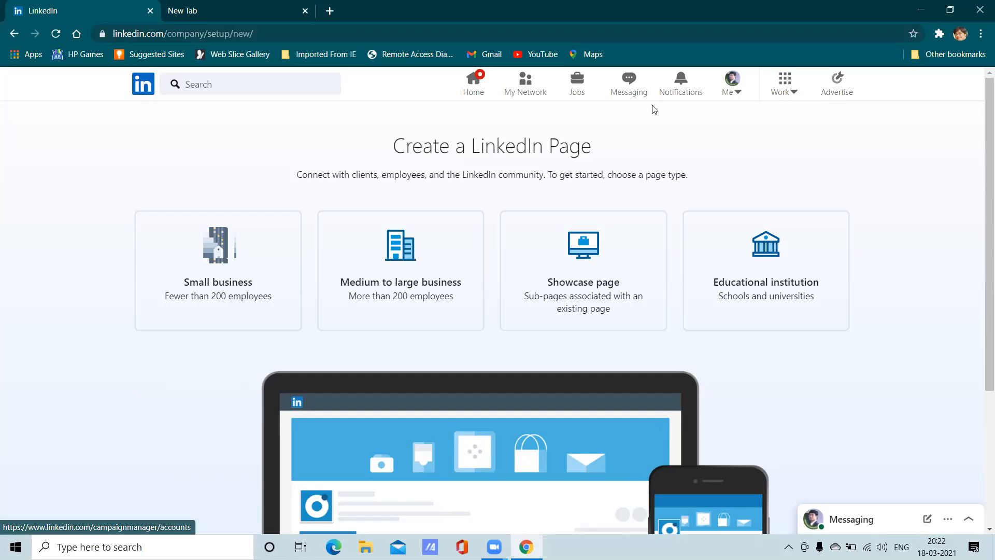
- Open the messaging area, browse the conversation list and read through the opened LinkedIn Offer message
click(629, 98)
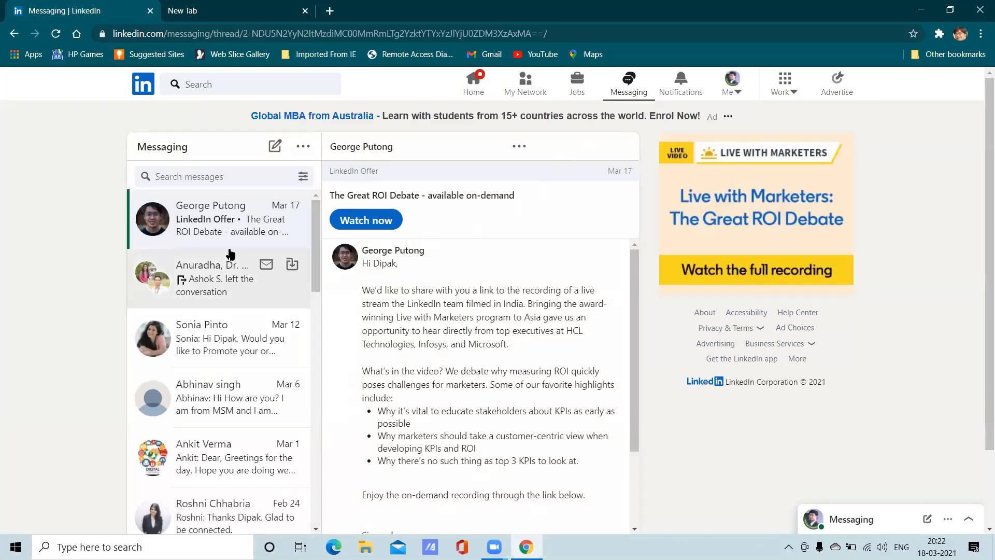
scroll(432, 271, down, 3)
scroll(433, 271, up, 3)
scroll(73, 288, down, 1)
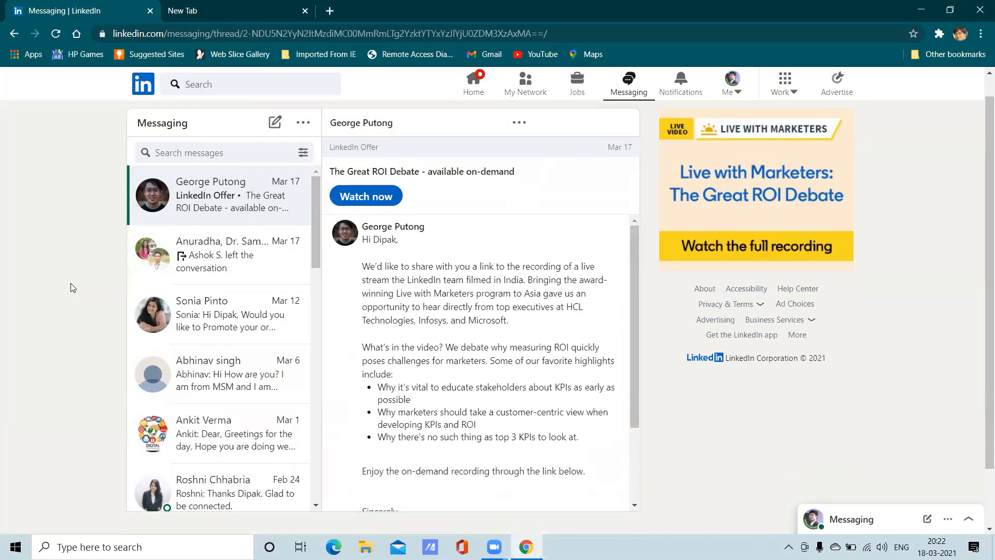
scroll(71, 288, down, 2)
scroll(254, 386, down, 10)
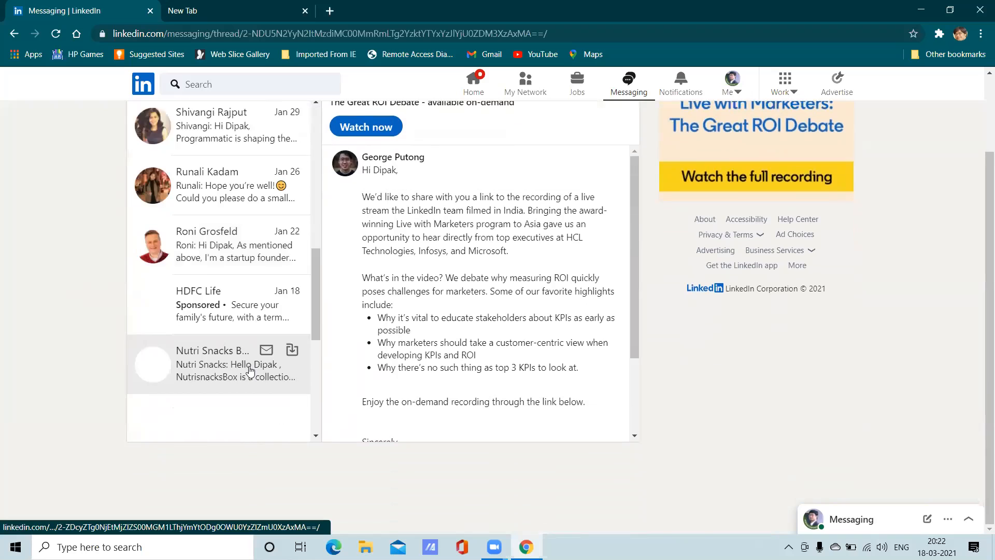
scroll(250, 369, down, 5)
scroll(226, 348, down, 5)
scroll(224, 327, up, 20)
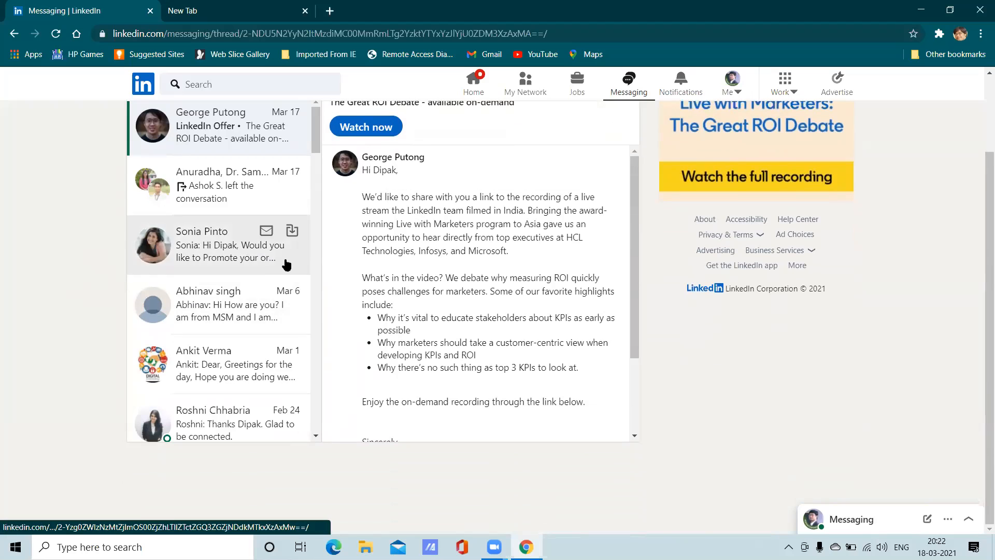
scroll(287, 264, up, 2)
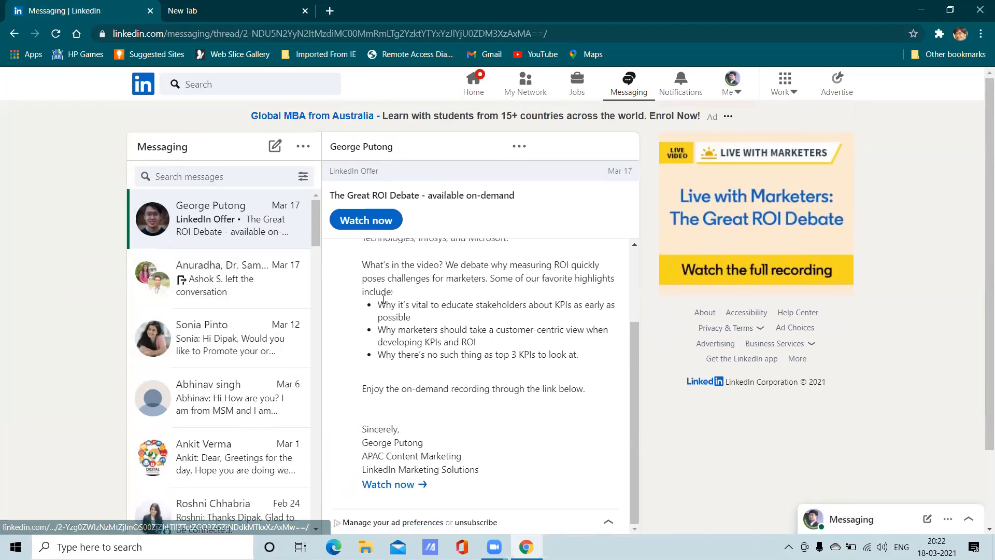
scroll(495, 420, down, 2)
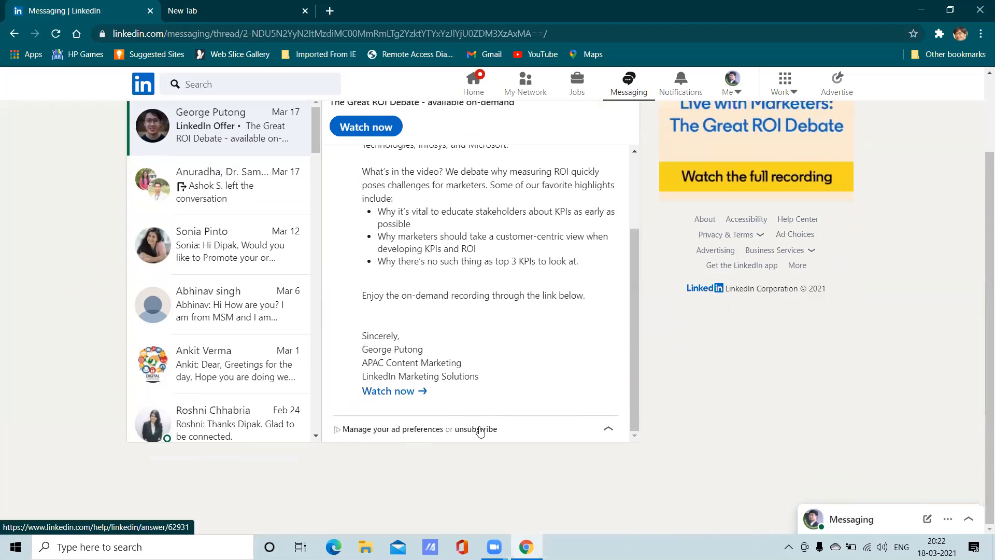
scroll(519, 363, up, 5)
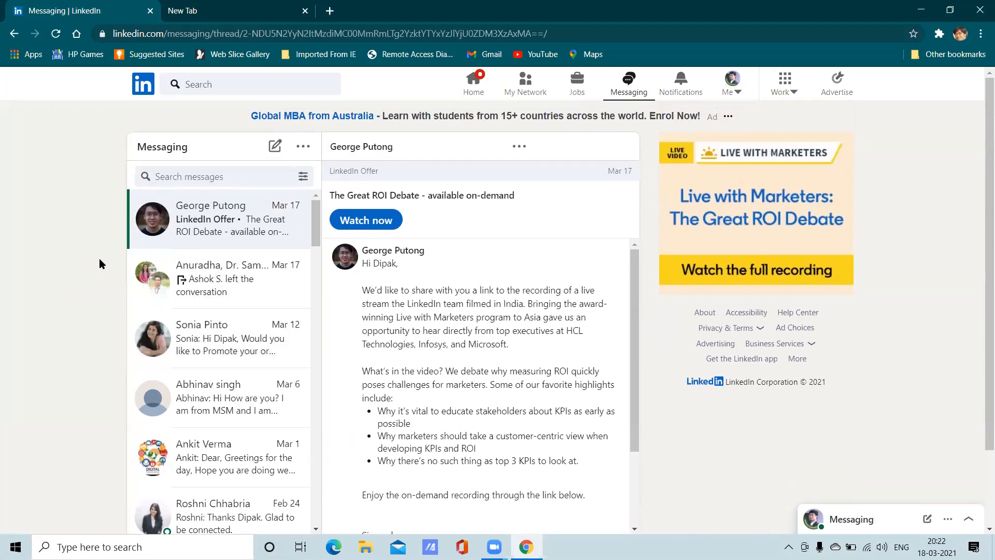
- Start a blank new message and view its writing area expanded and collapsed
click(274, 146)
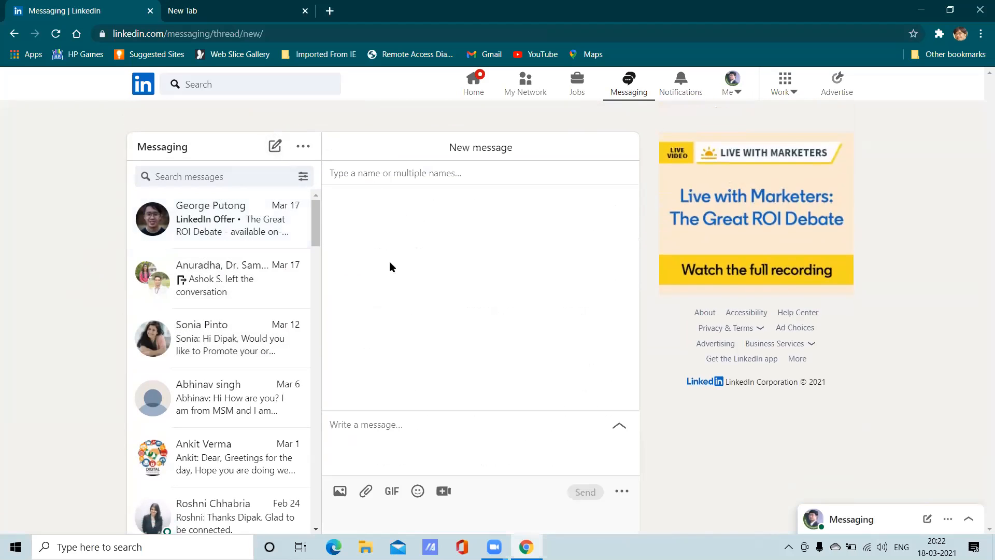
click(619, 426)
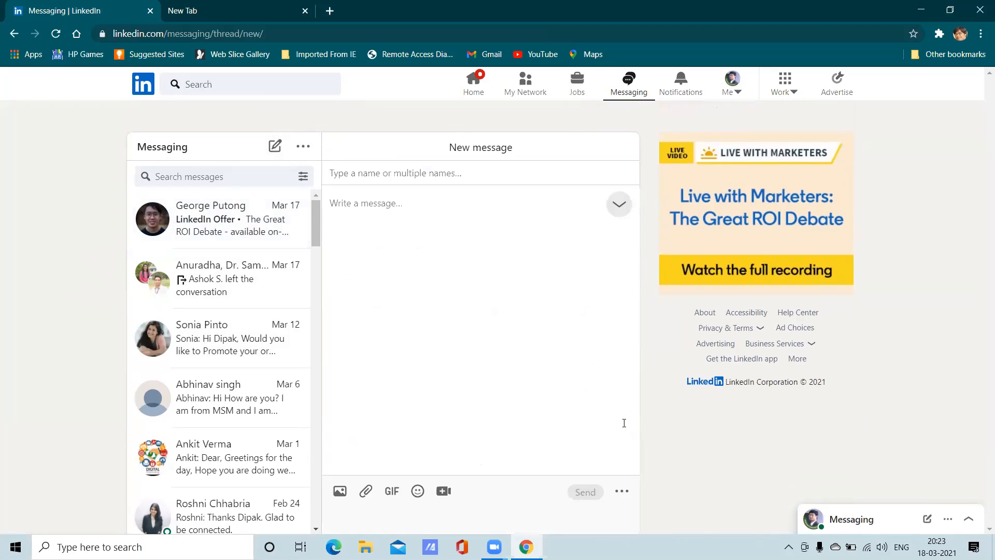
click(617, 206)
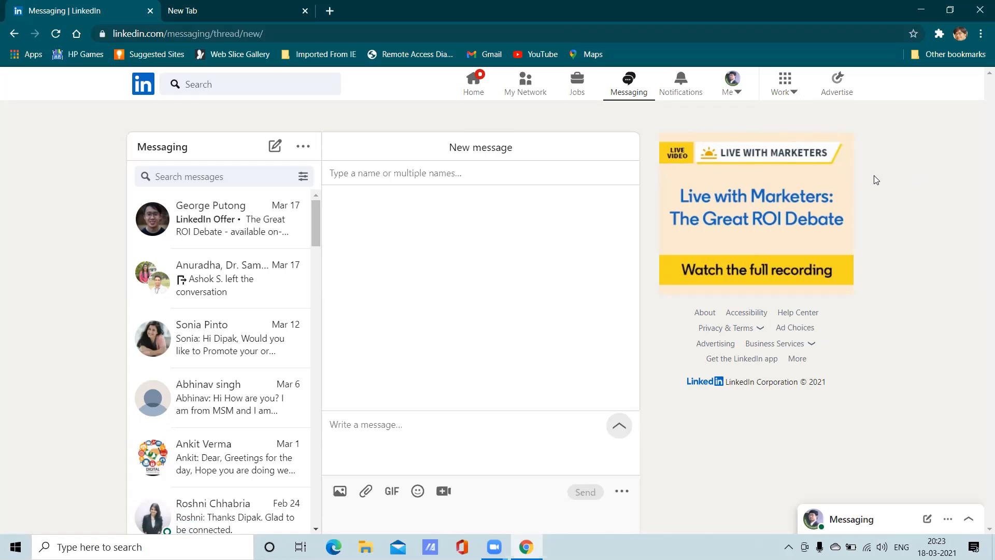
- View the Campaign Manager accounts page briefly, close it, and look over the list of LinkedIn products and business services
click(831, 88)
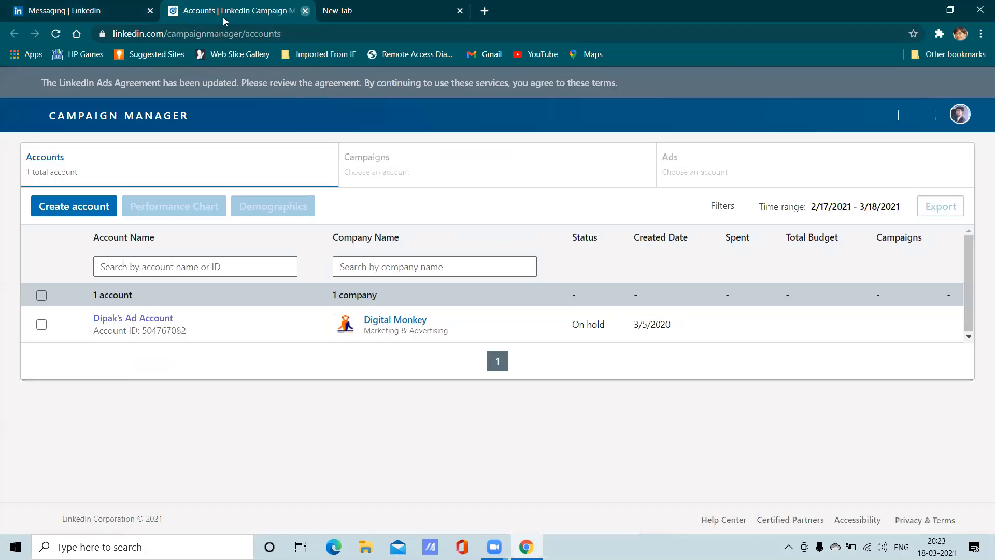
click(305, 10)
click(791, 94)
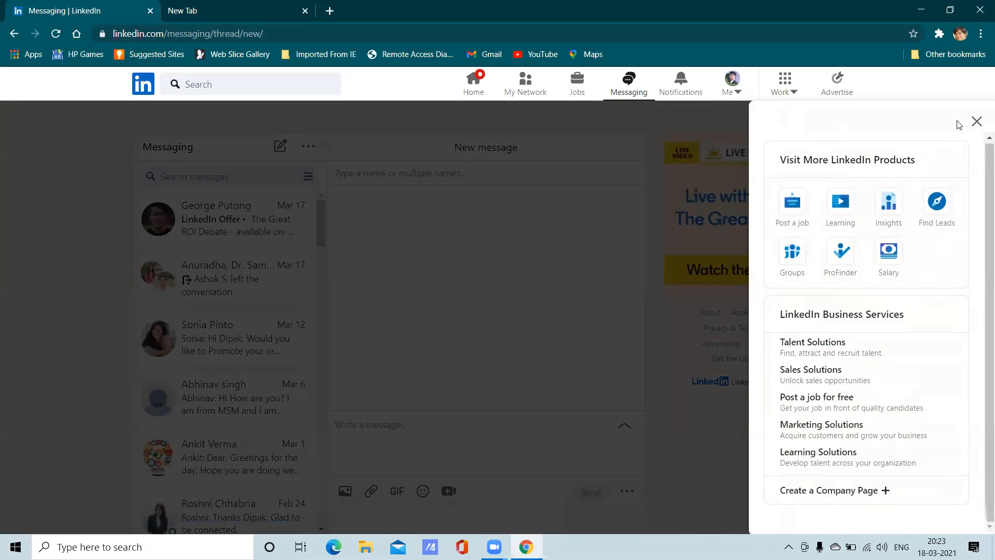
click(976, 121)
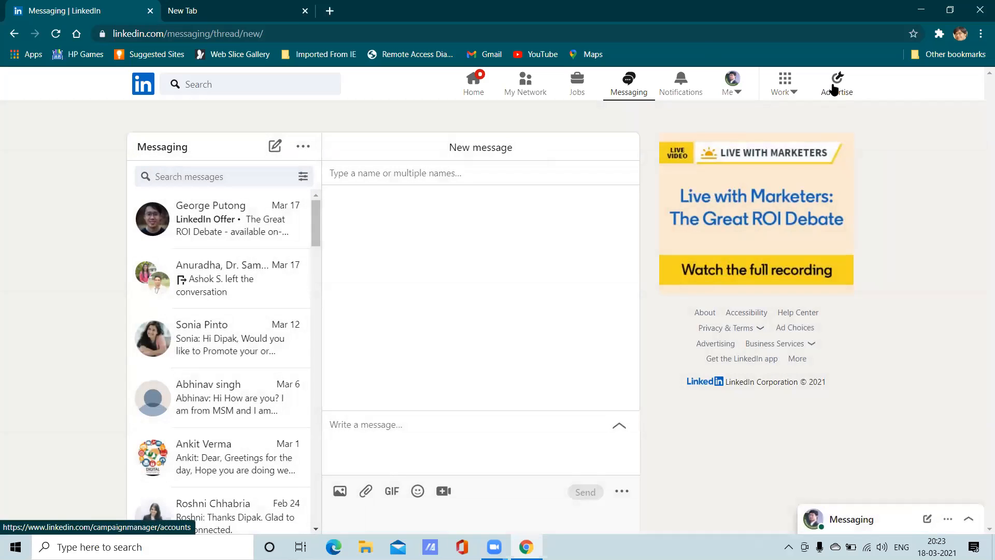
click(782, 87)
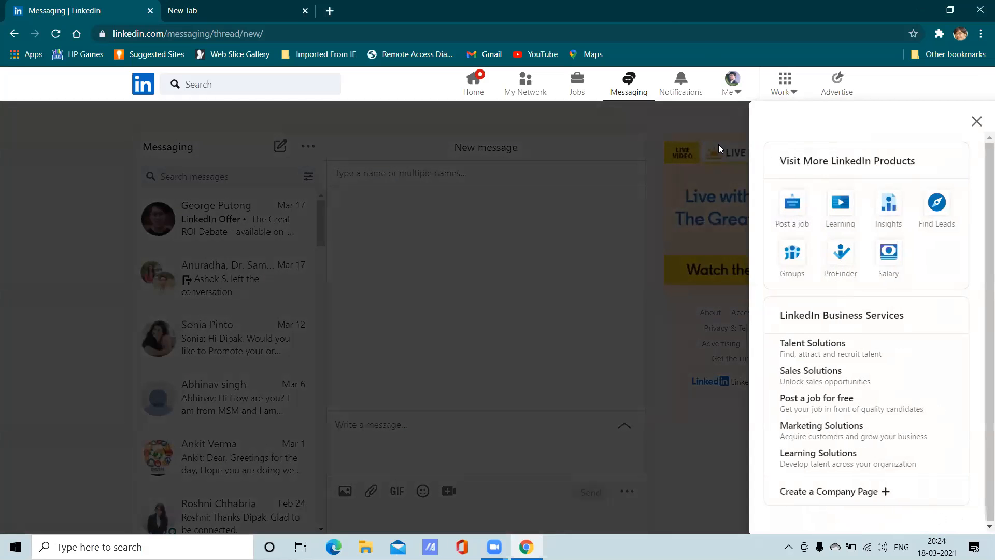
click(709, 127)
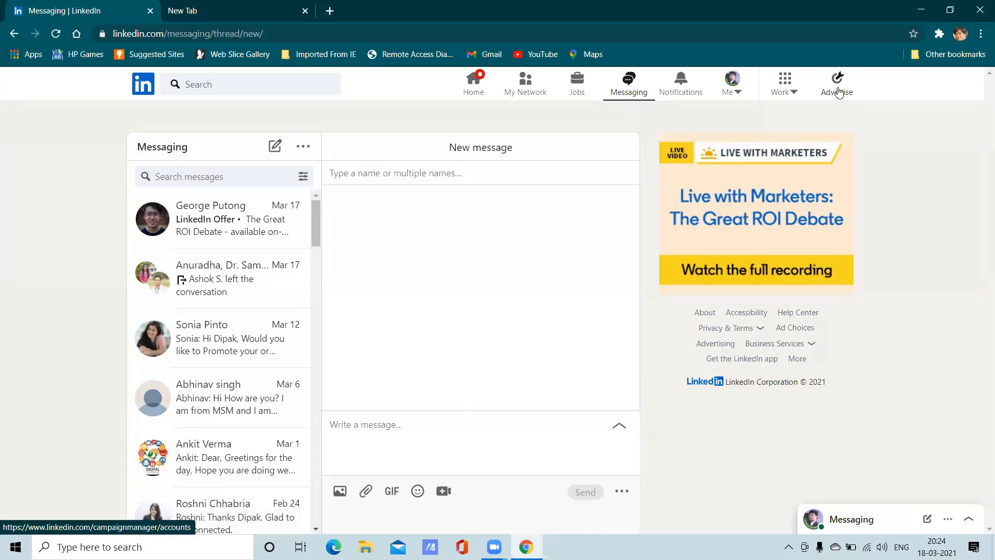
- Open Campaign Manager from the advertising link and search Google for "linkedin ads" in a separate tab
click(839, 92)
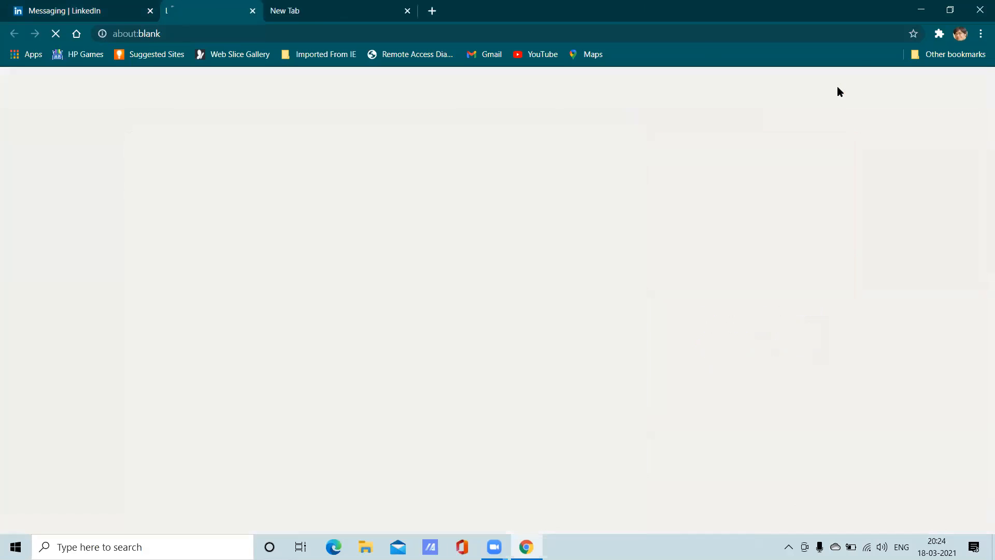
click(375, 10)
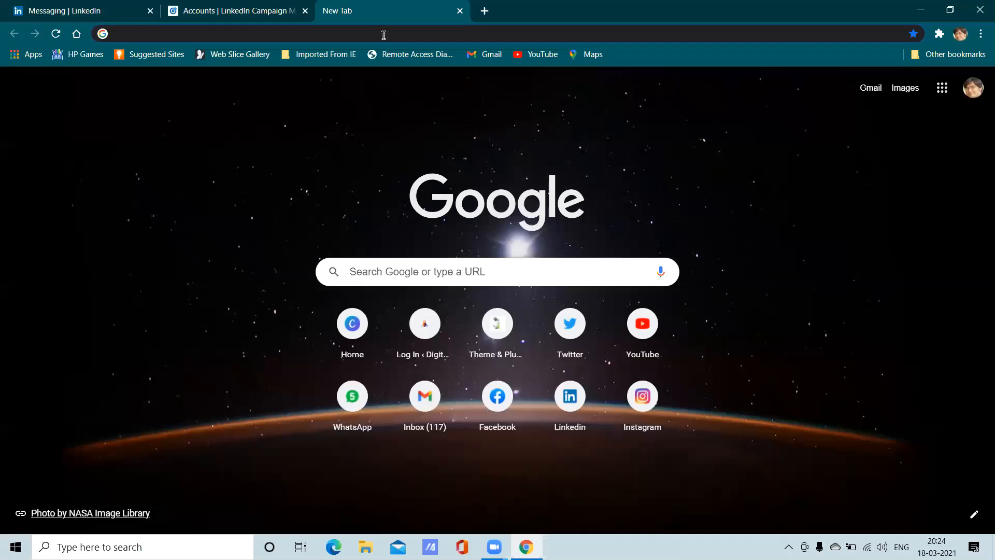
click(383, 34)
text(linkeds)
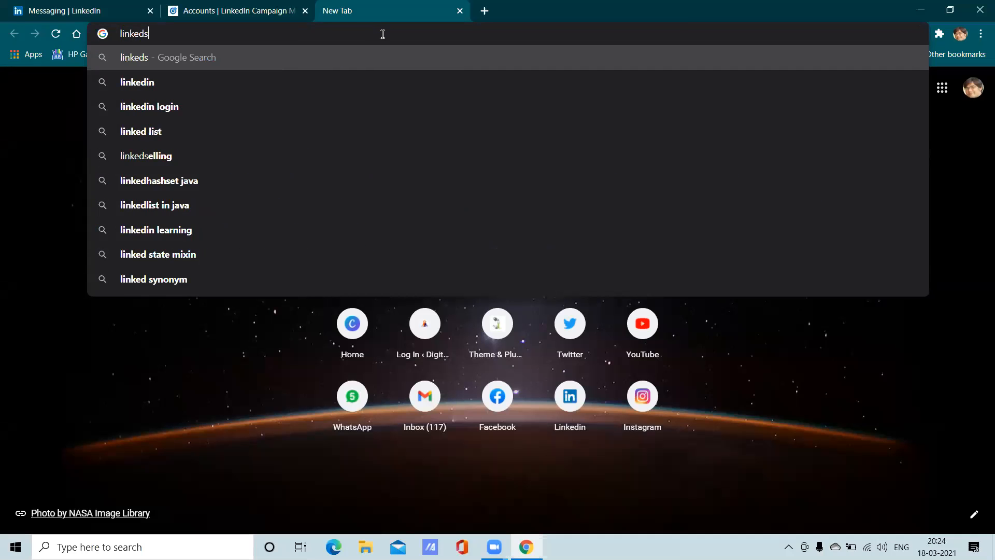
key(BackSpace)
text(in ads)
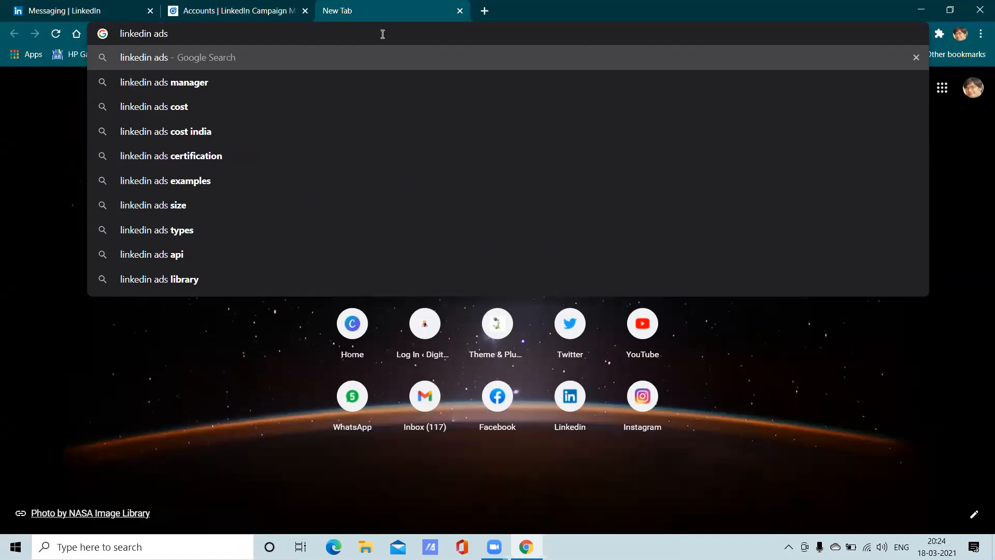
key(Return)
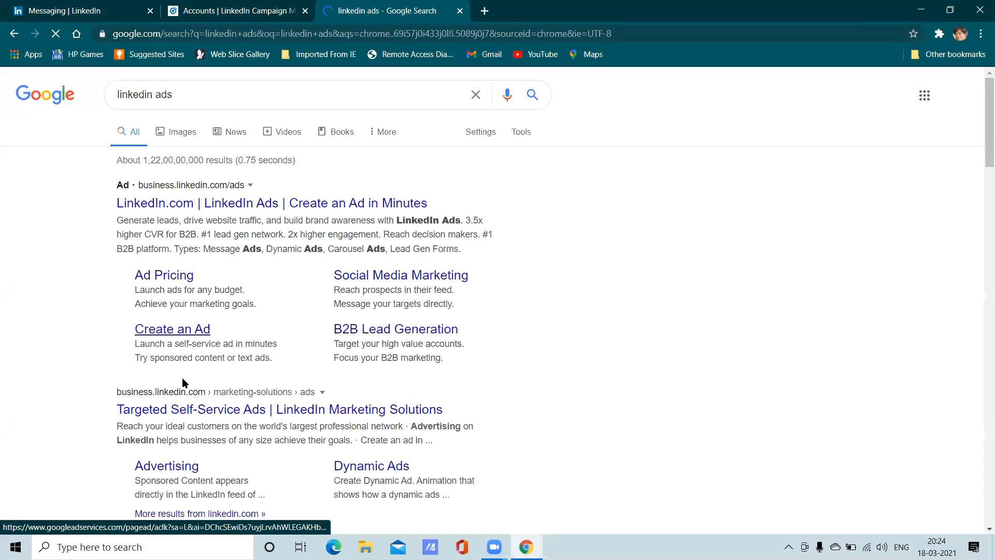
scroll(183, 382, down, 3)
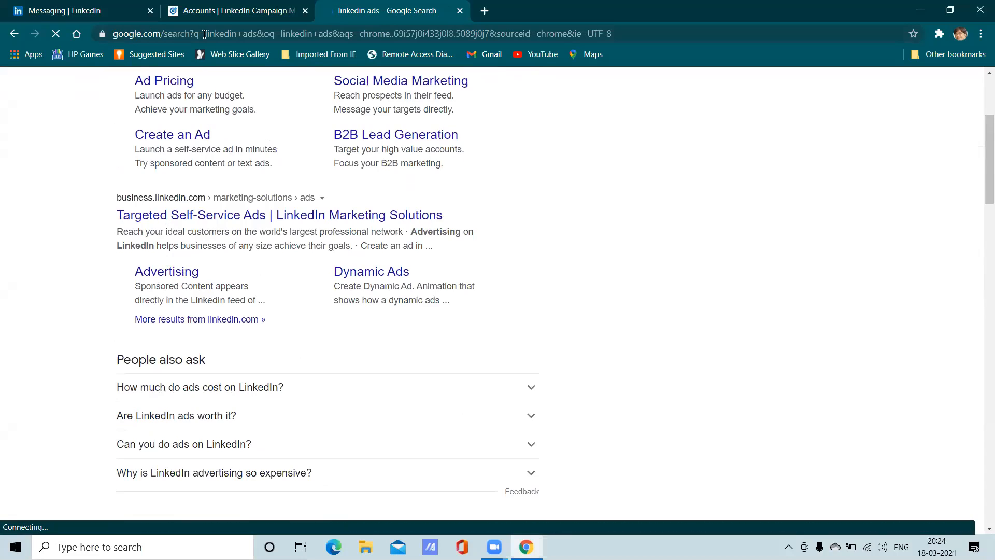
- Return to the Campaign Manager accounts page, open the form for a new ad account and examine its account name field
click(219, 13)
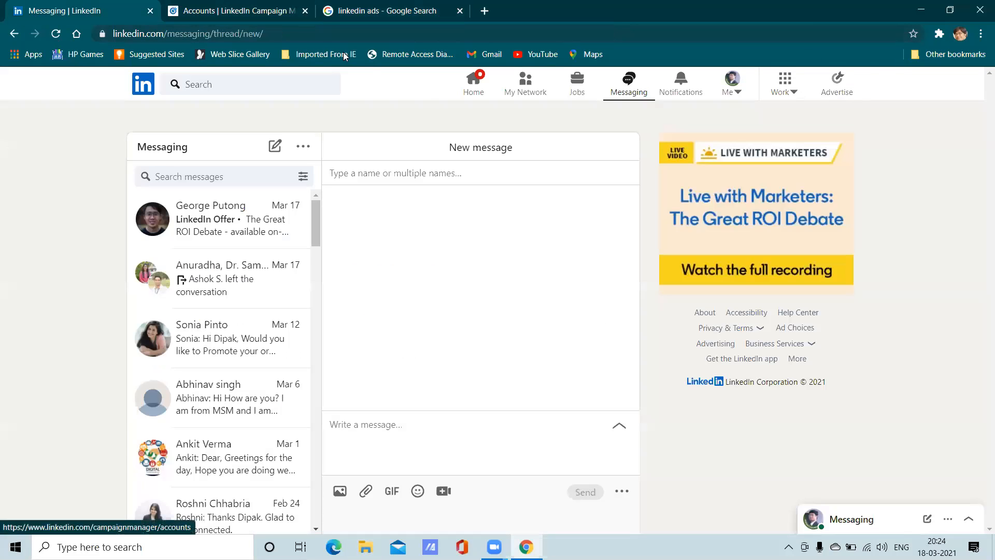
click(234, 5)
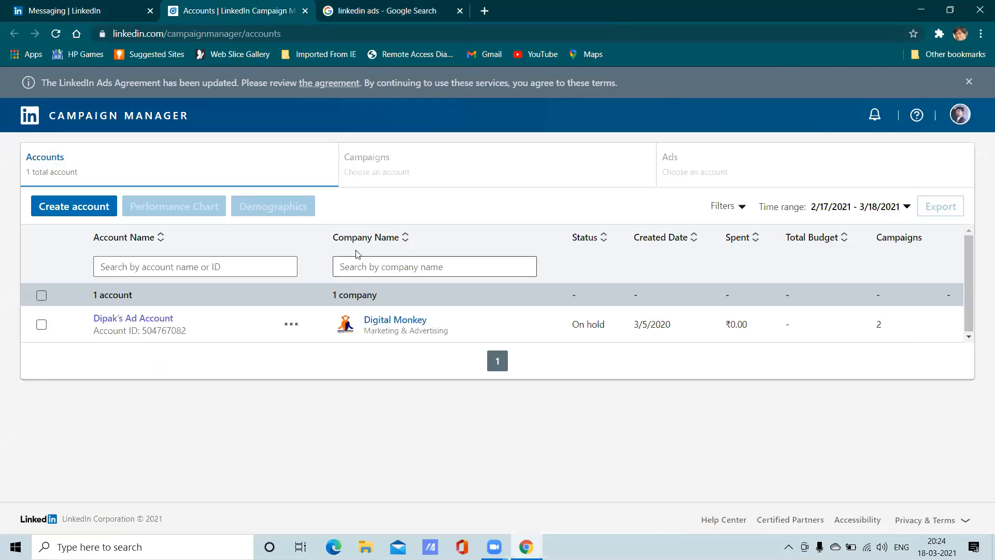
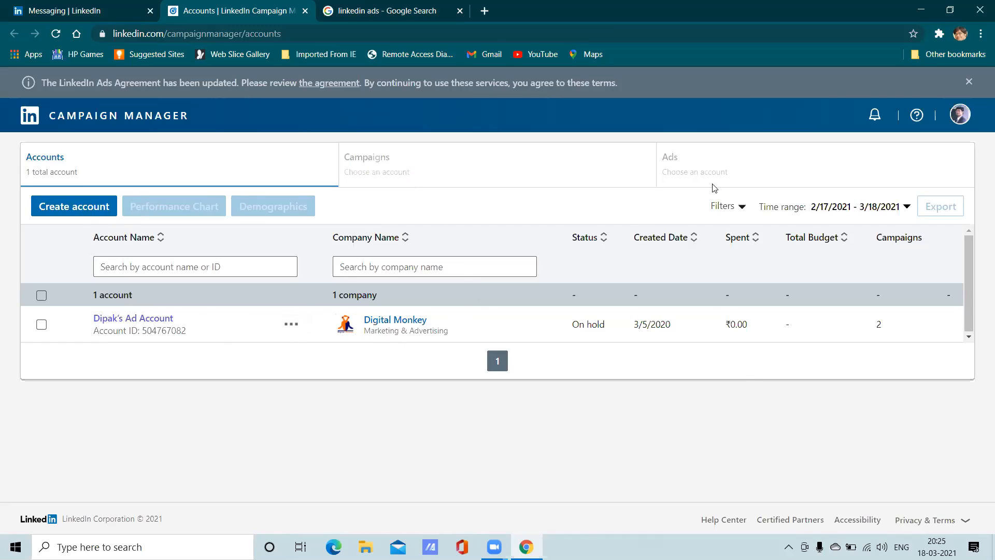
click(67, 207)
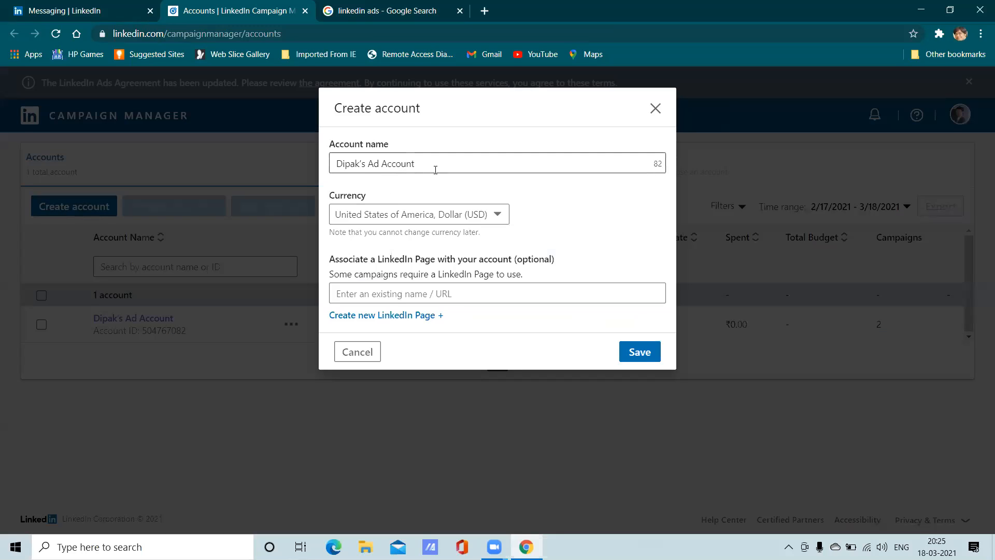
drag(433, 167, 331, 164)
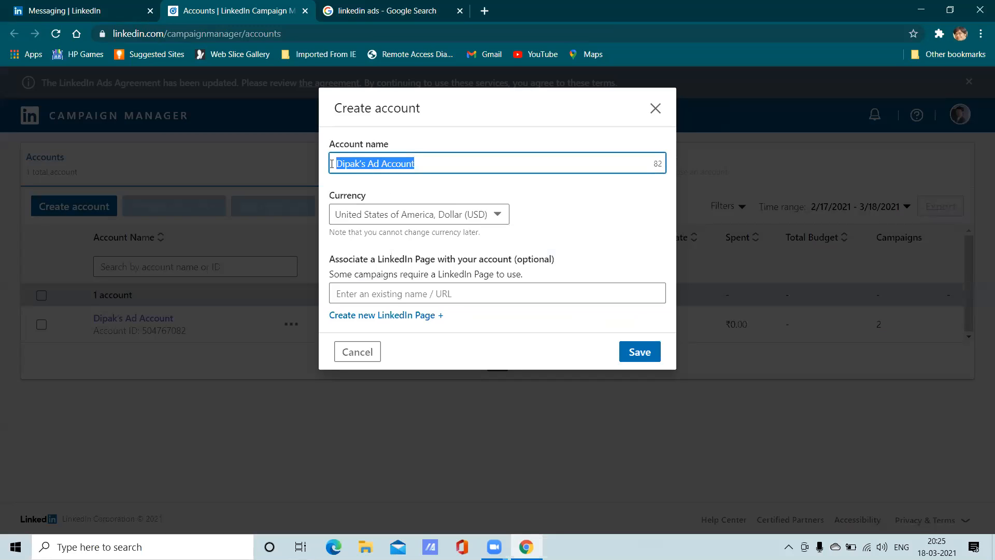
click(430, 164)
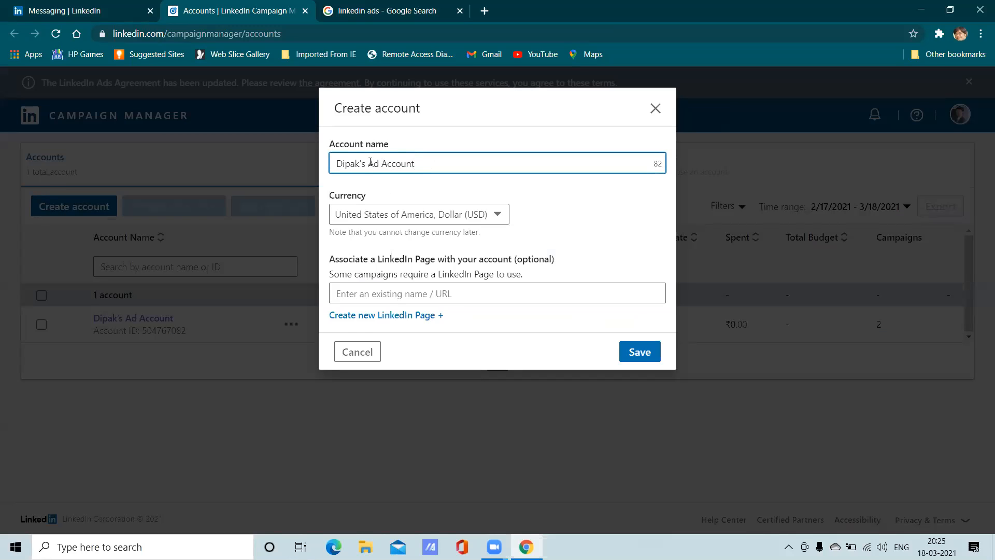
drag(418, 165, 346, 168)
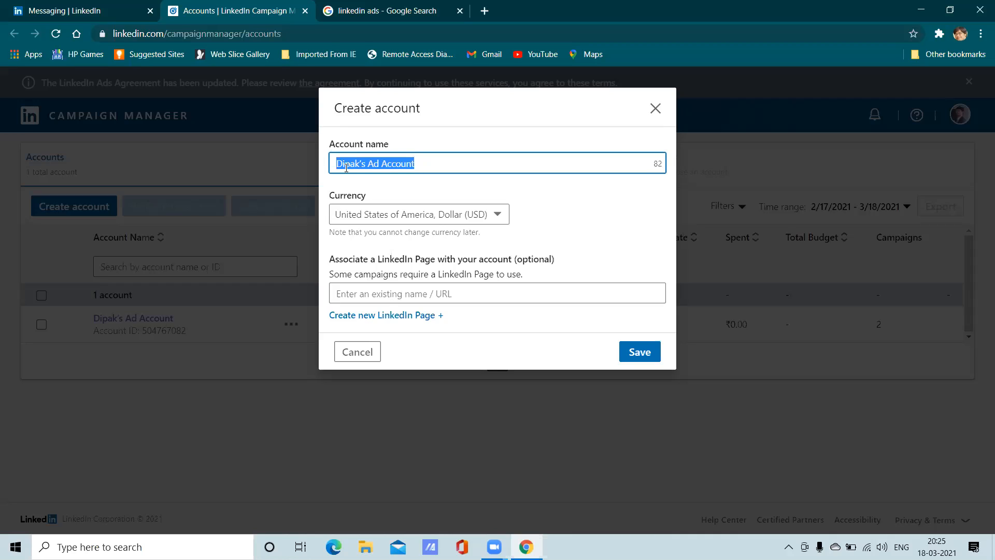
click(432, 162)
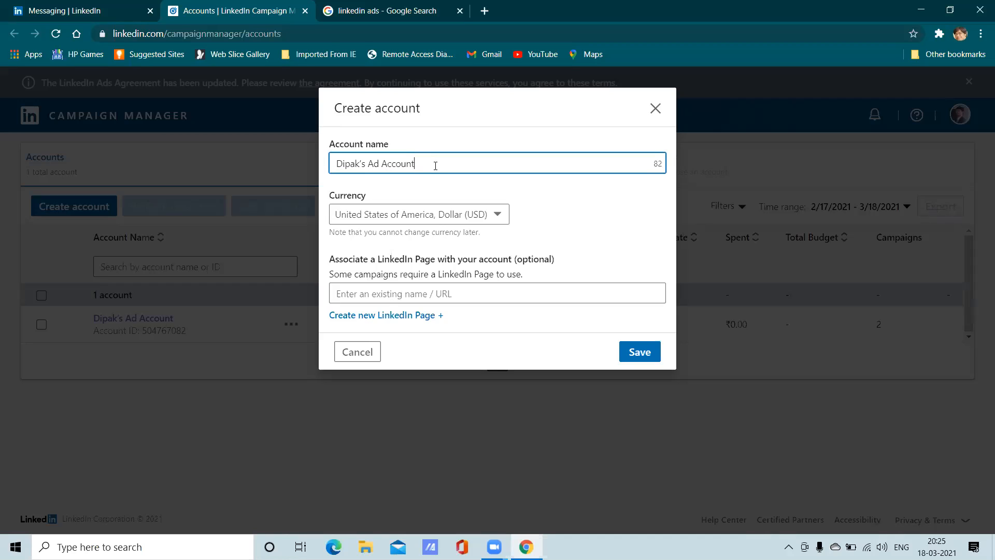
- Set the new ad account's currency to India, Rupee (INR)
click(451, 221)
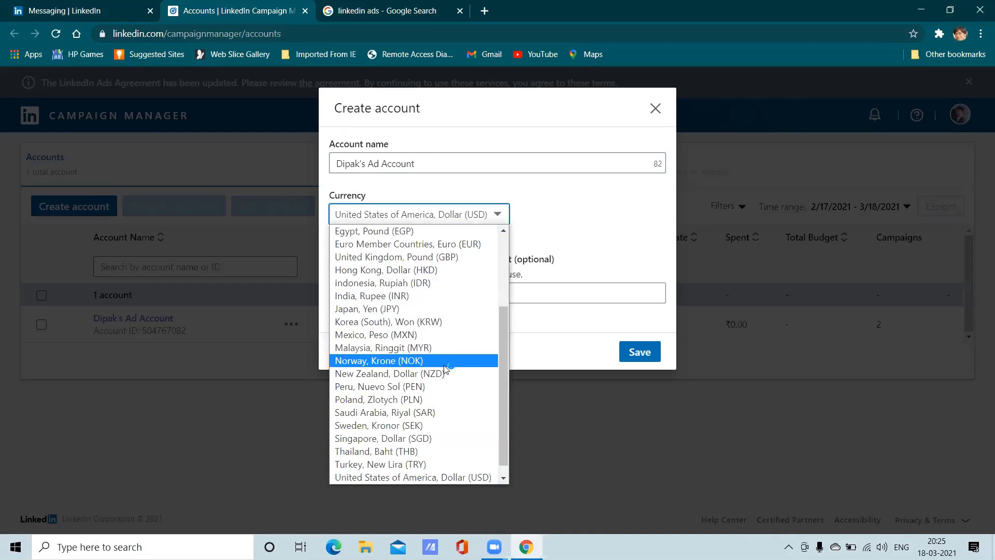
drag(409, 198, 520, 189)
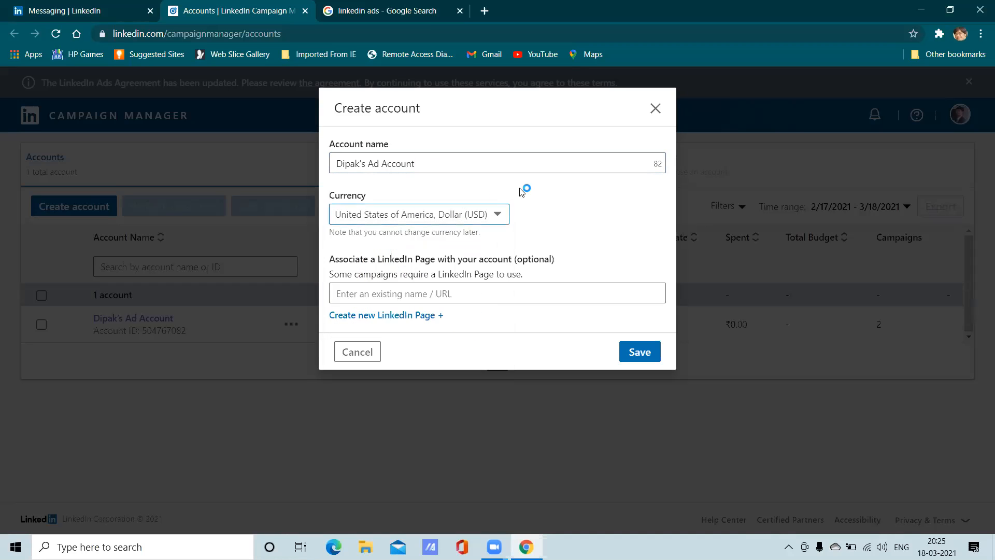
click(440, 213)
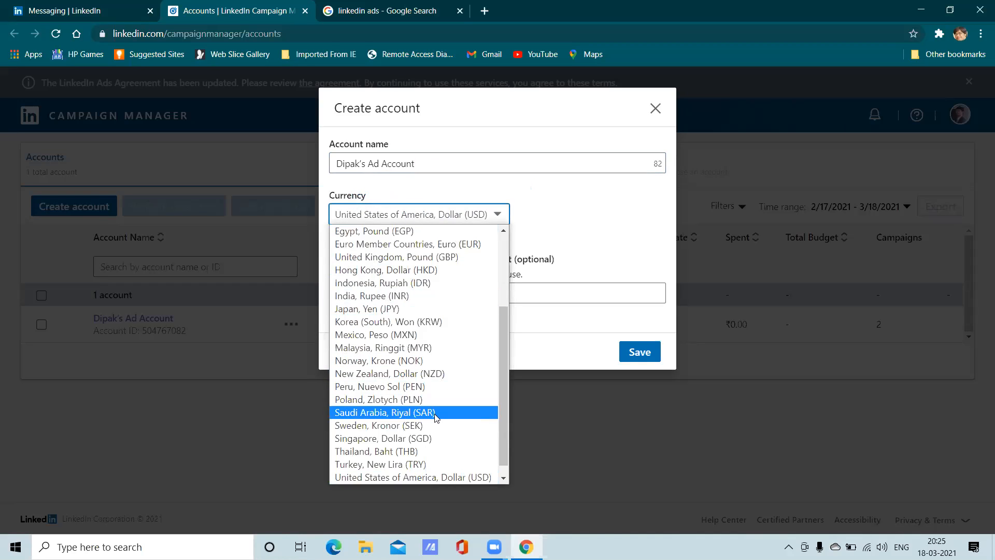
click(411, 296)
- Examine the optional field for associating an existing LinkedIn Page with the new ad account
click(456, 288)
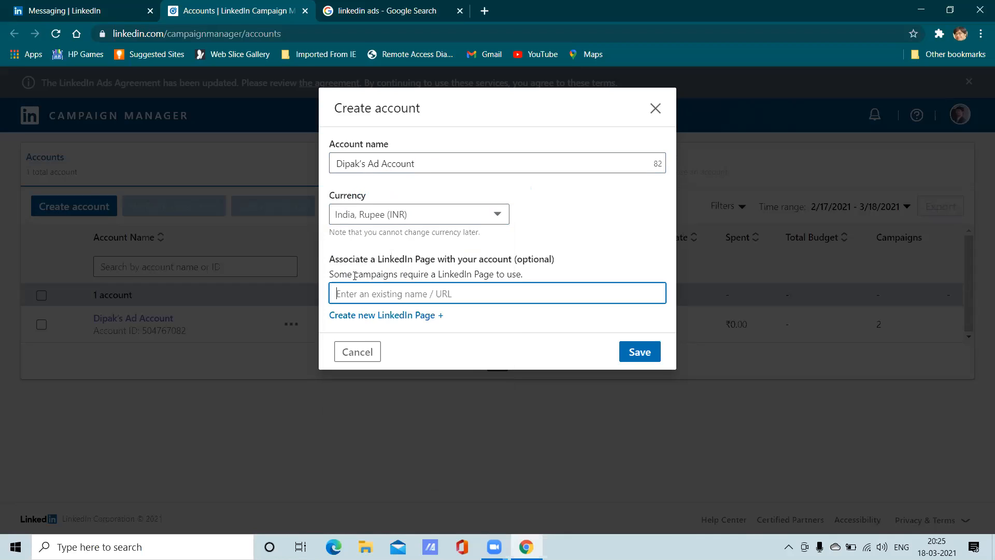
click(106, 8)
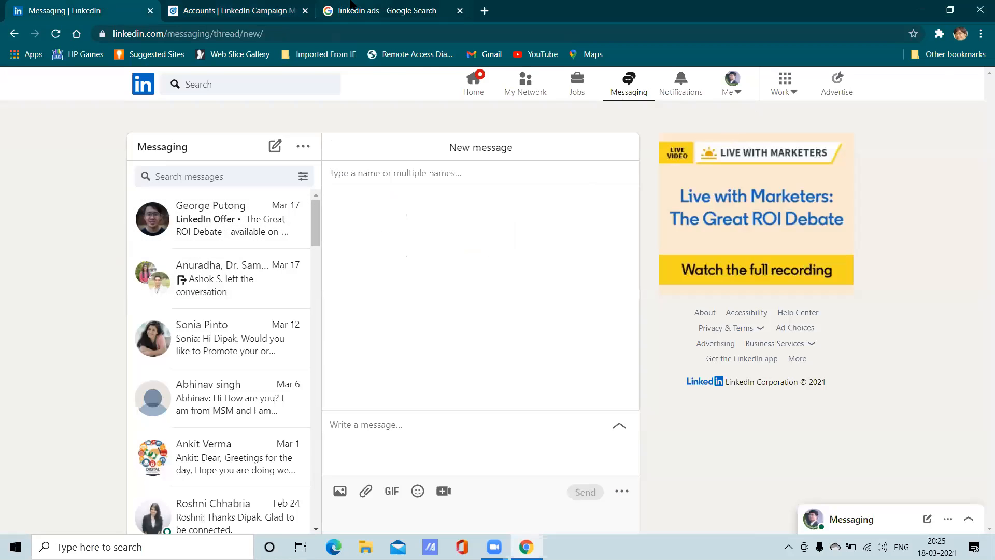
click(354, 7)
click(205, 8)
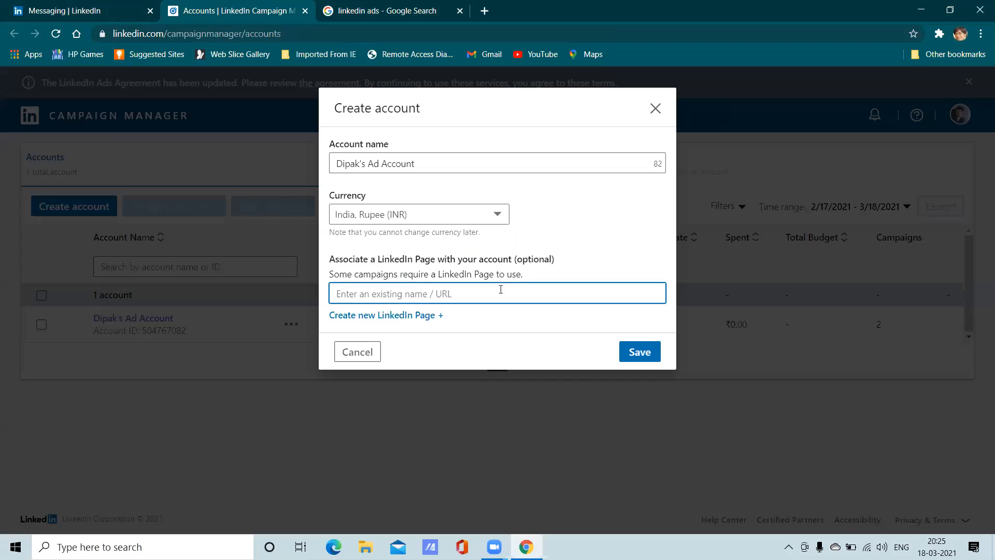
drag(557, 259, 510, 259)
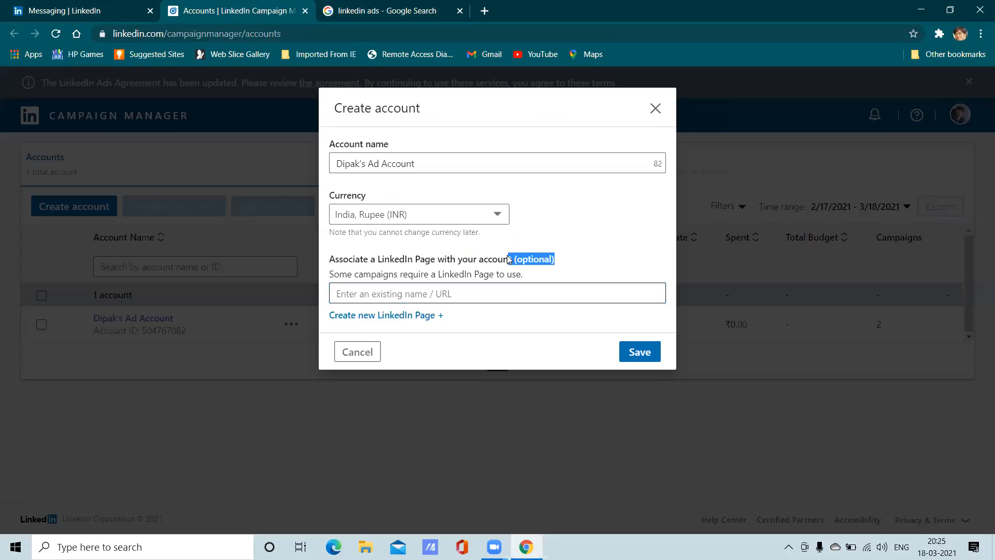
click(408, 294)
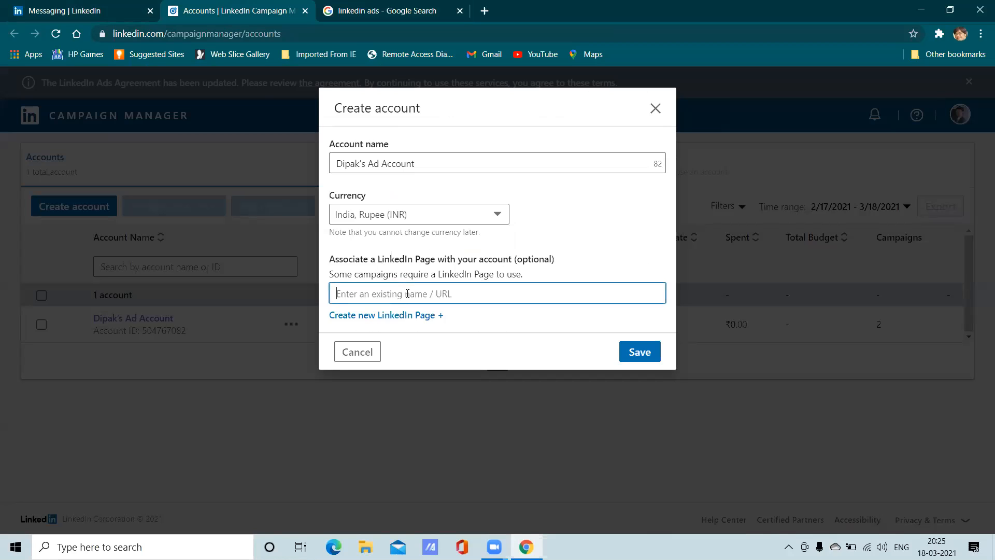
- View the new LinkedIn Page setup briefly, return to the page association field, and cancel the ad account creation
click(395, 317)
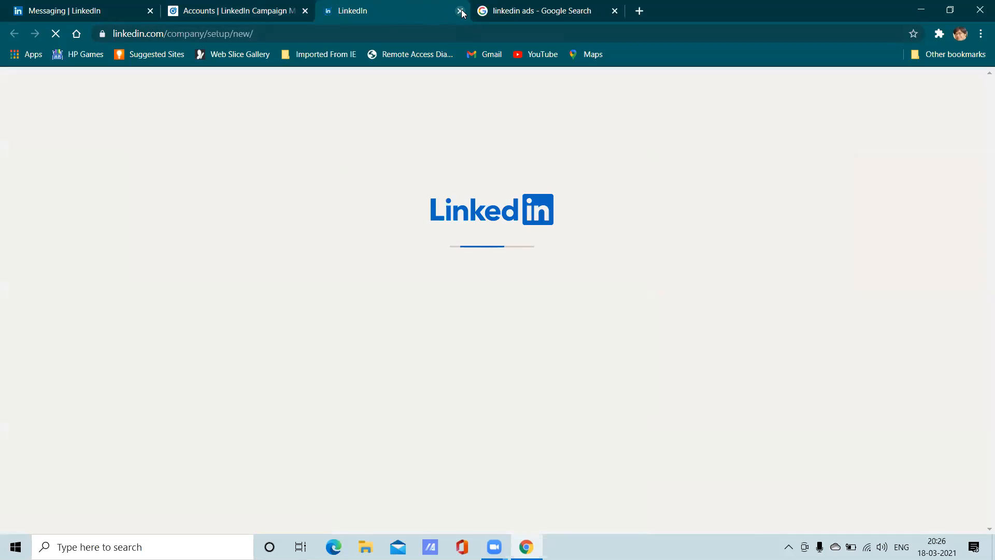
click(460, 10)
click(433, 288)
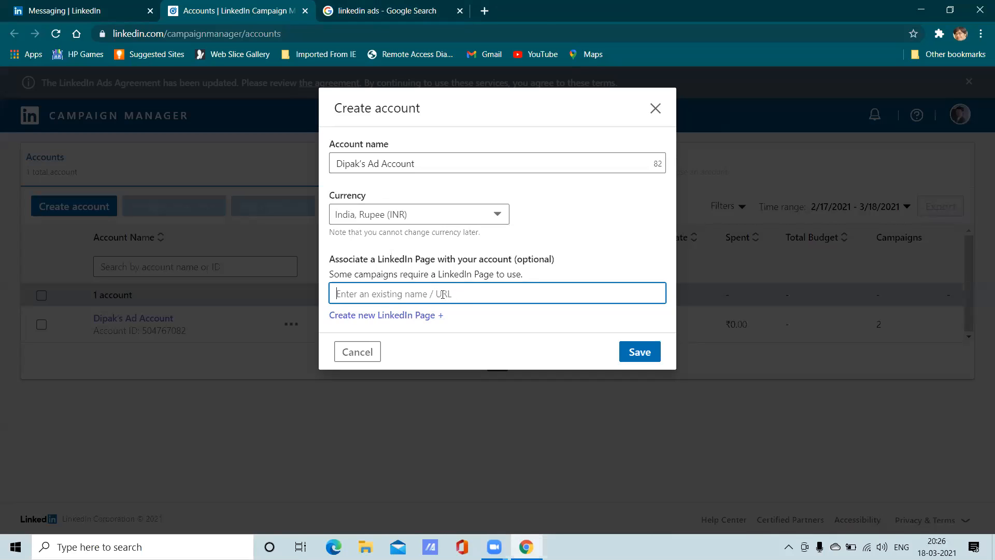
right_click(369, 293)
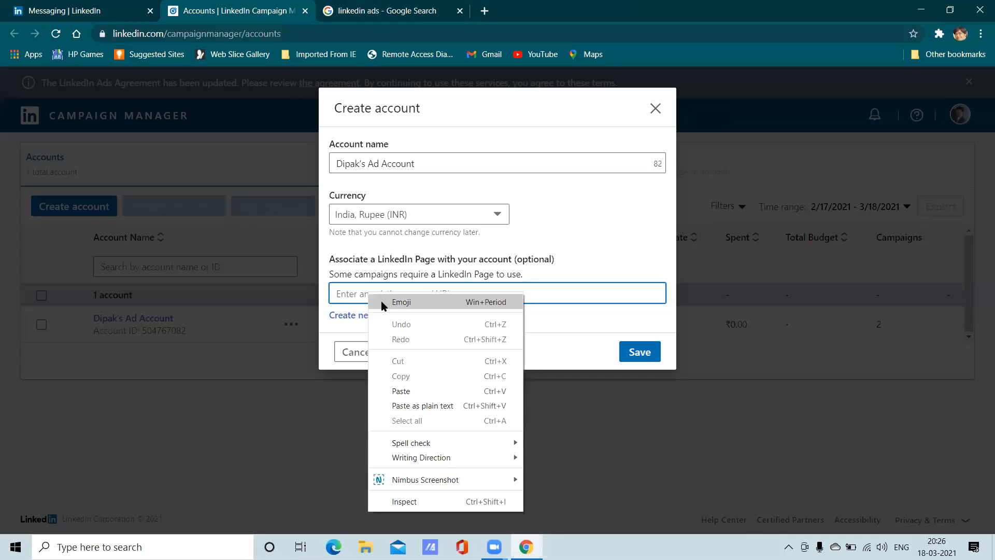
click(337, 298)
click(384, 350)
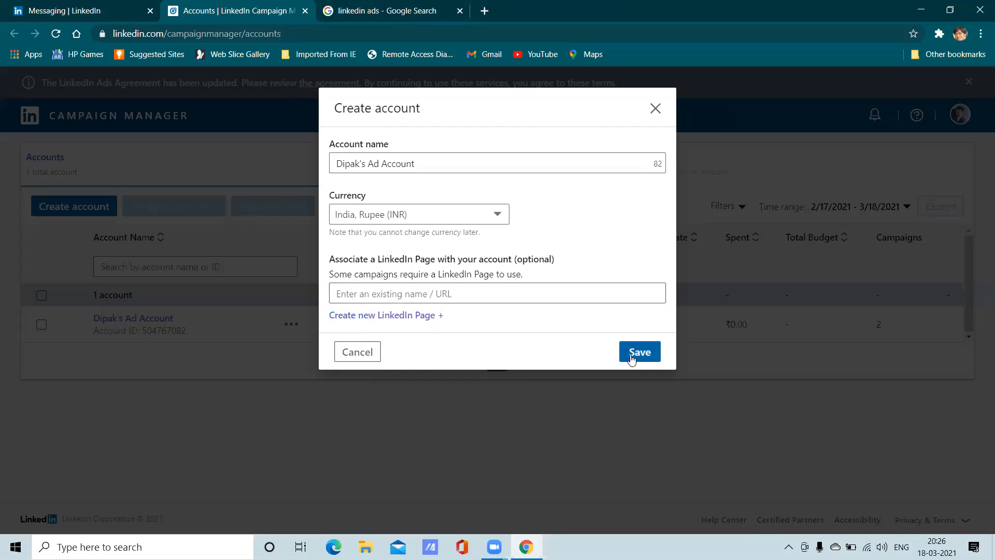
click(344, 351)
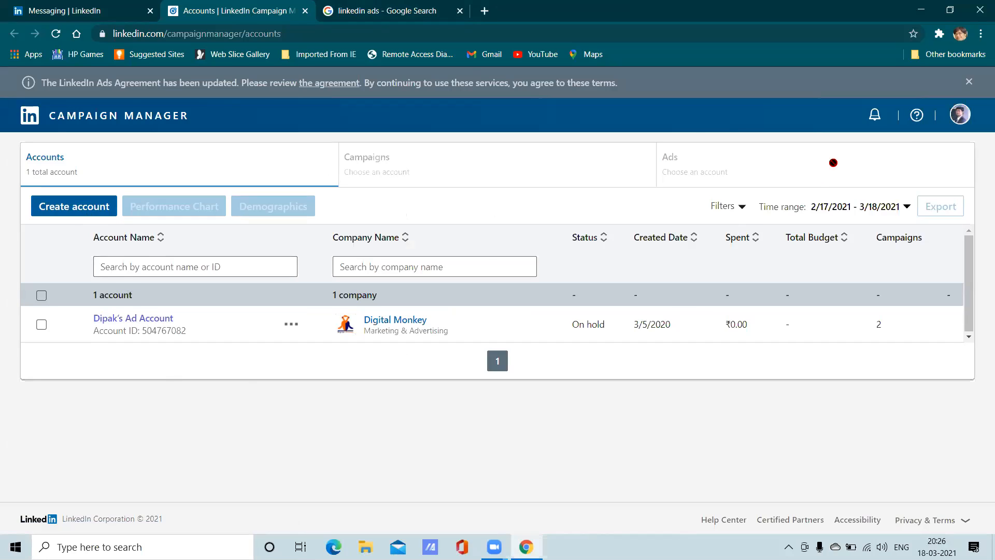
- View the profile menu options, dismiss them, and open the existing ad account of Digital Monkey
click(955, 118)
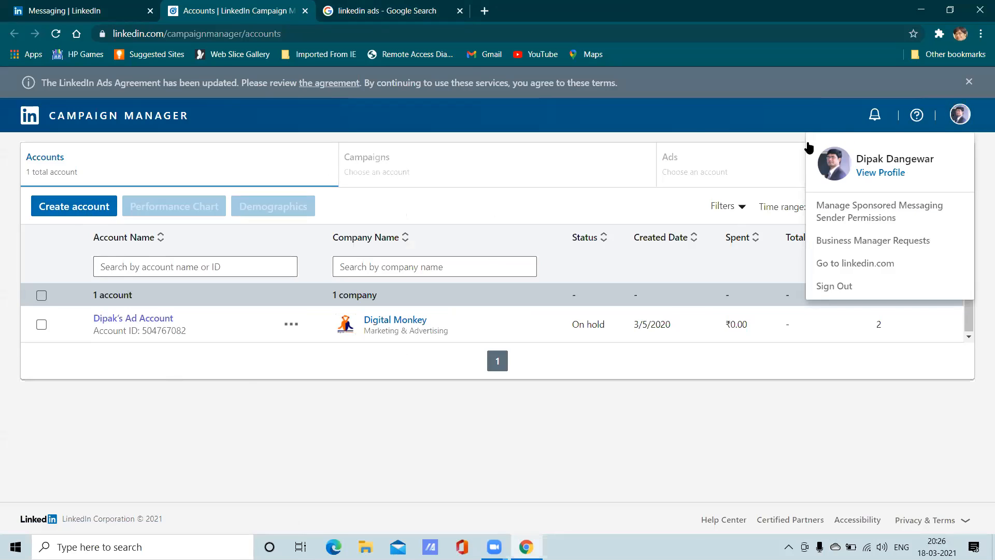
key(Escape)
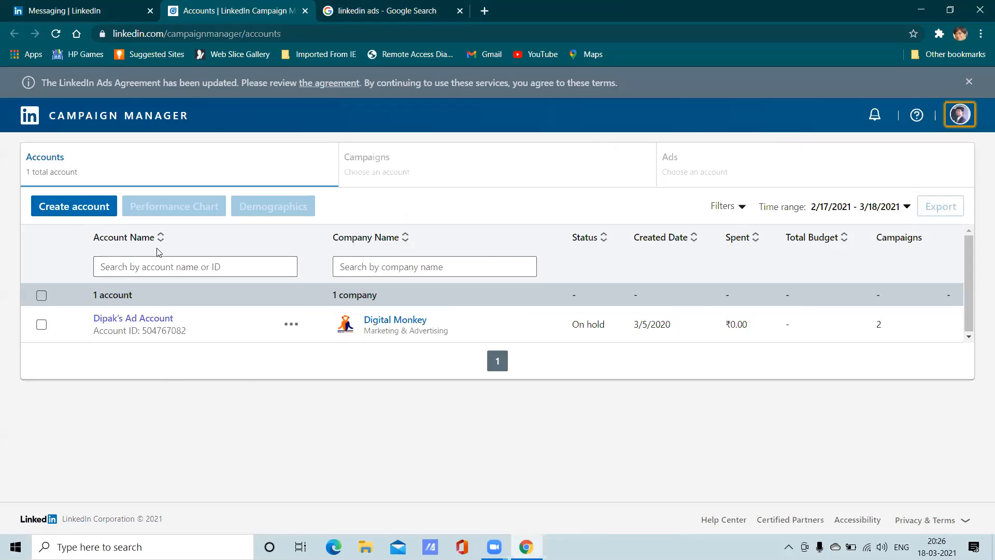
click(113, 318)
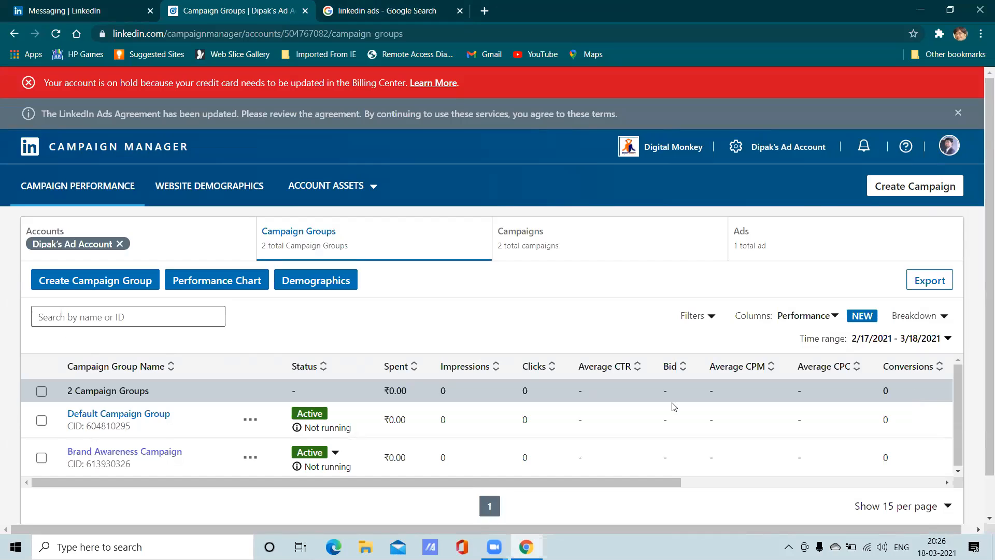
- Review the ad account's details, including its name, currency and associated page, and close them without changes
click(776, 148)
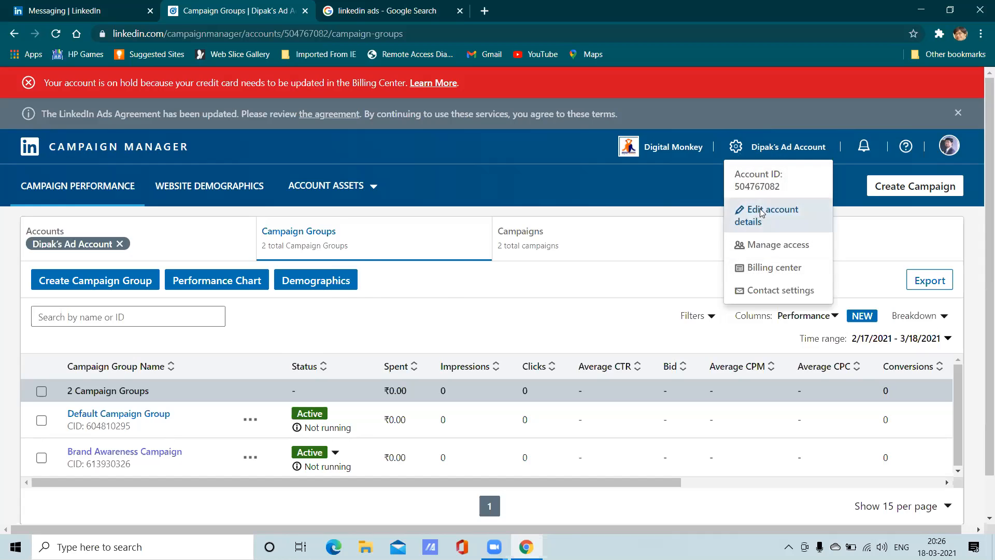
click(761, 210)
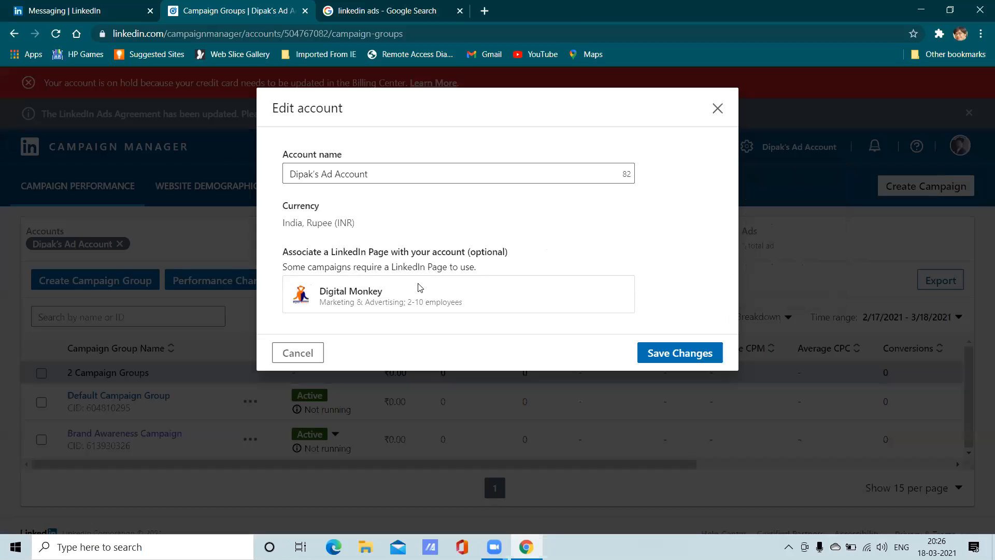
click(717, 107)
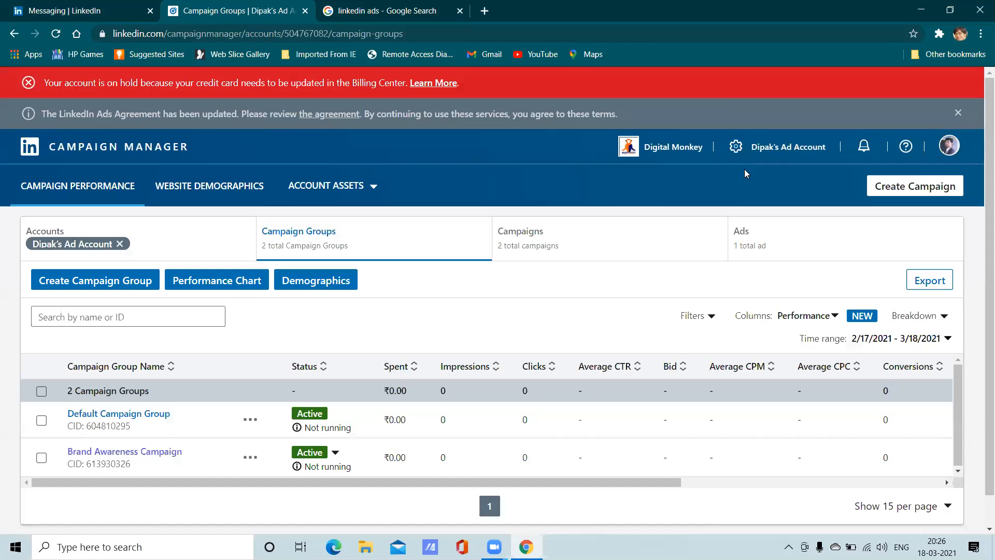
- Open the ad account's user permissions for editing, view the entry for adding a user, and close without changes
click(789, 150)
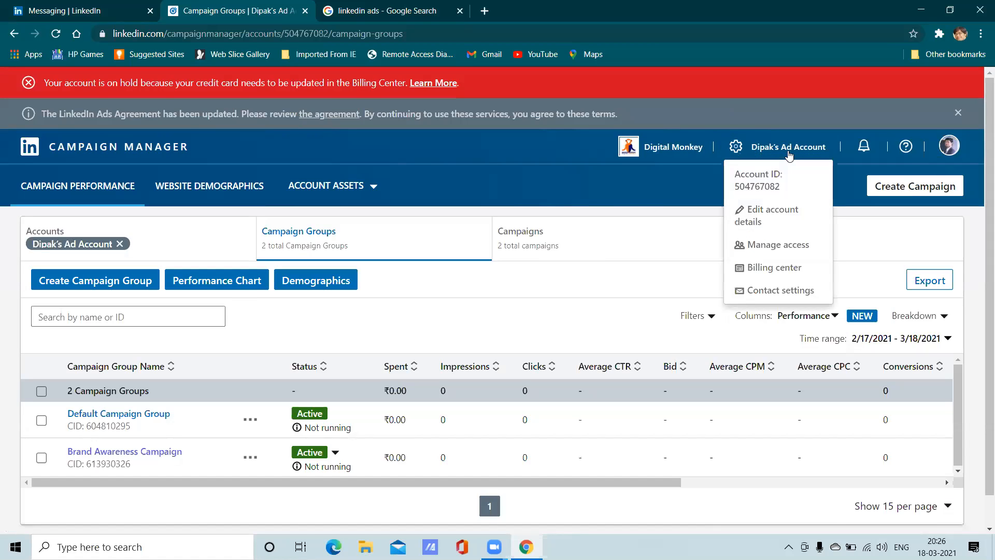
click(777, 245)
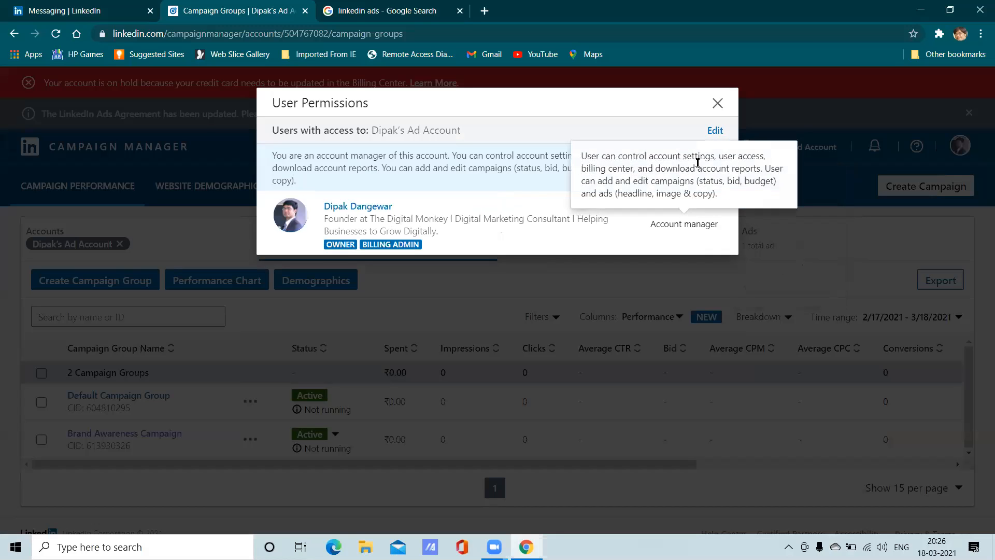
click(715, 130)
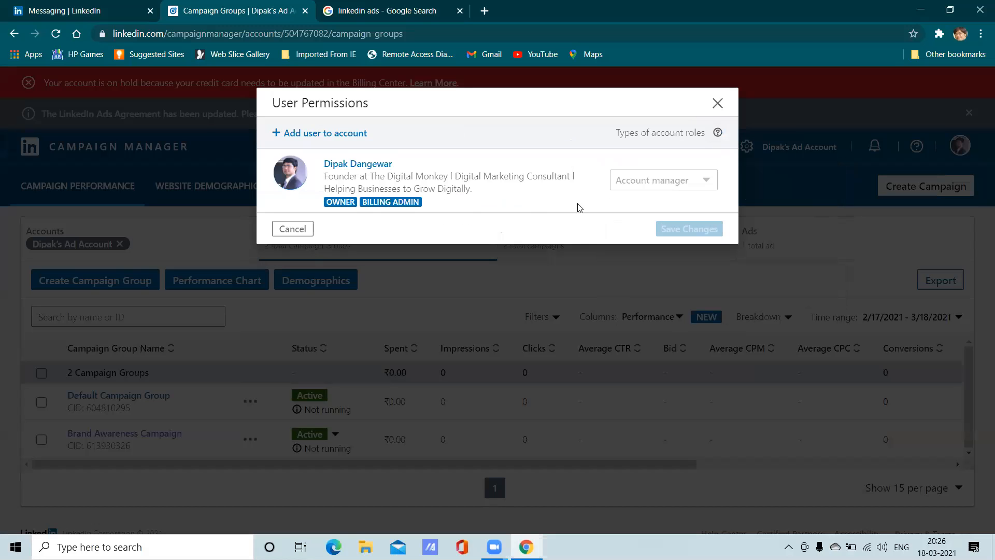
click(337, 133)
click(334, 134)
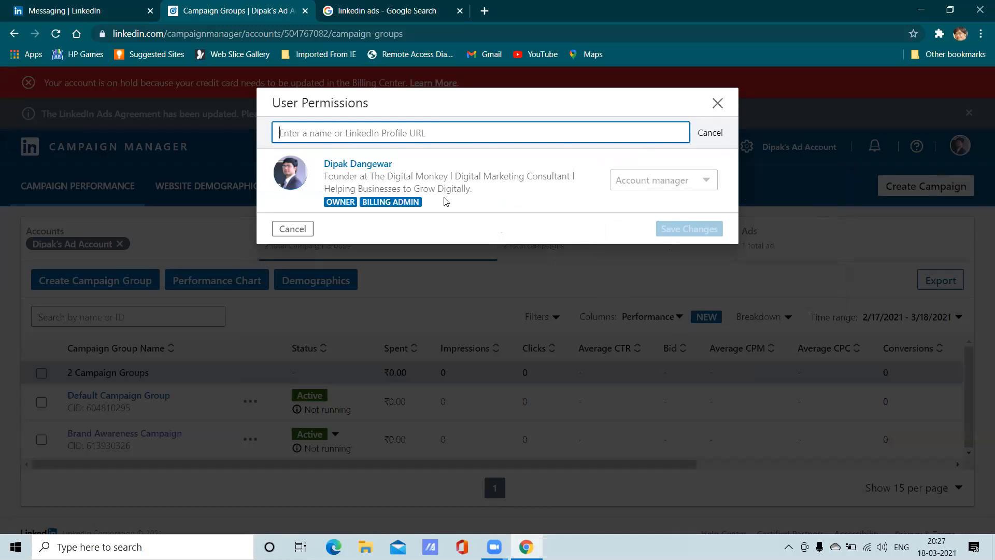
click(718, 106)
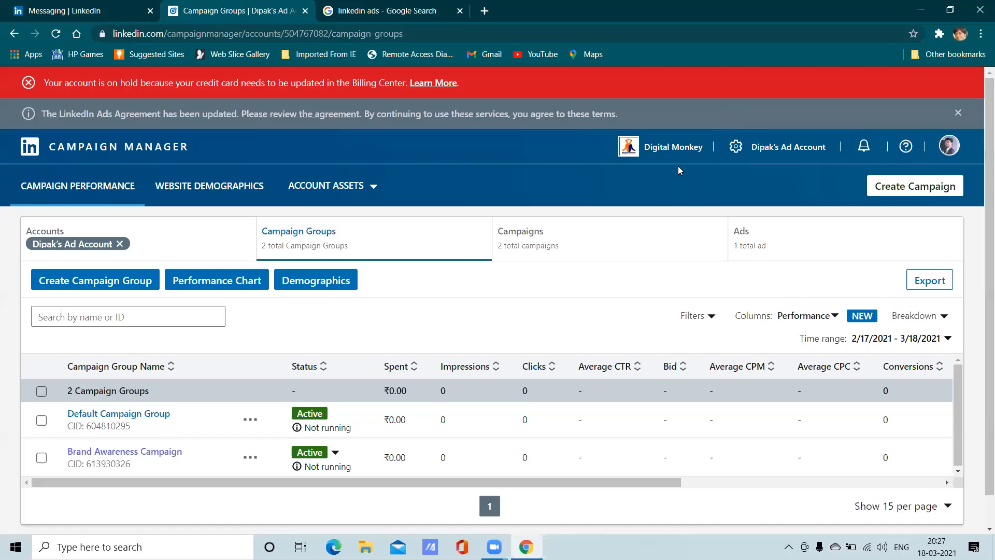
- Open the ad account's billing center and bring up the form for adding a credit card
click(788, 147)
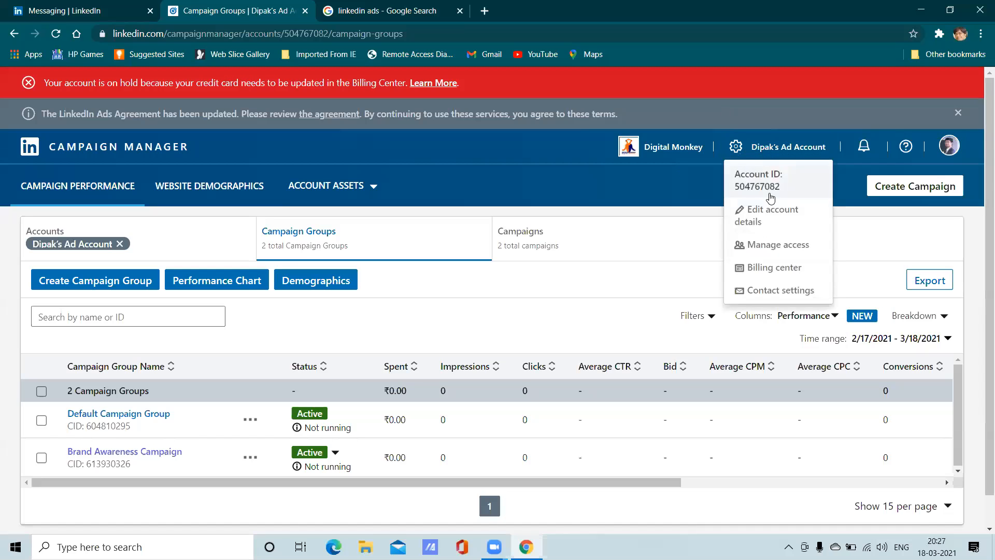
click(774, 275)
scroll(334, 311, down, 3)
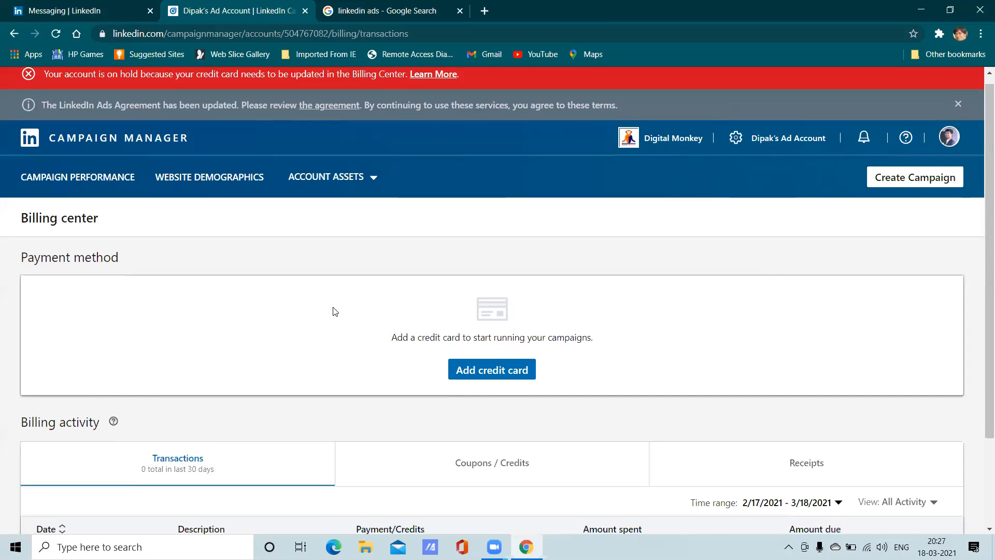
click(493, 256)
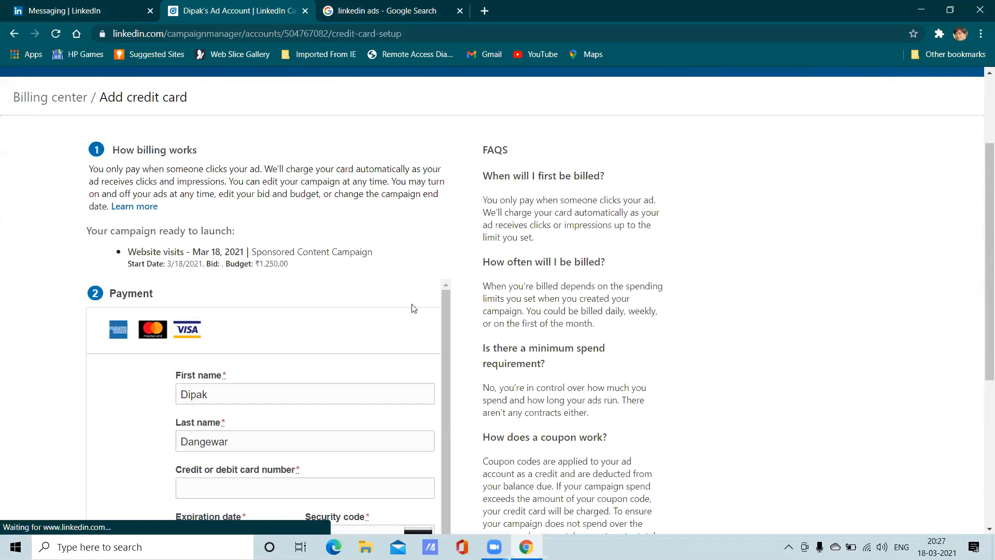
- Examine the credit card form's required payment fields, coupon code entry, billing explanation and FAQs without entering card details
scroll(411, 306, down, 1)
scroll(334, 276, down, 5)
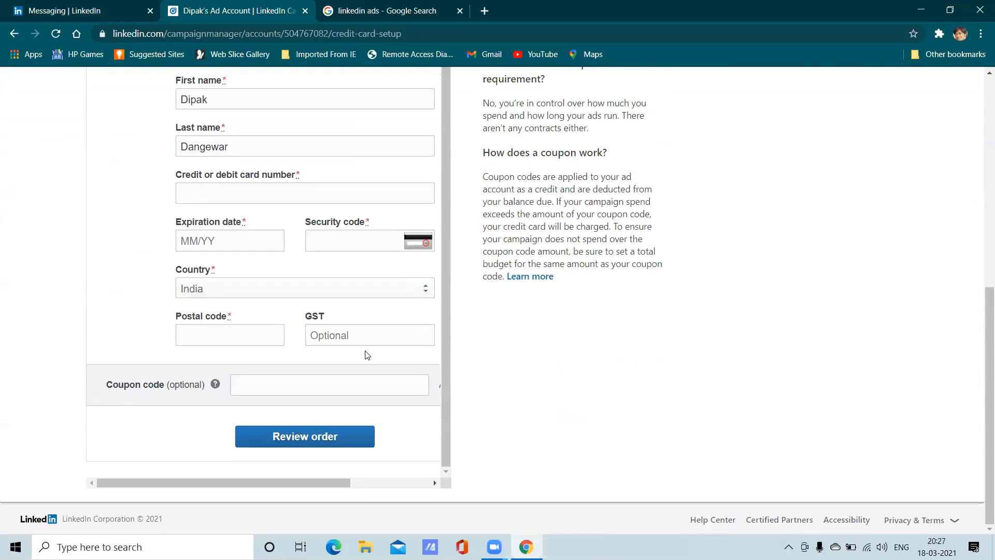
scroll(364, 349, up, 1)
drag(174, 187, 304, 191)
scroll(428, 230, up, 3)
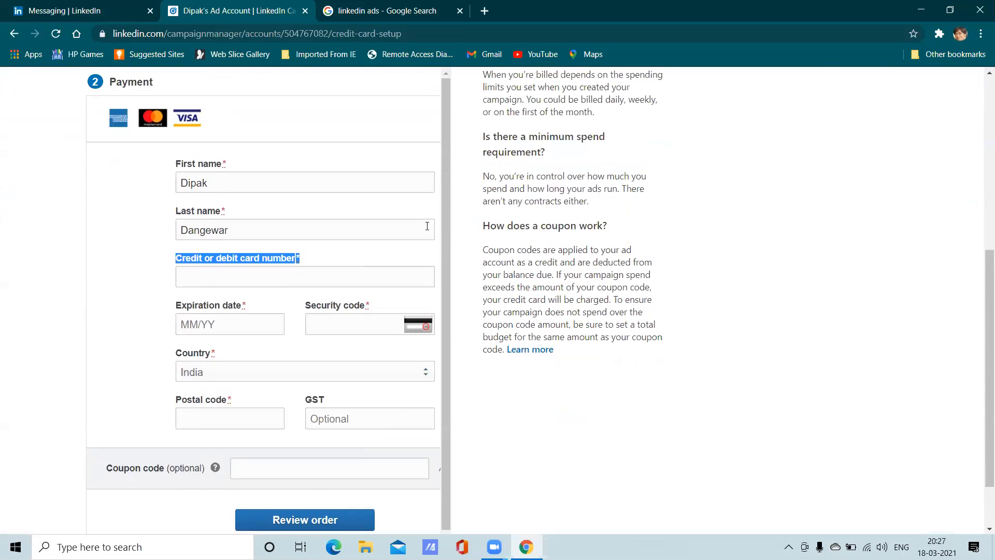
click(412, 218)
scroll(411, 214, up, 2)
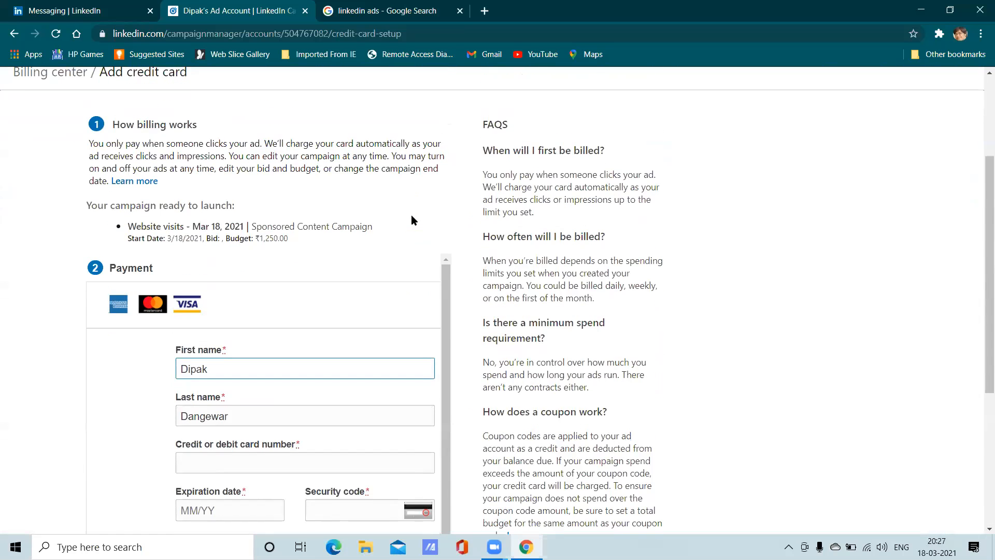
scroll(394, 244, up, 10)
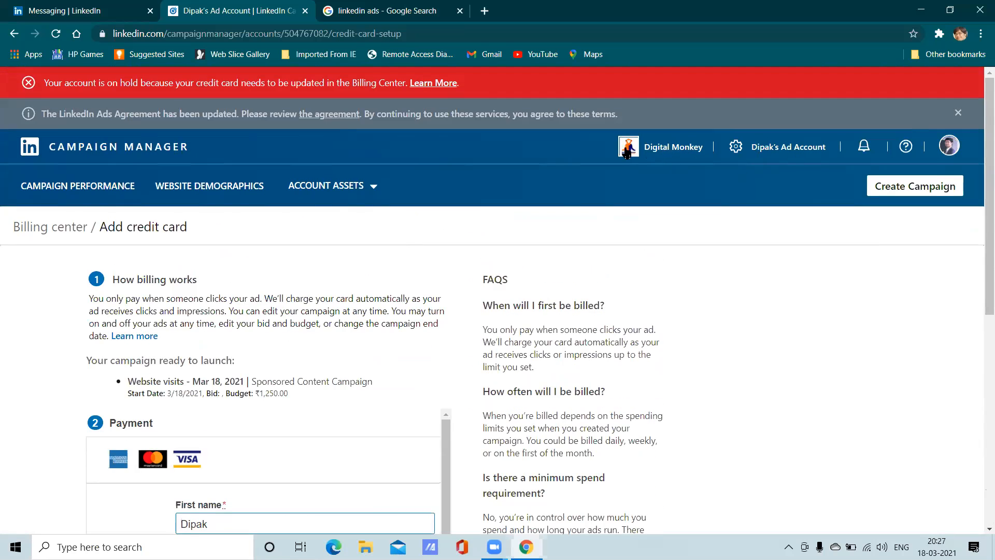
- Open the ad account's campaign performance and review all metric columns of the campaign groups table
click(57, 190)
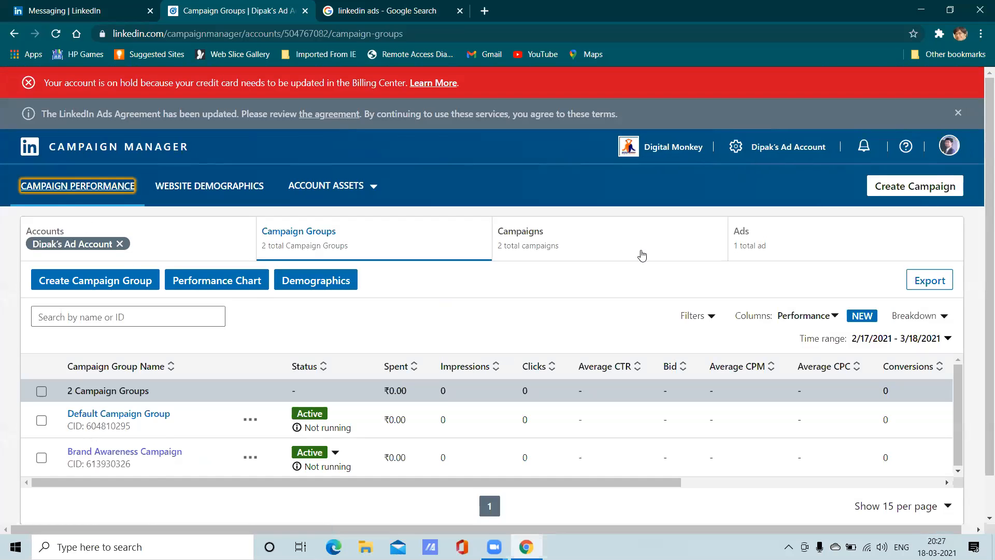
scroll(498, 290, down, 1)
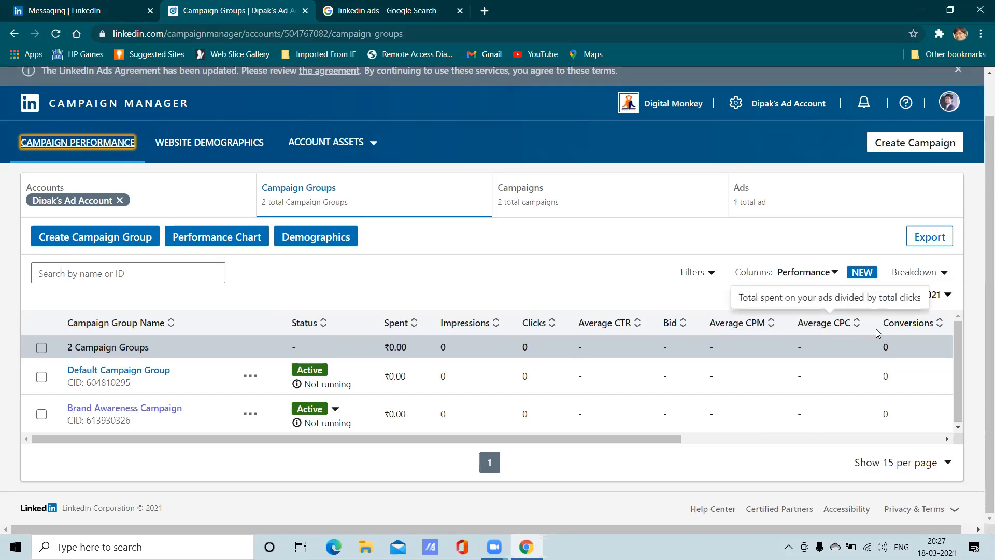
drag(662, 435, 872, 435)
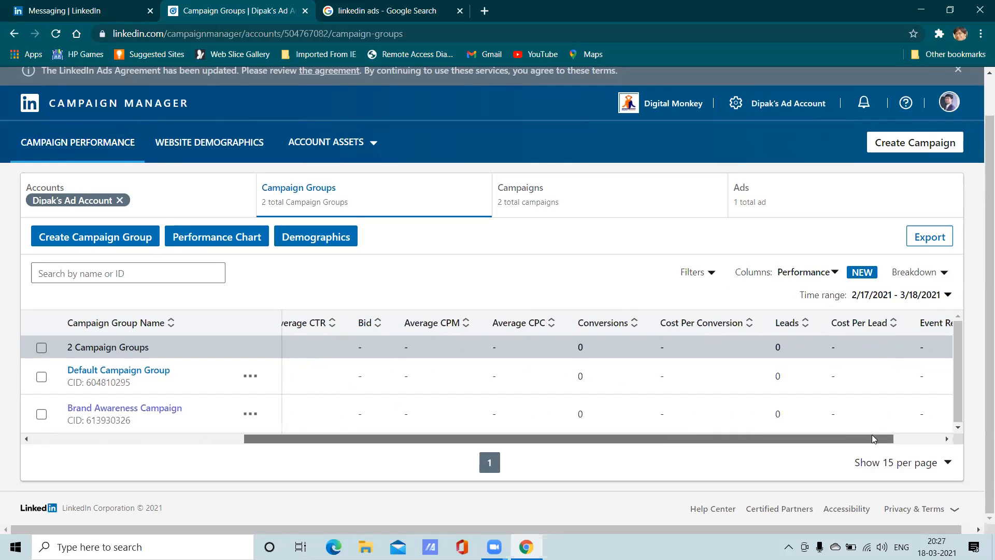
drag(720, 442, 303, 430)
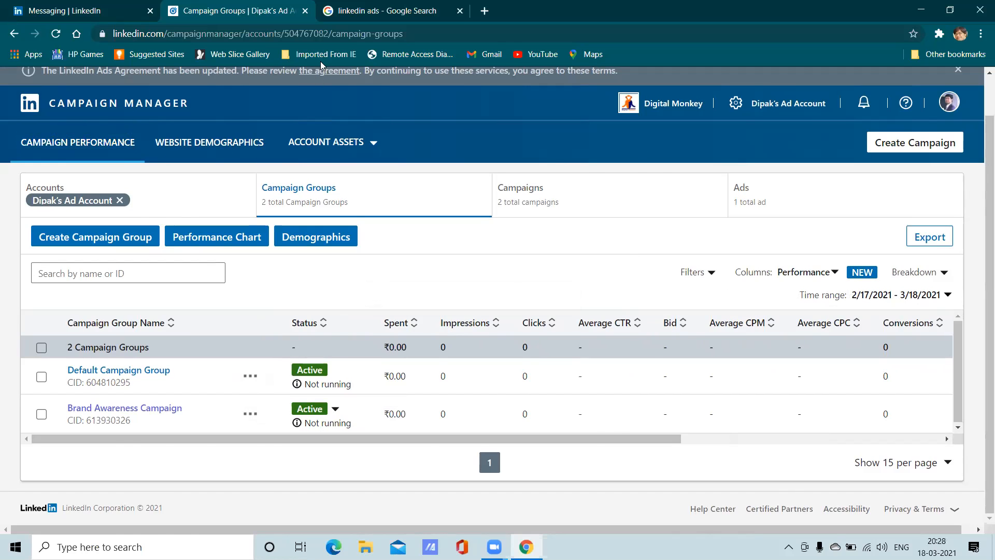
- Close the "linkedin ads" Google search tab and briefly check the ad account's settings options
click(376, 12)
click(460, 11)
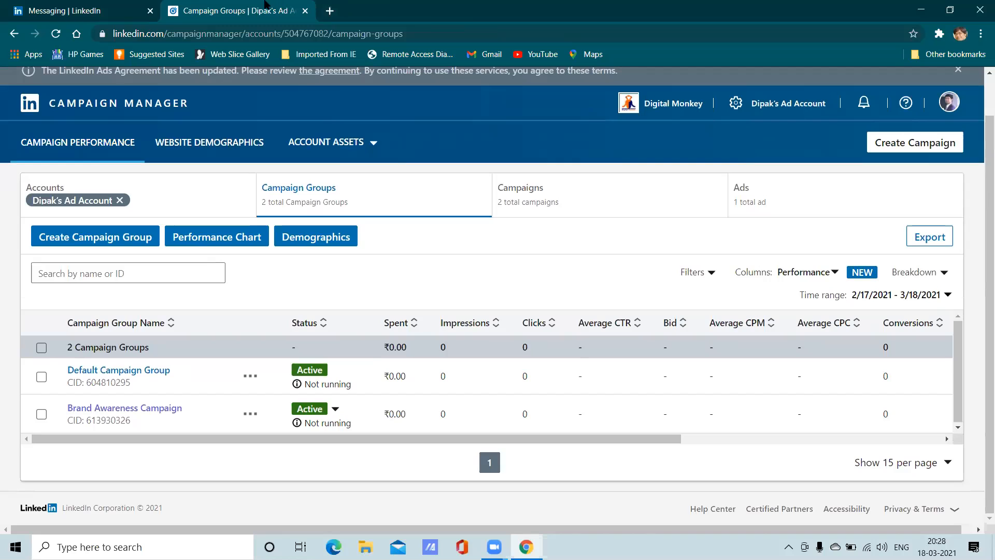
click(819, 105)
click(818, 104)
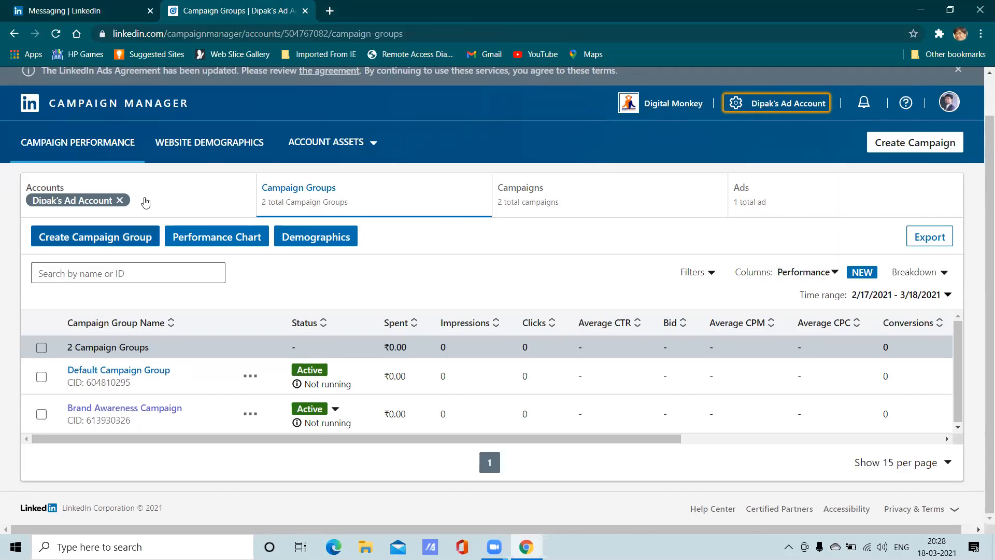
- Open the account's Insight Tag page and try selecting the thedigitalmonkey.in domain, leaving it unselected
click(348, 144)
click(348, 144)
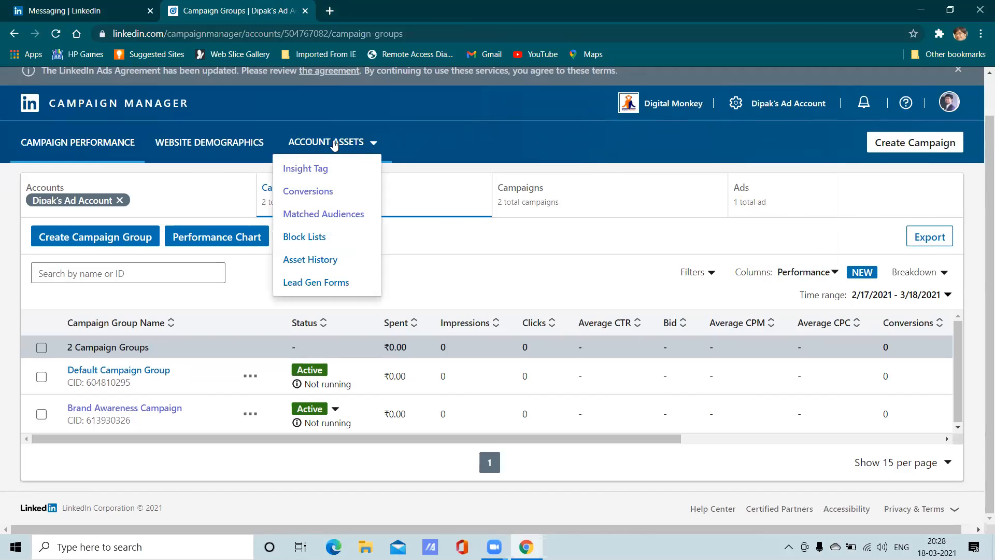
click(296, 173)
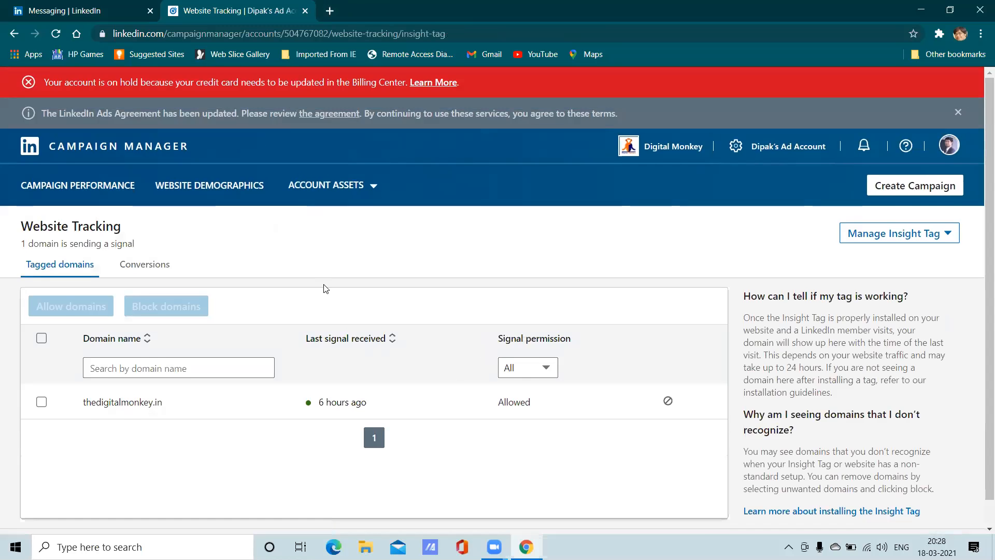
scroll(321, 294, down, 1)
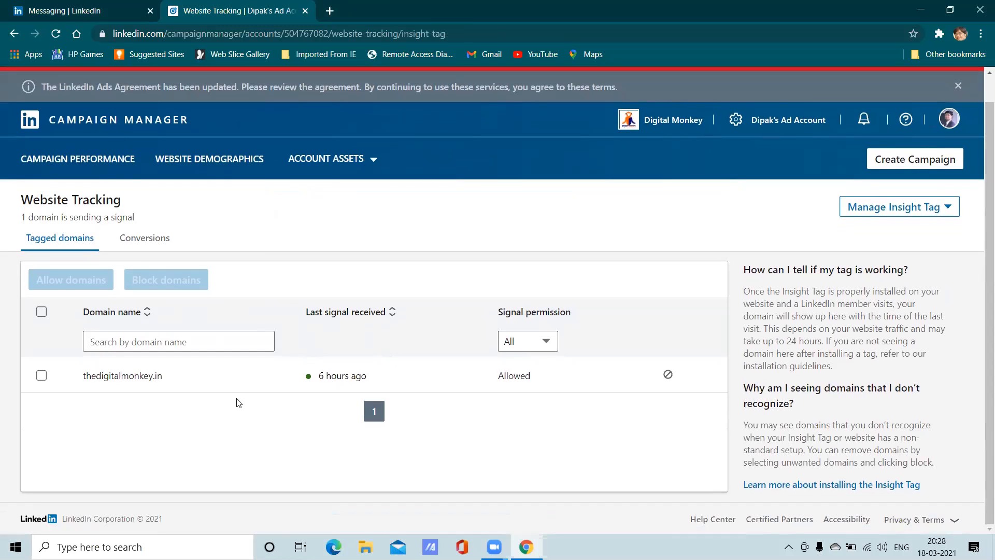
click(41, 375)
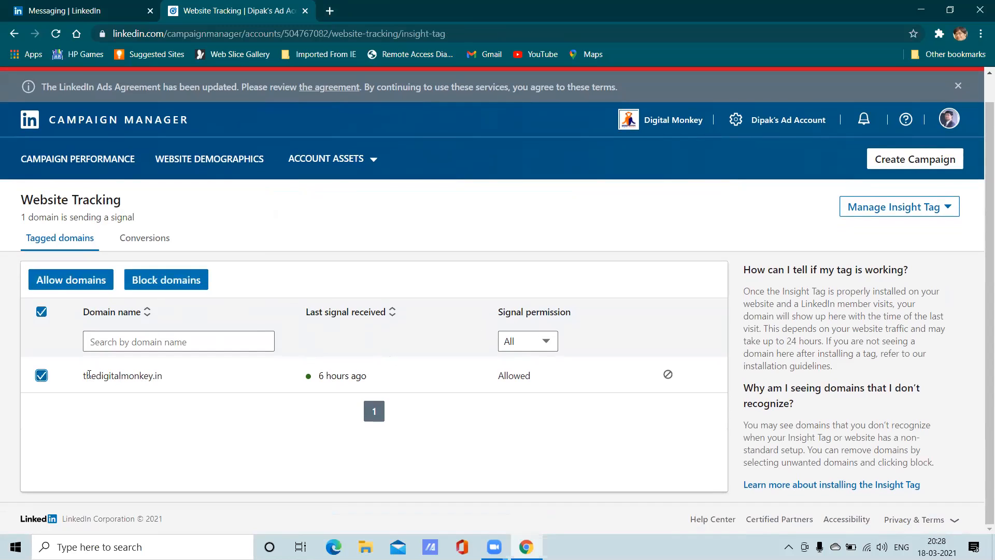
click(43, 375)
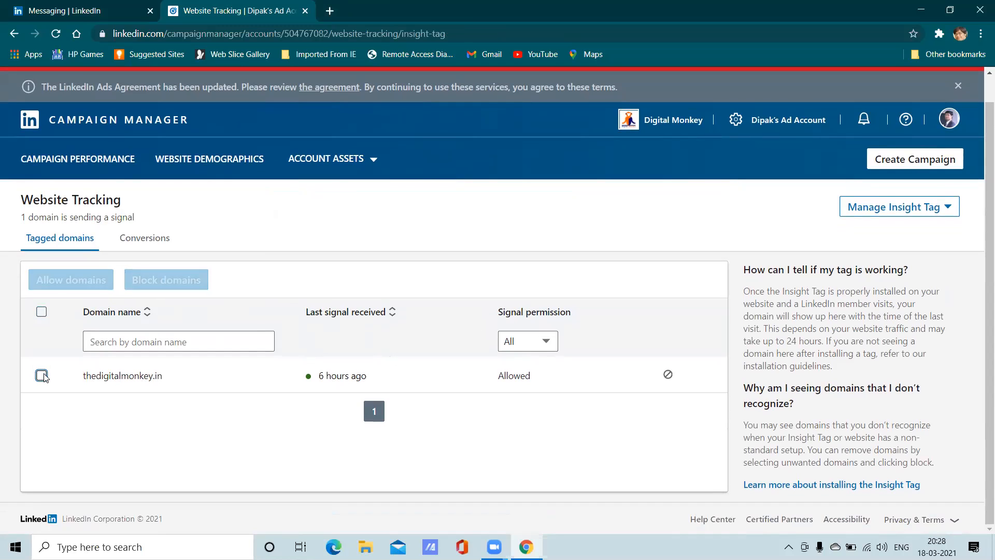
- View the list of website conversions and return to the Insight Tag's tagged domains
click(136, 239)
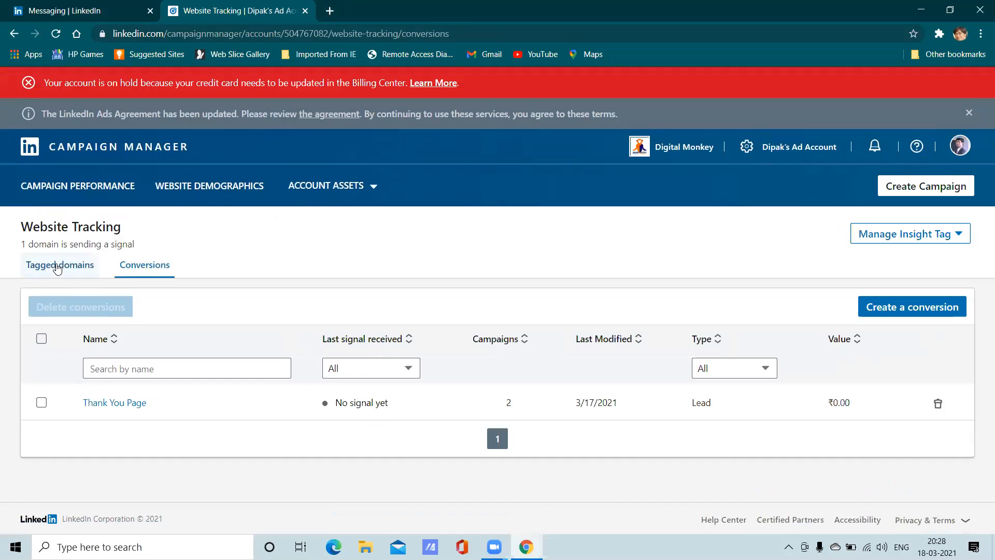
click(52, 265)
click(342, 187)
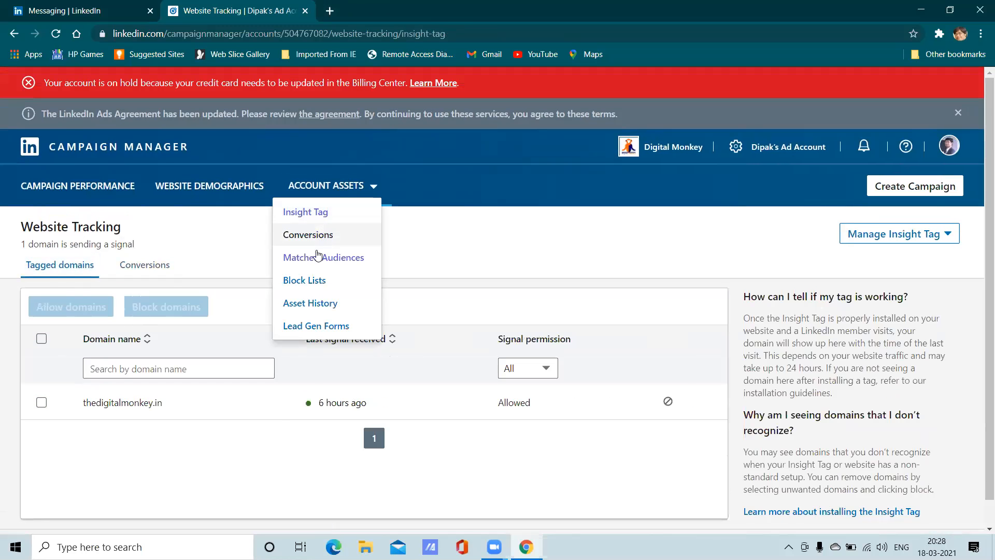
click(306, 211)
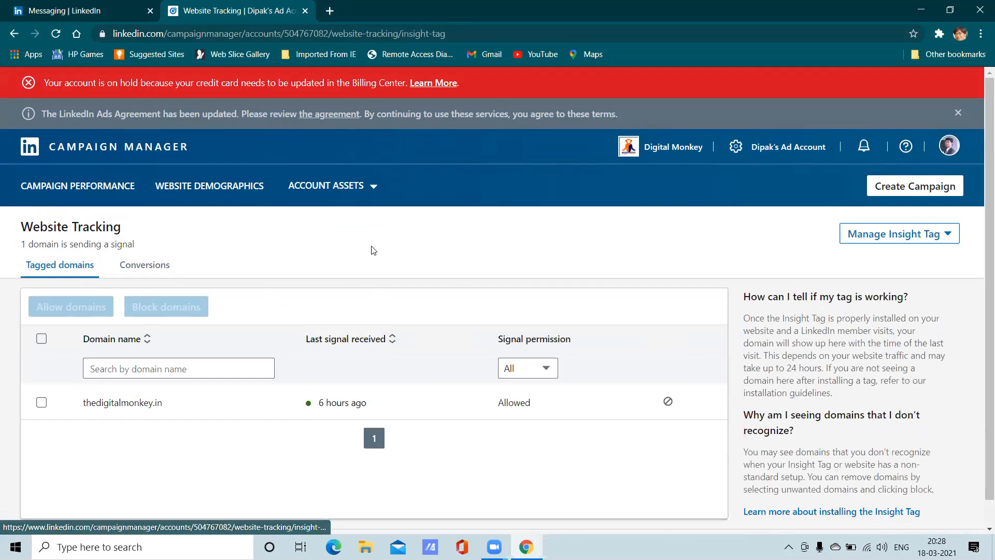
- Show the Insight Tag with its choices for how to install it
scroll(539, 301, down, 2)
click(911, 207)
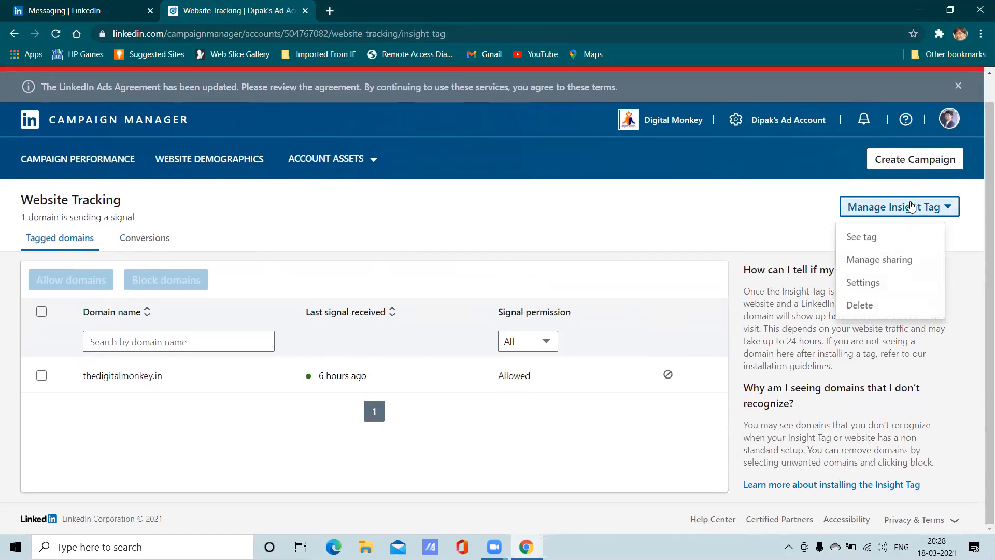
click(863, 239)
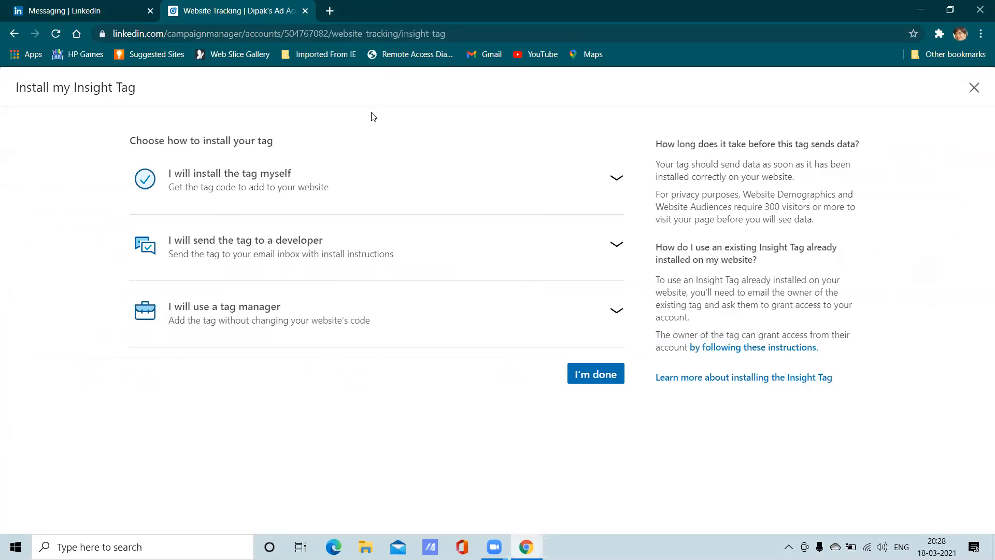
- Search Google for "google tag manager" in a new browser tab
click(329, 11)
click(343, 33)
text(google)
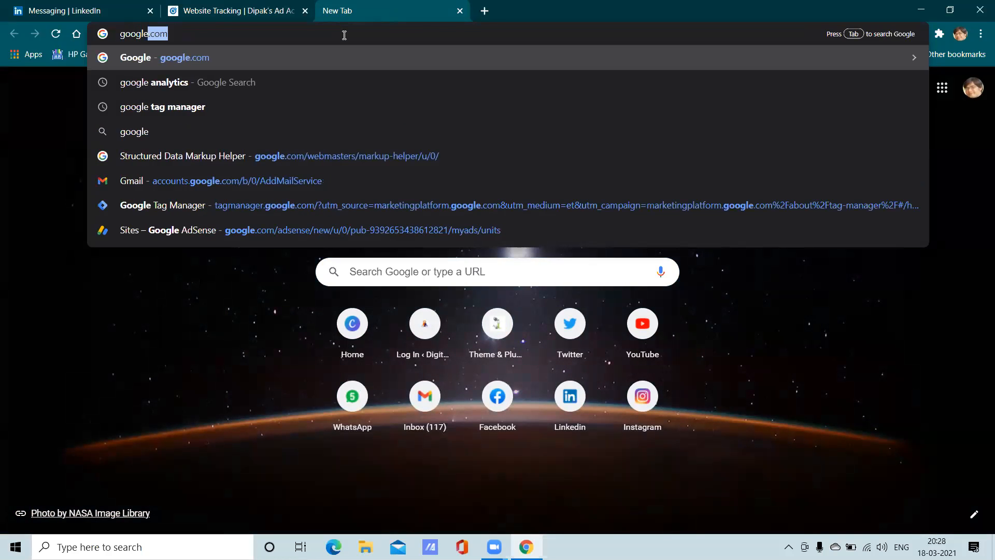
click(239, 111)
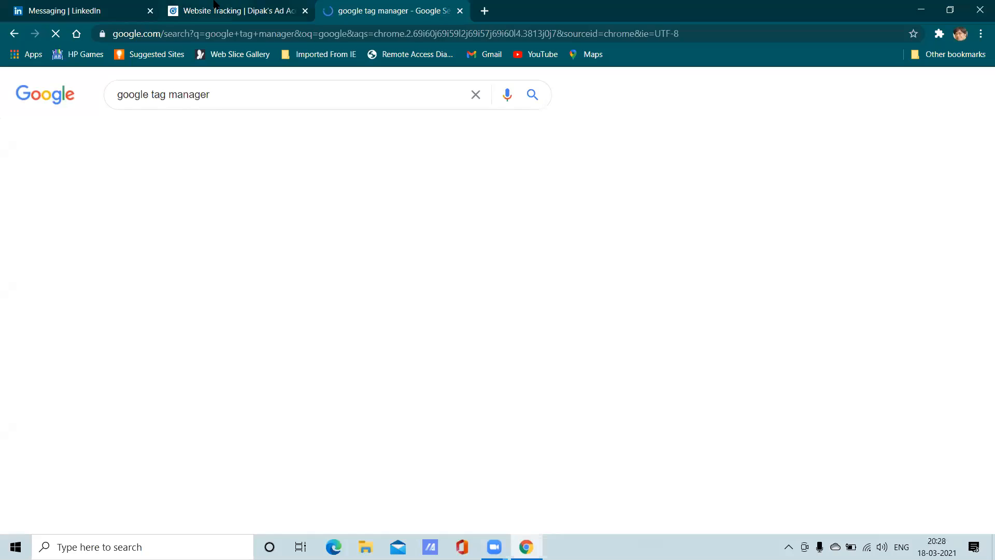
- Return to Campaign Manager and close the Insight Tag installation page
click(214, 4)
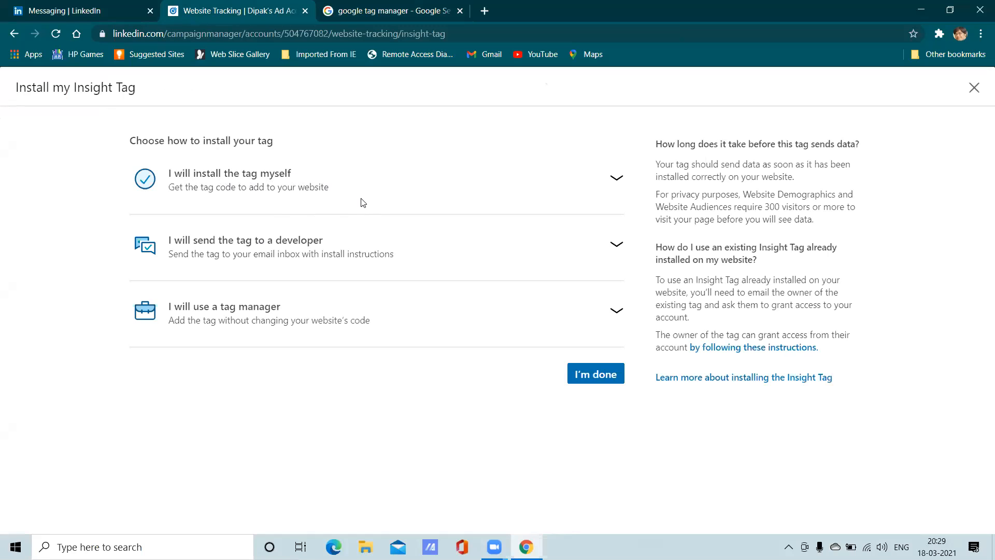
click(78, 10)
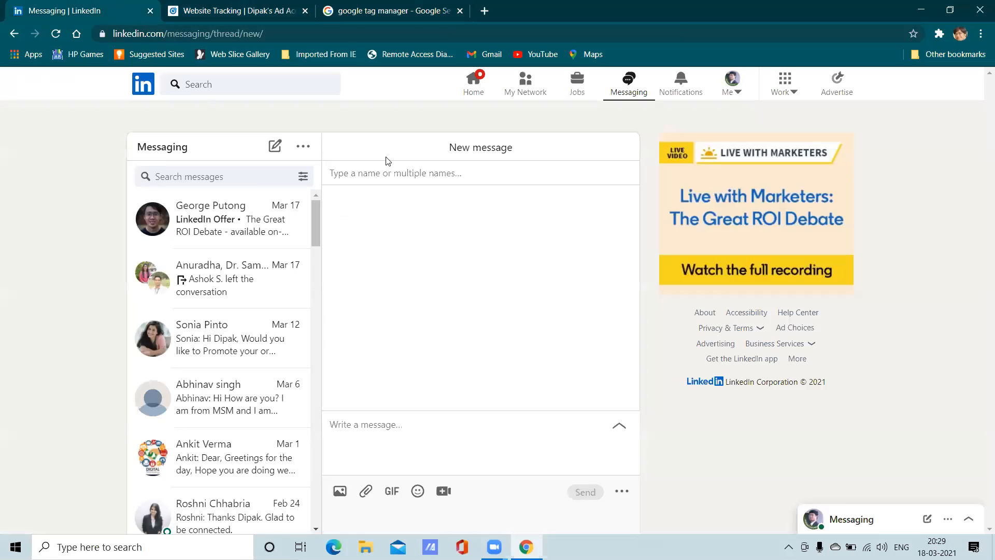
click(240, 5)
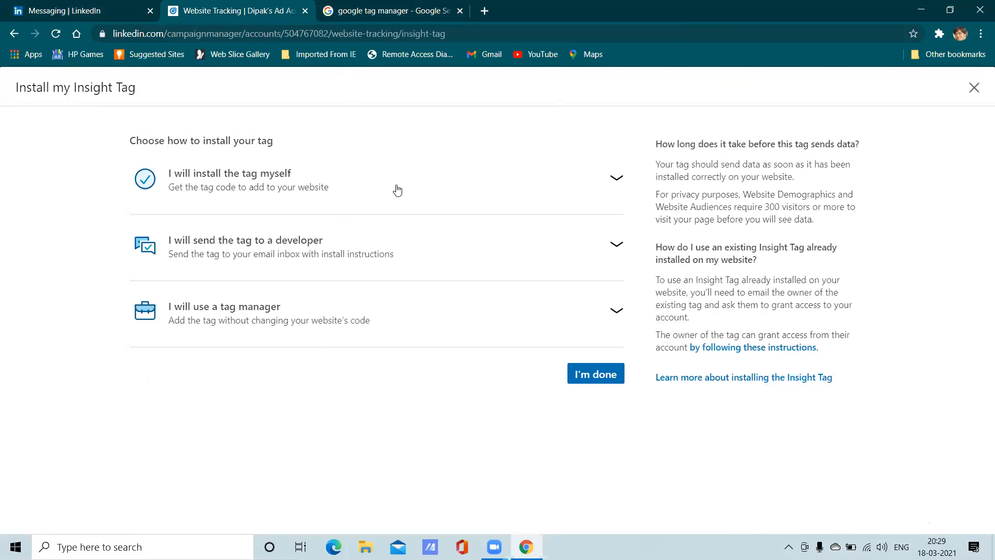
click(973, 88)
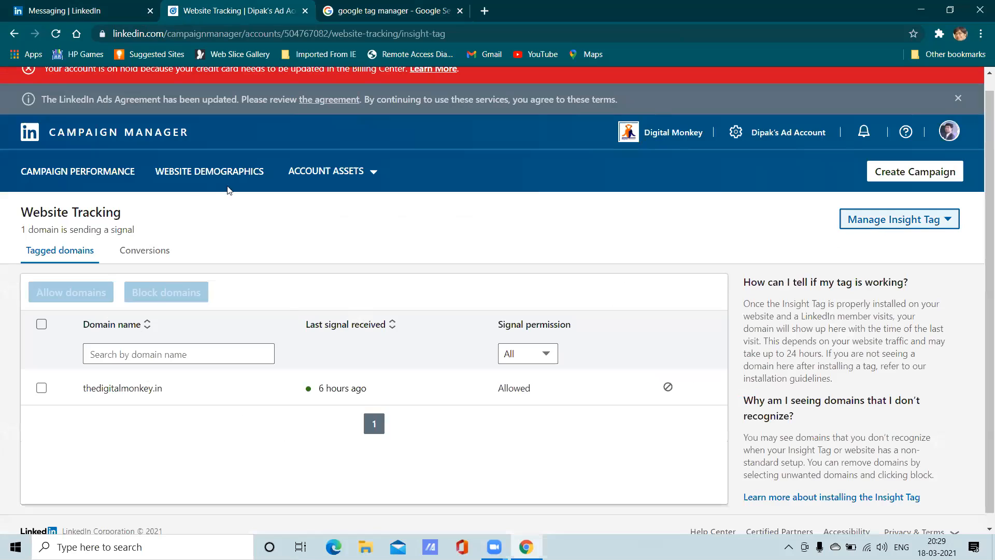
- Reopen the Insight Tag's installation choices and copy the tag code offered for installing it yourself
click(326, 171)
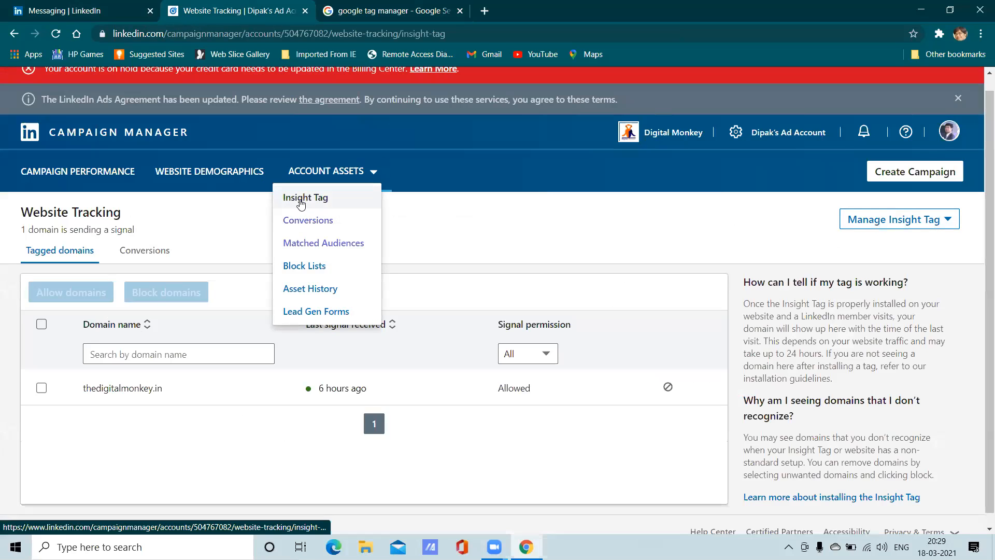
click(301, 202)
click(889, 220)
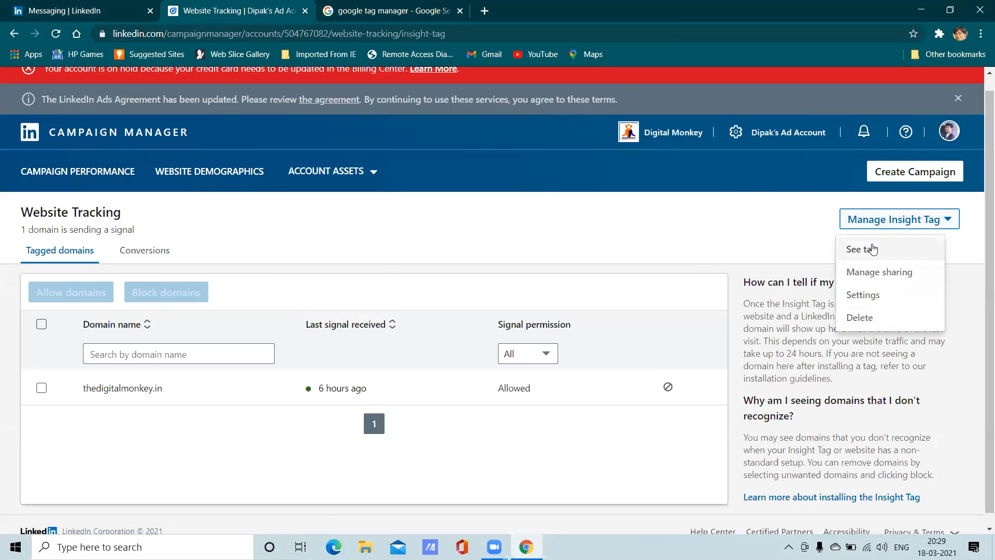
click(870, 251)
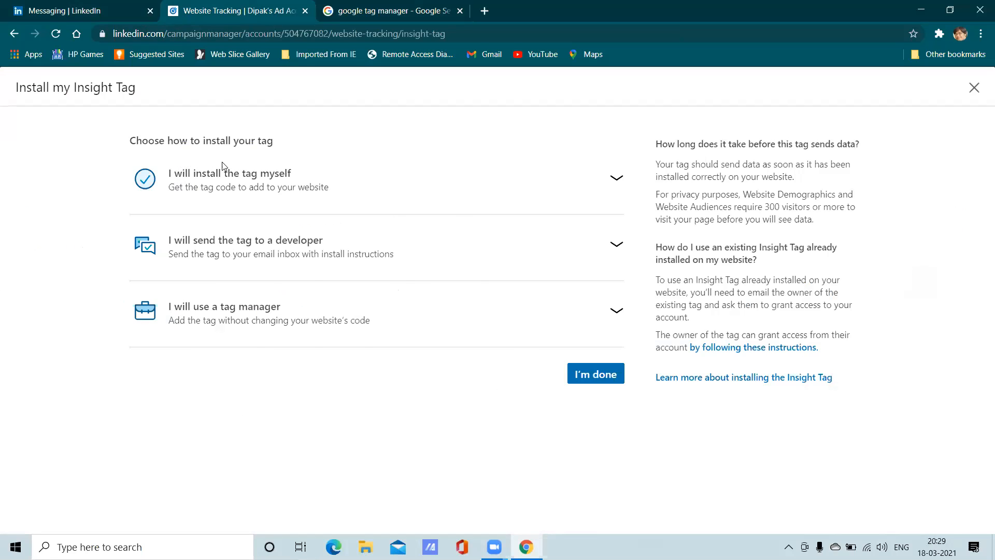
click(338, 187)
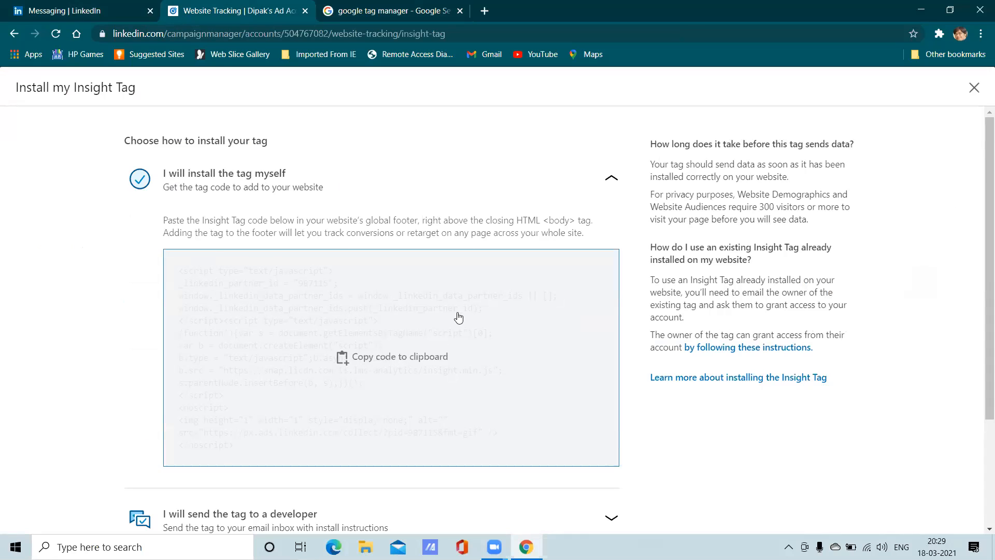
click(363, 358)
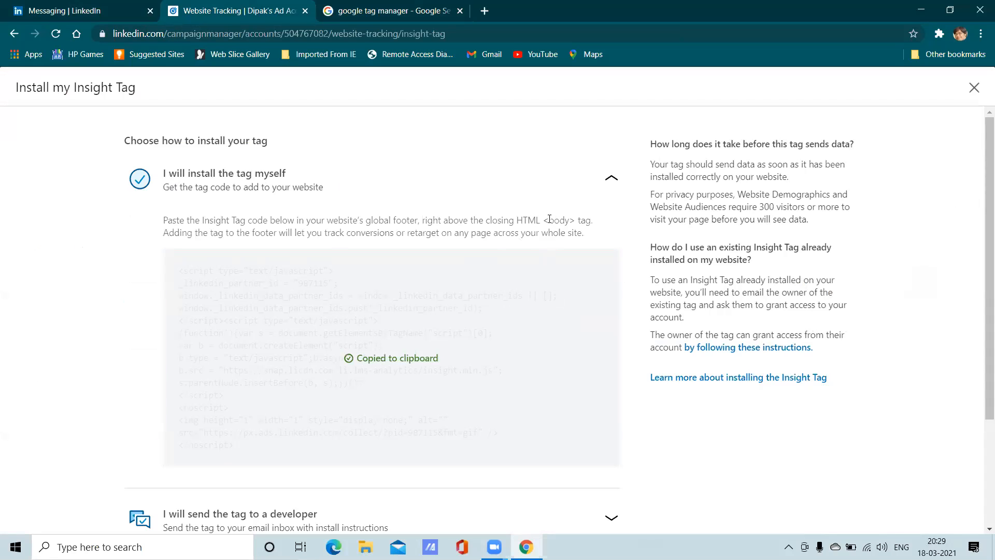
- Review the instruction on placing the code near the <body> tag, the Insight Tag script and the other installation methods
drag(550, 220, 585, 216)
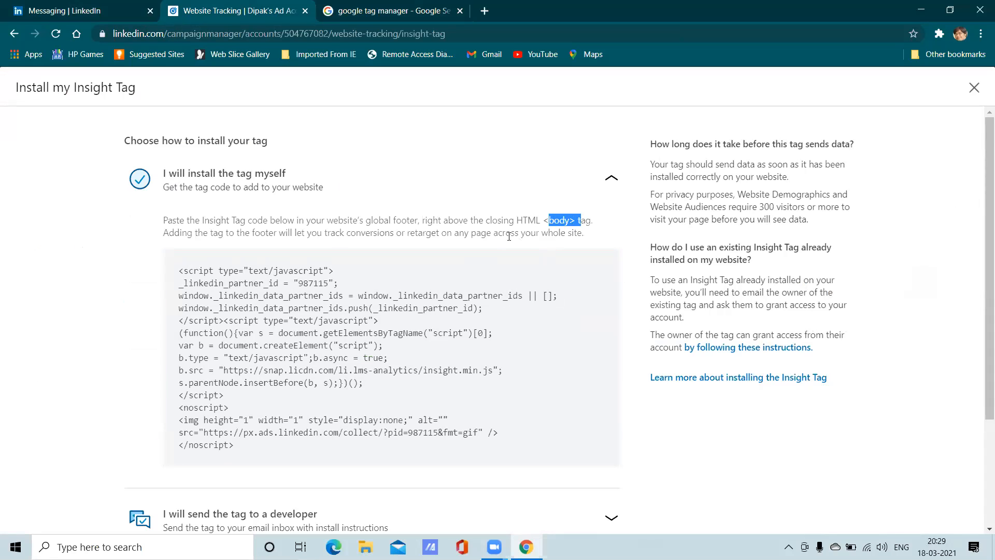
click(147, 250)
scroll(150, 273, down, 3)
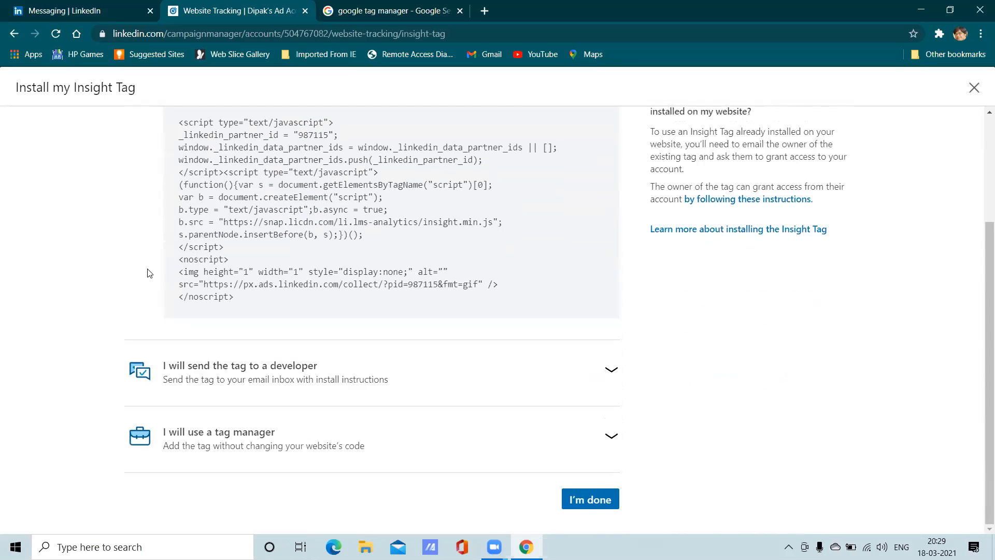
scroll(150, 271, up, 2)
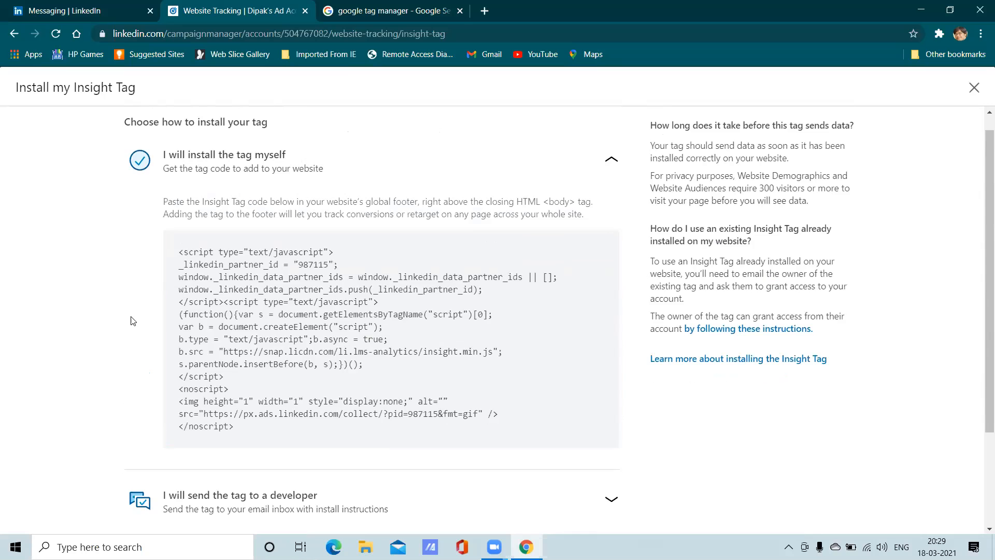
scroll(130, 312, down, 3)
scroll(124, 306, up, 2)
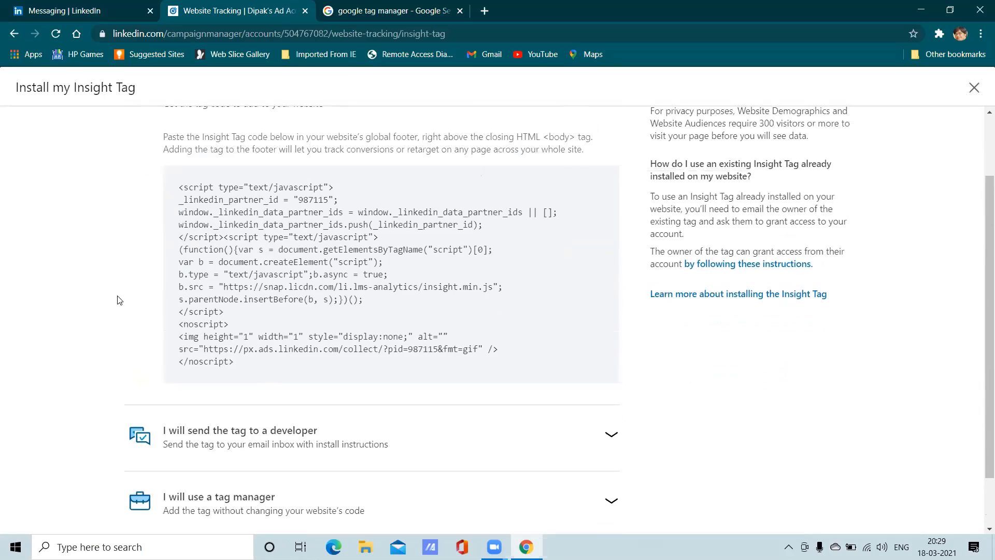
- Look past the self-install code and expand the option for sending the Insight Tag to a developer
mouse_move(291, 376)
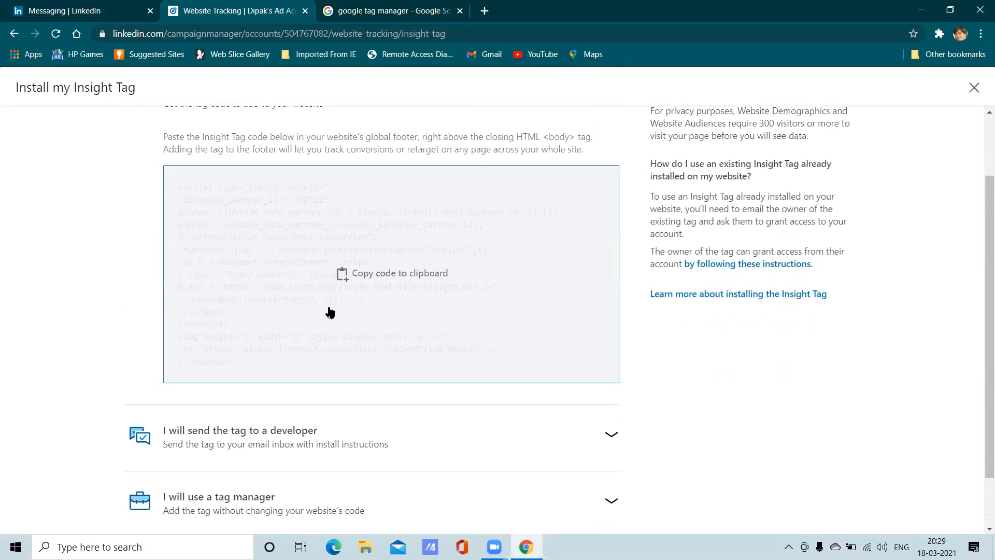
scroll(138, 382, down, 1)
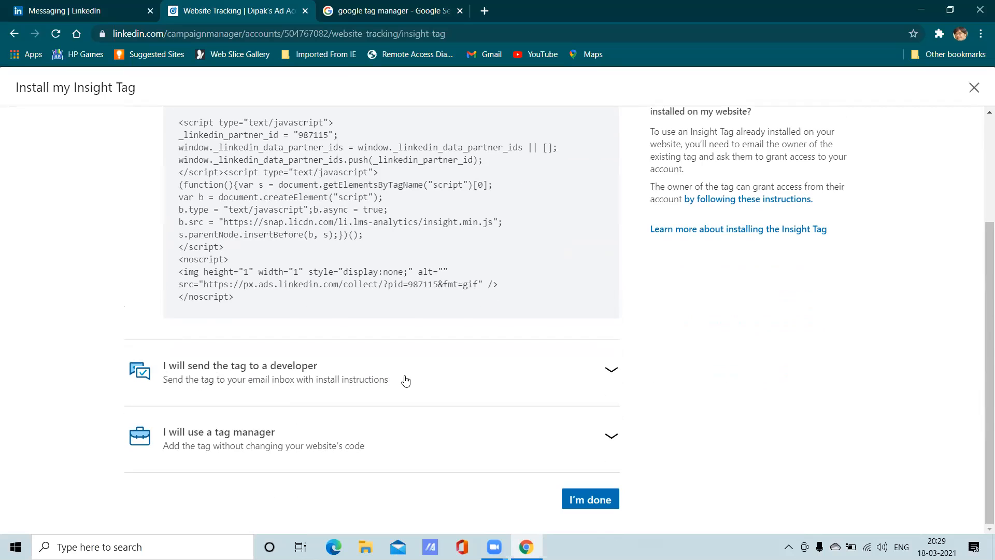
click(426, 382)
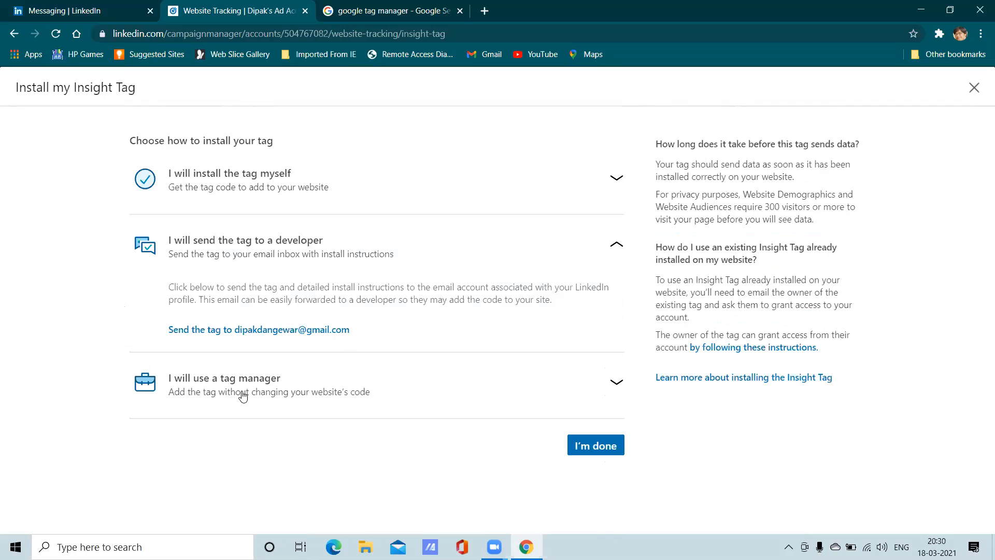
- Expand the tag manager installation option and examine the partner ID and the linked tag managers
click(408, 392)
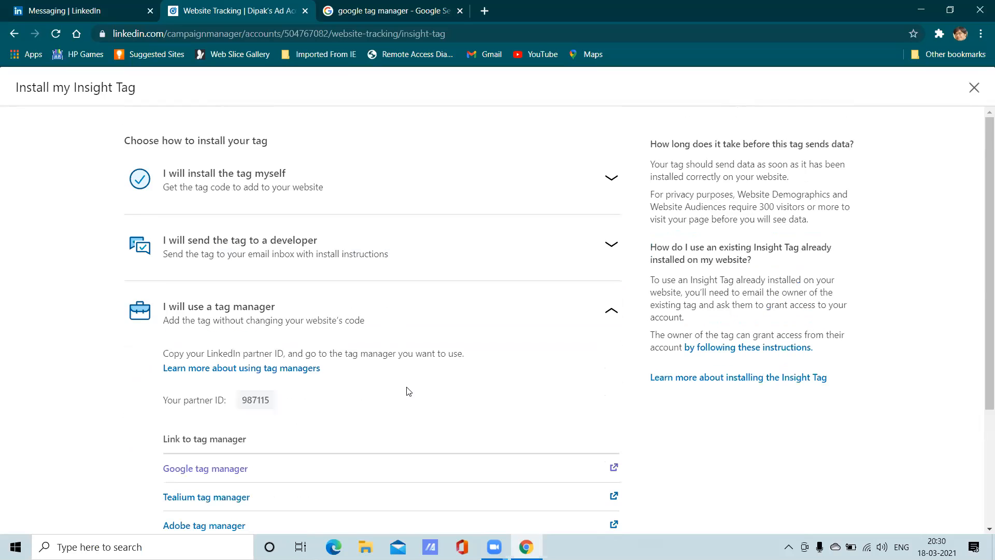
scroll(231, 374, down, 3)
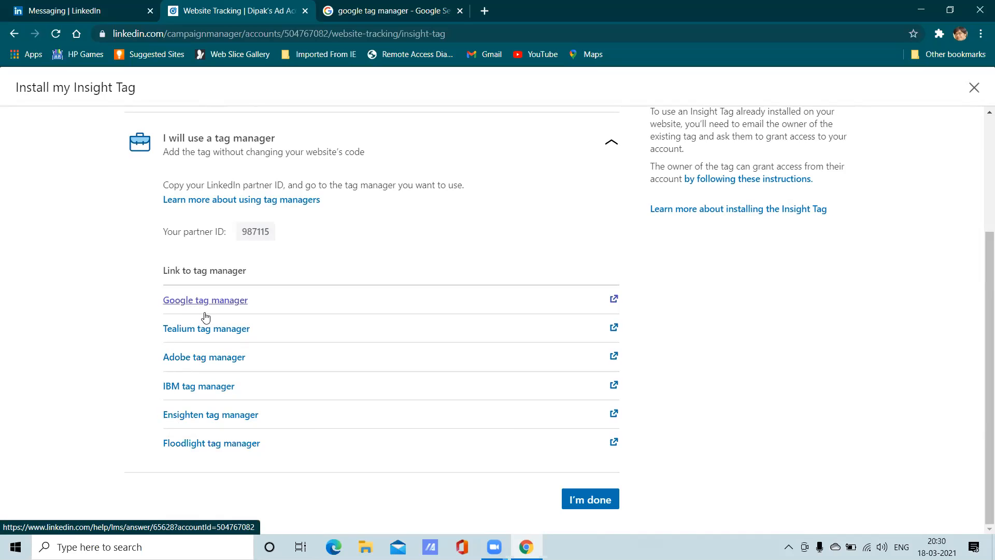
scroll(206, 313, up, 1)
scroll(201, 314, down, 1)
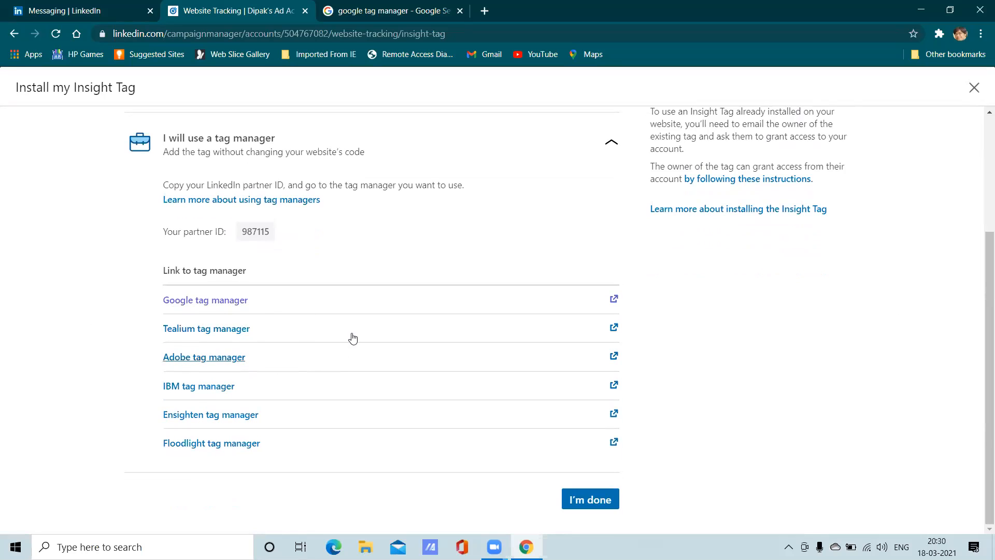
scroll(171, 306, up, 3)
scroll(173, 308, down, 3)
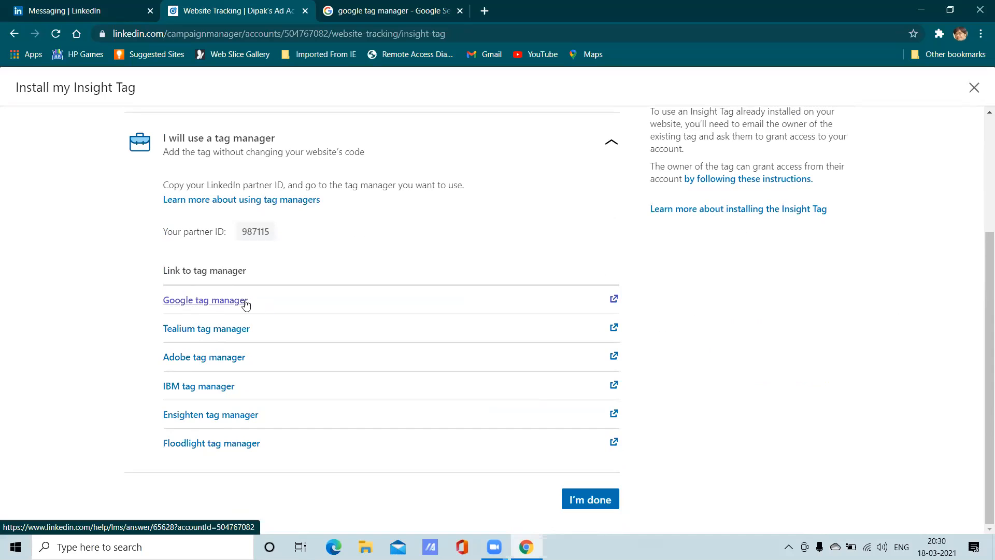
click(394, 7)
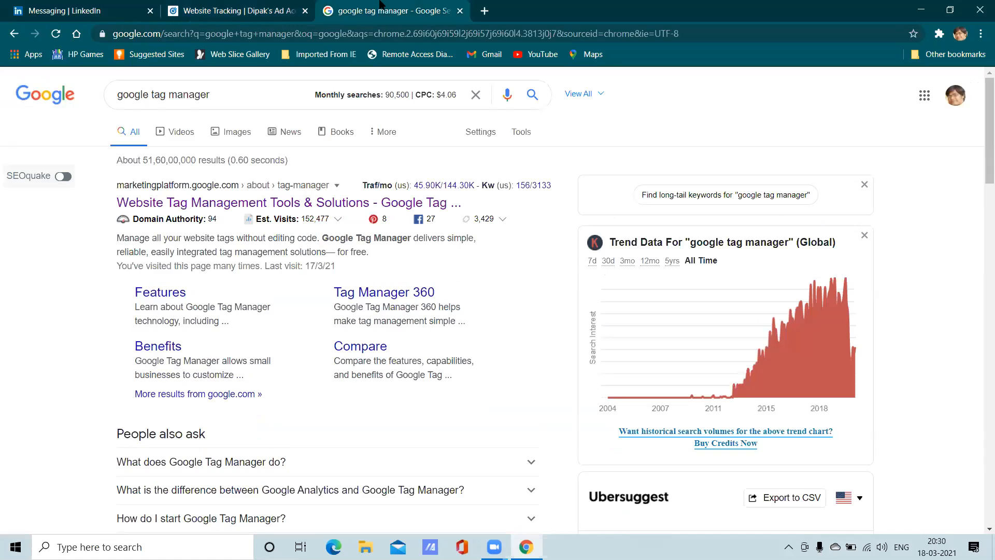
click(311, 202)
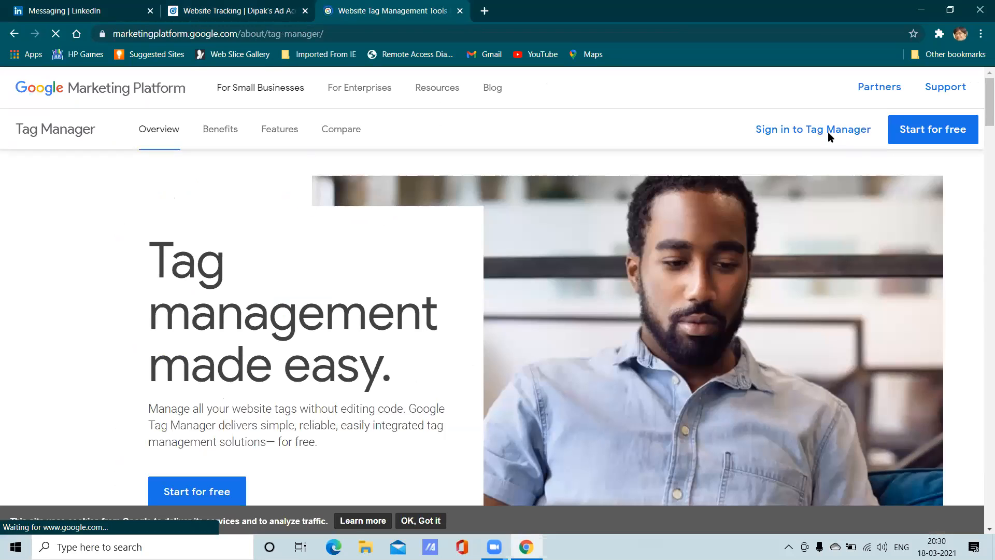
click(826, 131)
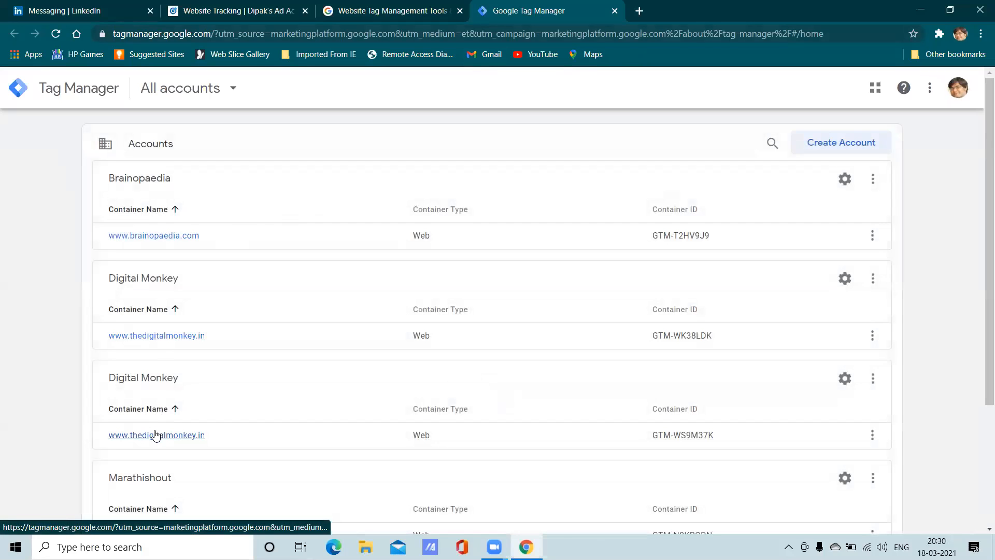
click(158, 341)
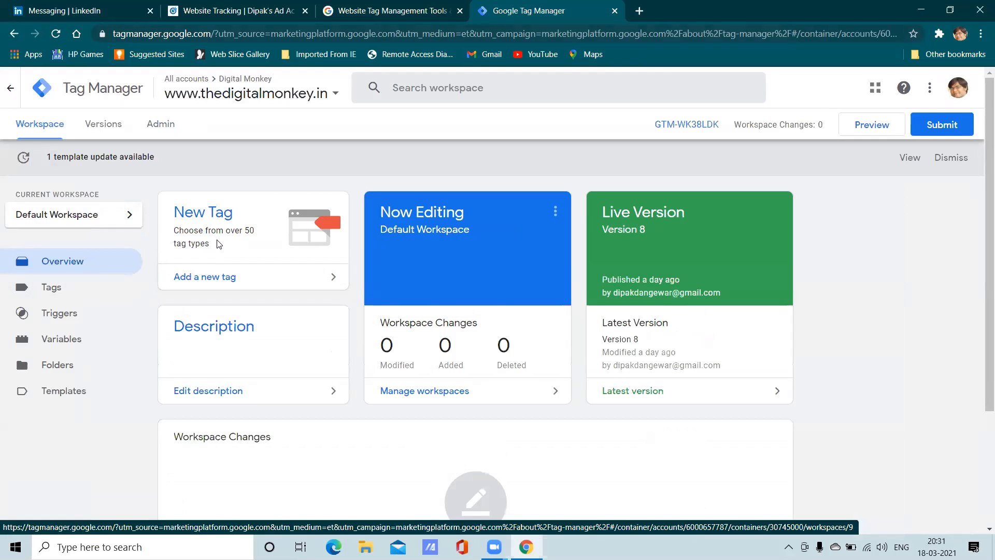
- Start a new tag in the container and name it "Linkedin Insight Tag"
click(231, 277)
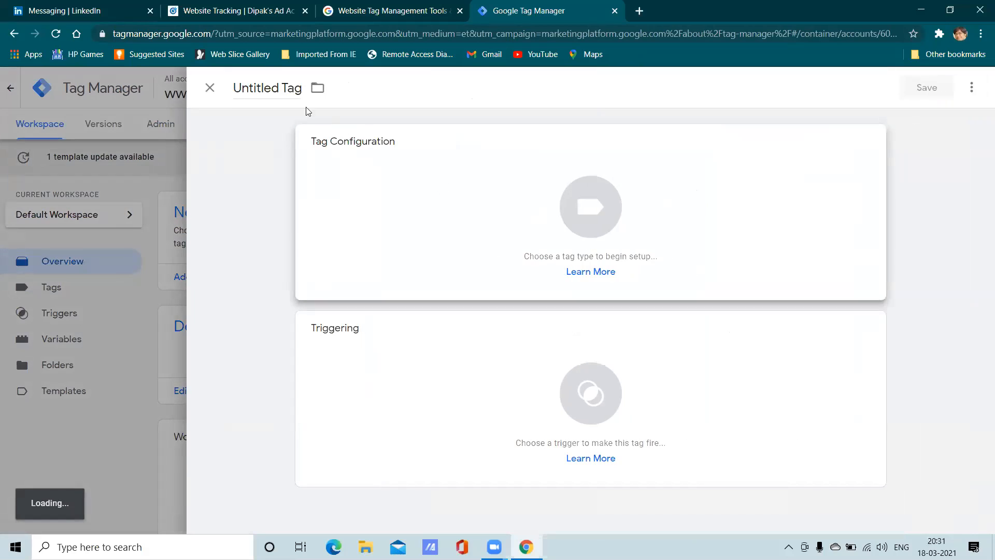
double_click(278, 89)
text(Linkedi)
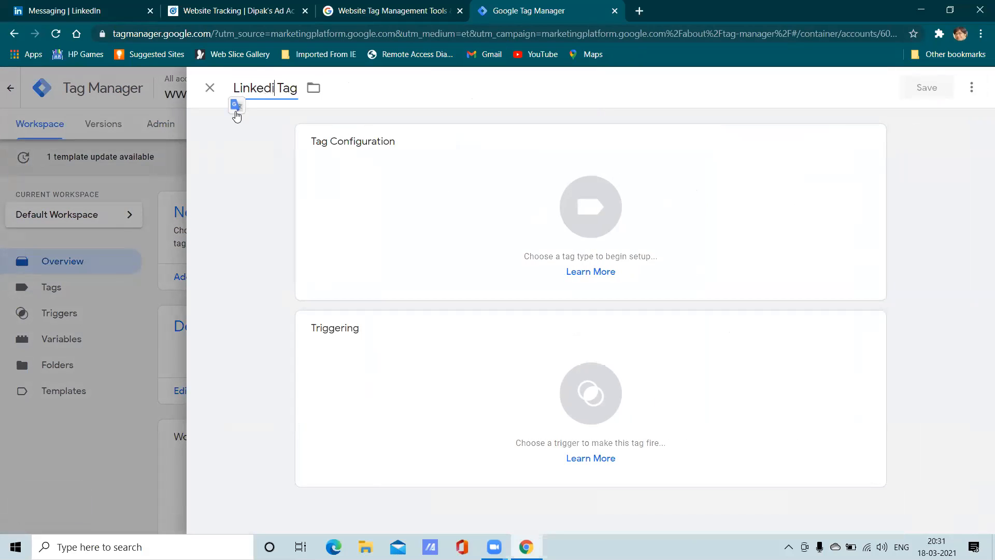
text(n Insi)
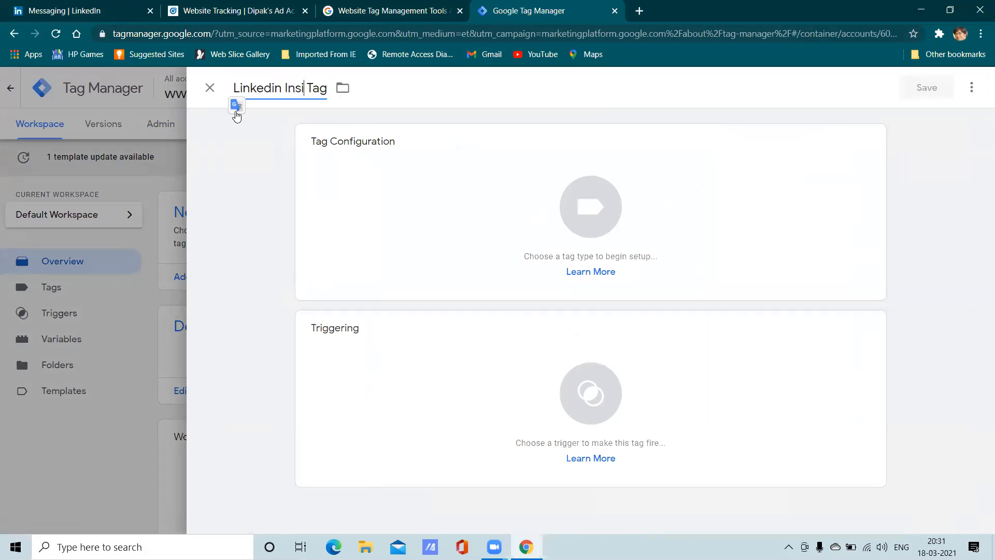
text(ght)
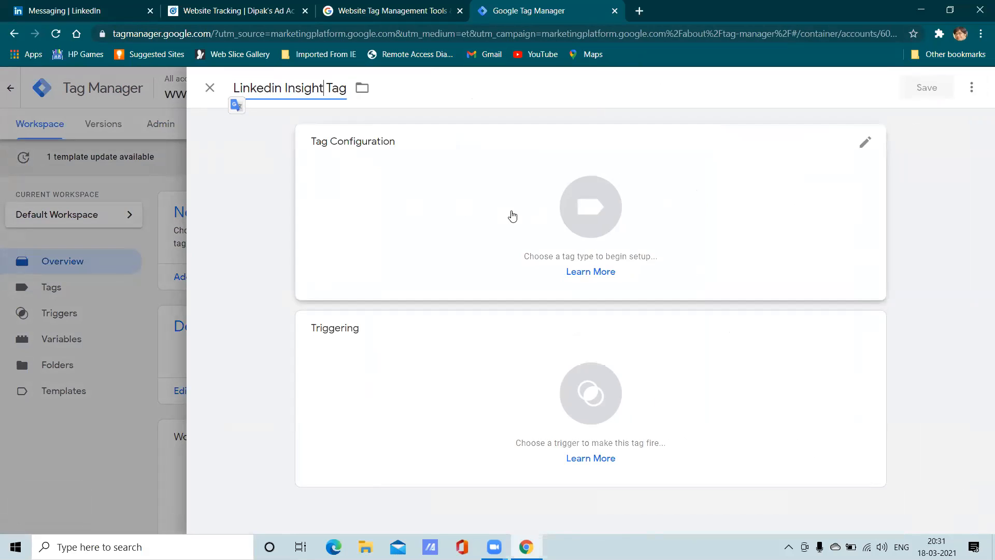
- Choose LinkedIn Insight as the tag type for the new tag
click(589, 216)
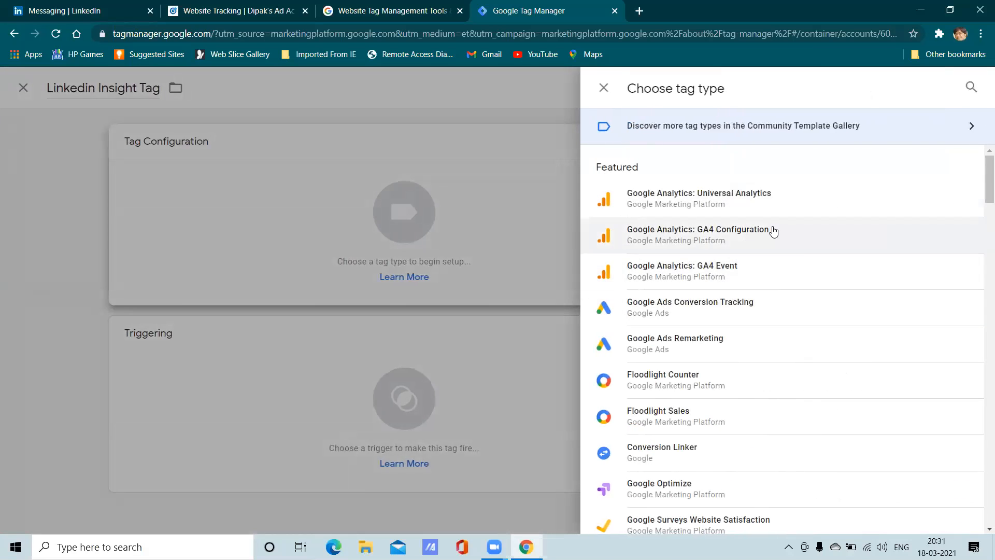
scroll(804, 280, down, 6)
scroll(813, 256, down, 18)
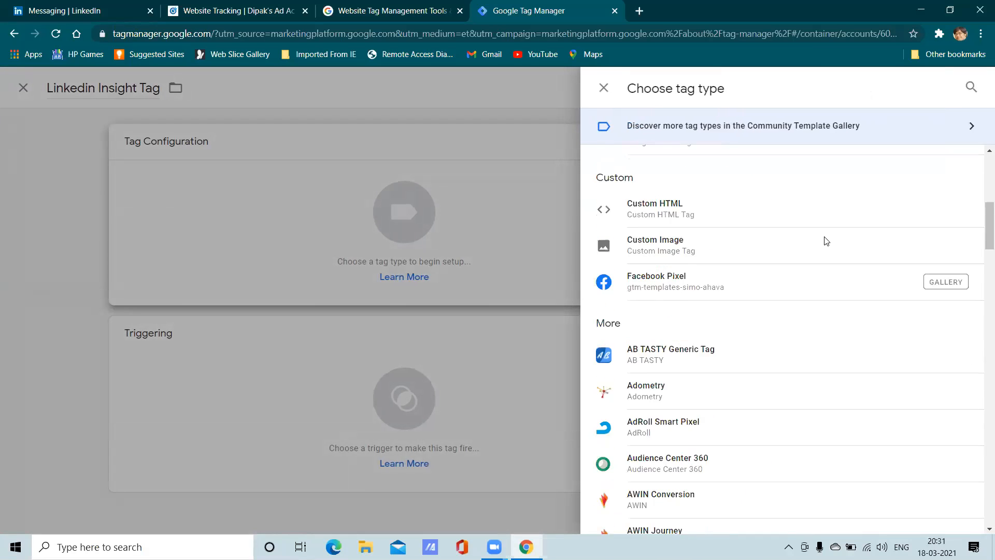
scroll(825, 239, down, 4)
scroll(825, 241, up, 3)
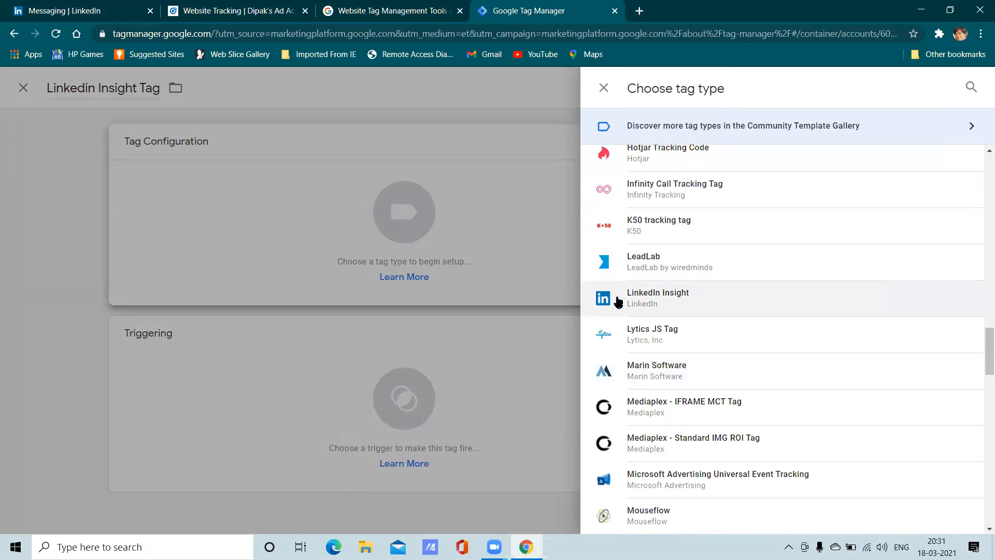
click(662, 300)
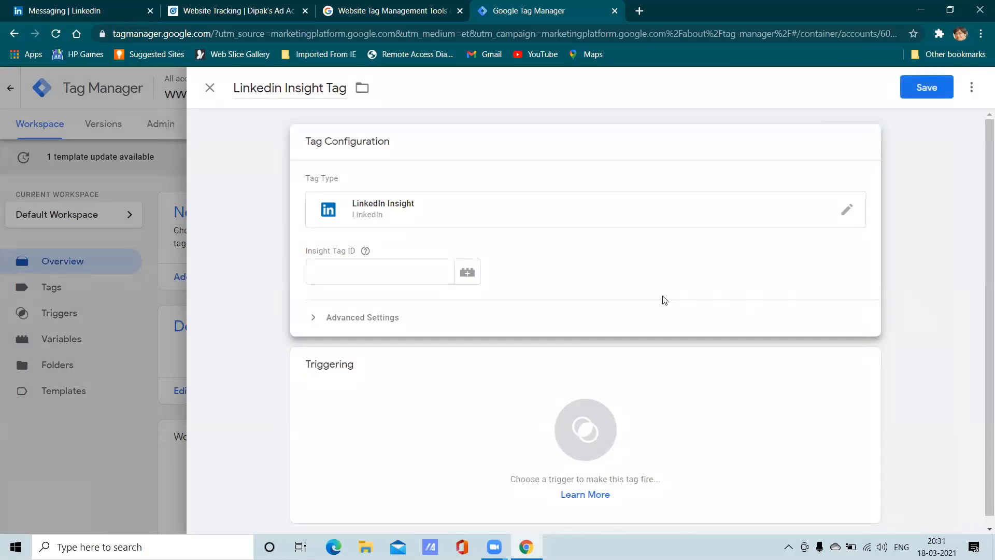
- Copy the partner ID from Campaign Manager and paste it as the Insight Tag ID of the new tag
click(325, 276)
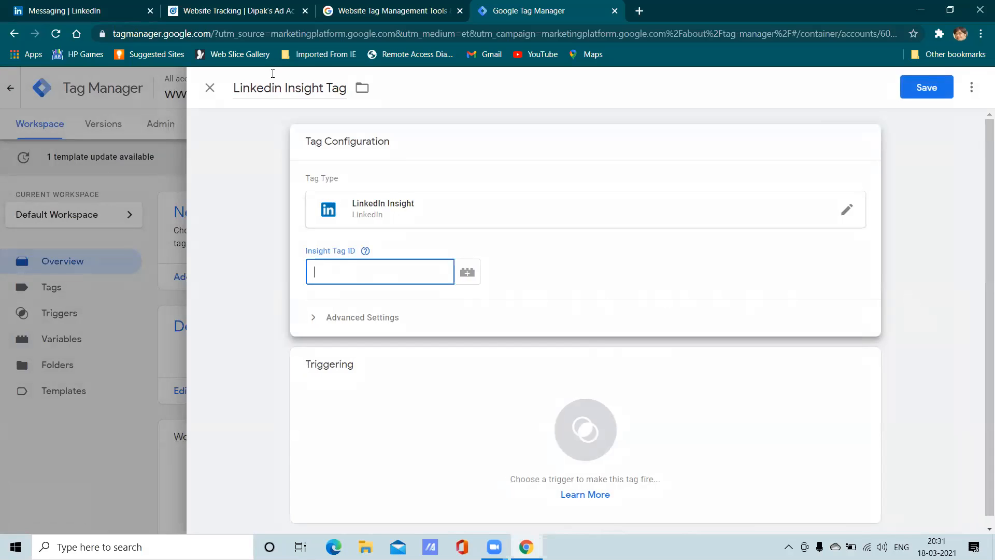
click(249, 5)
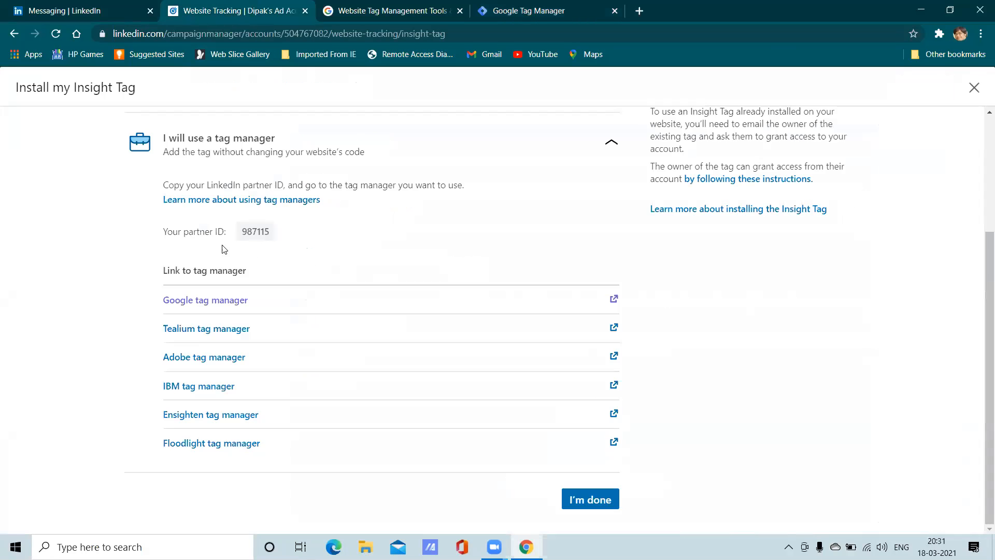
click(255, 232)
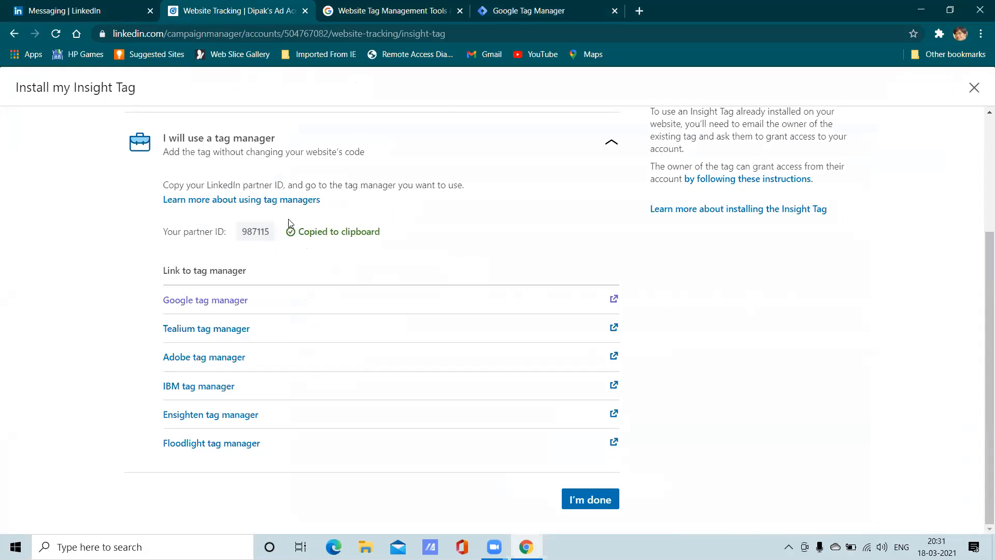
click(548, 13)
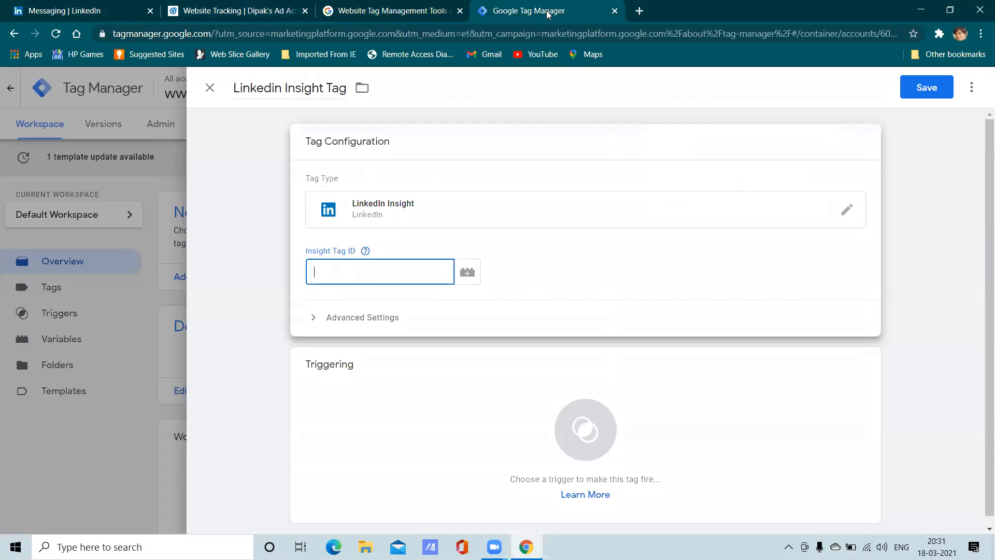
right_click(385, 269)
click(421, 368)
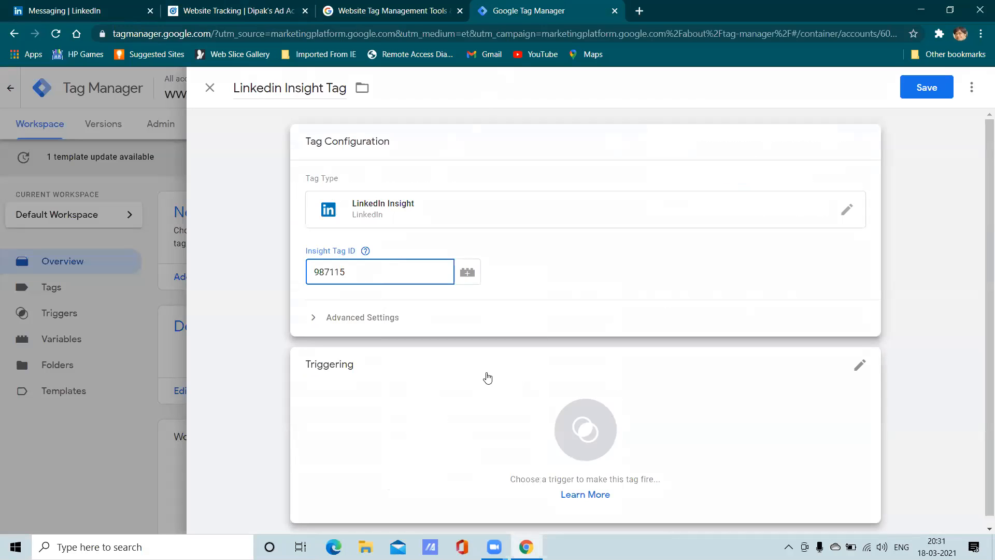
- View the triggers available for the new tag, such as All Pages, and discard the unsaved tag
click(573, 429)
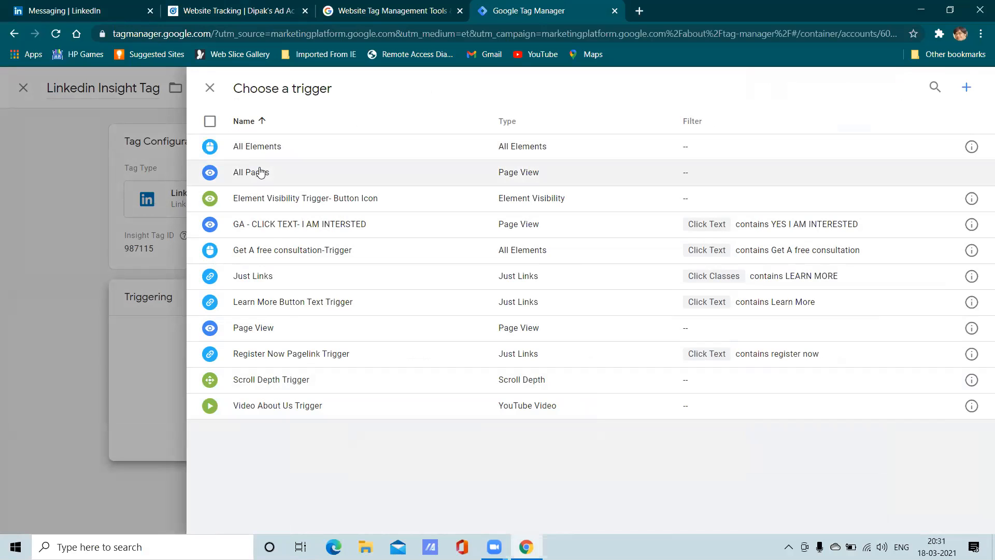
click(209, 89)
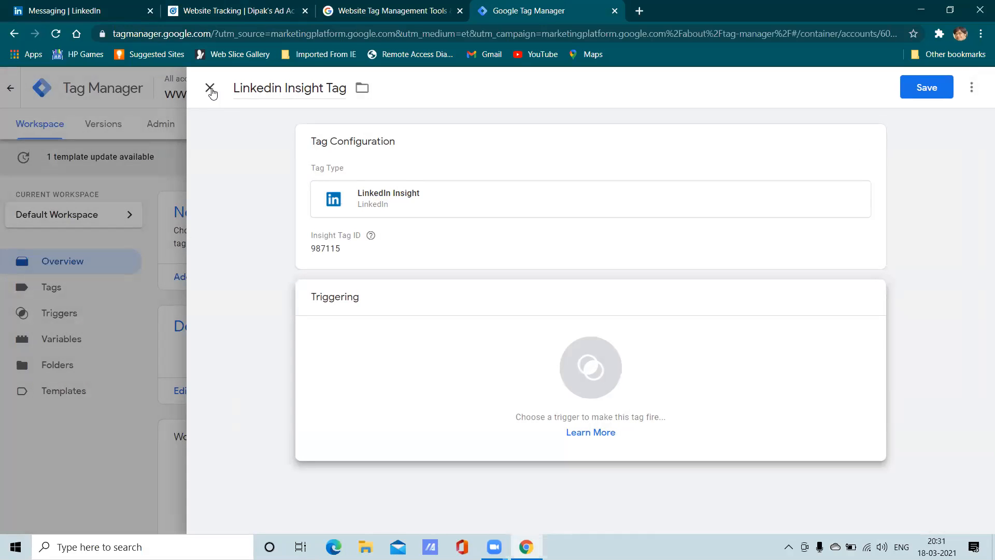
click(210, 89)
click(612, 250)
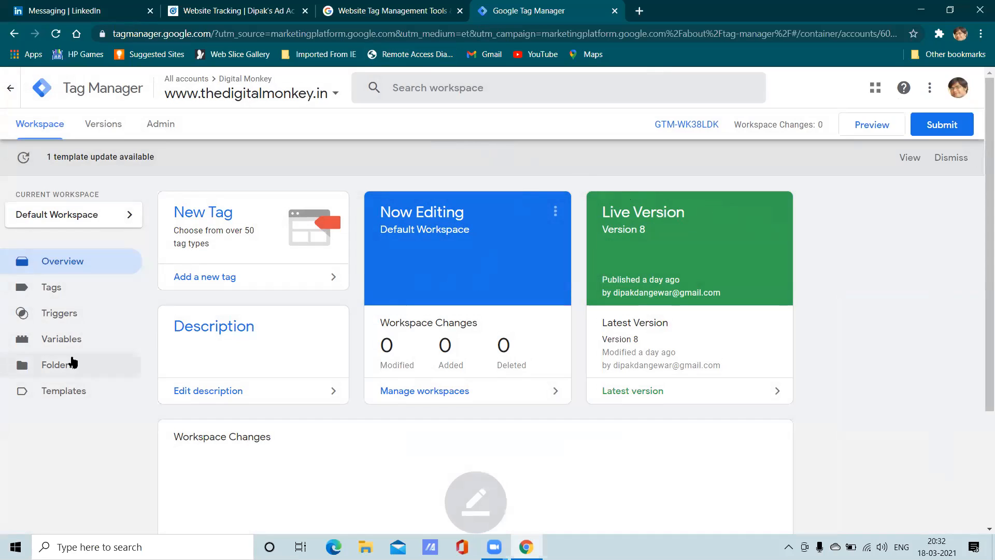
- Find the existing Linkedin Insight Tag in the container's tag list and inspect its configuration and firing trigger
click(56, 288)
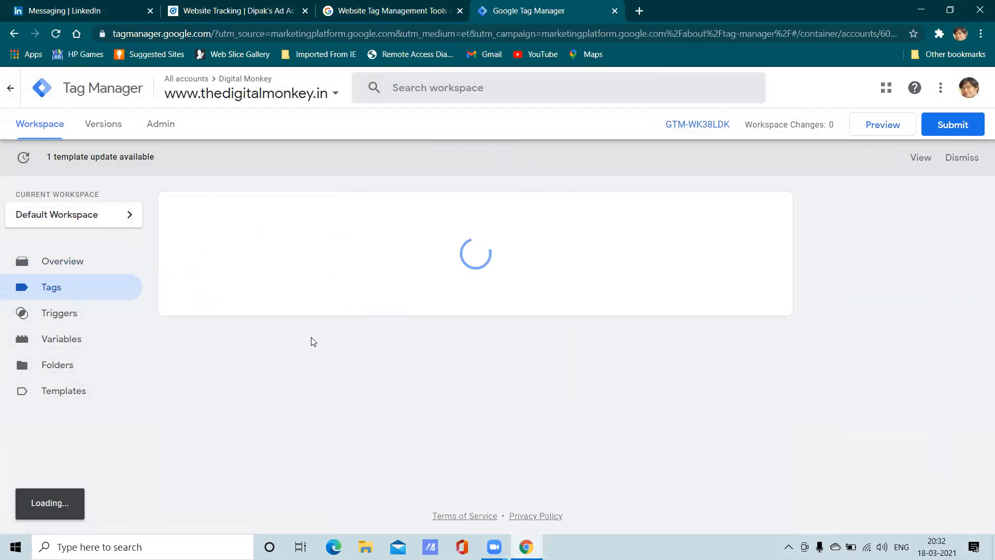
scroll(306, 329, down, 1)
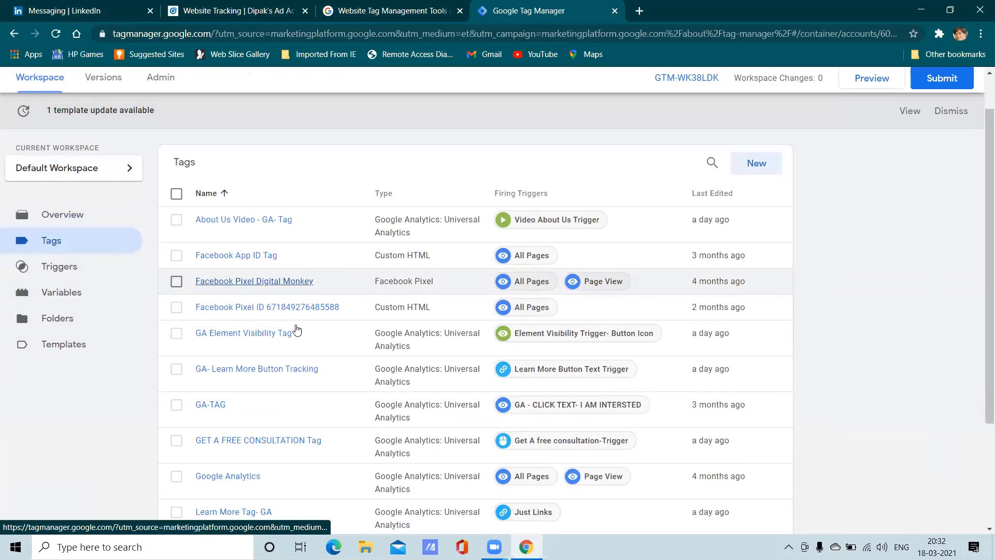
scroll(297, 329, down, 3)
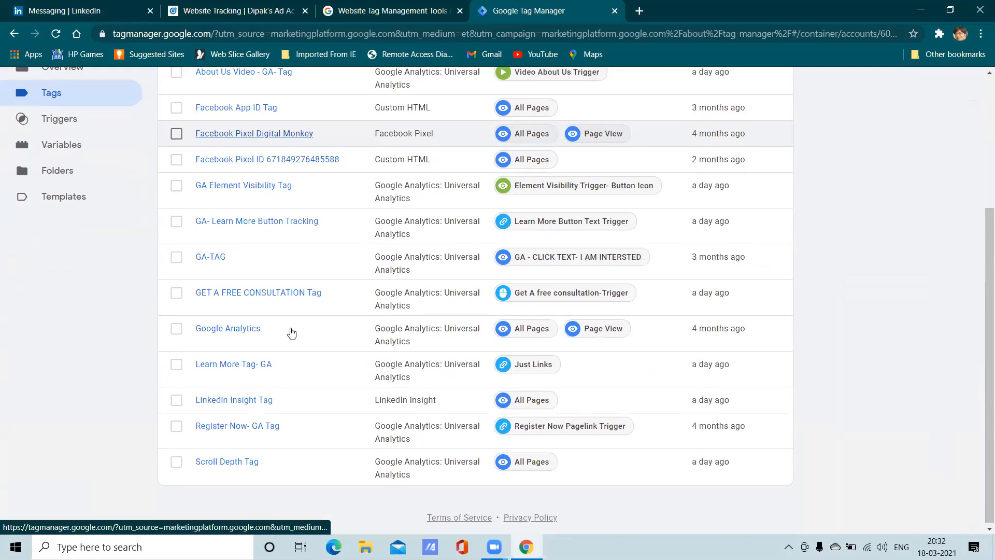
click(231, 406)
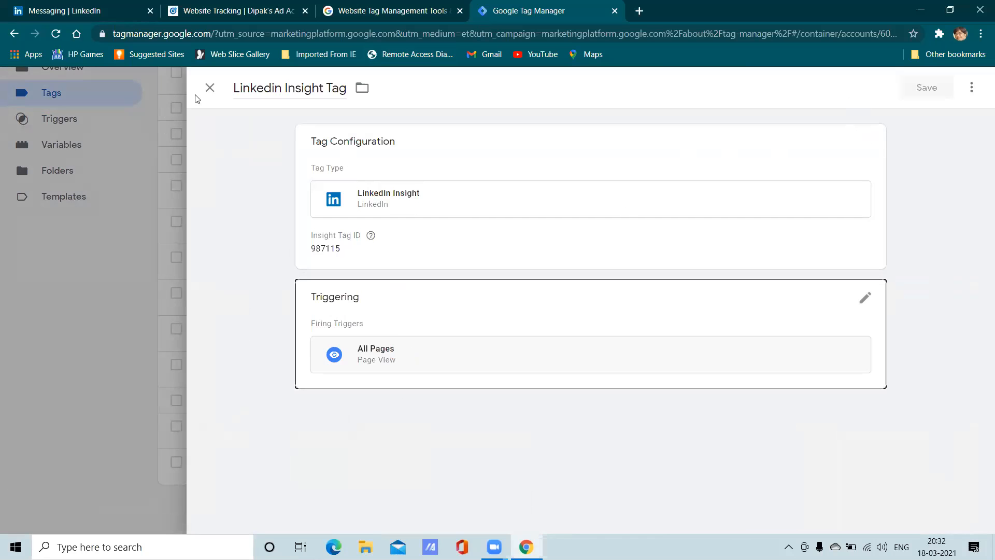
click(210, 88)
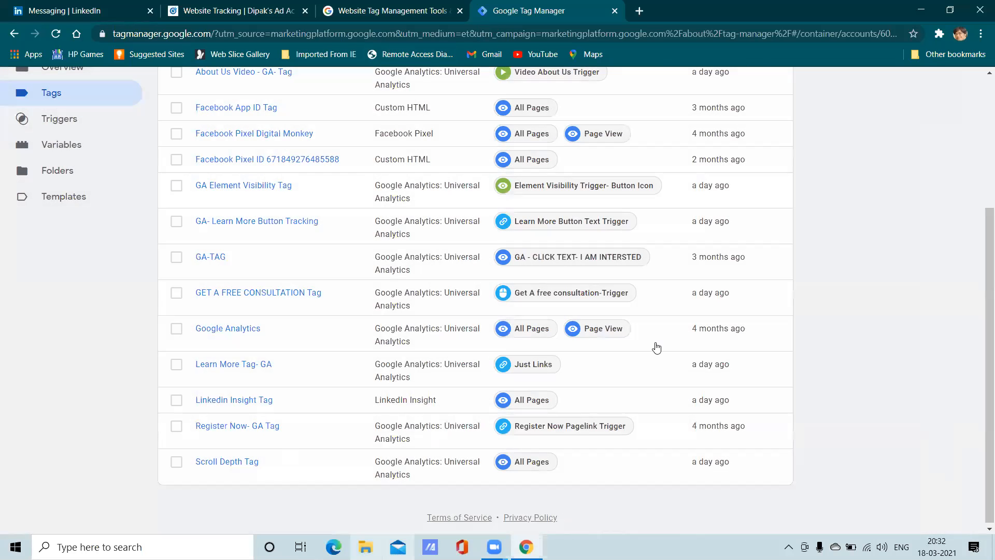
scroll(888, 140, up, 3)
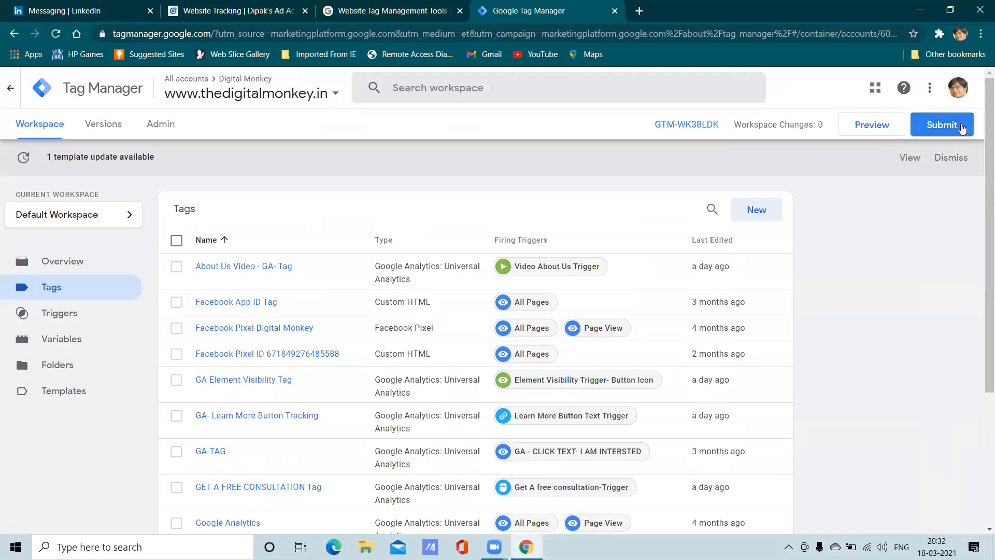
- Return to Campaign Manager, close the Insight Tag installation page and view the tagged domains
click(244, 11)
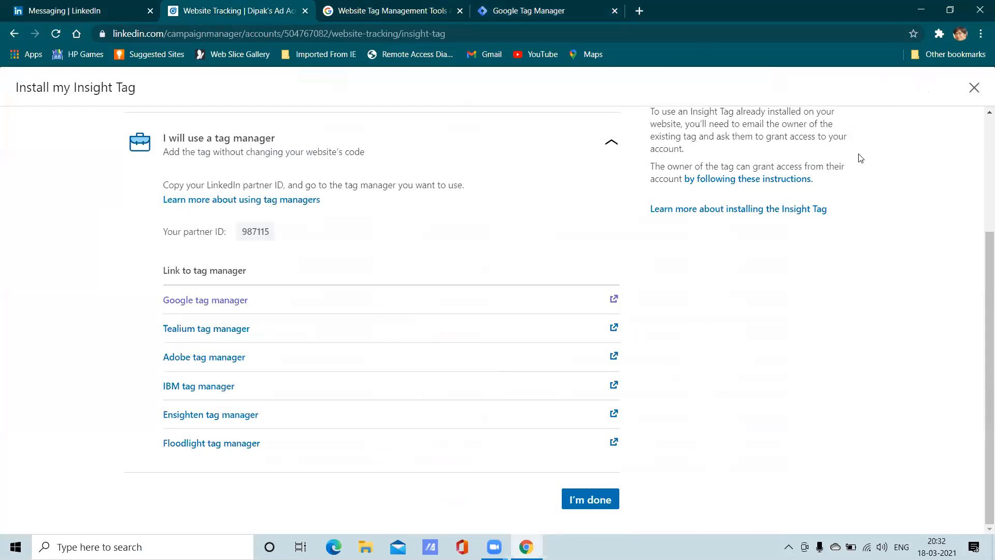
click(971, 90)
scroll(481, 336, down, 1)
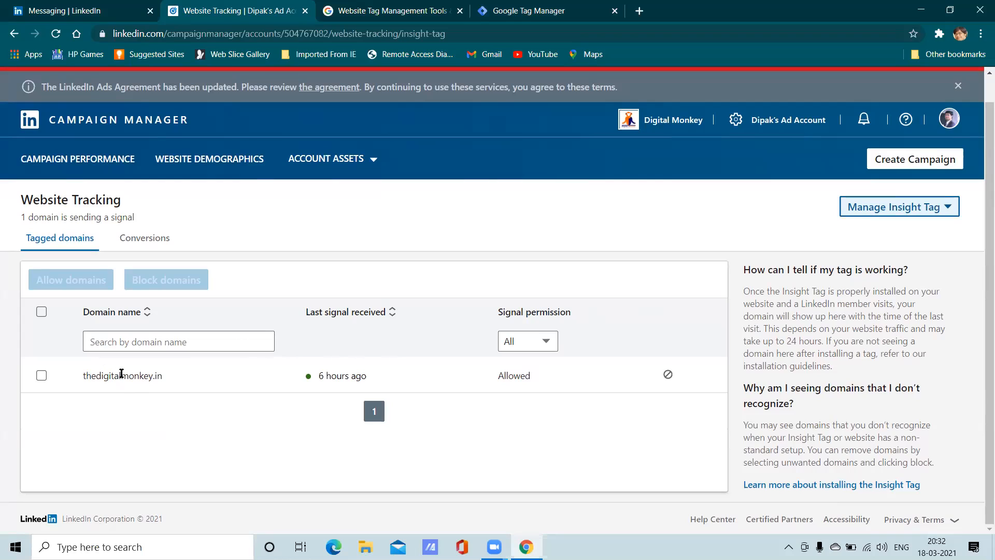
- View the signal permission filter, and inspect the website audience creation form in Website Demographics without creating an audience
click(530, 341)
click(530, 344)
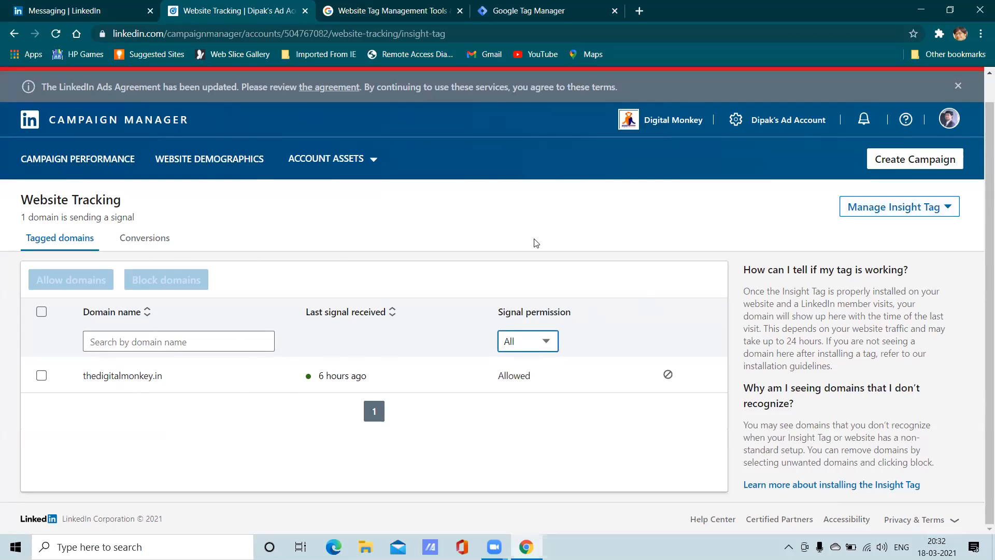
click(193, 159)
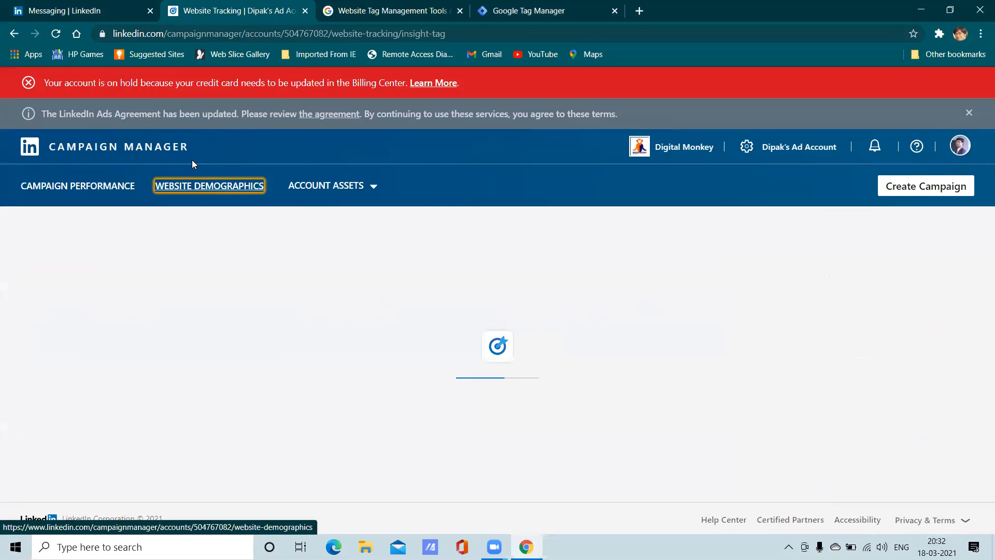
scroll(73, 133, down, 2)
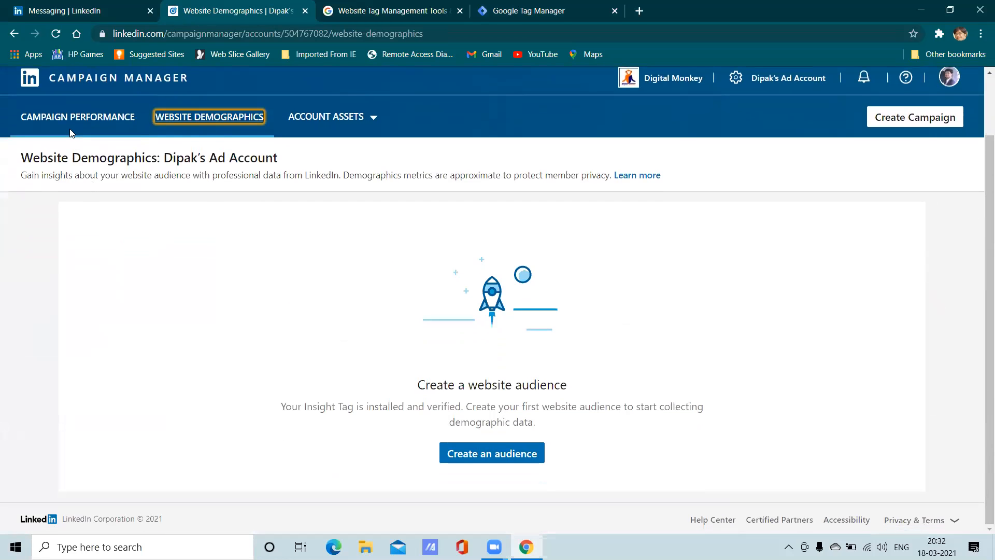
click(481, 455)
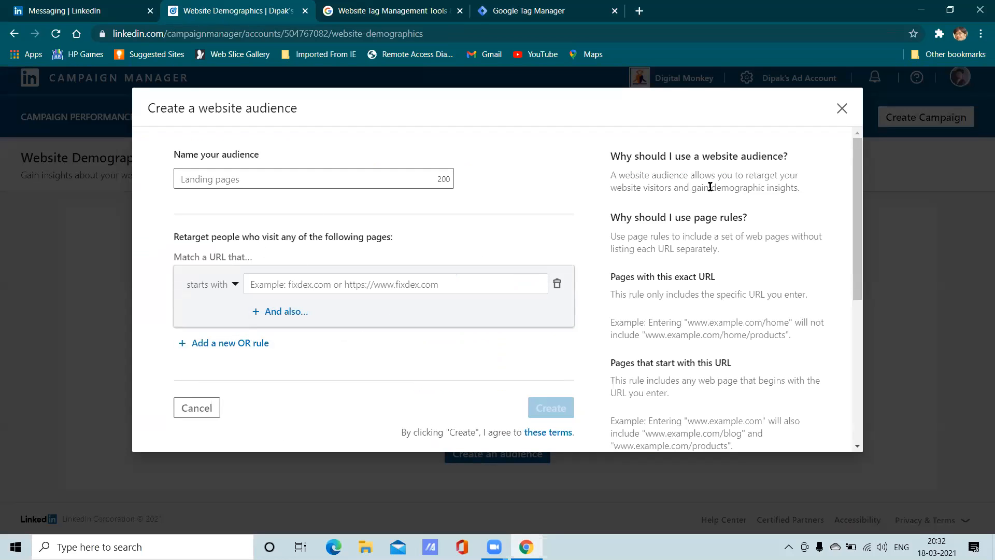
click(841, 108)
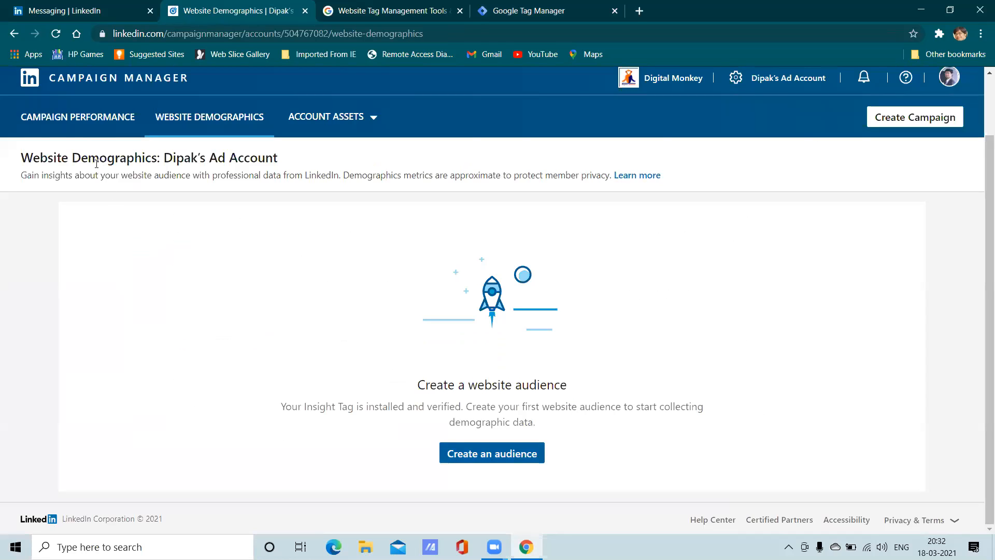
- View the account assets list and the accounts overview from Campaign Performance, and reopen the ad account's campaign groups
click(78, 116)
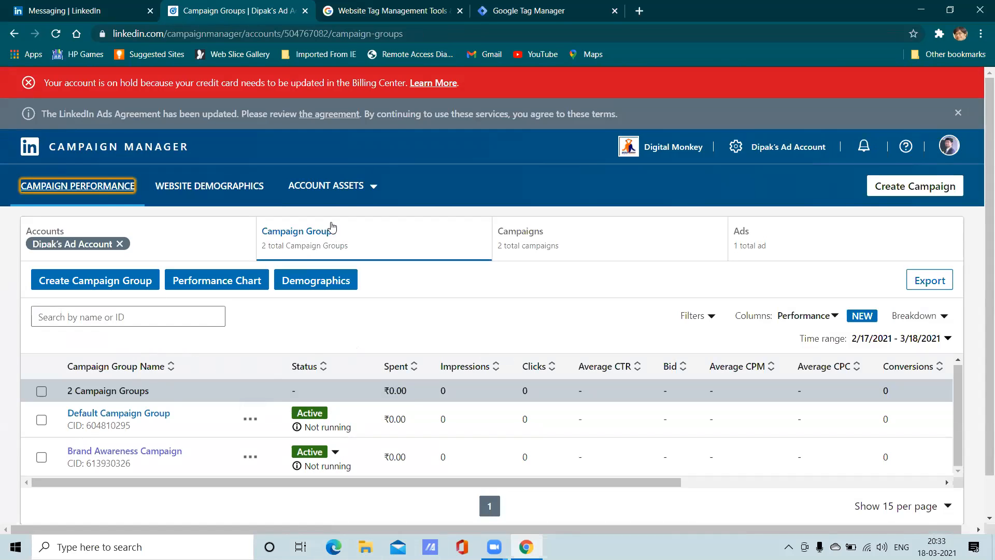
click(344, 187)
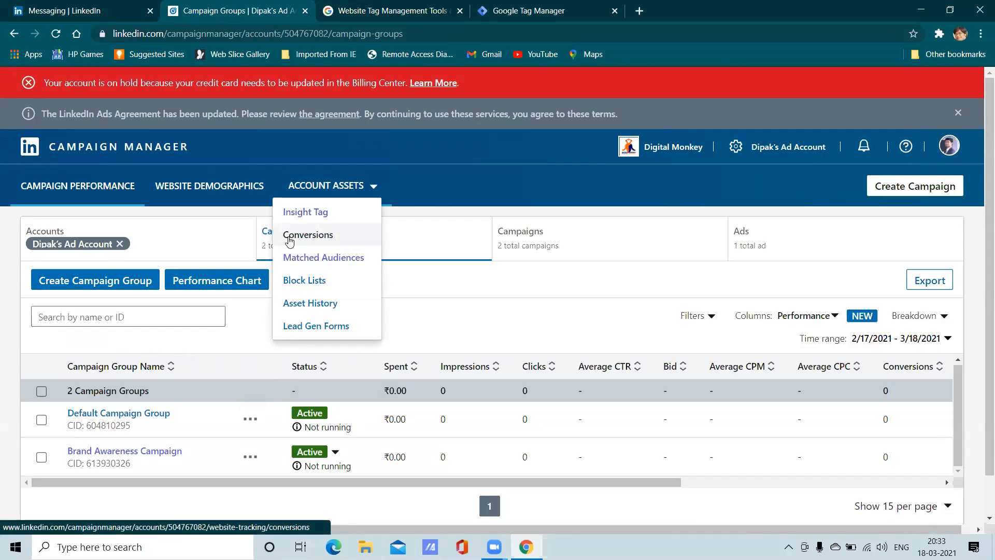
click(219, 242)
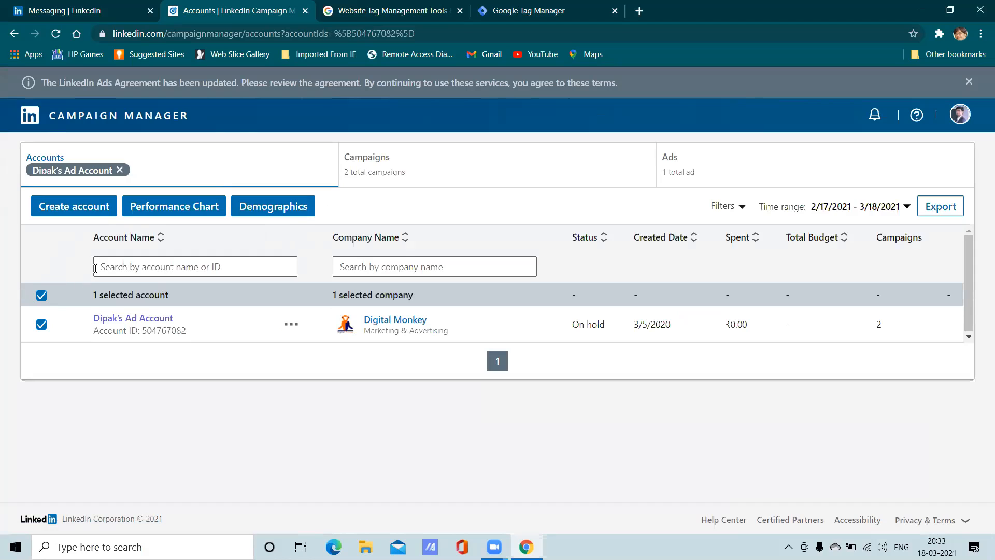
click(171, 322)
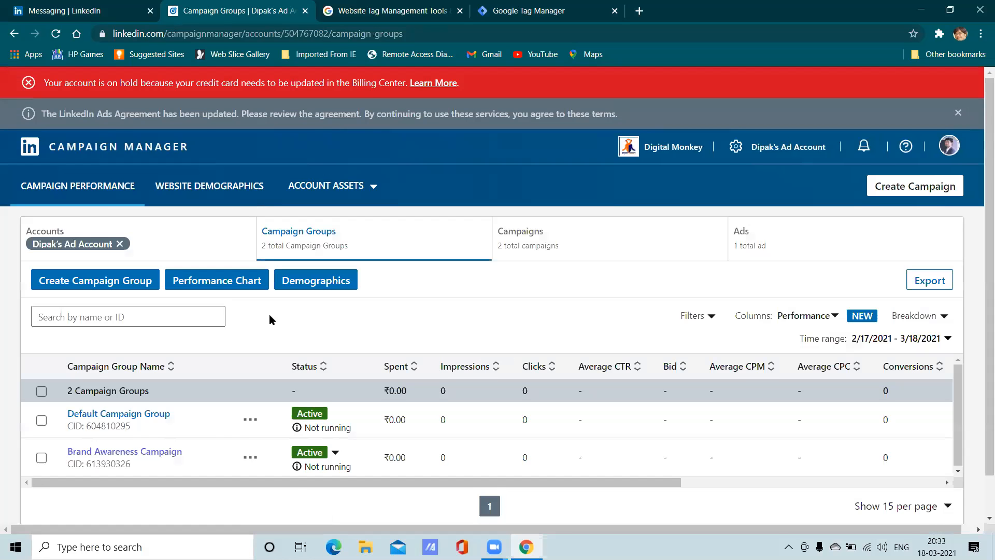
- Start a new campaign group and name it Website Visit Campaign
scroll(269, 317, down, 2)
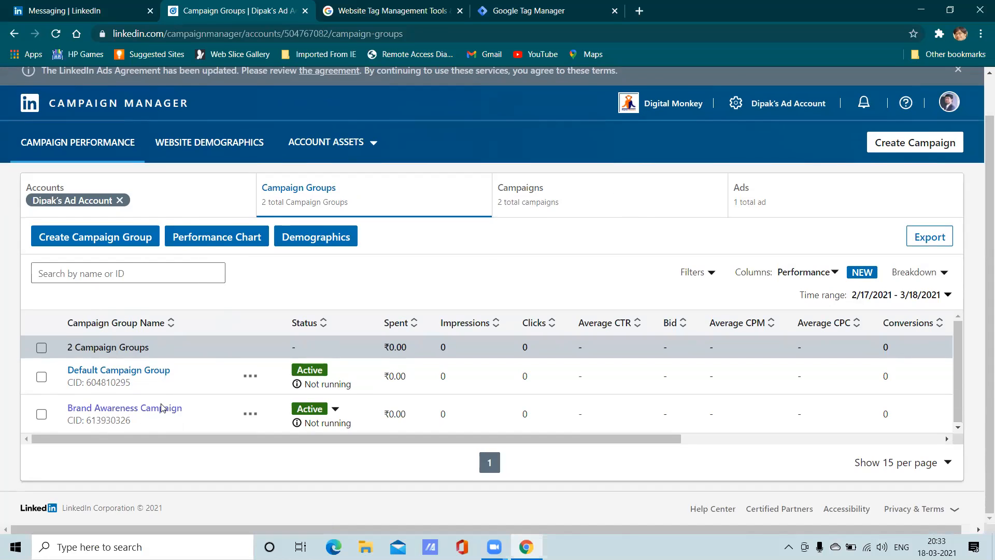
click(98, 240)
click(297, 222)
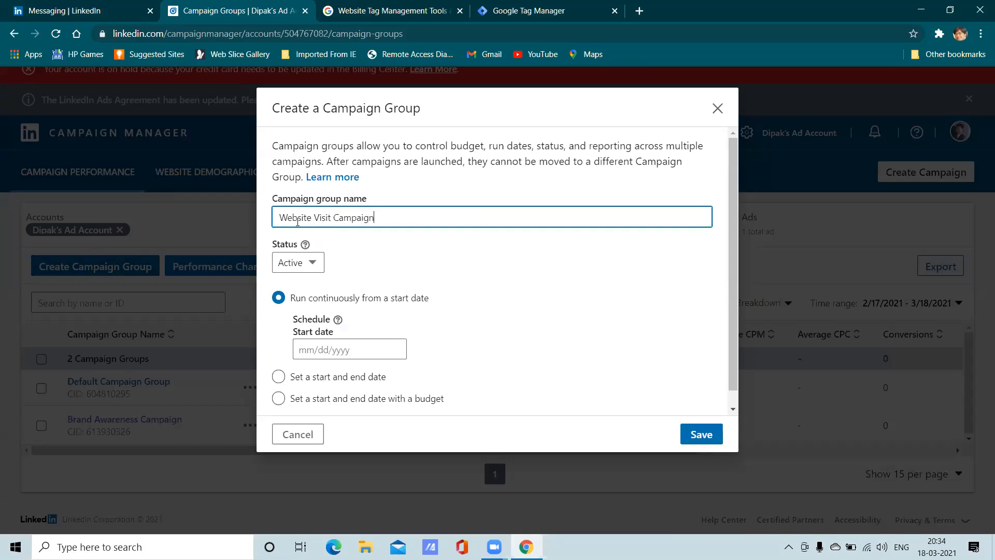
- Try the Draft status for the new campaign group and set it back to Active
click(313, 263)
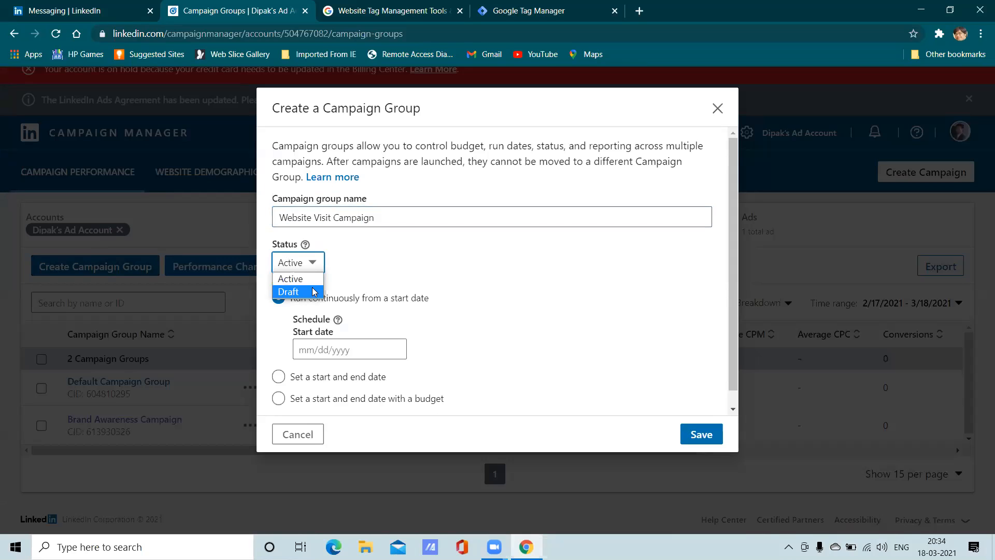
click(310, 275)
click(312, 264)
click(291, 289)
click(312, 264)
click(313, 278)
click(317, 264)
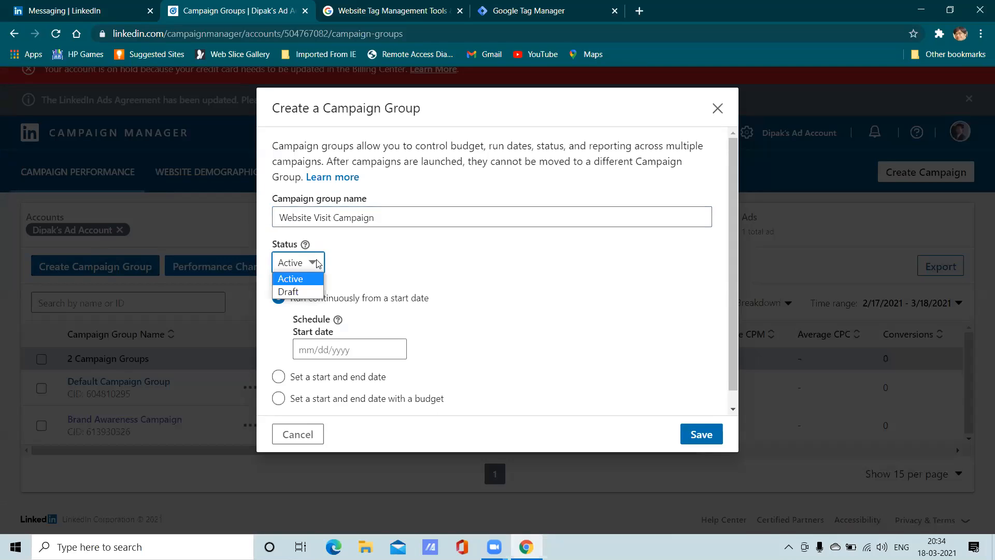
click(306, 291)
click(305, 267)
click(305, 279)
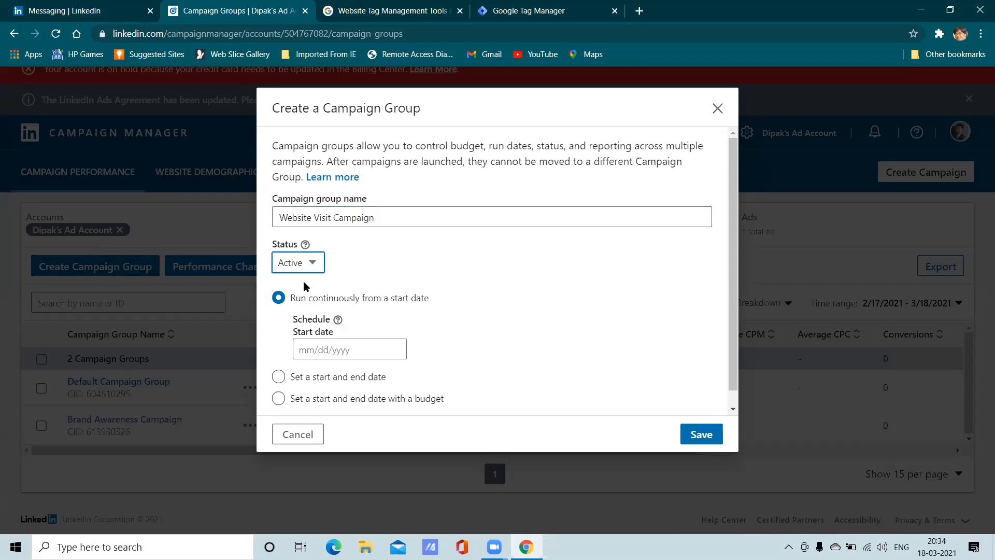
scroll(327, 296, down, 1)
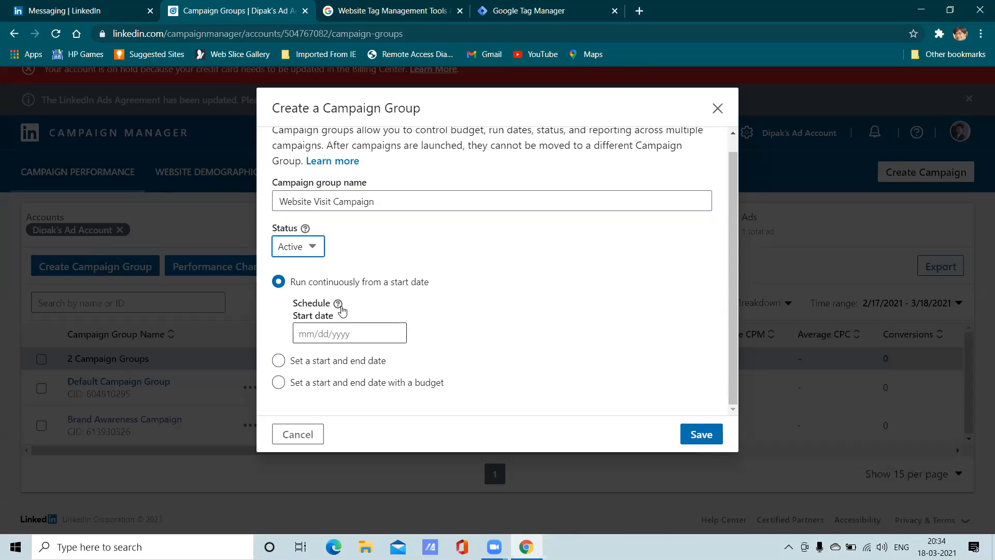
scroll(383, 243, up, 1)
scroll(384, 243, up, 1)
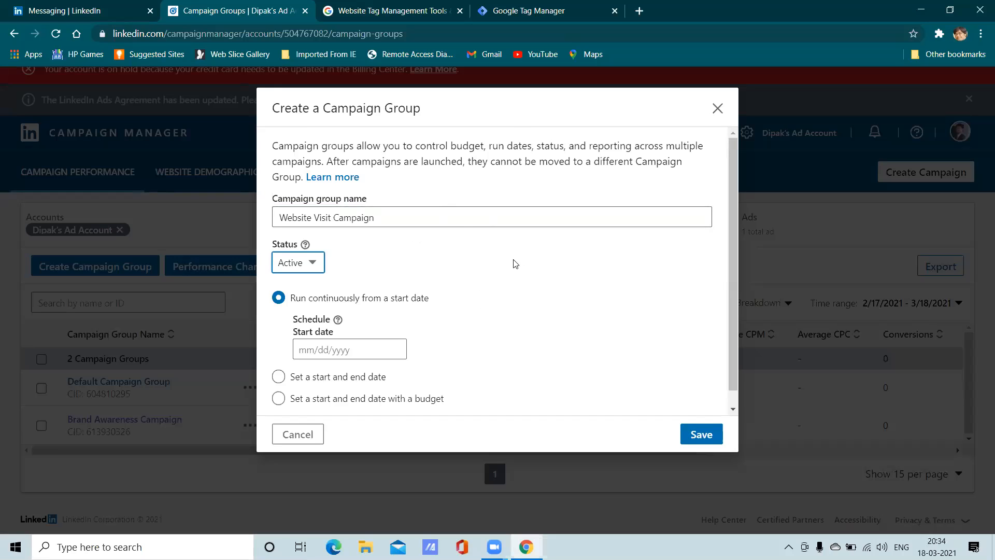
drag(506, 112, 429, 207)
click(489, 216)
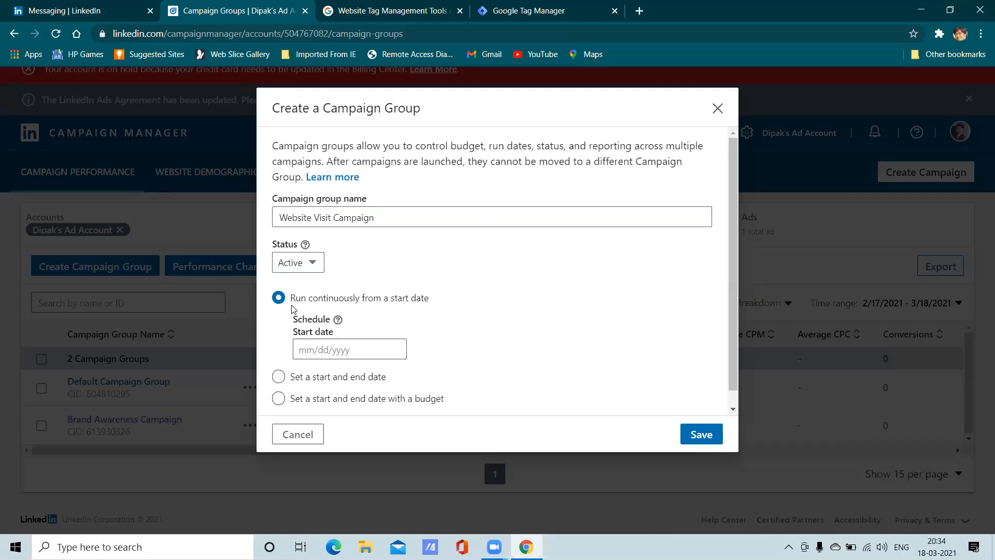
- Schedule the campaign group with a start date of 3/18/2021 and an end date of 3/31/2021
click(334, 349)
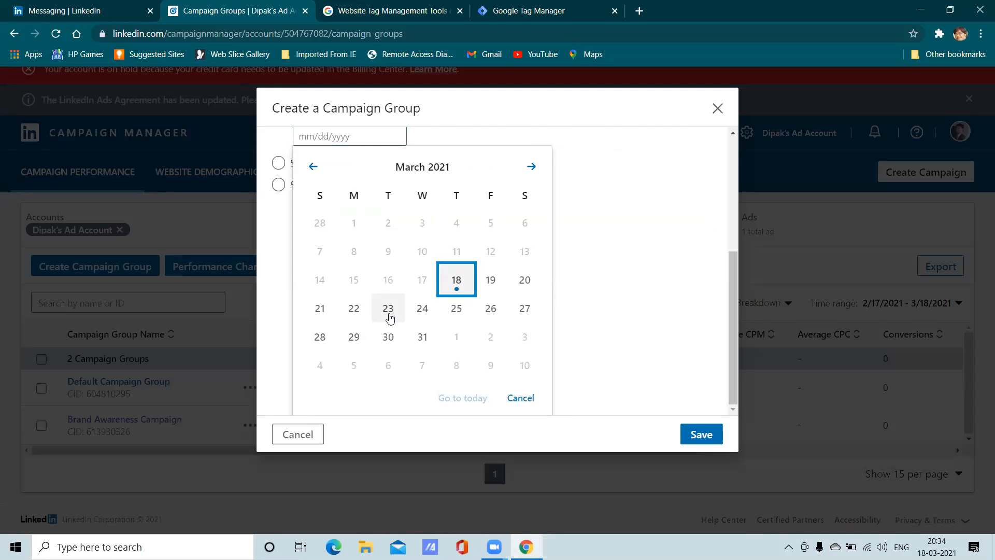
click(458, 282)
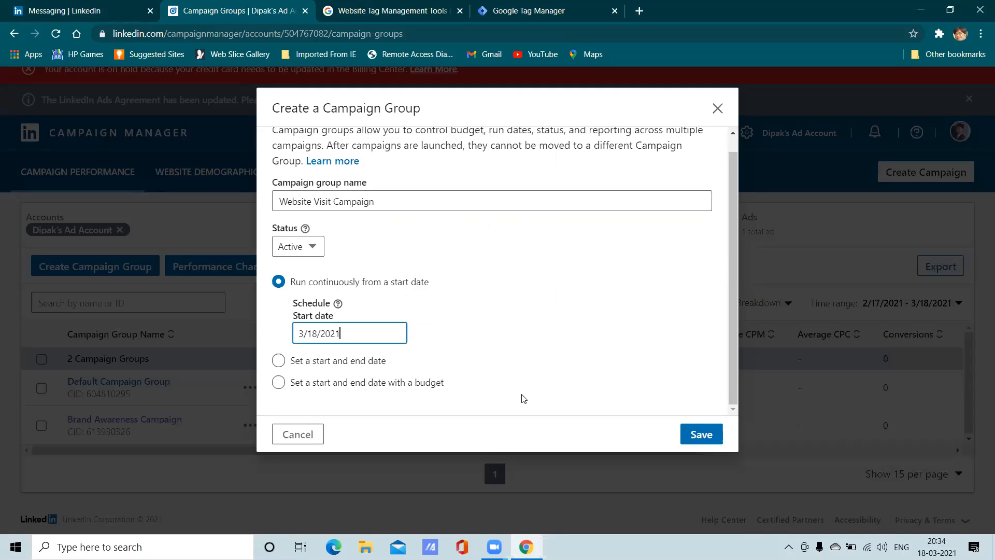
click(281, 361)
click(415, 355)
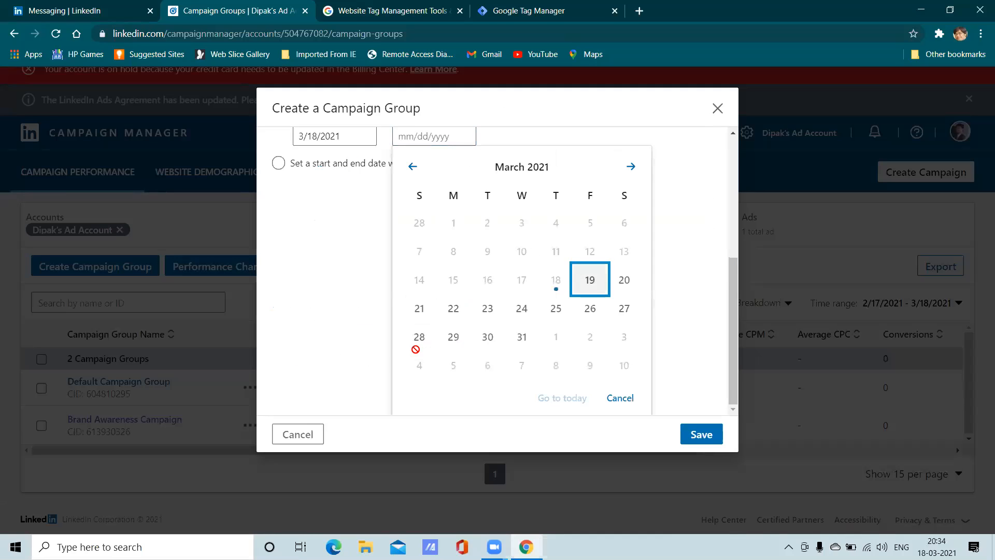
click(522, 337)
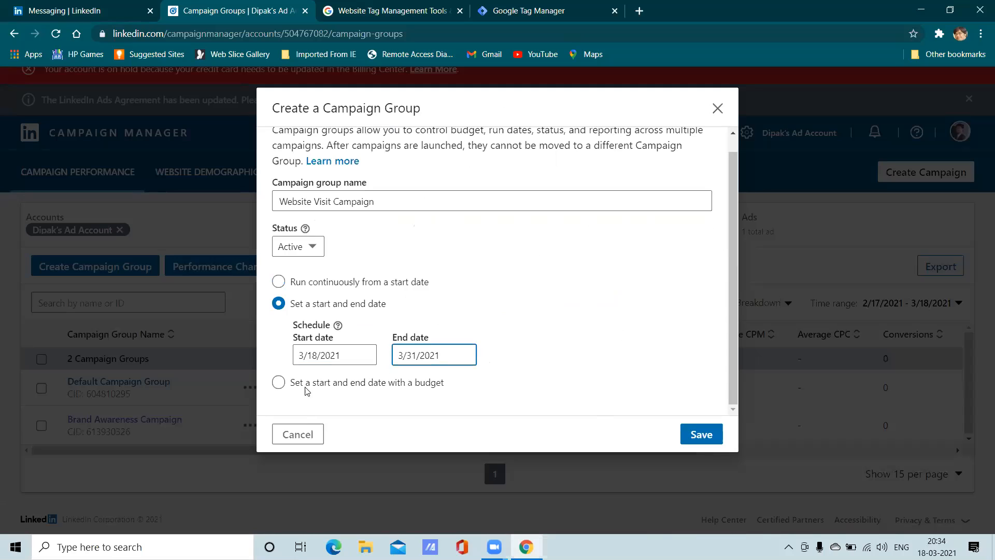
- Try the schedule option that includes a total budget, and switch back to a start and end date only
click(279, 384)
scroll(313, 372, down, 1)
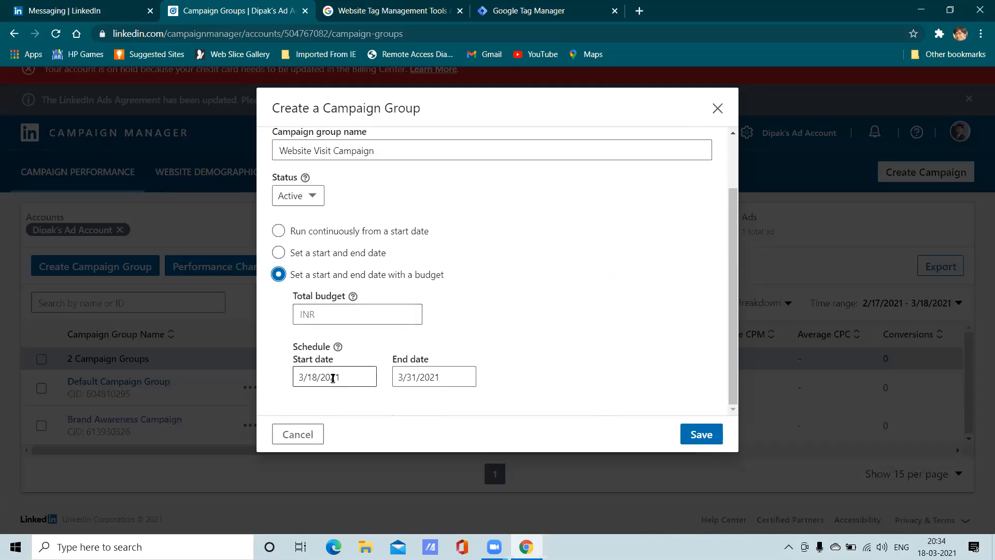
click(310, 315)
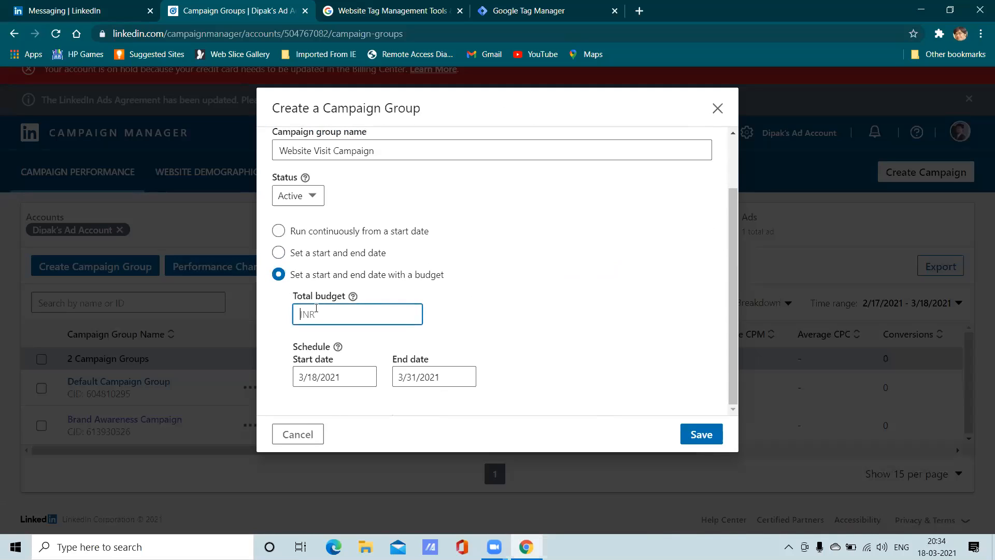
click(278, 252)
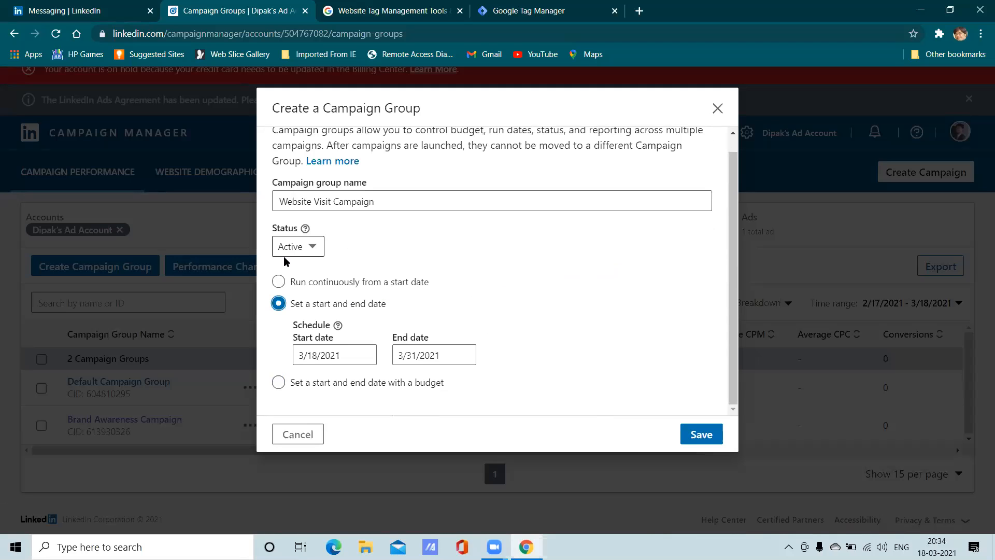
- Save the new campaign group and open Website Visit Campaign from the campaign groups list
click(700, 434)
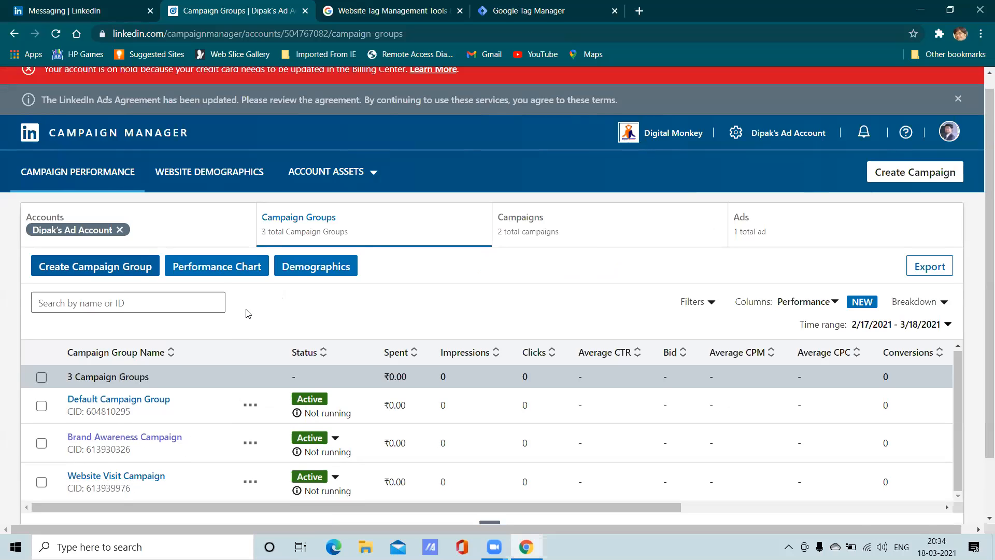
scroll(76, 428, down, 2)
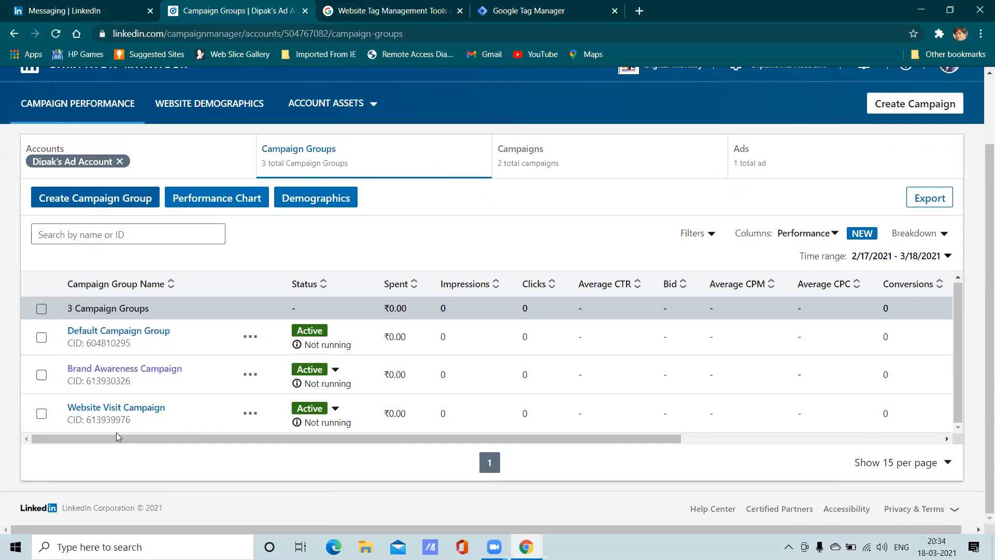
click(141, 412)
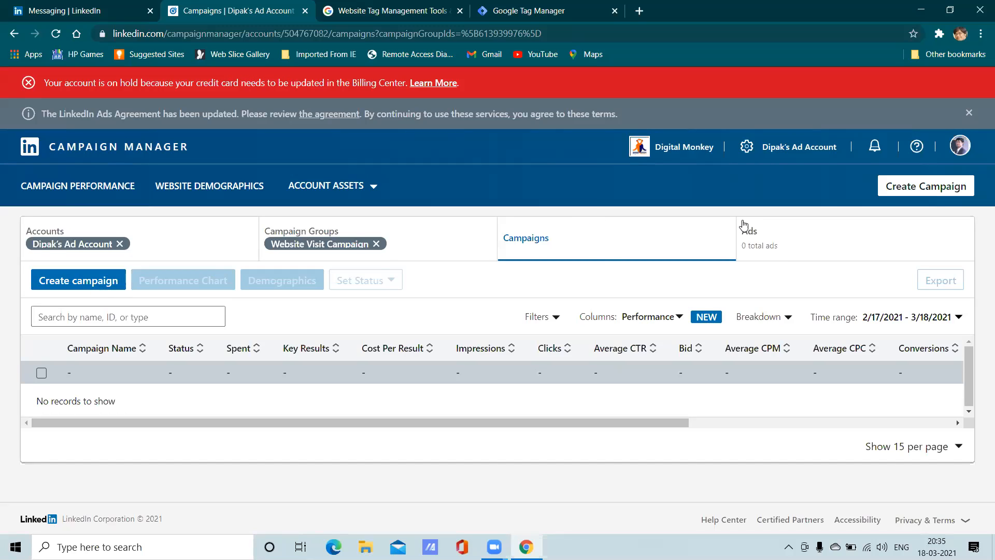
- Create a new campaign in the Website Visit Campaign group and continue to the objective selection
click(81, 283)
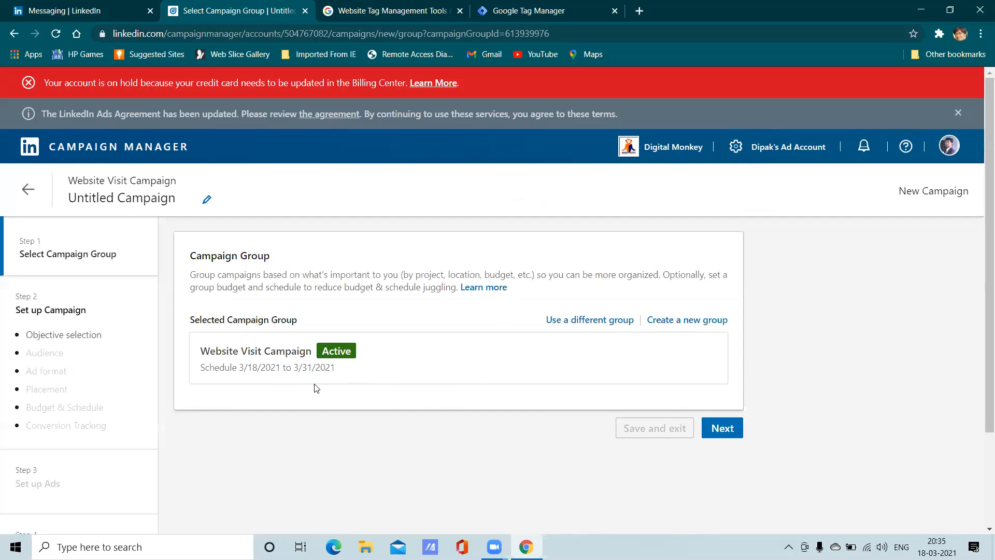
click(722, 430)
mouse_move(723, 428)
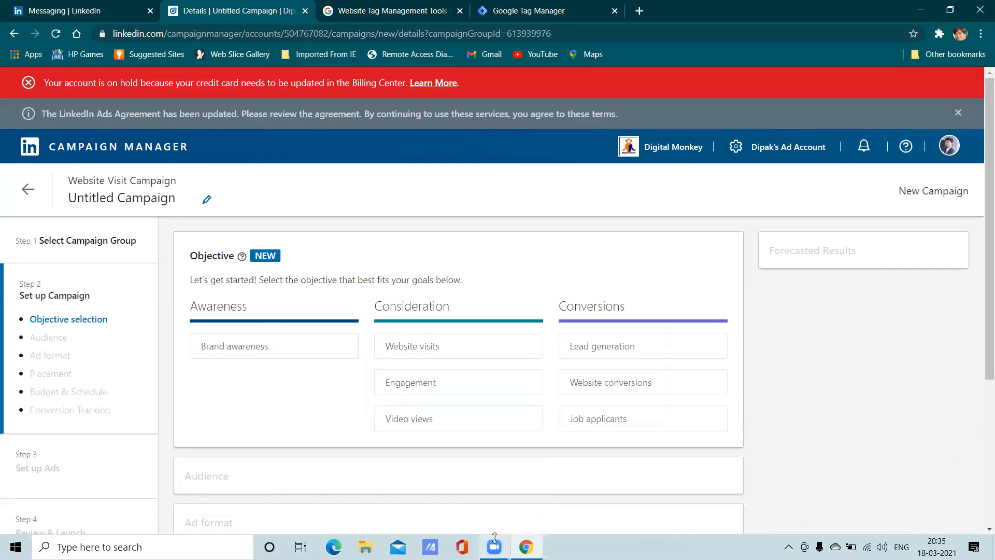
- Review the descriptions of the available objectives and choose Website visits as the campaign objective
scroll(311, 249, down, 3)
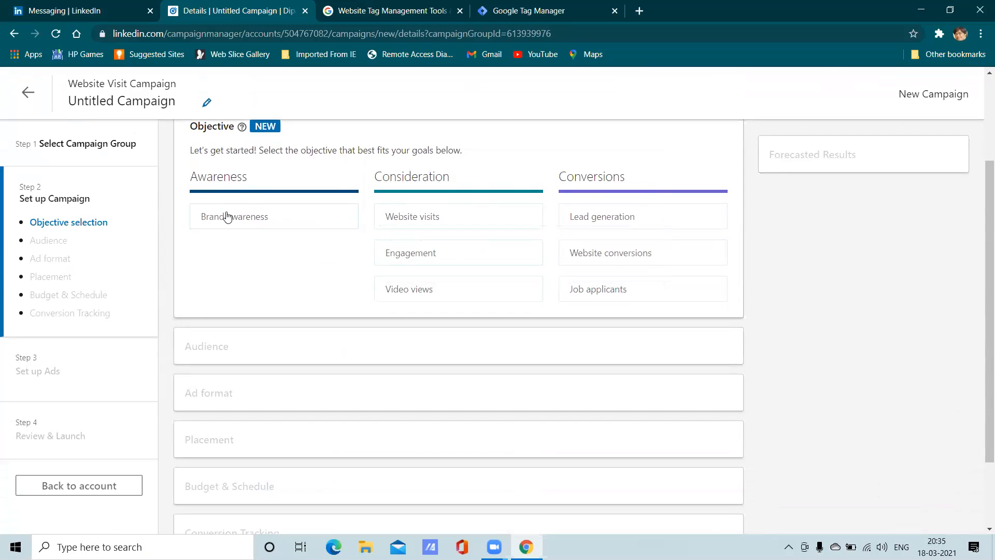
scroll(244, 258, up, 1)
mouse_move(238, 282)
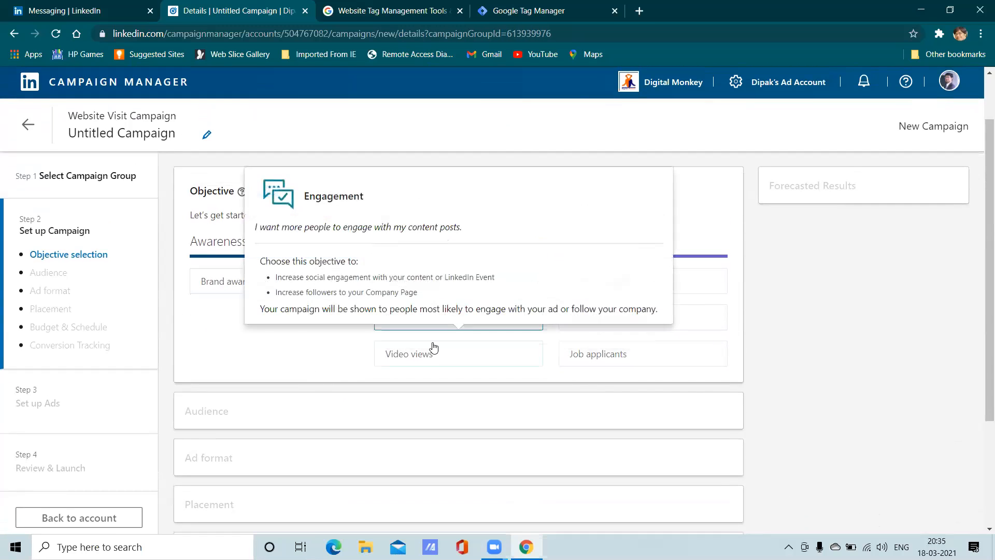
mouse_move(413, 369)
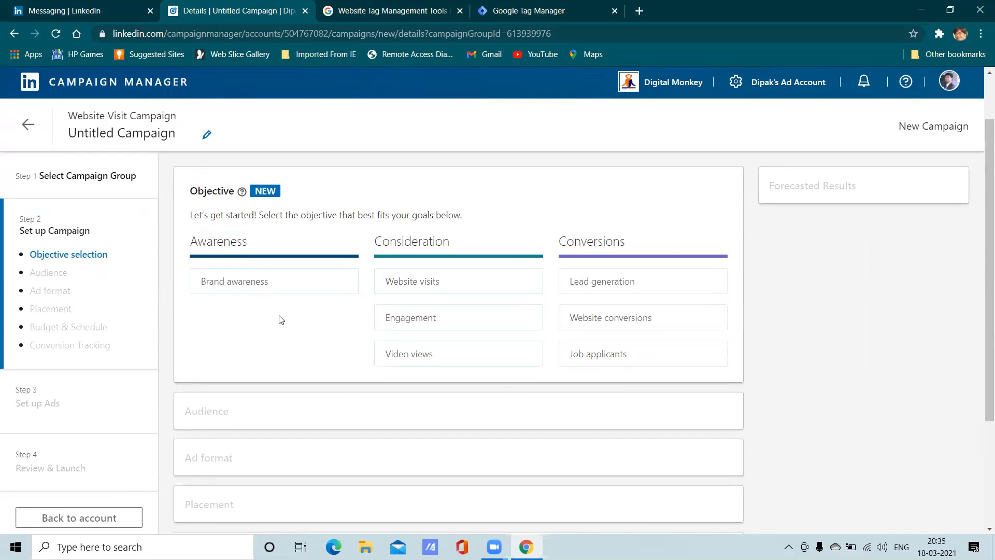
click(431, 282)
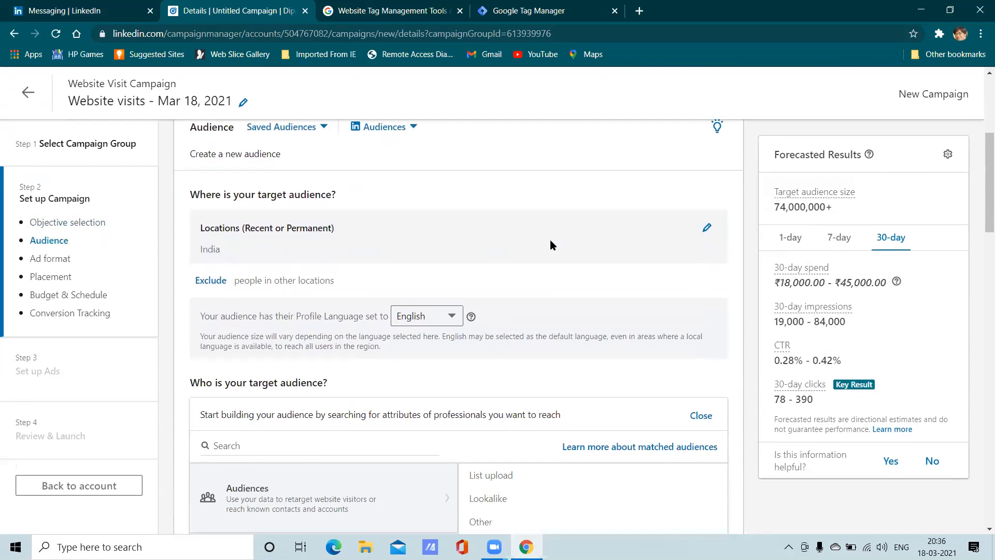
- Change the audience's target location to Maharashtra, India, removing the country-wide location
click(706, 228)
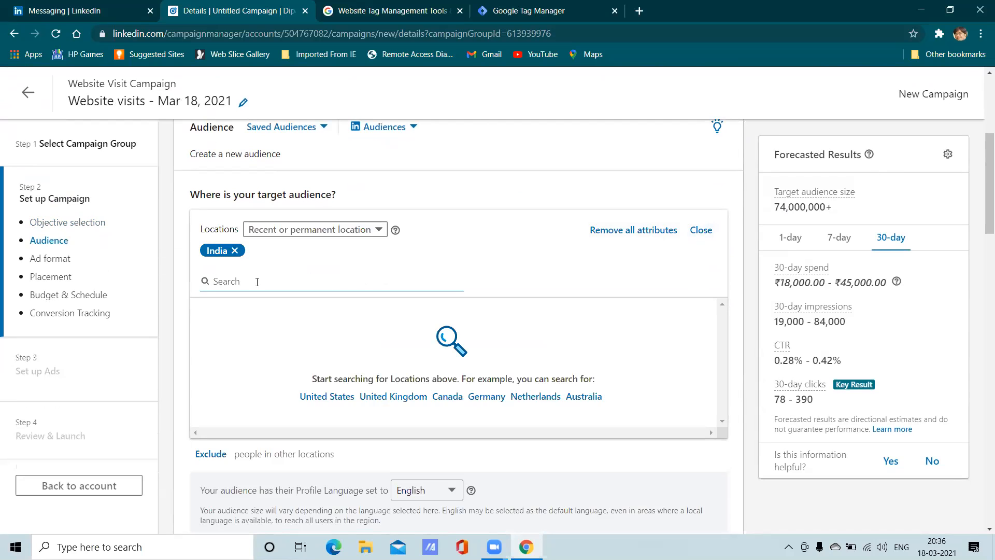
text(mah)
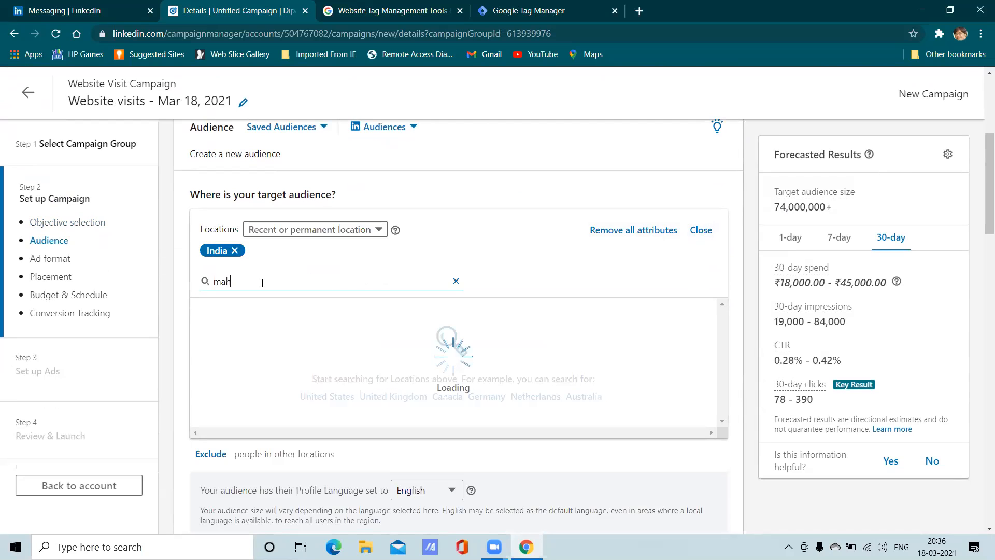
text(arashtra)
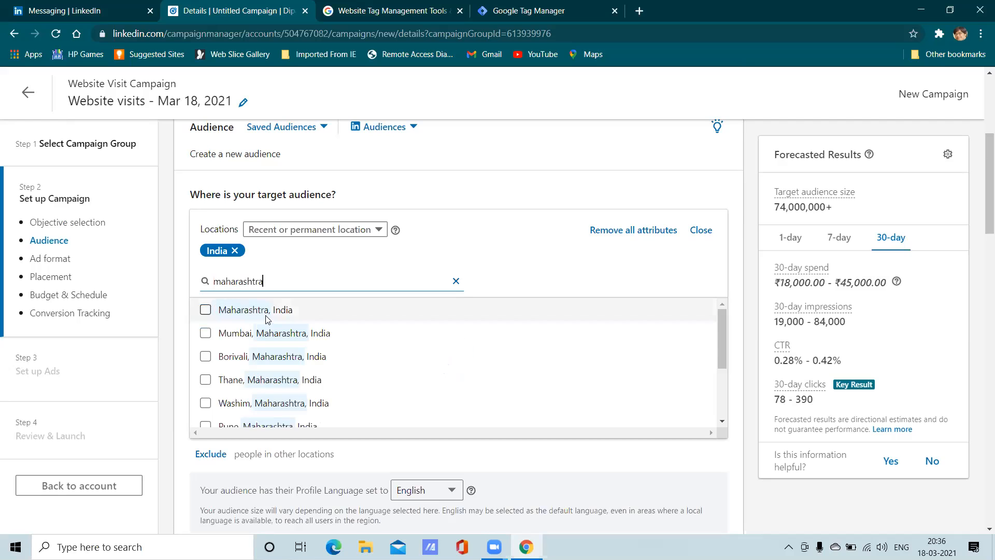
click(267, 316)
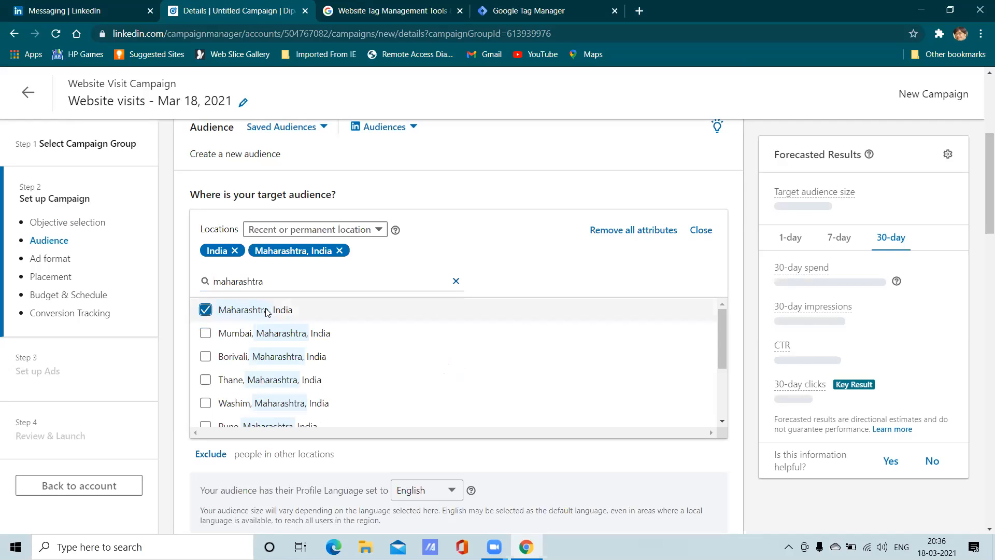
click(235, 251)
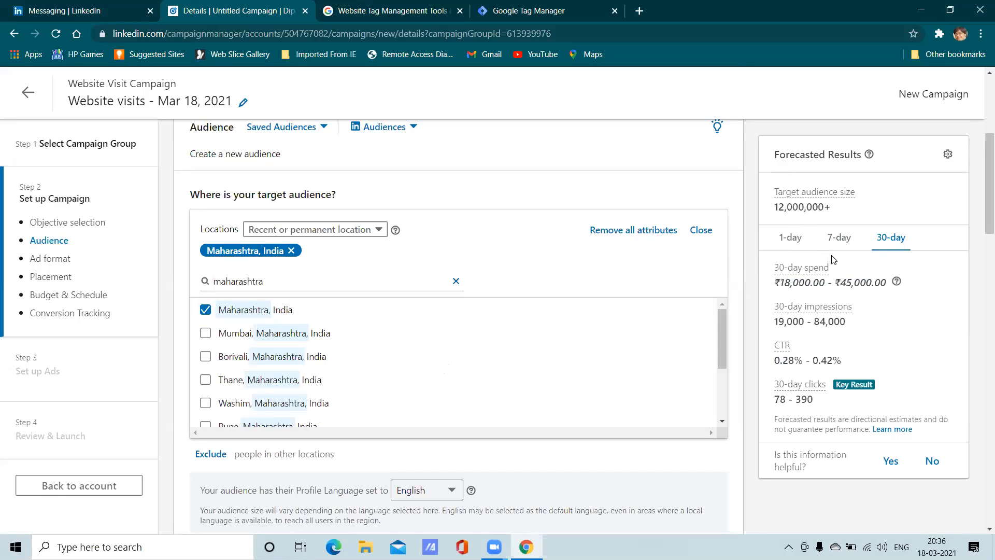
scroll(833, 259, down, 2)
scroll(320, 381, up, 4)
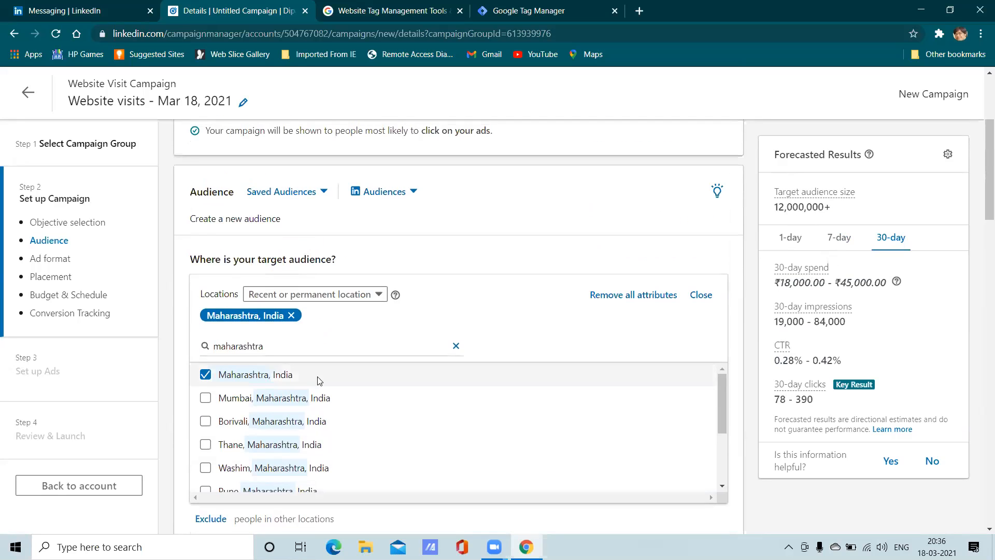
- Remove the state from the target locations and set the whole country of India as the audience location
click(292, 315)
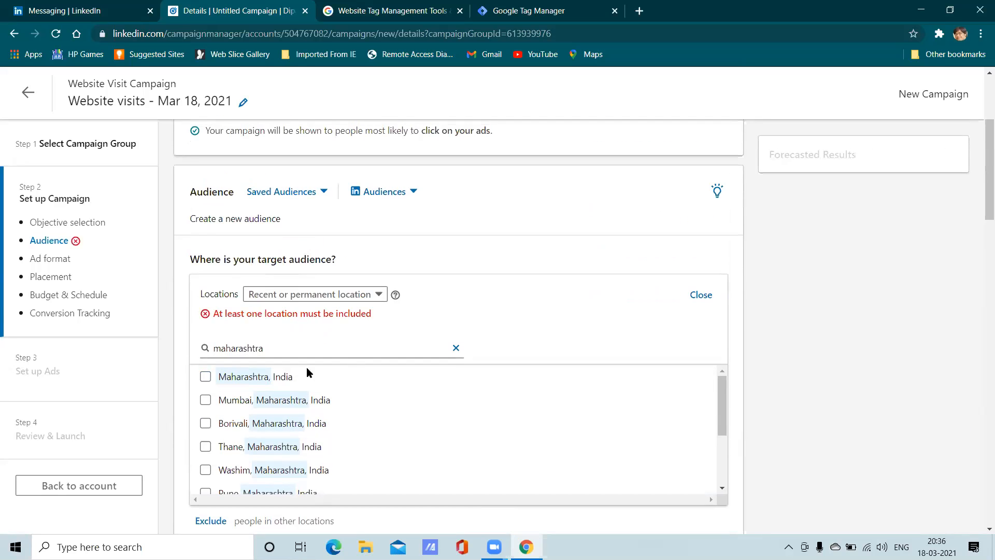
click(456, 348)
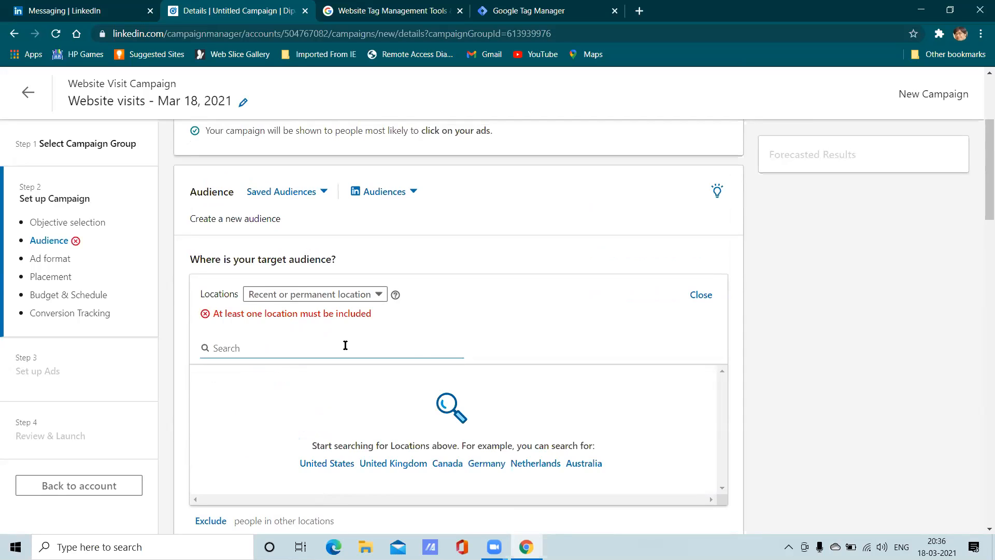
text(indoa)
key(BackSpace)
key(BackSpace)
text(ia)
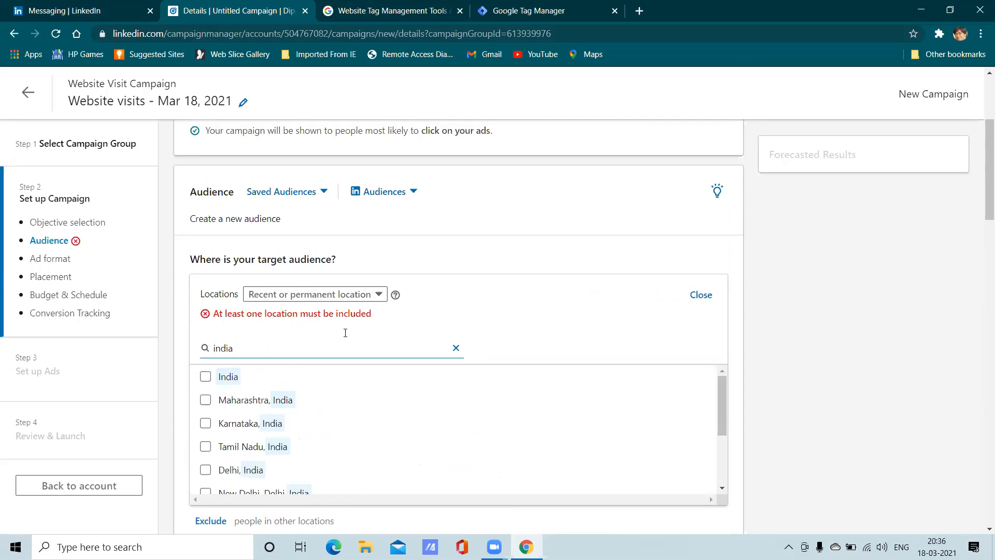
click(240, 376)
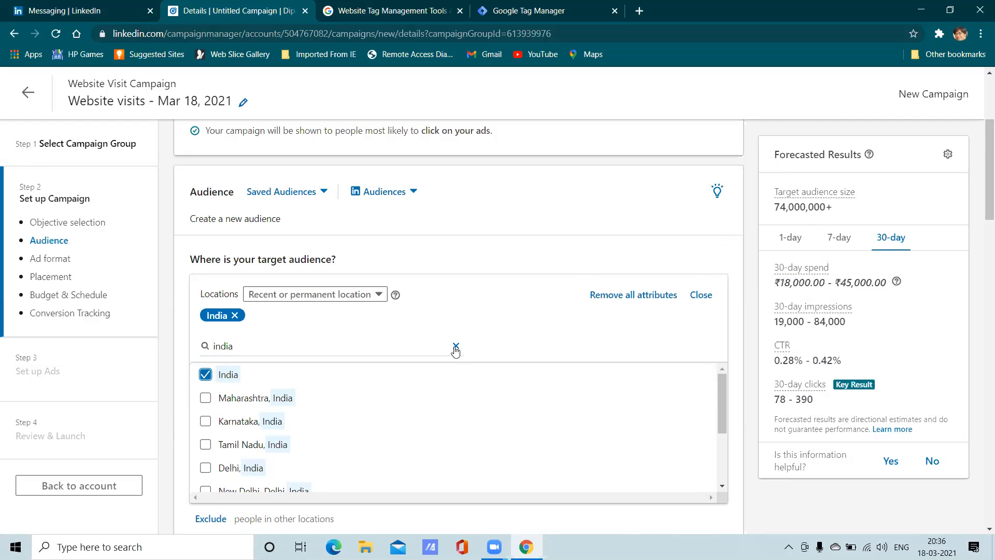
- Remove the country-wide location and target the city of Mumbai, Maharashtra, India, instead
click(235, 315)
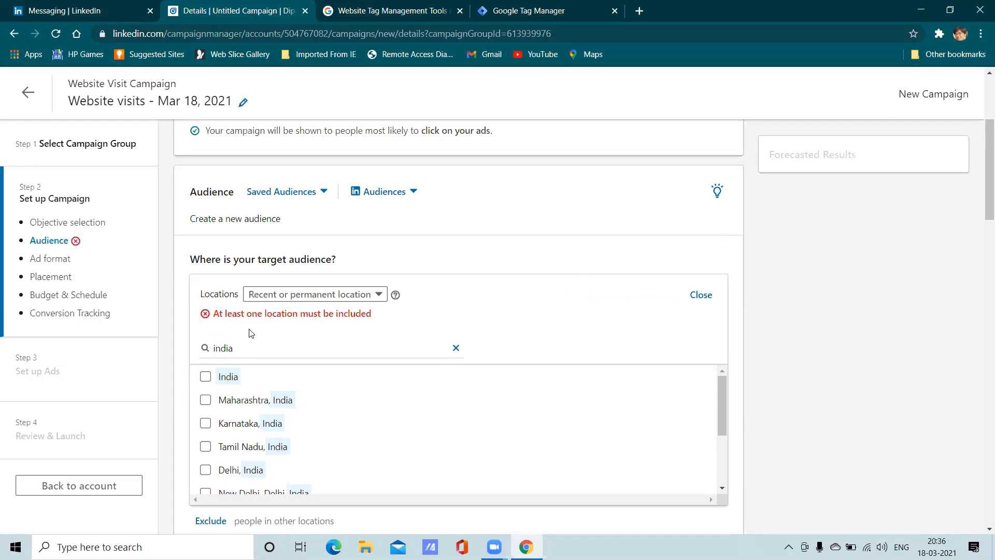
key(BackSpace)
key(BackSpace)
key(BackSpace)
key(BackSpace)
key(BackSpace)
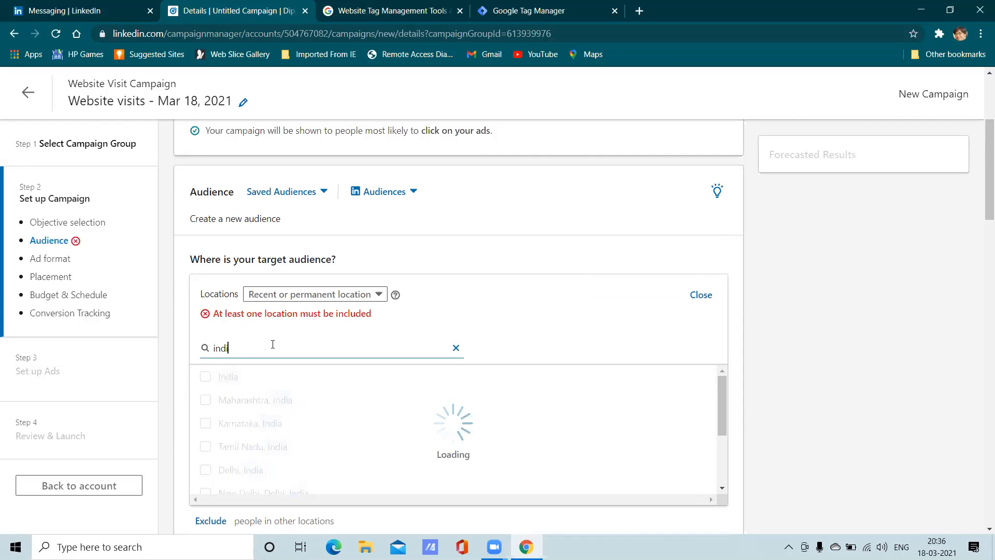
text(mumbai)
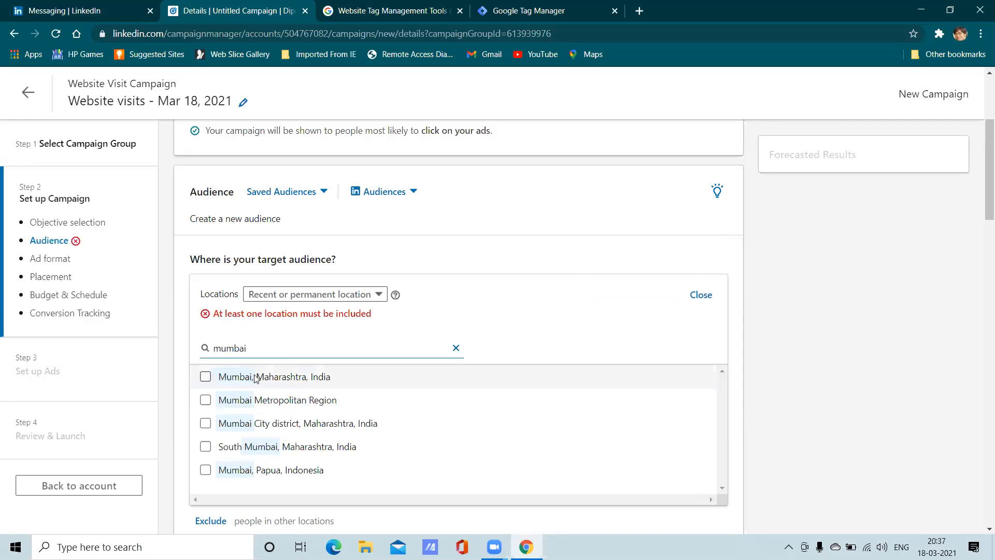
click(205, 376)
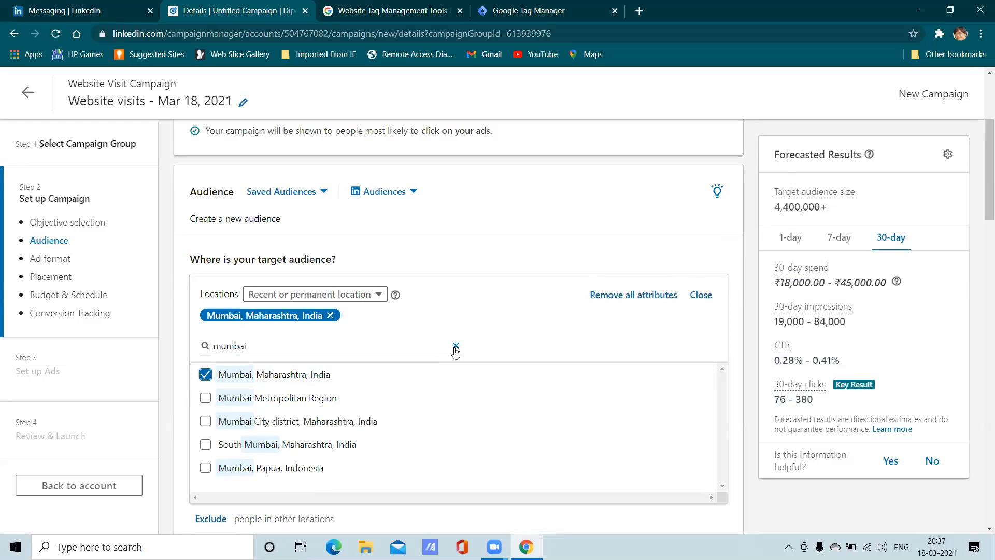
- Clear the "mumbai" location search and review the available location types for the target audience
scroll(521, 302, down, 5)
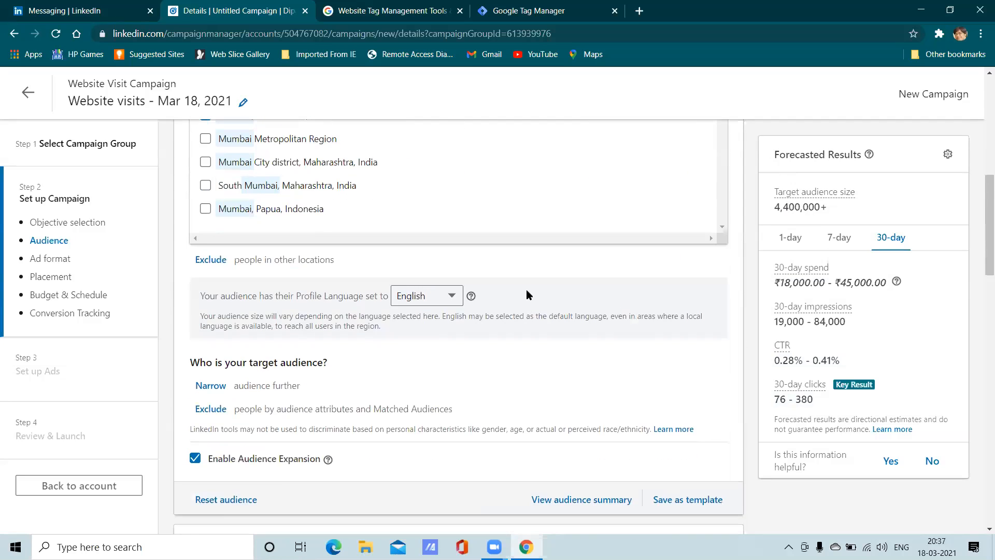
scroll(544, 270, up, 3)
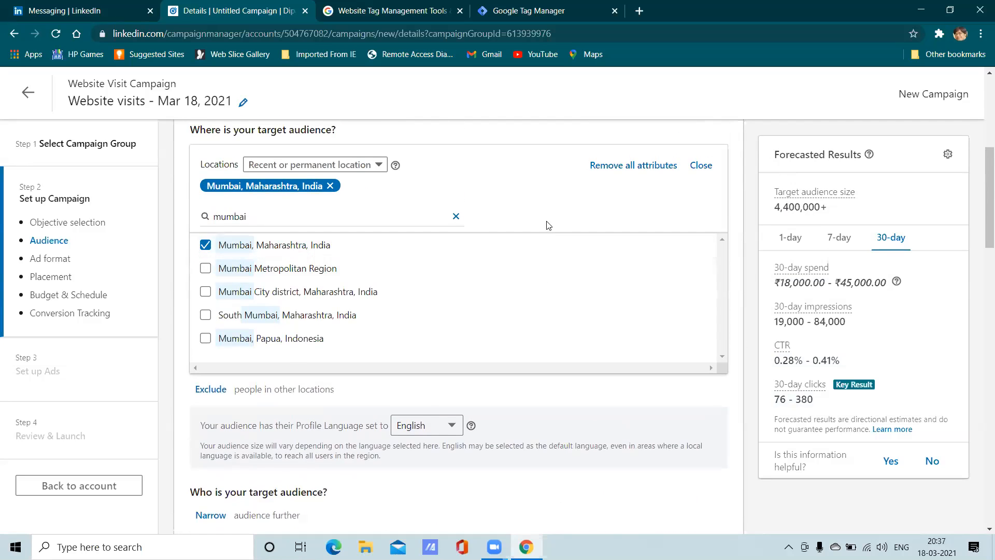
click(456, 217)
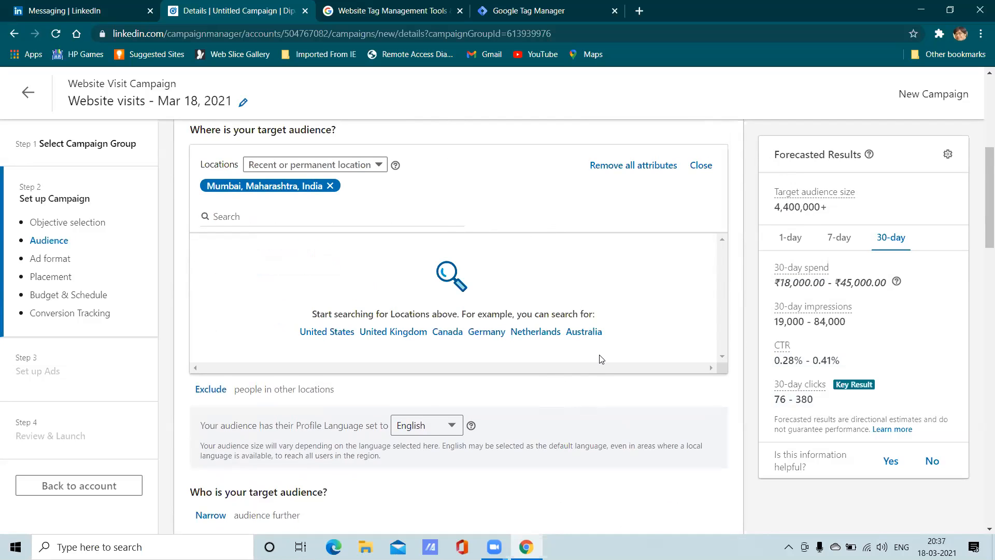
scroll(601, 359, down, 5)
scroll(600, 353, up, 5)
scroll(600, 349, up, 1)
click(371, 234)
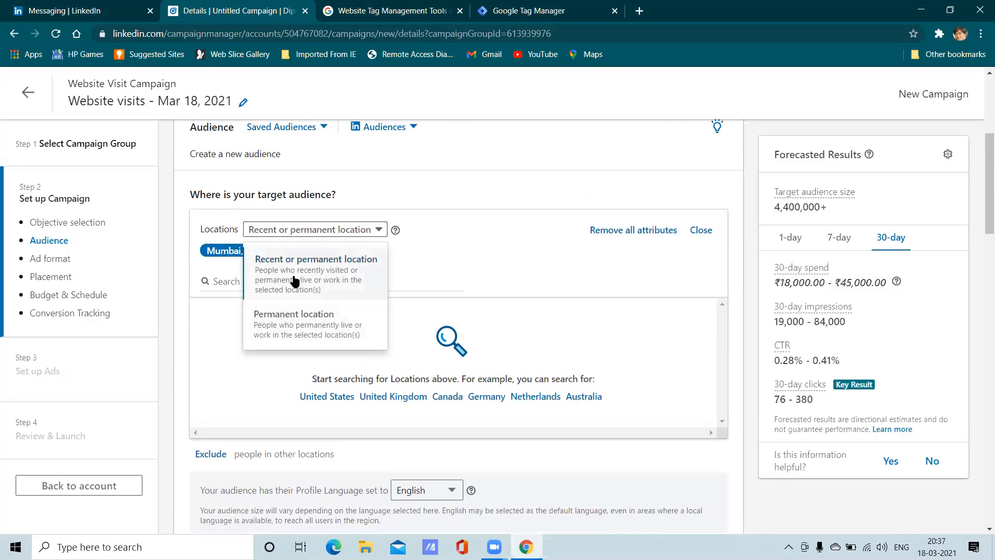
click(499, 226)
- Review the profile language options for the audience and keep English selected
scroll(531, 245, down, 3)
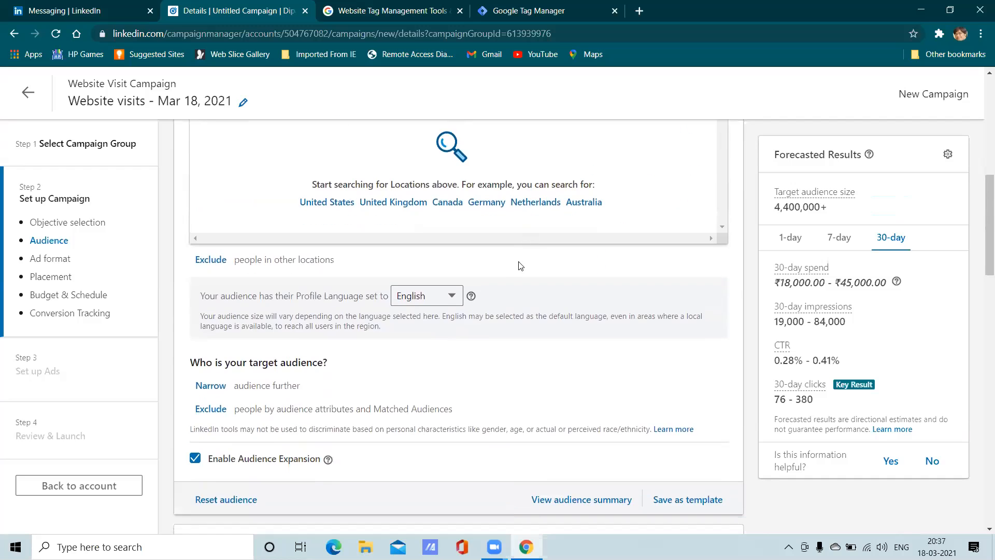
click(408, 299)
click(410, 298)
click(410, 298)
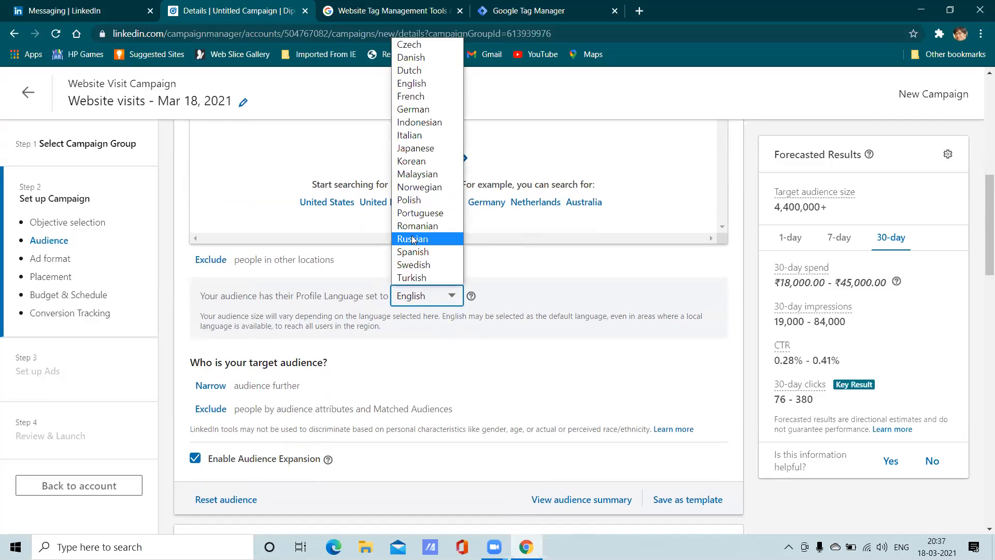
click(419, 84)
click(445, 298)
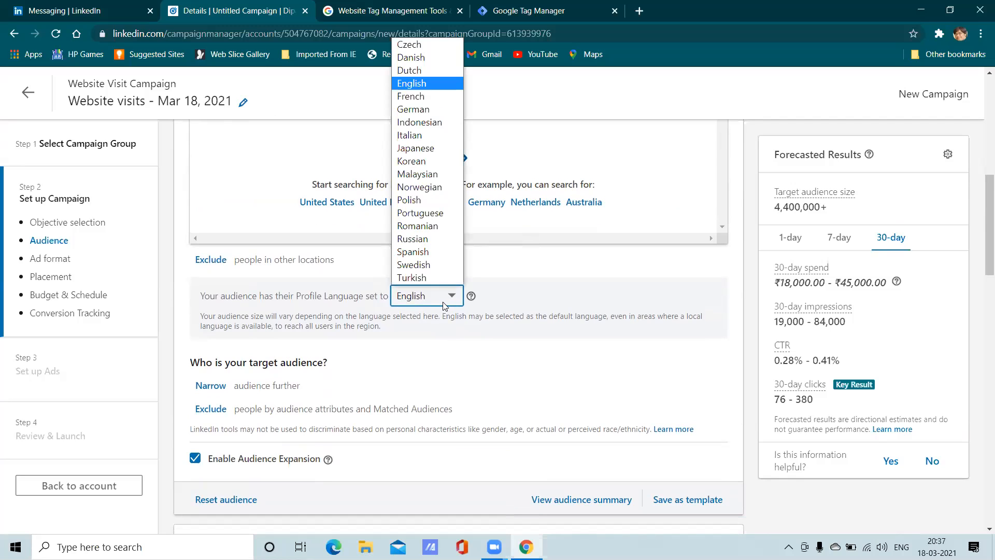
click(443, 304)
click(444, 304)
click(443, 306)
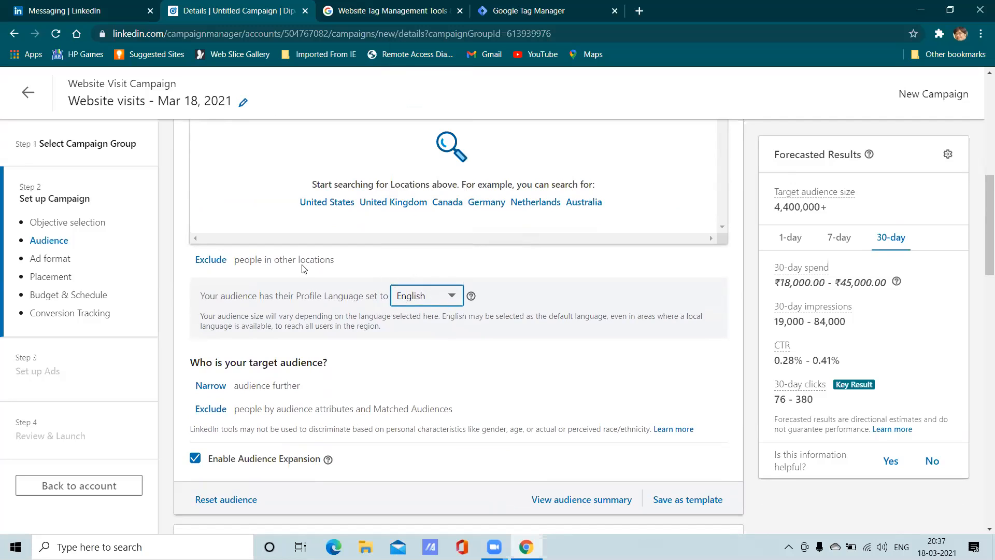
- Start narrowing the target audience by attributes and open the Company Category criteria
scroll(436, 391, down, 3)
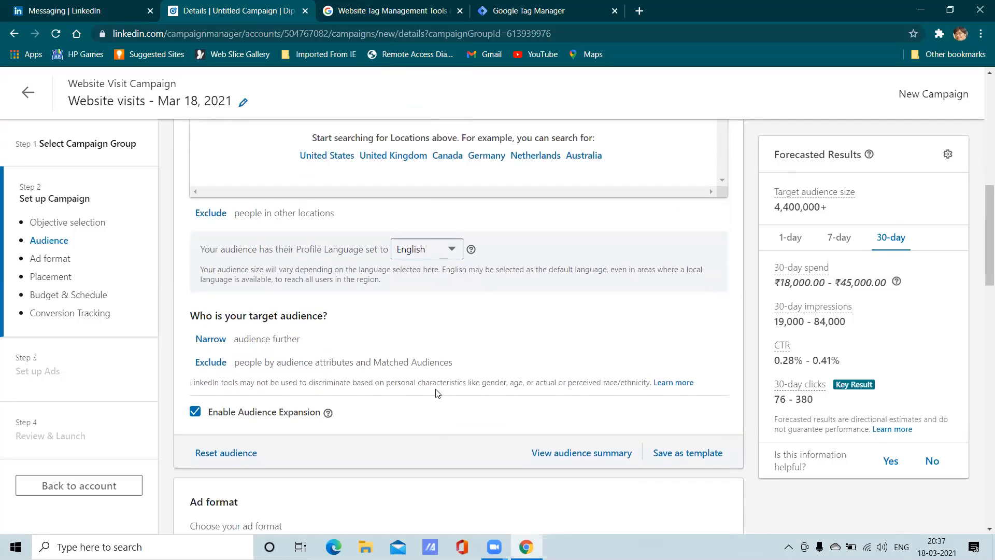
scroll(389, 383, up, 2)
click(227, 325)
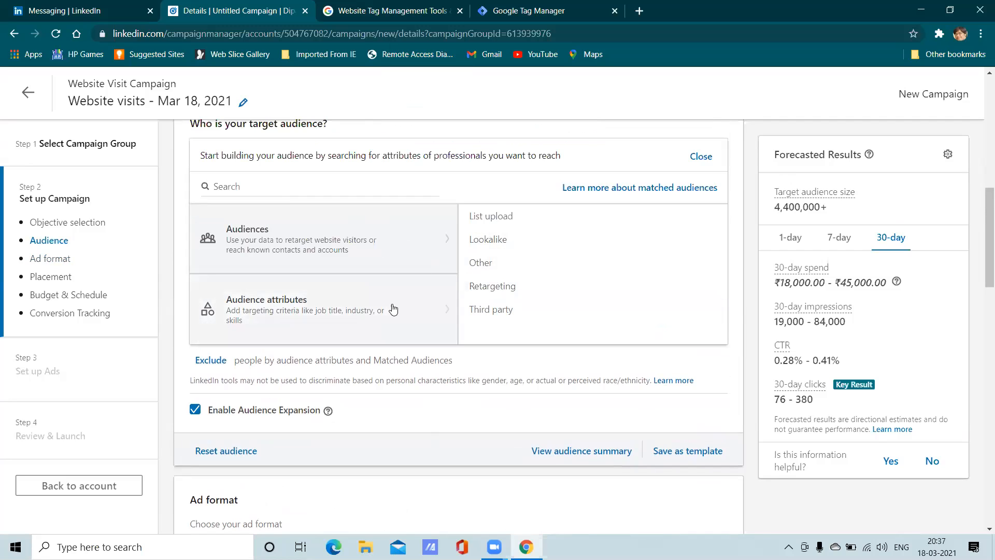
click(307, 314)
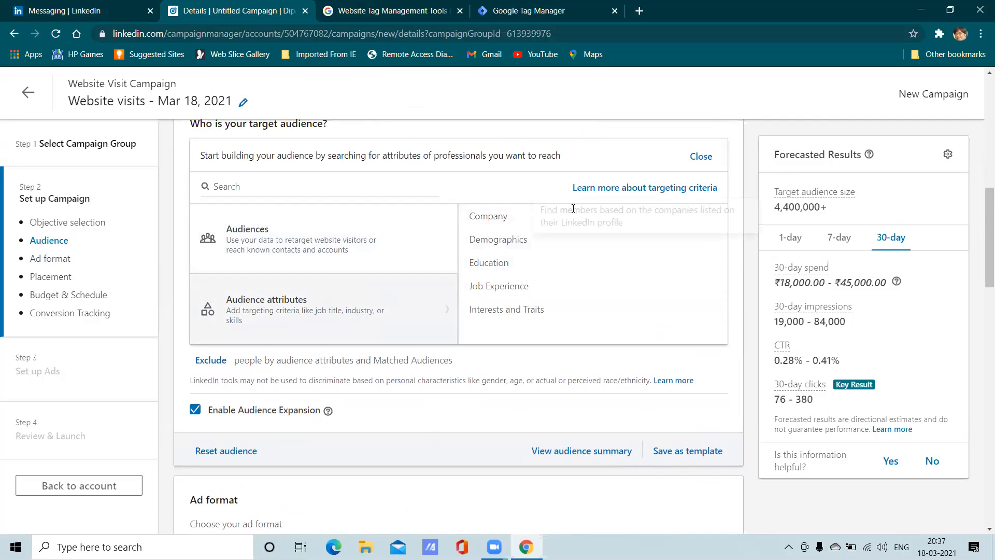
click(572, 228)
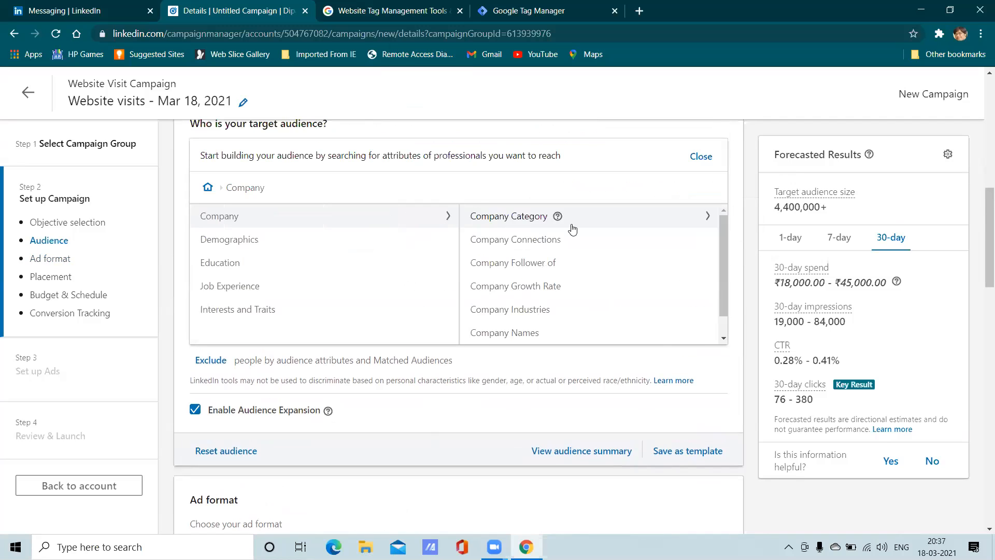
click(580, 227)
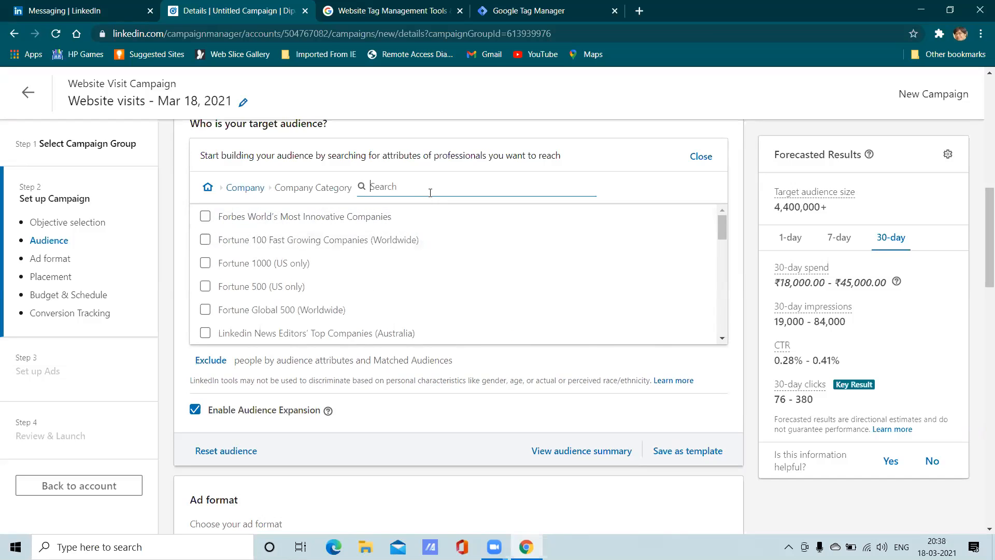
- Search the company categories for "in", and clear the search to look through the full list
text(in)
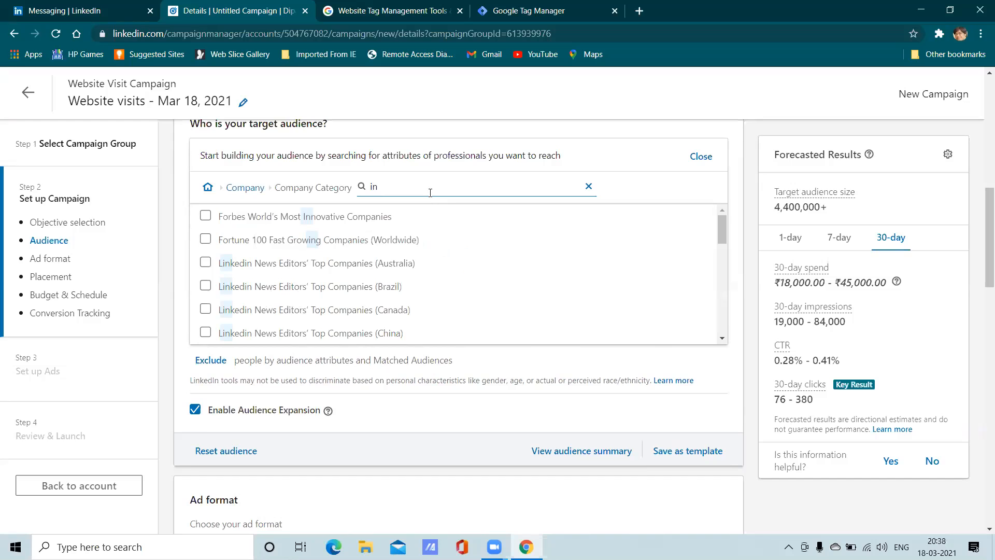
key(BackSpace)
key(BackSpace)
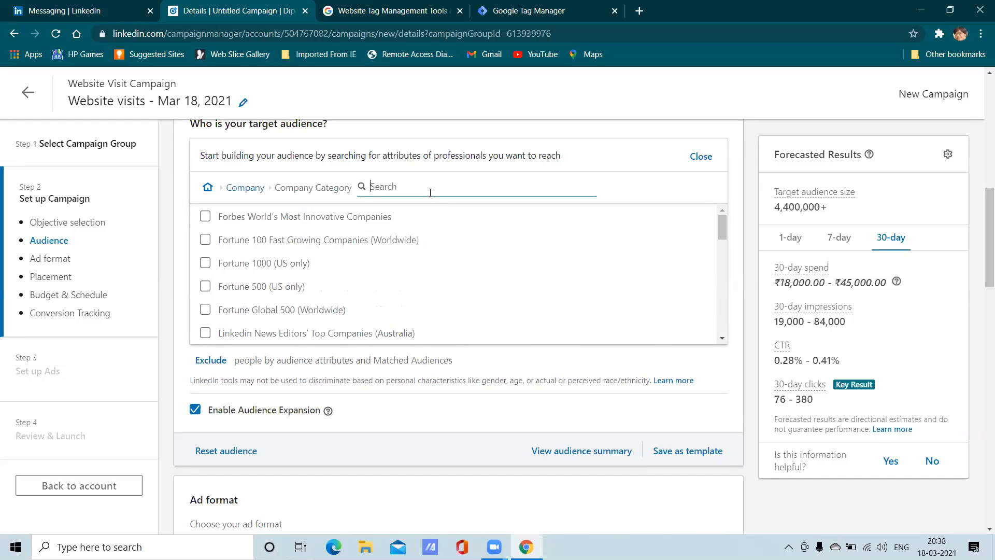
scroll(434, 274, down, 2)
scroll(431, 280, up, 2)
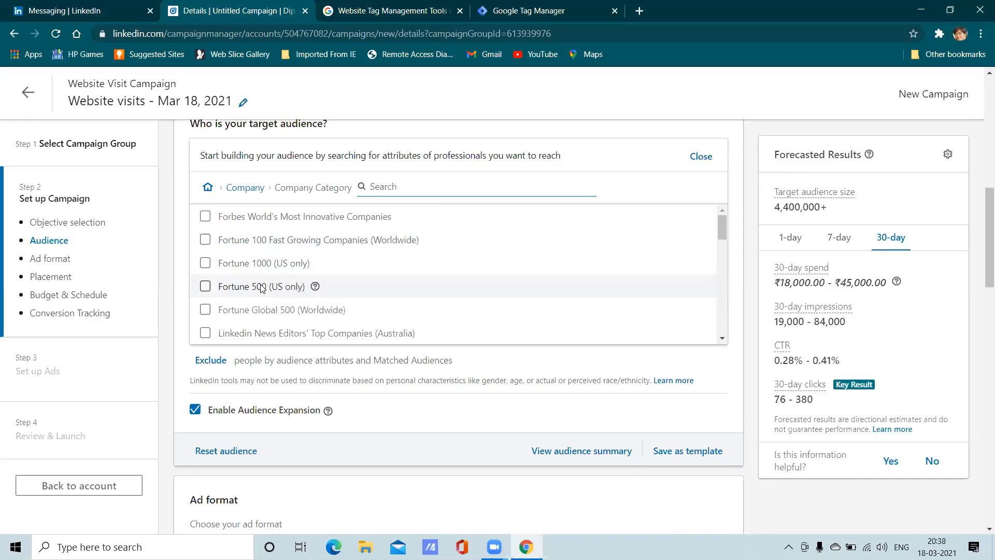
- Try targeting the Linkedin News Editors' Top Startups (India) company category, and deselect it again
scroll(293, 291, down, 2)
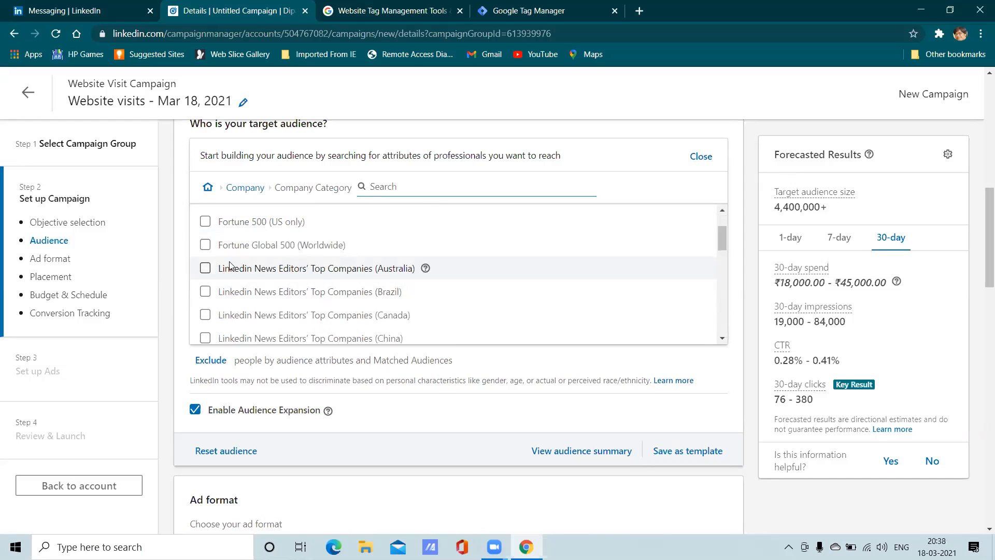
scroll(308, 268, down, 2)
scroll(273, 277, up, 2)
scroll(241, 281, down, 2)
scroll(242, 282, down, 3)
scroll(242, 281, up, 2)
scroll(242, 281, down, 4)
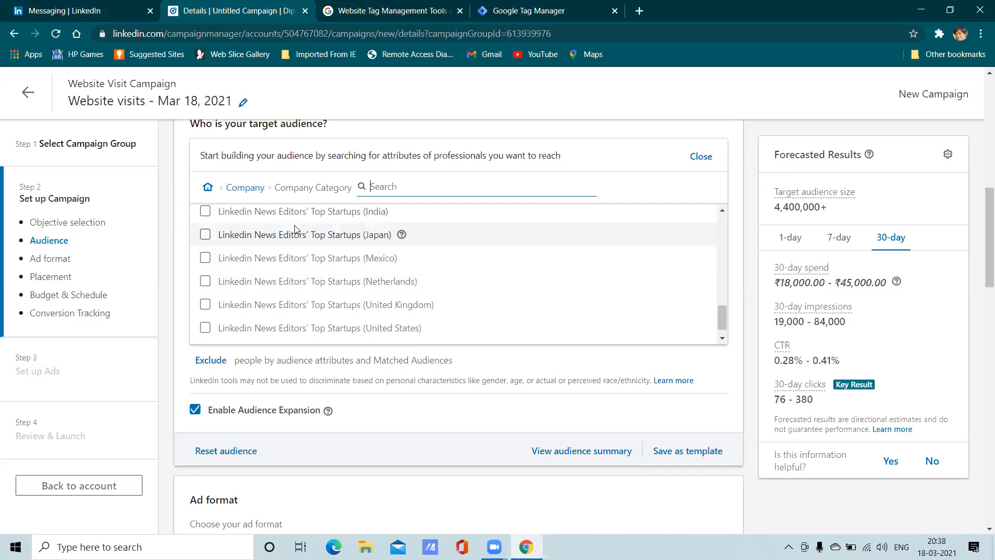
click(204, 212)
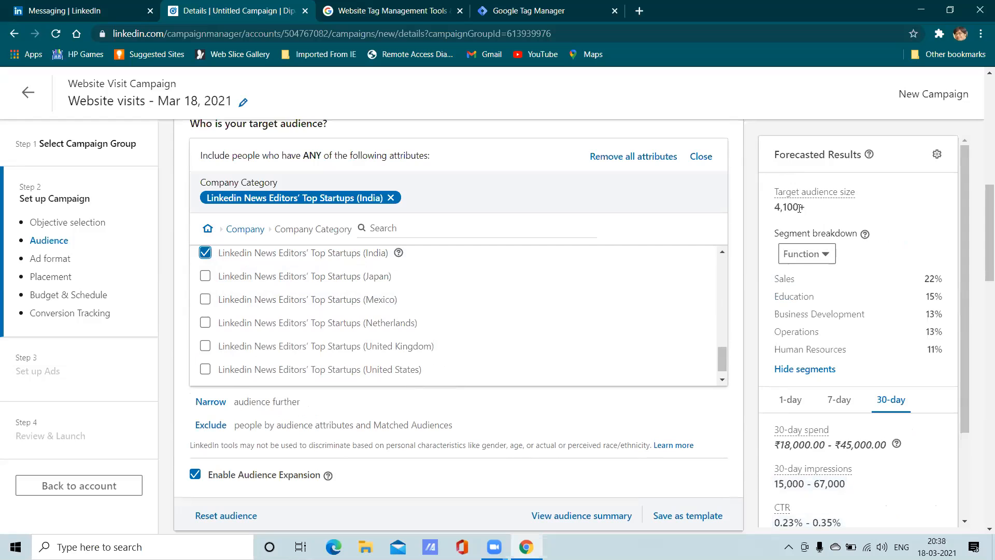
click(205, 253)
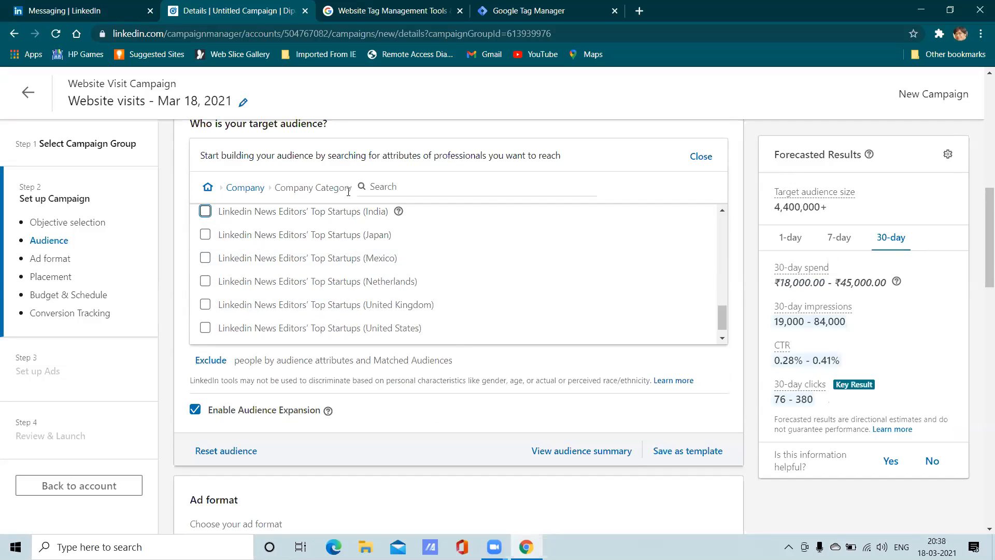
- Search the Company Connections criteria for "tcs" and add Tata Consultancy Services to the audience
click(257, 189)
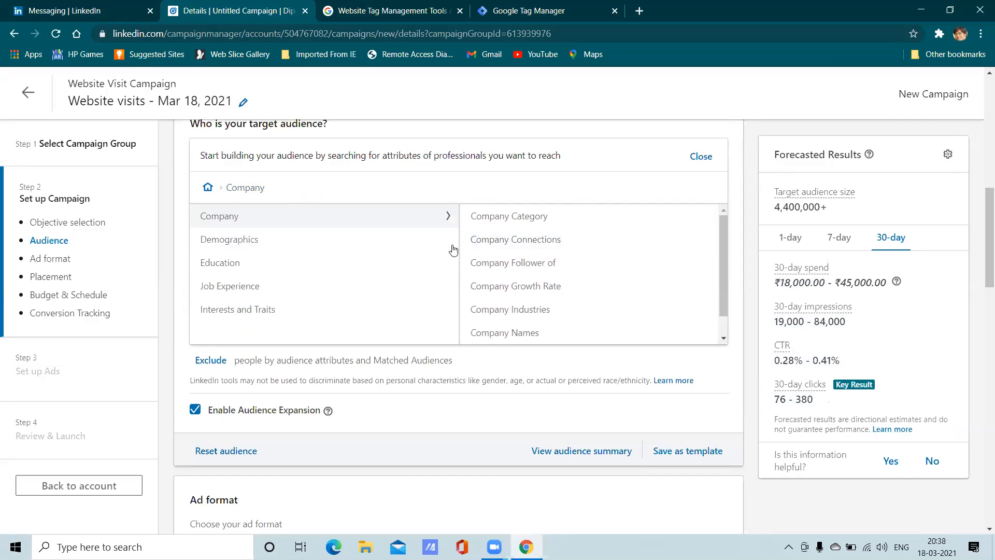
click(514, 247)
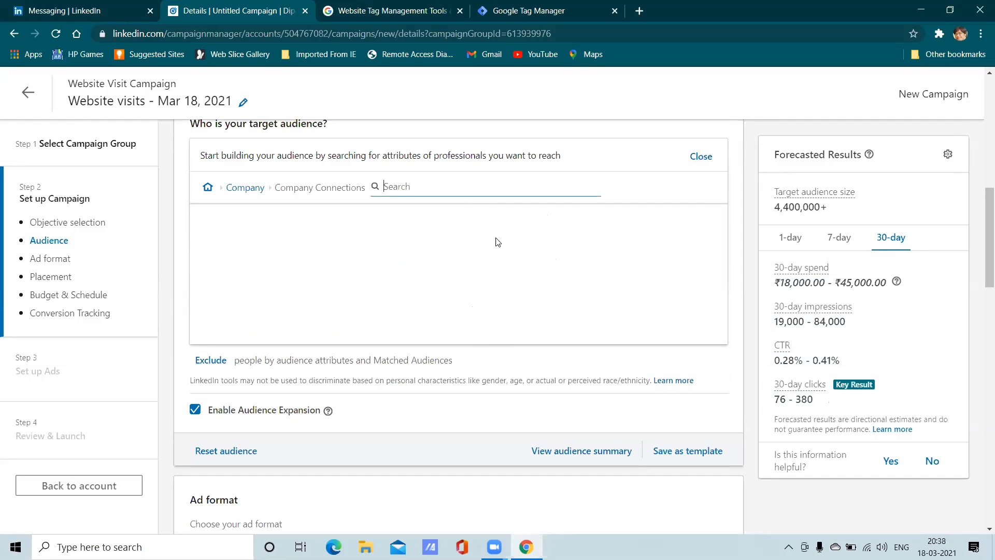
text(tcs)
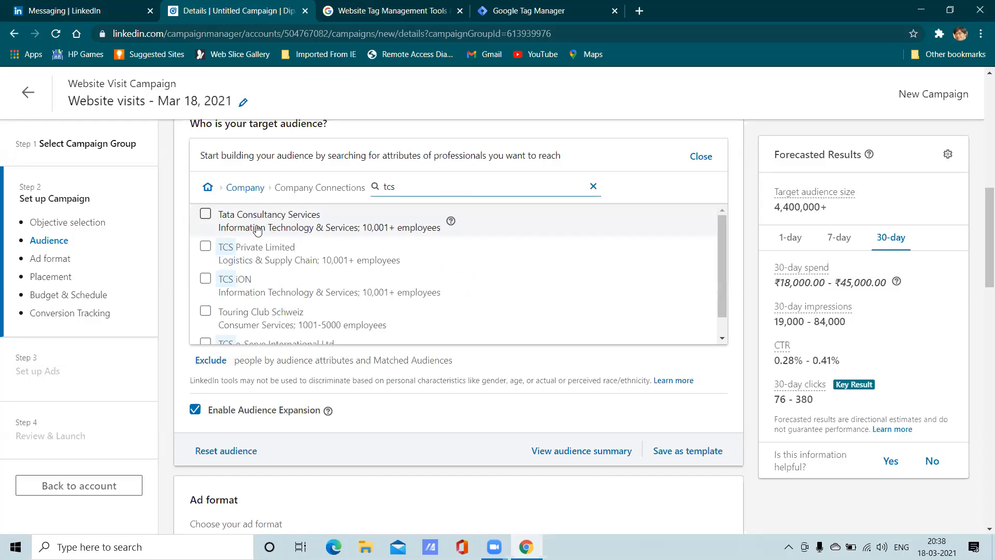
scroll(341, 208, up, 3)
scroll(322, 213, down, 3)
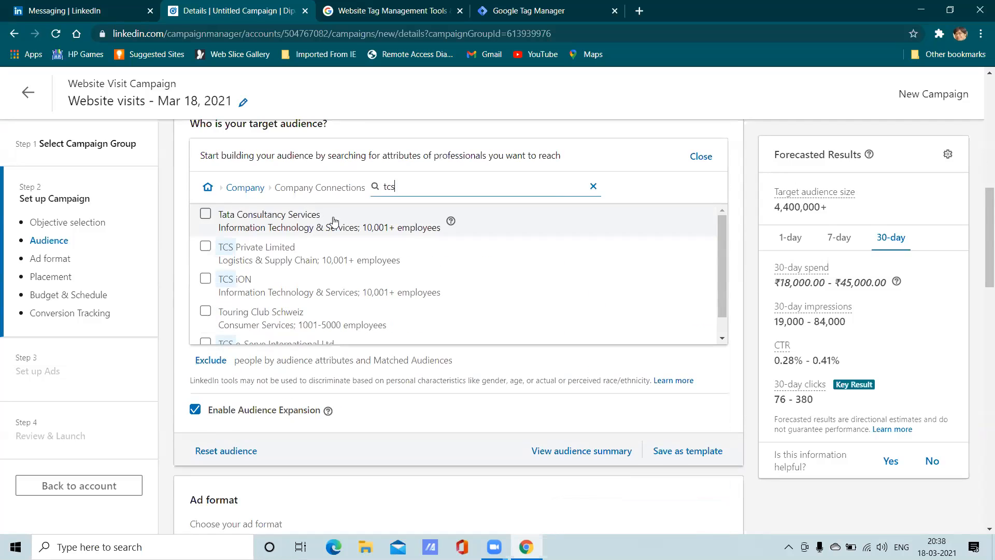
click(206, 214)
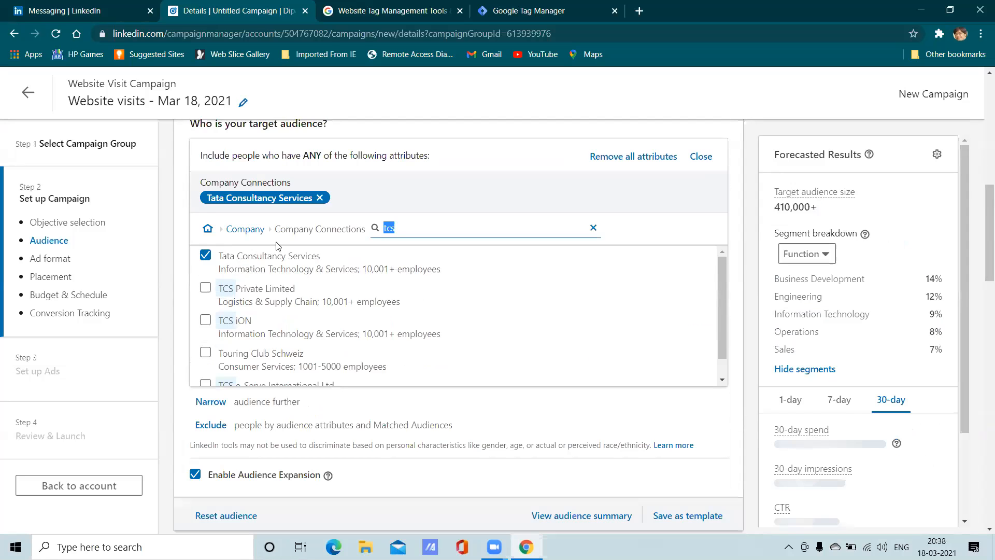
- Search Company Connections for "info", add Infosys to the audience, and clear the search
click(469, 232)
key(BackSpace)
key(BackSpace)
key(BackSpace)
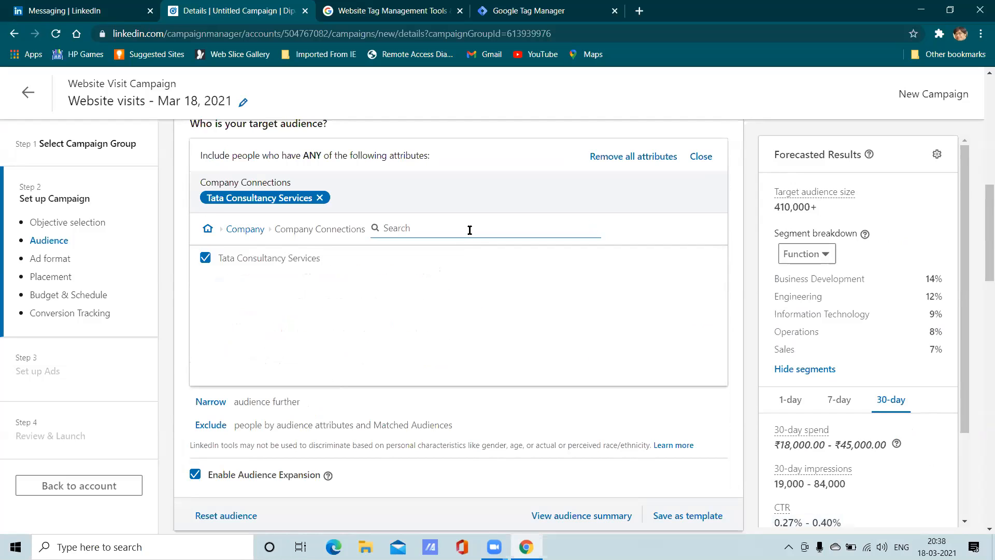
text(info)
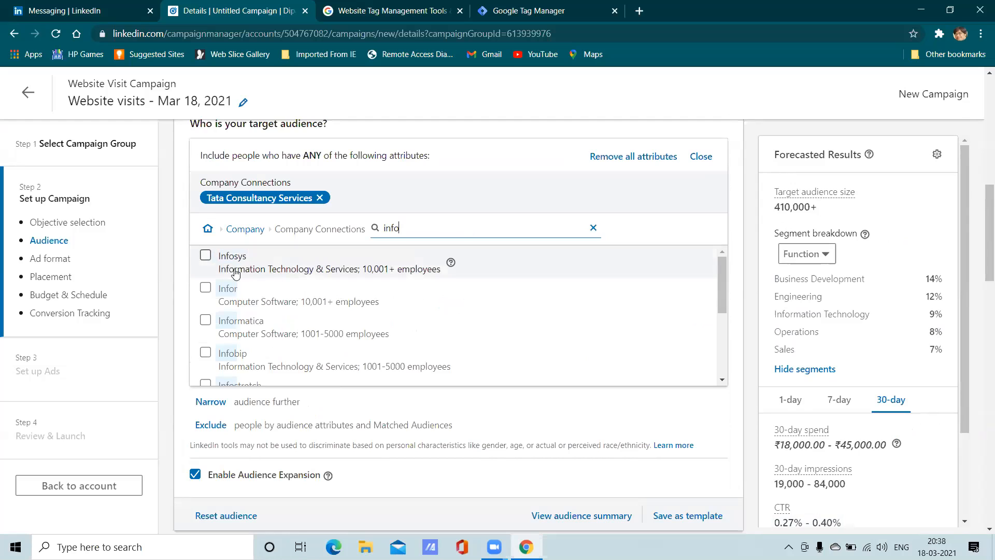
click(206, 255)
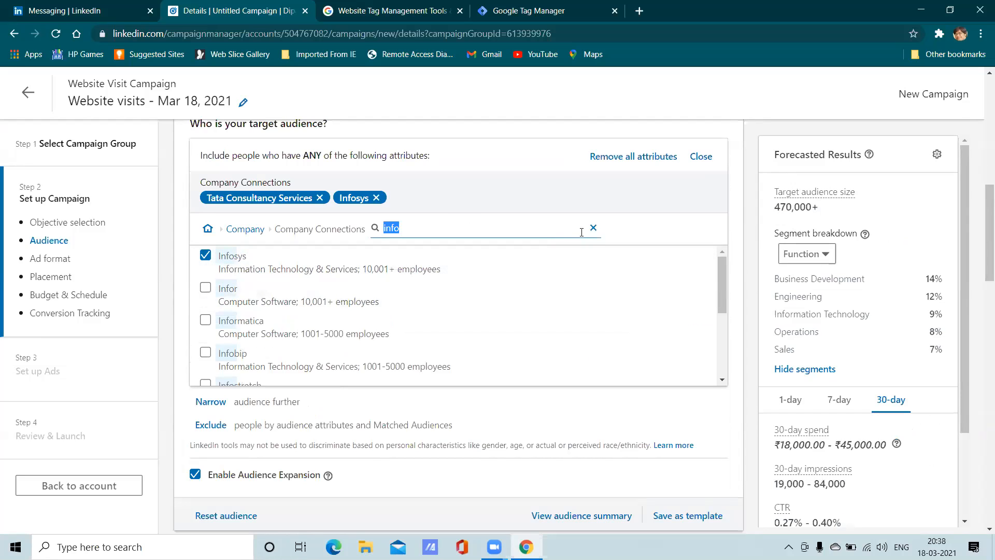
click(594, 228)
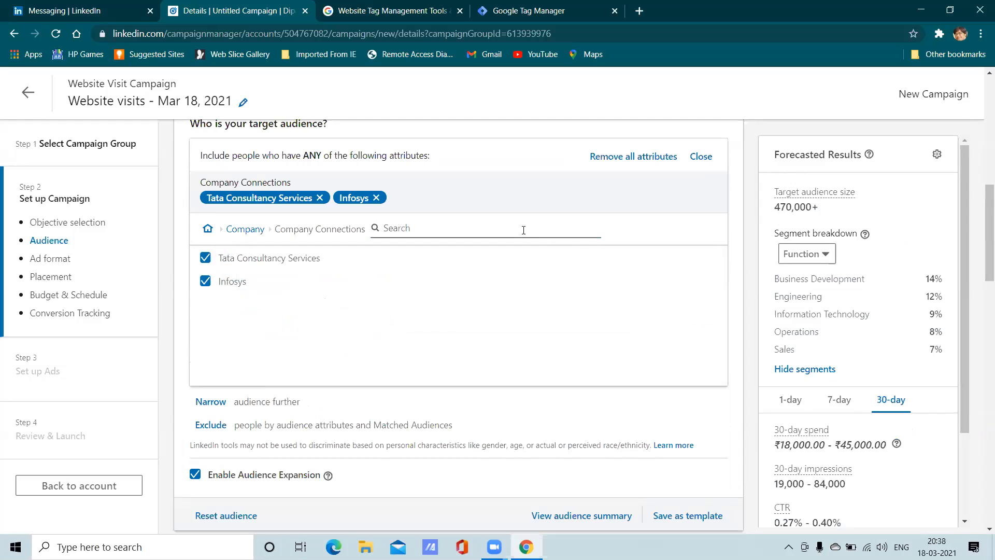
- Remove Tata Consultancy Services and Infosys from the audience's company connections
click(205, 258)
click(205, 284)
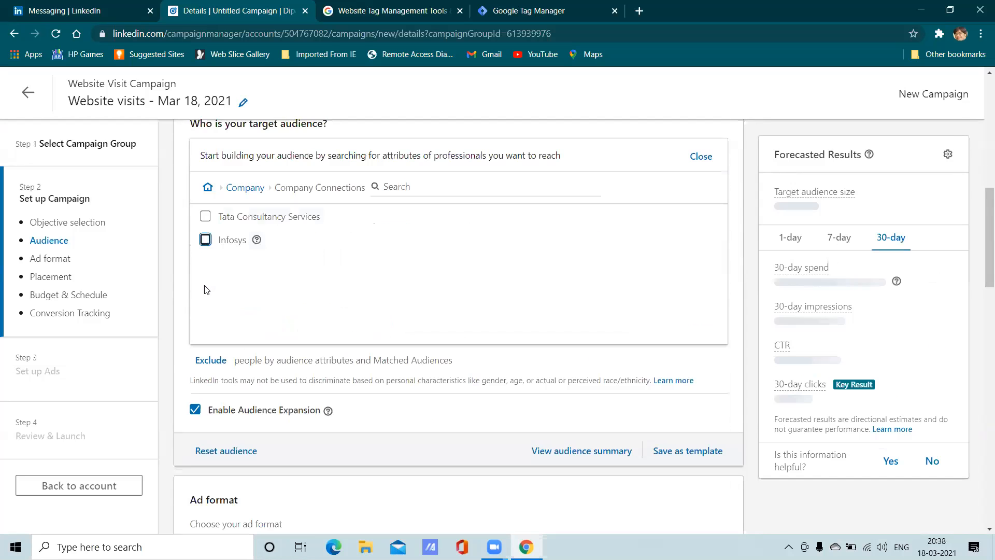
click(242, 189)
click(495, 244)
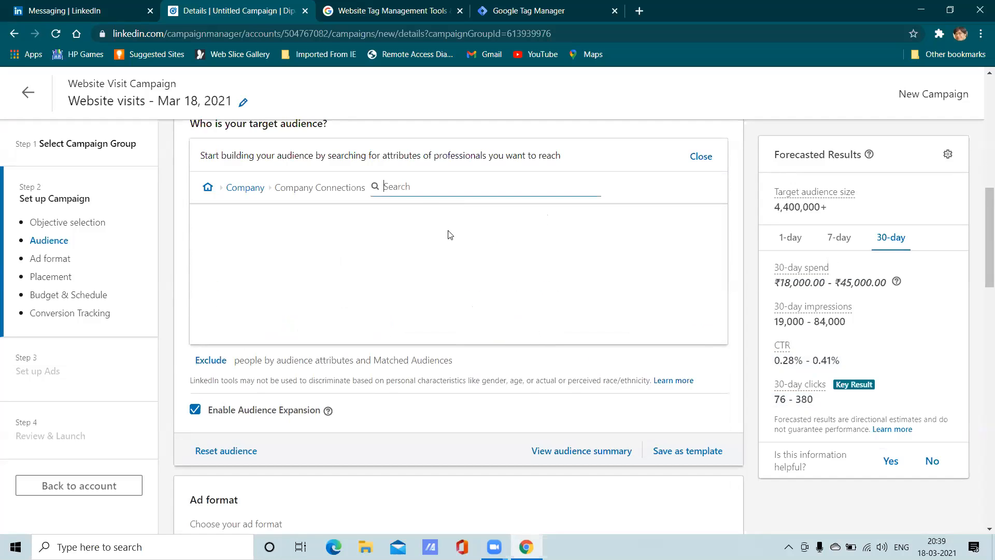
- Examine the targeting options offered under Company Follower of and Company Growth Rate
click(236, 189)
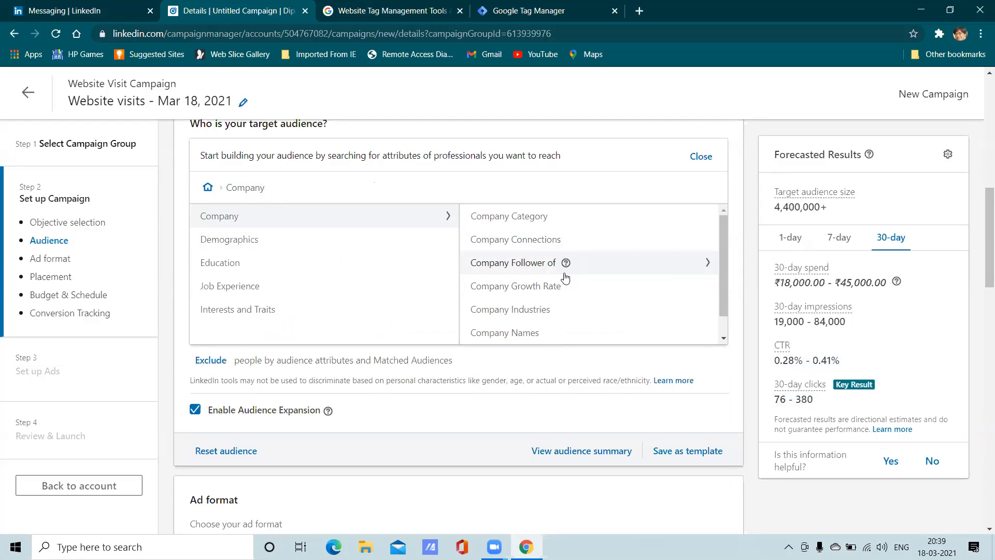
click(522, 265)
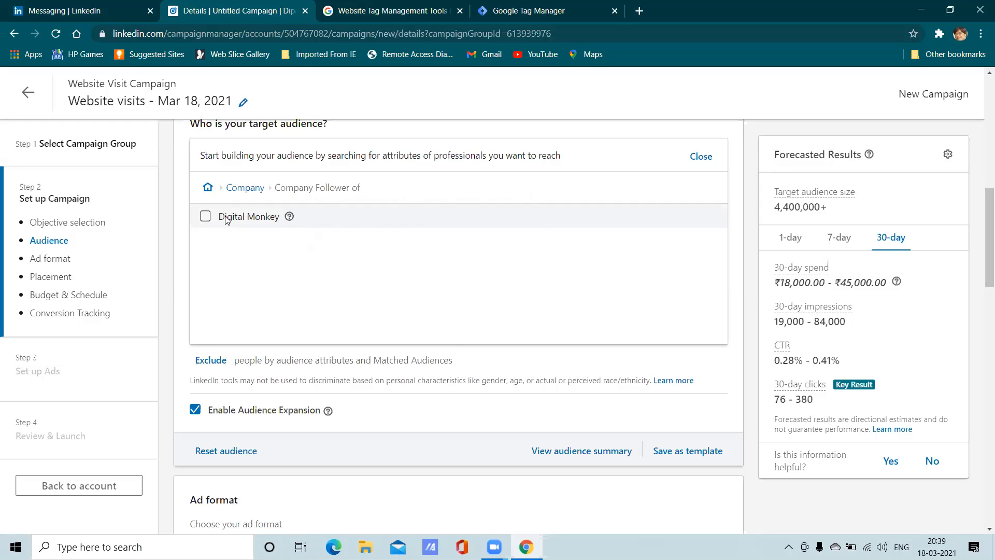
click(232, 192)
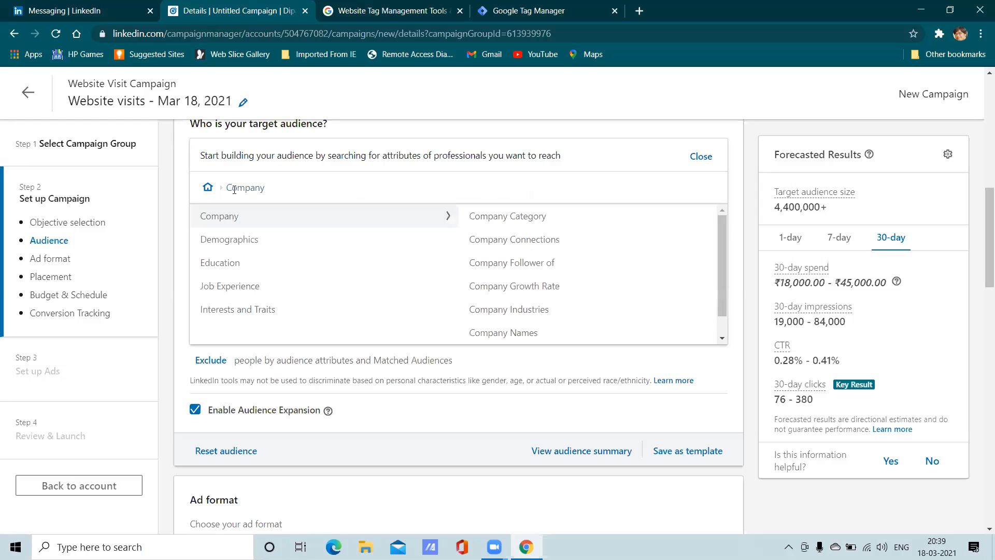
click(521, 292)
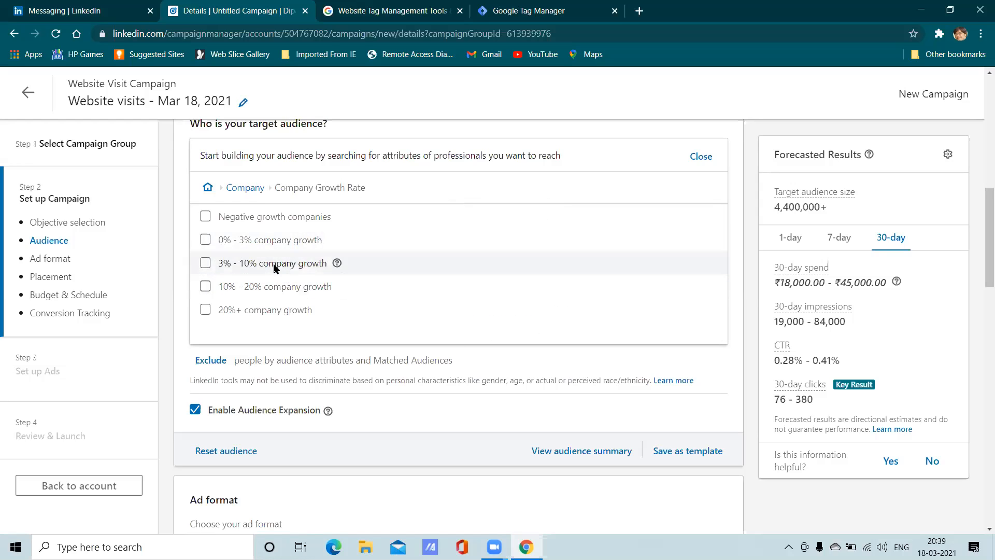
- Add the 51-200 employees and 501-1000 employees company sizes to the target audience
scroll(260, 290, down, 2)
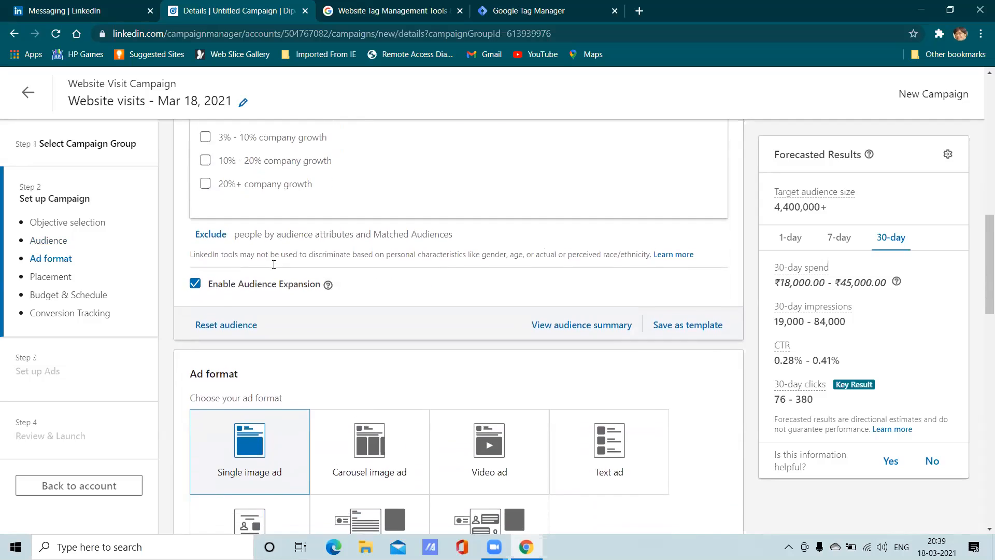
scroll(269, 281, up, 3)
click(256, 253)
scroll(510, 339, down, 1)
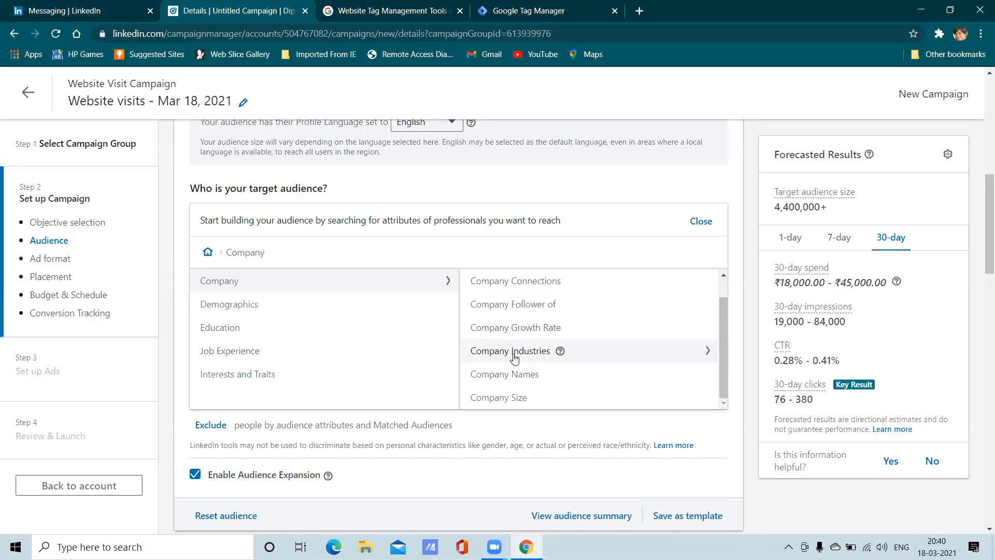
click(512, 397)
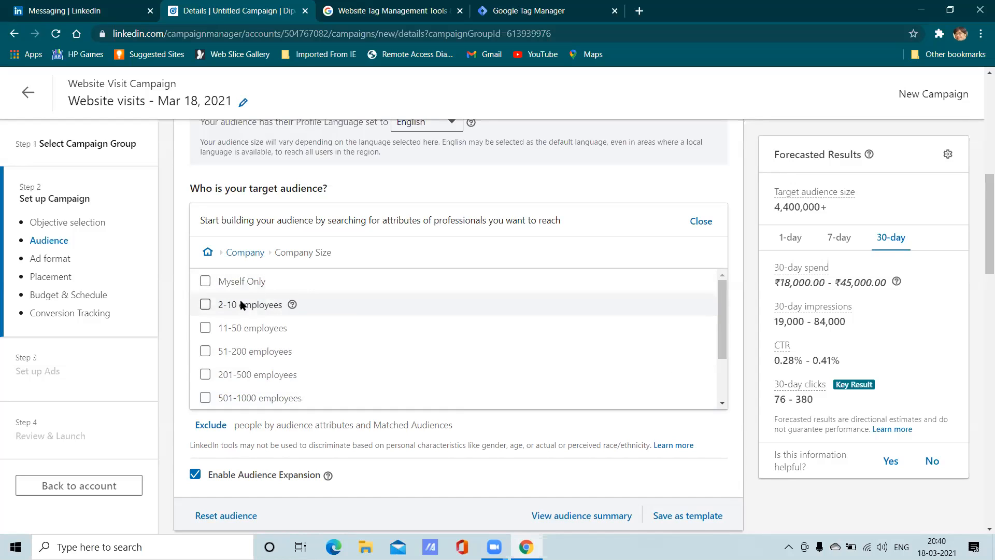
scroll(207, 336, down, 3)
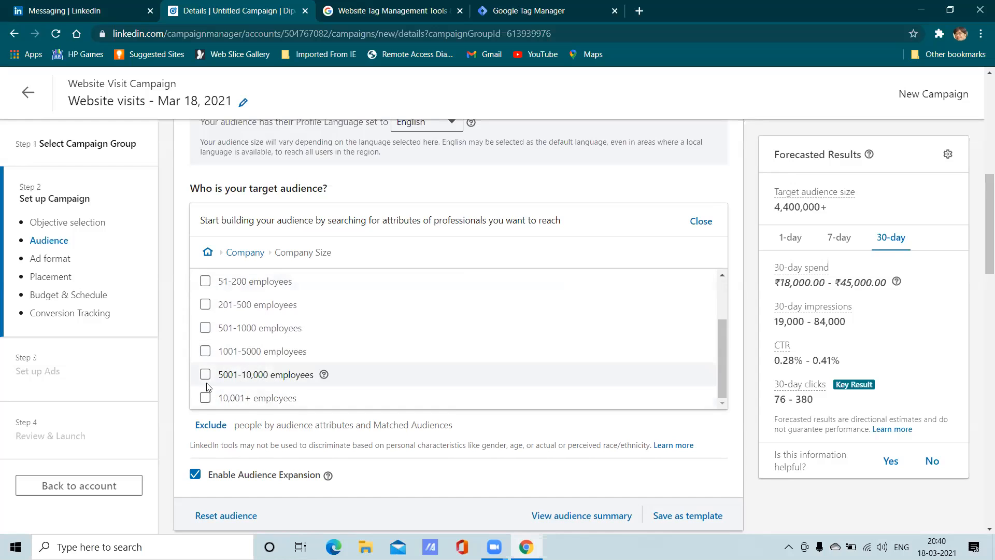
scroll(211, 358, up, 3)
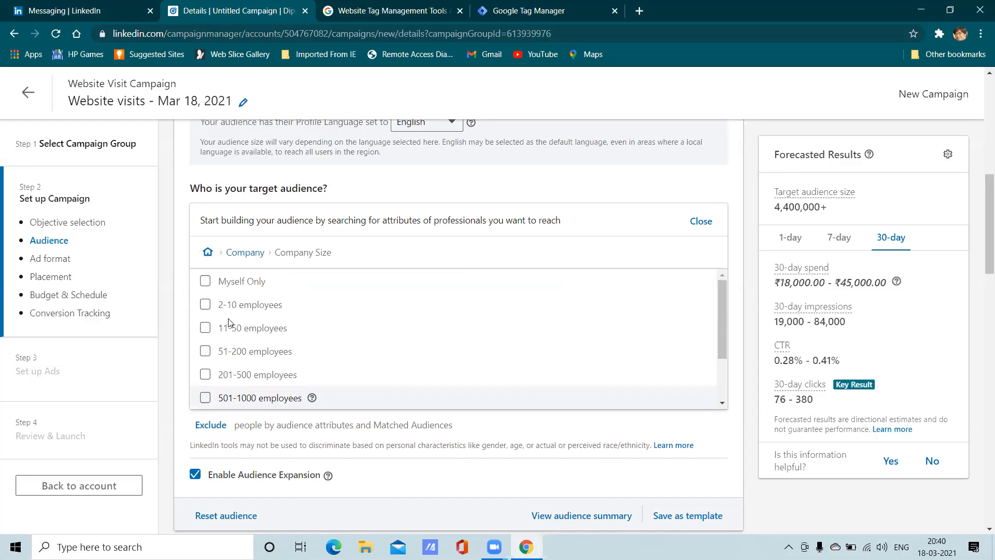
click(205, 352)
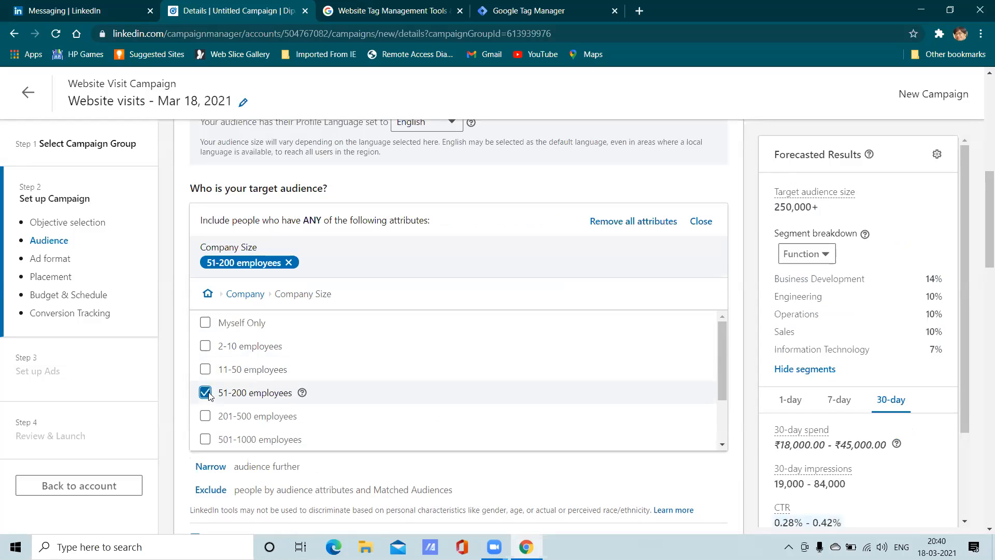
click(205, 440)
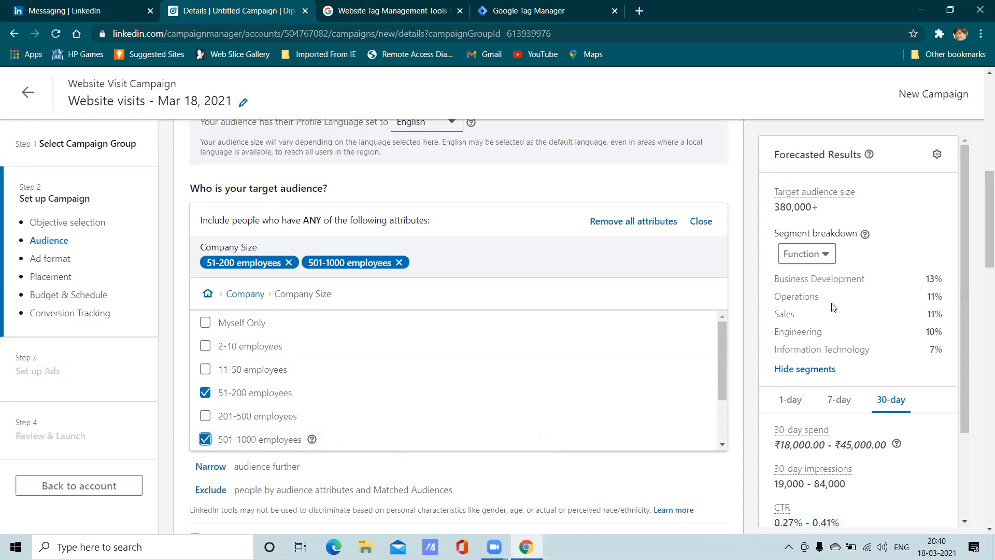
- Review the forecasted results for the chosen company sizes, and remove both sizes from the audience
scroll(833, 307, up, 1)
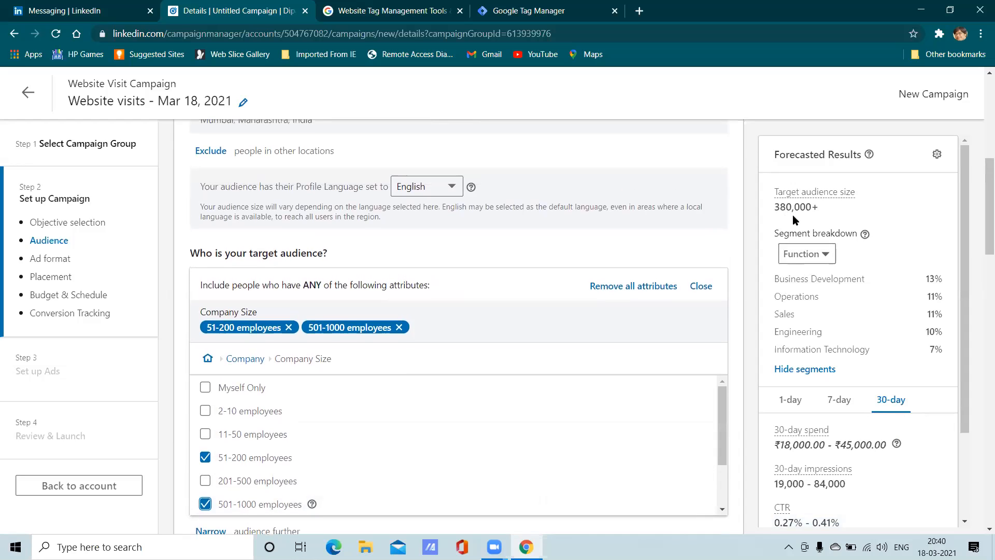
scroll(695, 311, down, 2)
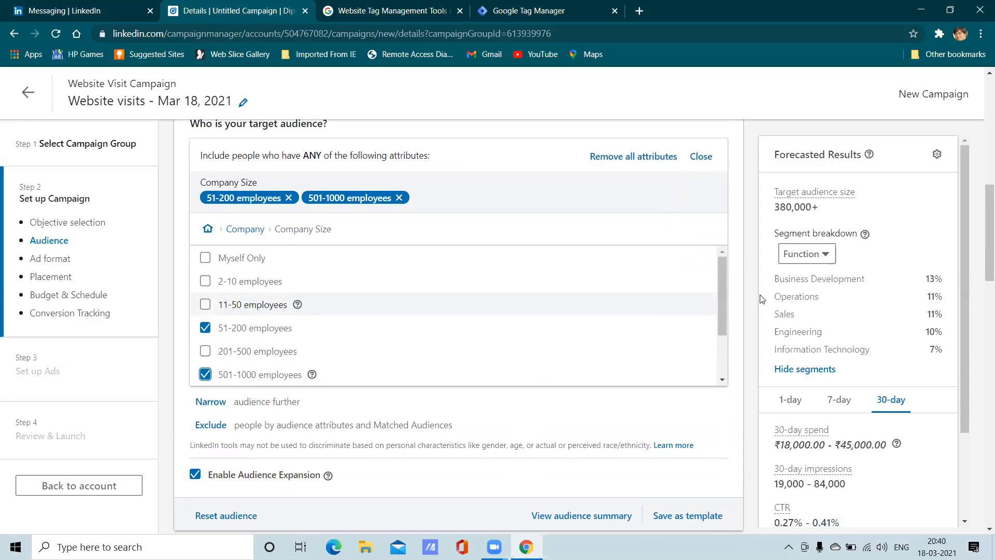
scroll(881, 356, down, 2)
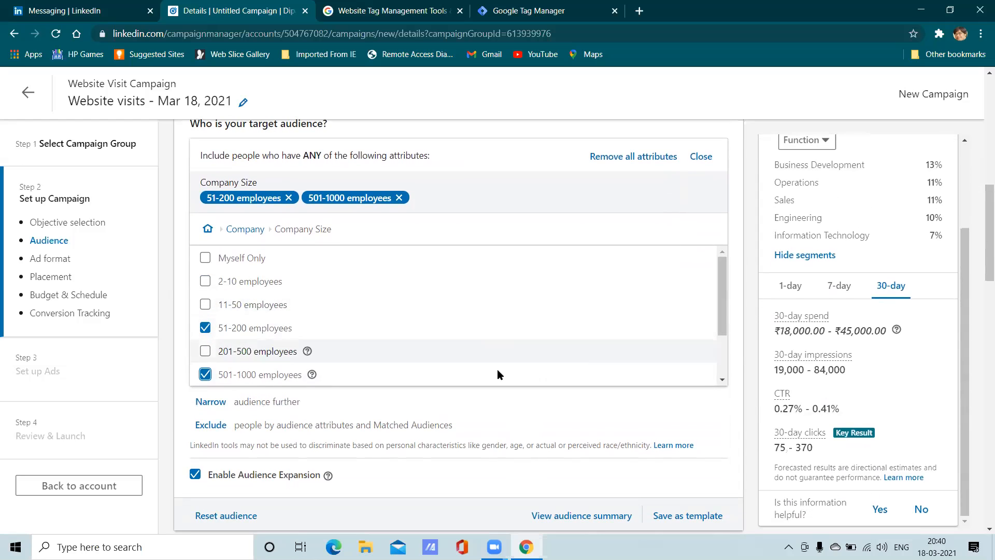
click(205, 374)
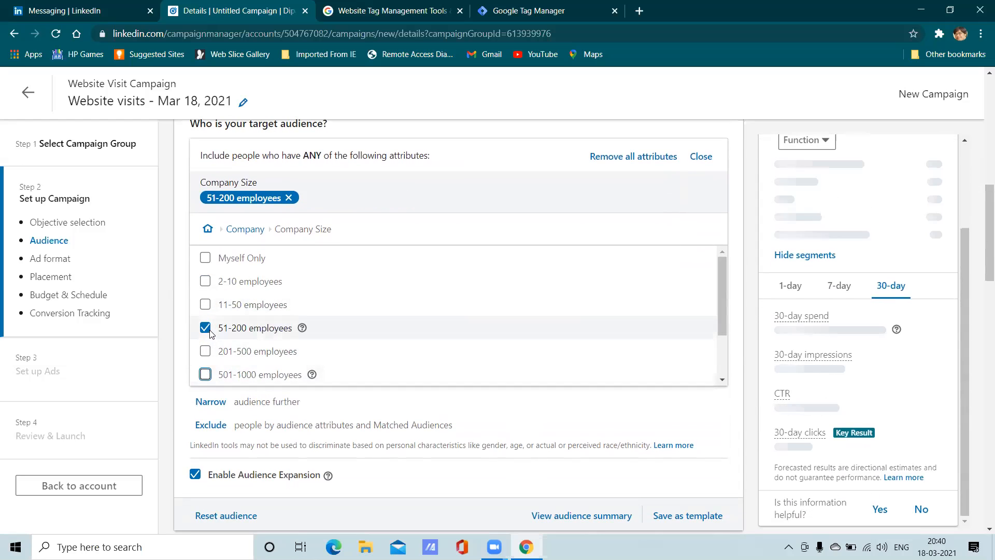
click(206, 328)
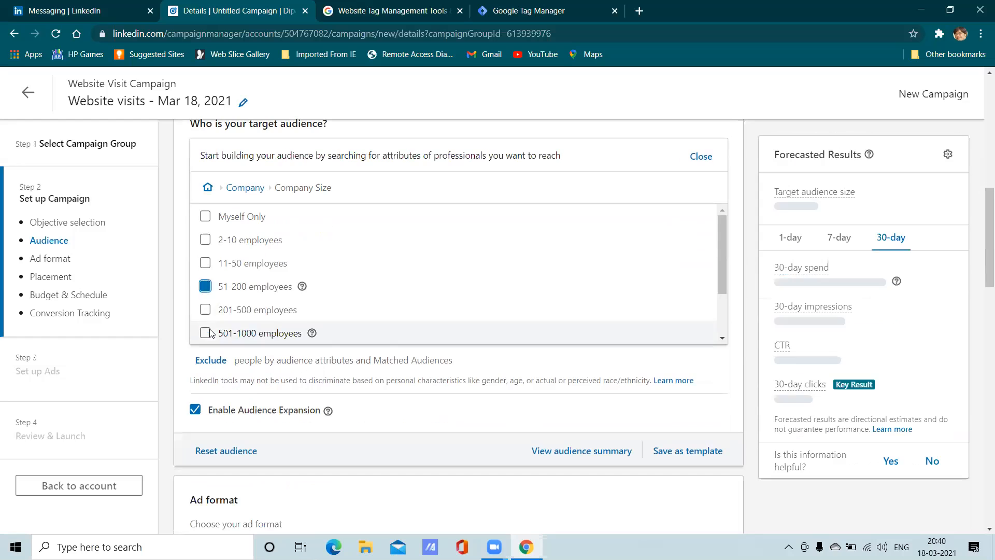
- Examine the Company Names targeting criteria and return to the list of company attributes
click(244, 188)
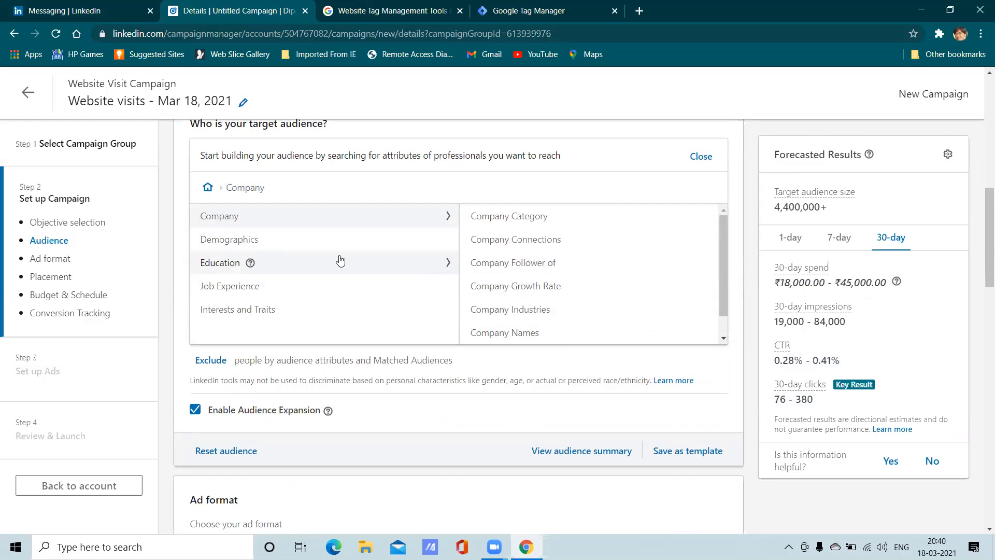
mouse_move(561, 263)
scroll(570, 269, down, 1)
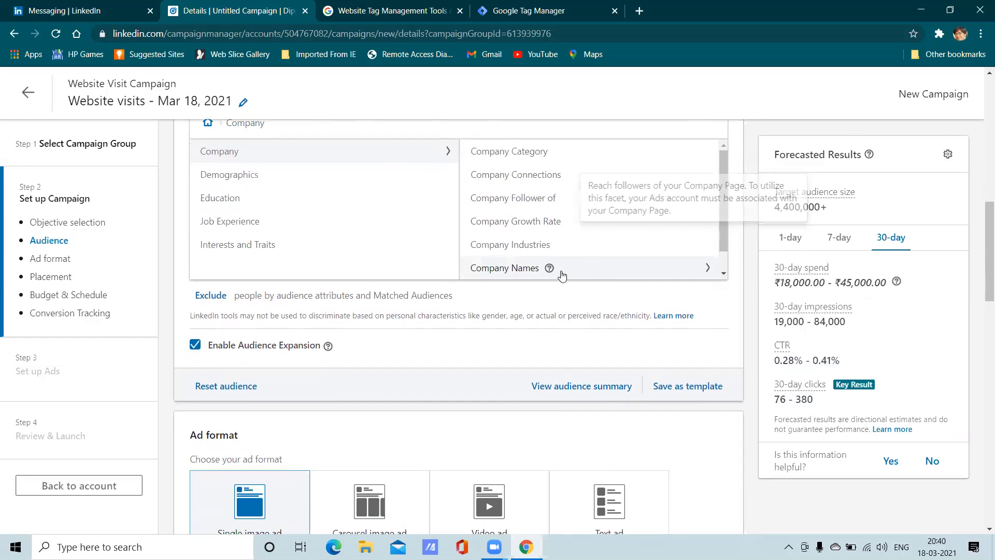
click(508, 269)
scroll(430, 243, up, 2)
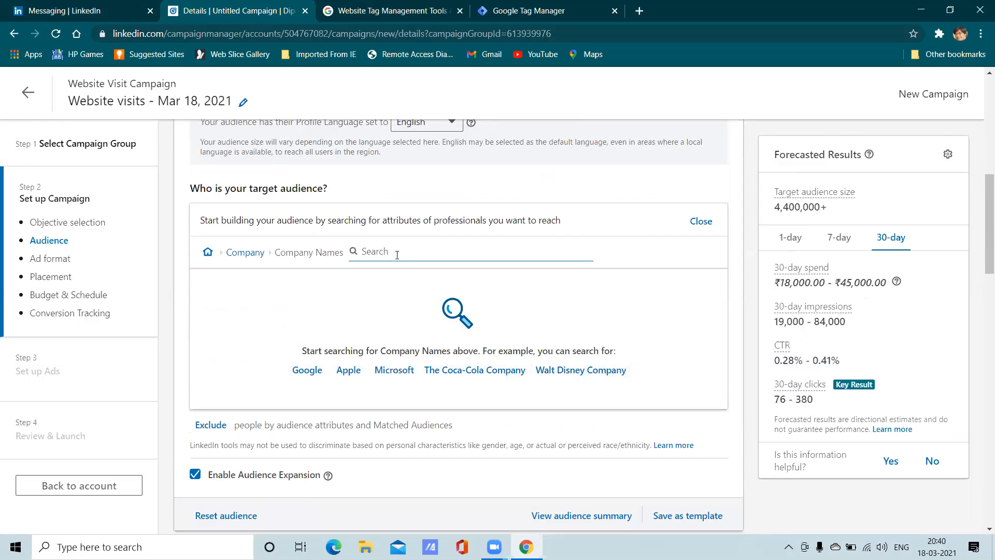
click(254, 254)
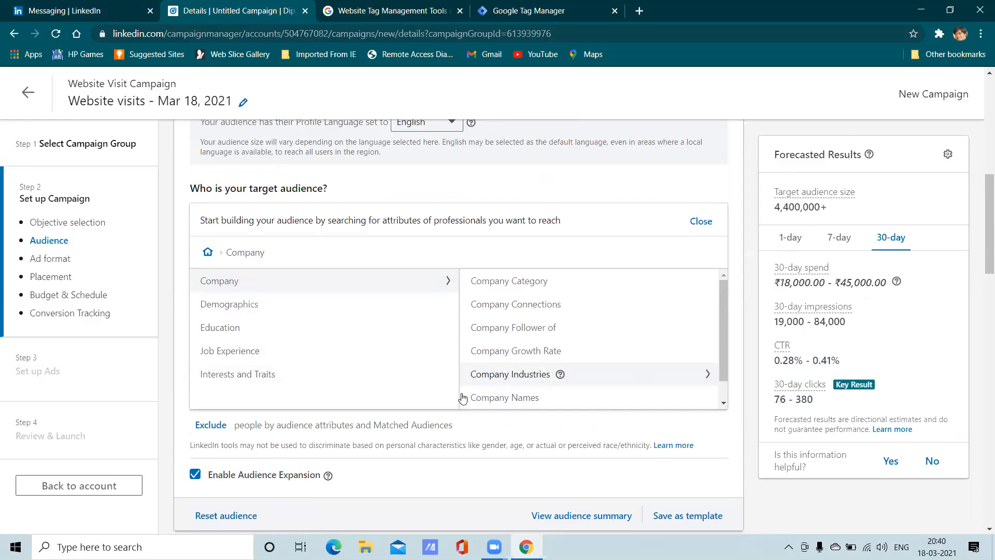
- Examine the Member Age and Member Gender criteria under Demographics, accepting the non-discrimination certification for age
click(261, 308)
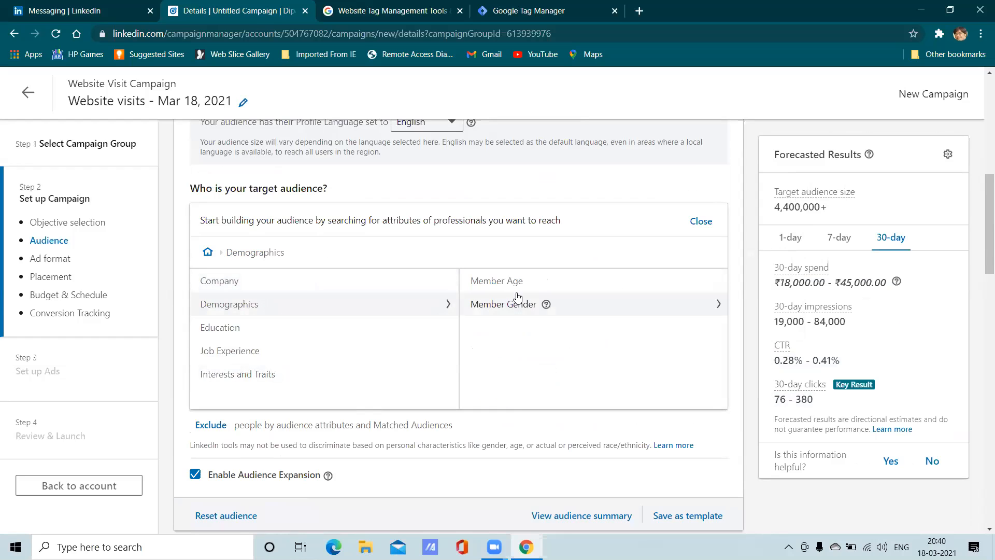
click(513, 282)
click(205, 284)
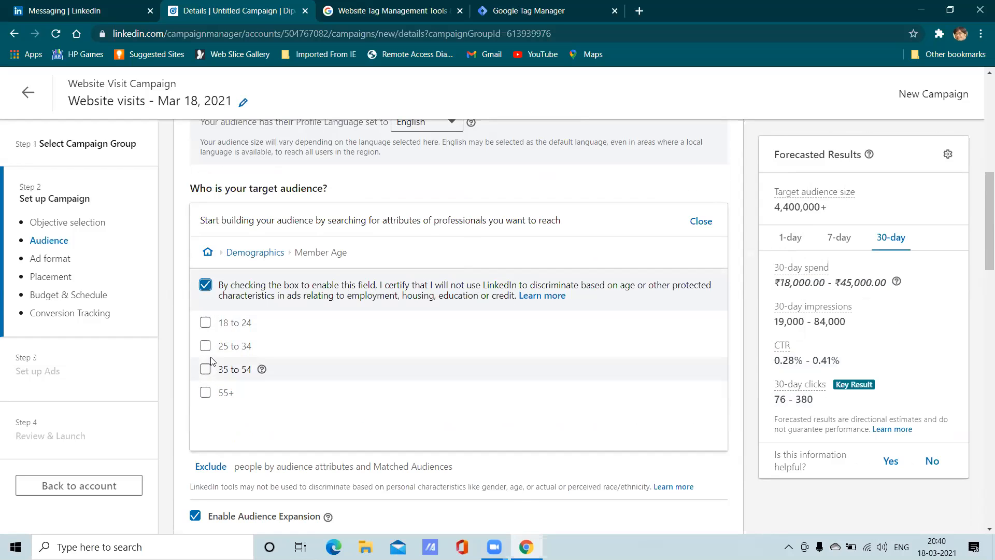
click(238, 254)
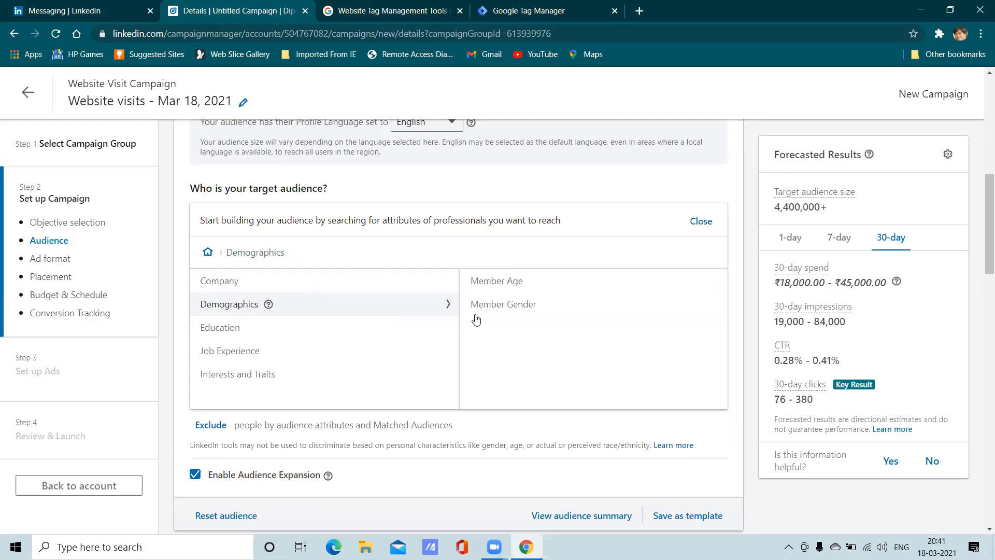
click(511, 305)
click(205, 285)
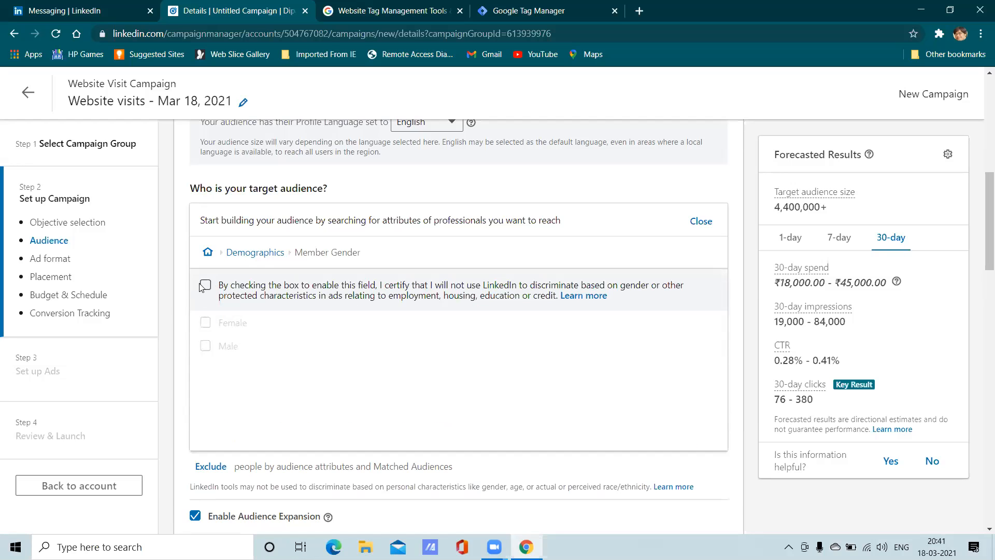
click(248, 252)
- Examine the Education and Job Experience attributes, including the Job Functions list and the Job Titles search
click(236, 329)
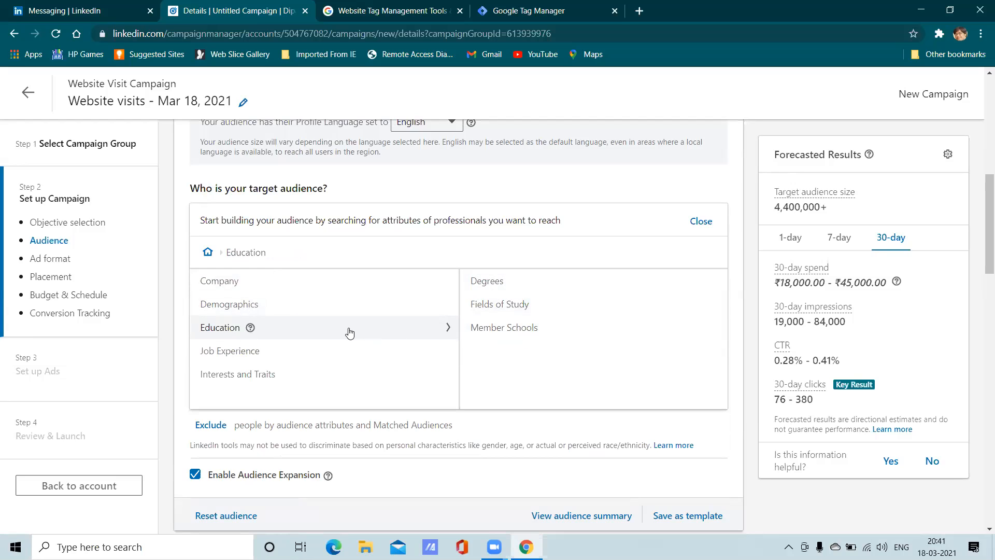
click(325, 359)
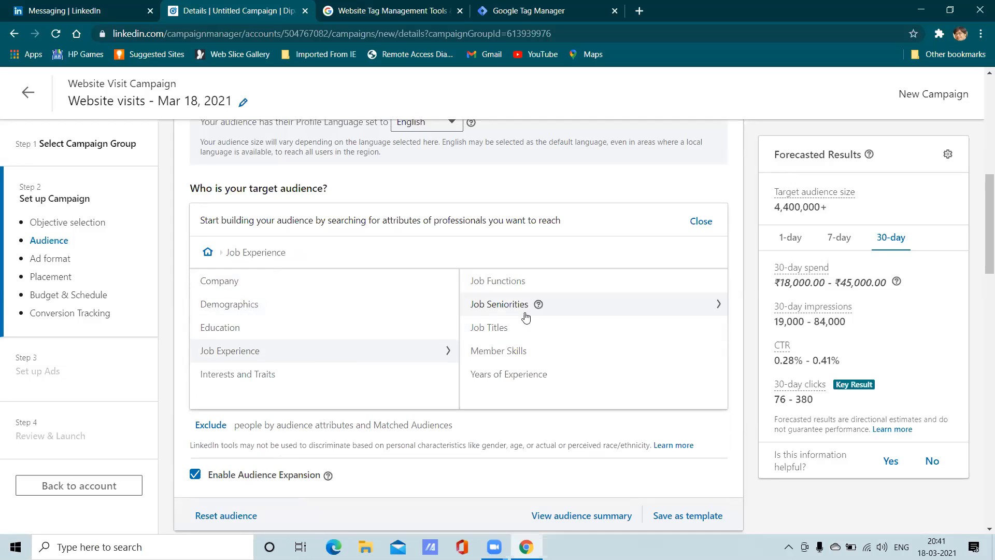
click(527, 283)
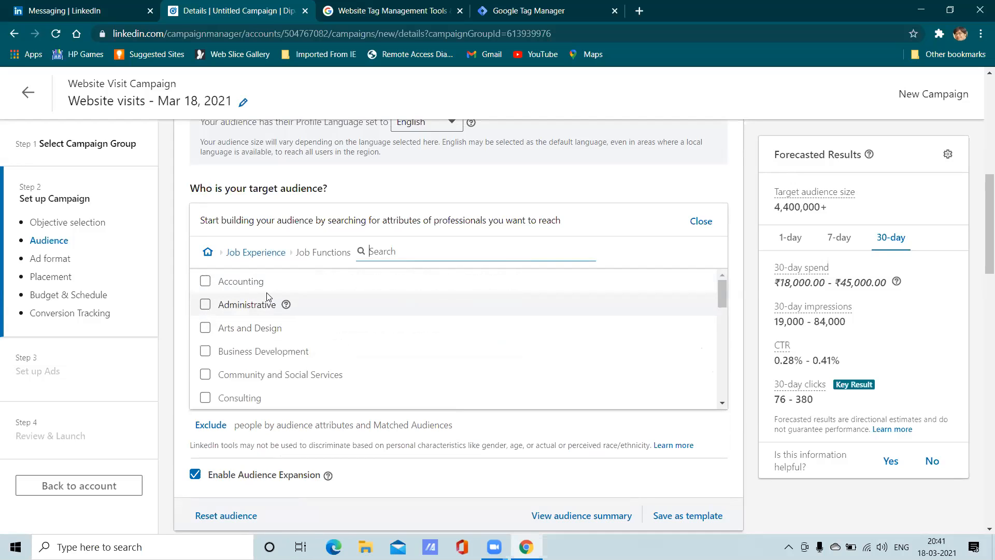
scroll(249, 378, down, 4)
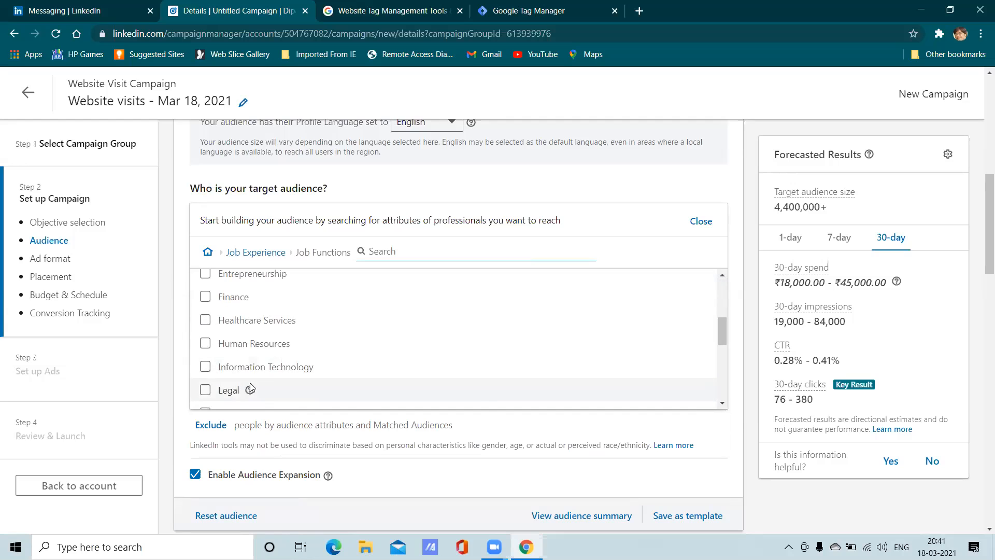
scroll(250, 386, up, 1)
scroll(250, 388, down, 1)
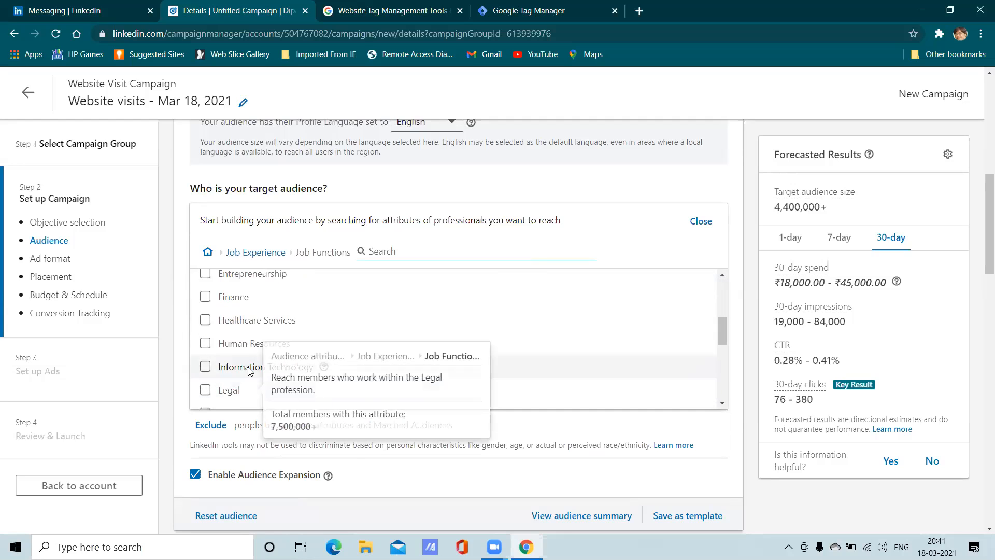
scroll(291, 311, down, 1)
click(280, 252)
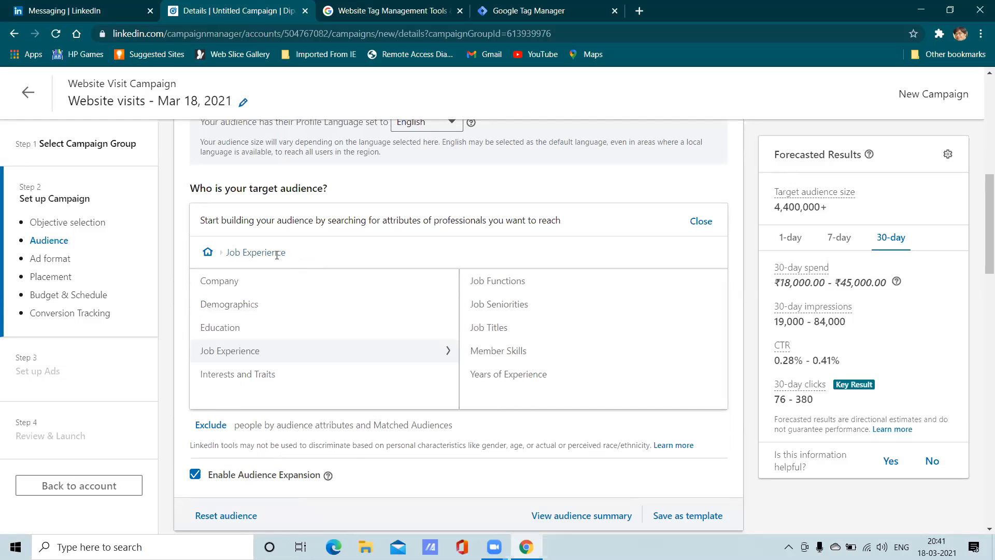
click(490, 333)
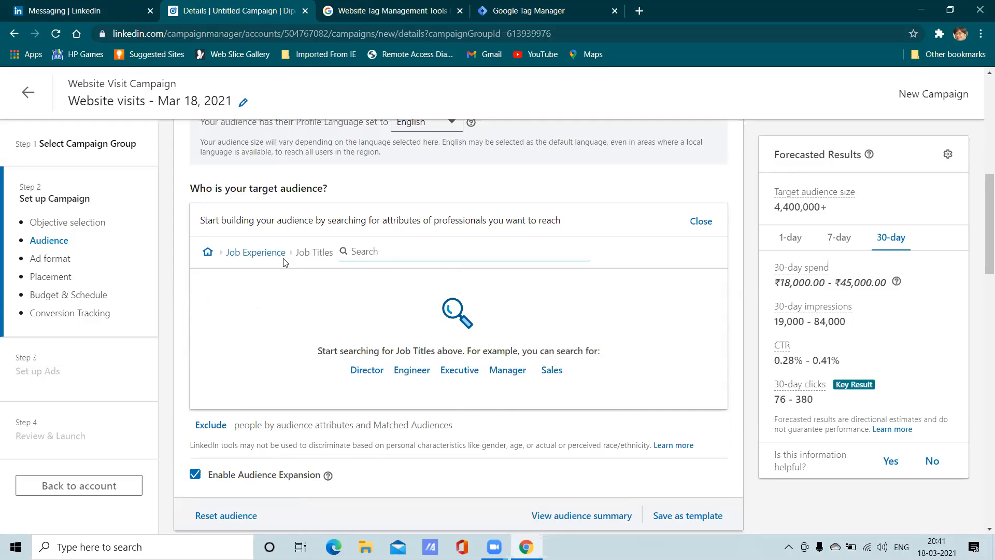
- Target members with 3 to 4 years of experience and review the resulting audience settings
click(262, 254)
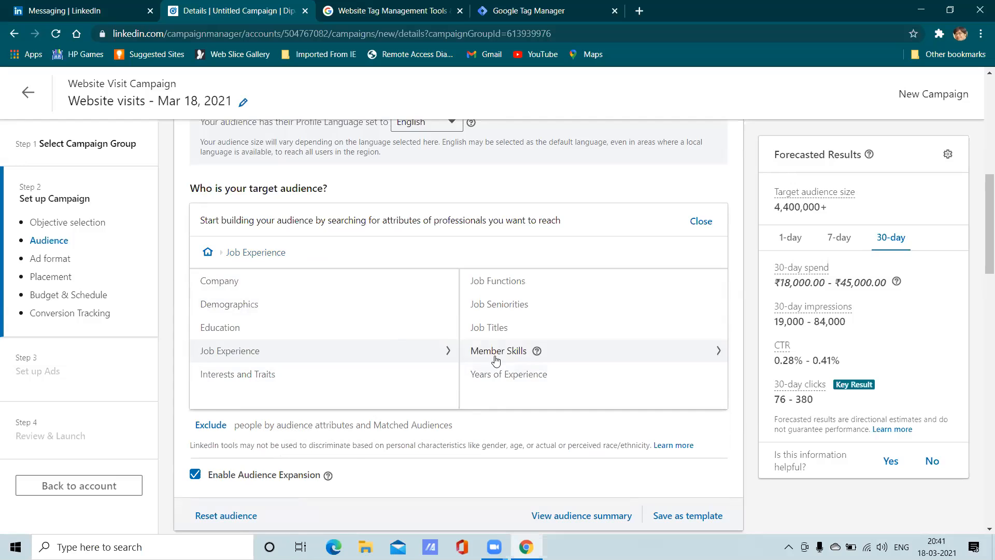
click(507, 374)
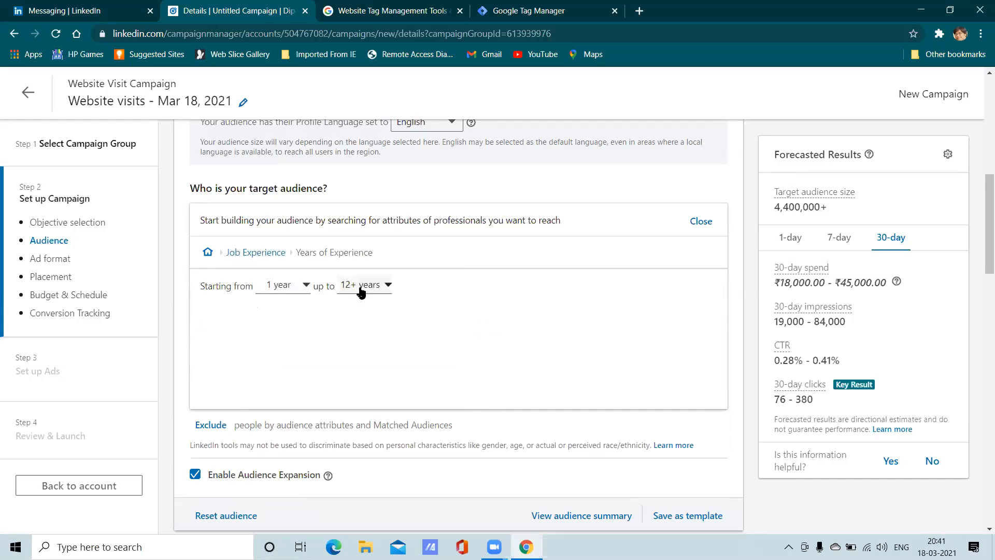
click(290, 290)
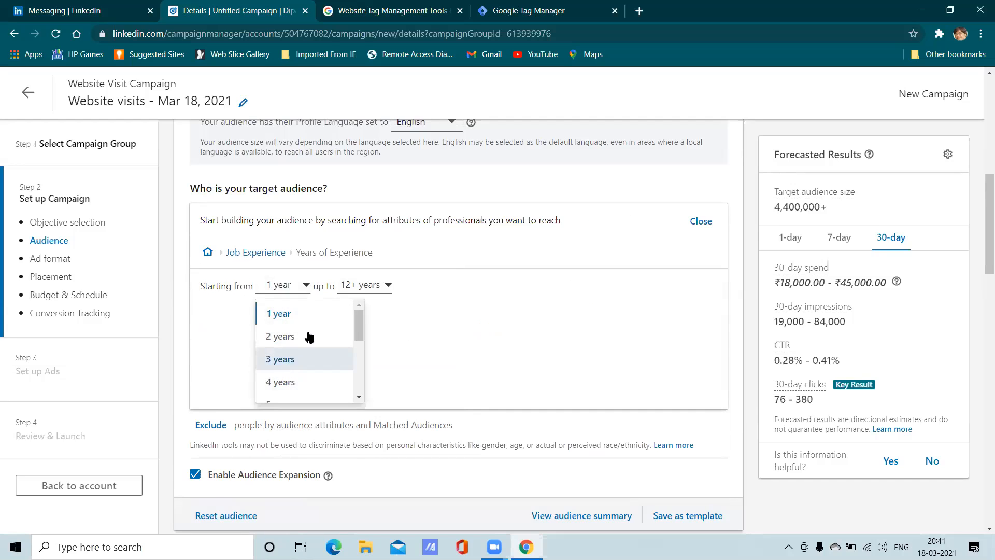
click(306, 359)
click(358, 332)
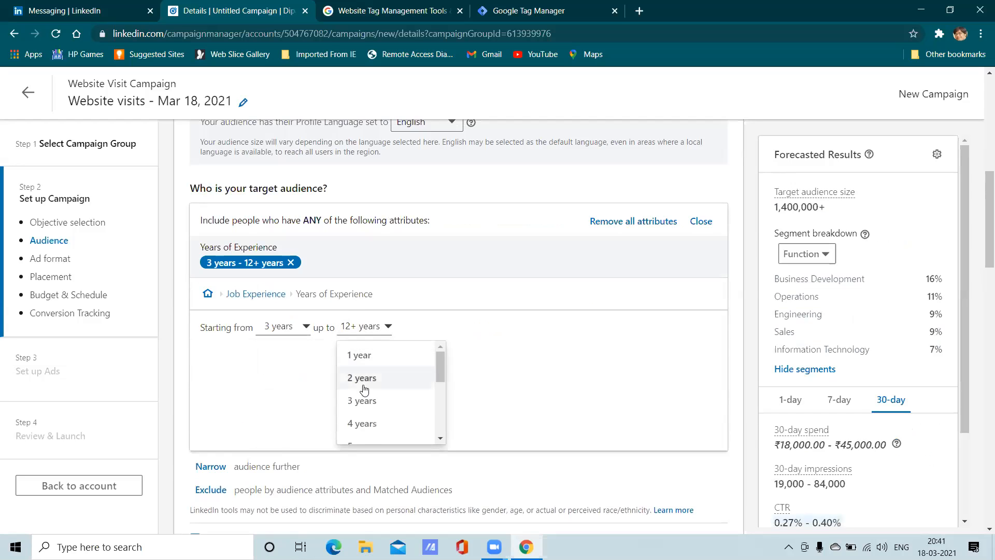
click(358, 424)
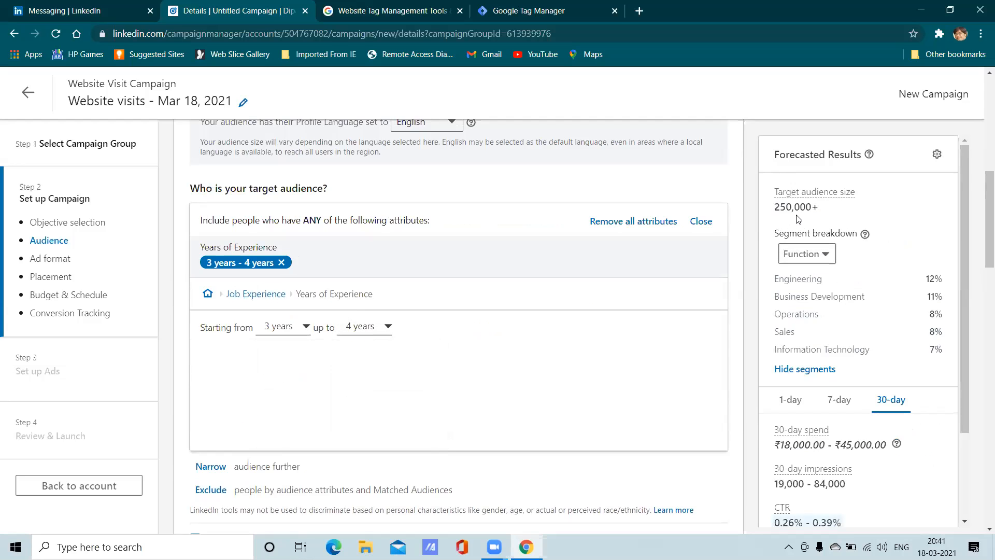
scroll(494, 361, up, 5)
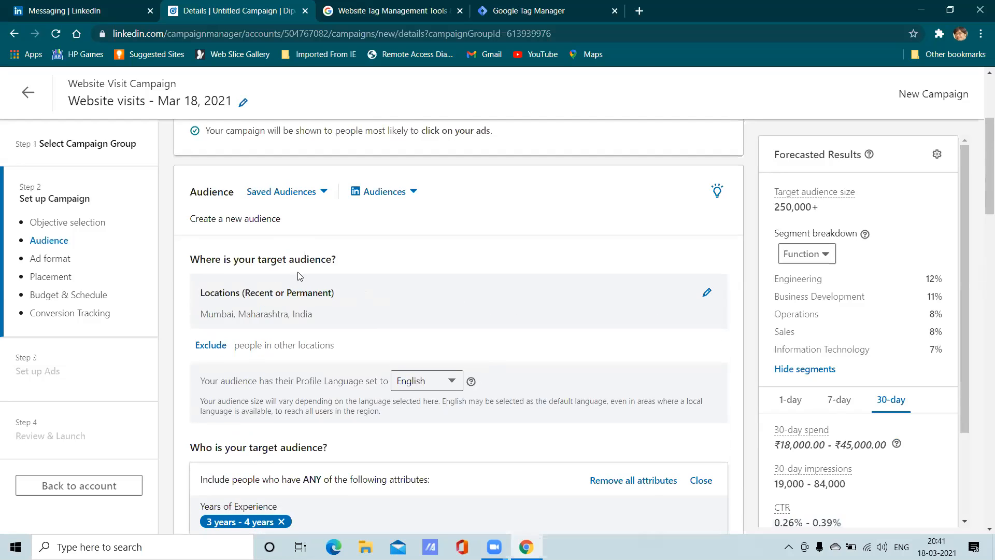
scroll(298, 275, down, 3)
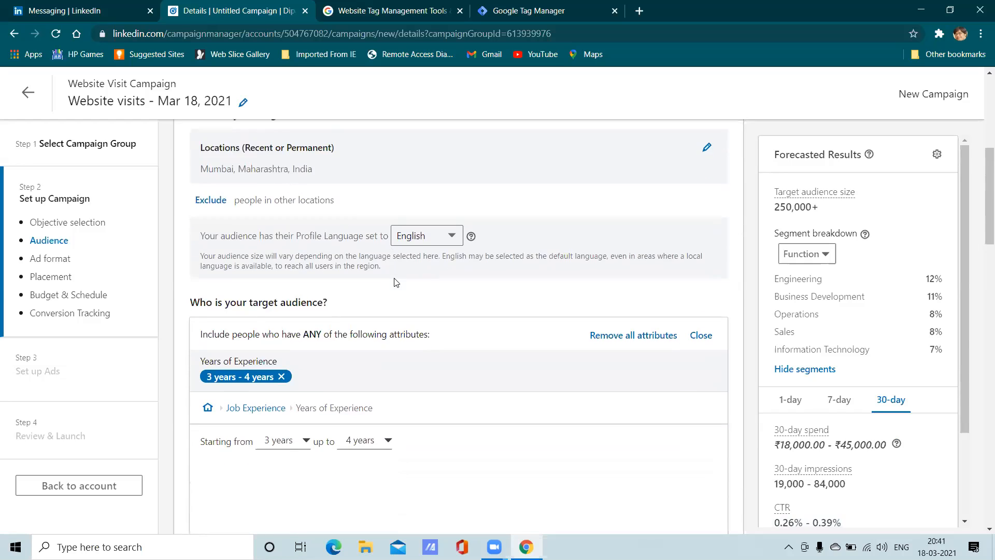
scroll(395, 282, down, 3)
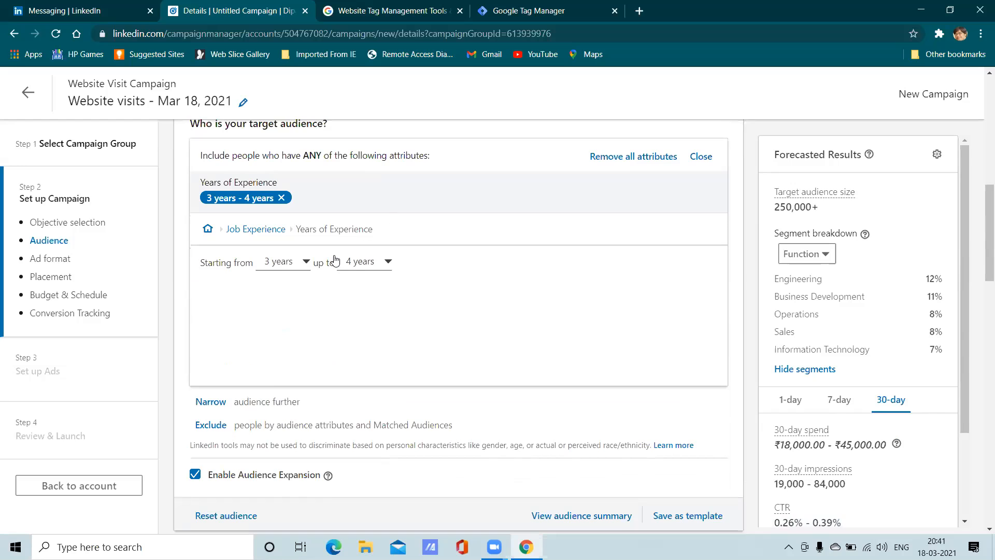
- Remove the 3 to 4 years of experience criterion from the target audience
click(252, 229)
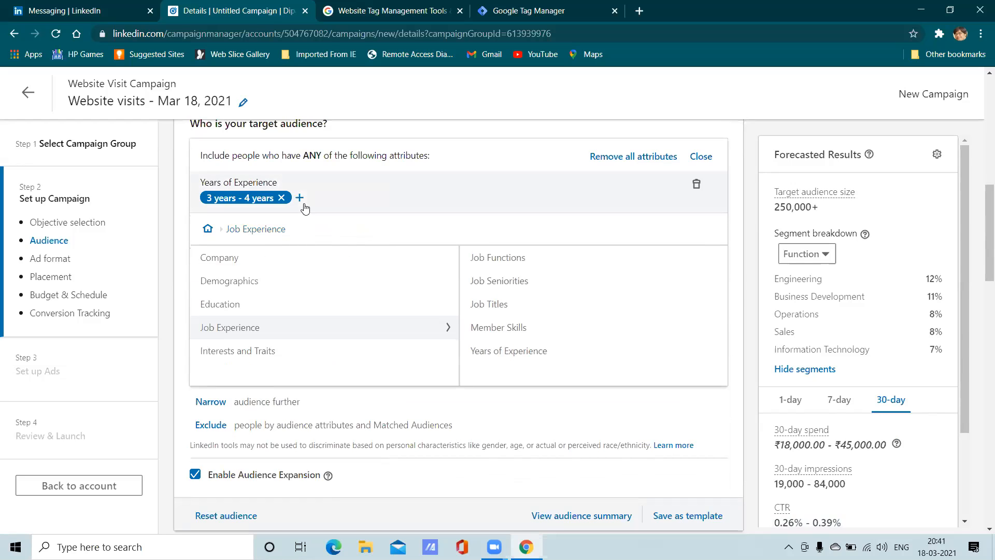
click(282, 198)
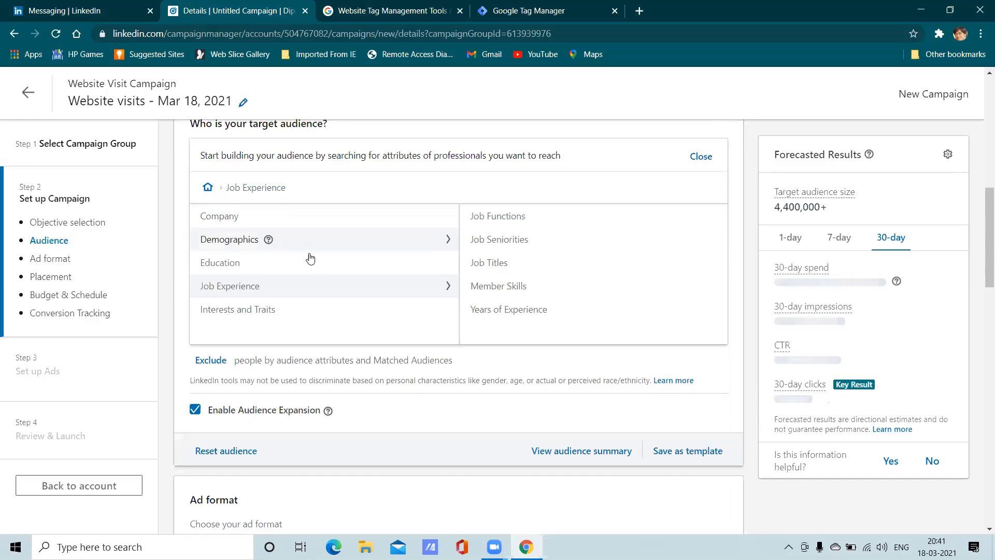
- Examine the Member Groups search and the General Interests list under the Interests and Traits targeting criteria
click(308, 311)
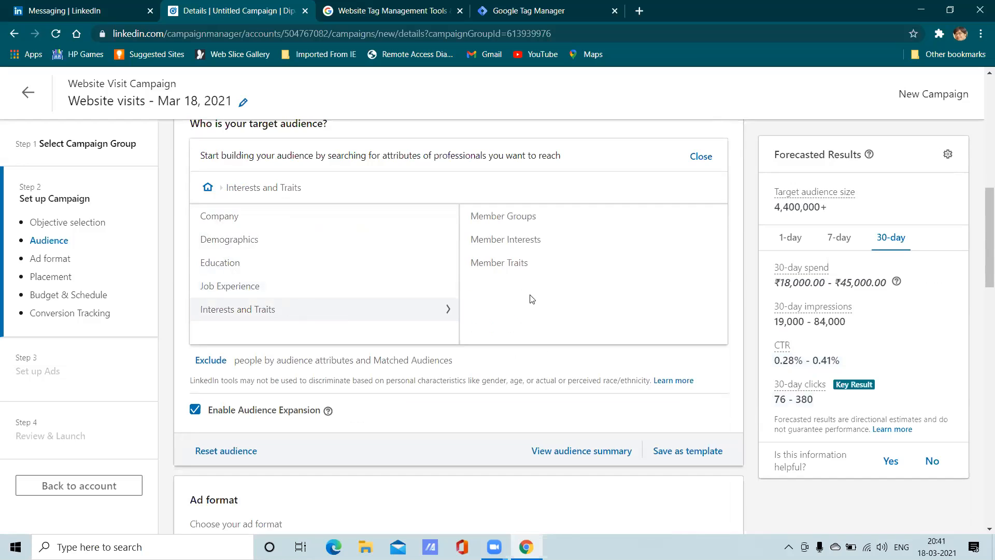
click(578, 227)
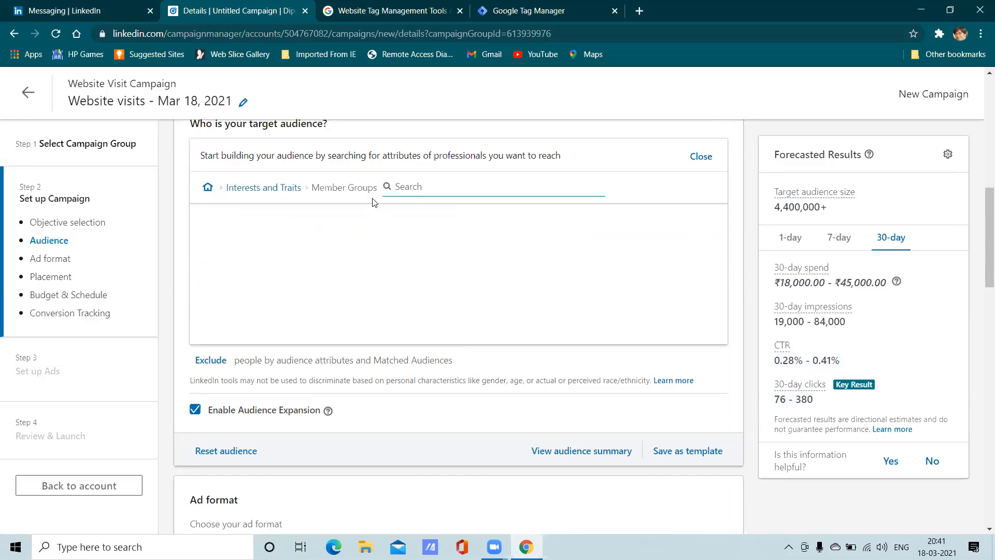
click(277, 188)
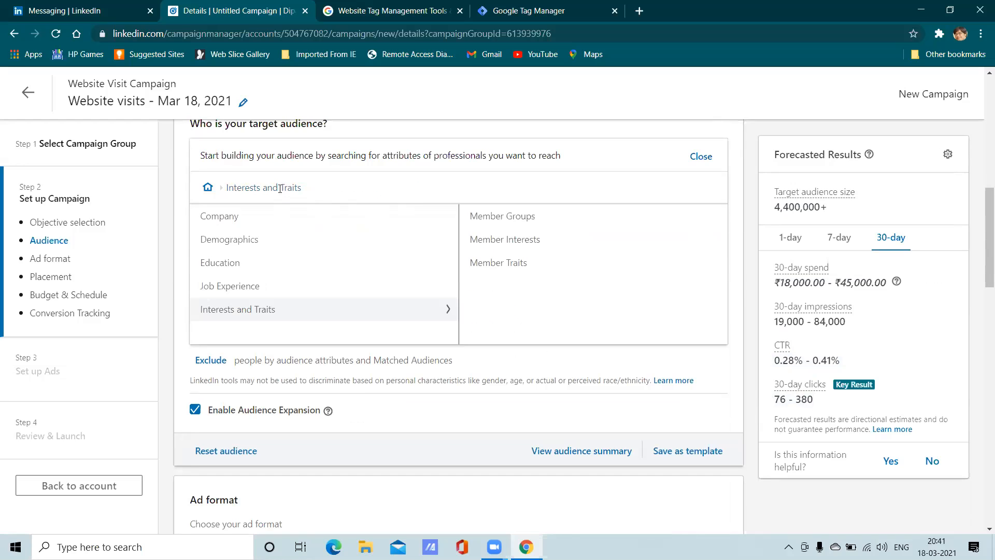
click(539, 249)
click(506, 221)
scroll(527, 270, down, 8)
scroll(530, 332, up, 4)
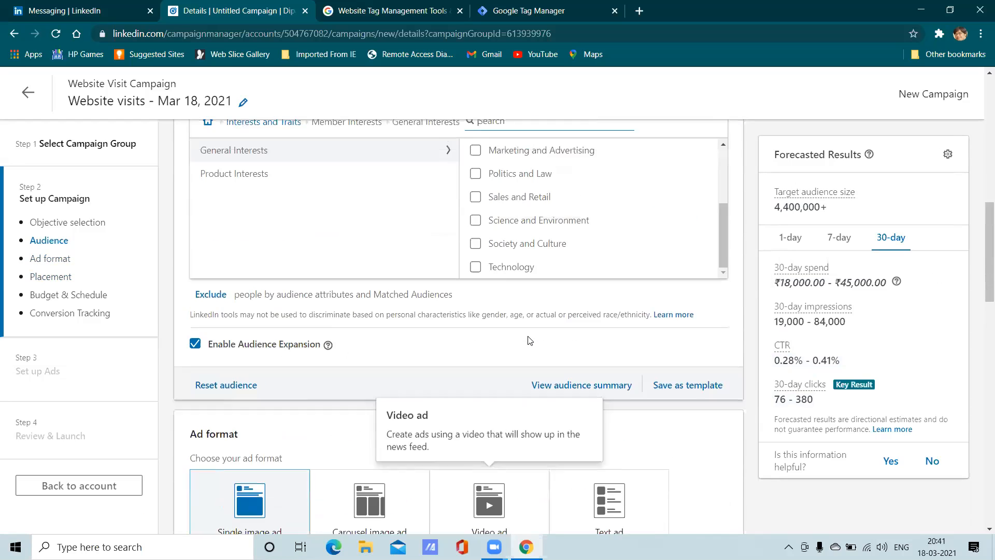
scroll(524, 247, up, 3)
scroll(467, 259, up, 3)
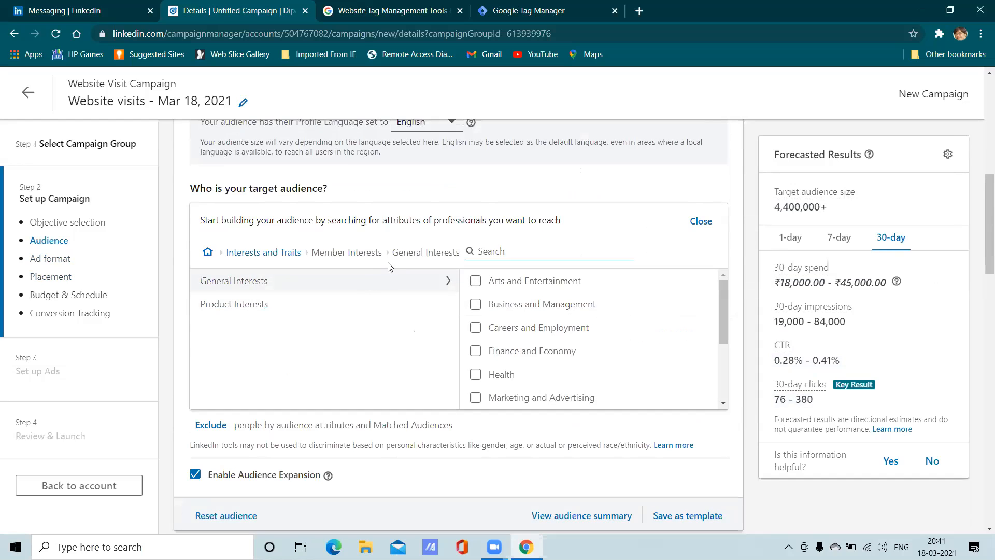
click(288, 252)
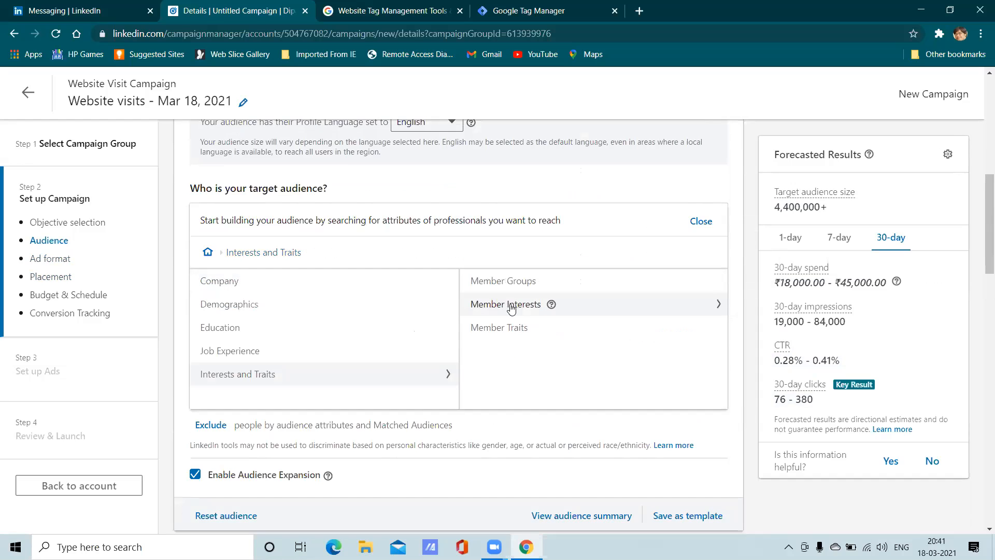
- Examine the Product Interests list under Member Interests and return to the Interests and Traits attributes
click(506, 303)
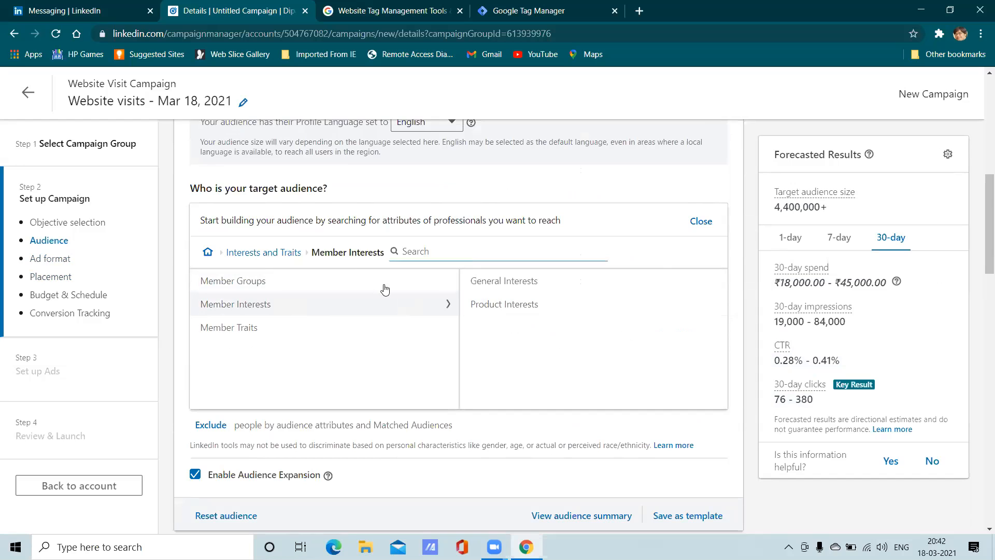
click(493, 305)
scroll(524, 325, down, 3)
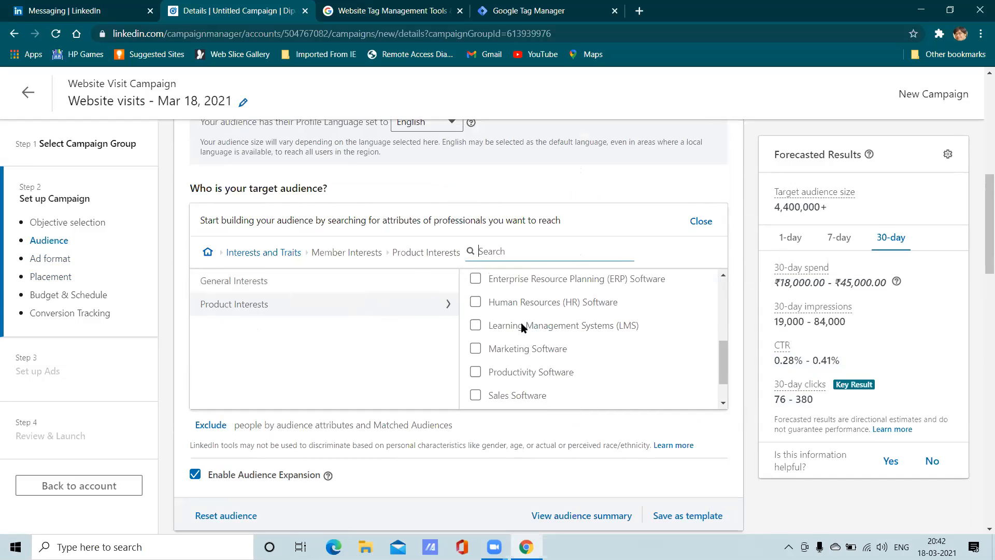
scroll(531, 368, down, 1)
scroll(534, 355, up, 3)
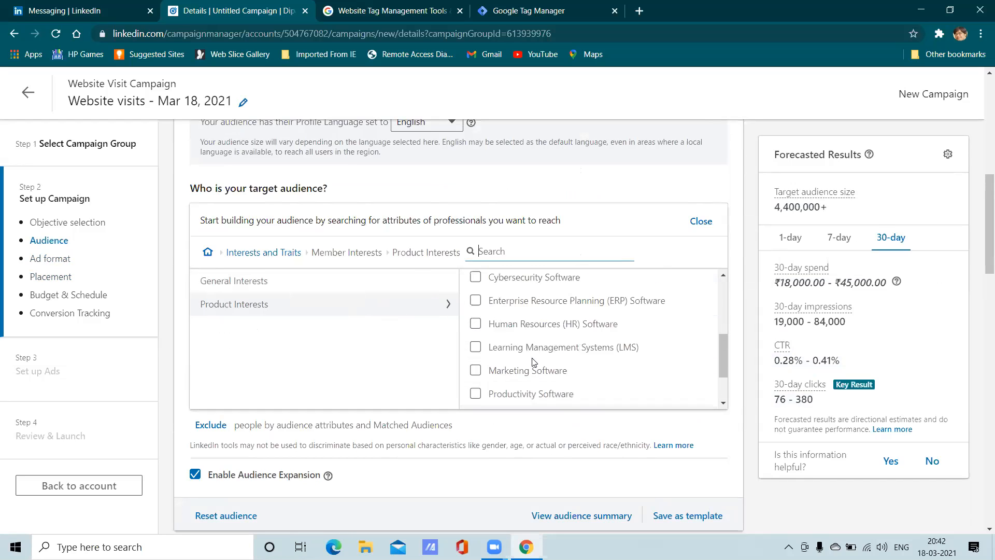
scroll(538, 357, up, 3)
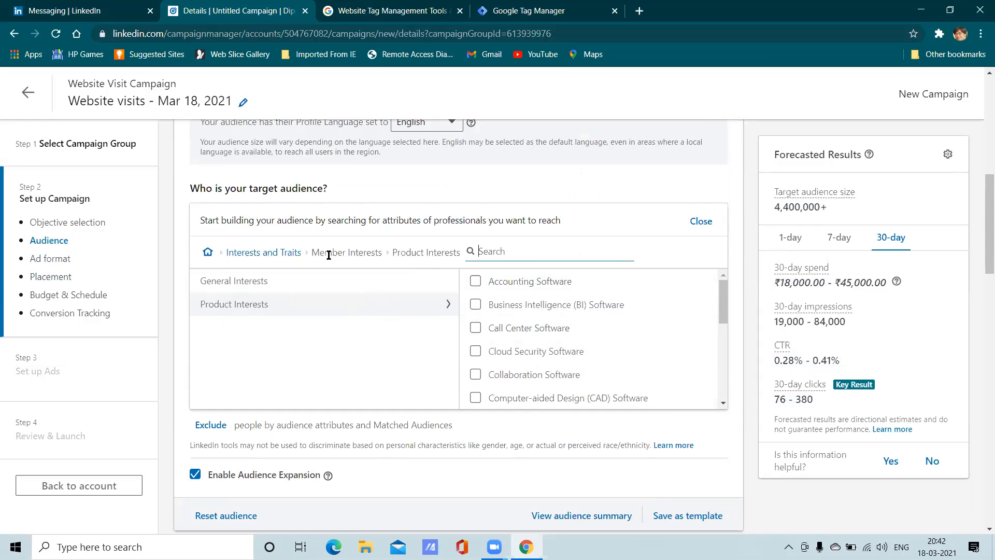
click(276, 253)
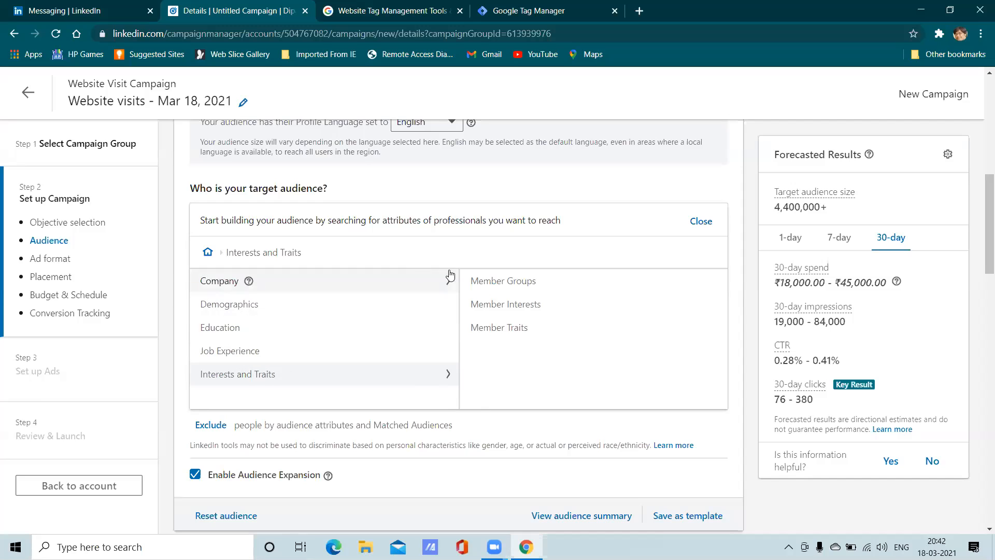
- Close the inclusion criteria and examine the audience exclusion options, leaving them without a selection
click(695, 224)
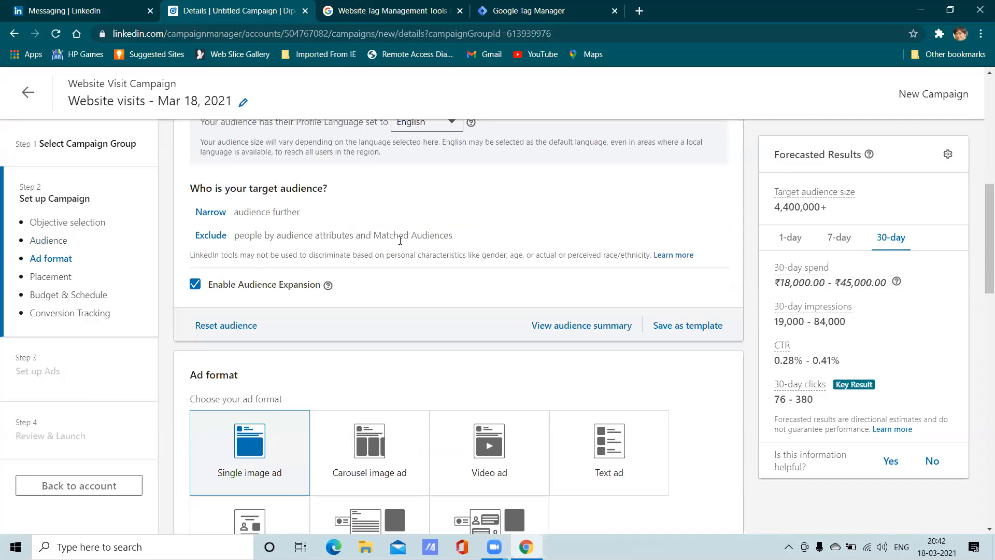
click(219, 236)
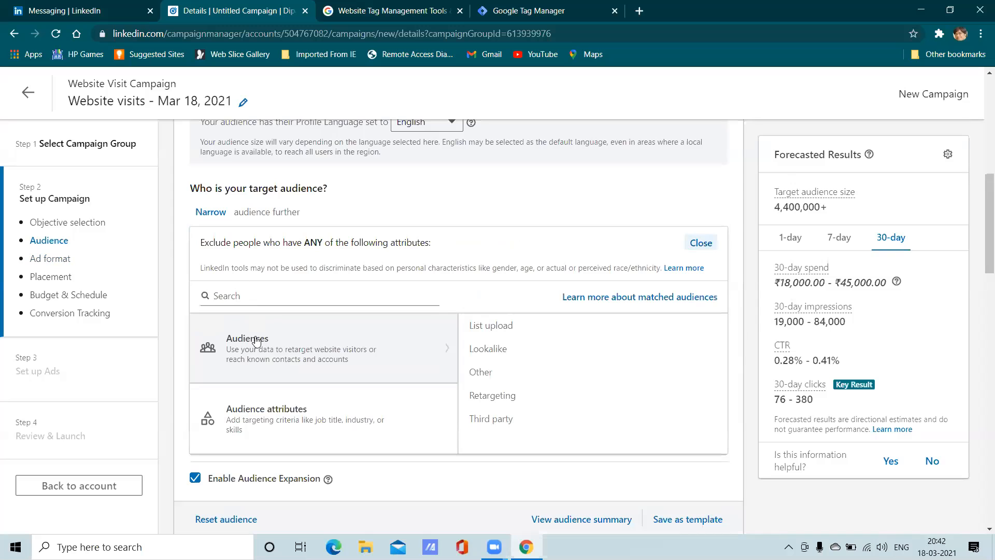
click(694, 250)
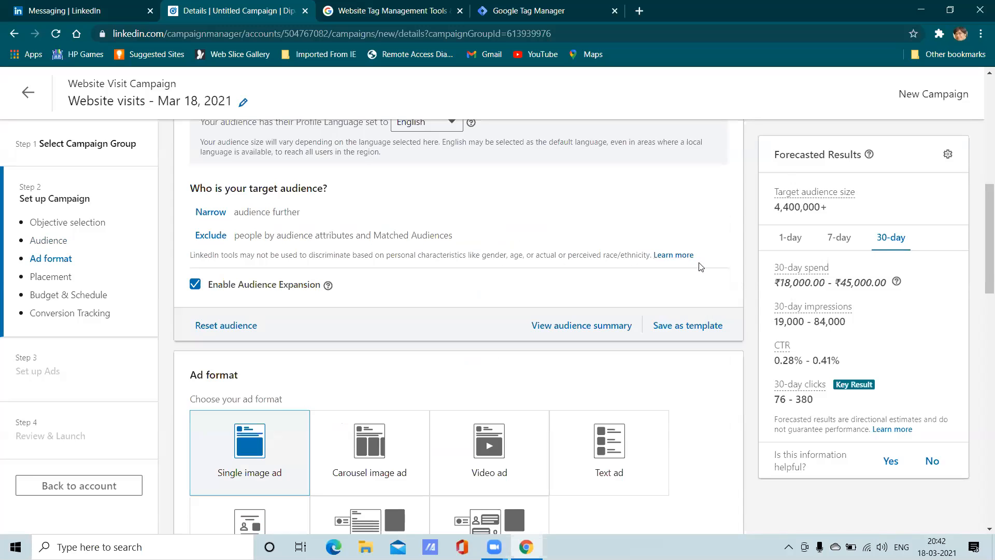
- Review the campaign's location, profile language and audience settings together with the available ad formats and placement options
scroll(597, 280, up, 3)
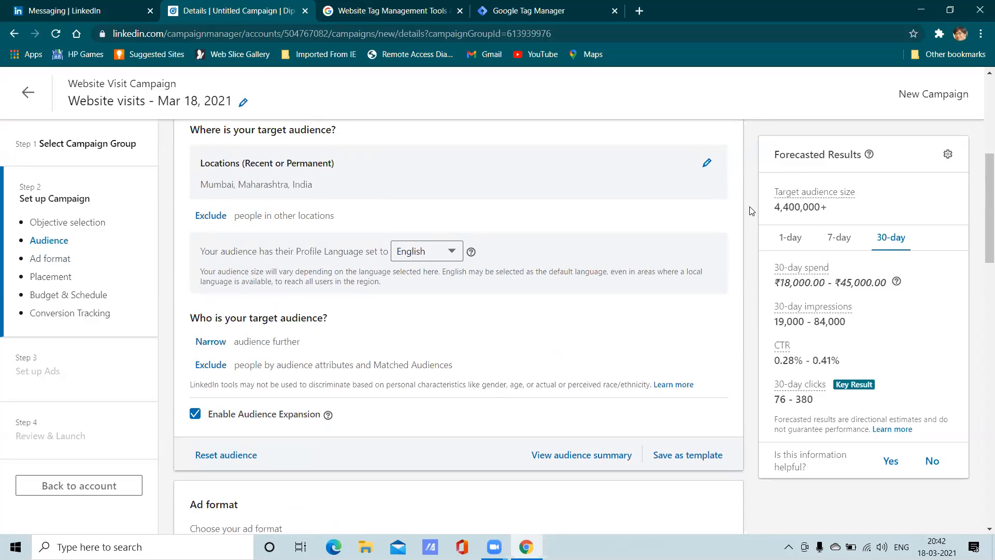
scroll(751, 211, up, 3)
scroll(752, 211, down, 4)
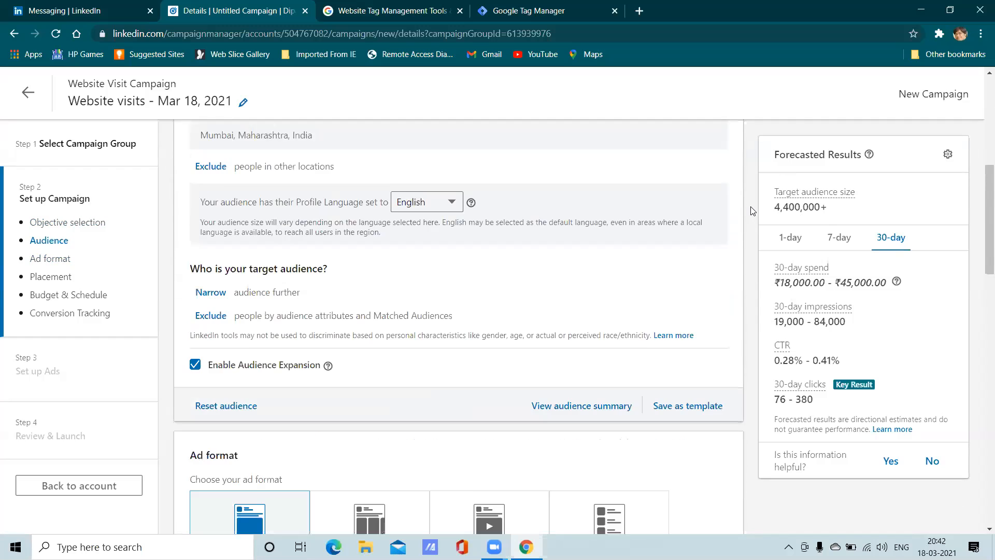
scroll(751, 211, down, 5)
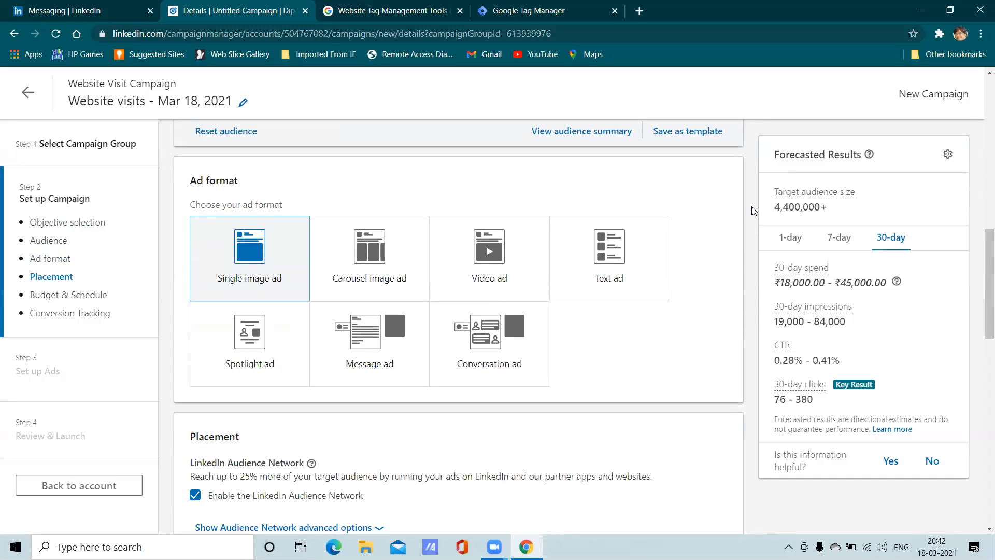
scroll(751, 211, down, 1)
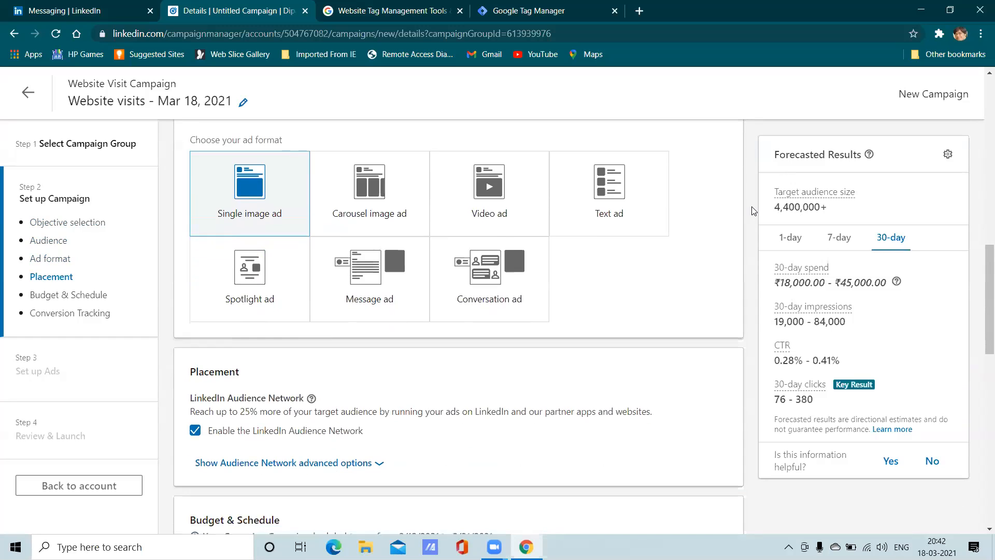
scroll(751, 211, up, 4)
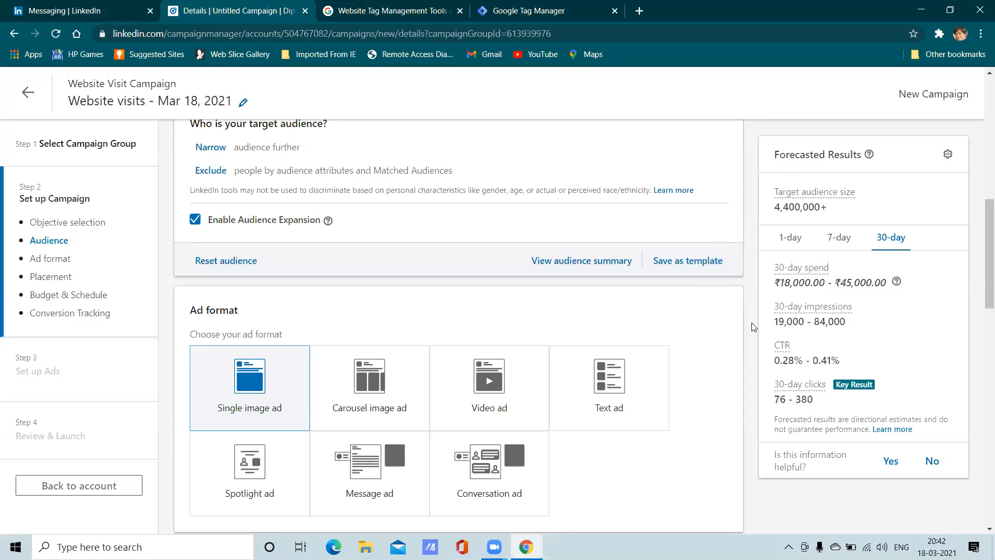
scroll(754, 326, down, 2)
scroll(755, 326, up, 2)
scroll(754, 327, up, 5)
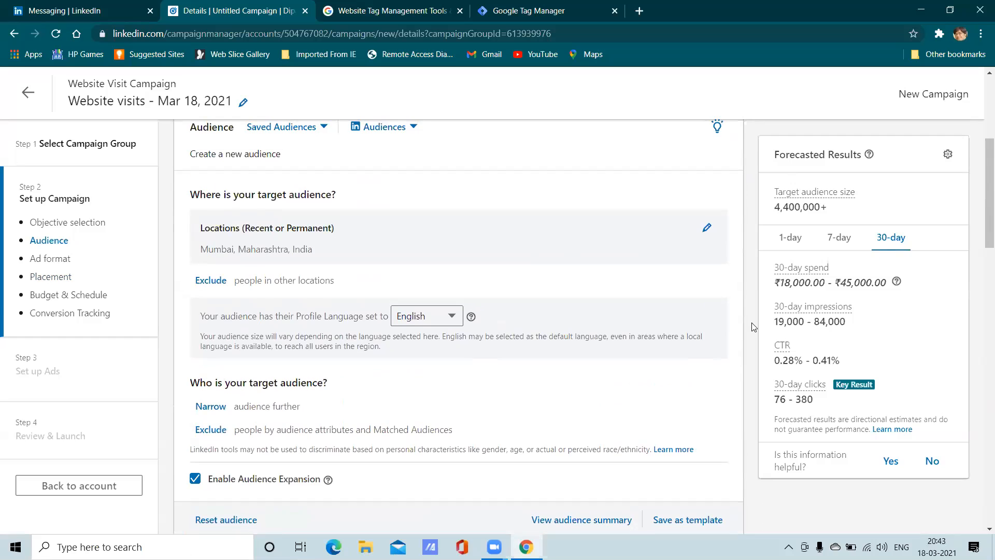
scroll(753, 326, down, 3)
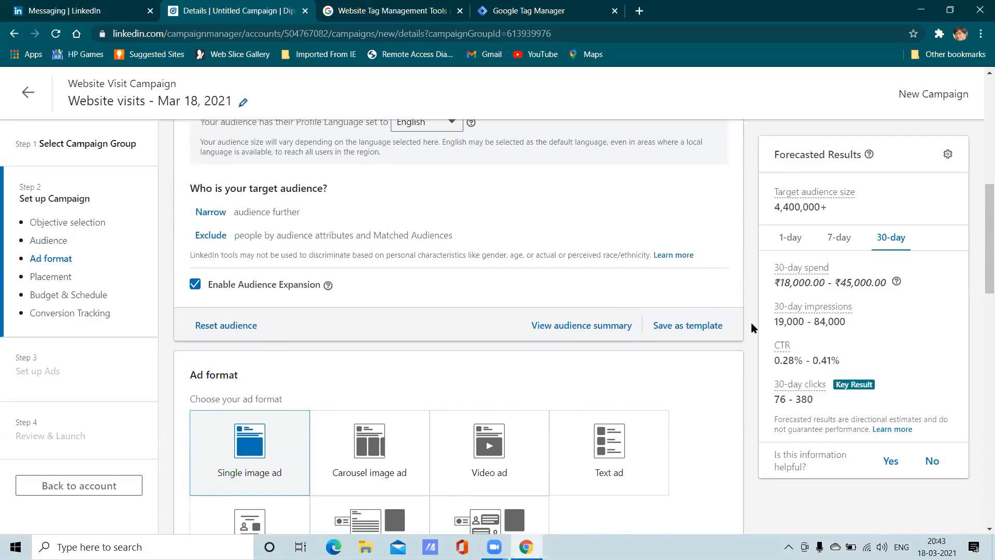
scroll(752, 327, down, 2)
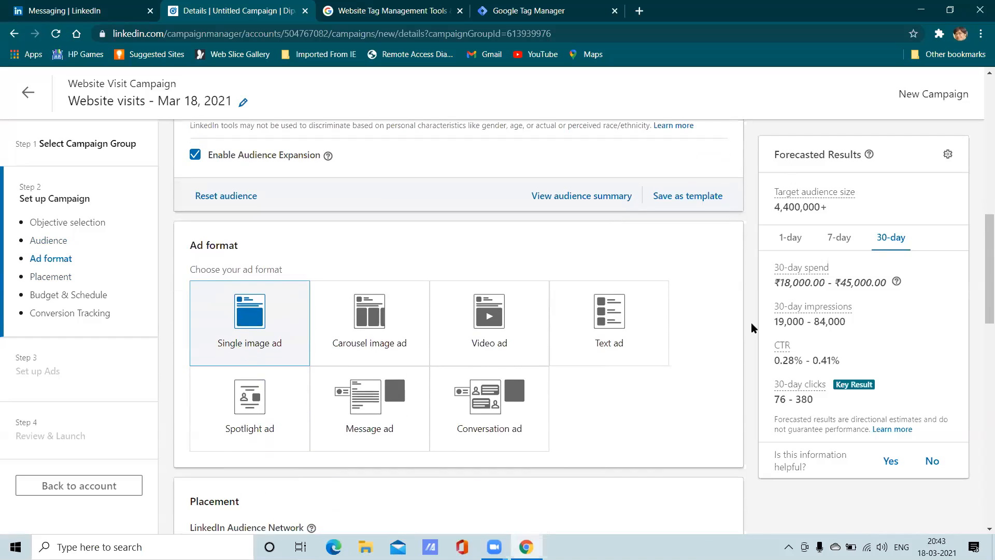
scroll(752, 321, up, 8)
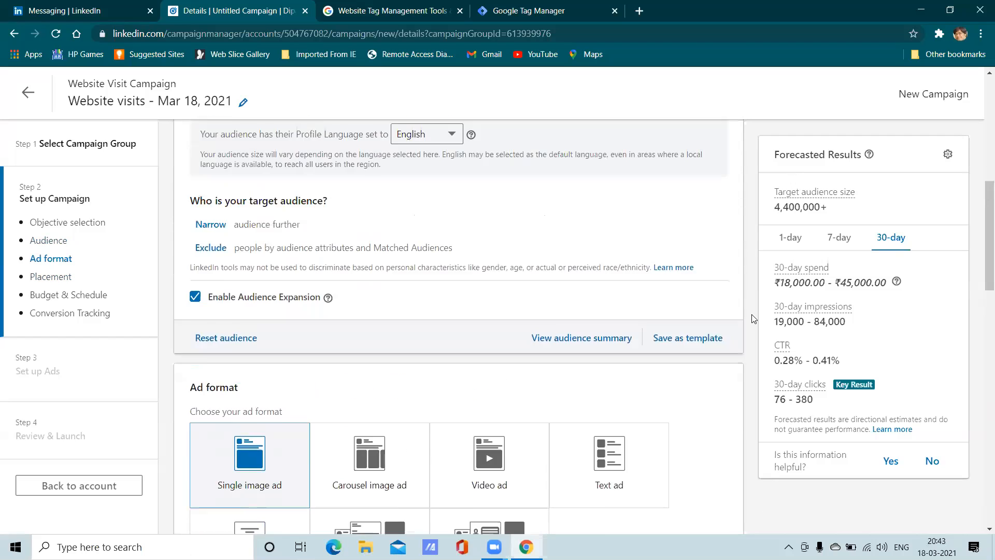
scroll(757, 300, down, 3)
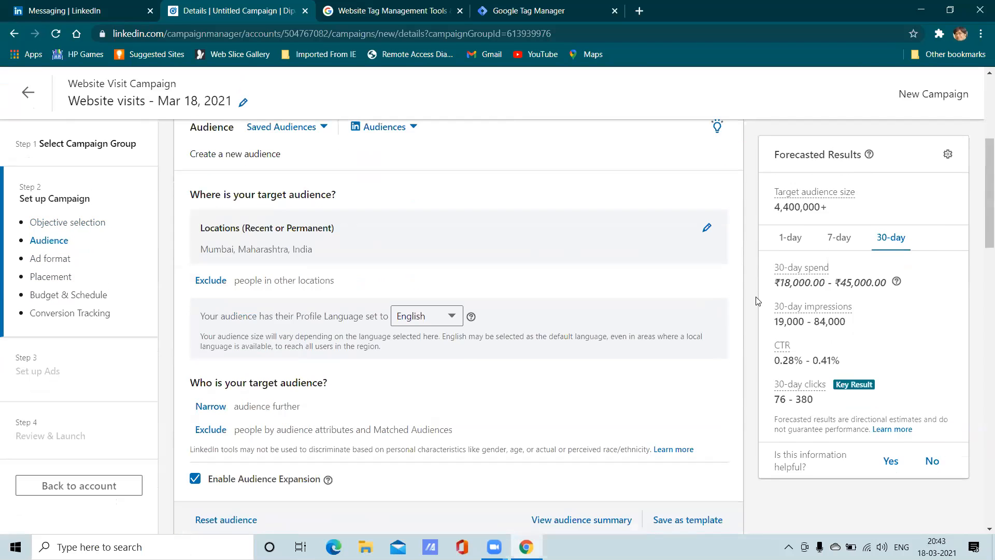
scroll(758, 300, down, 2)
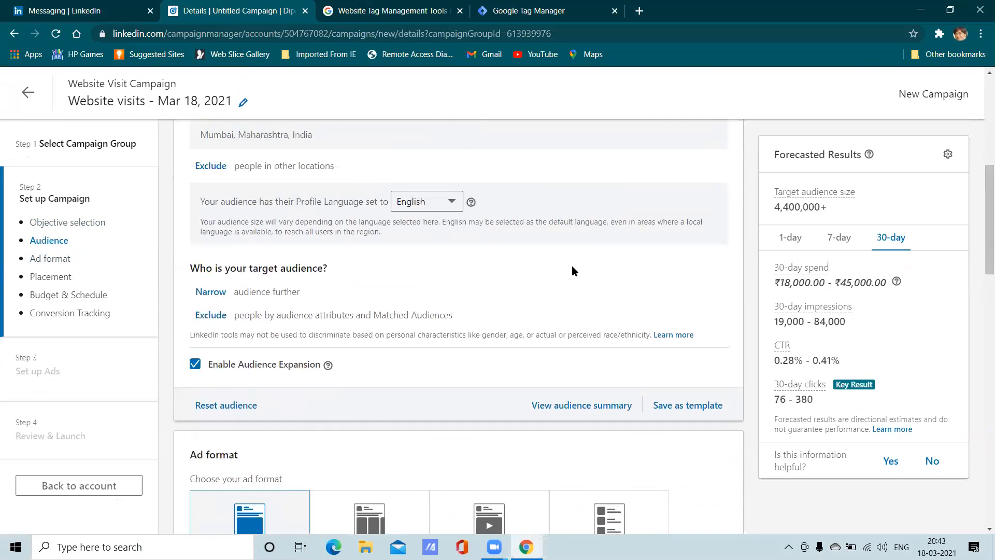
scroll(571, 266, up, 2)
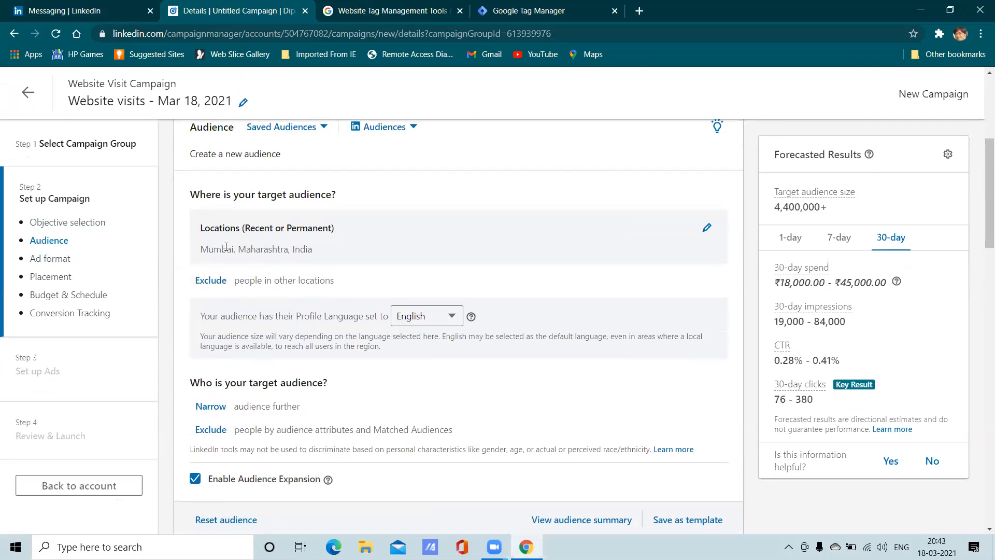
scroll(635, 271, down, 2)
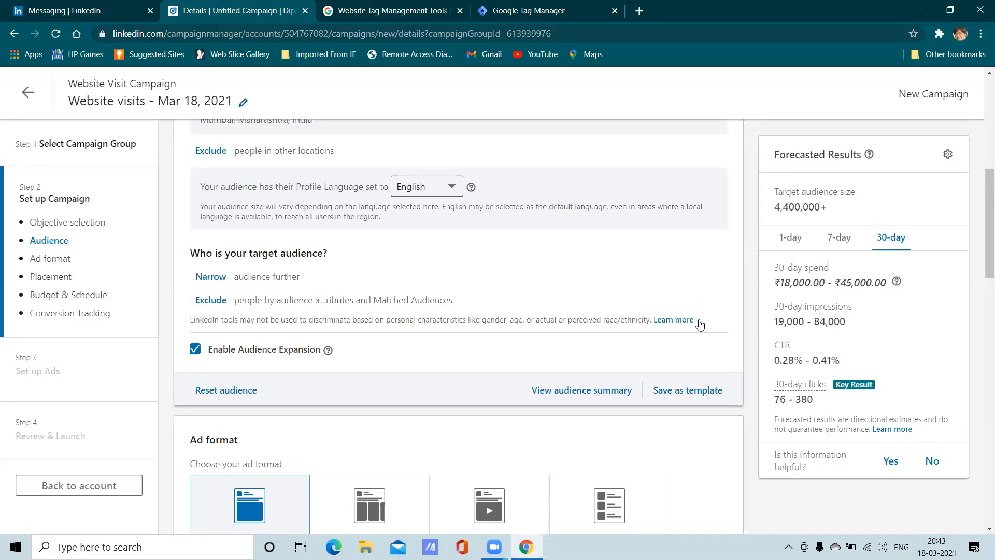
scroll(670, 321, up, 2)
scroll(672, 323, down, 3)
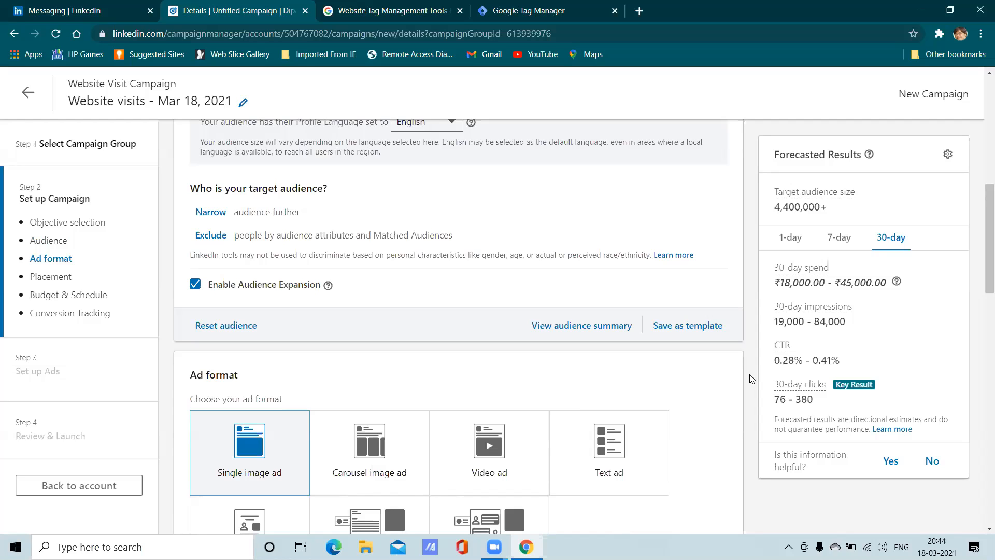
- Compare the 1-day and 7-day forecasted spend and clicks, and return to the 1-day forecast
click(790, 238)
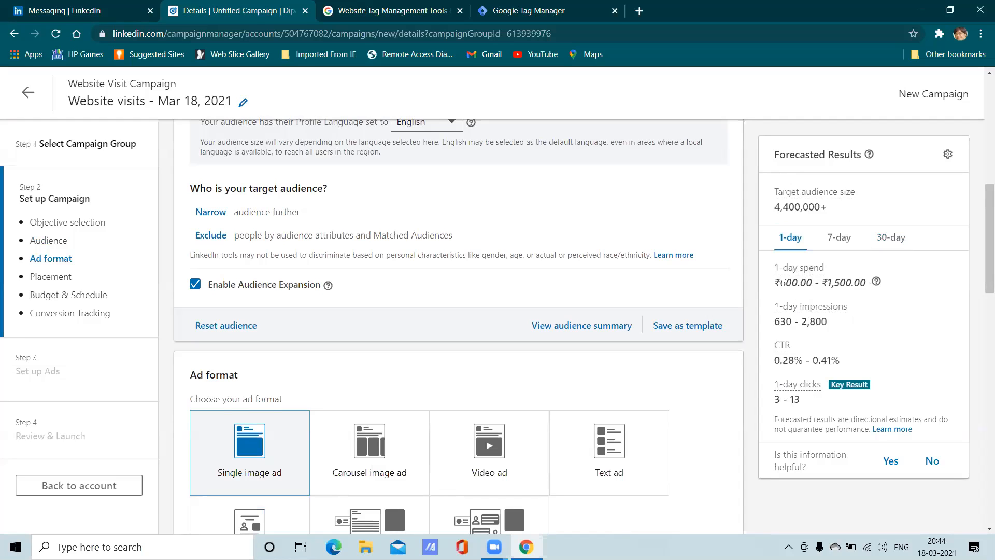
drag(776, 283, 877, 284)
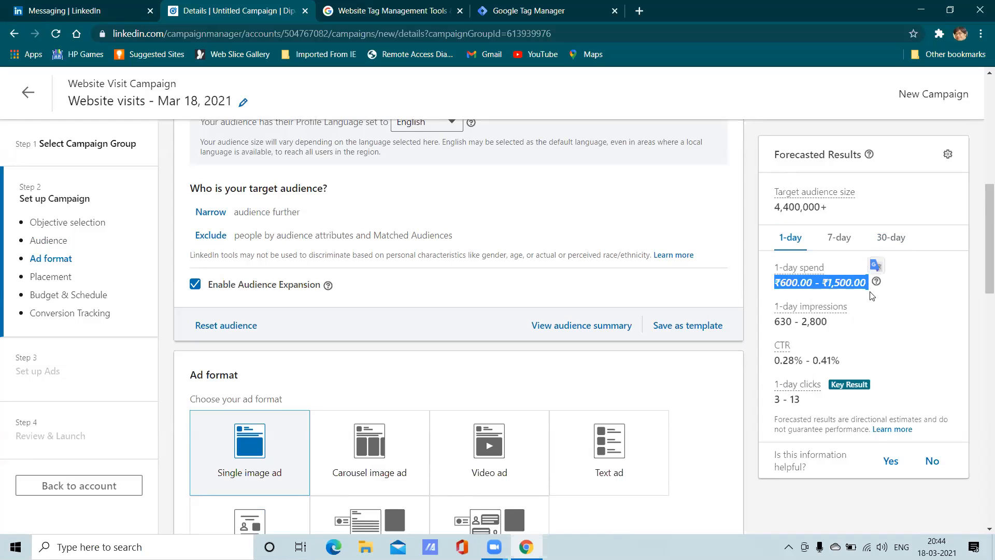
click(869, 309)
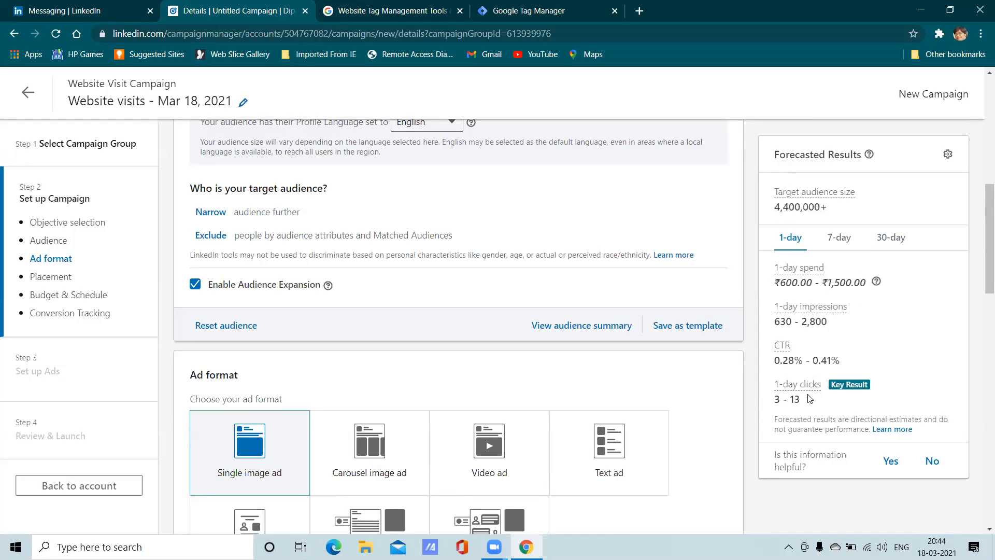
click(838, 238)
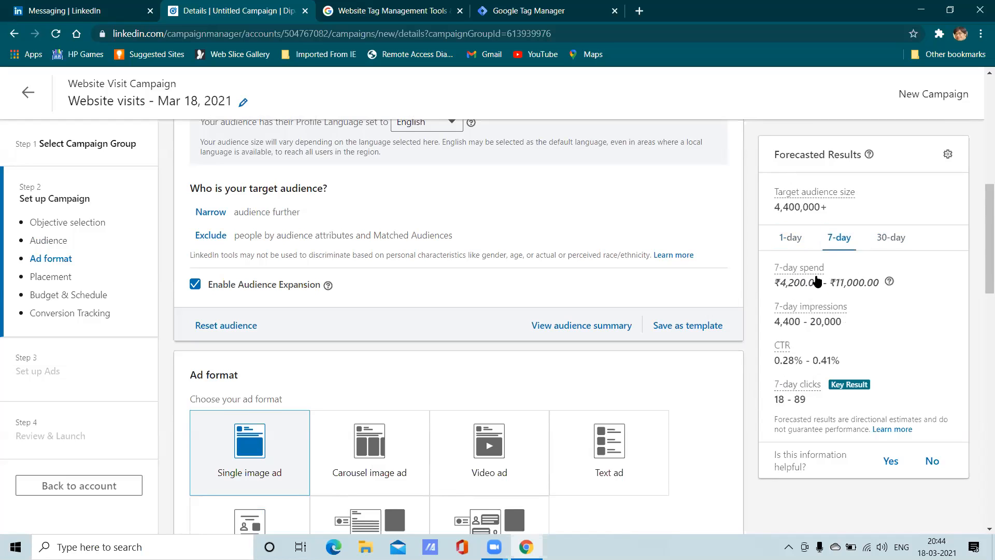
click(791, 240)
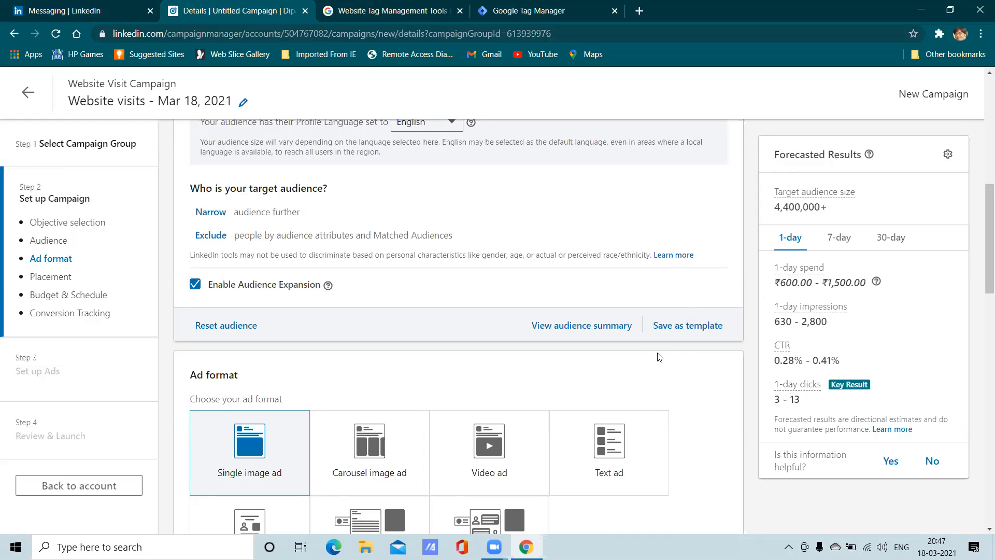
- Review the campaign's ad format, placement, budget, schedule and bidding settings
scroll(661, 357, down, 4)
scroll(660, 357, down, 5)
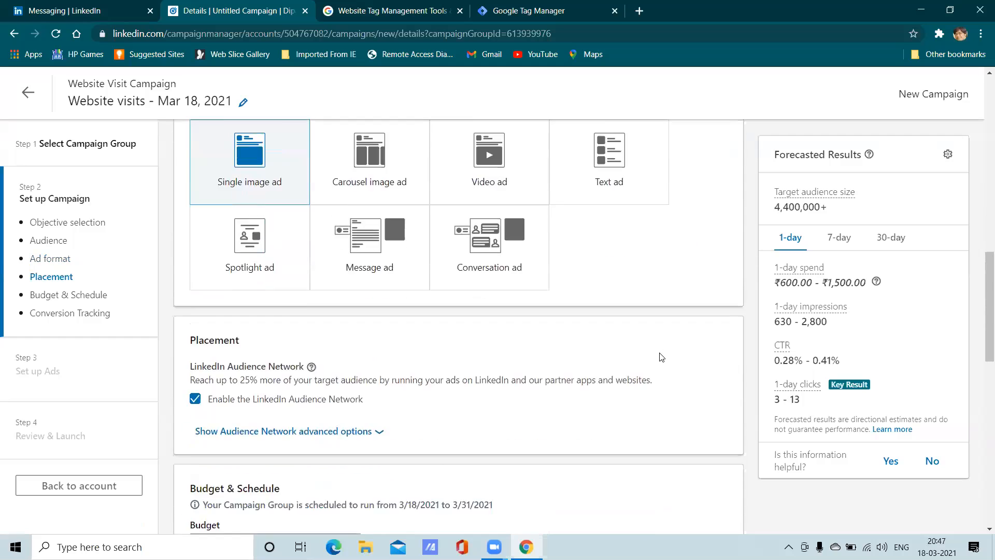
scroll(659, 356, up, 5)
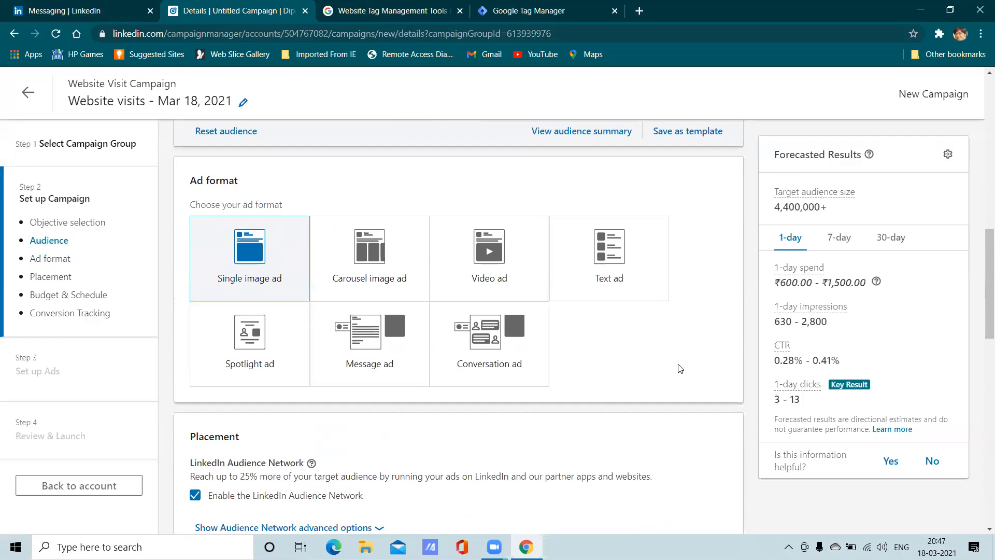
scroll(631, 382, down, 3)
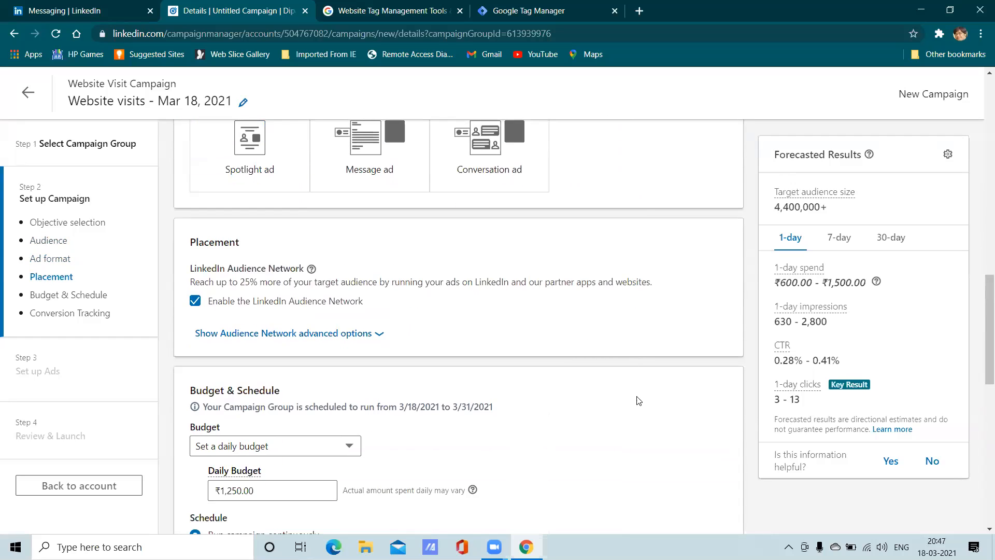
scroll(633, 388, down, 3)
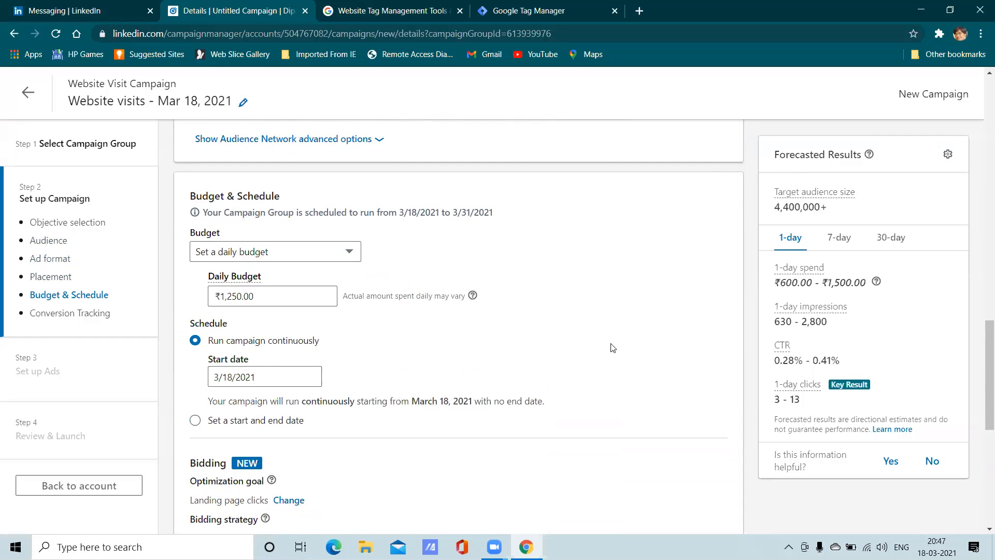
scroll(613, 347, down, 2)
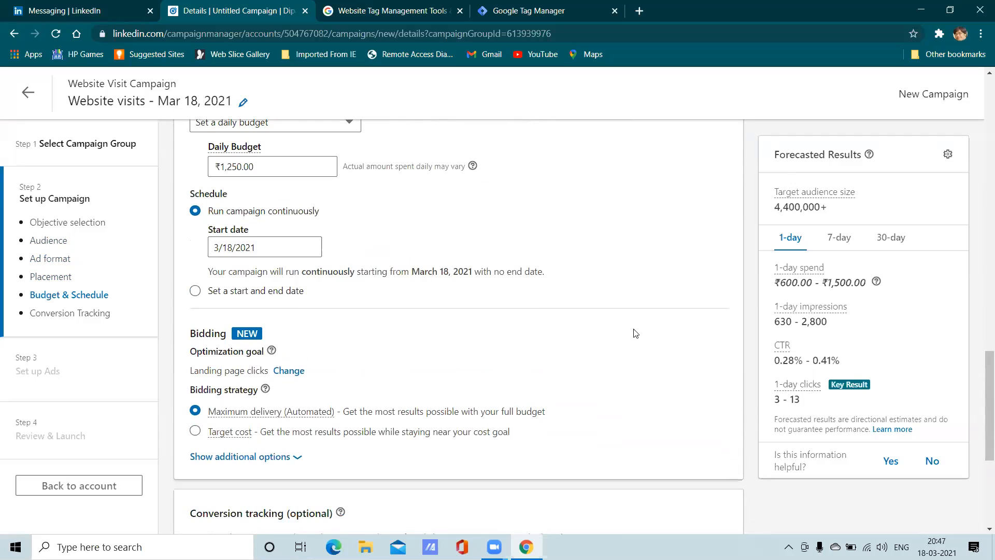
scroll(666, 374, up, 2)
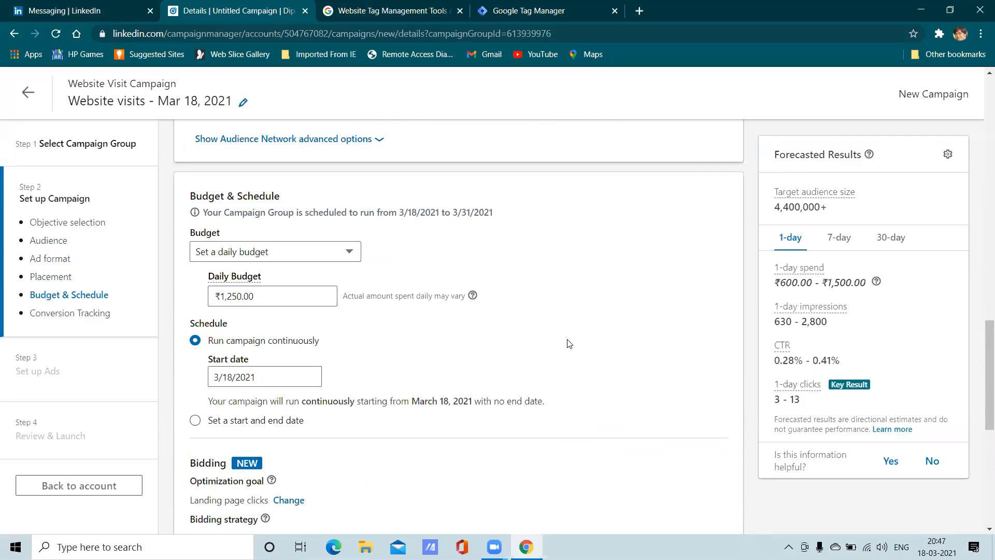
scroll(580, 341, up, 2)
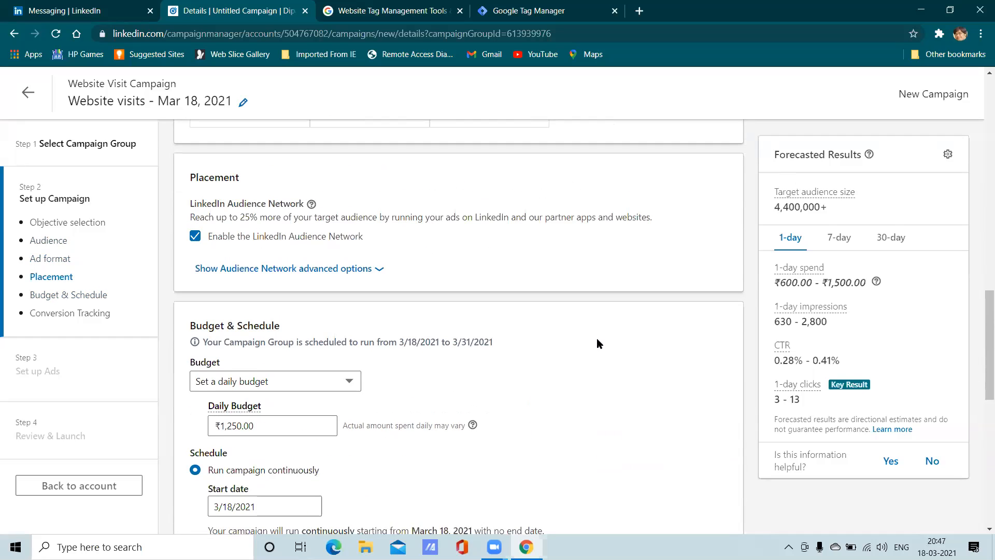
scroll(280, 357, up, 1)
scroll(290, 337, down, 2)
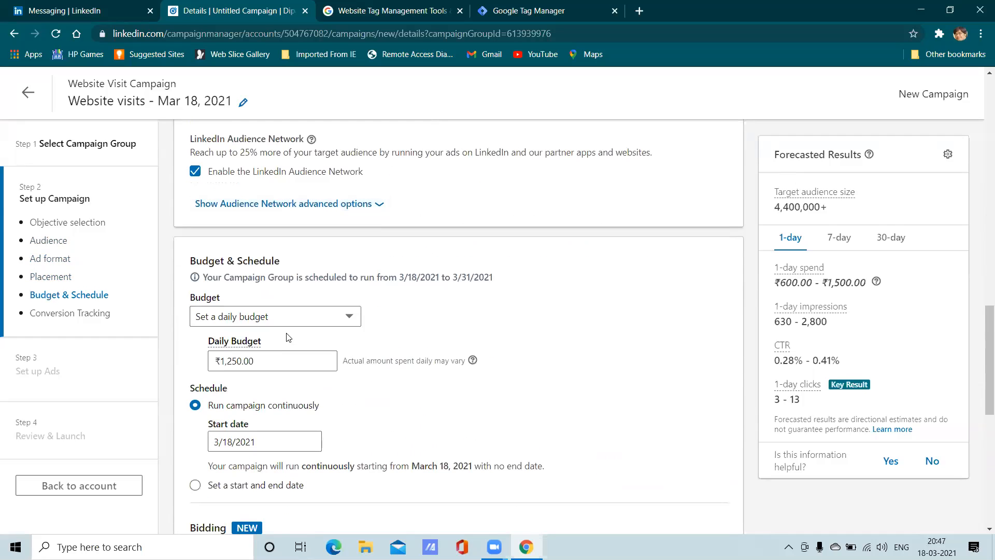
- Try the lifetime budget option for the campaign and switch back to a daily budget
click(303, 321)
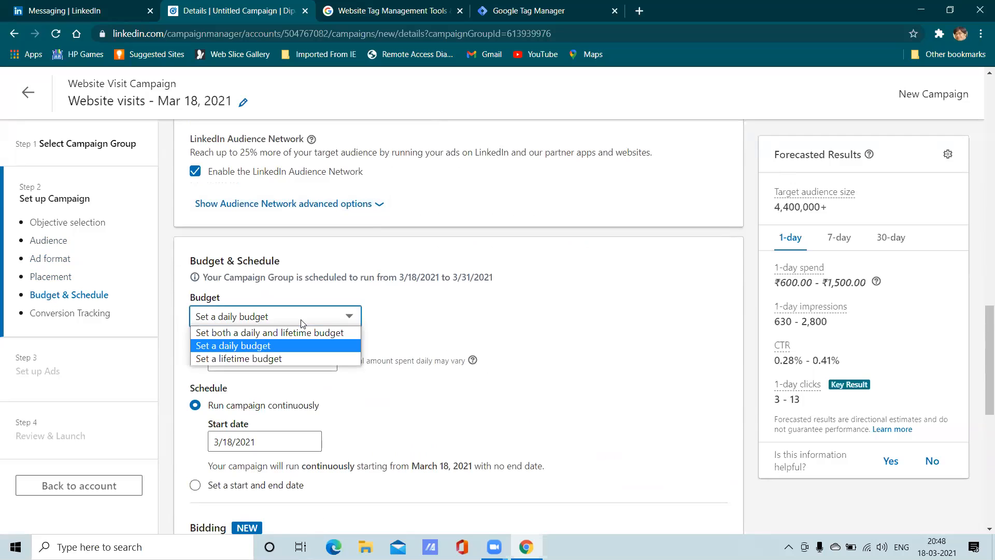
click(279, 346)
click(280, 317)
click(279, 360)
click(284, 325)
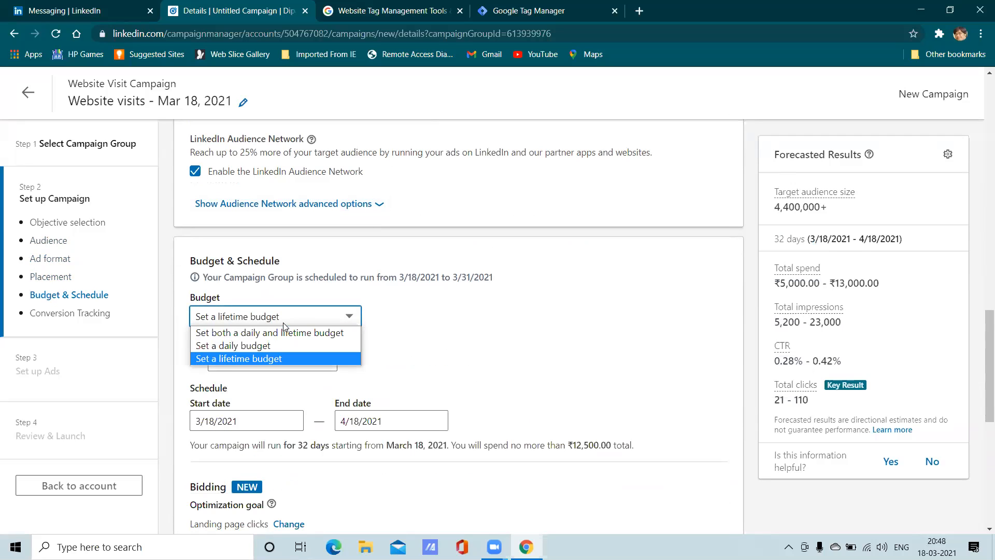
click(276, 348)
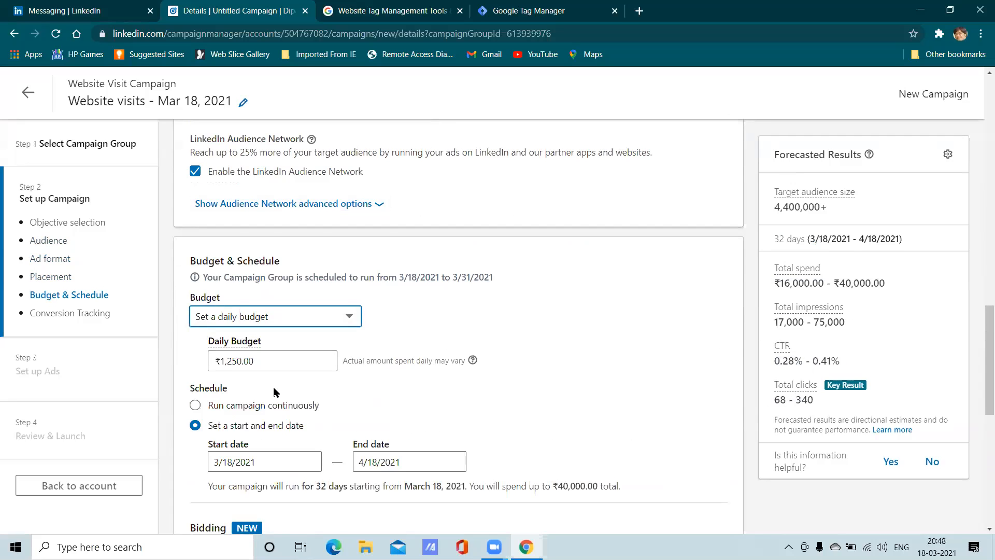
- Set the campaign's daily budget to ₹500
scroll(261, 374, down, 1)
click(219, 296)
double_click(220, 296)
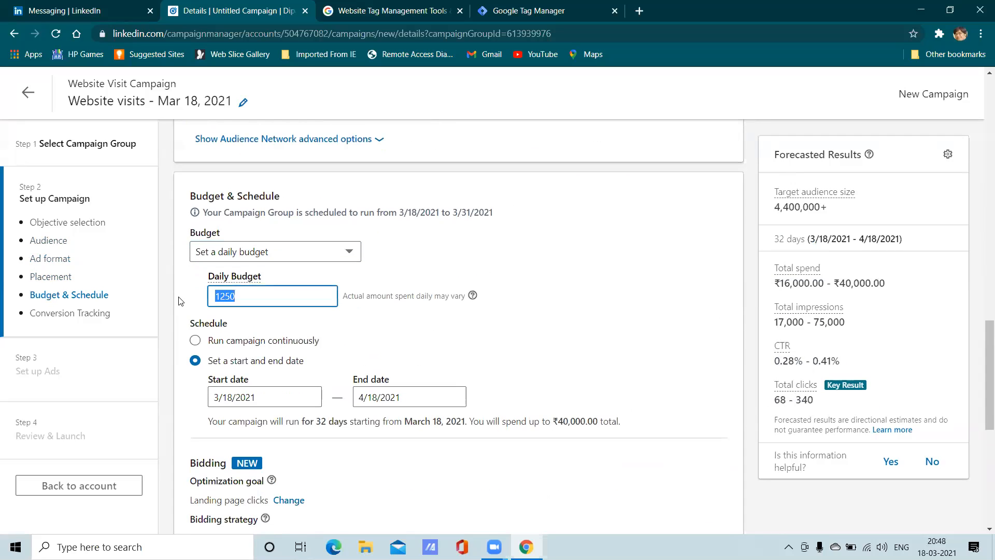
text(500)
click(539, 342)
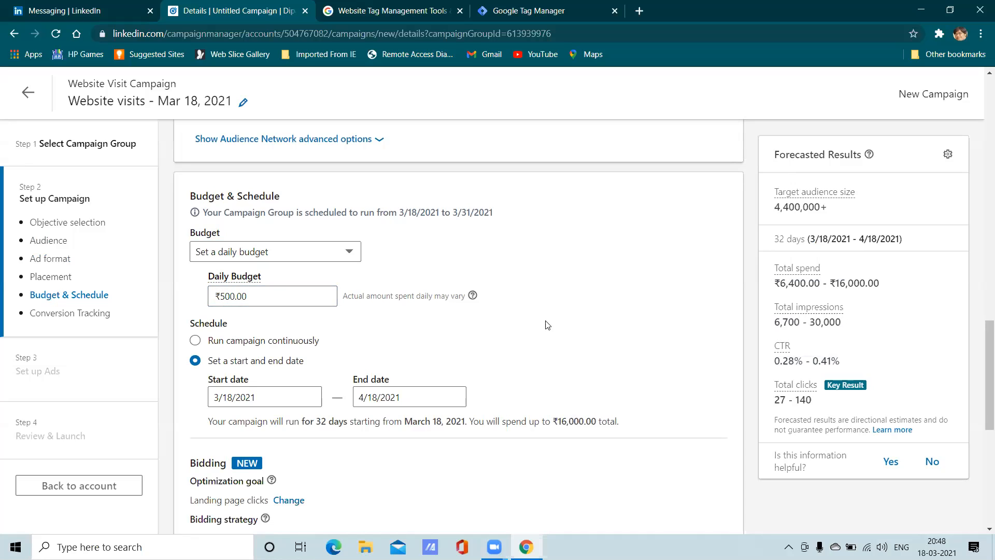
- Check the forecast for the reduced budget and set the campaign schedule to run continuously
scroll(854, 306, up, 1)
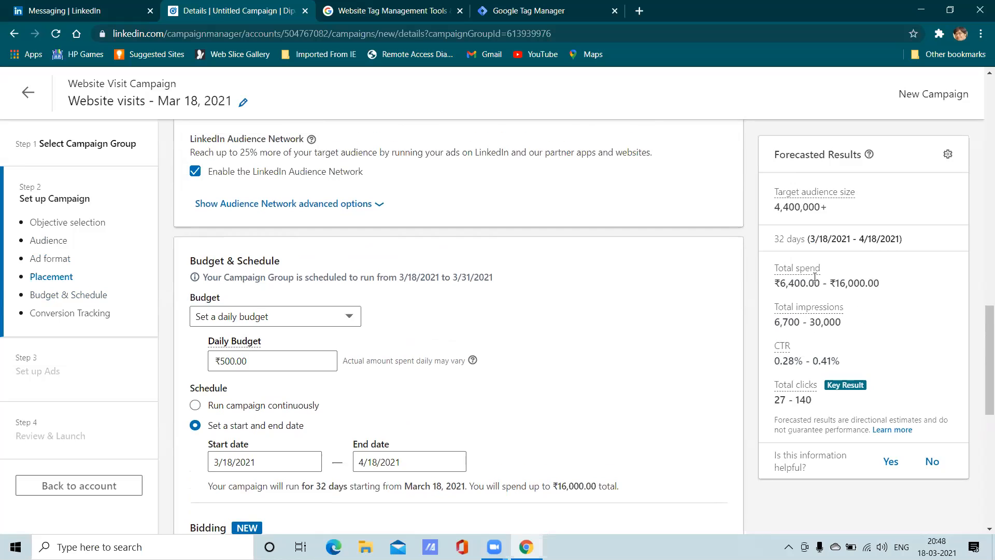
scroll(804, 260, down, 2)
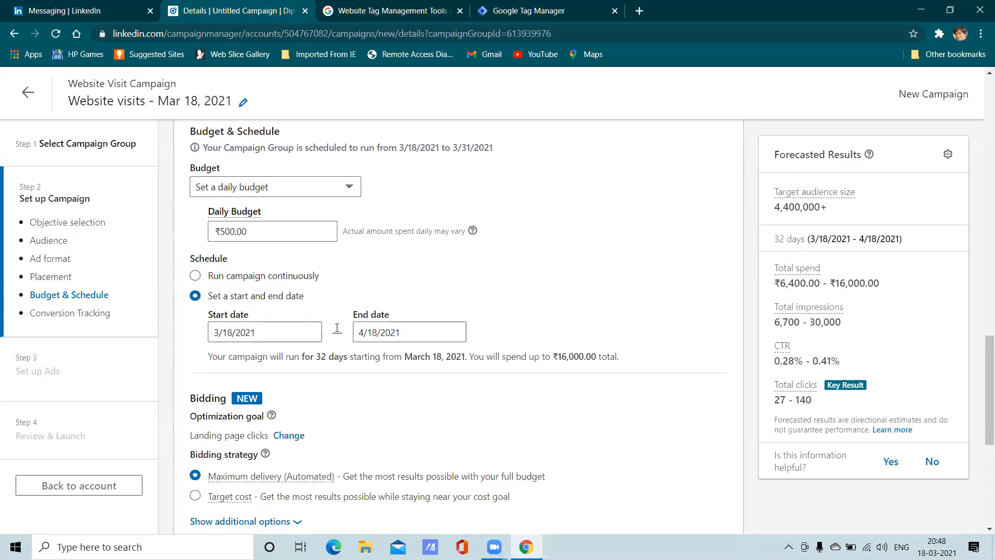
click(195, 277)
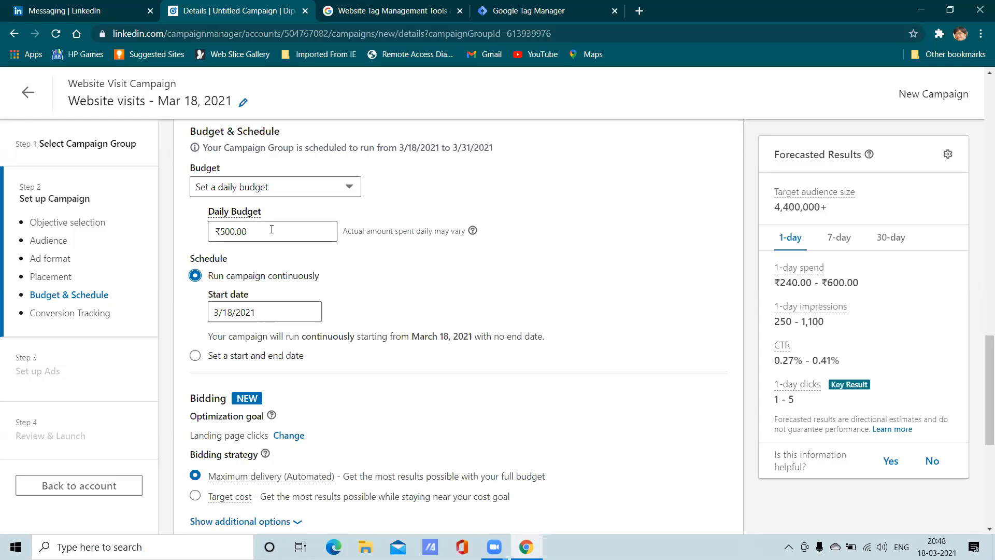
click(289, 232)
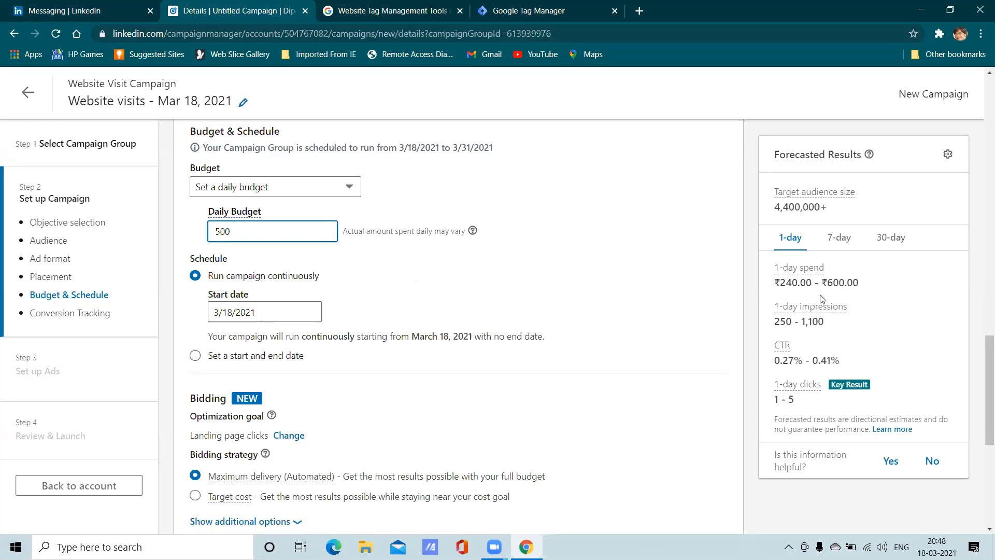
- Read the help note on how the actual amount spent daily may vary, and close it
click(474, 232)
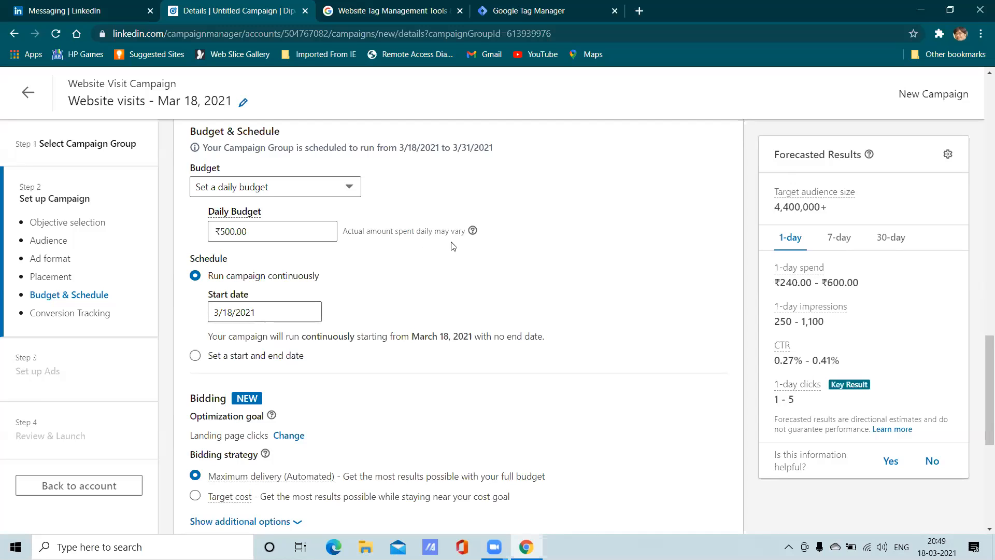
mouse_move(473, 235)
scroll(560, 293, down, 2)
scroll(550, 269, up, 2)
click(472, 229)
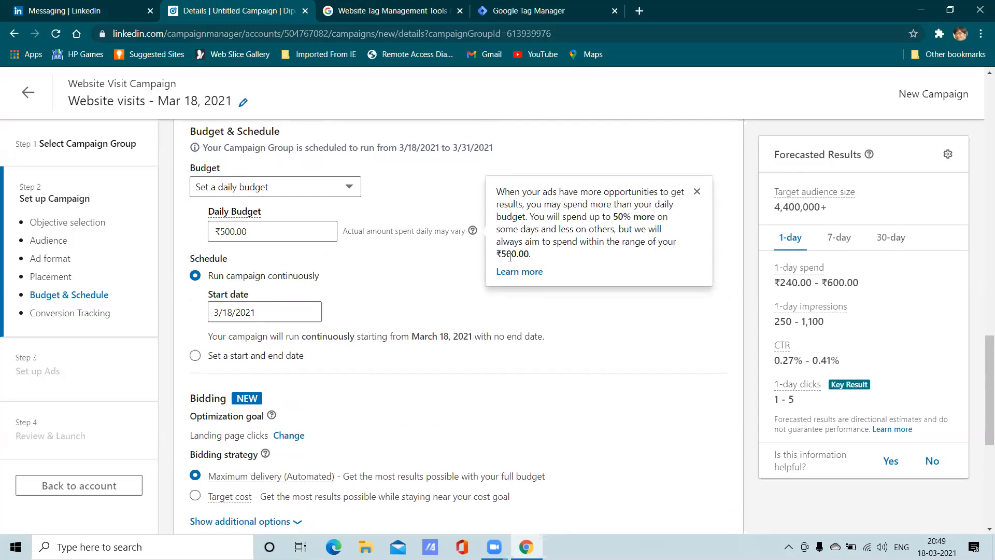
click(447, 288)
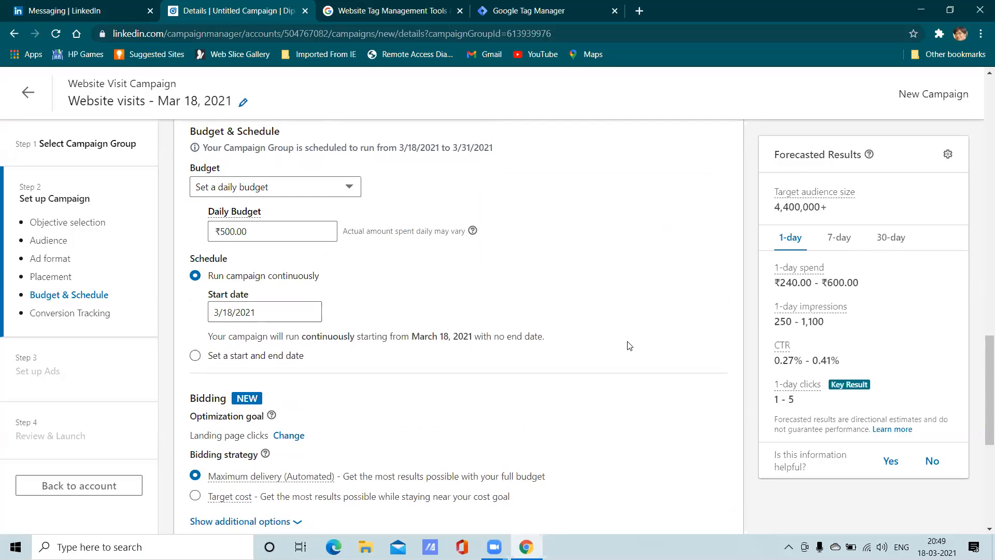
- Open the bidding optimization goal for editing
scroll(496, 322, down, 1)
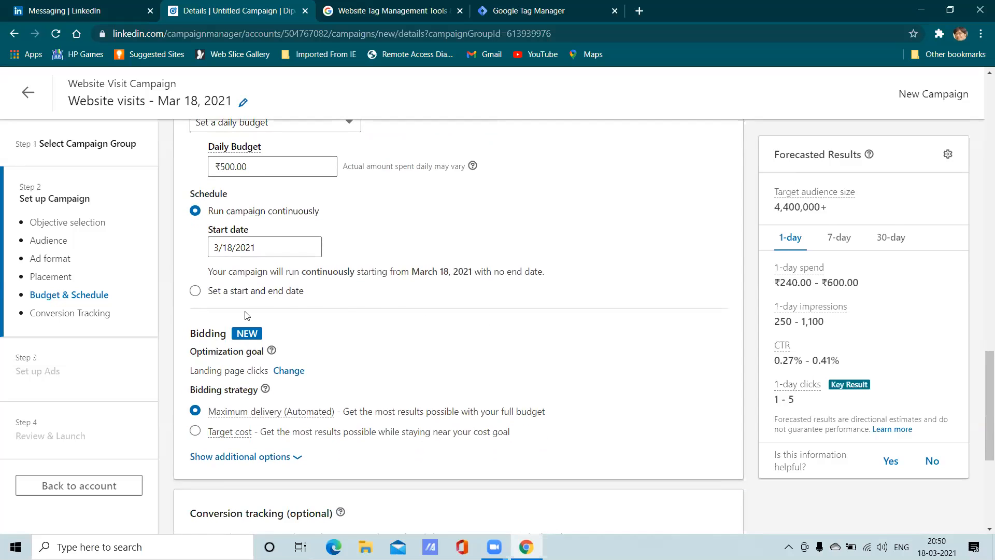
scroll(346, 304, down, 1)
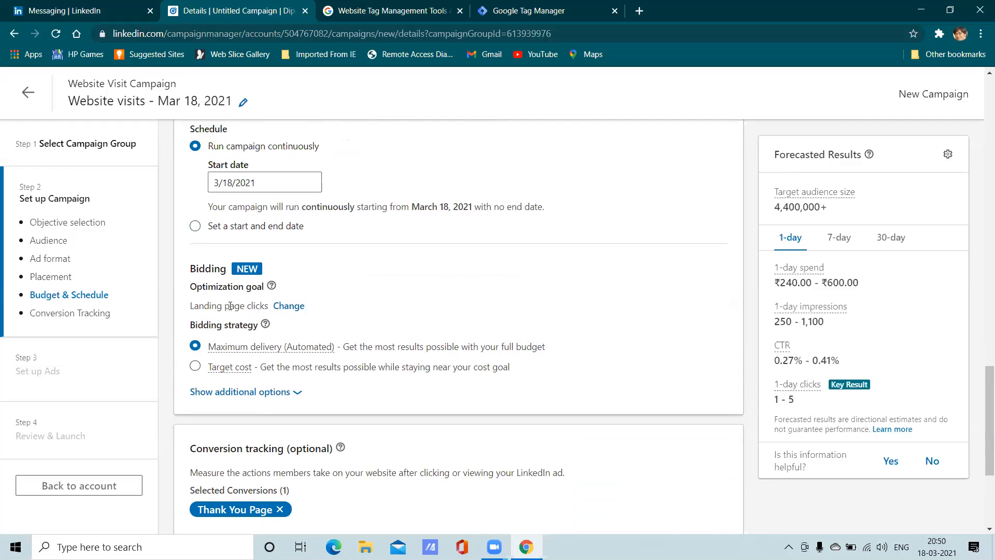
click(298, 306)
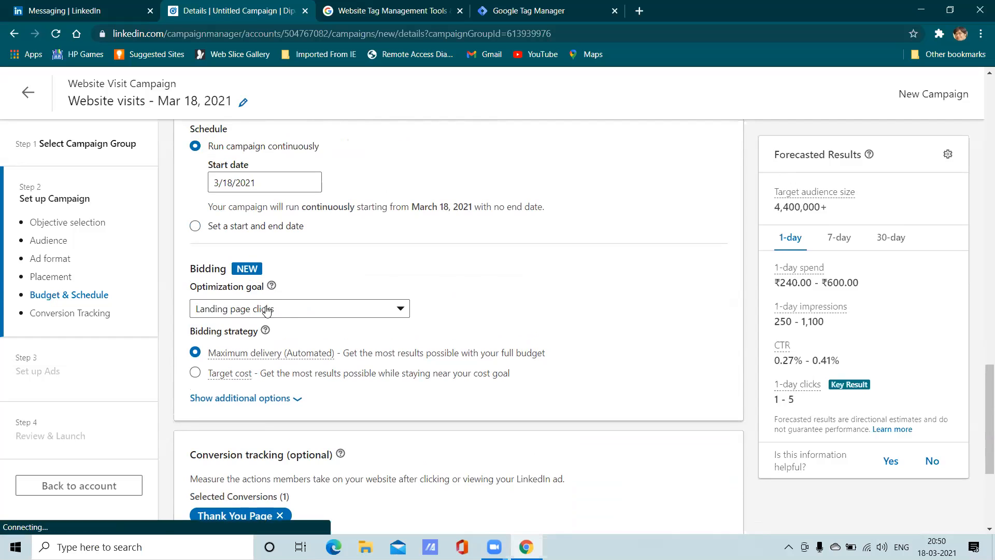
- Review the campaign settings from audience and location through to conversion tracking
scroll(404, 259, up, 1)
scroll(404, 257, down, 5)
scroll(400, 243, up, 15)
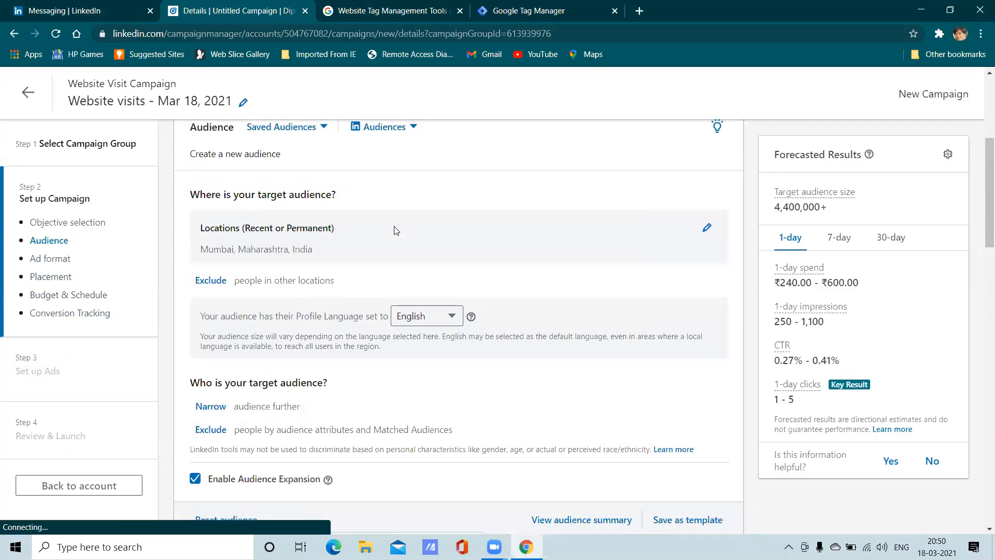
scroll(393, 228, up, 4)
scroll(374, 247, down, 4)
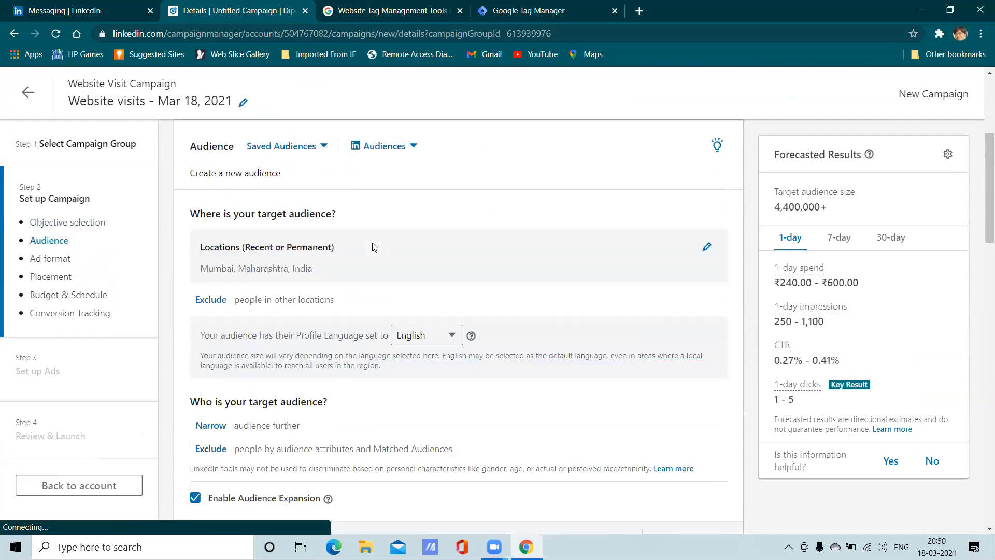
scroll(374, 247, down, 15)
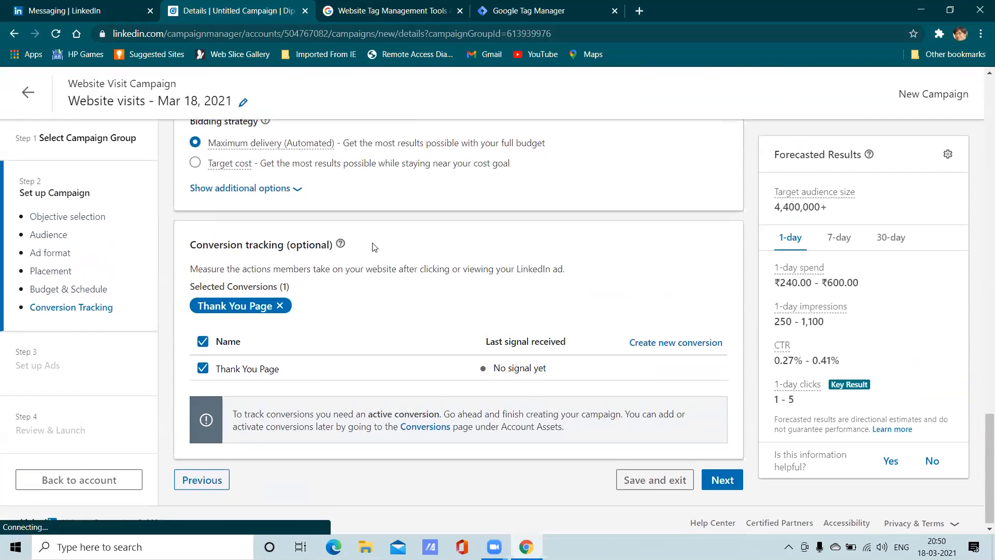
- Set the bidding optimization goal to Impressions
scroll(374, 247, up, 3)
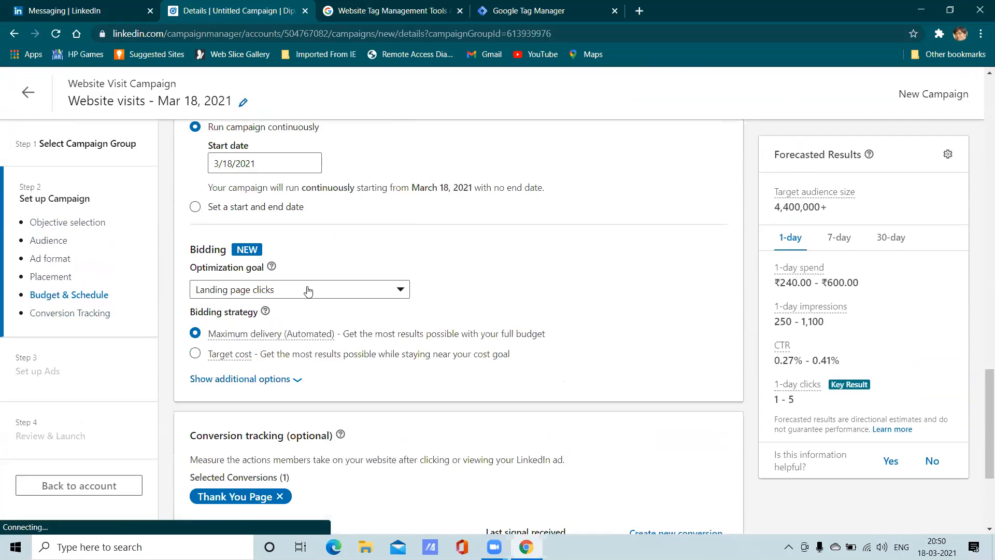
click(399, 291)
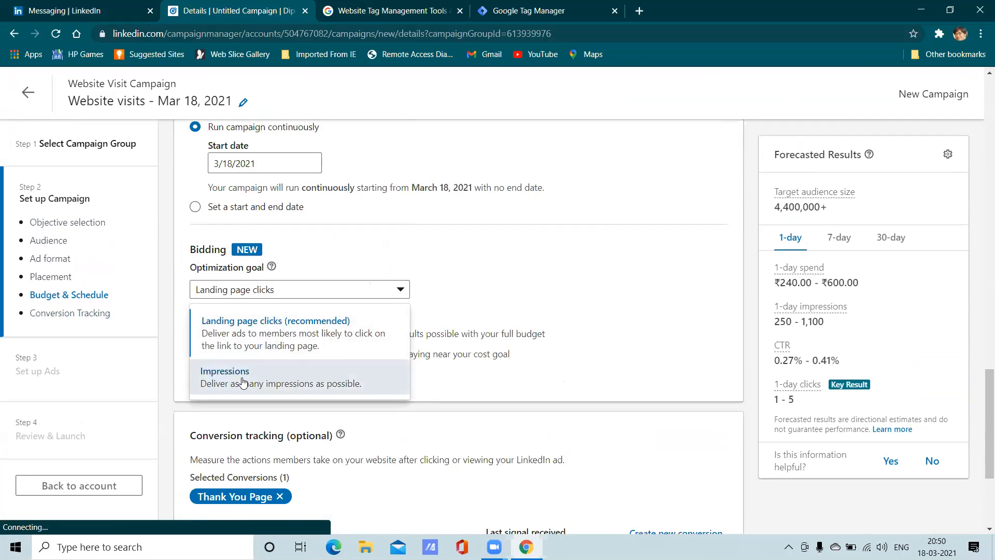
click(242, 382)
click(310, 310)
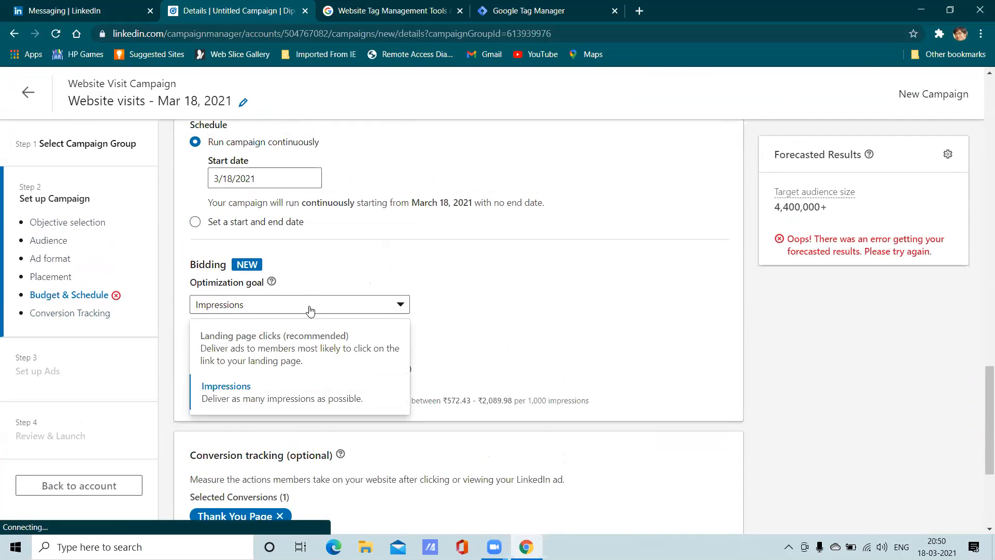
click(310, 310)
- Examine the manual bid per 1,000 impressions and its recommended amount against the daily budget, leaving the bid unedited
click(248, 375)
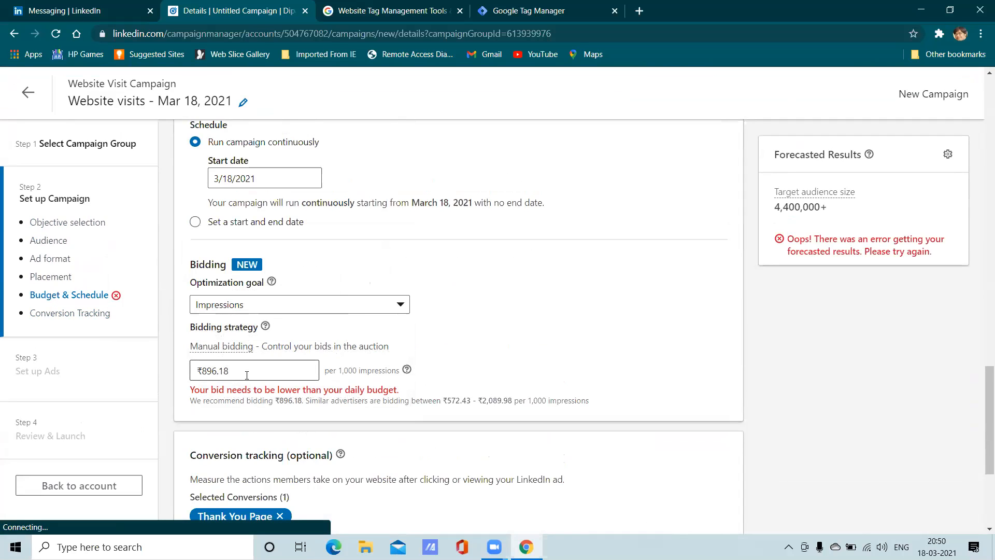
click(291, 368)
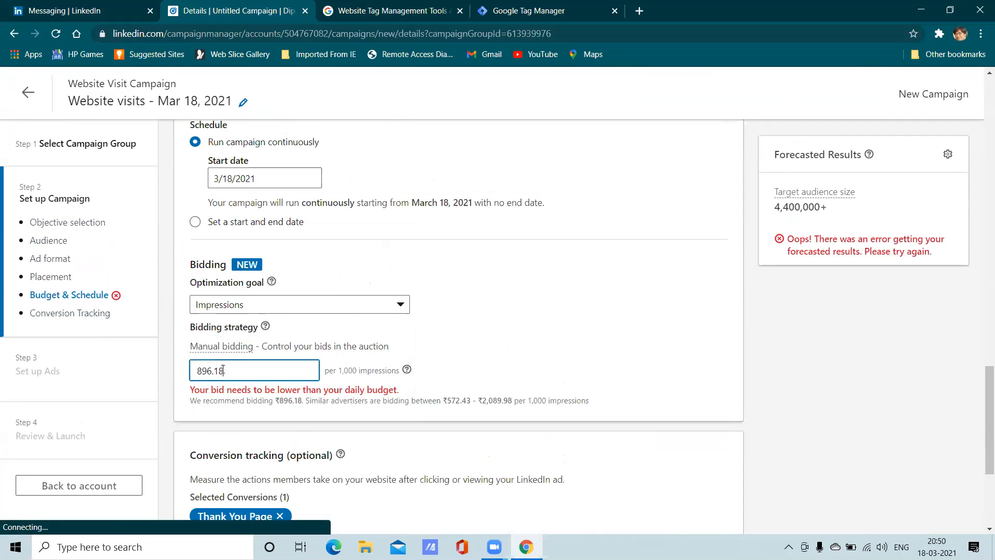
drag(328, 371, 386, 370)
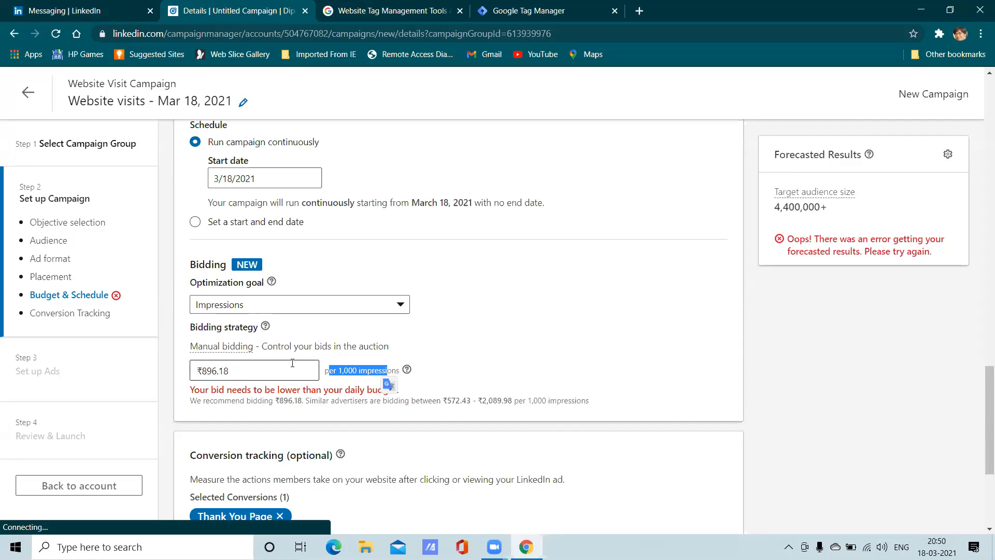
click(489, 327)
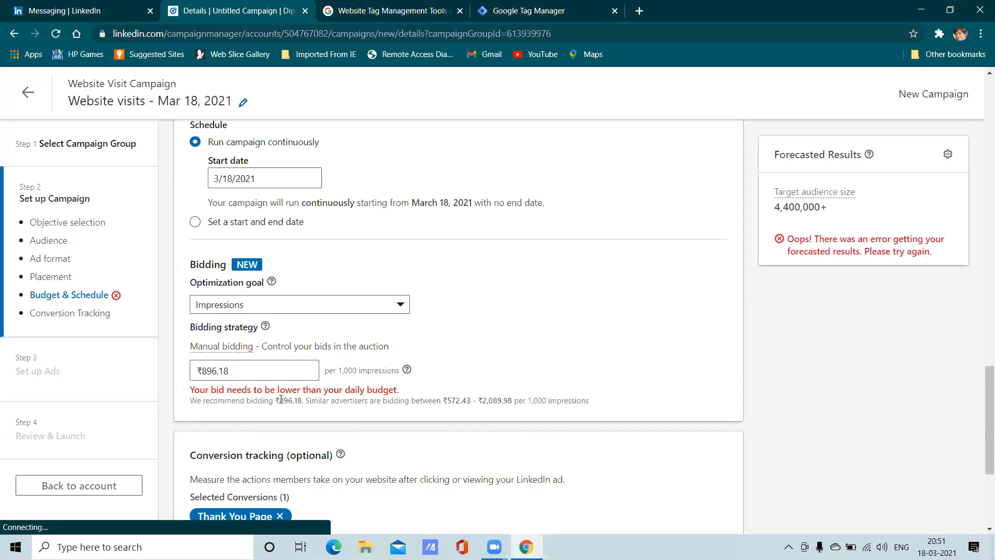
drag(278, 400, 298, 400)
click(235, 392)
scroll(256, 351, up, 3)
click(234, 213)
scroll(233, 217, down, 3)
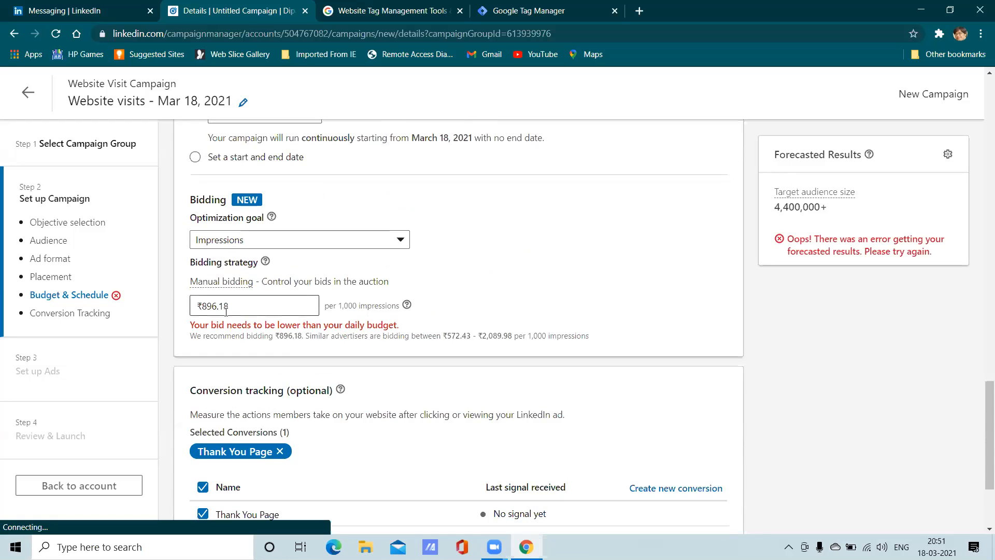
- Set the bidding optimization goal to Landing page clicks with the Maximum delivery (Automated) strategy
click(292, 244)
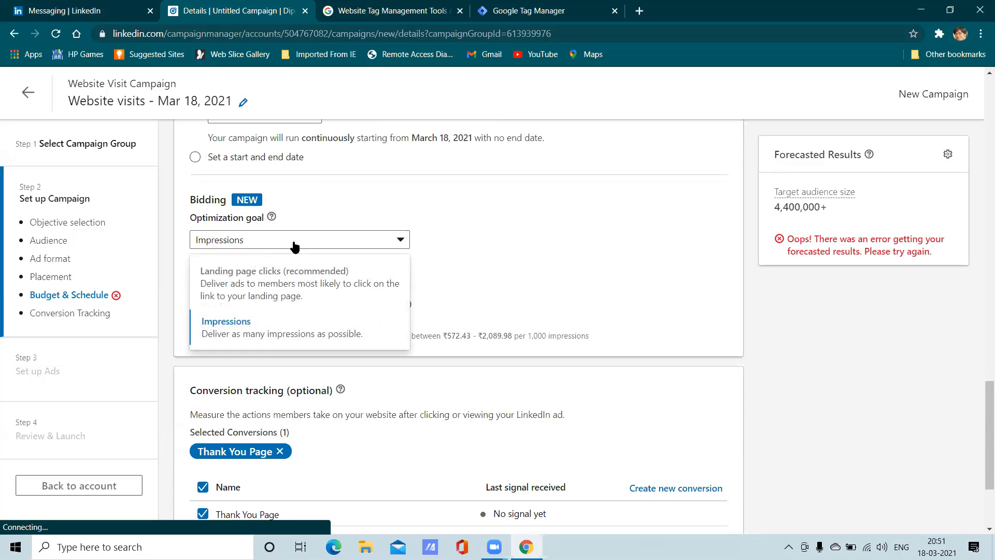
click(274, 288)
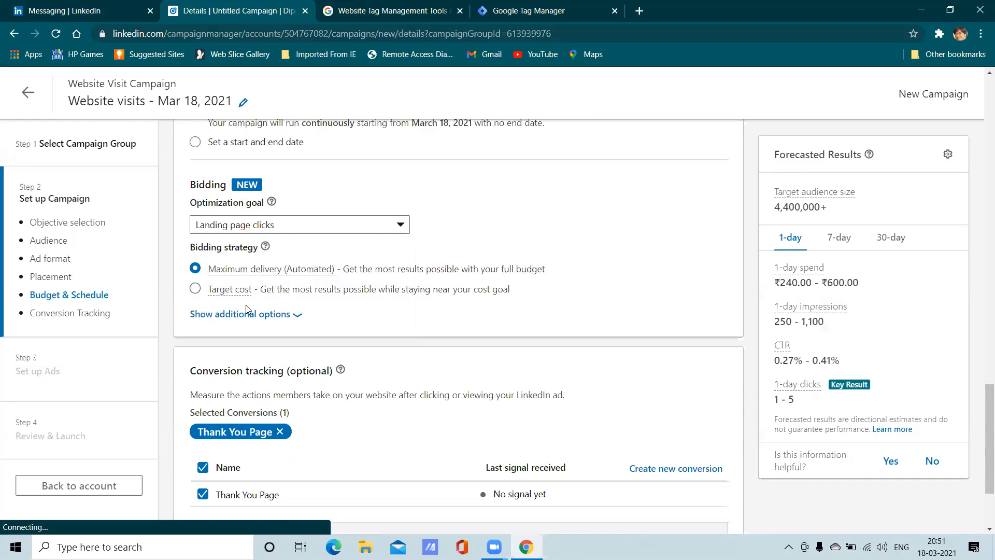
click(240, 270)
- Switch the bidding strategy to Target cost and set the target cost to ₹100.22 per landing page click
click(197, 291)
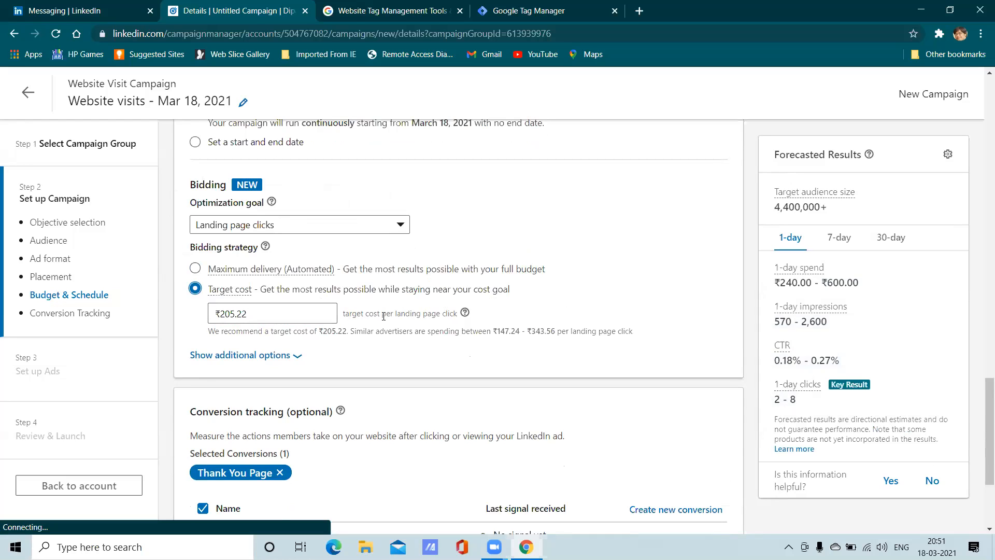
drag(247, 314, 202, 317)
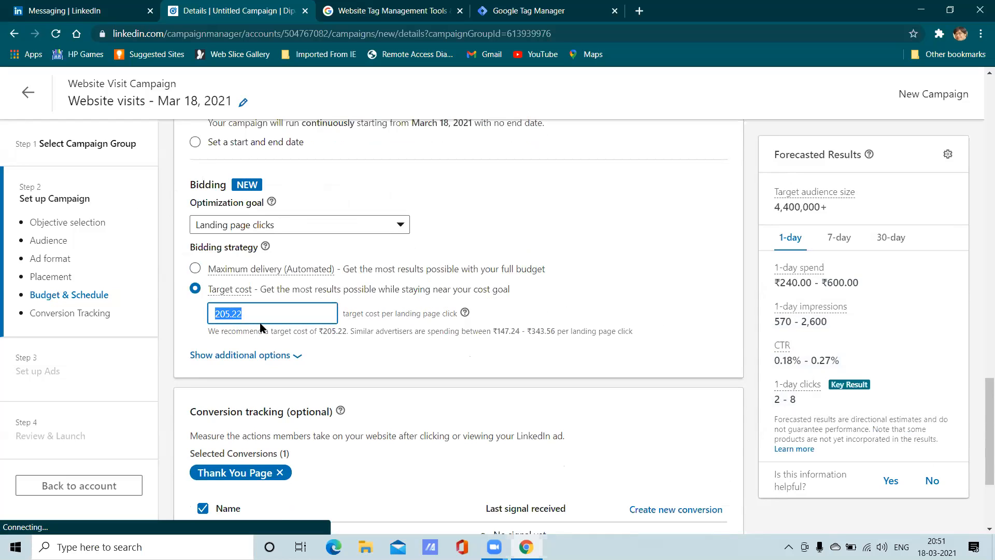
click(246, 313)
drag(229, 313, 213, 313)
text(100)
key(shift+Tab)
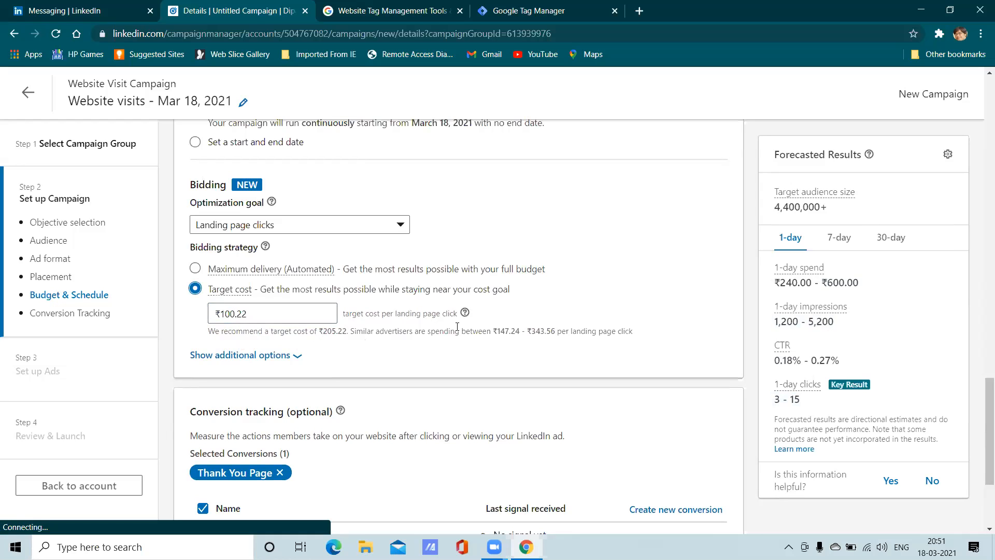
- Return the bidding strategy from Target cost to Maximum delivery (Automated) and read its description
click(215, 307)
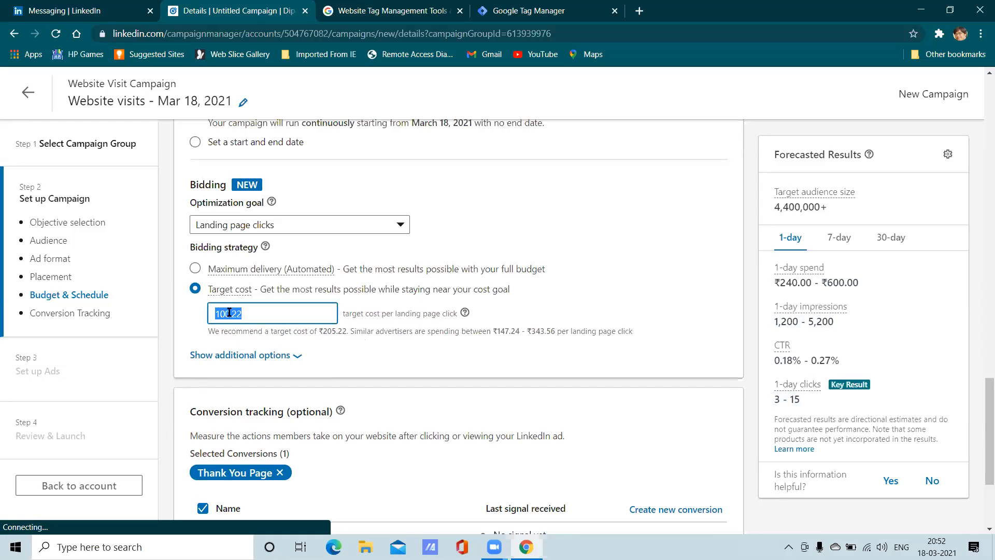
key(BackSpace)
click(196, 269)
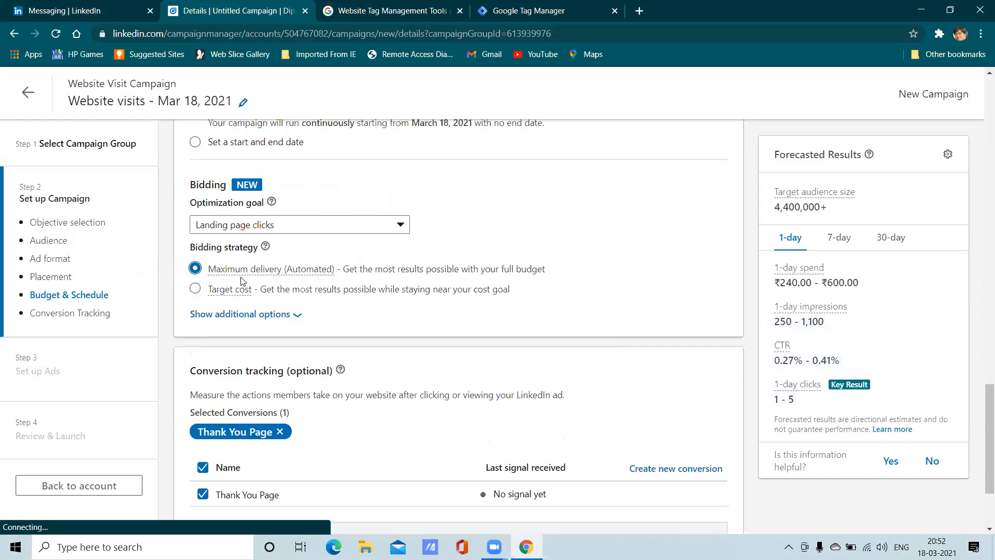
mouse_move(311, 277)
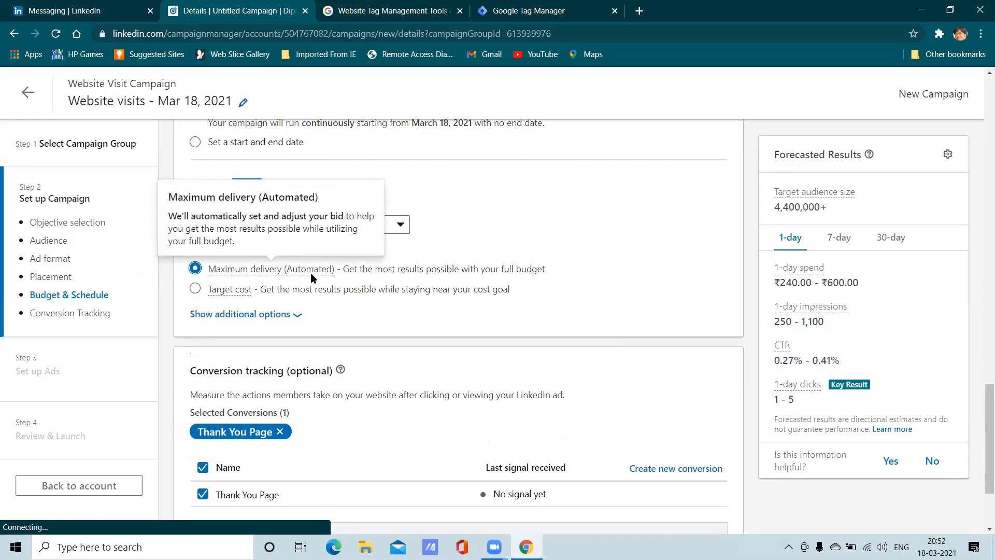
- Reveal the additional bidding options, try Manual bidding, and return the strategy to Maximum delivery (Automated)
click(284, 315)
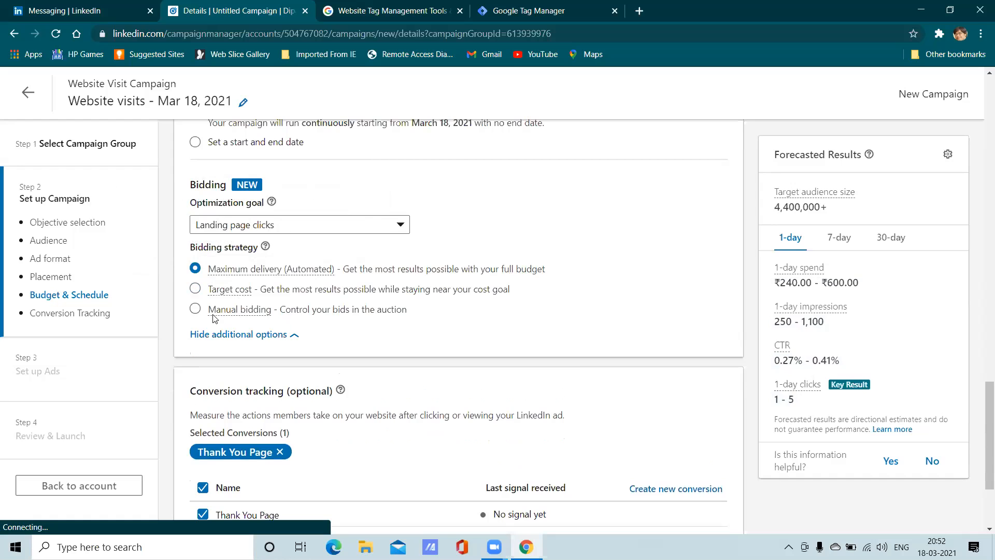
click(195, 309)
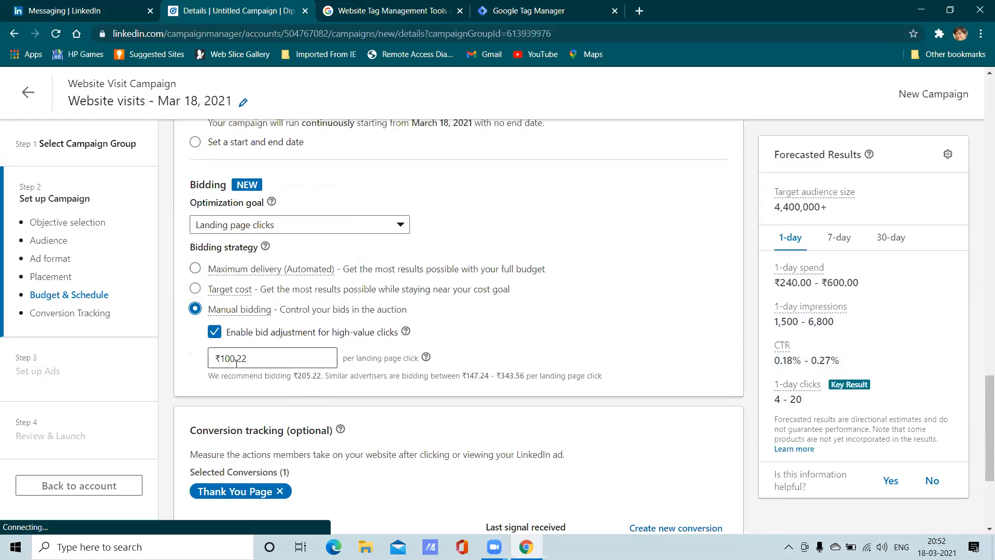
drag(236, 358, 207, 363)
mouse_move(217, 297)
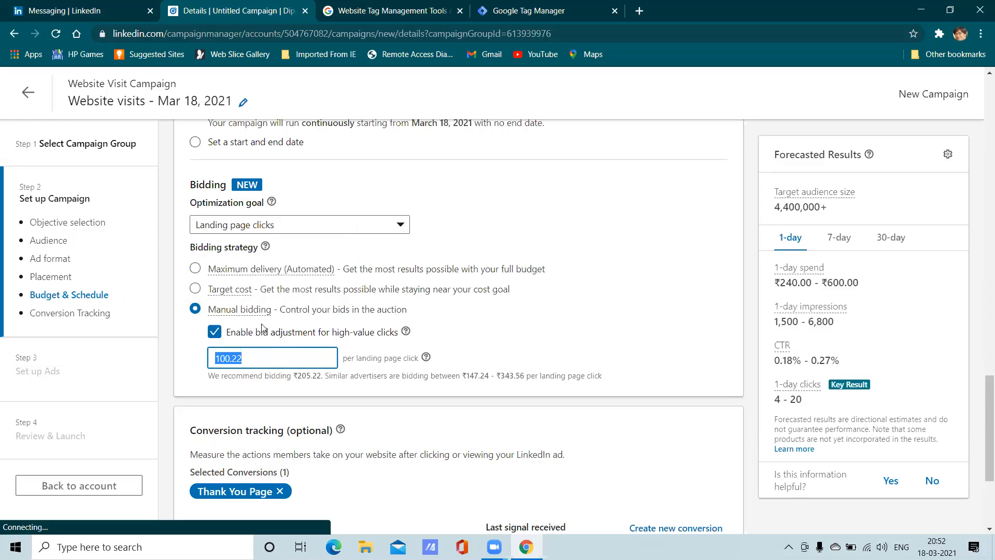
click(195, 269)
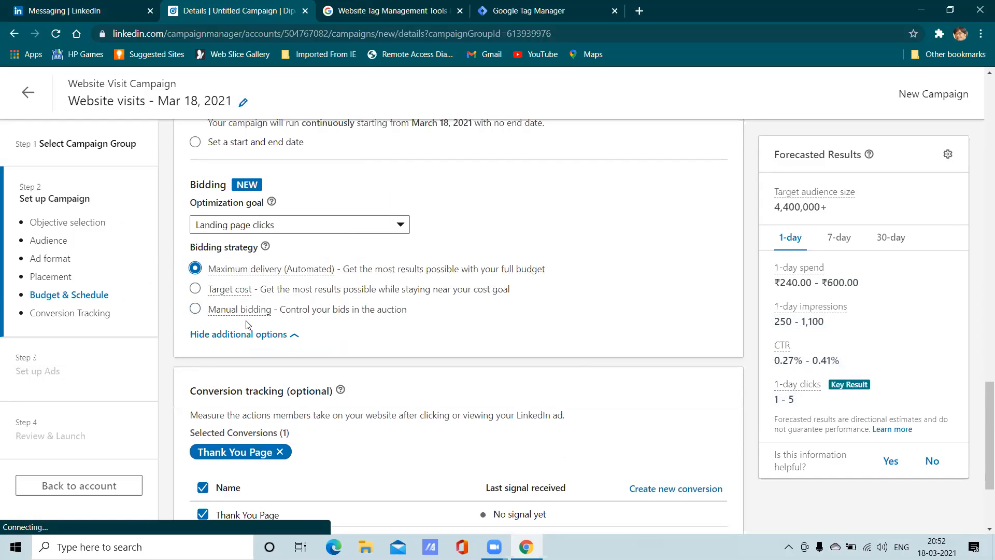
- Switch back to Manual bidding and examine its bid per landing page click and bid adjustment for high-value clicks
click(196, 310)
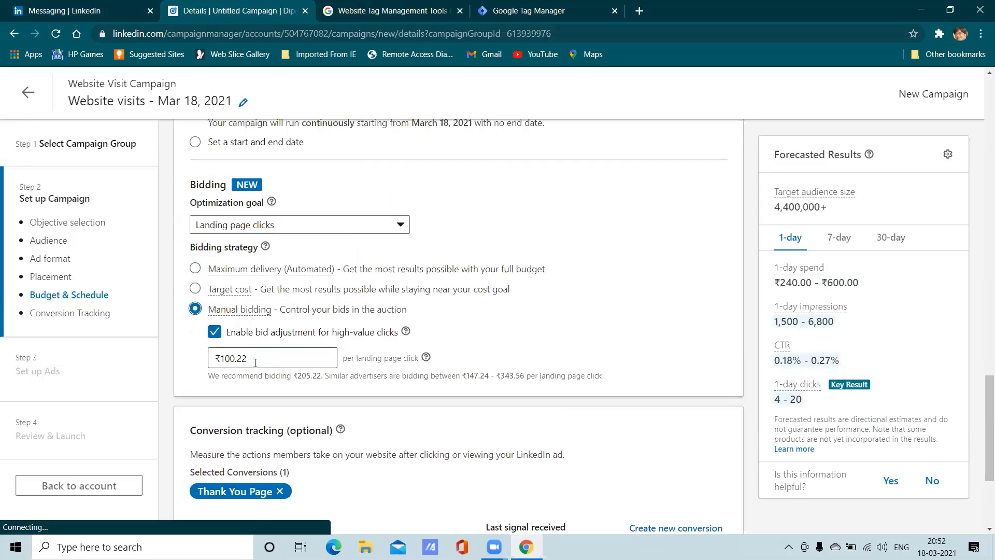
drag(256, 358, 205, 361)
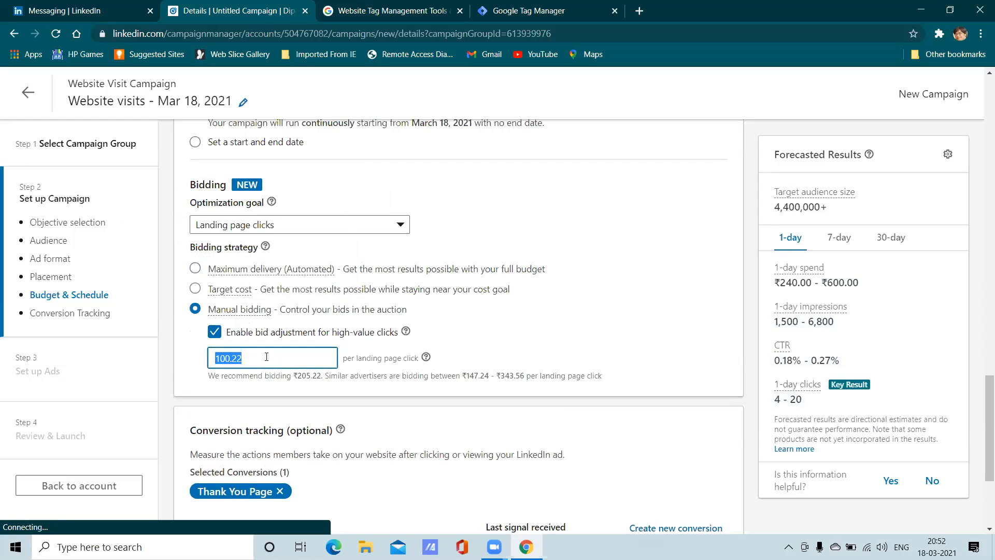
click(215, 333)
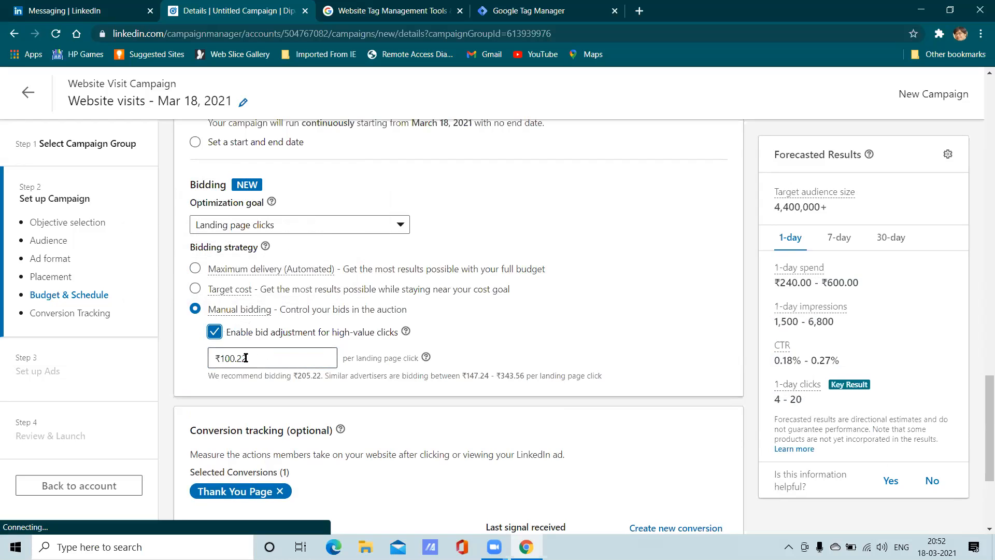
- Set the bidding strategy to Maximum delivery (Automated), then save the campaign and exit its setup
click(195, 269)
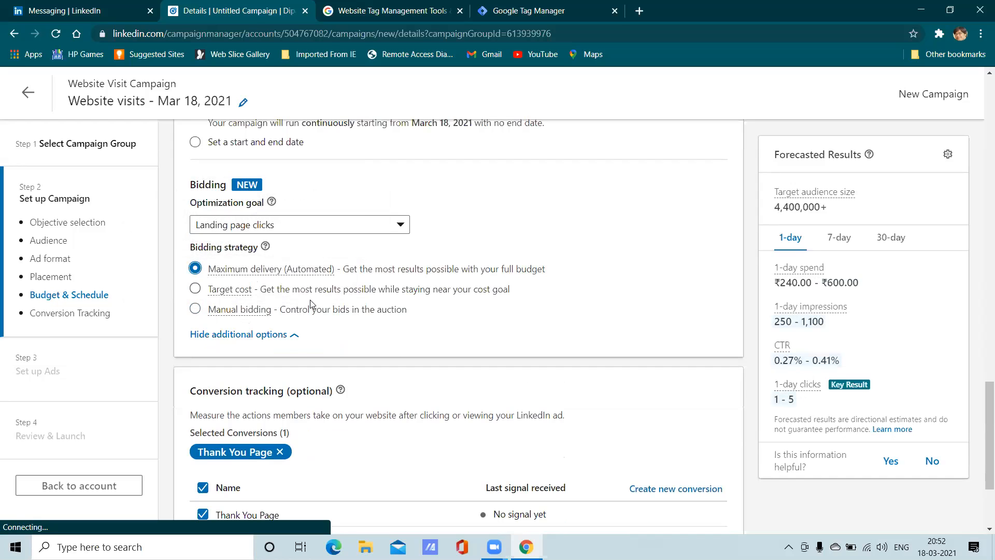
scroll(350, 347, down, 3)
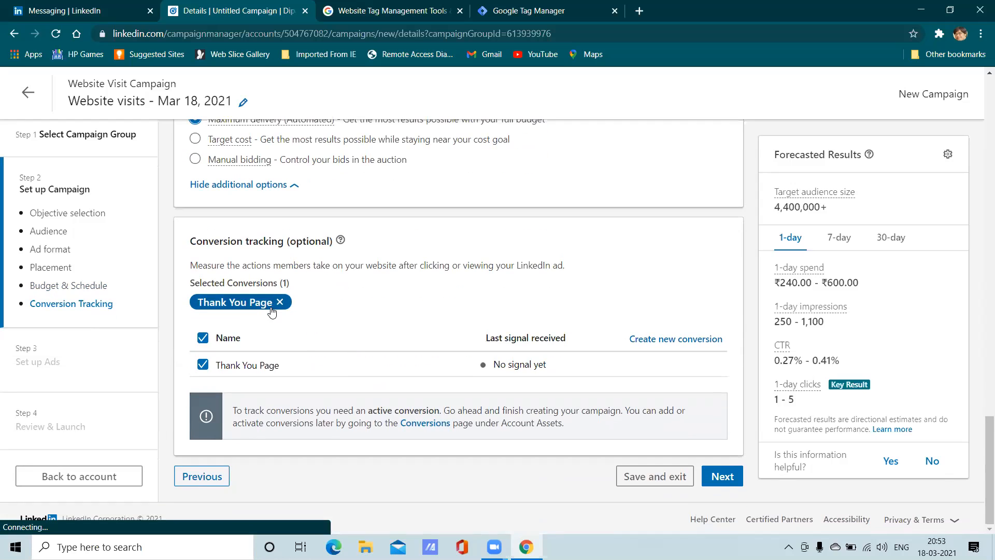
click(676, 478)
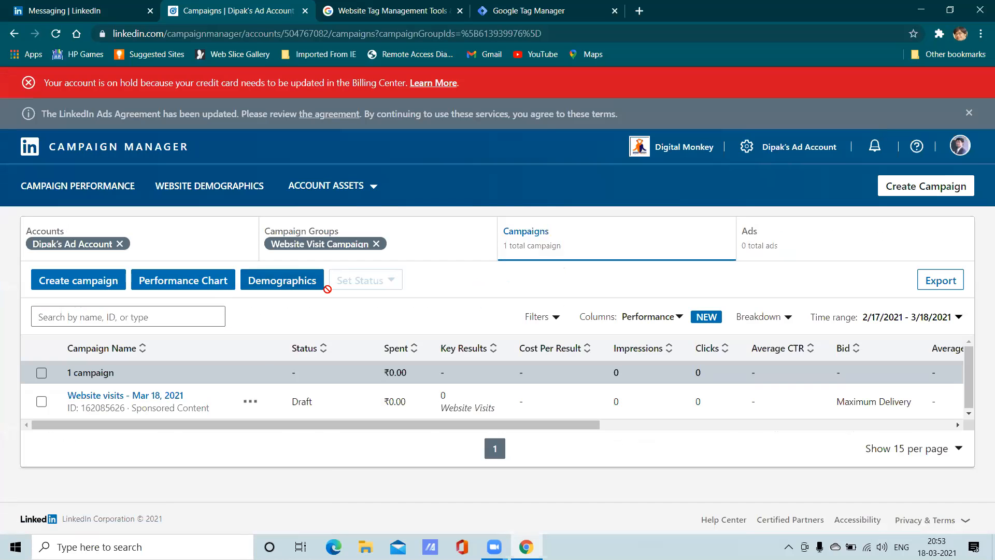
- Open the account's conversions and start a new conversion named "Thank You Page"
click(298, 194)
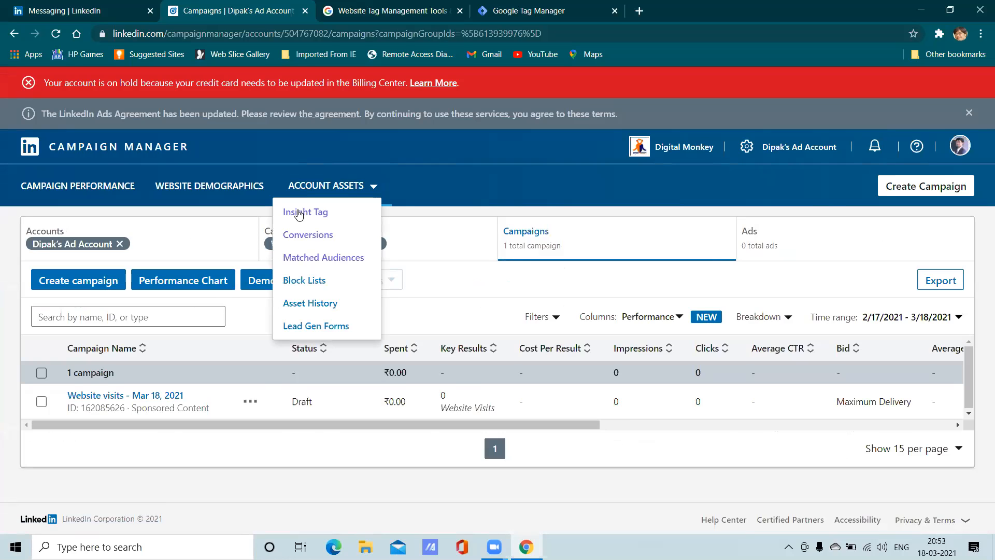
click(299, 233)
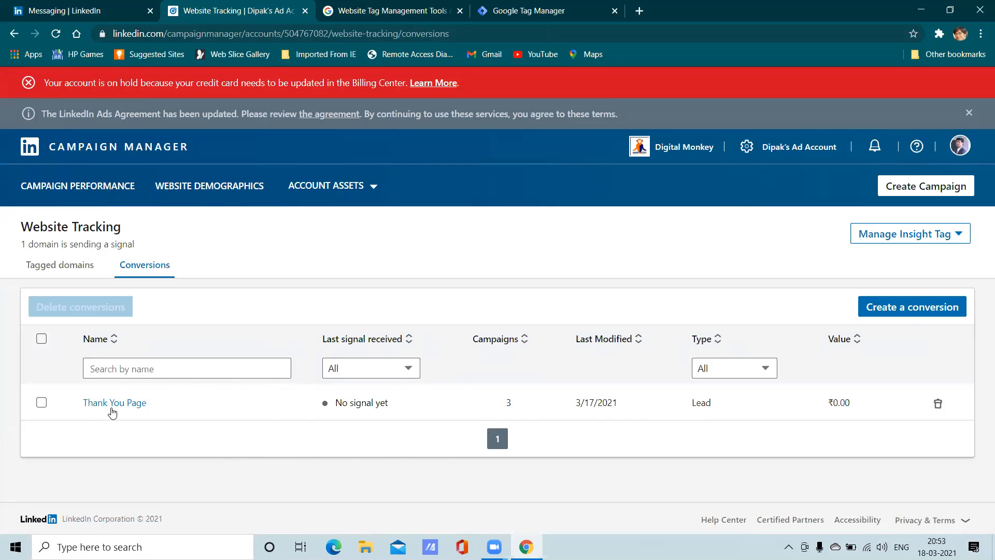
click(906, 308)
click(234, 152)
text(Thank Y)
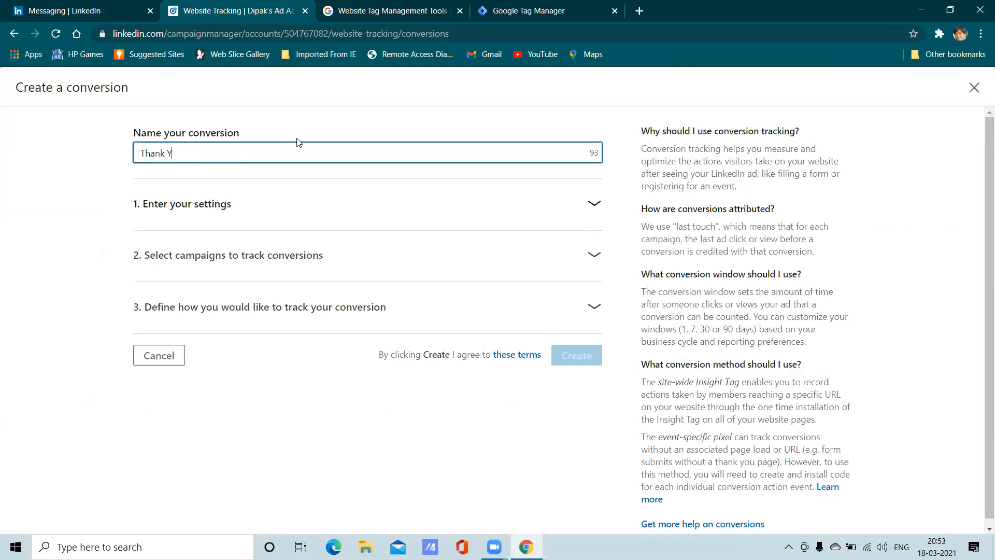
text(ou Page)
- Set the conversion type to Lead and open the optional conversion value for editing
click(286, 212)
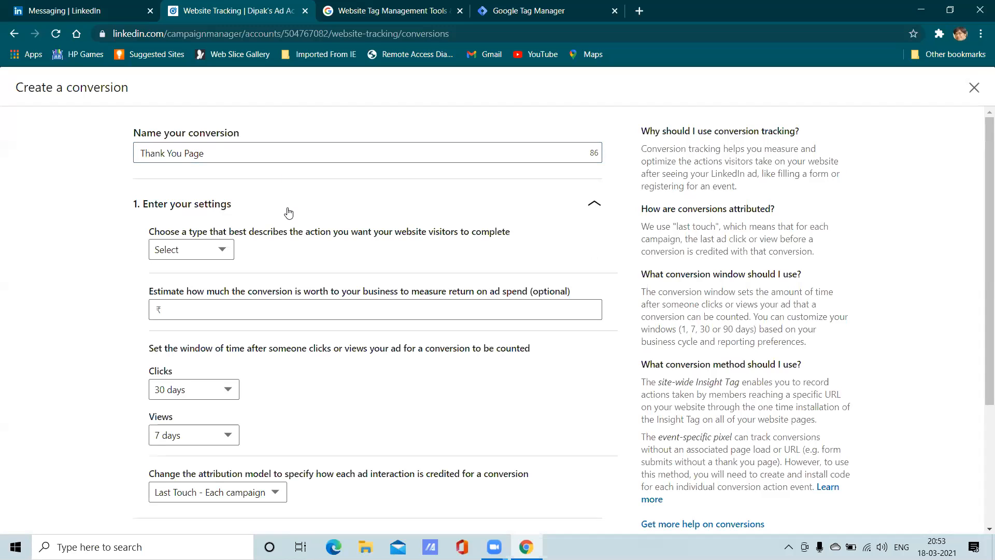
click(211, 251)
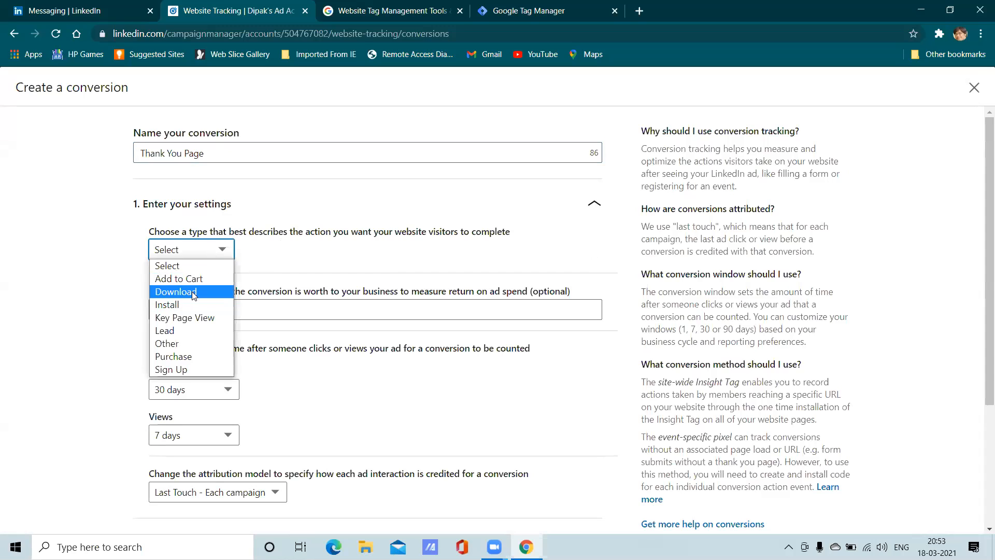
click(188, 333)
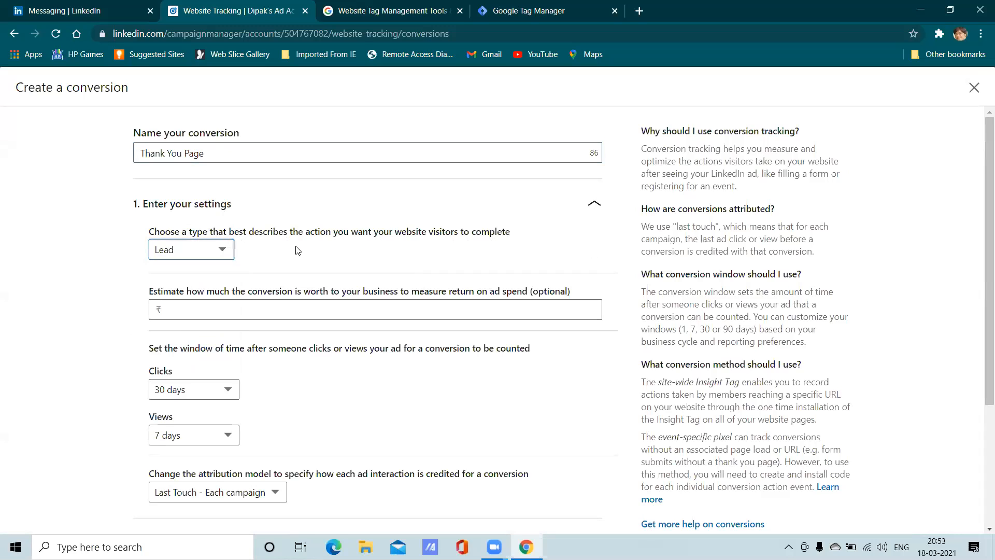
scroll(271, 257, down, 1)
scroll(271, 257, down, 1)
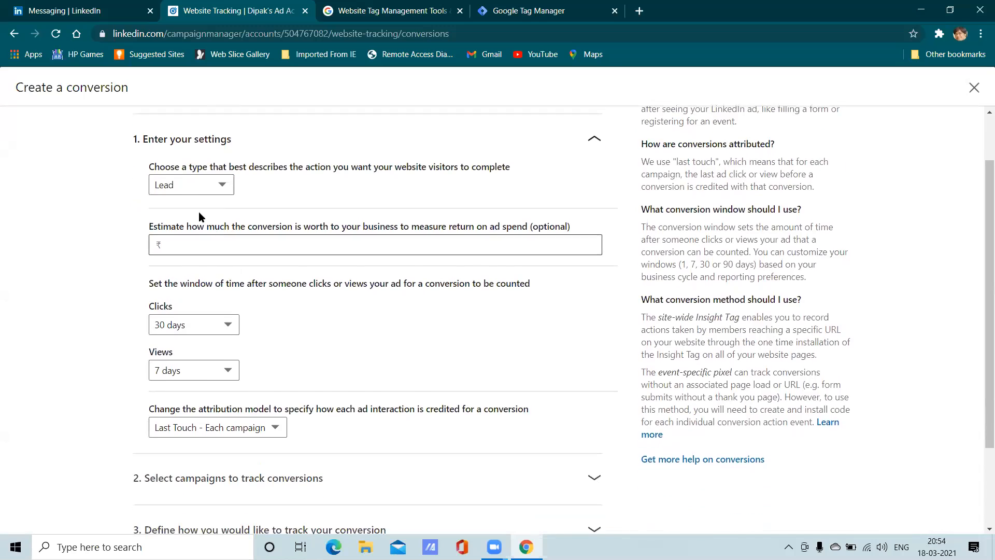
click(193, 245)
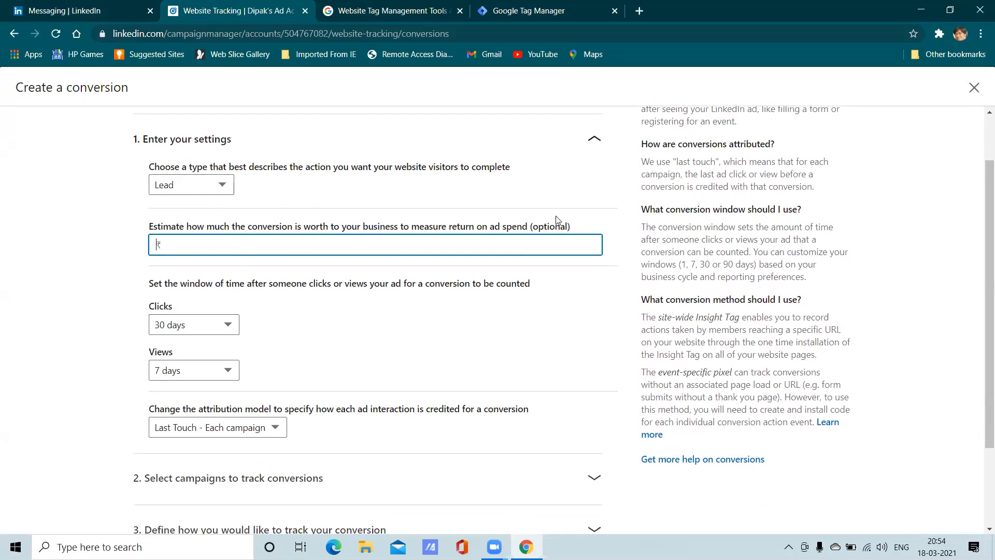
- Try a 90-day conversion window for clicks and set it back to 30 days
scroll(232, 282, down, 1)
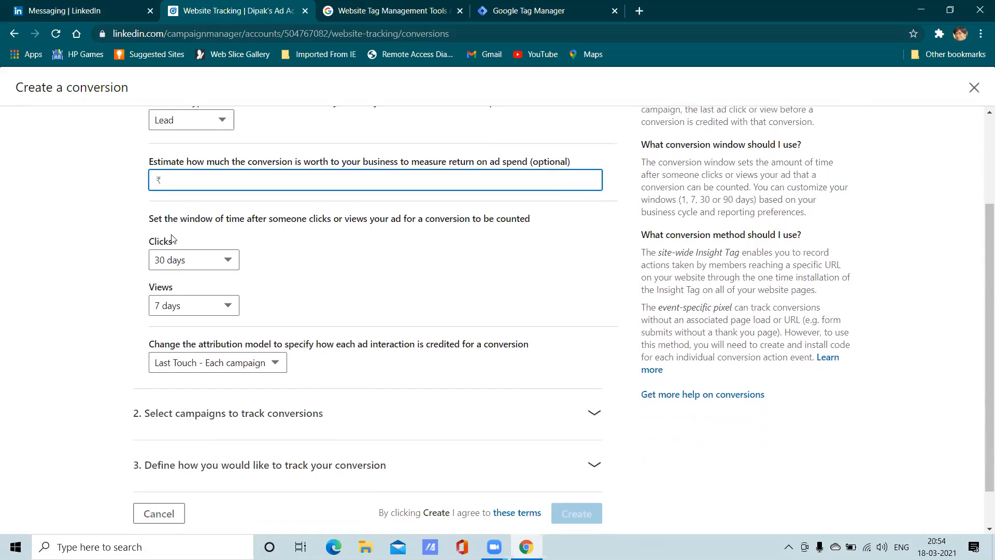
click(207, 267)
click(209, 274)
click(215, 260)
click(208, 290)
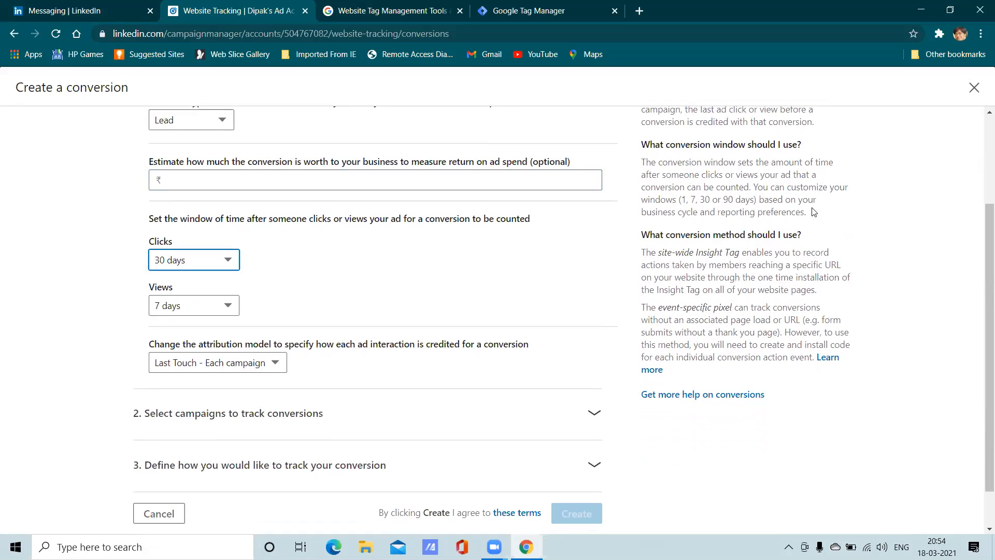
- Set the conversion window to 7 days for clicks and 1 day for views
click(232, 261)
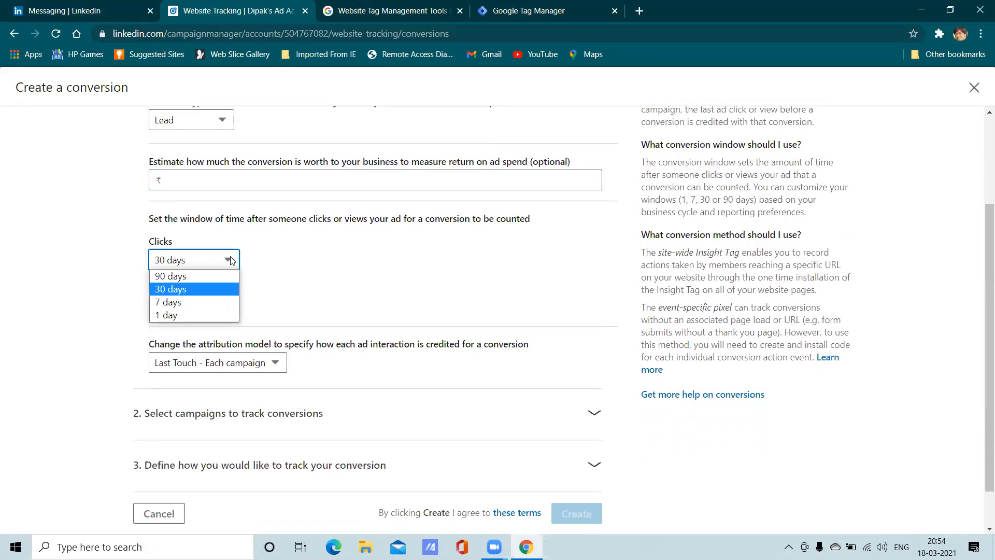
click(215, 303)
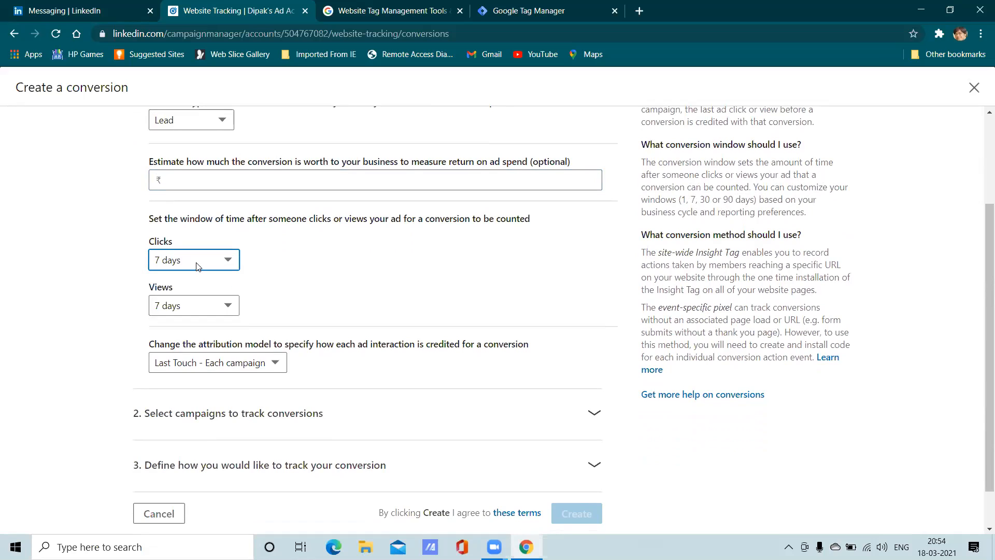
click(210, 307)
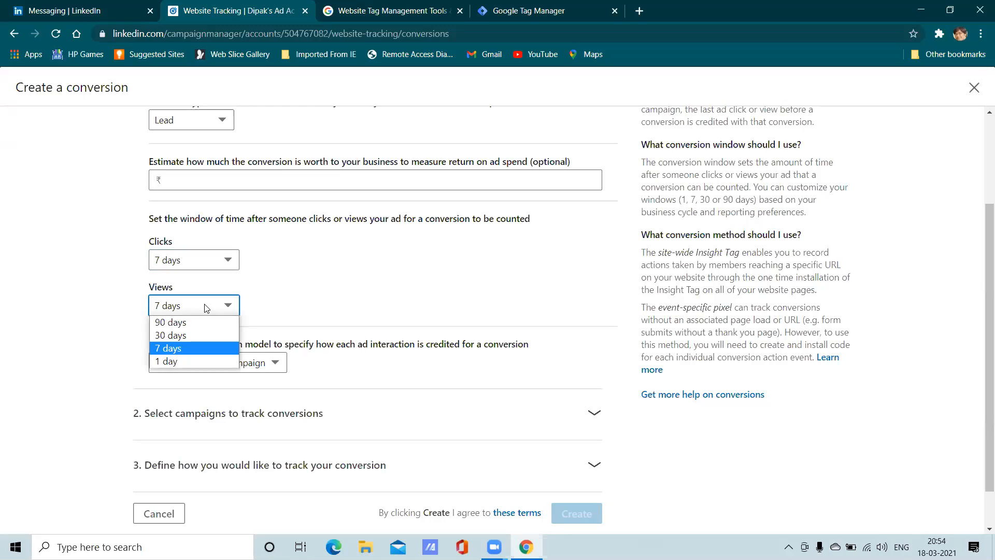
click(181, 361)
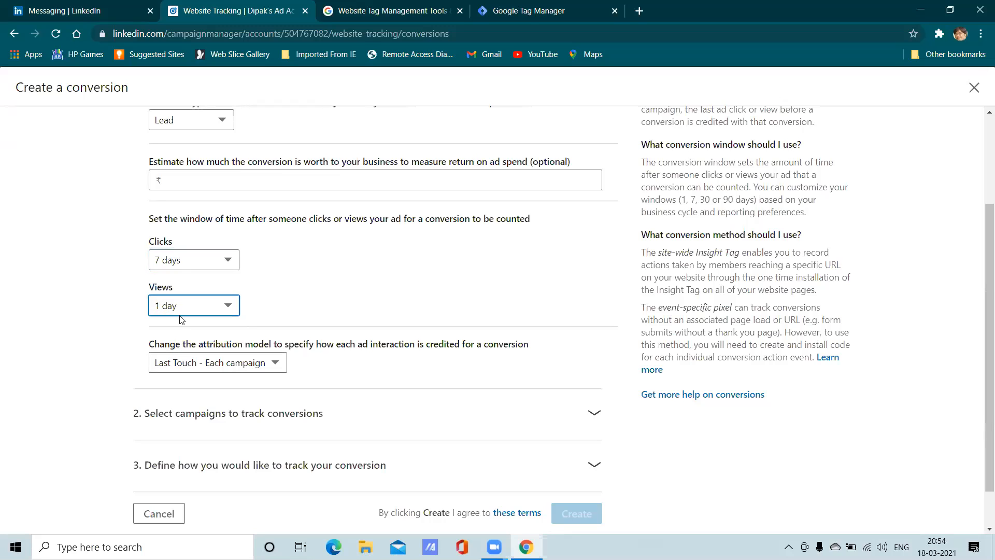
- Set the conversion window to 30 days for clicks and 7 days for views
click(217, 266)
click(213, 286)
click(201, 304)
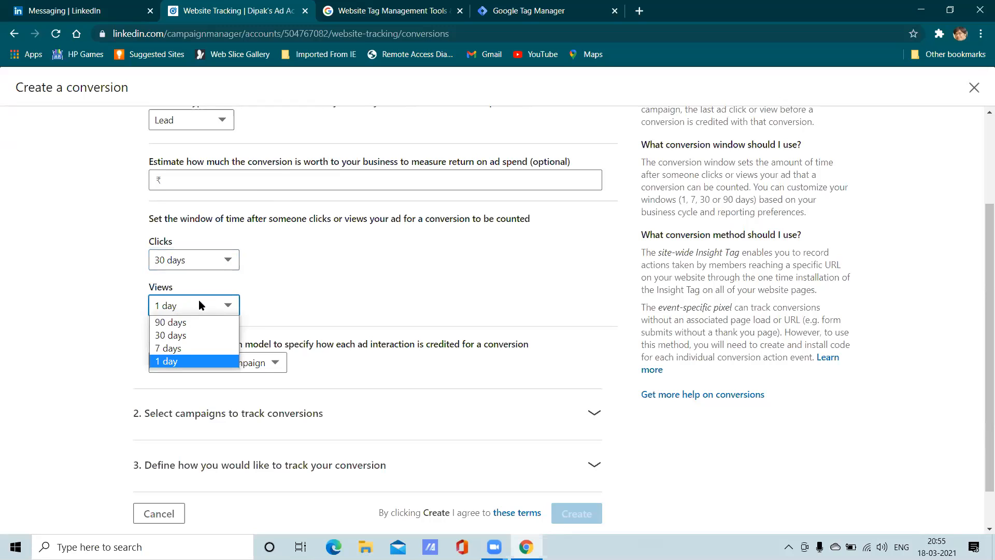
click(182, 349)
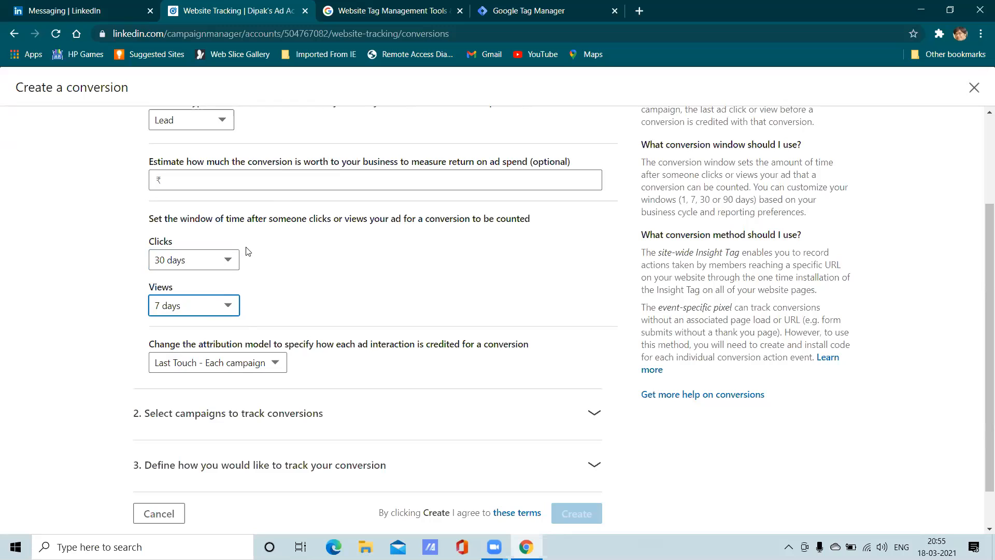
scroll(238, 276, down, 1)
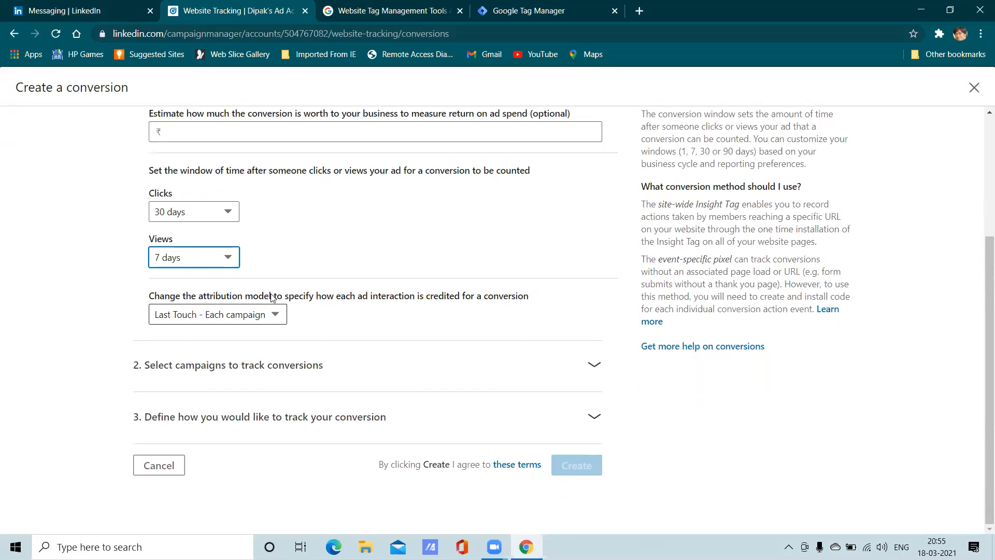
- Review the attribution model options and keep Last Touch - Each campaign selected
click(252, 315)
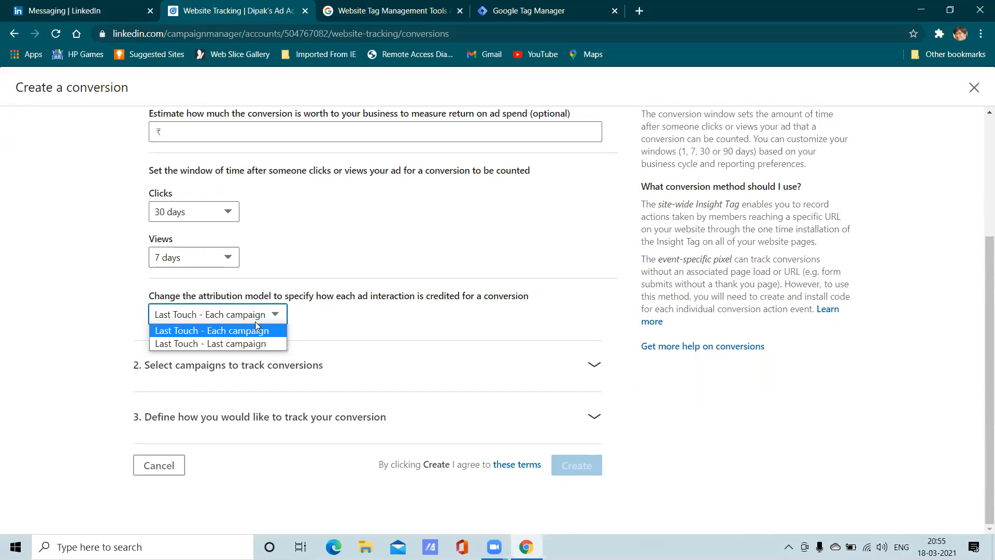
click(242, 331)
click(242, 316)
click(240, 317)
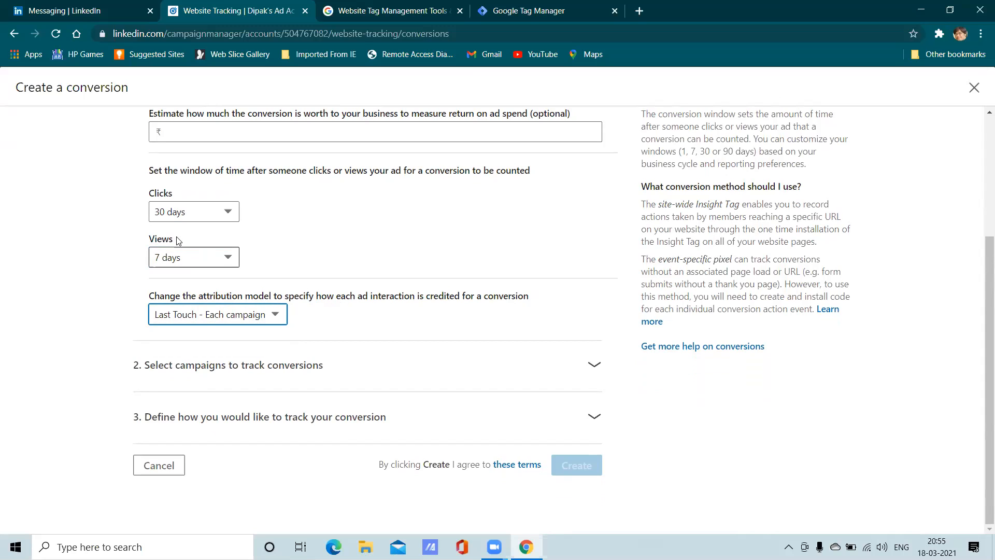
click(211, 319)
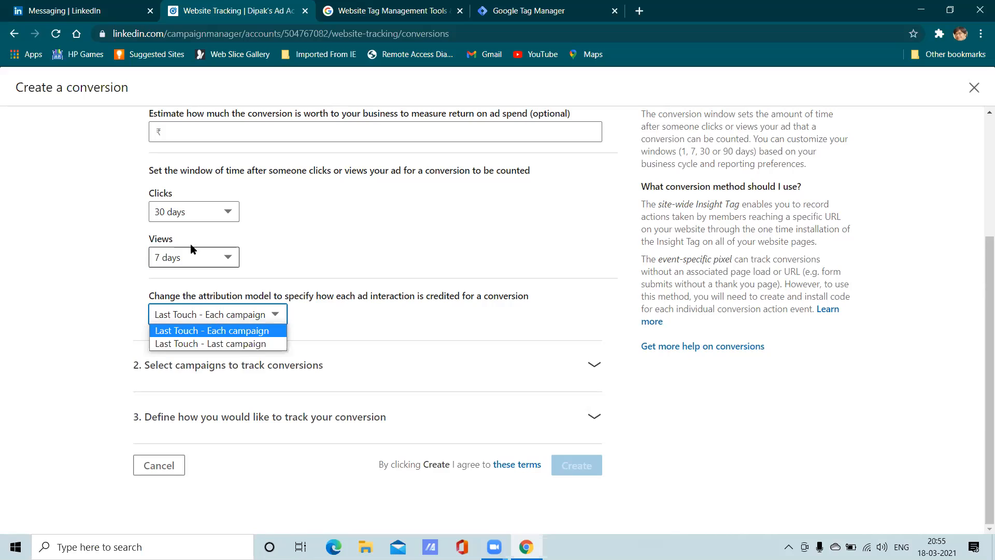
click(200, 316)
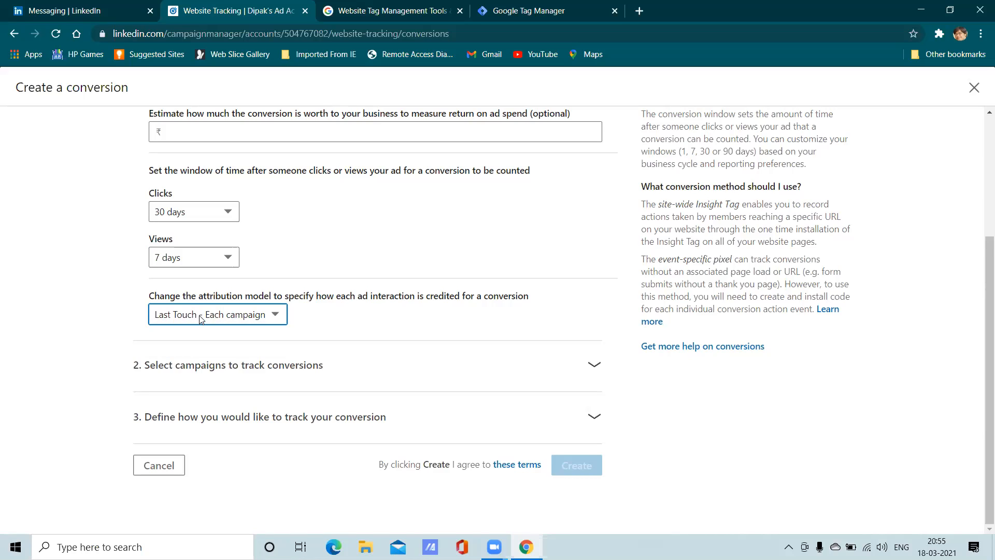
click(365, 323)
- Try selecting the two draft Website visits campaigns for conversion tracking and clear both selections
click(185, 370)
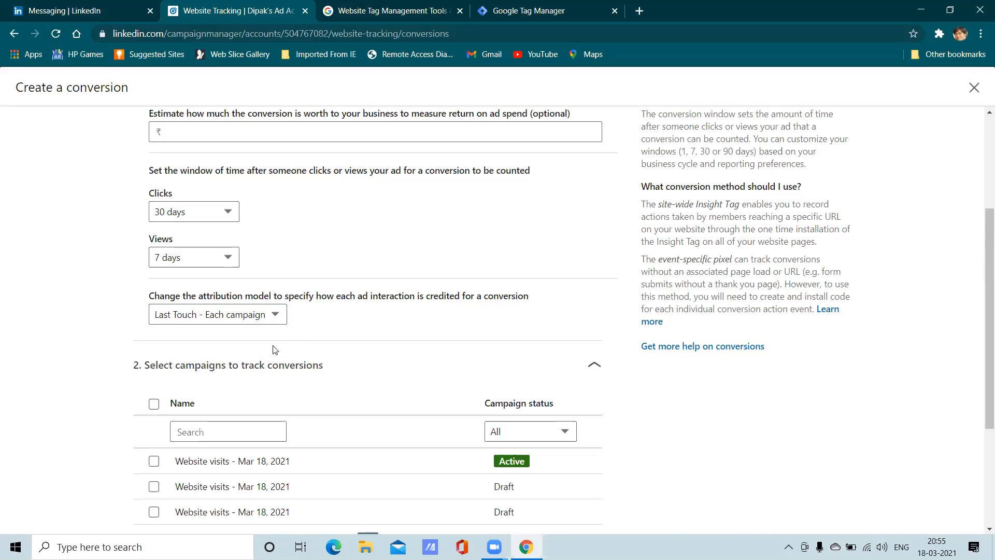
scroll(272, 342, down, 2)
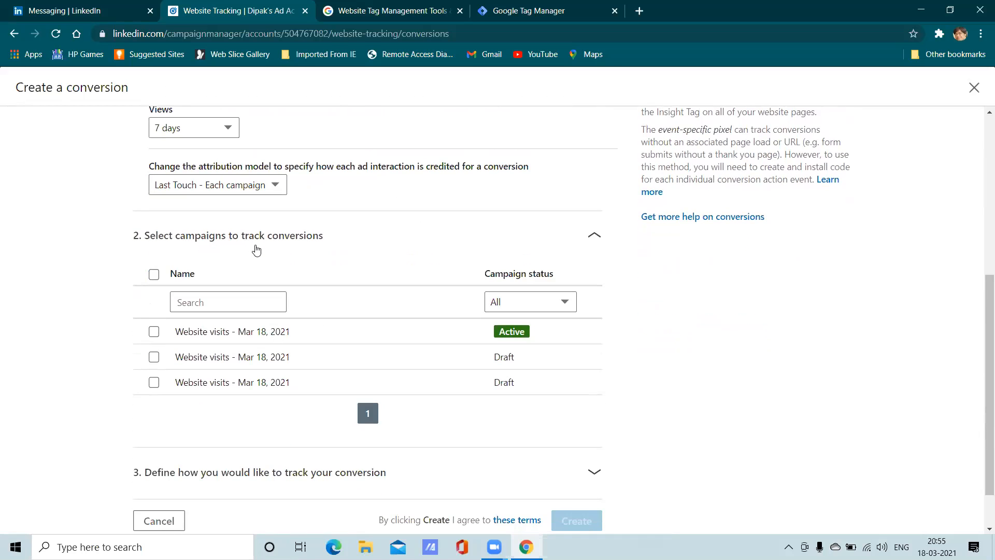
scroll(356, 249, down, 1)
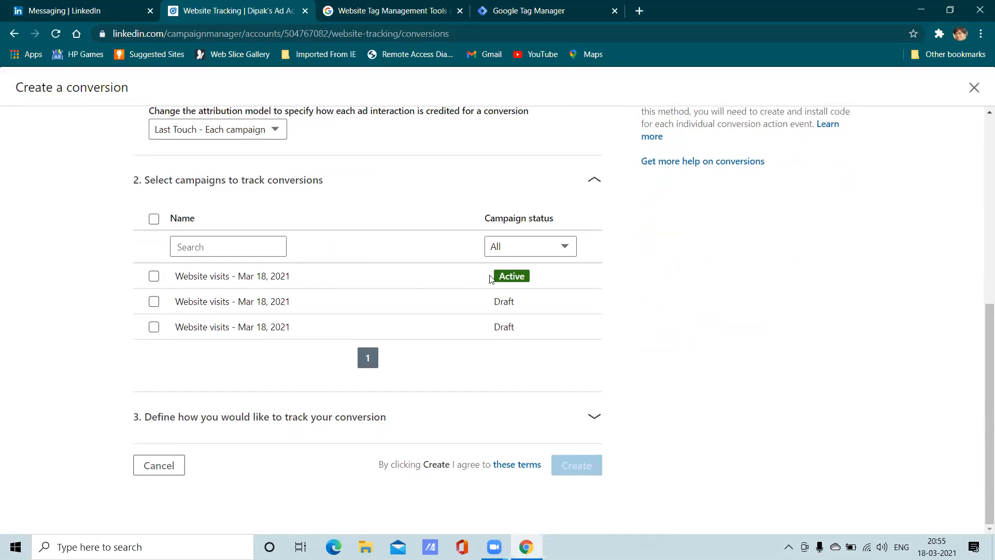
click(154, 301)
click(154, 365)
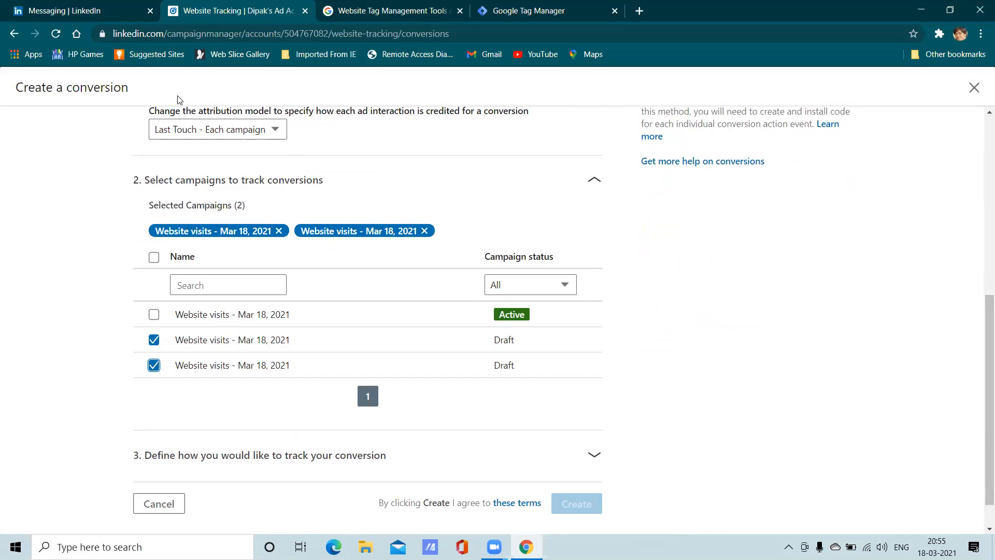
scroll(104, 136, up, 7)
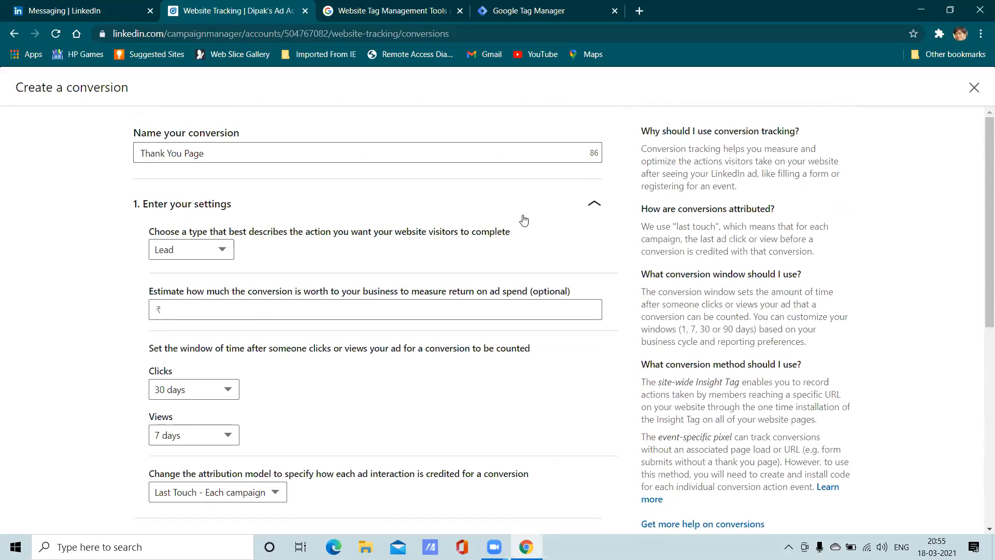
scroll(382, 247, down, 8)
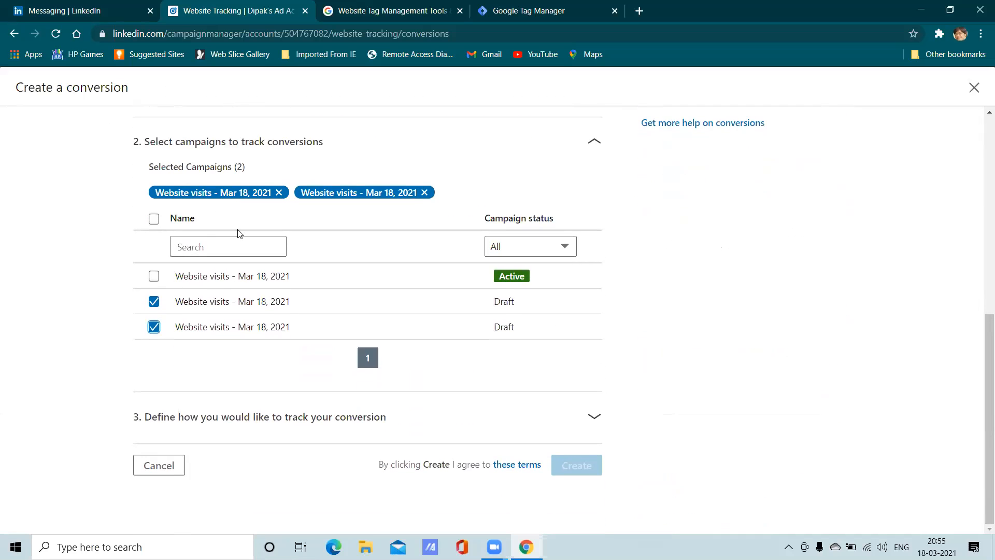
click(154, 303)
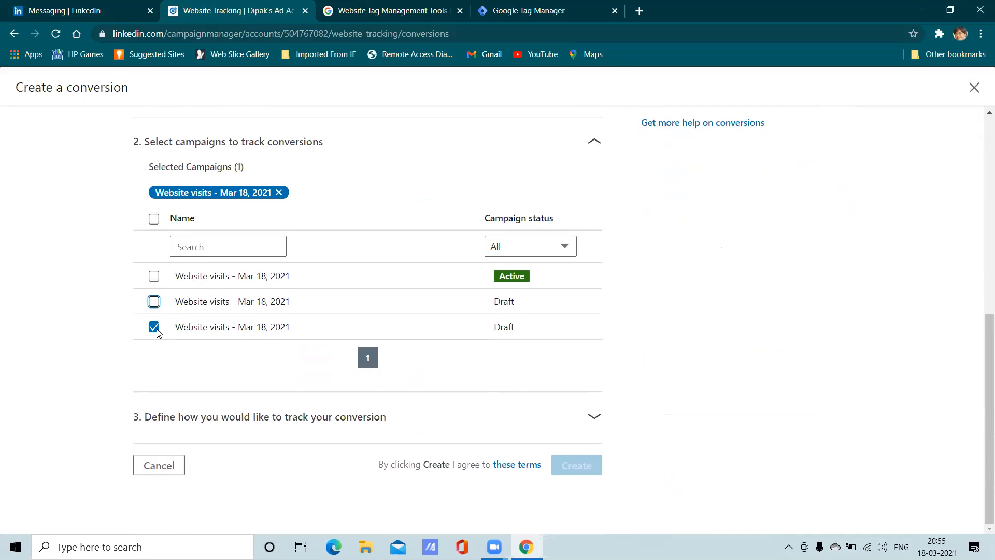
click(157, 327)
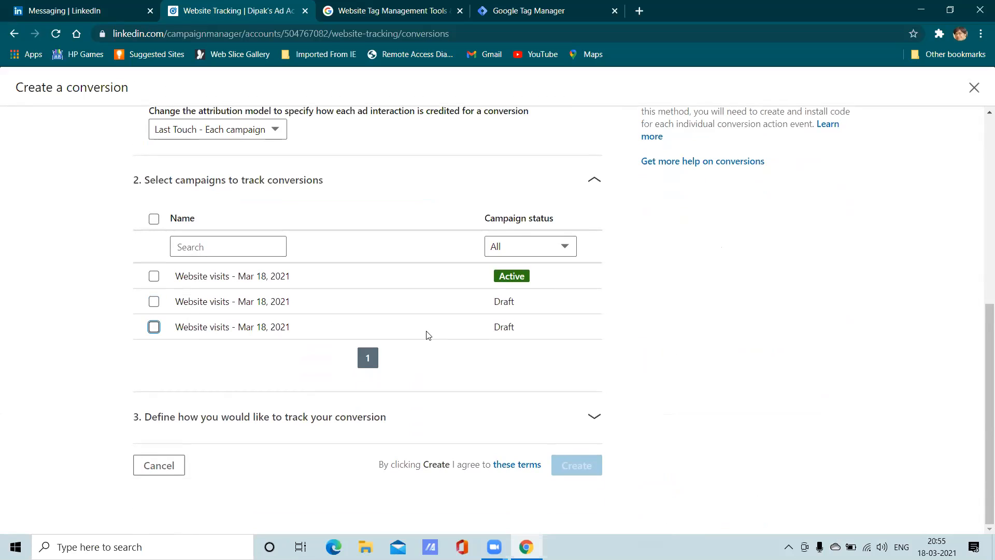
- Expand the settings that define how the conversion is tracked, and open a new browser tab for the page address
click(439, 419)
scroll(436, 378, down, 4)
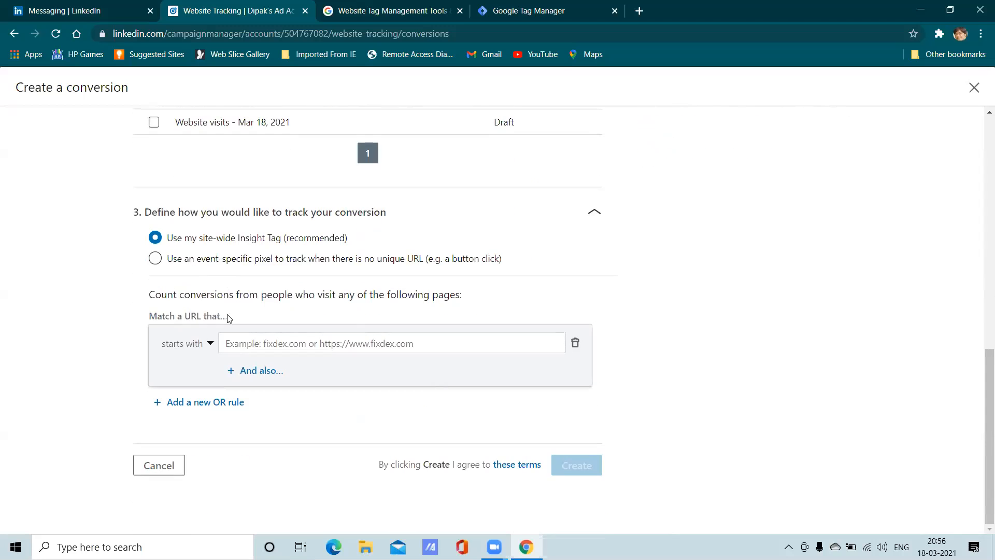
click(639, 11)
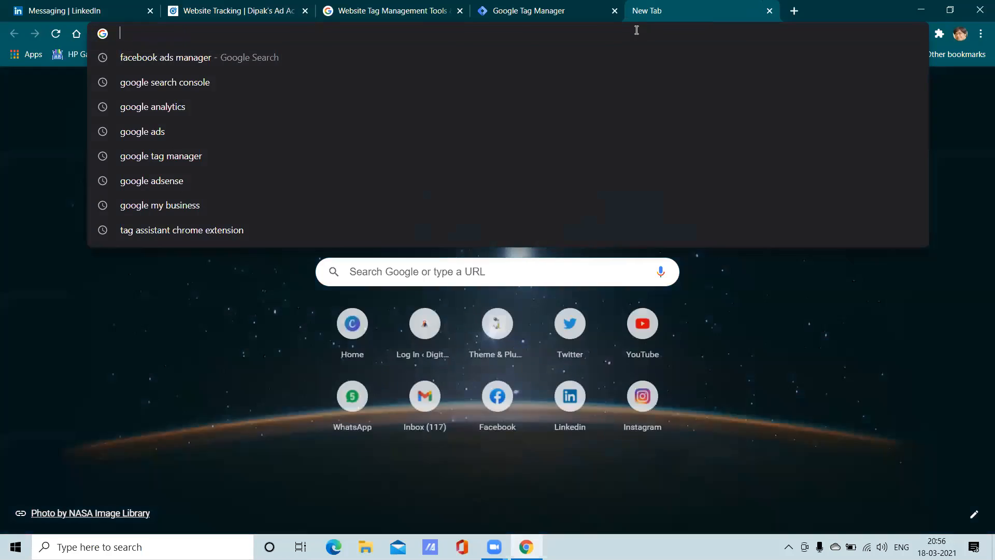
text(trh)
key(BackSpace)
key(BackSpace)
key(BackSpace)
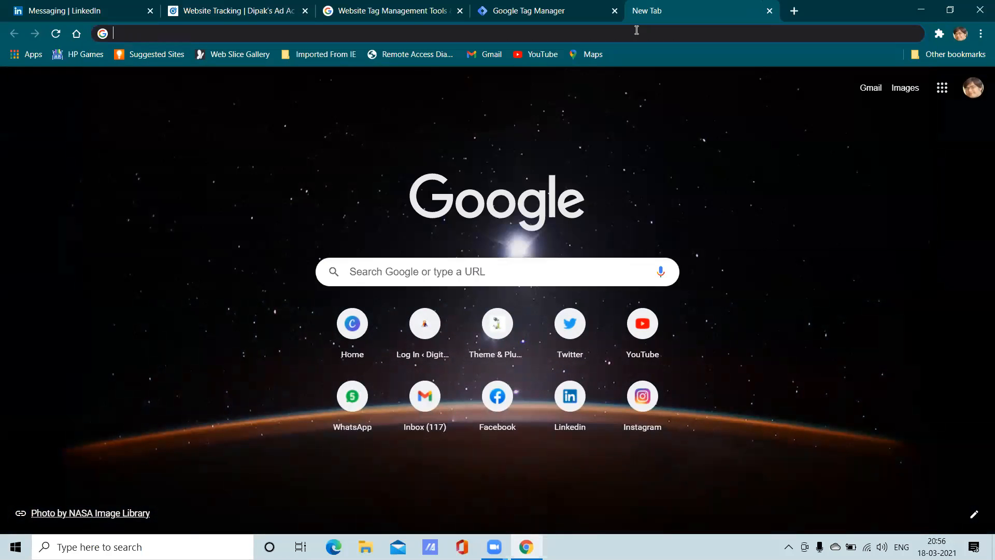
text(dig)
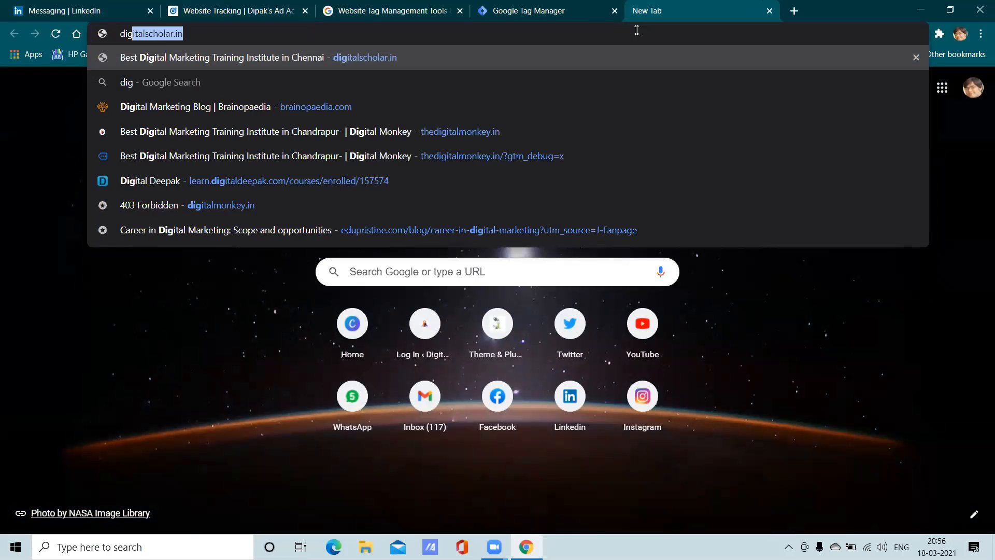
key(BackSpace)
key(BackSpace)
key(BackSpace)
key(BackSpace)
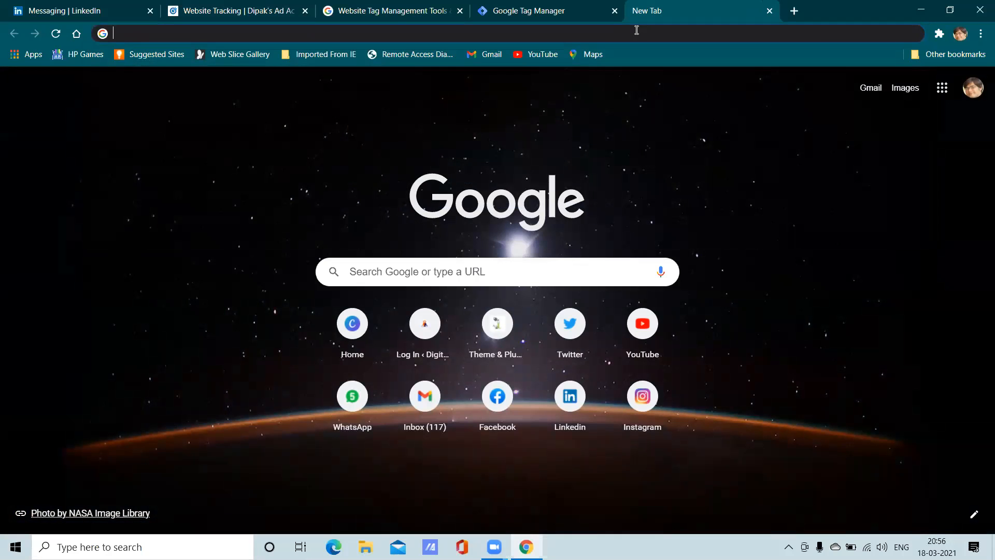
- Enter the address thedigitalmonkey.in/thank-you in the new browser tab and copy it
text(thedigitalmonkey.in)
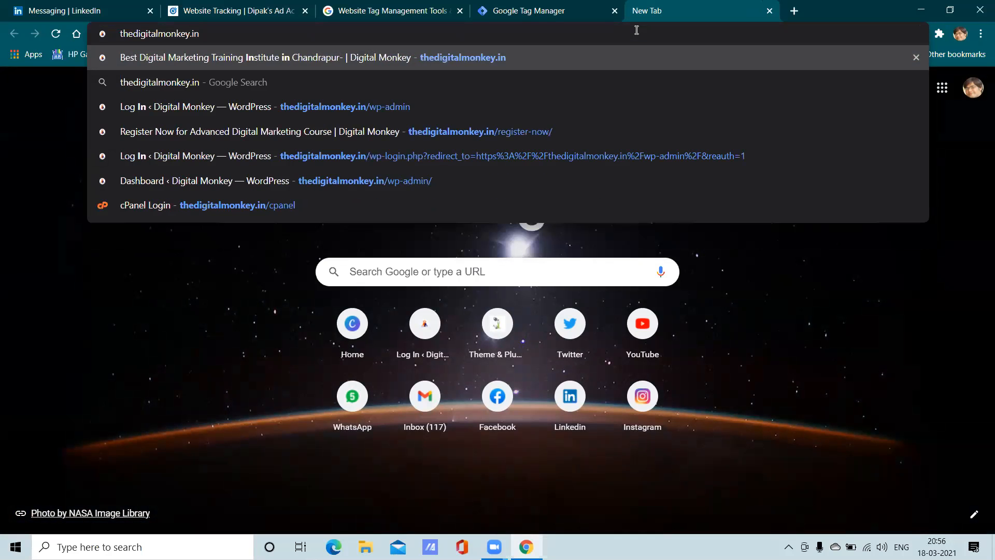
text(/th)
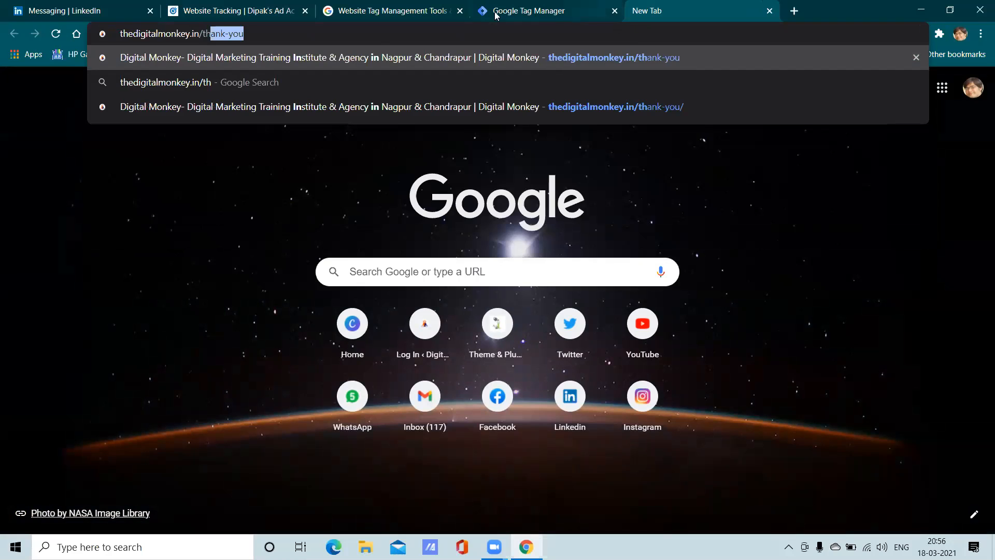
drag(278, 31, 120, 34)
right_click(159, 35)
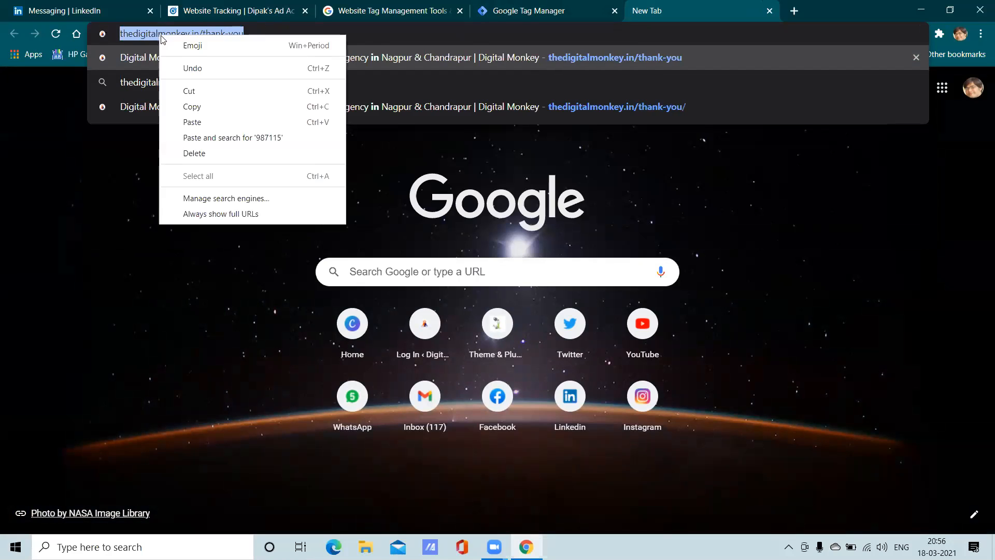
click(202, 107)
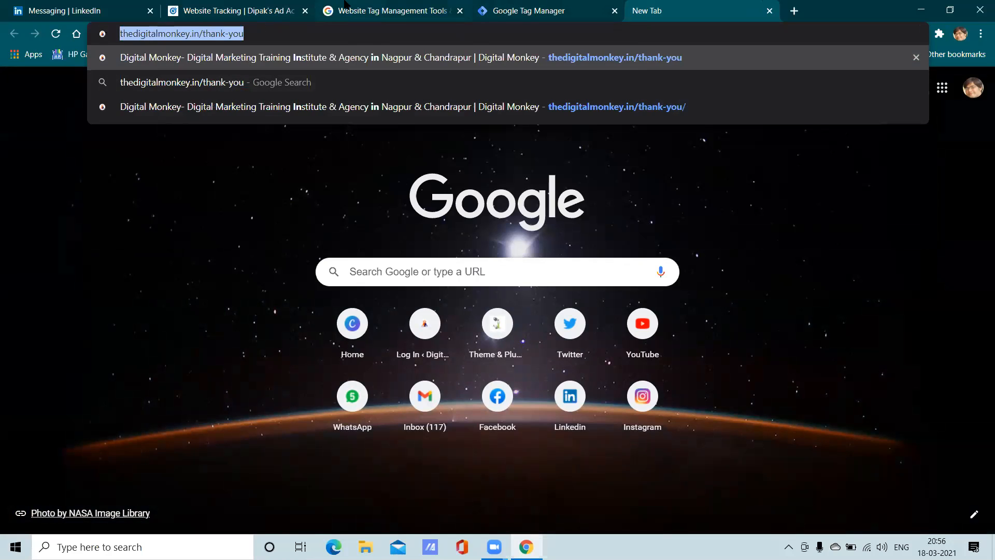
click(83, 5)
click(240, 6)
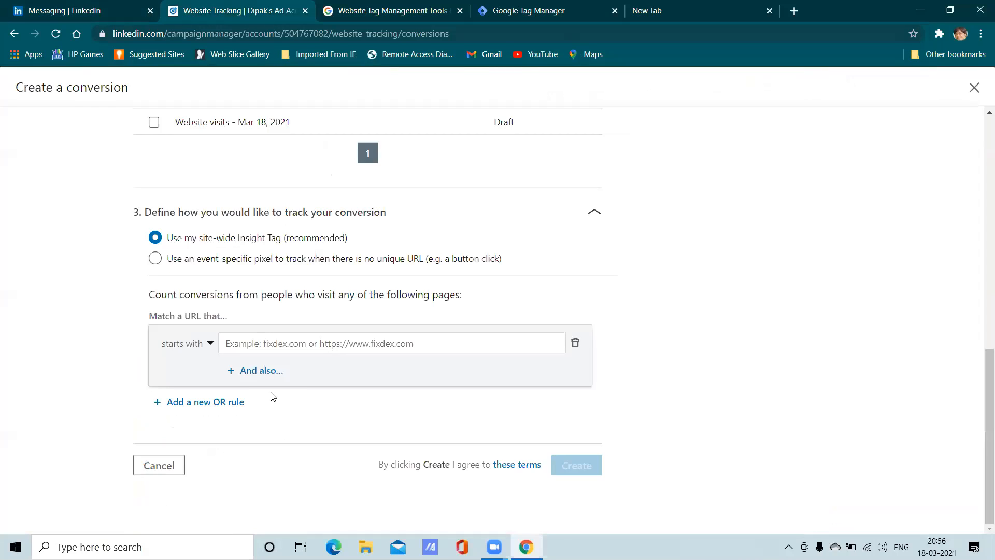
right_click(264, 348)
click(314, 229)
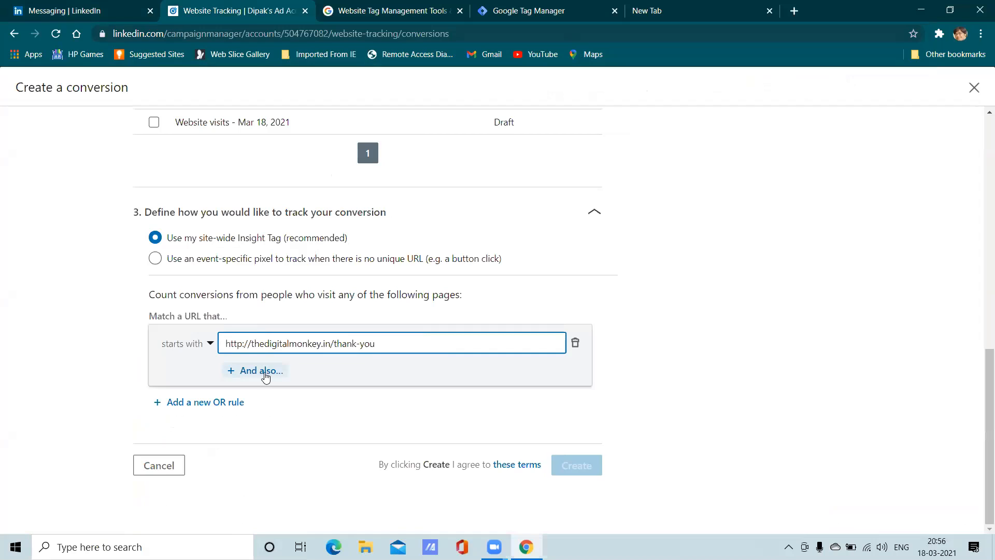
- Try adding an "And also contains" condition to the URL rule and remove it
click(266, 371)
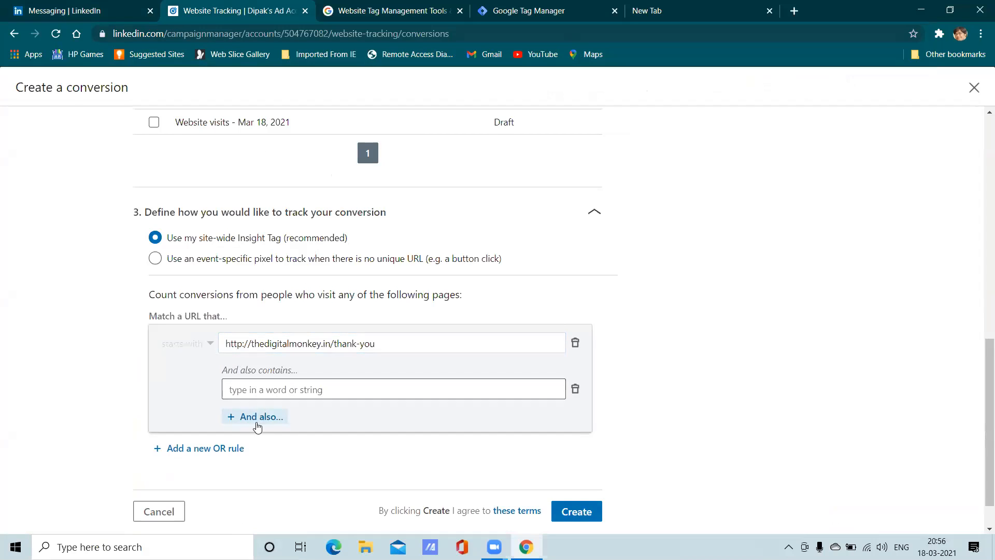
click(576, 395)
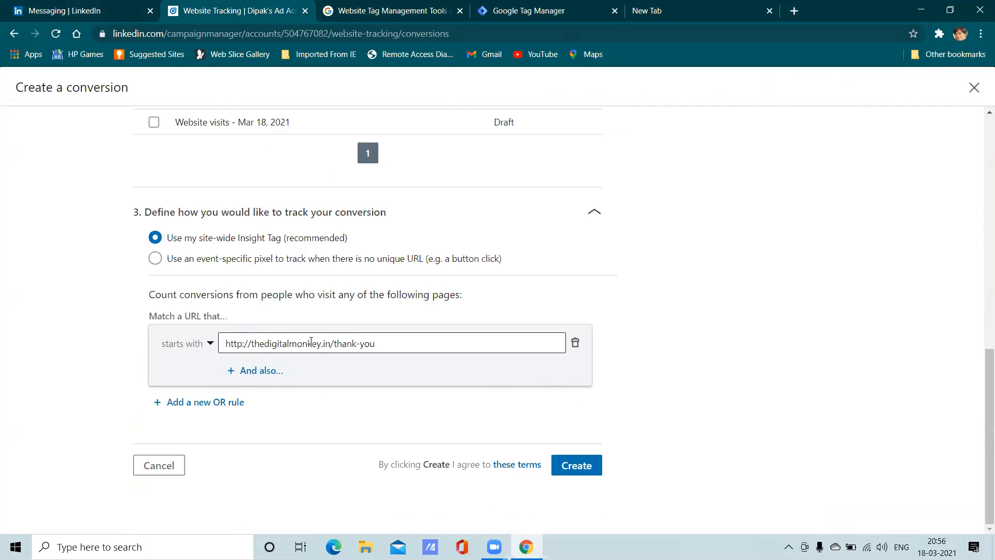
drag(376, 345, 228, 344)
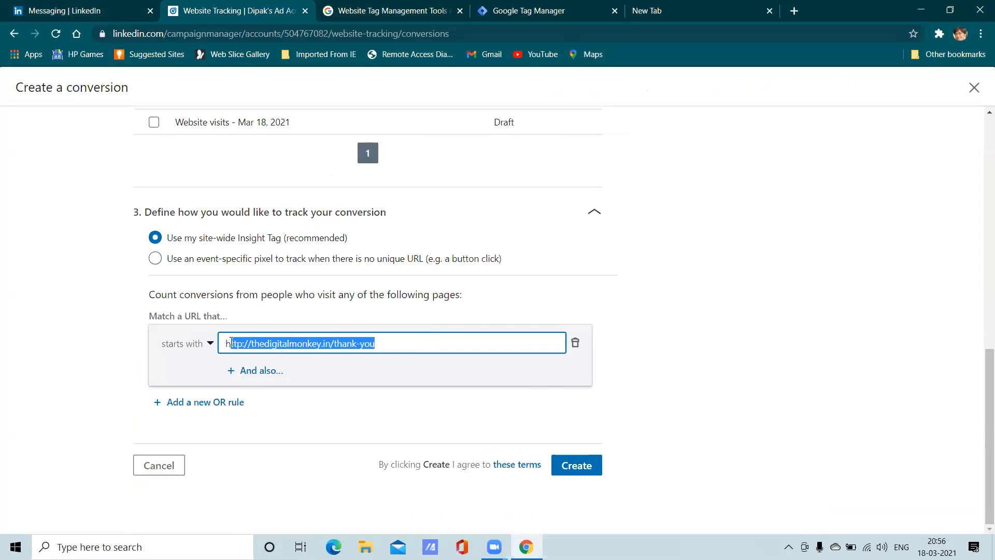
- Try the event-specific pixel tracking method and switch back to the site-wide Insight Tag
click(536, 257)
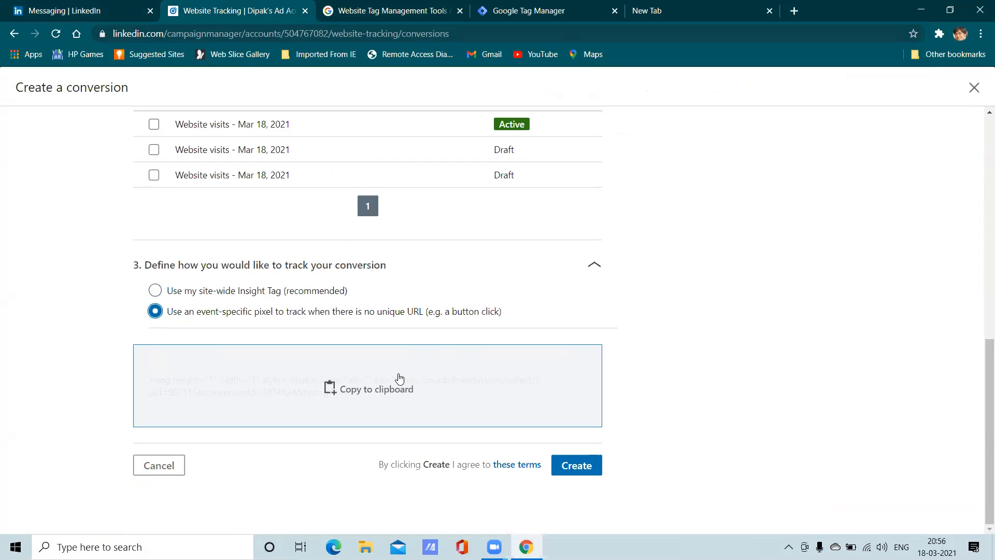
click(595, 268)
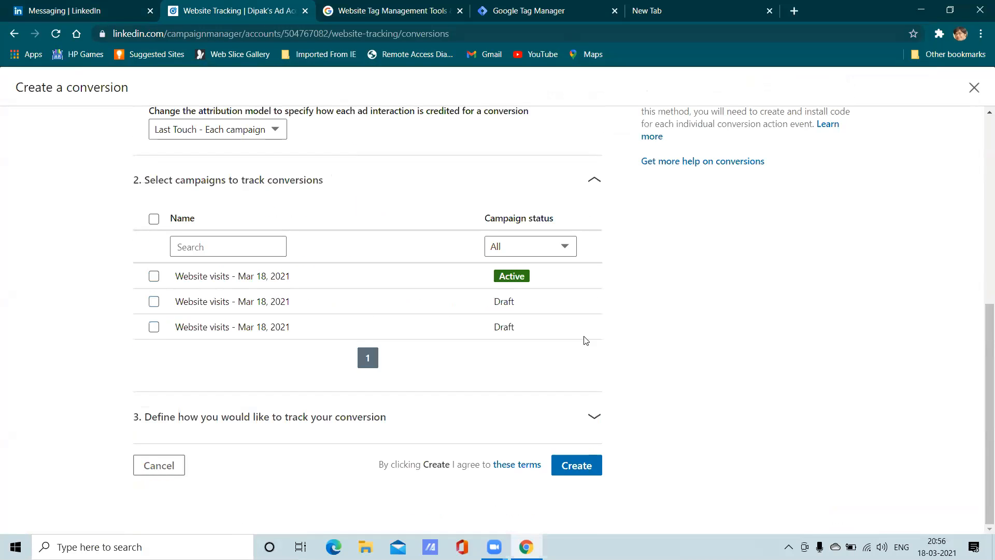
click(461, 429)
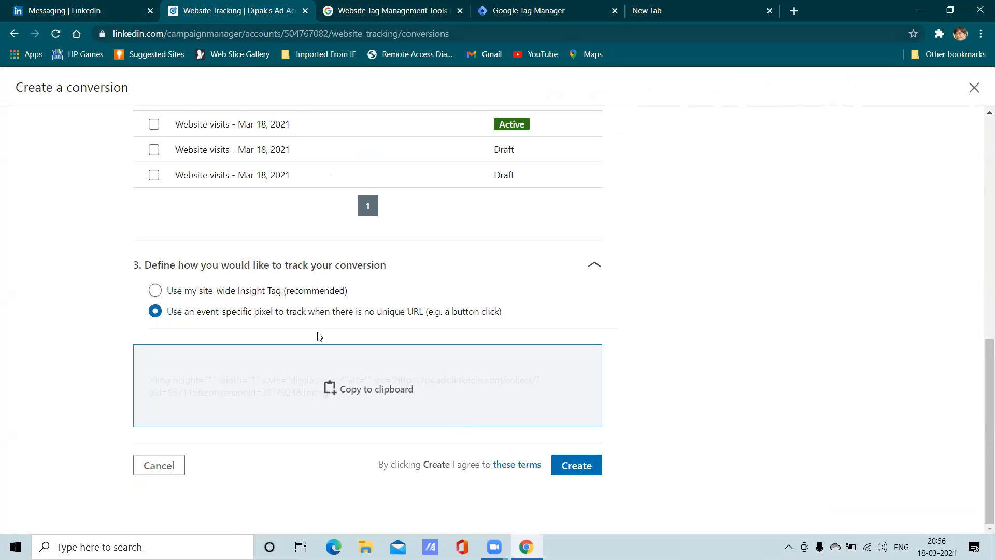
click(226, 292)
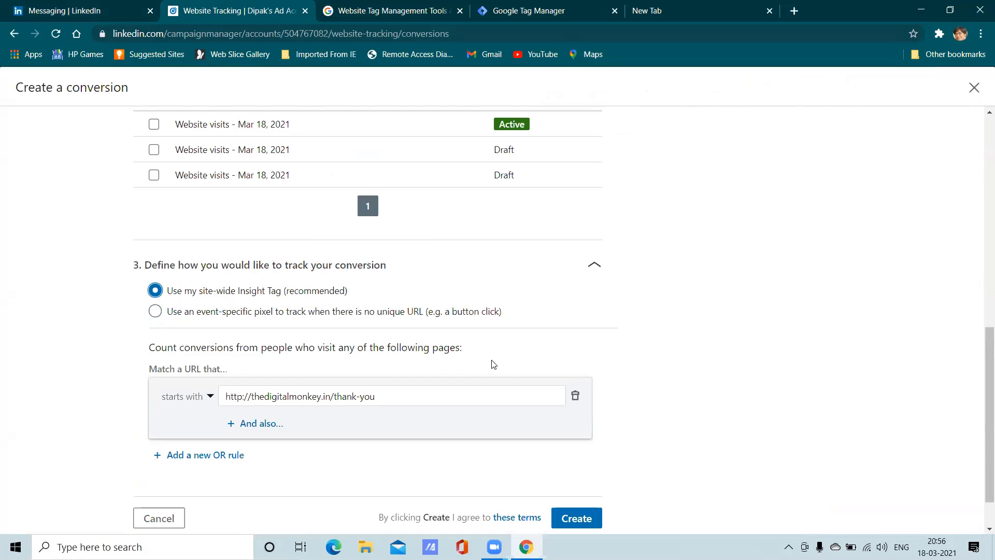
- Submit the new Thank You Page conversion and close the conversion form
scroll(280, 430, down, 1)
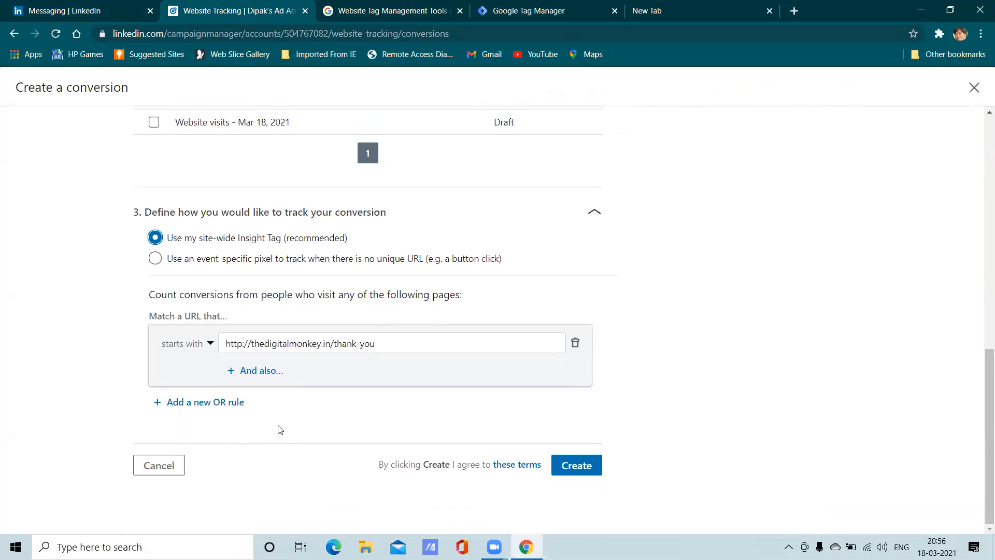
click(562, 472)
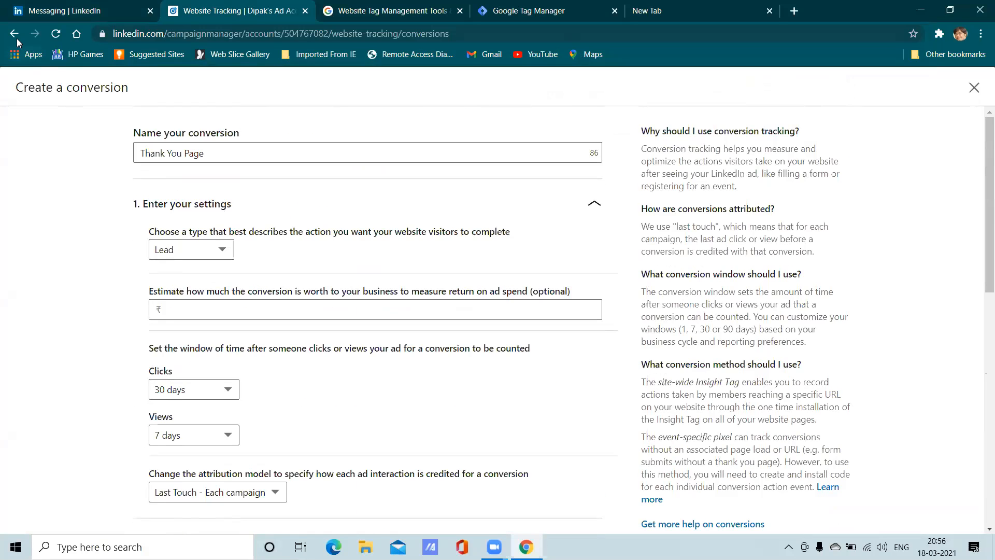
click(974, 87)
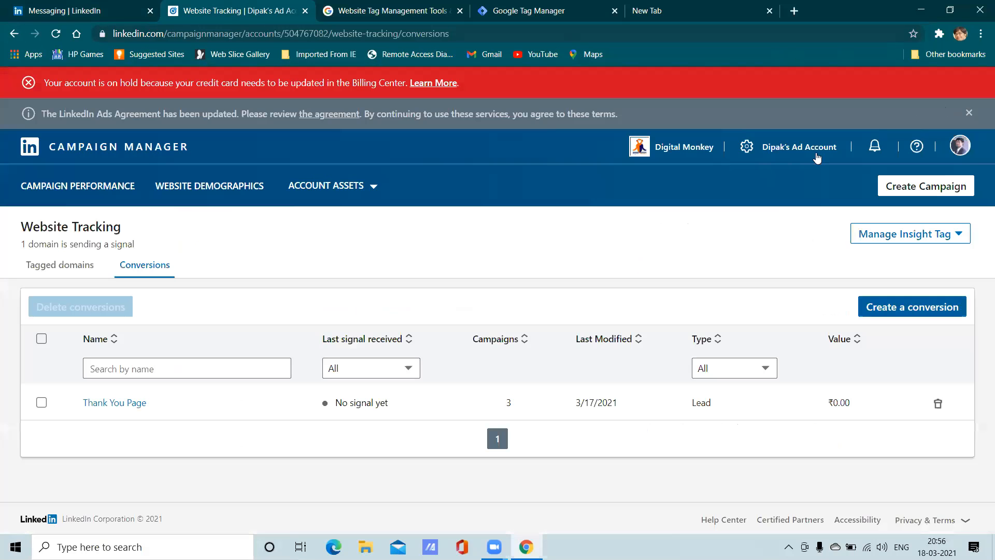
- Open the listed Thank You Page conversion, examine how it is tracked, and close it
click(106, 405)
click(253, 309)
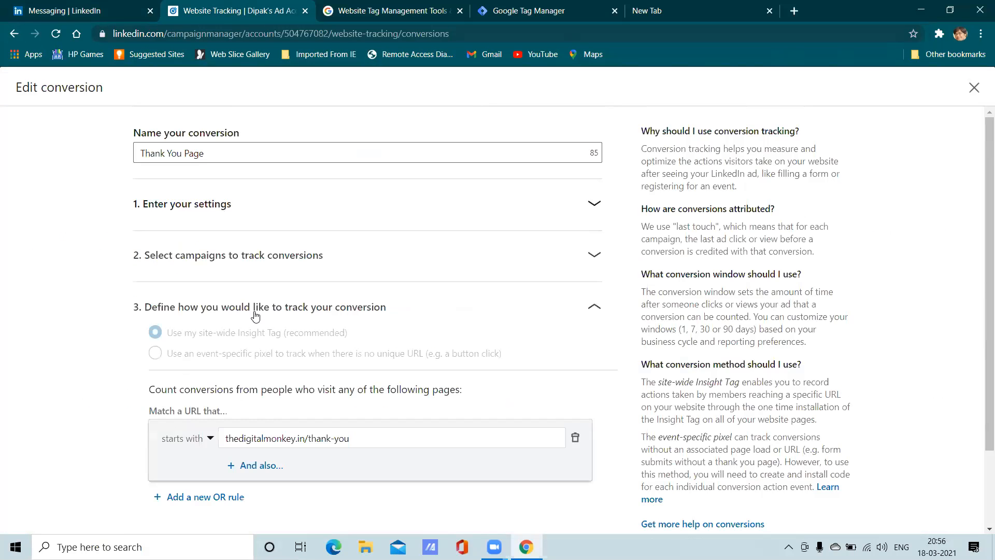
click(974, 88)
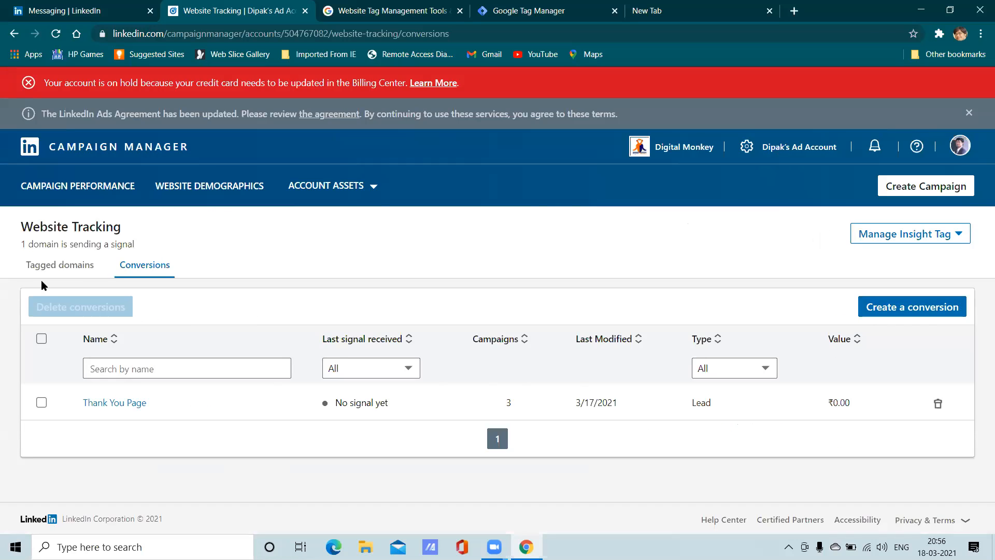
- Start a new campaign in the Website Visit Campaign group and choose Website visits as its objective
click(88, 186)
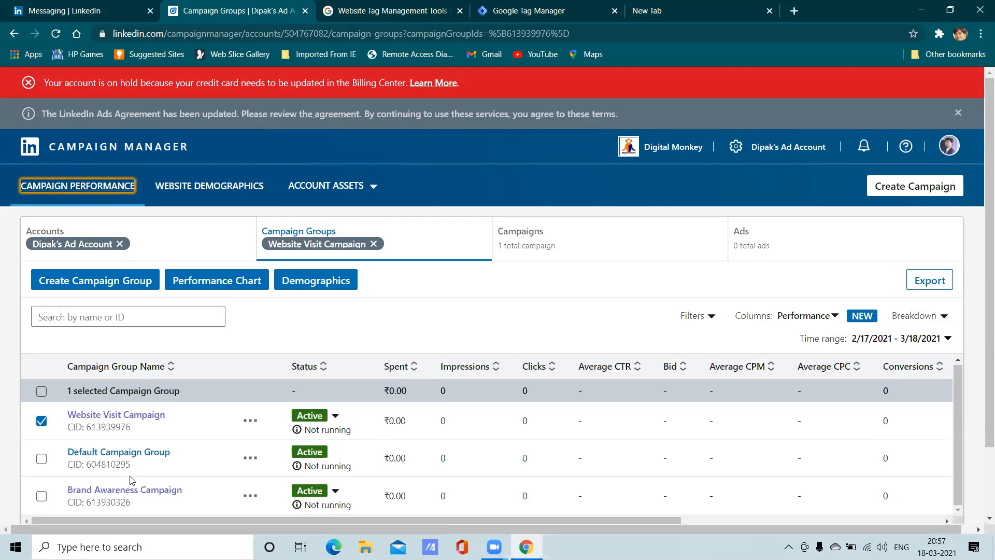
click(98, 420)
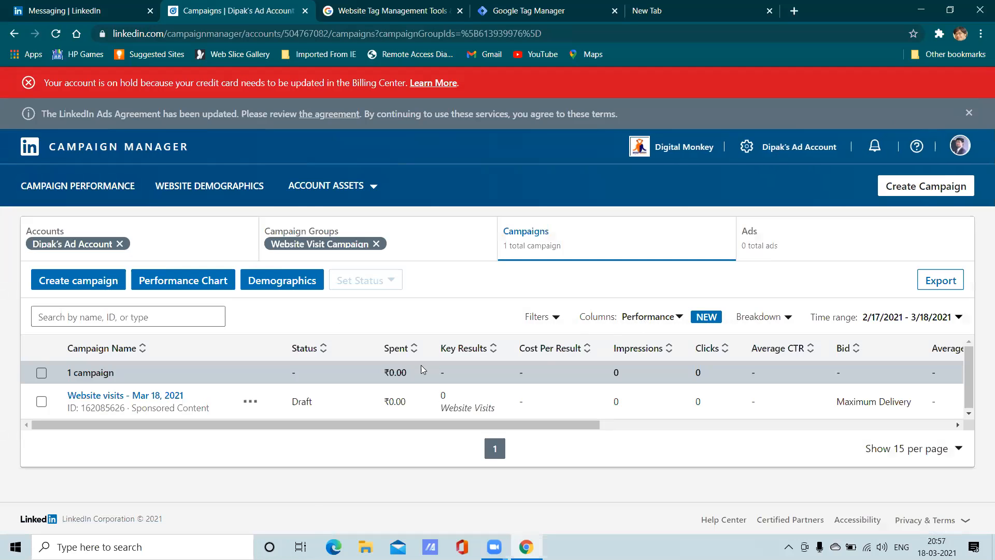
click(151, 395)
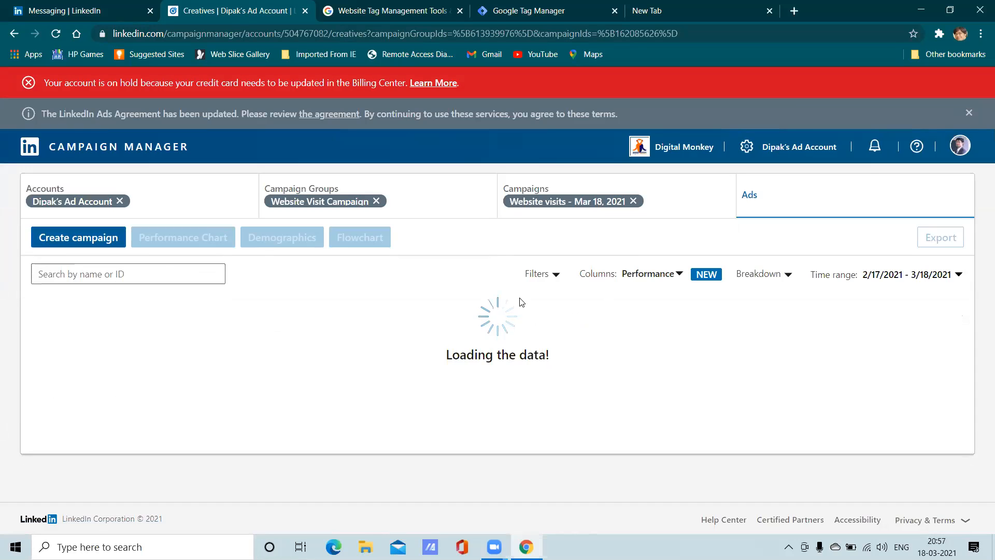
click(722, 428)
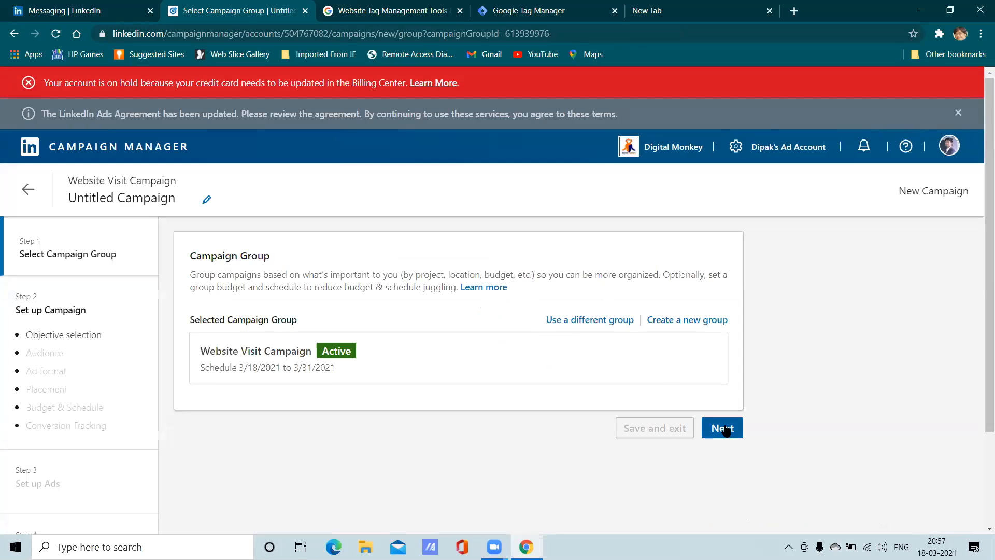
mouse_move(691, 422)
scroll(527, 394, down, 2)
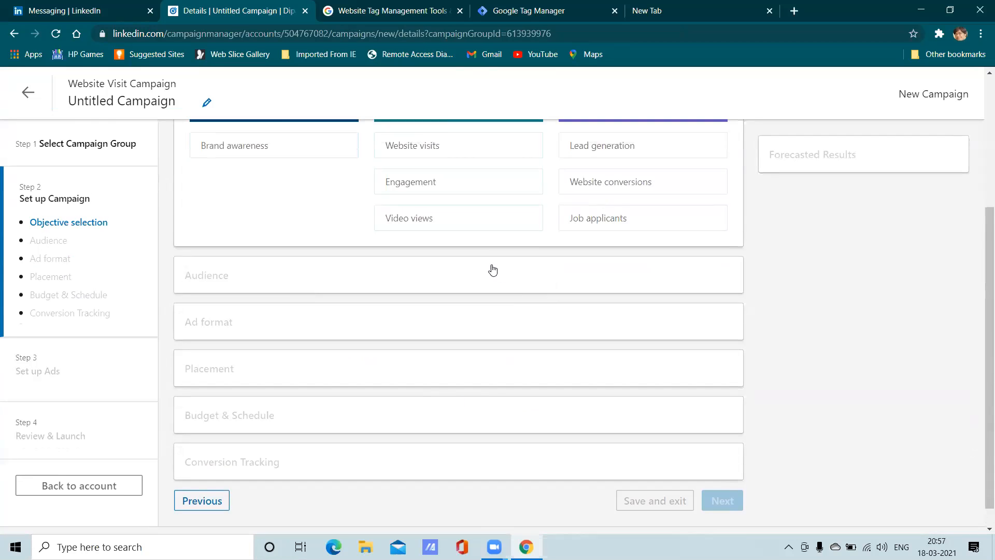
scroll(482, 269, up, 3)
click(449, 261)
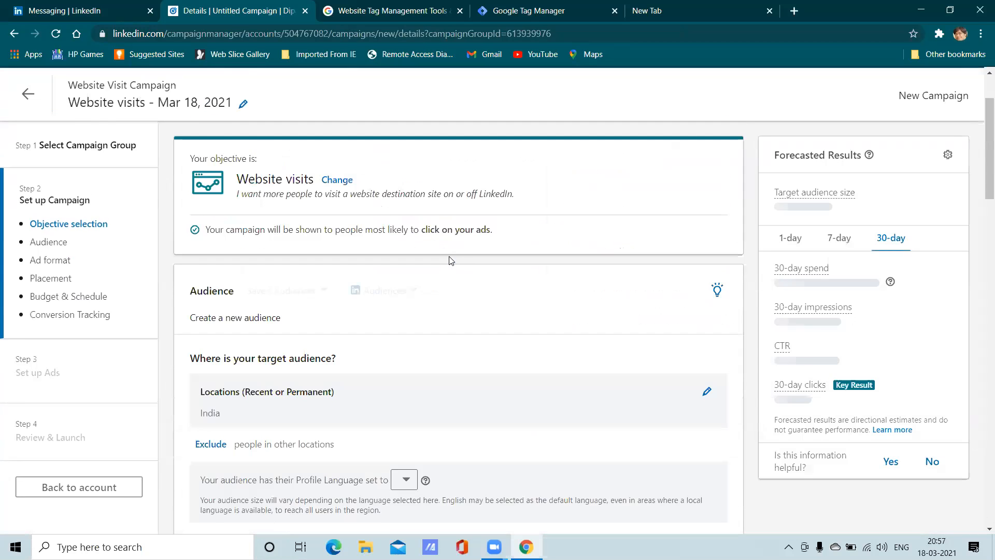
- Examine the new campaign's audience, ad format, placement, budget and conversion tracking settings
scroll(466, 324, down, 6)
scroll(466, 322, down, 5)
scroll(467, 322, up, 10)
scroll(466, 323, up, 2)
scroll(467, 323, down, 5)
scroll(467, 322, down, 10)
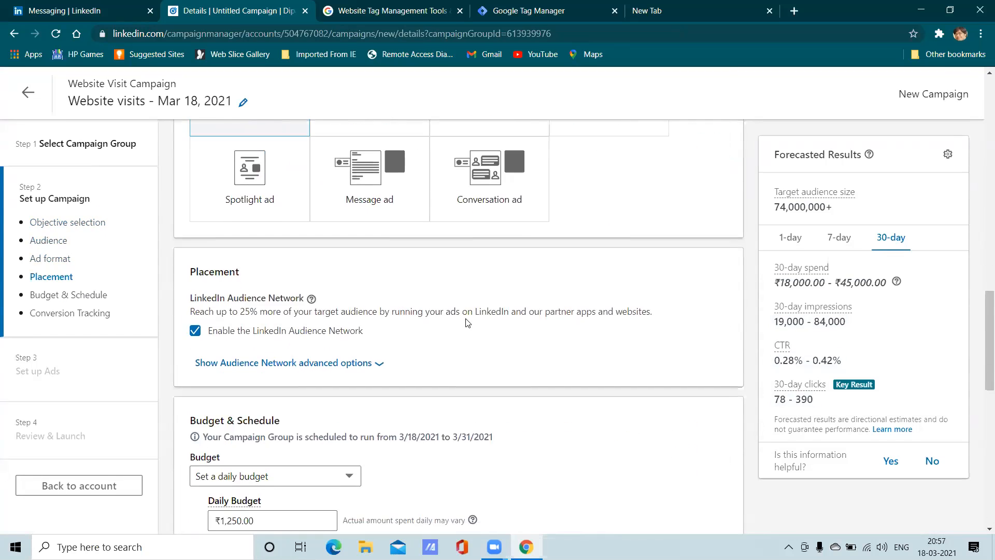
scroll(466, 319, up, 10)
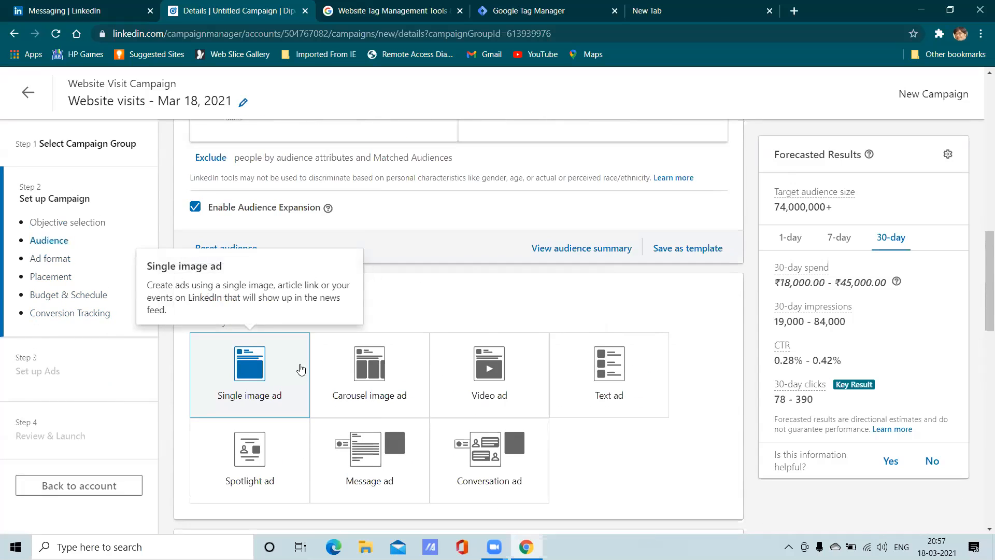
scroll(410, 301, up, 5)
scroll(409, 301, down, 6)
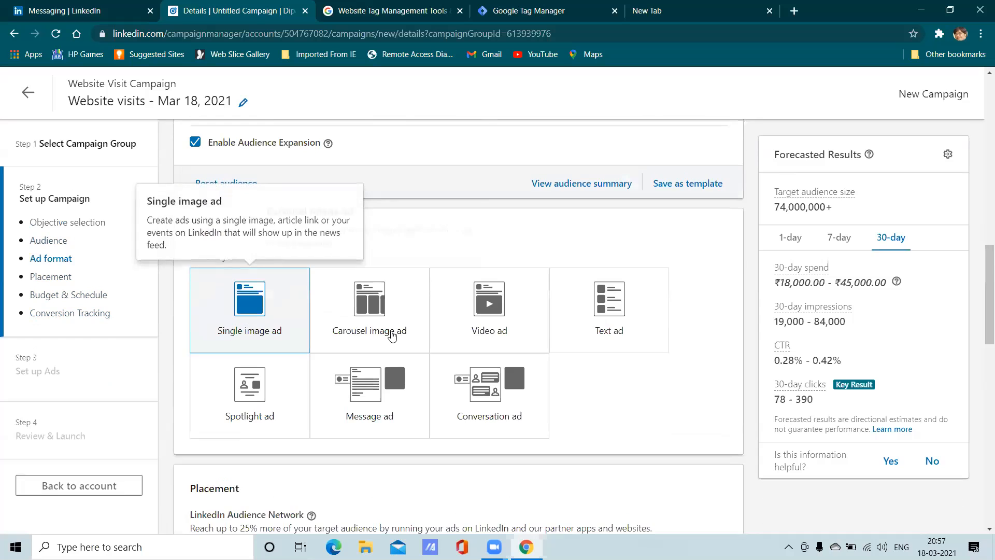
scroll(216, 335, down, 10)
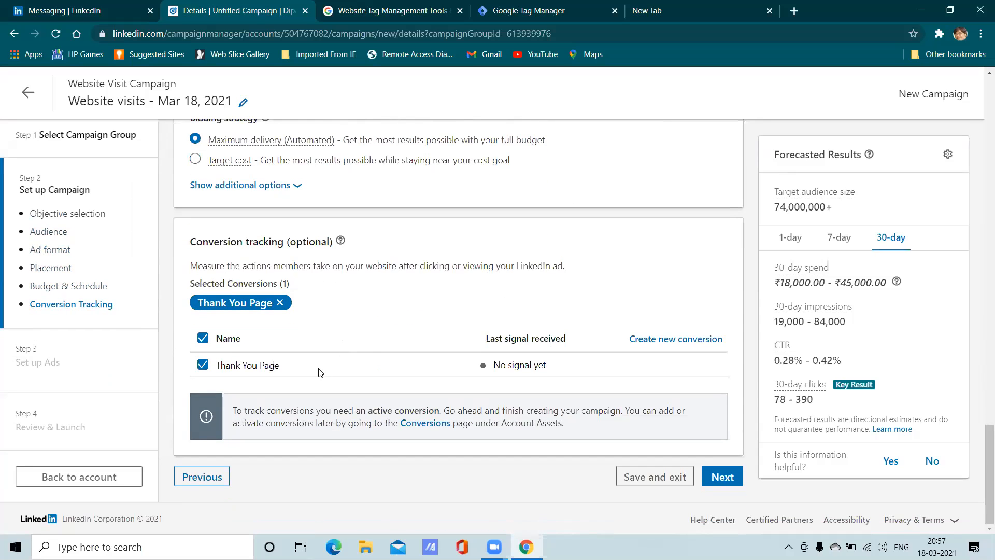
- Remove the Thank You Page conversion from the campaign's conversion tracking and select it again
click(280, 304)
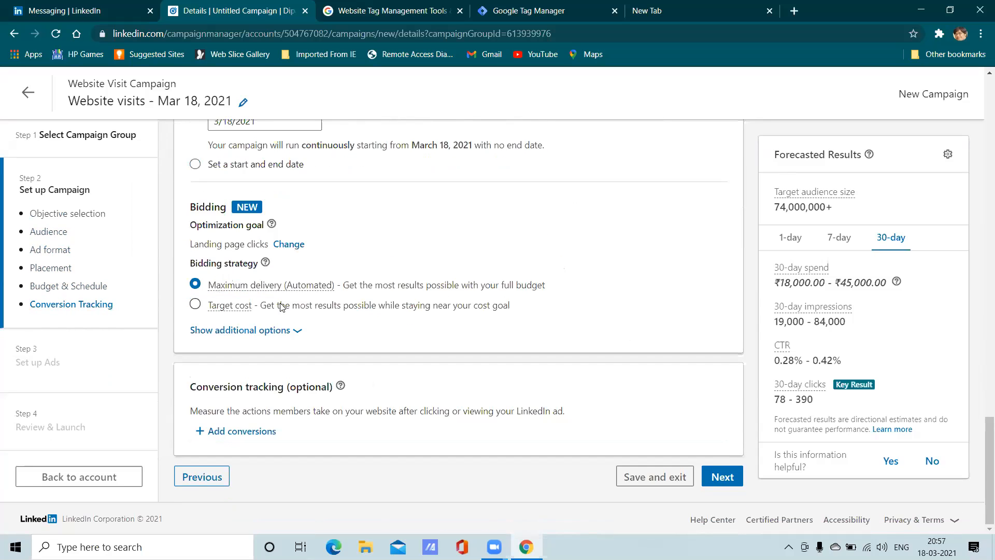
click(261, 431)
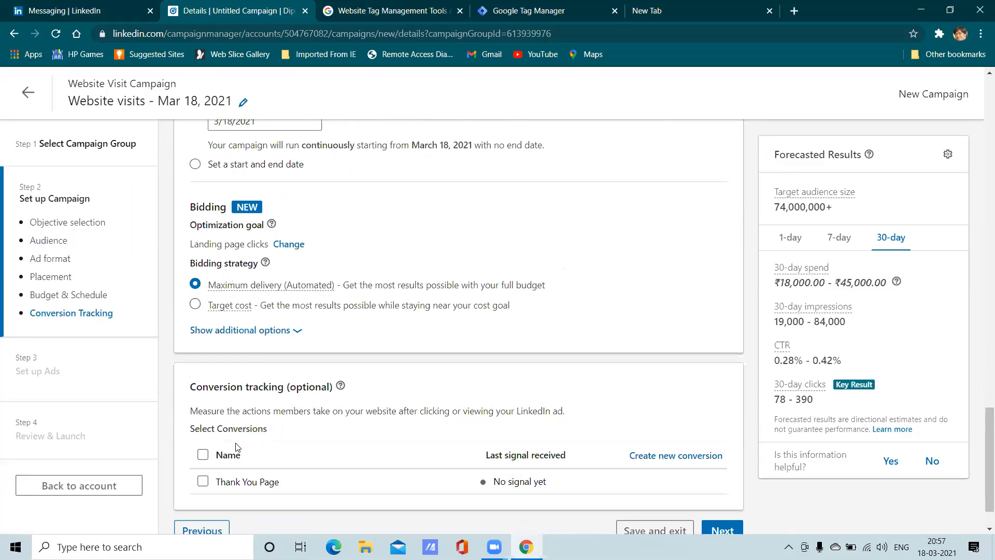
scroll(243, 455, down, 1)
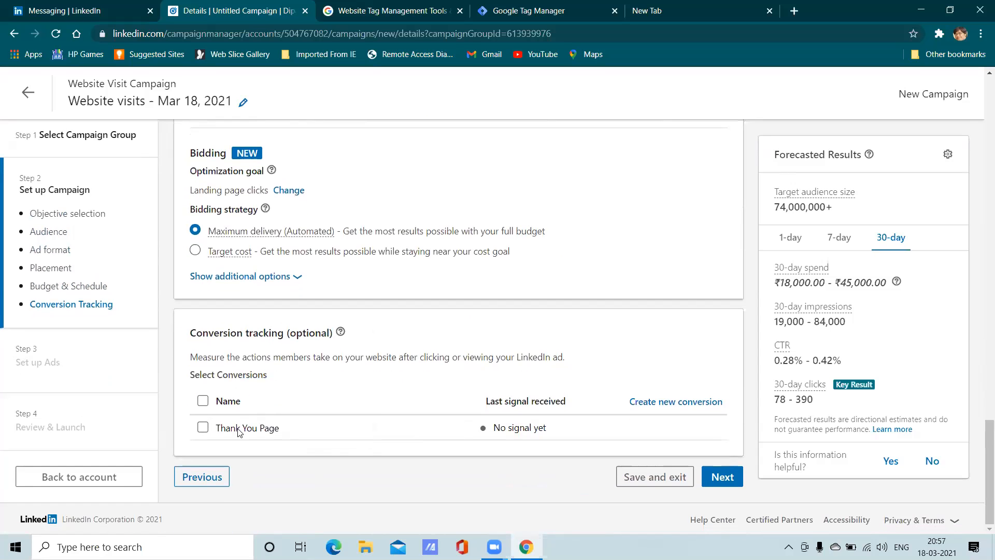
click(203, 427)
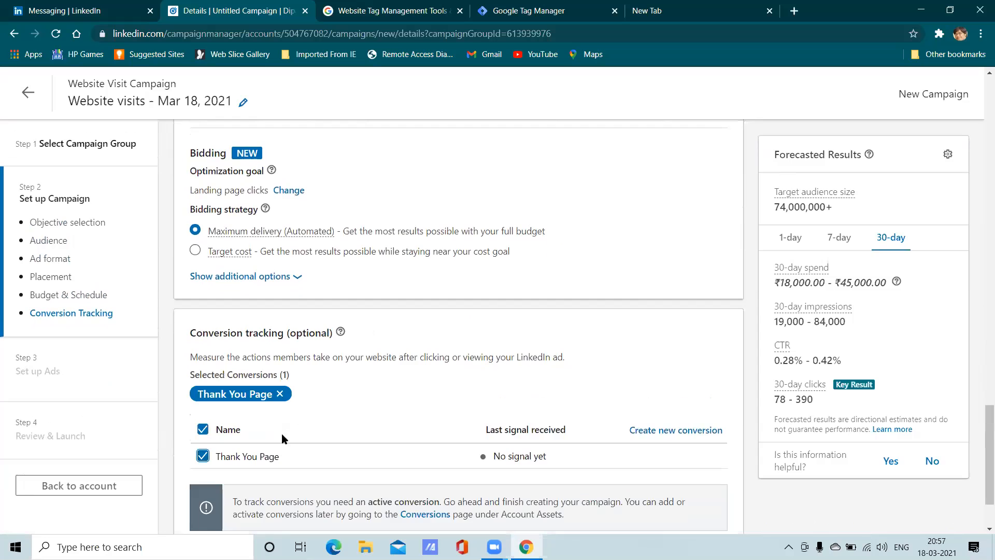
scroll(339, 434, down, 2)
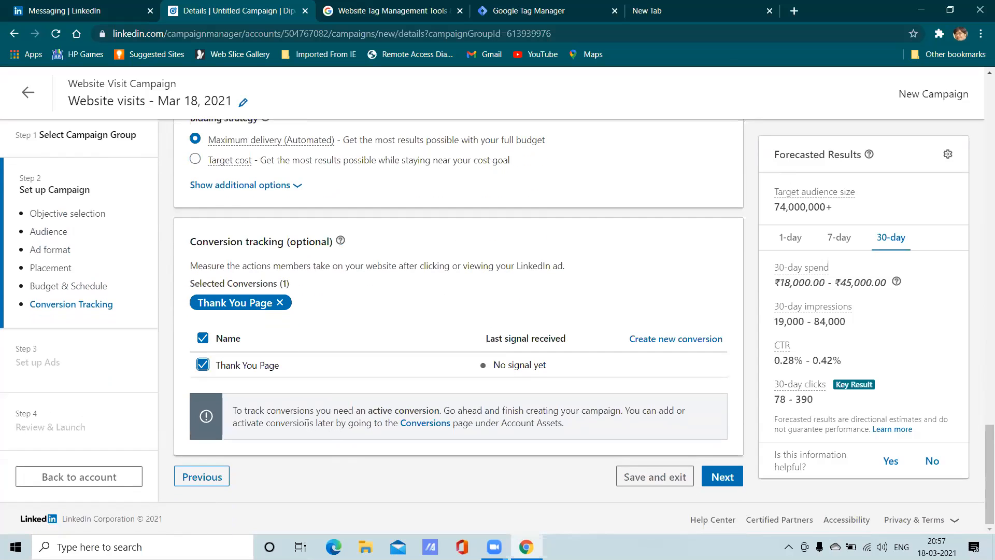
- Try the Carousel image, Video and Text ad formats, and switch back to Single image ad
scroll(282, 394, up, 15)
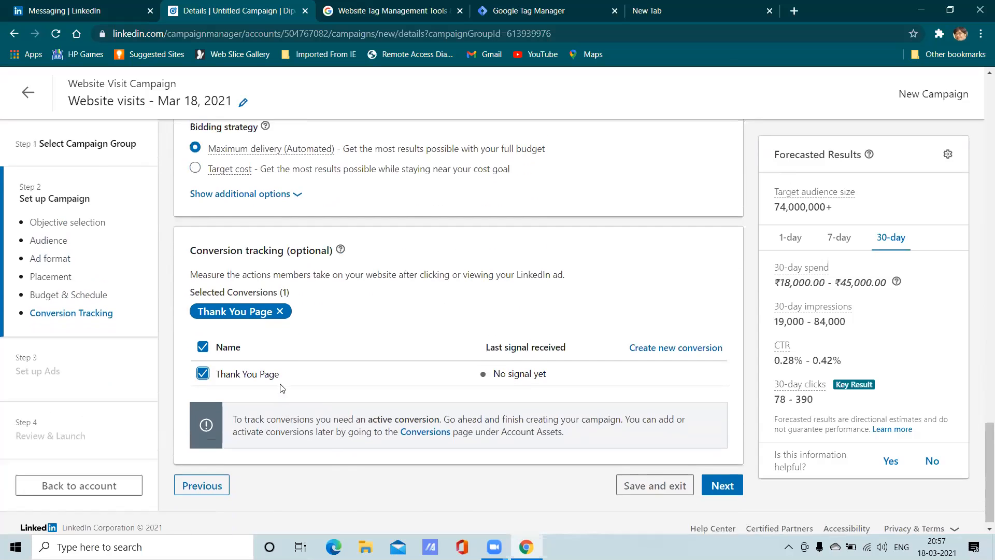
scroll(282, 389, down, 4)
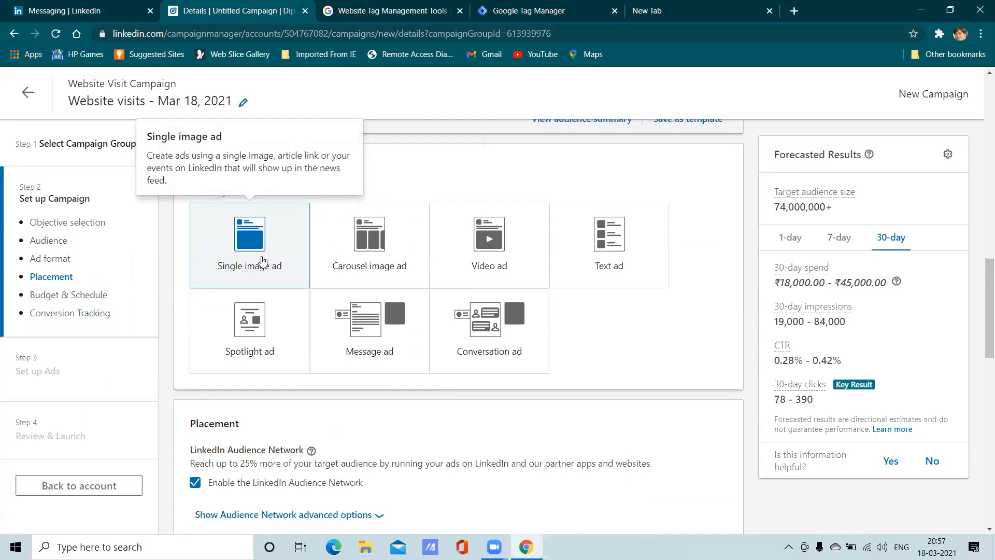
click(394, 262)
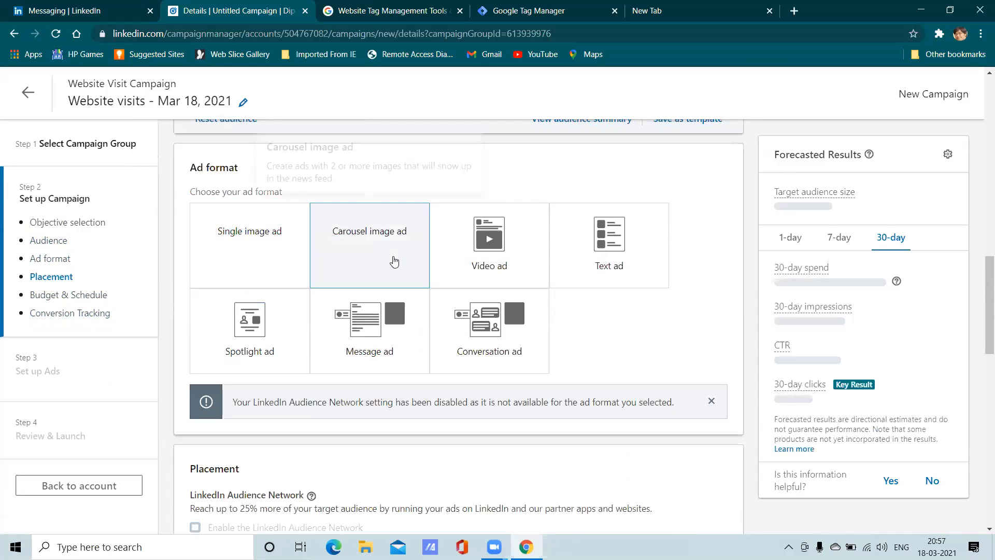
click(510, 257)
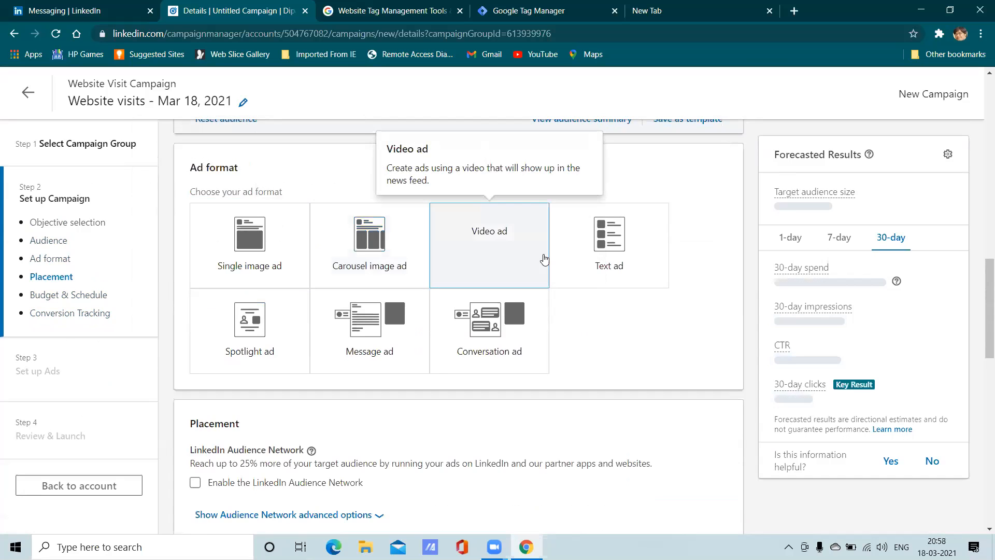
click(596, 267)
click(239, 272)
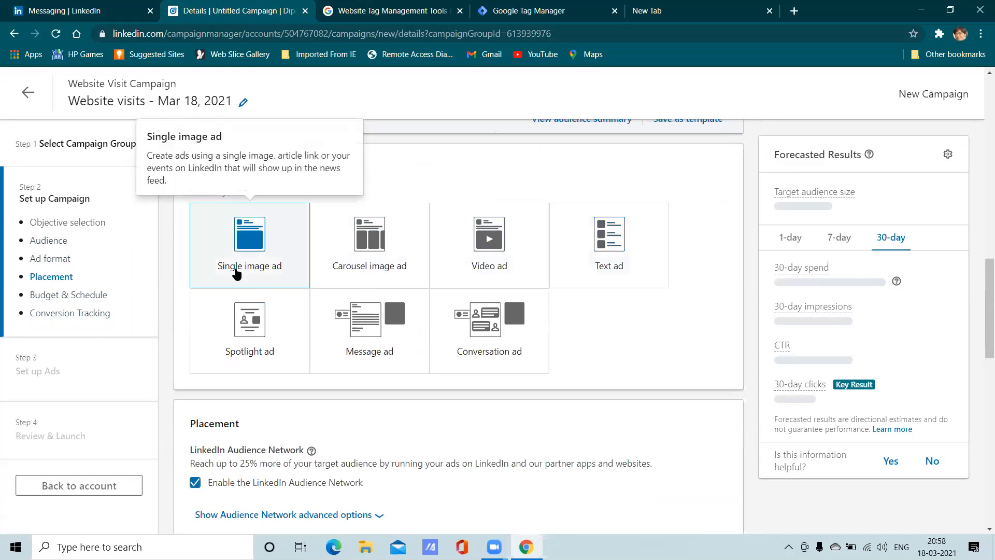
- Save the campaign setup with its objective and ad format and proceed to setting up ads
scroll(363, 326, down, 10)
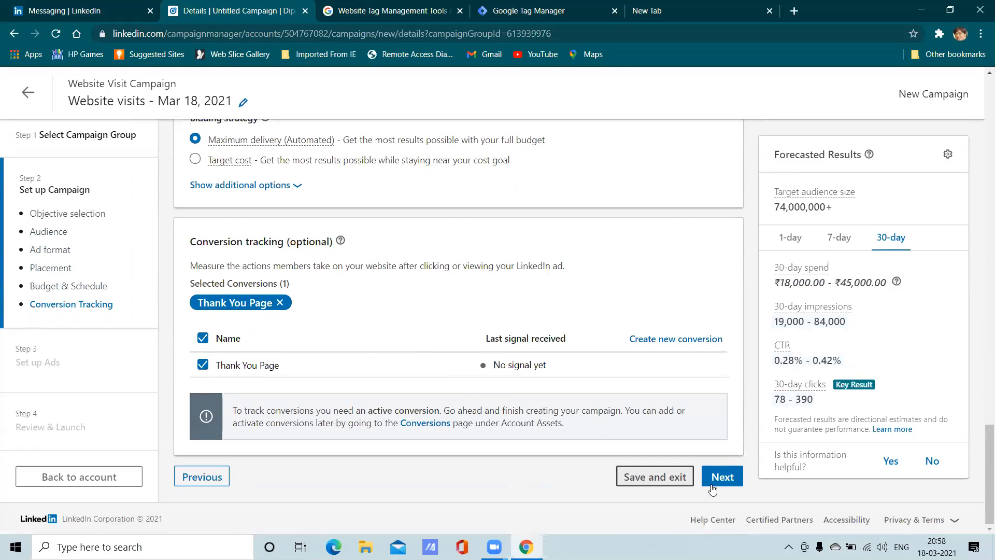
click(671, 476)
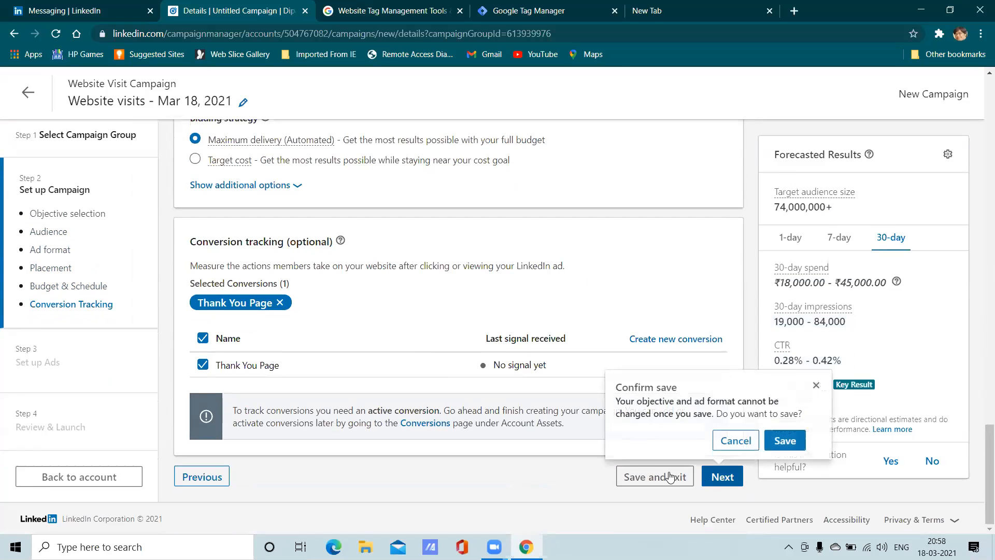
click(783, 447)
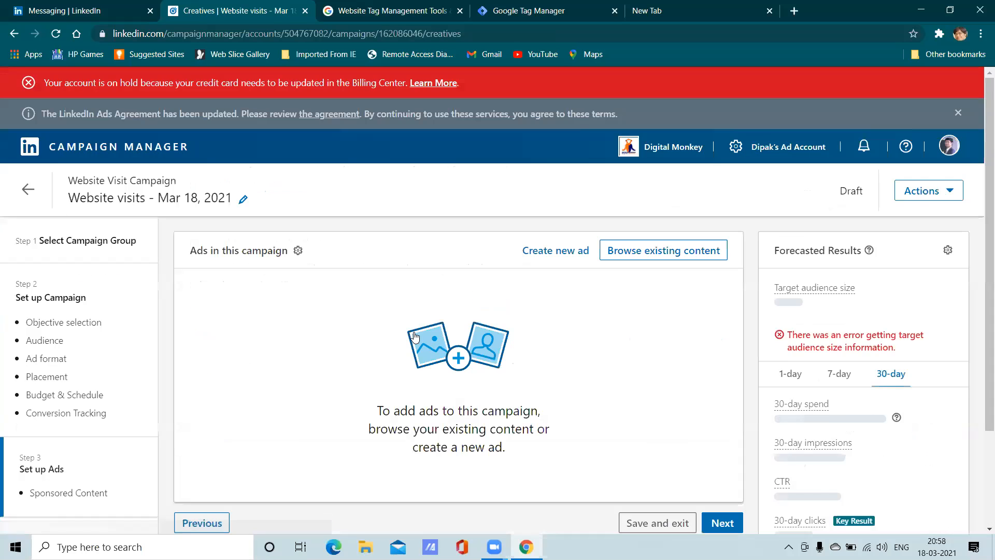
- Create a new single image ad for the campaign and name it "Website Visit Ad"
scroll(456, 332, down, 2)
scroll(457, 332, up, 2)
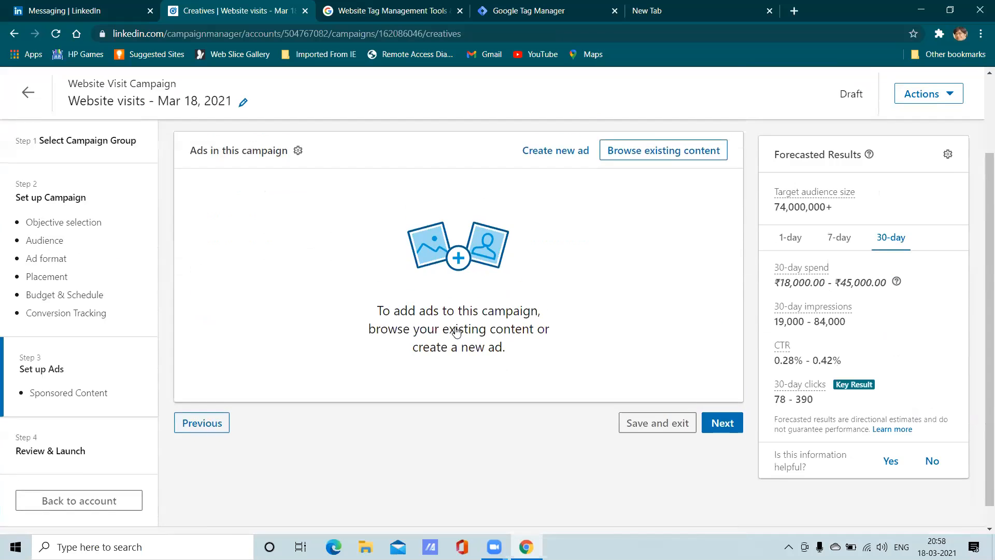
click(550, 252)
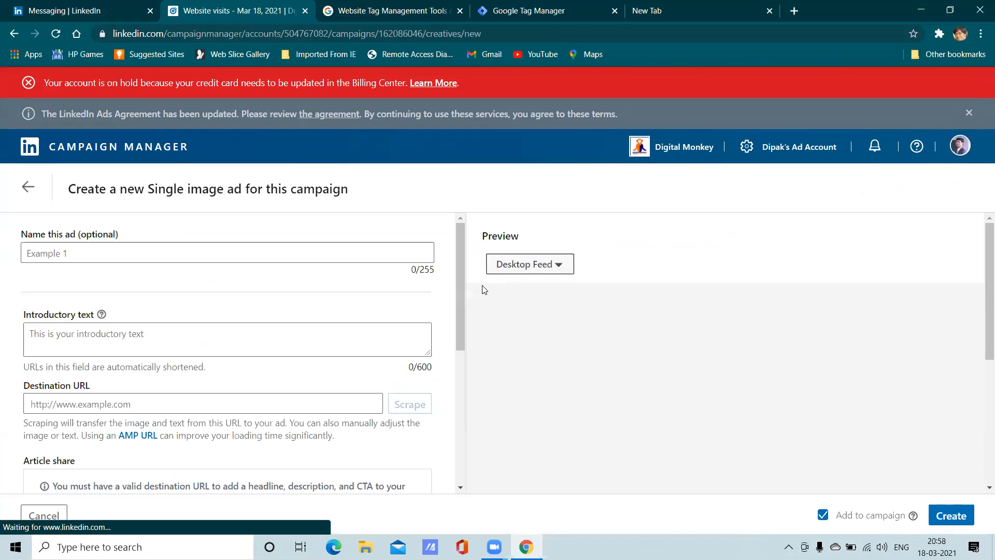
click(87, 252)
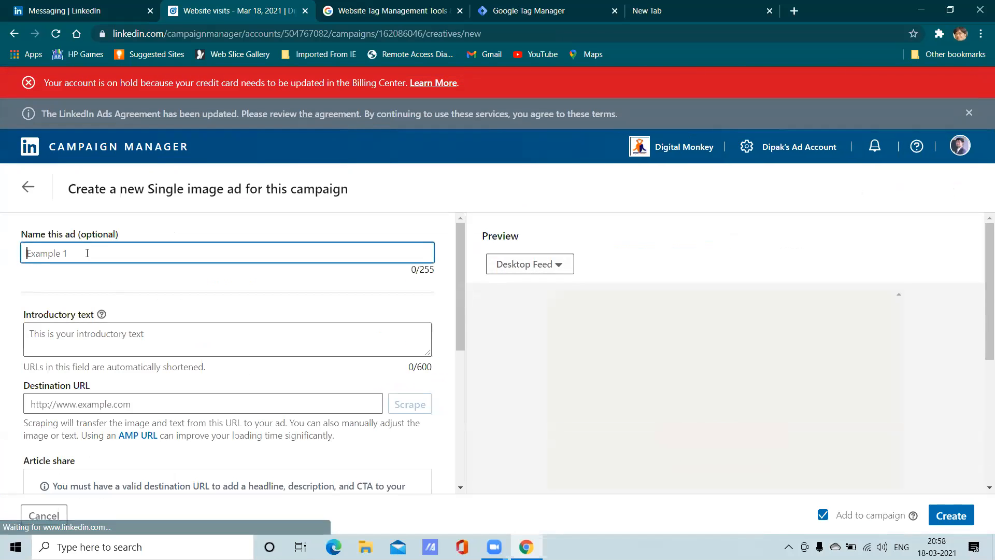
text(Web)
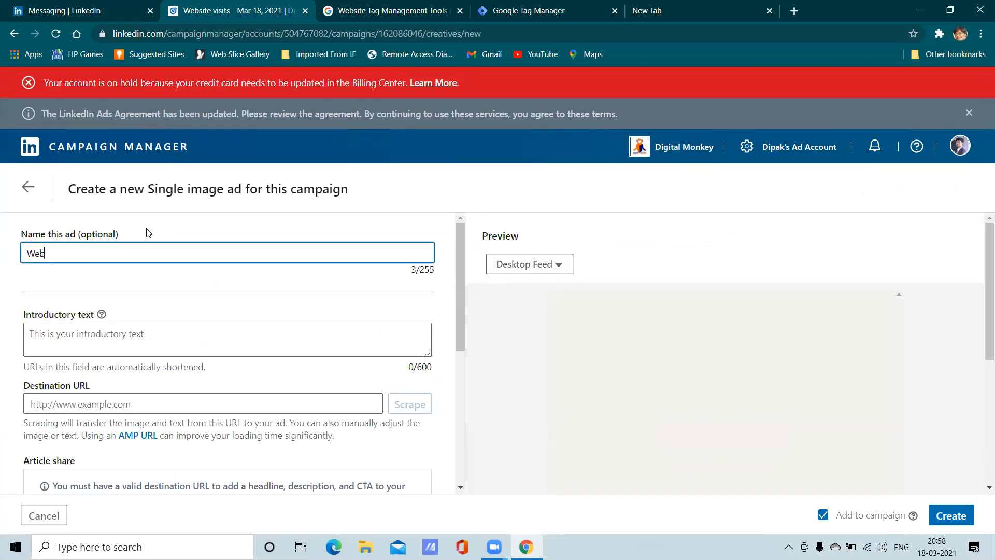
text(site Visit Ad)
- Set the ad's introductory text to "Learn Digital Marketing for free"
click(156, 335)
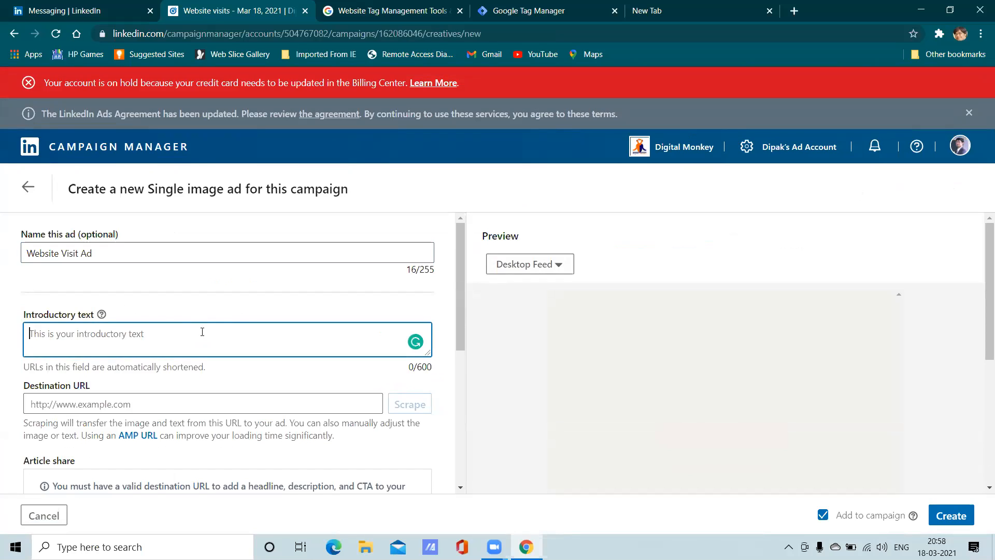
text(Learn D)
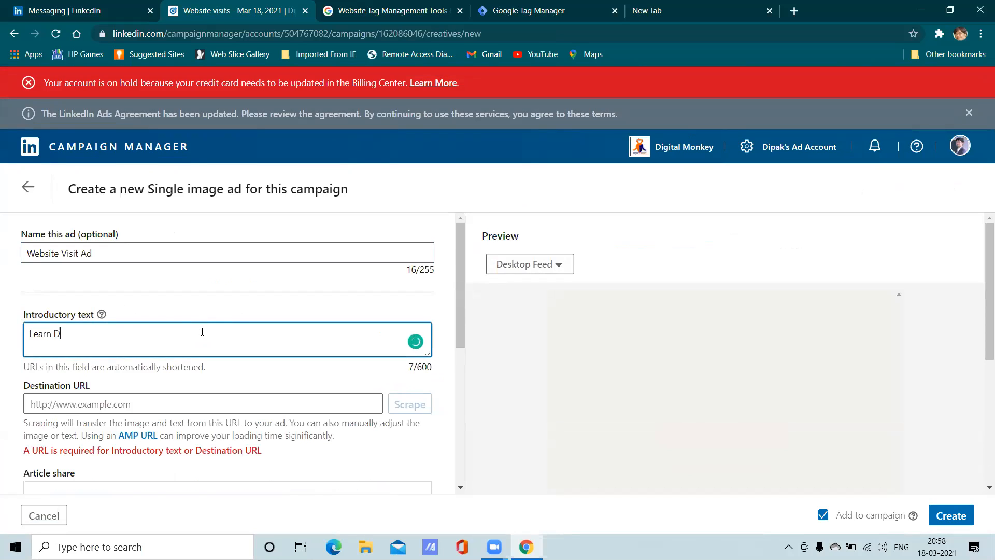
text(igital MArketing)
key(BackSpace)
text(arketing for free)
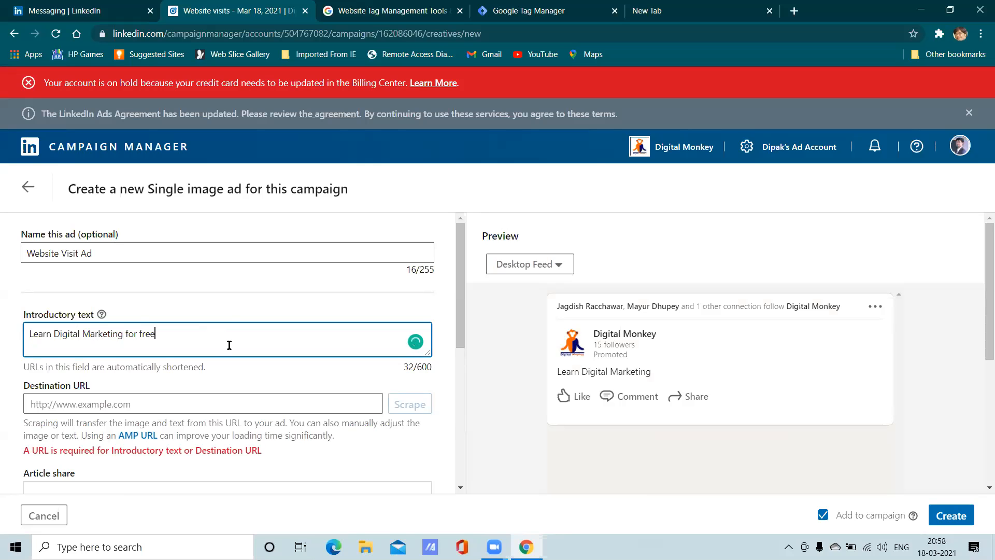
- Copy thedigitalmonkey.in/ from the thank-you address in the New Tab page and paste it as the ad's destination URL
scroll(229, 345, down, 3)
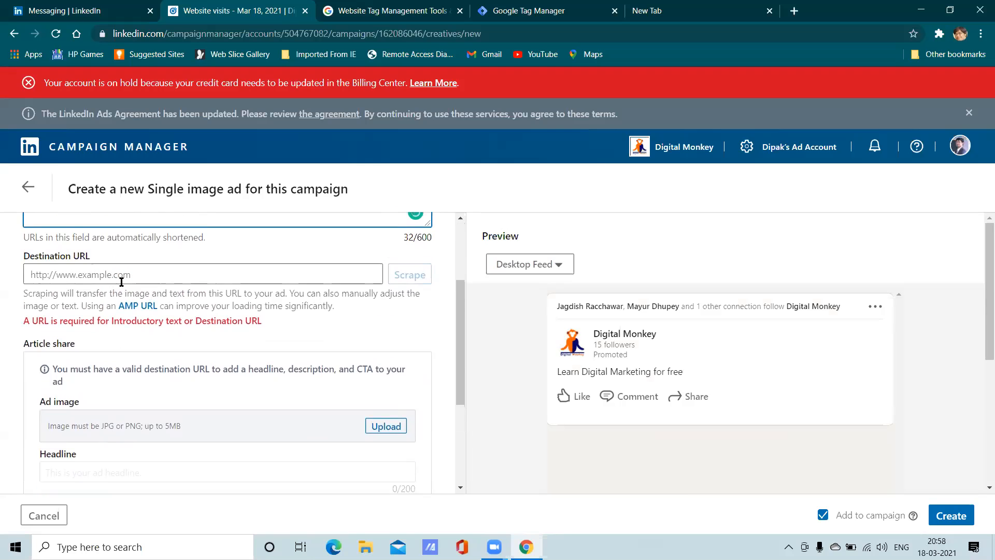
scroll(122, 281, up, 1)
click(127, 334)
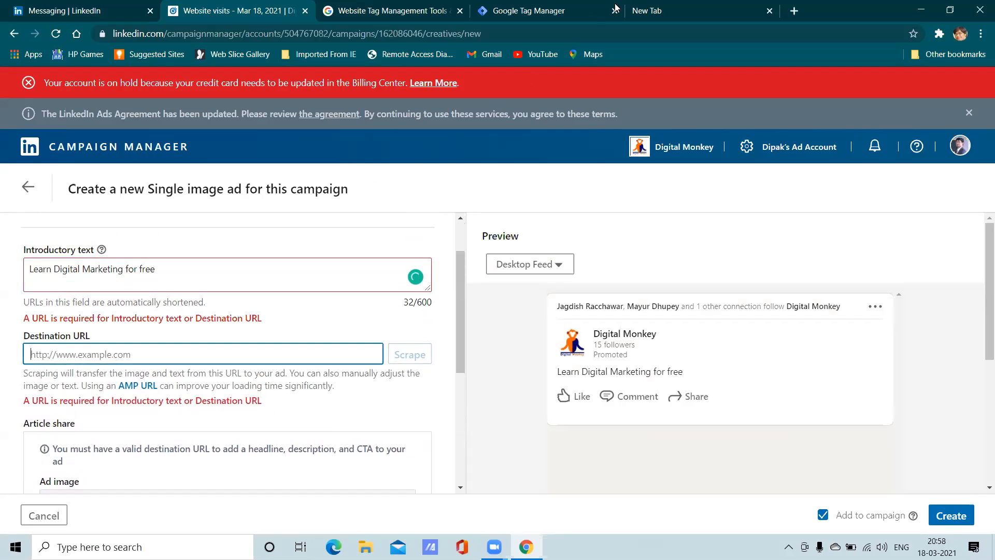
click(643, 7)
drag(196, 33, 119, 44)
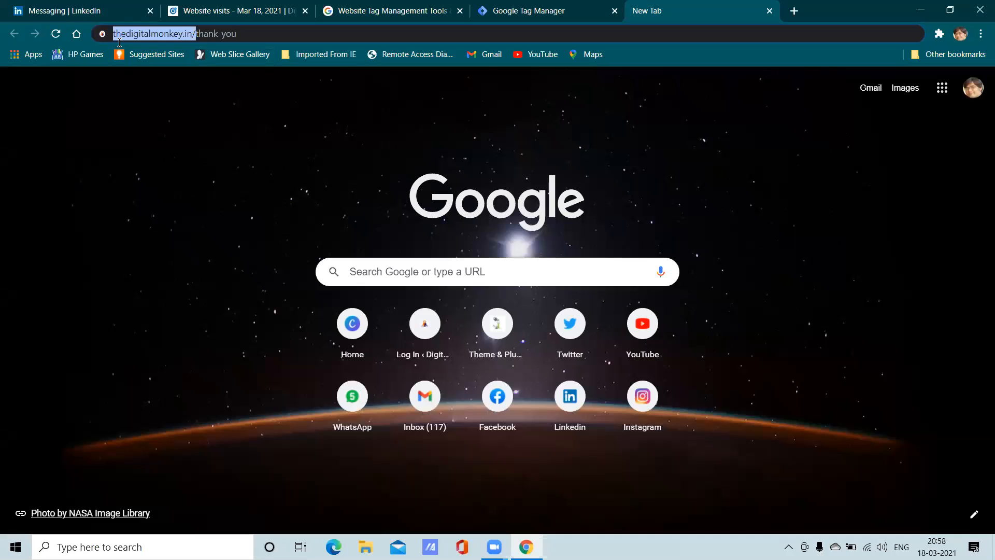
right_click(130, 34)
click(178, 105)
click(362, 6)
click(240, 6)
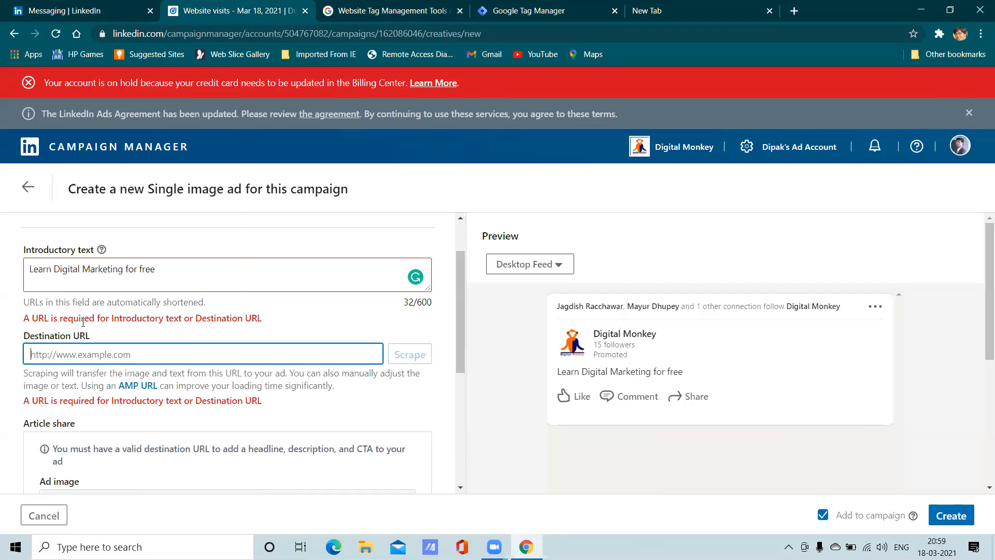
right_click(83, 356)
click(135, 233)
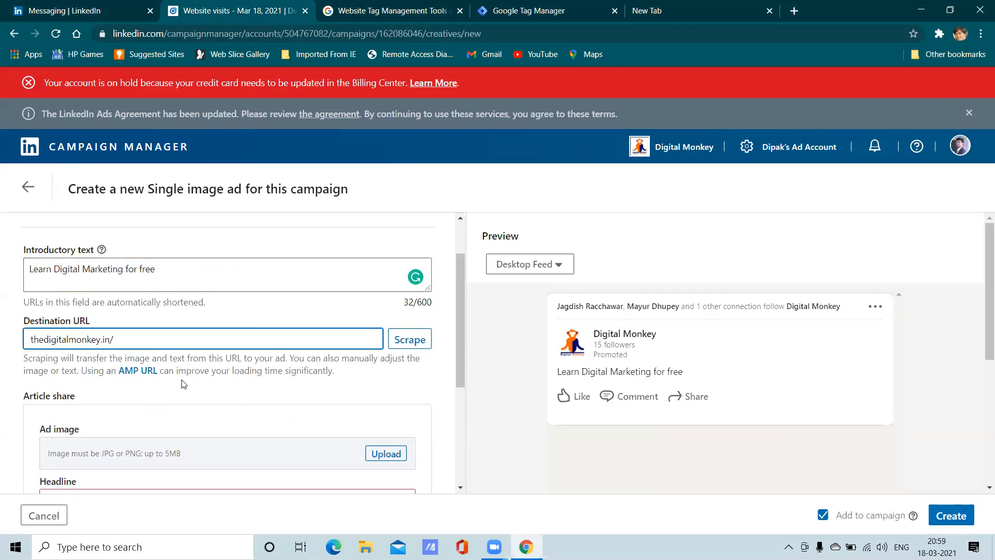
- Upload the image "Untitled design (7)" from the Downloads folder as the ad image
scroll(254, 380, down, 3)
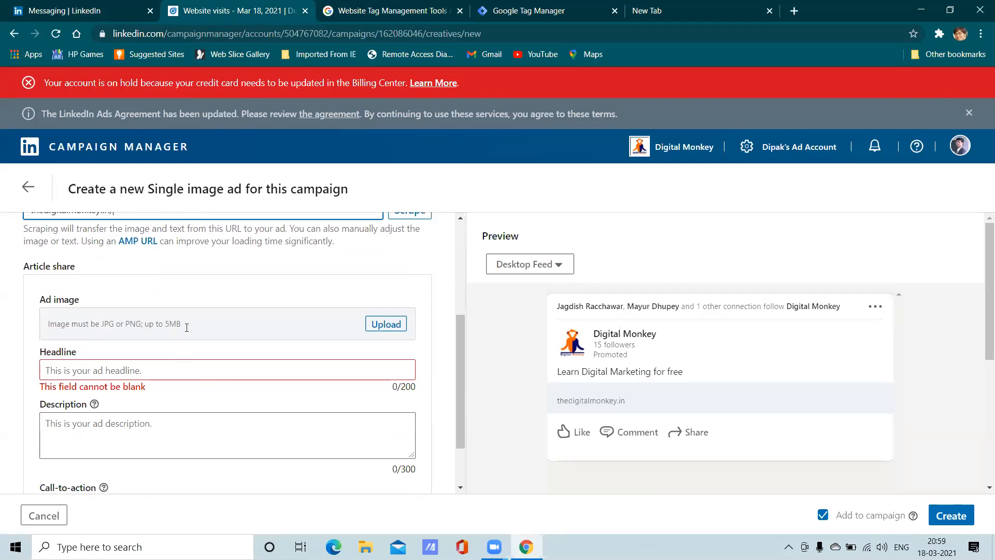
click(378, 327)
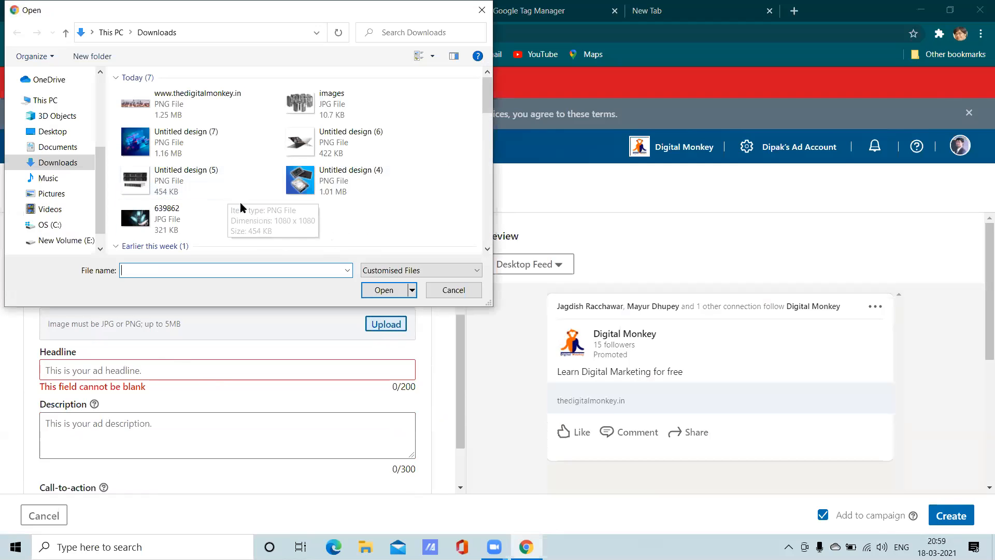
scroll(228, 200, down, 5)
scroll(228, 200, down, 10)
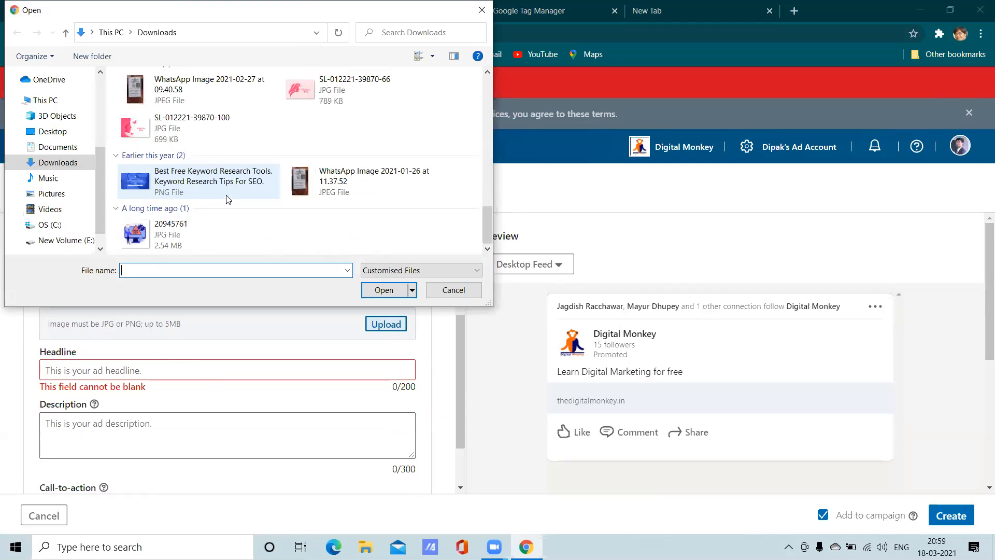
scroll(228, 199, up, 15)
click(189, 146)
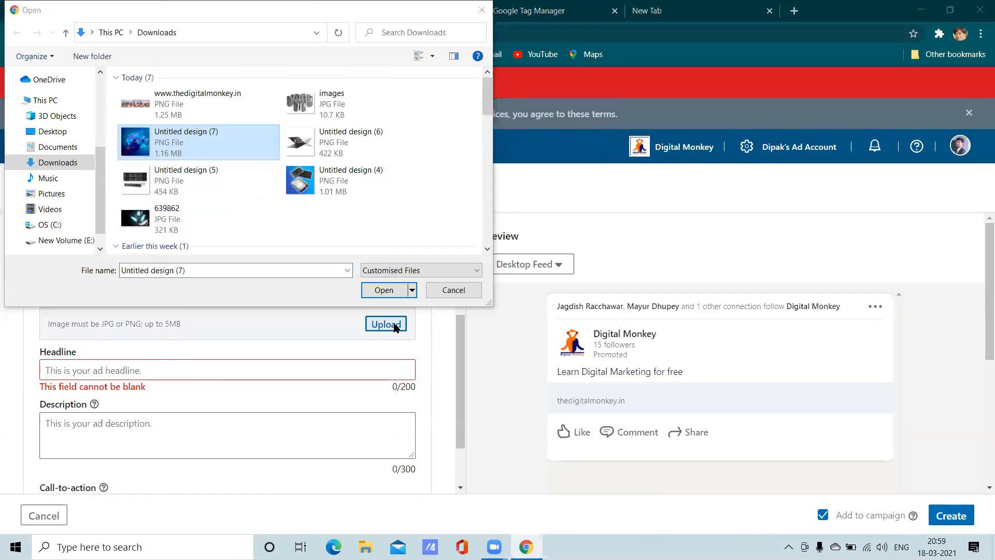
click(386, 290)
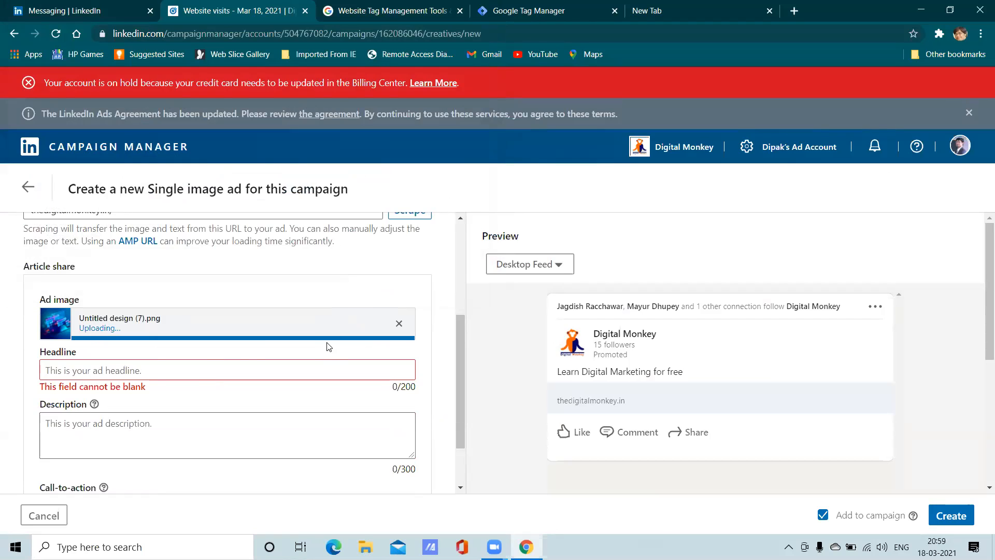
scroll(275, 372, up, 2)
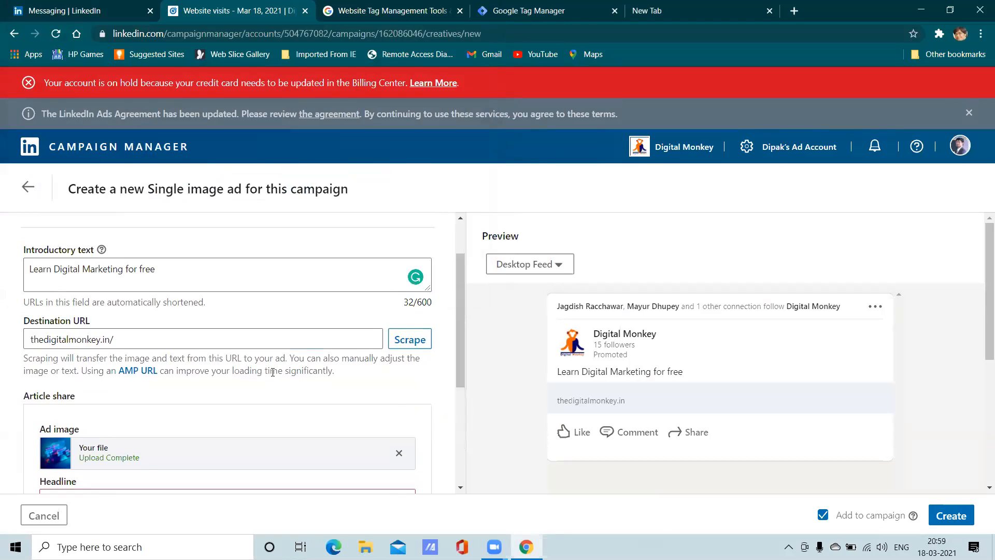
scroll(273, 372, down, 2)
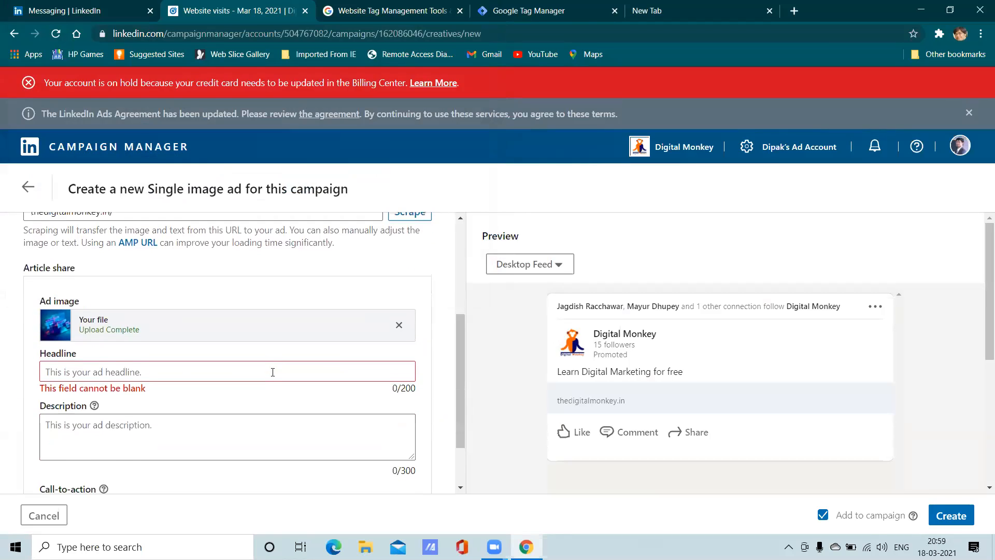
scroll(273, 372, up, 3)
scroll(270, 372, down, 1)
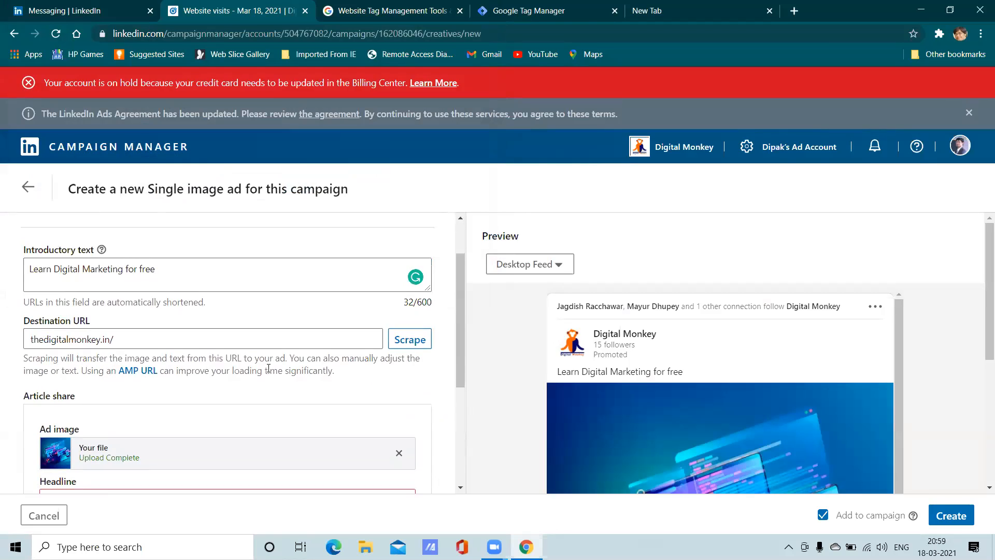
scroll(556, 378, down, 1)
scroll(571, 376, up, 1)
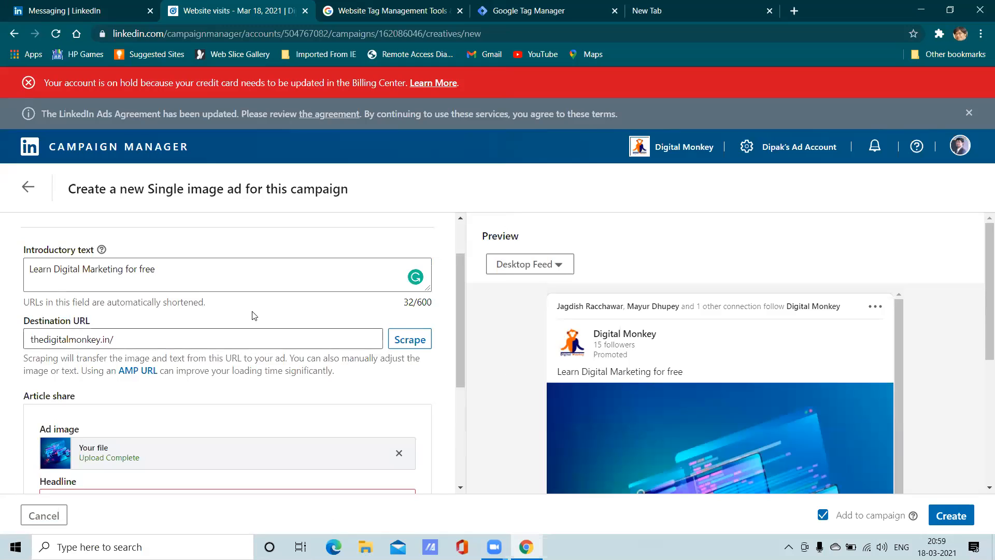
- Look through the Digital Marketing and Sample Images folders on New Volume (E:) in File Explorer, then return to Chrome
click(221, 276)
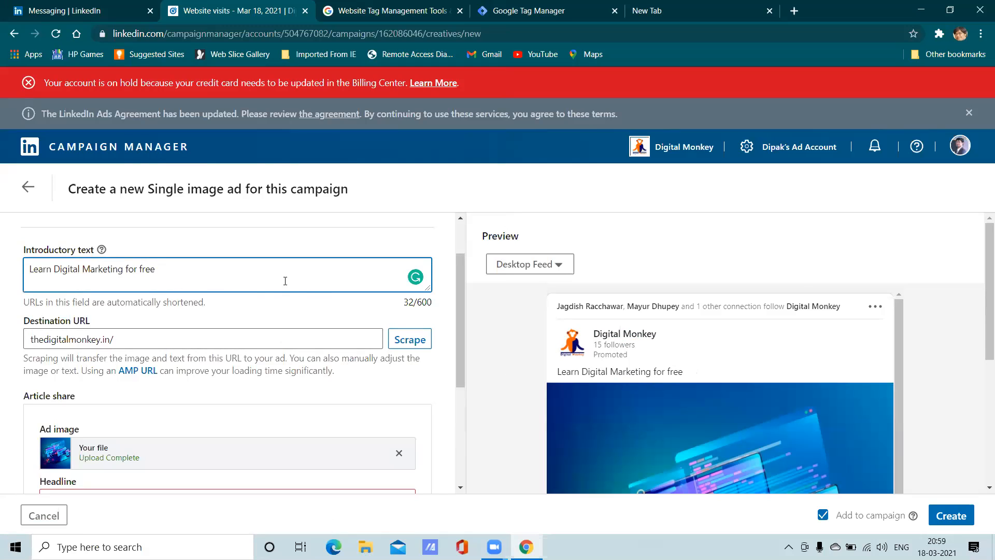
click(653, 16)
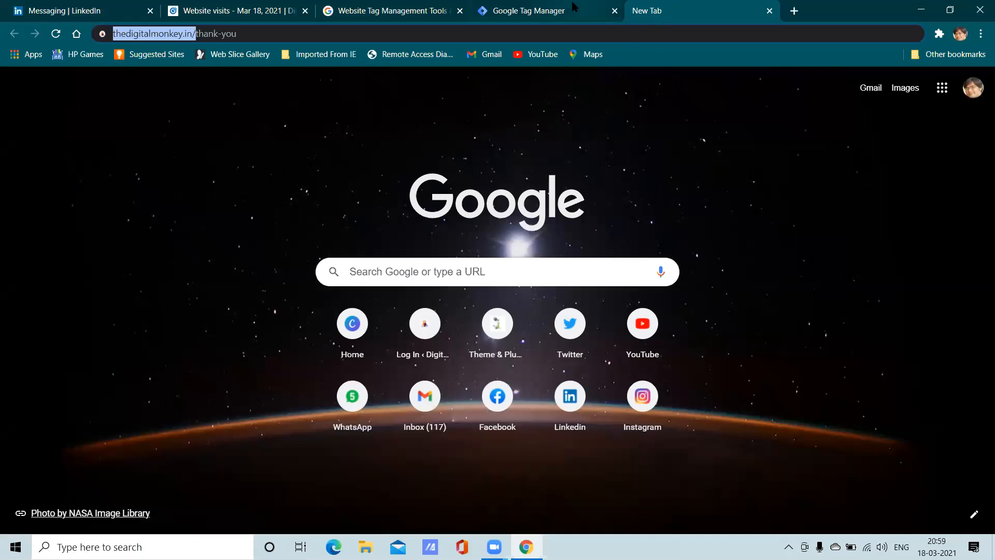
click(365, 547)
click(88, 384)
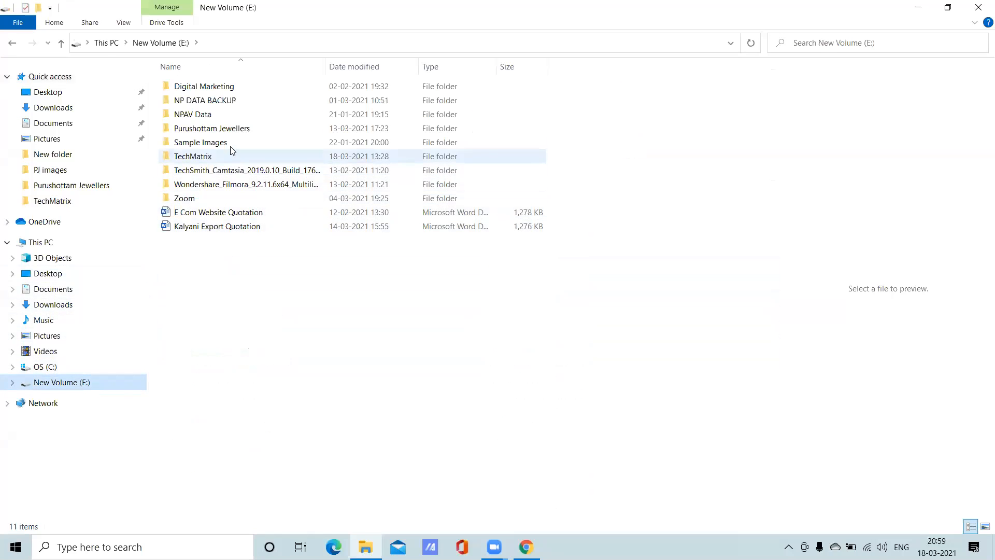
double_click(231, 86)
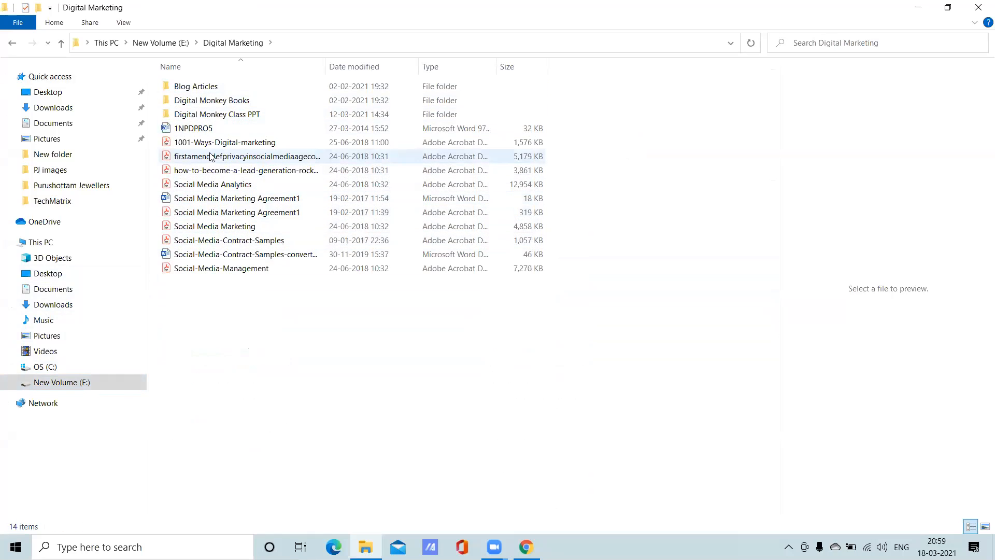
click(12, 43)
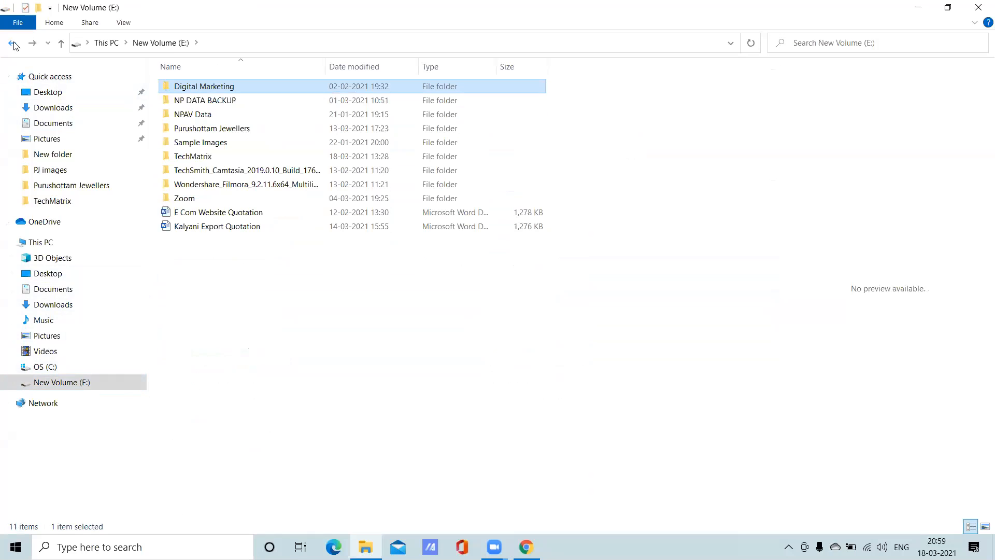
double_click(220, 142)
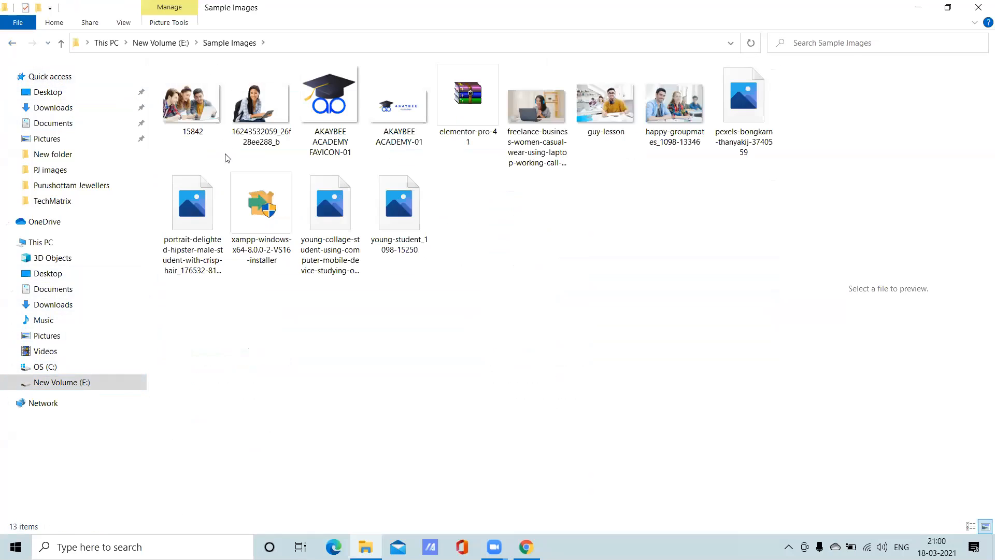
click(12, 43)
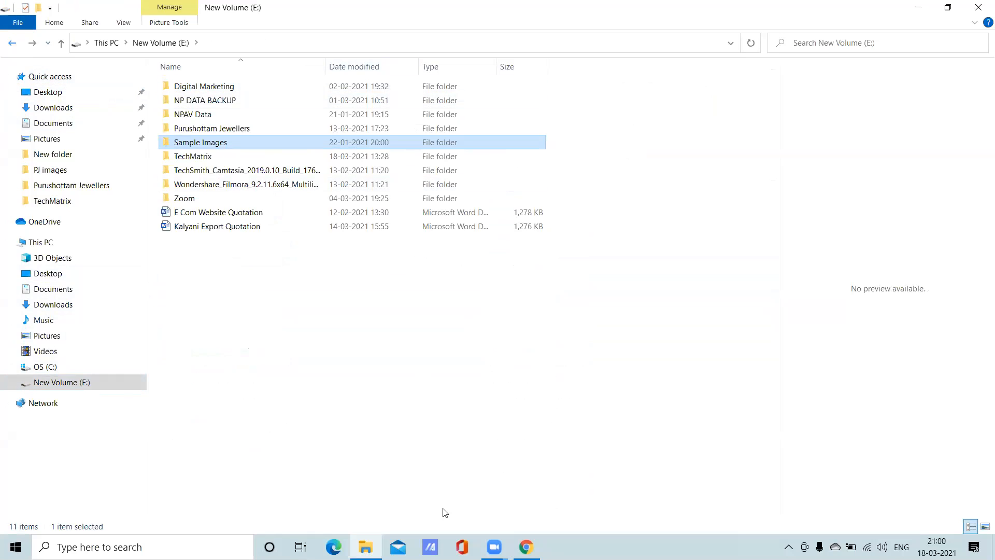
click(527, 547)
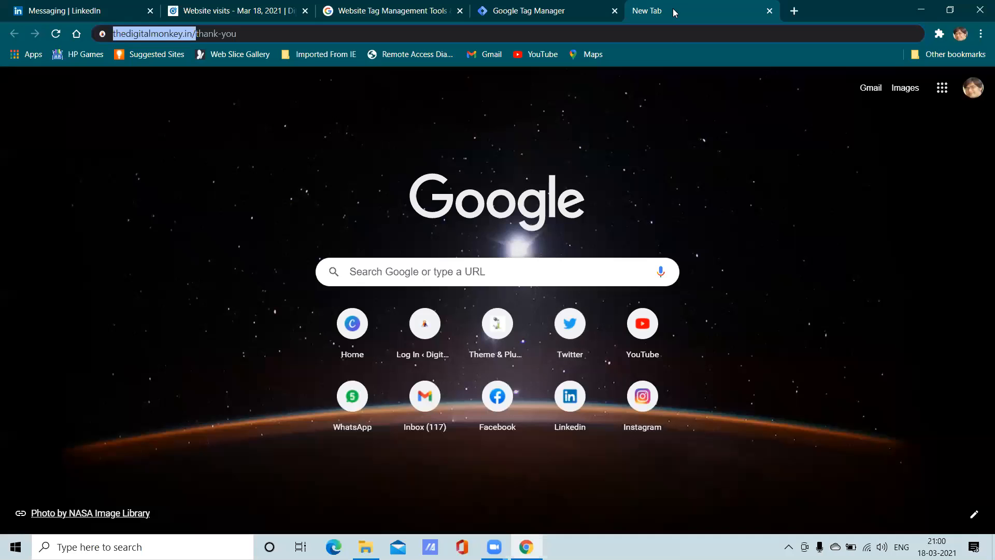
- Shorten the thank-you address in the New Tab page to thedigitalmonkey.in and open the site's homepage
click(557, 37)
key(BackSpace)
key(BackSpace)
key(BackSpace)
key(BackSpace)
key(BackSpace)
key(BackSpace)
key(BackSpace)
key(BackSpace)
key(BackSpace)
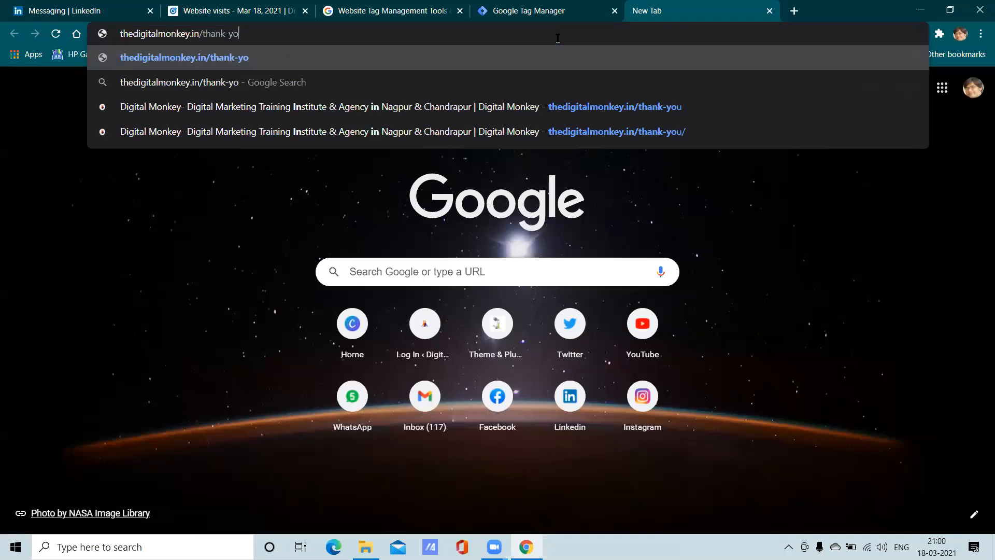
key(Return)
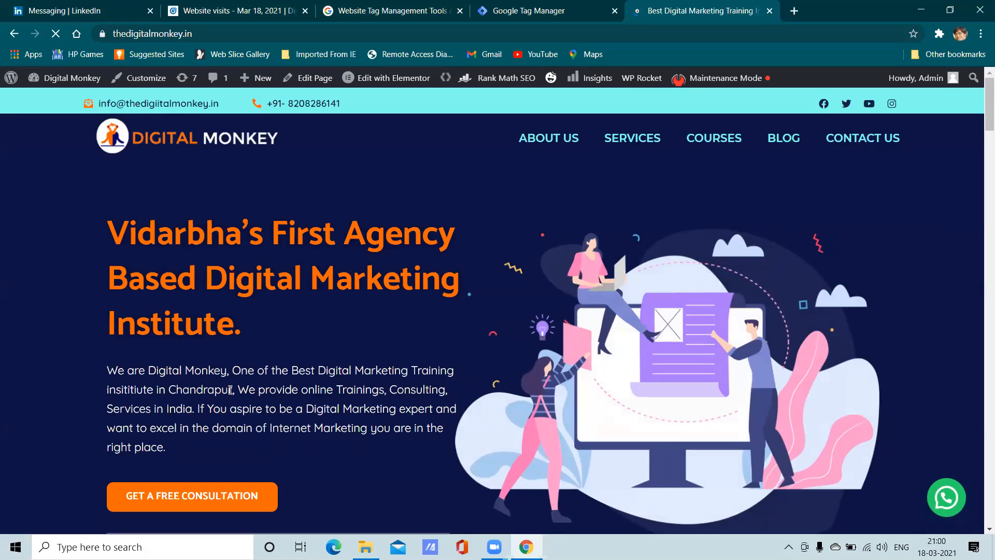
- Copy the homepage text from "We provide online Trainings" to "right place." and append it to the ad's introductory text in Campaign Manager
drag(236, 390, 277, 456)
right_click(281, 422)
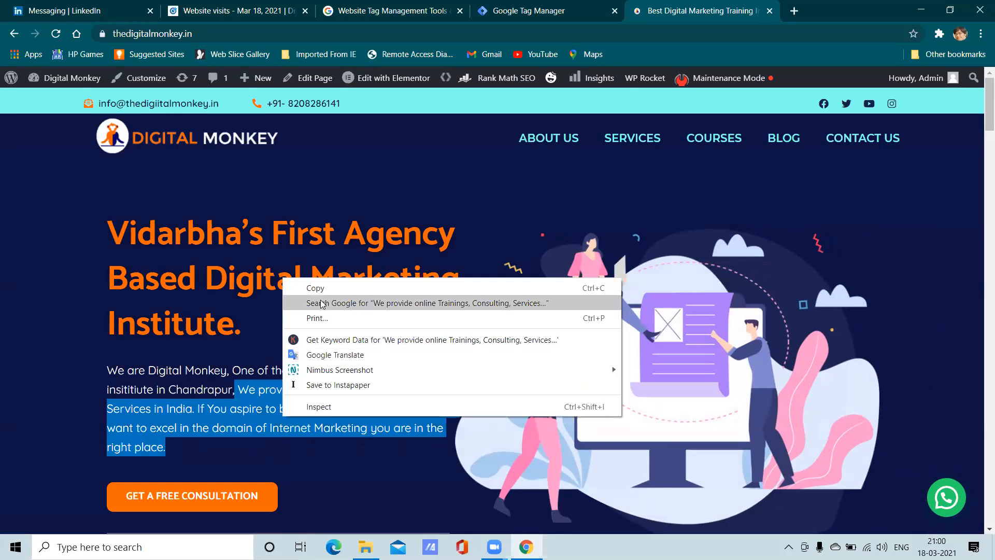
click(311, 285)
click(176, 9)
double_click(181, 270)
click(183, 270)
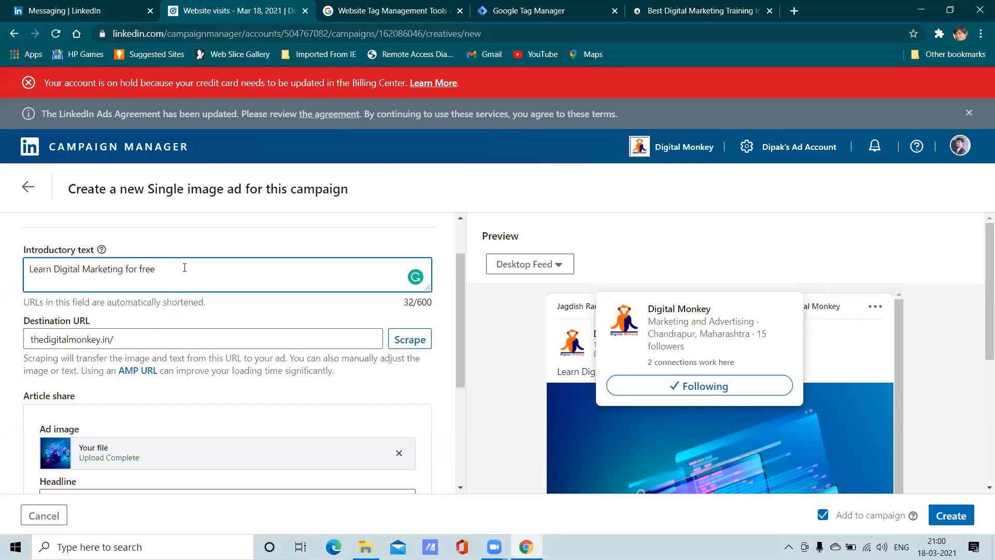
key(ctrl+v)
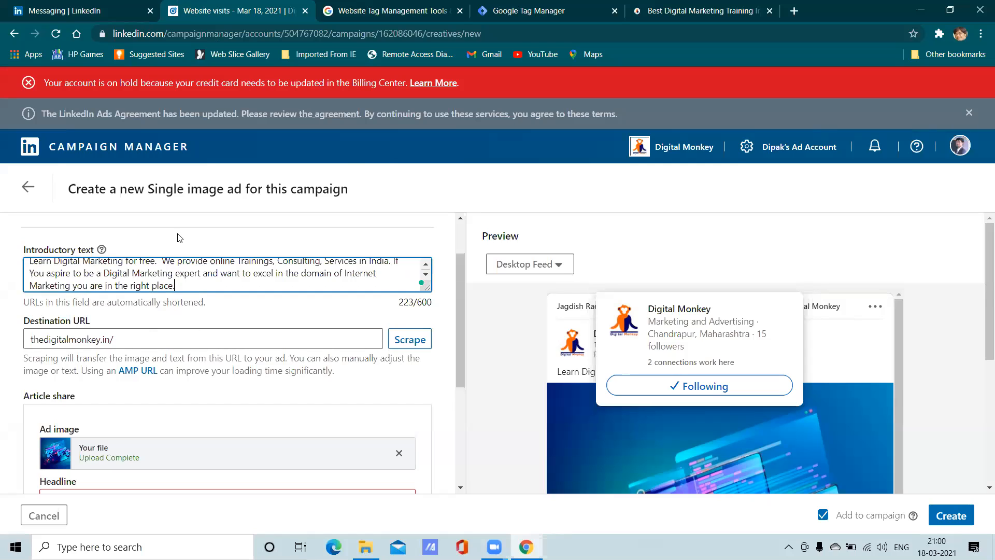
- Correct "Trainings" to "Training" in the ad's introductory text
click(507, 391)
scroll(474, 381, down, 3)
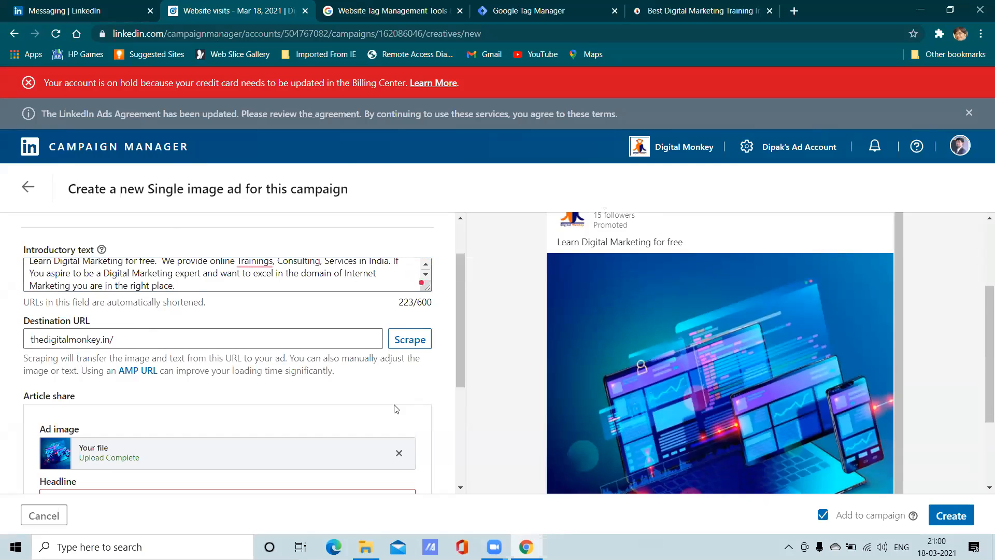
mouse_move(255, 263)
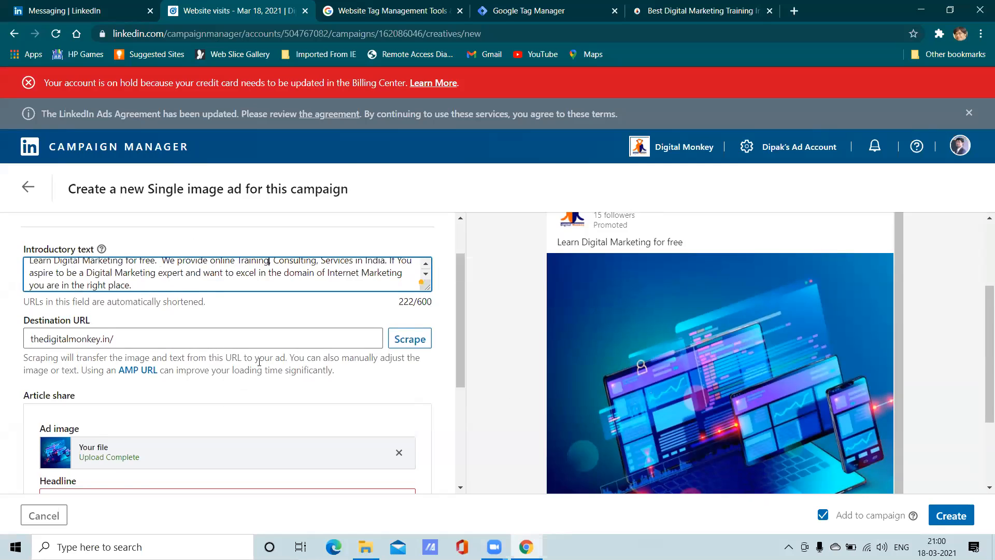
- Paste the copied homepage text, starting "We provide online Trainings", as the ad's description
scroll(259, 362, down, 3)
scroll(259, 362, up, 1)
scroll(260, 360, down, 3)
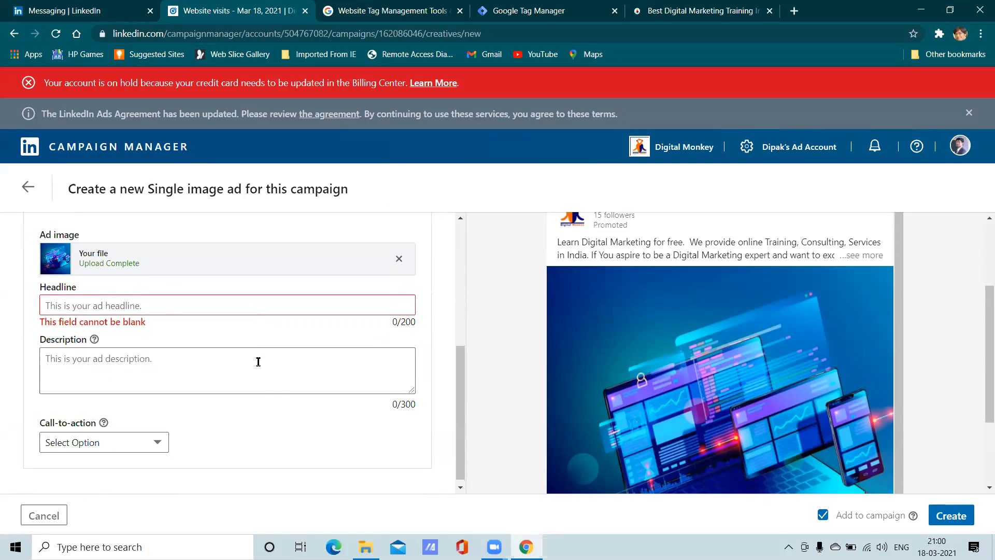
click(144, 375)
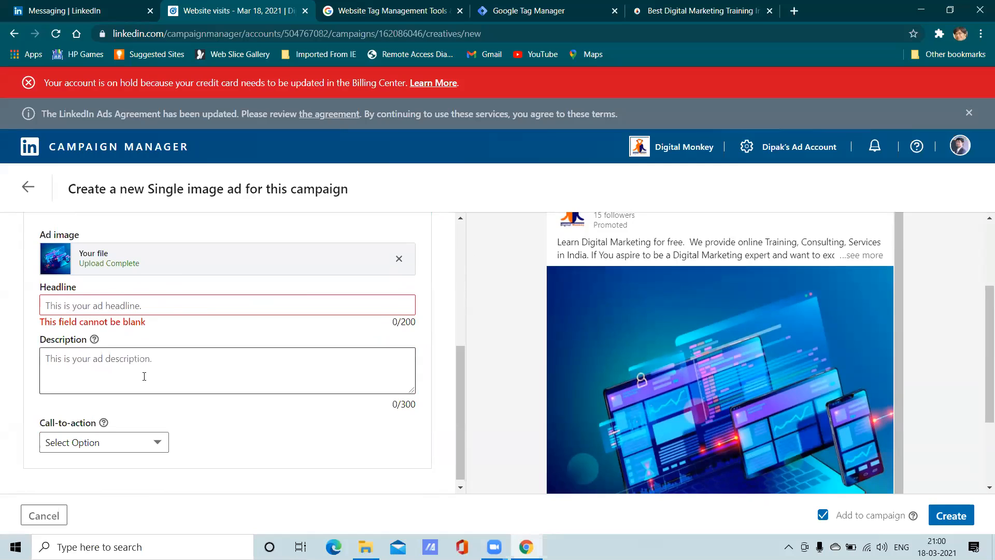
right_click(144, 375)
click(177, 257)
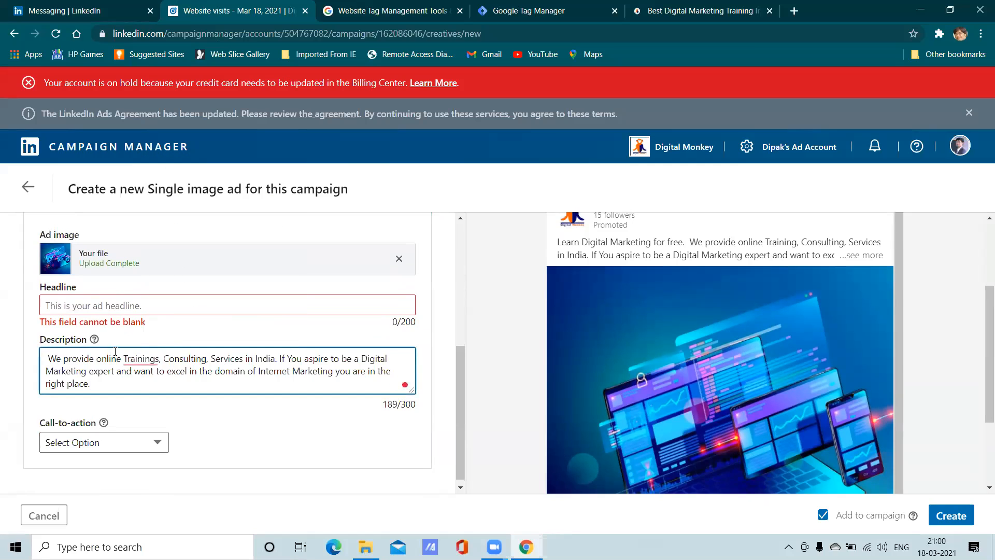
- Correct "Trainings" to "Training" in the ad's description and remove the leading space
click(137, 359)
click(143, 389)
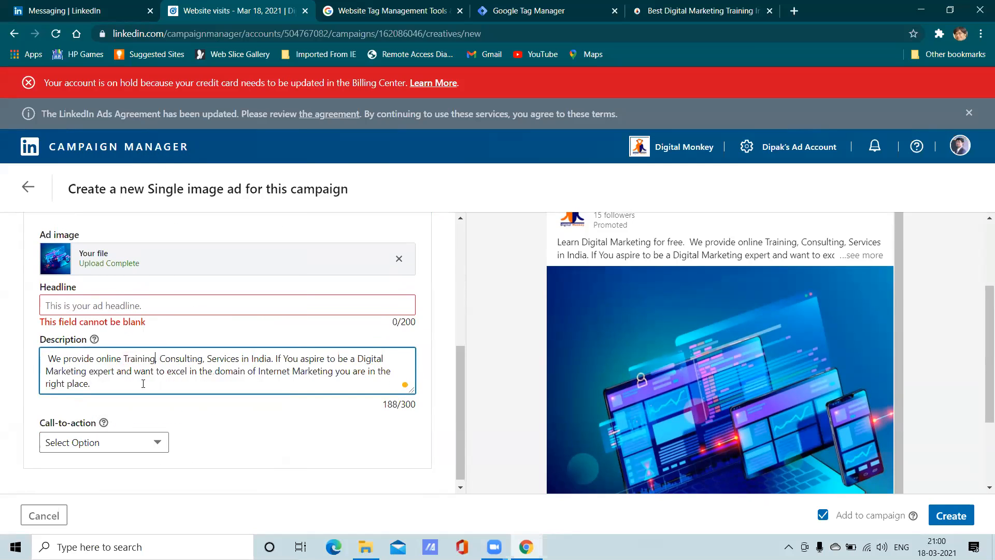
click(50, 354)
key(BackSpace)
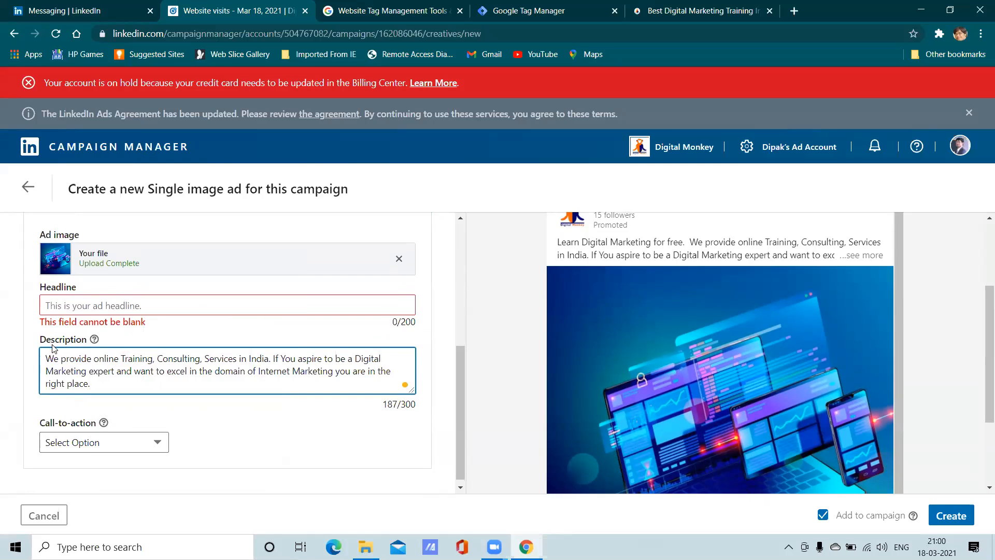
- Copy "Learn Digital Marketing for free." from the introductory text and paste it as the ad's headline
drag(162, 333, 63, 334)
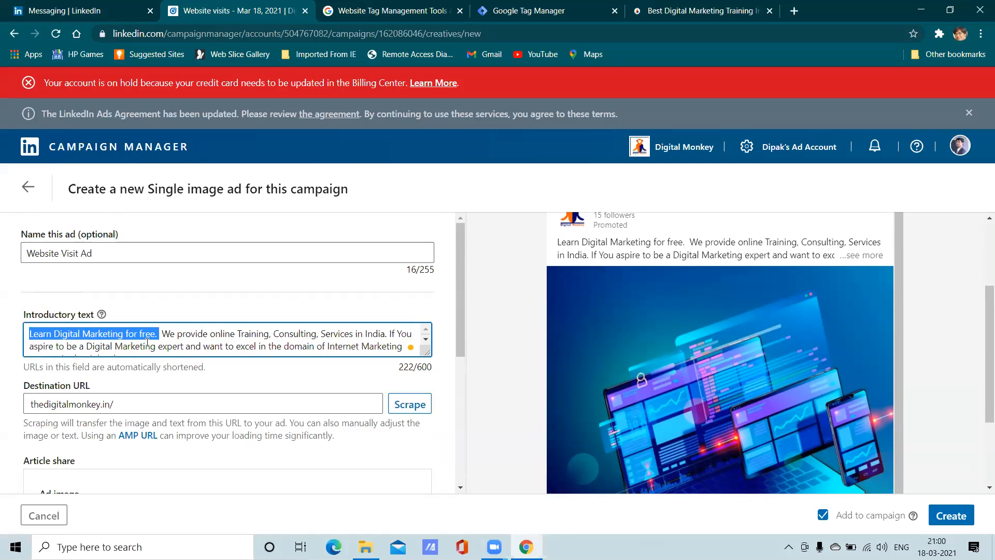
scroll(148, 342, down, 1)
scroll(175, 400, down, 4)
click(173, 369)
key(ctrl+v)
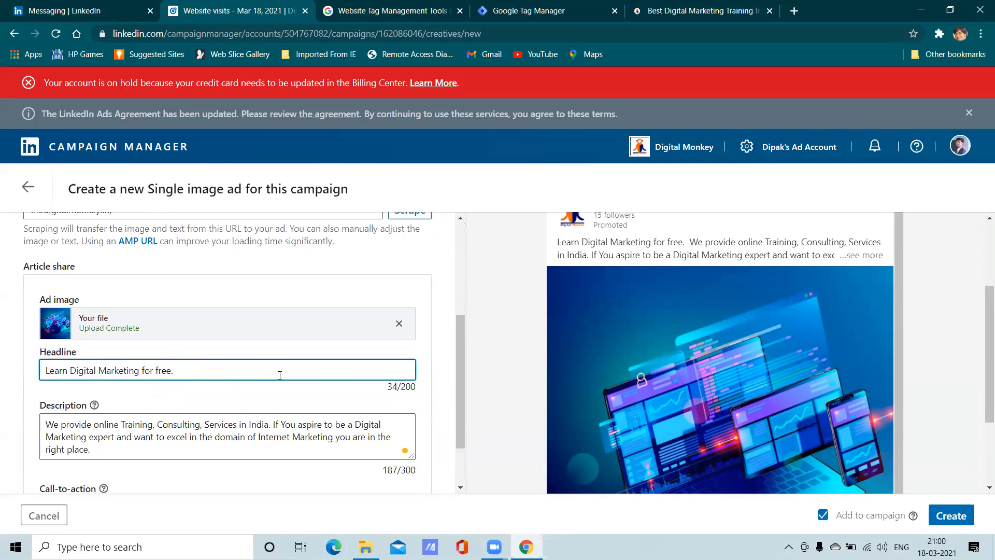
- Check the headline in the ad preview and set the ad's call-to-action to "Learn more"
scroll(684, 363, down, 4)
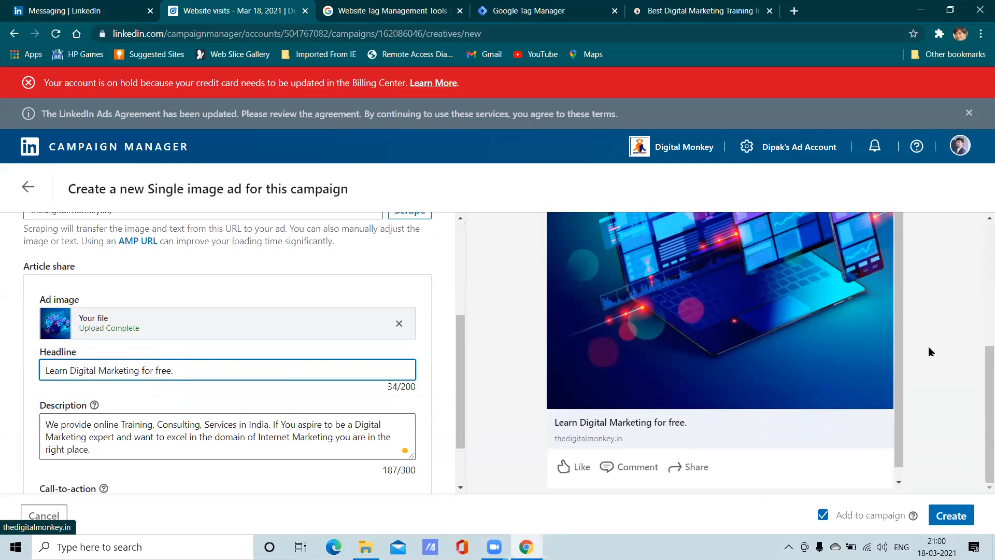
scroll(261, 302, down, 1)
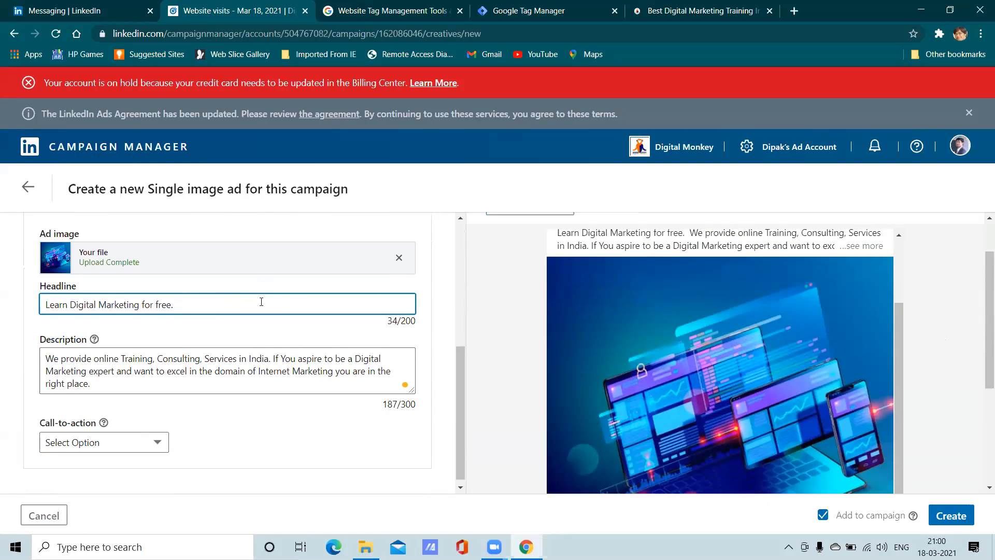
click(123, 435)
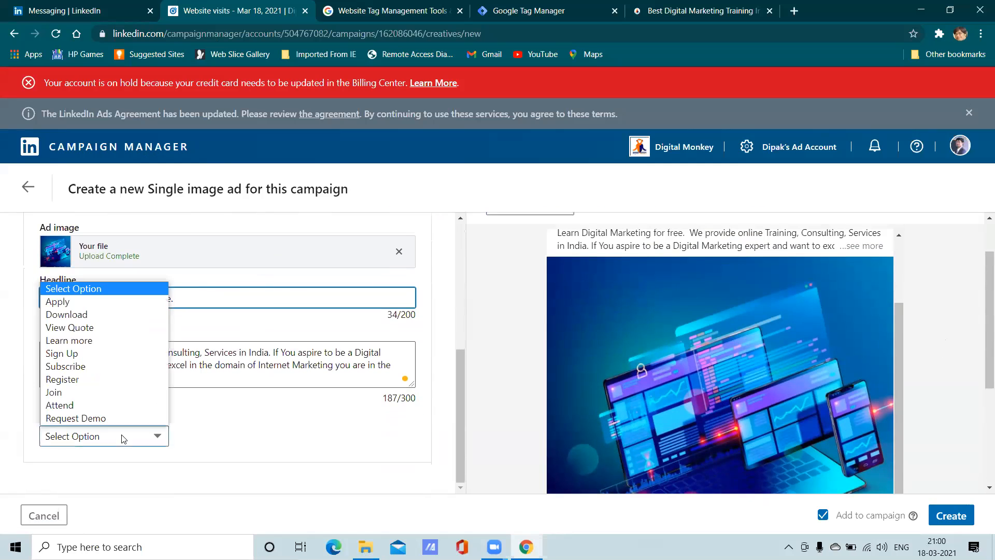
click(76, 341)
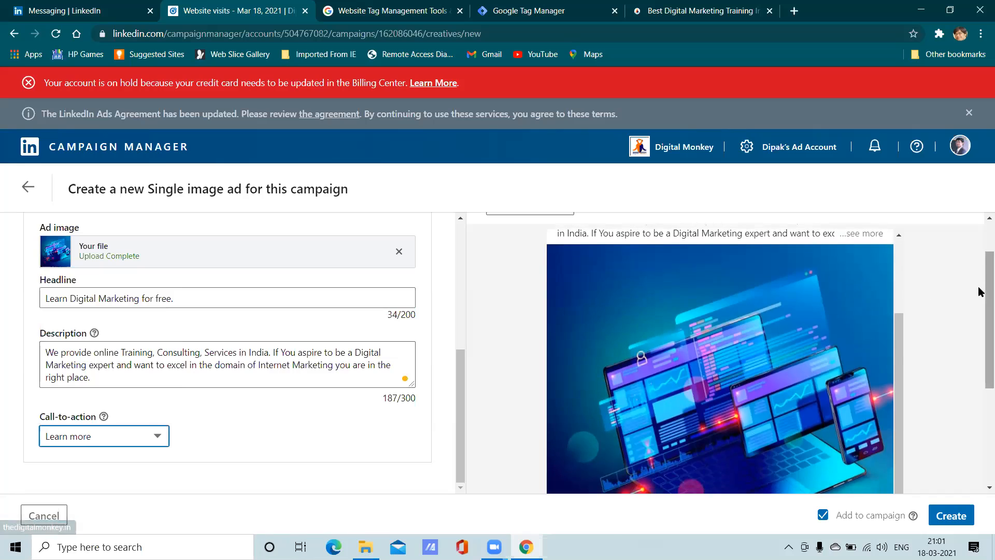
- Look over the ad's available call-to-action options, introductory text and desktop feed preview
scroll(980, 292, down, 3)
click(77, 435)
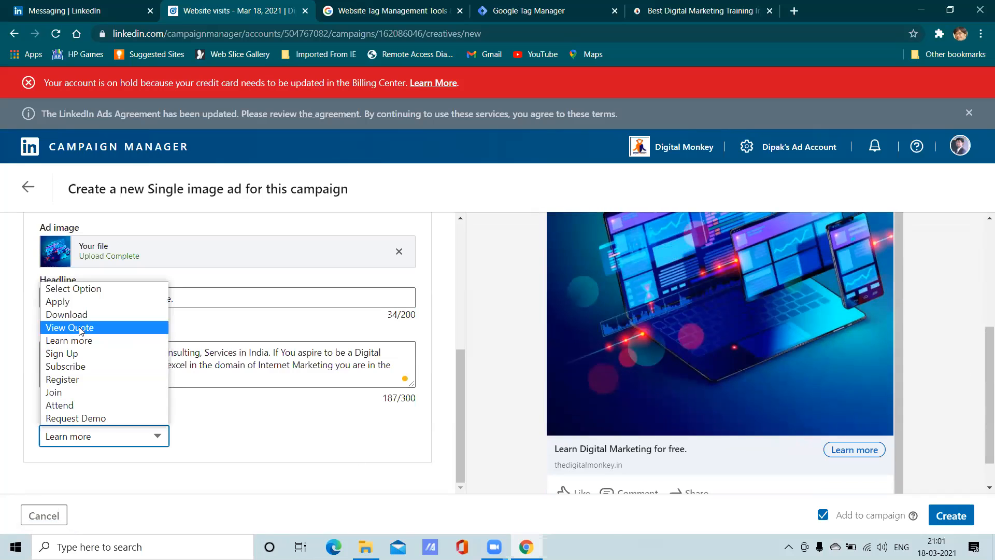
click(235, 428)
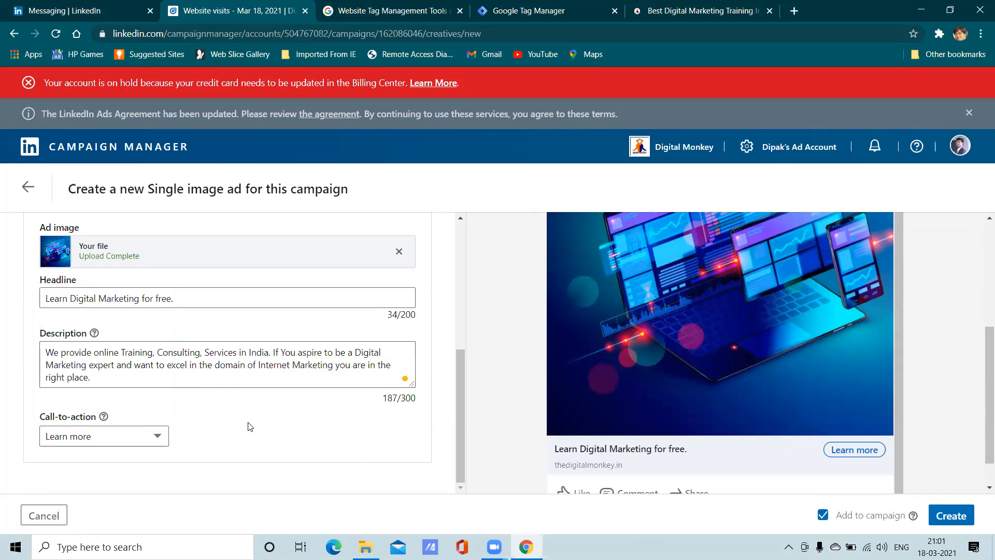
scroll(274, 418, up, 5)
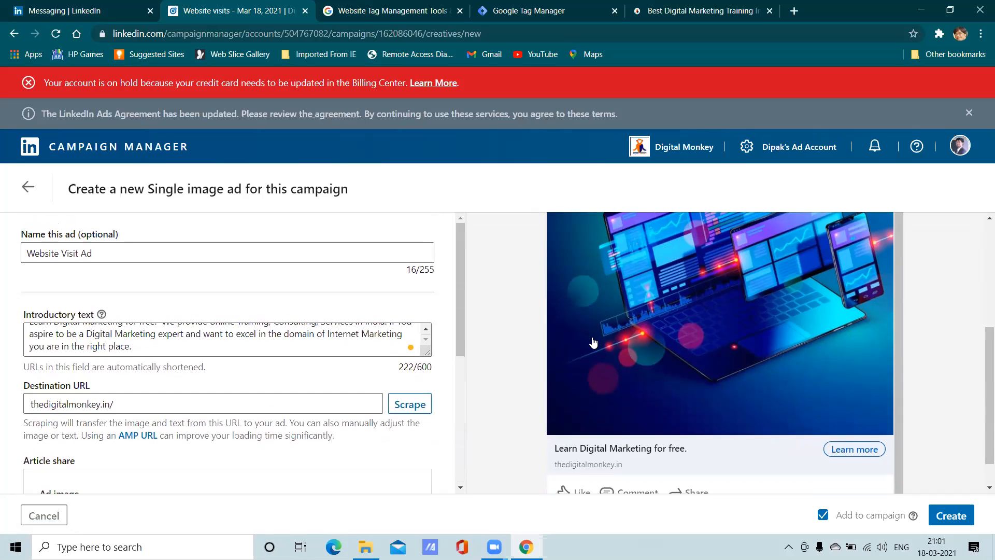
scroll(622, 362, down, 1)
scroll(622, 373, up, 5)
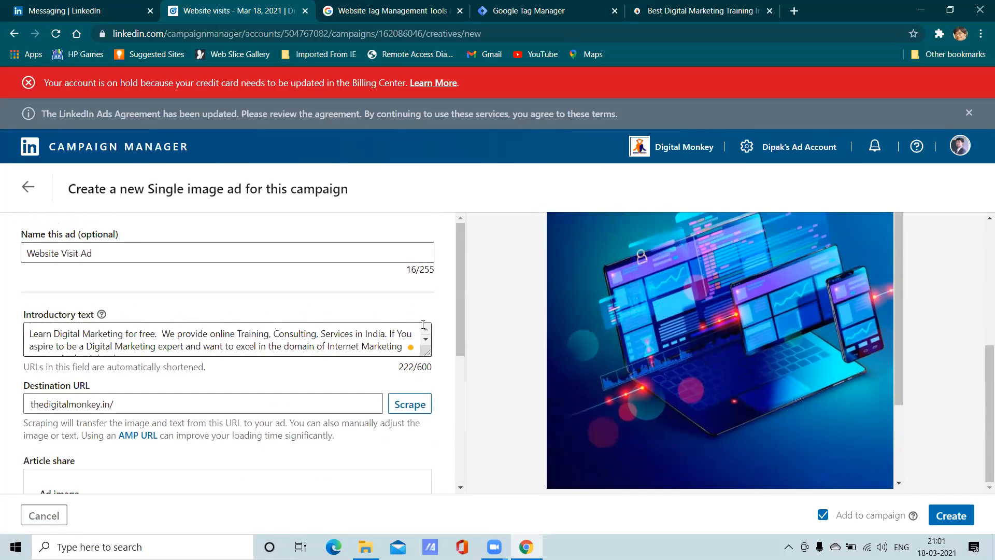
scroll(684, 353, down, 2)
scroll(673, 371, up, 2)
scroll(672, 376, down, 2)
scroll(652, 364, up, 2)
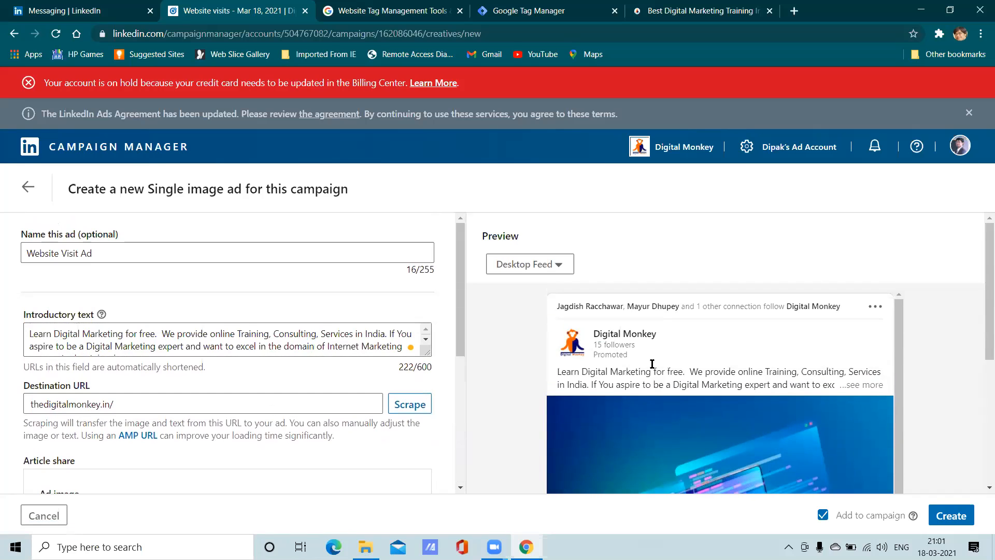
- Preview the ad in the Mobile Feed format and return the preview to Desktop Feed
click(551, 263)
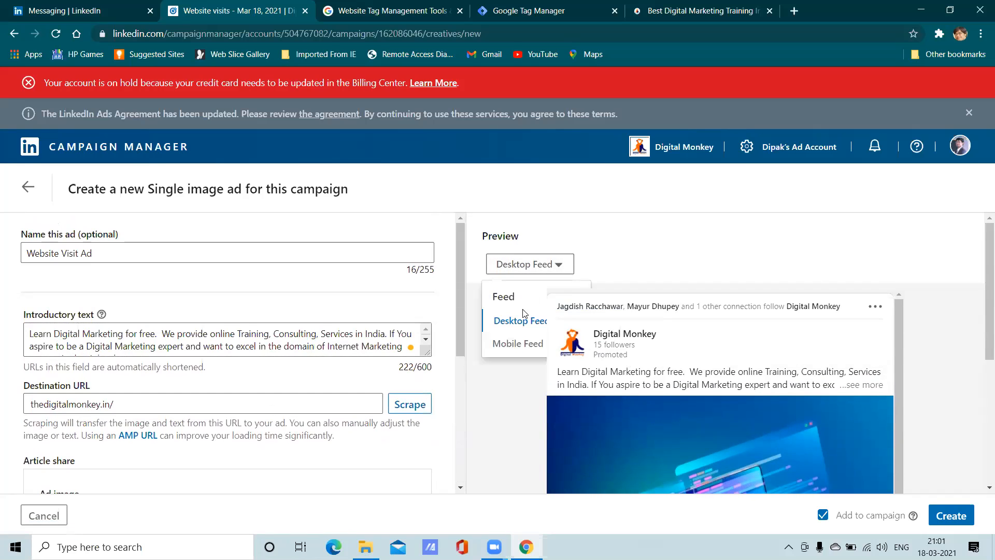
click(517, 343)
scroll(829, 348, down, 4)
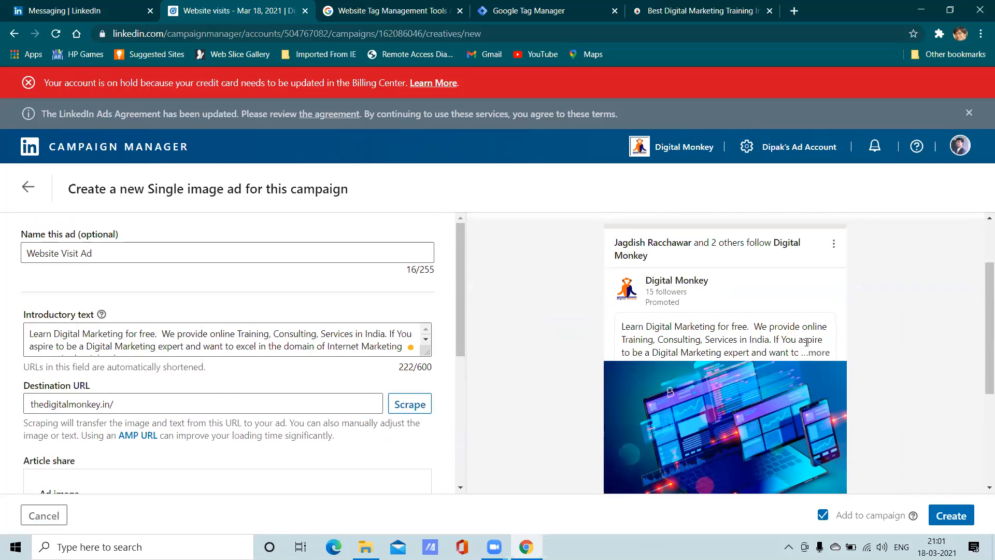
scroll(806, 342, down, 2)
scroll(799, 343, up, 6)
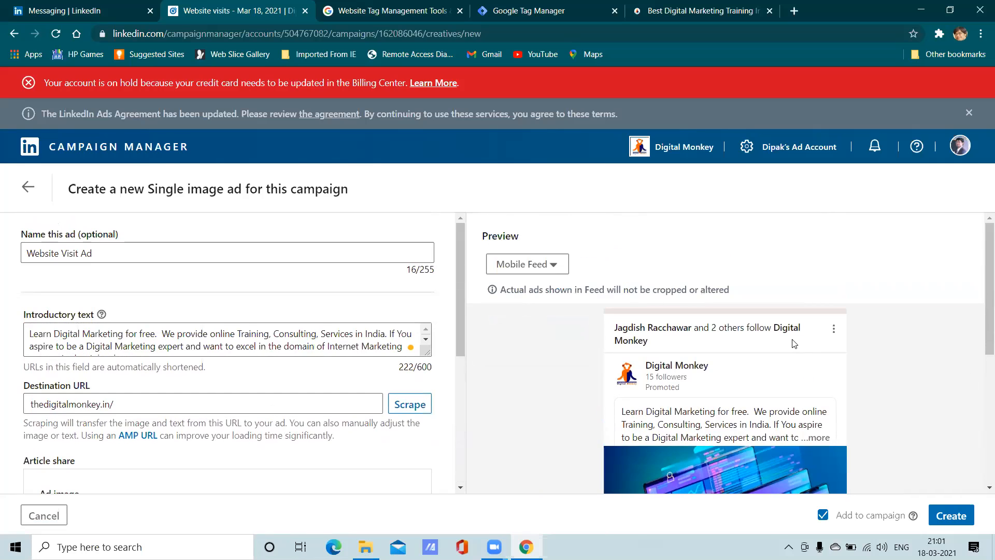
click(531, 267)
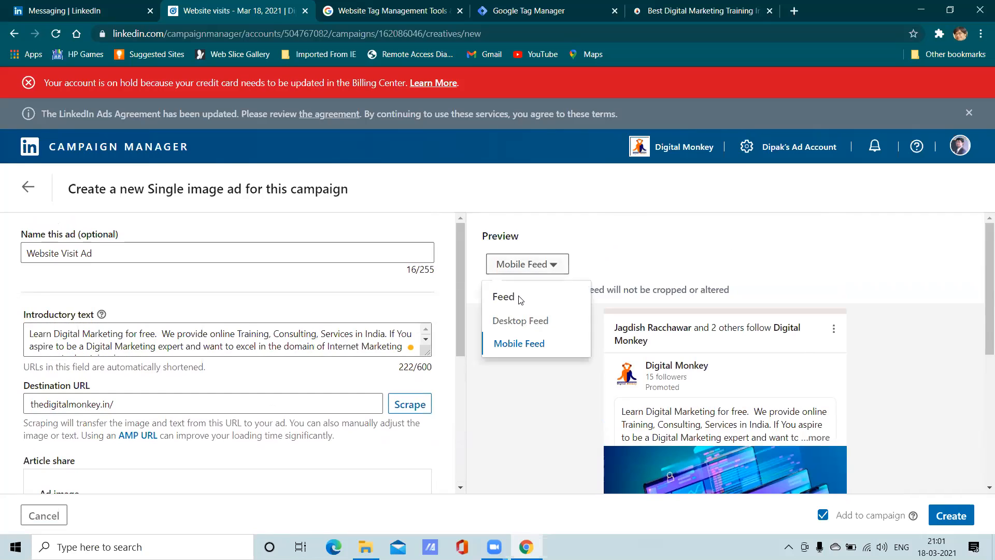
click(518, 320)
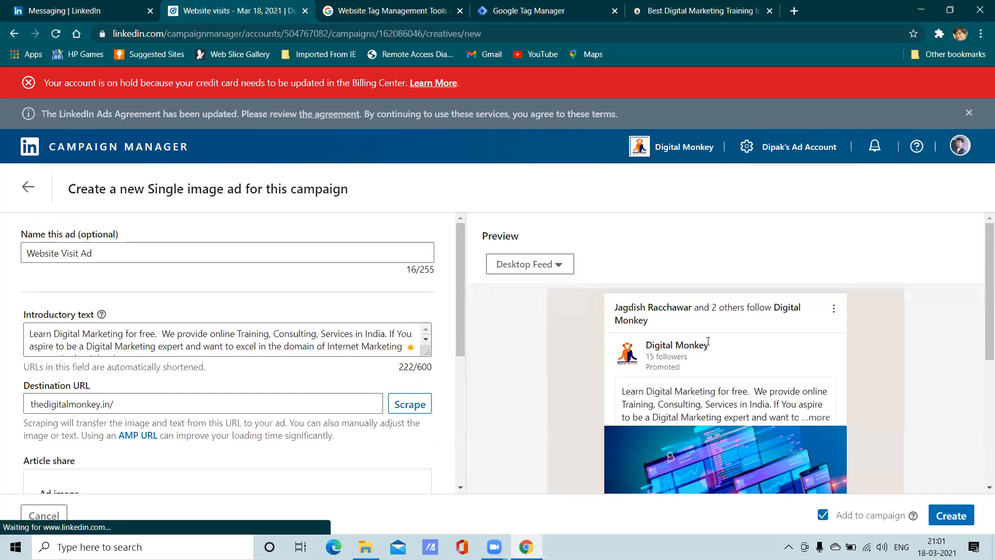
- Create the single image ad in the campaign and launch the campaign after reviewing its settings
click(951, 515)
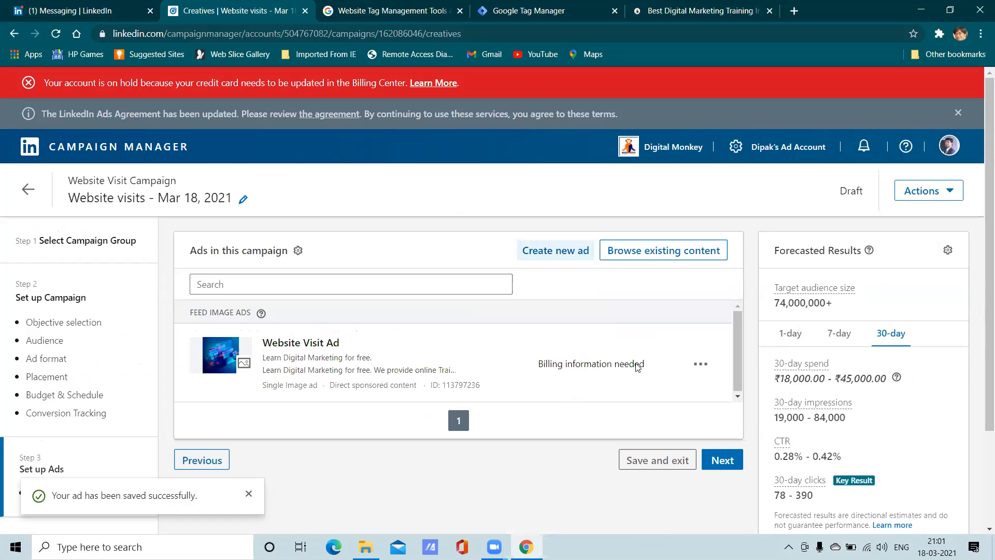
click(723, 462)
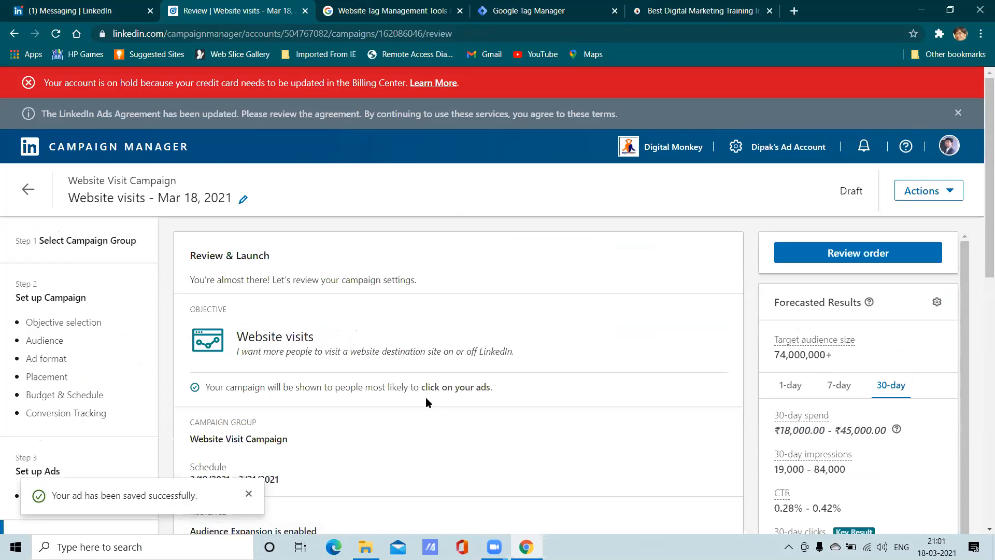
scroll(520, 383, down, 10)
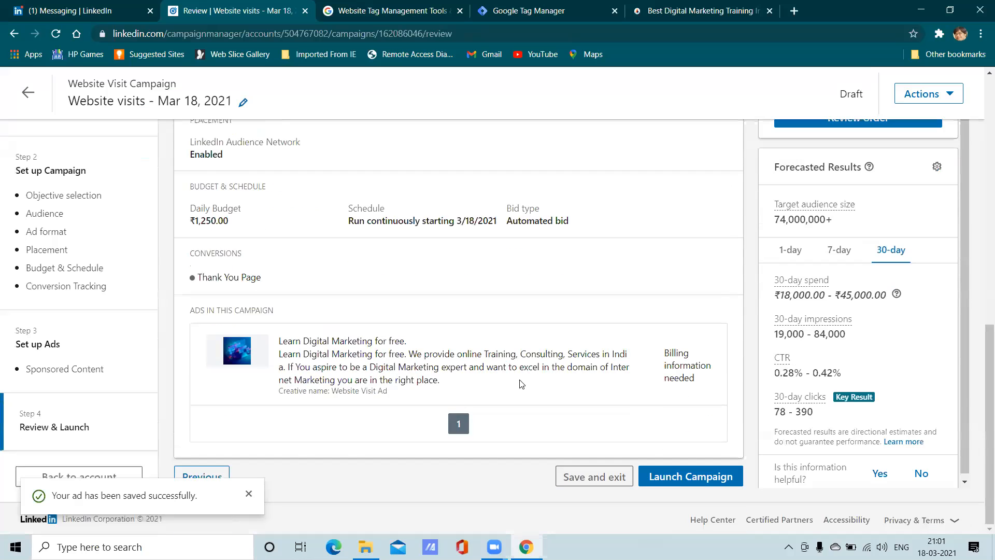
click(679, 479)
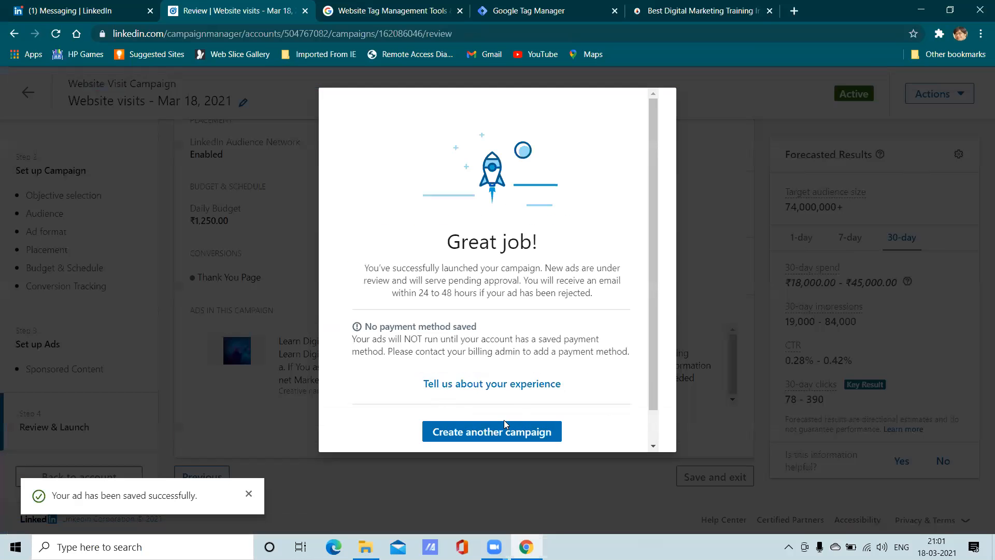
- Open and close the campaign experience survey, and reopen Campaign Manager from the LinkedIn messaging page
click(474, 392)
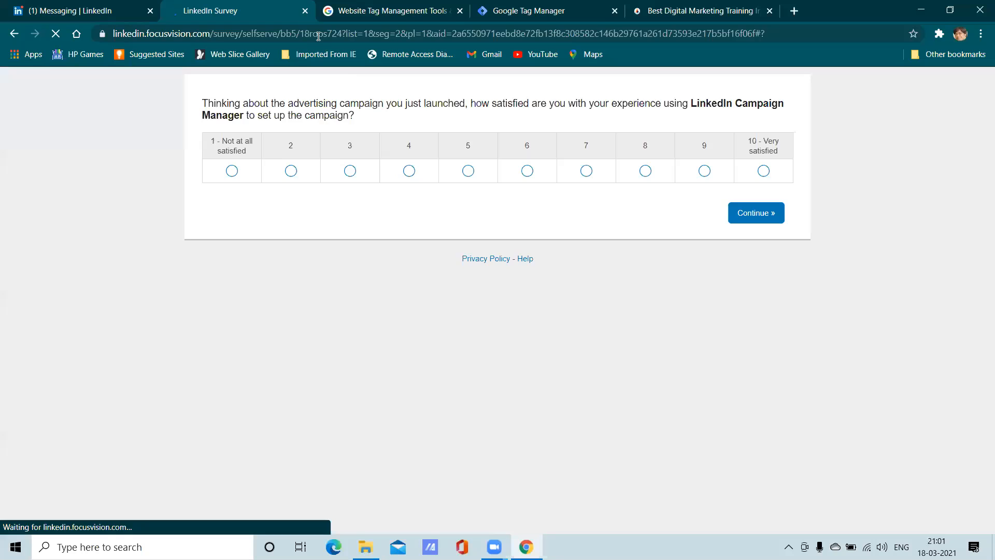
click(305, 10)
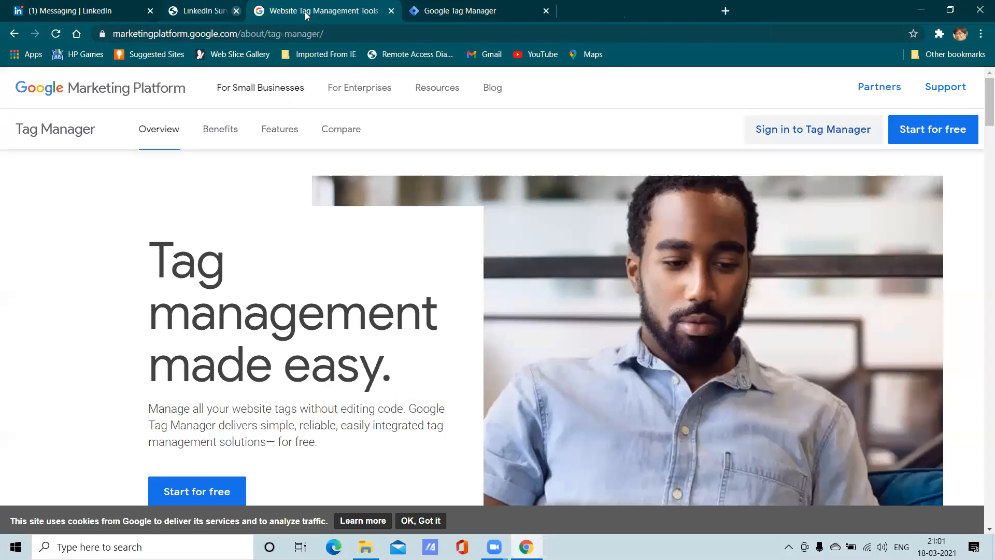
click(106, 5)
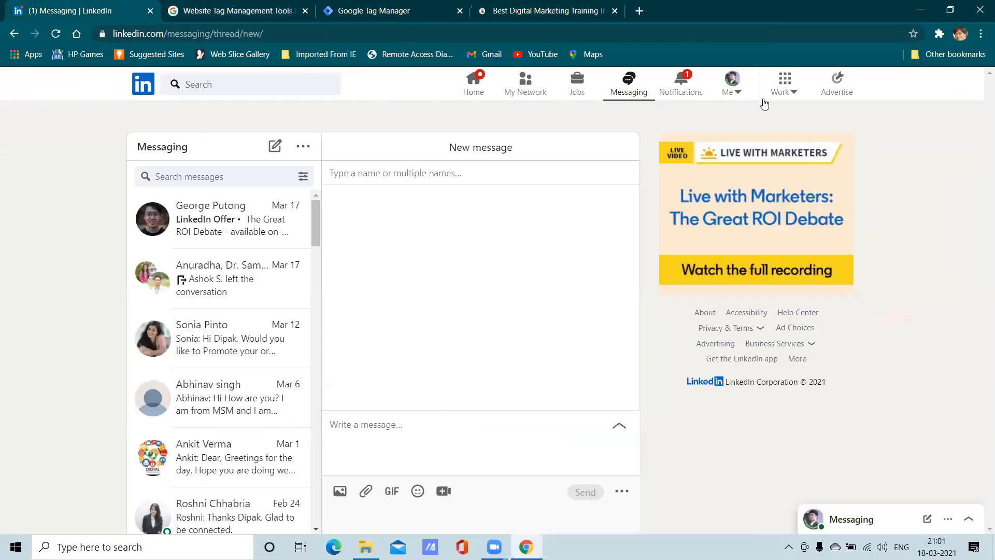
click(835, 87)
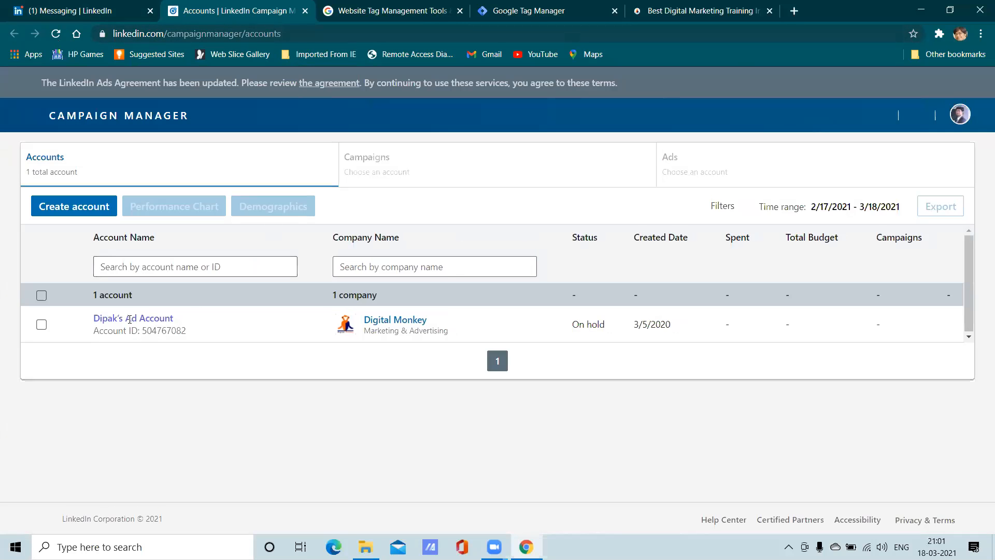
- Open the ad account and show the campaigns in the Website Visit Campaign group
click(129, 319)
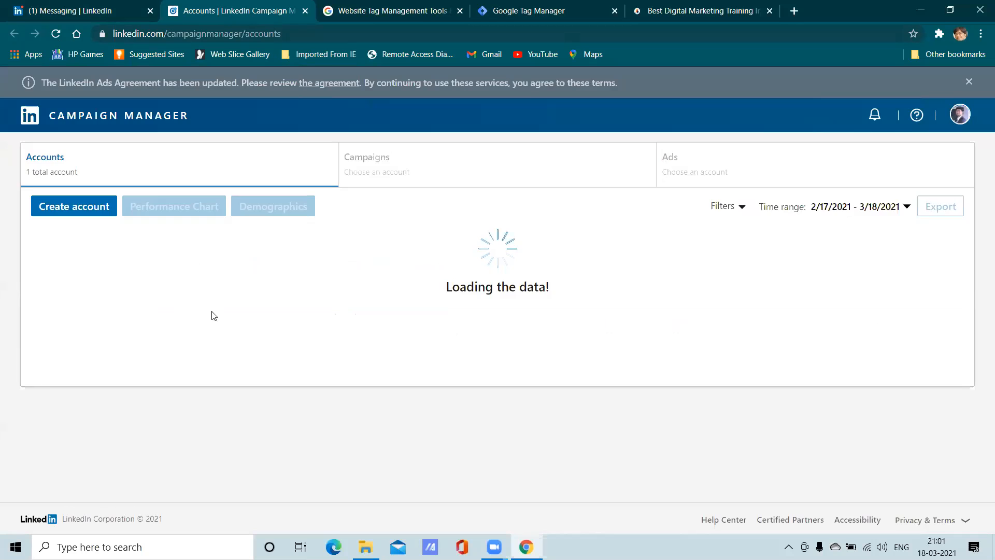
scroll(233, 345, down, 2)
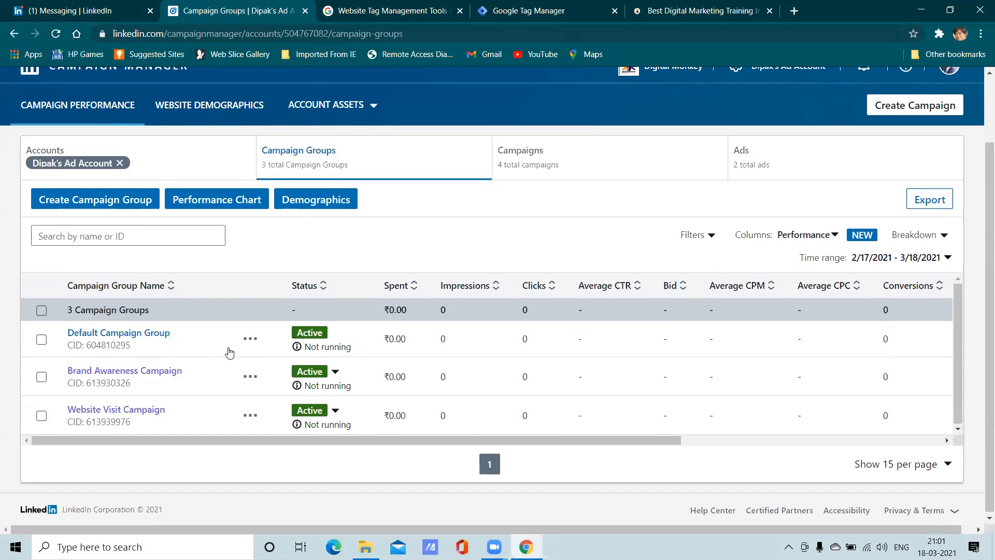
click(124, 414)
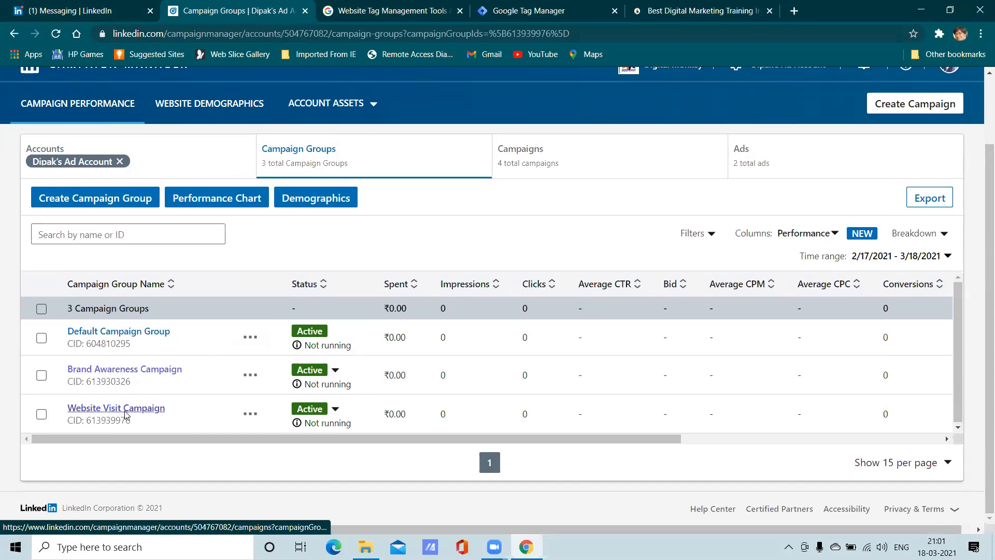
scroll(507, 353, down, 1)
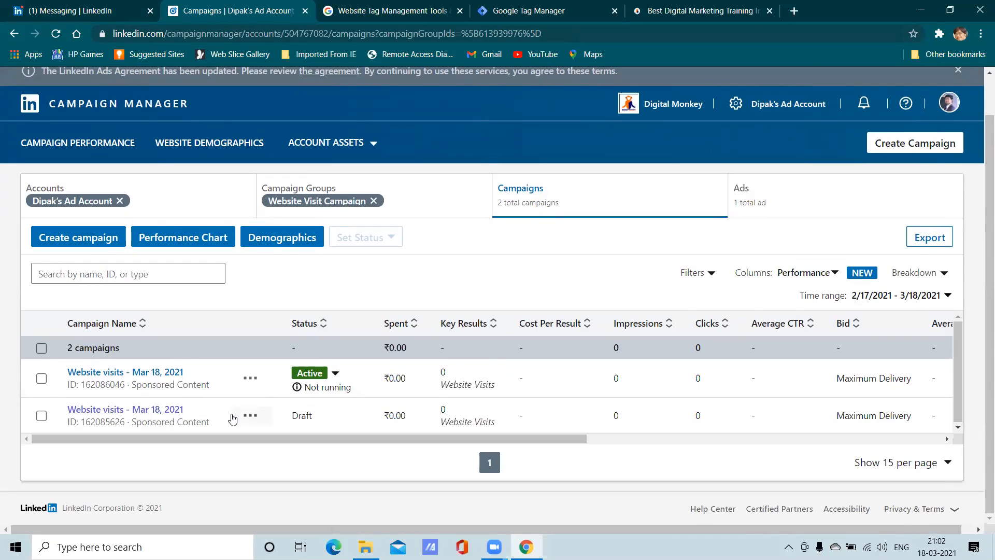
- Check the draft campaign's ads, return to the Website Visit Campaign group's campaigns and clear the campaign selection
click(166, 409)
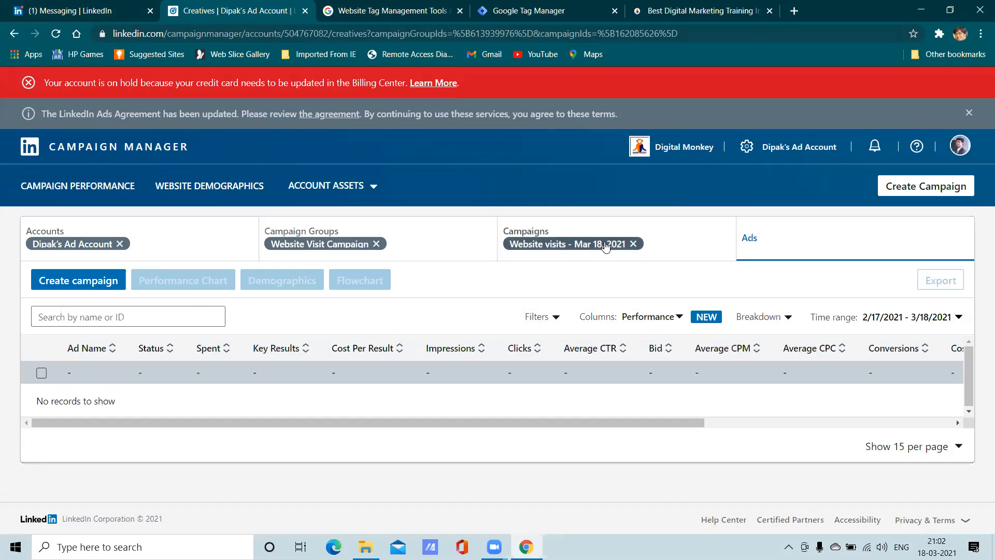
click(328, 236)
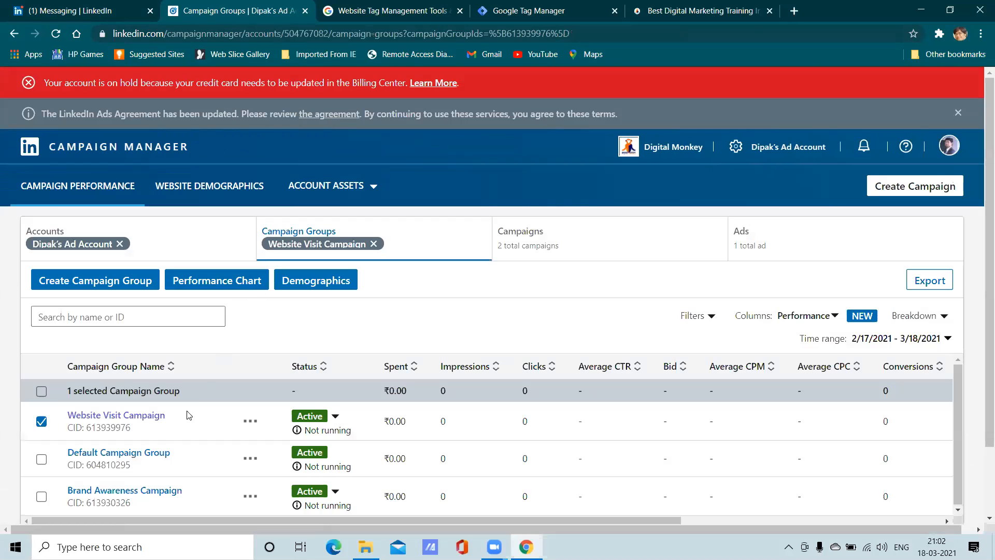
click(111, 415)
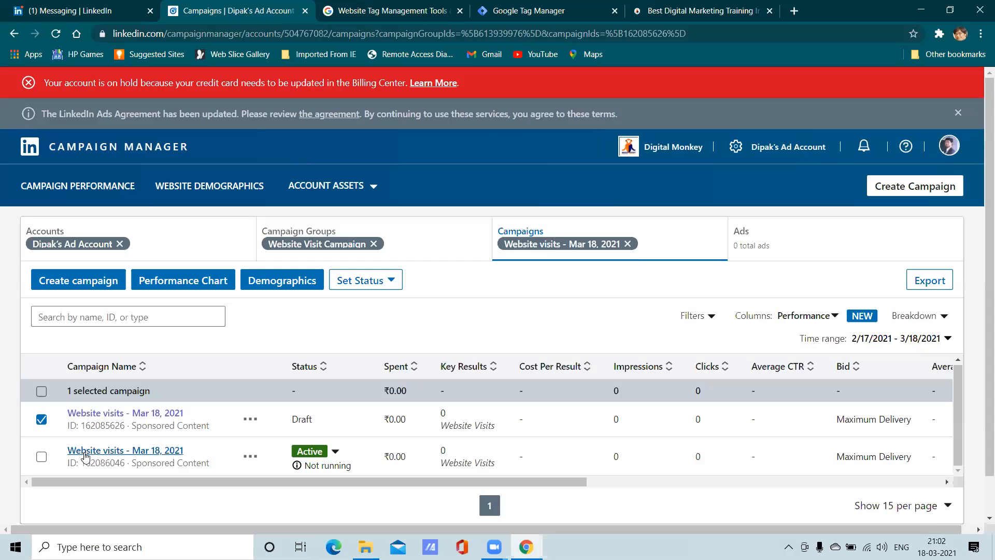
click(41, 457)
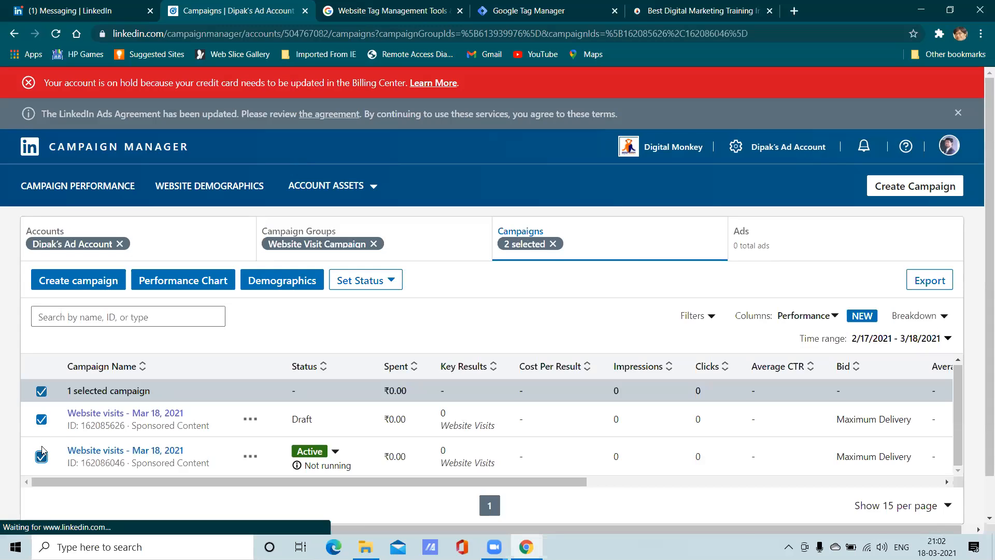
click(42, 418)
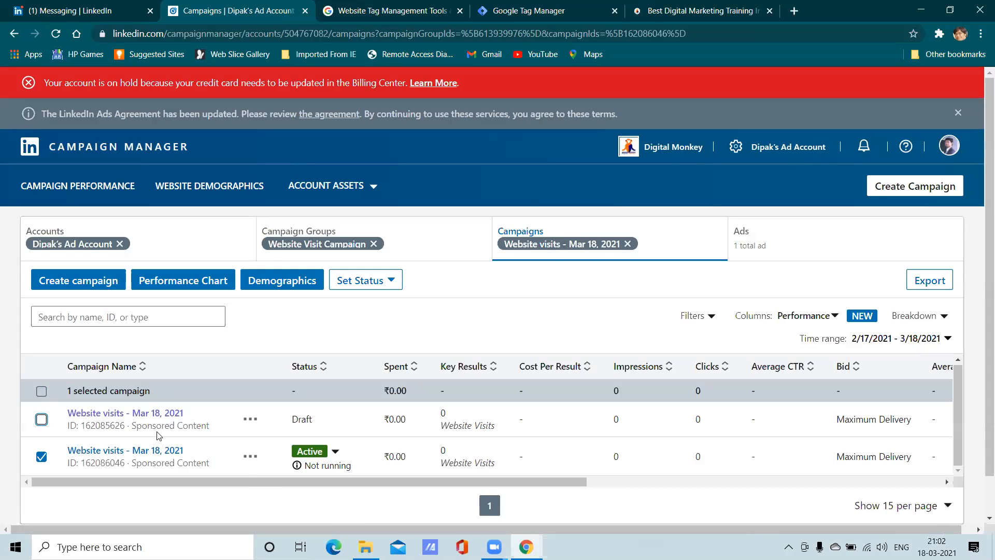
click(42, 457)
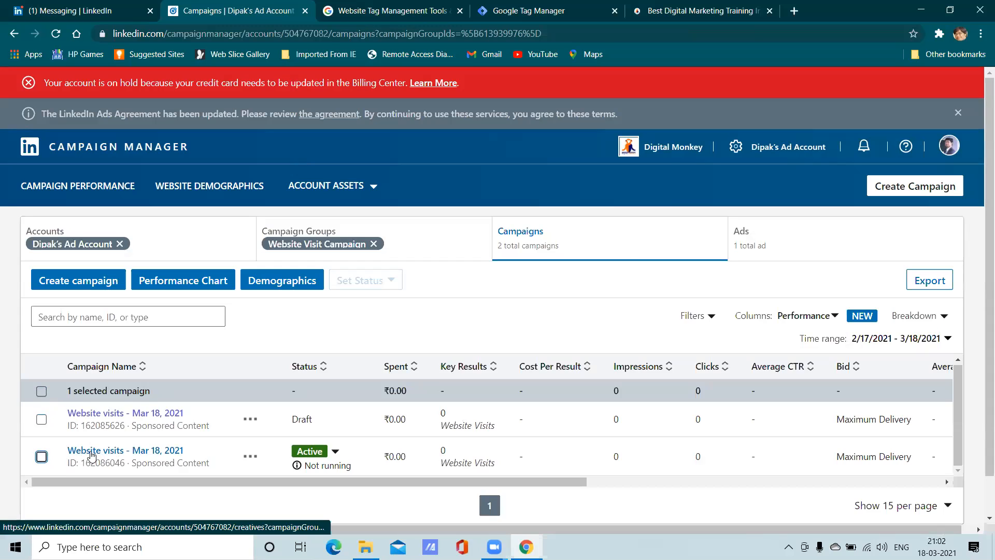
- Open the draft website visits campaign for managing and go through its settings to the ad setup
click(250, 418)
click(248, 451)
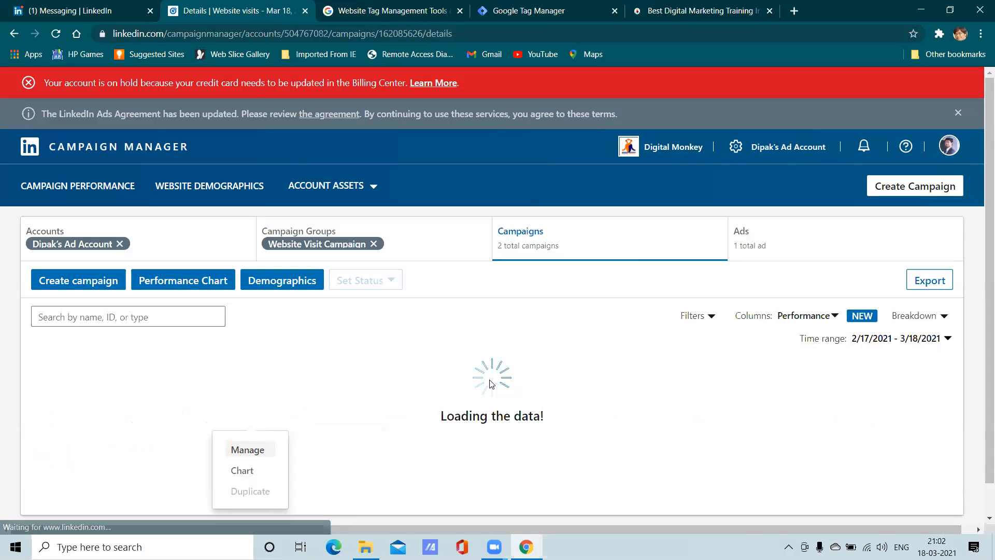
scroll(491, 381, down, 20)
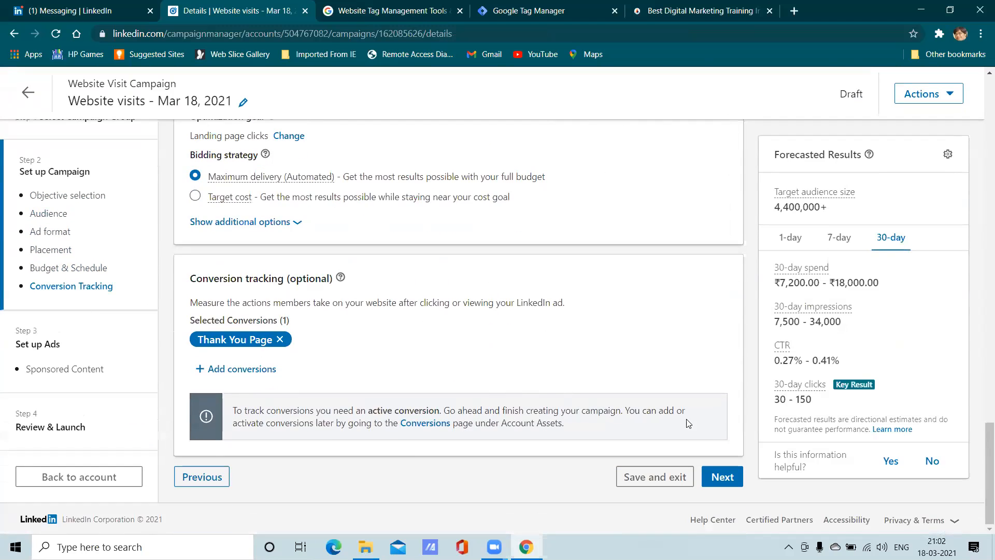
click(712, 478)
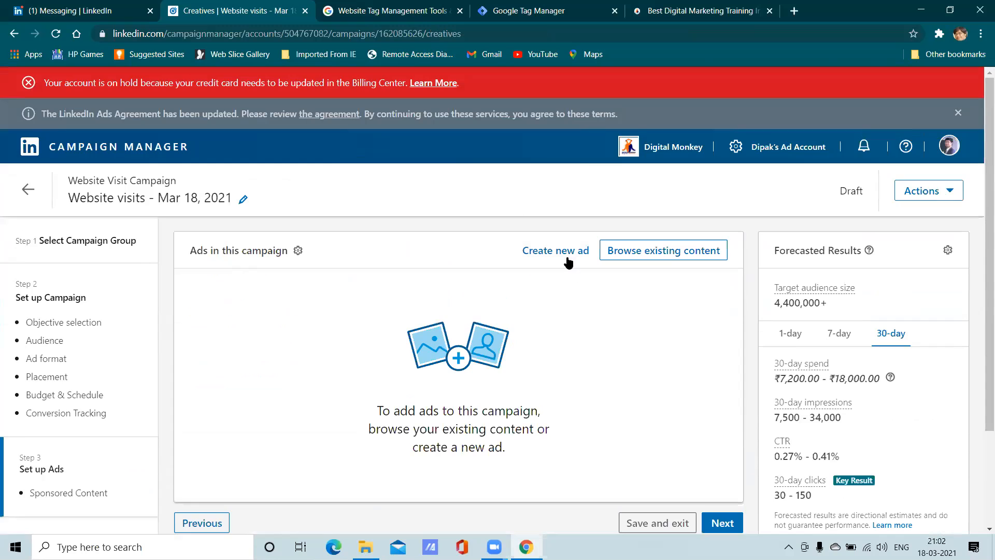
- Look over the blank single image ad form of the draft campaign and return to the campaign list
click(568, 263)
scroll(178, 348, down, 5)
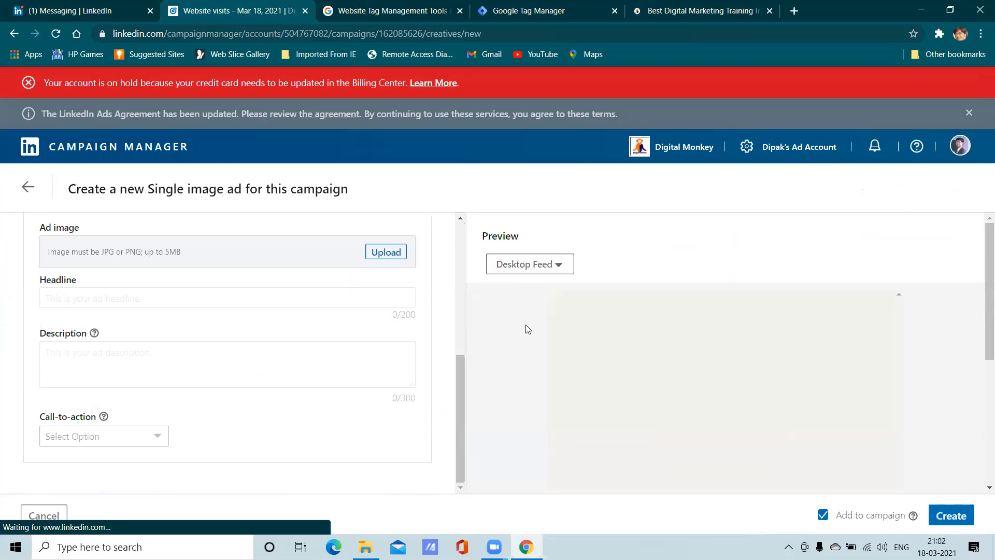
scroll(605, 319, down, 3)
scroll(234, 270, up, 5)
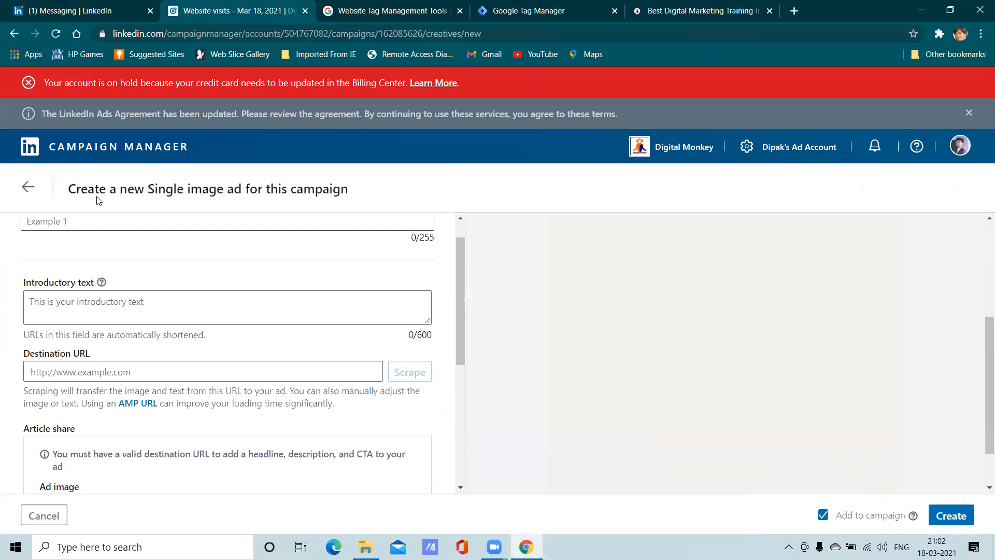
click(39, 189)
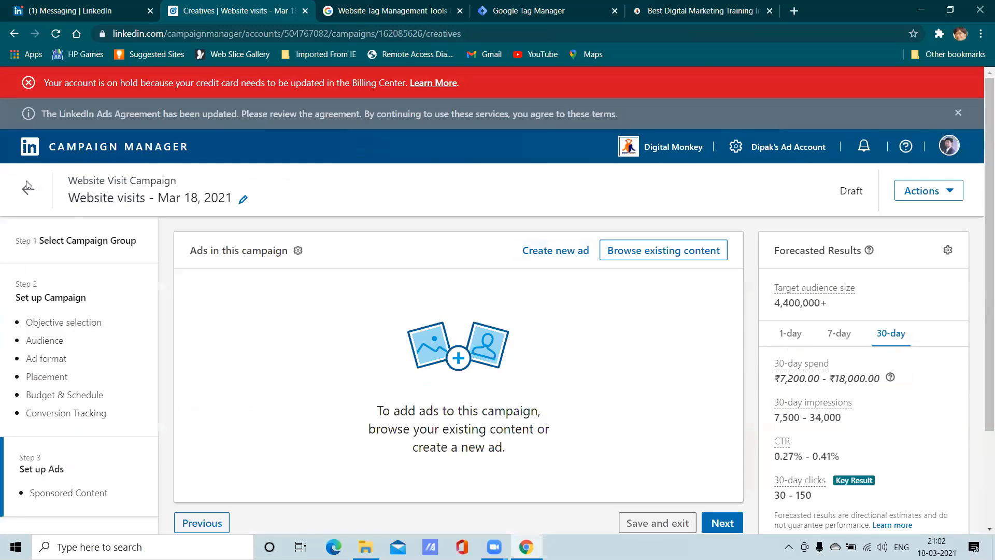
click(29, 189)
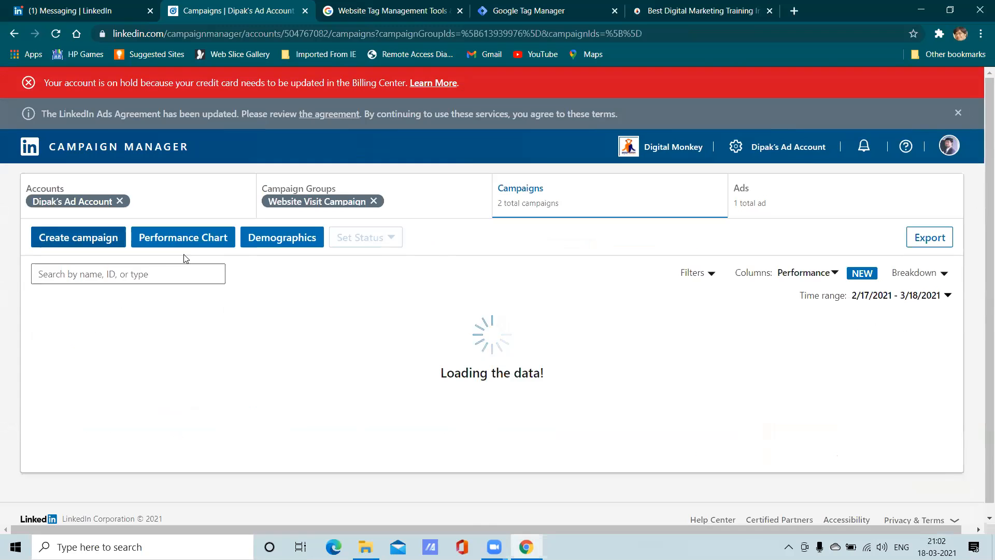
- Start a new campaign in the Website Visit Campaign group, look over the available objectives and return to the campaign list
click(99, 239)
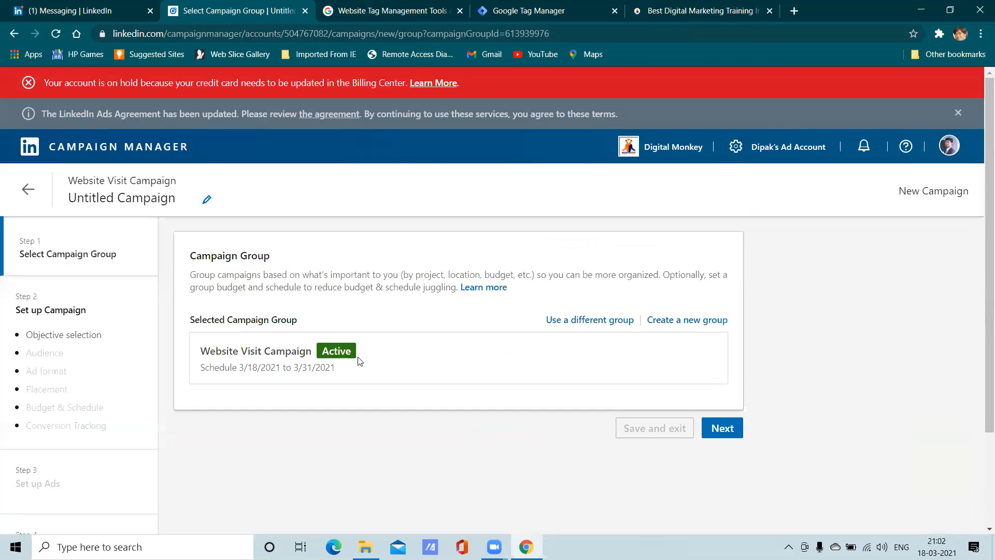
click(722, 427)
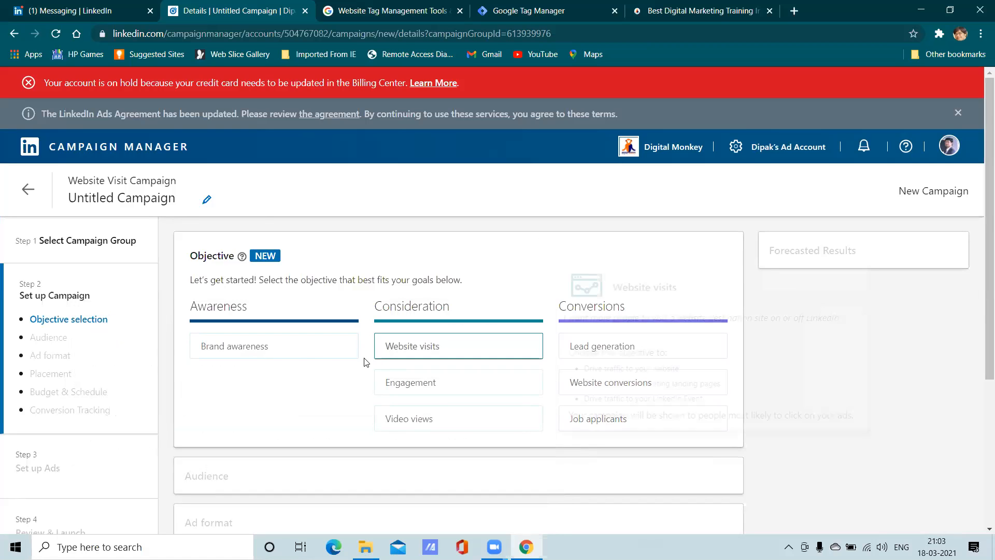
scroll(853, 340, down, 4)
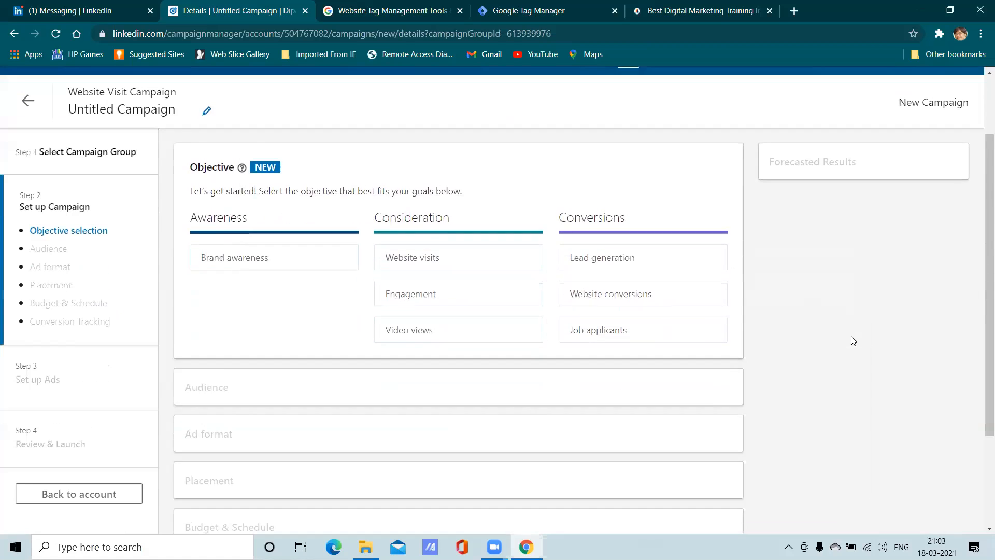
click(205, 475)
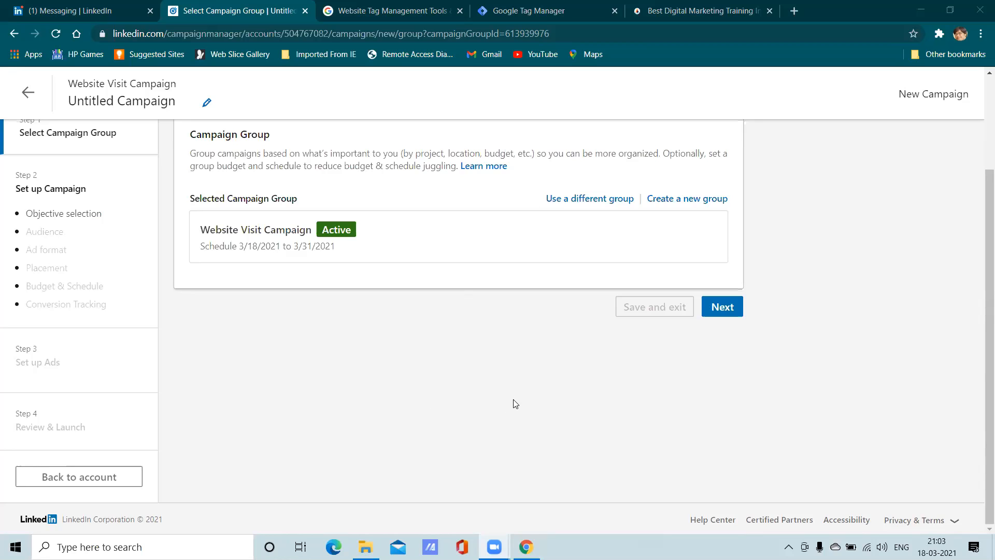
scroll(494, 407, up, 3)
scroll(493, 407, down, 3)
scroll(493, 407, up, 3)
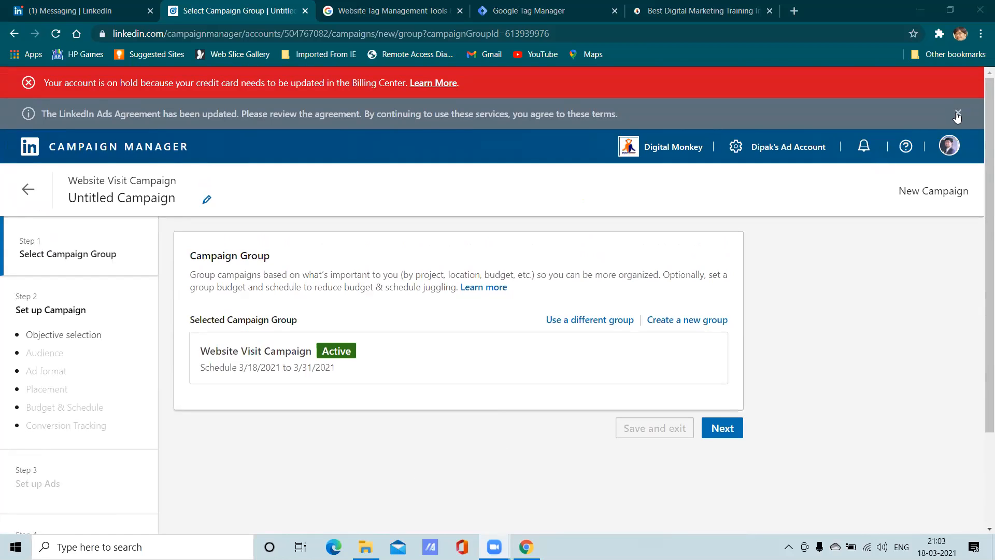
click(28, 189)
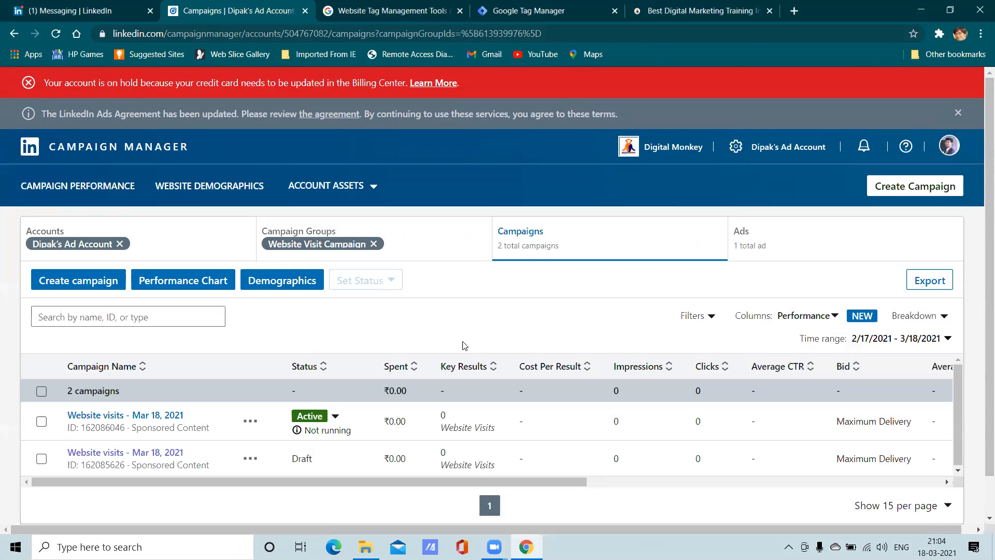
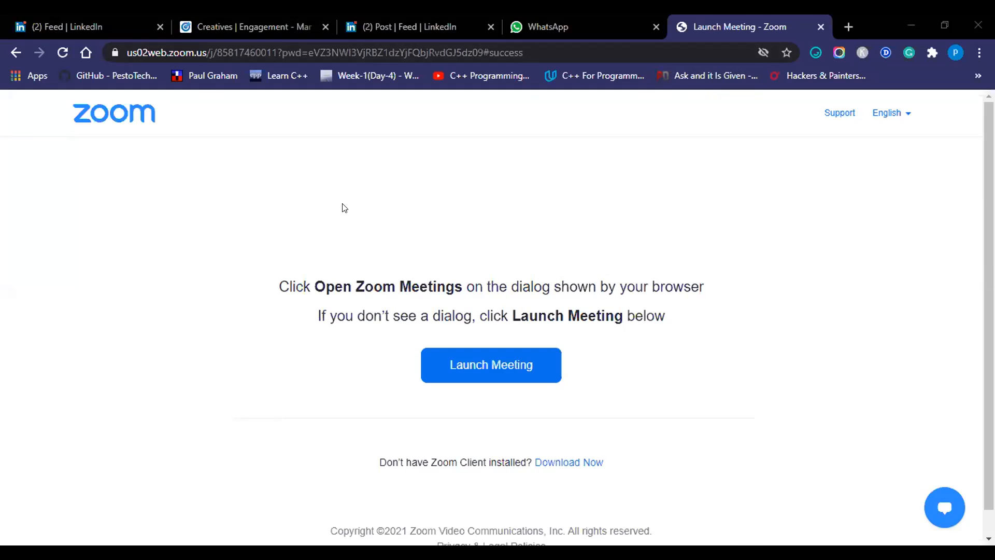
- Open the promoted Success Anchors post from the Engagement campaign and examine its text and Leadership Coach Program video
scroll(682, 400, down, 2)
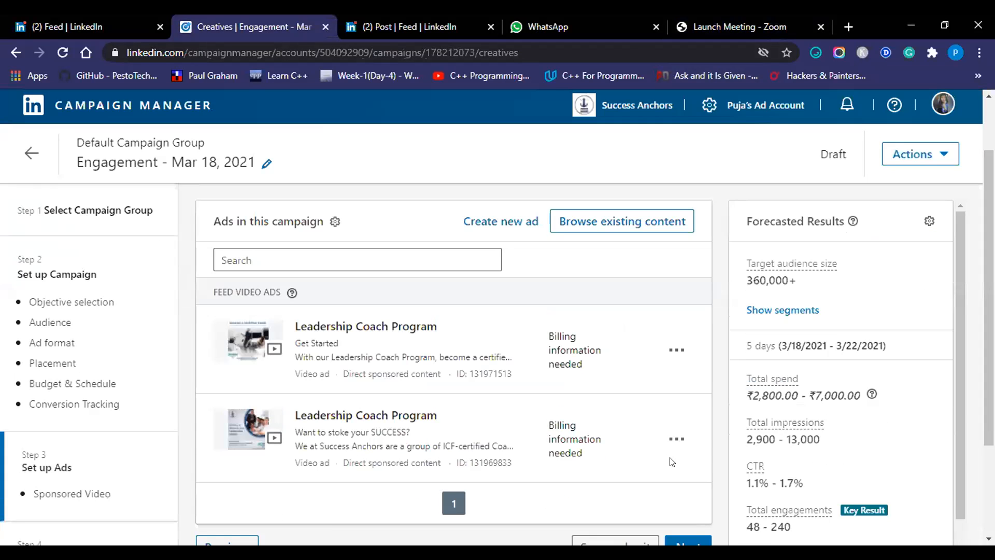
click(362, 37)
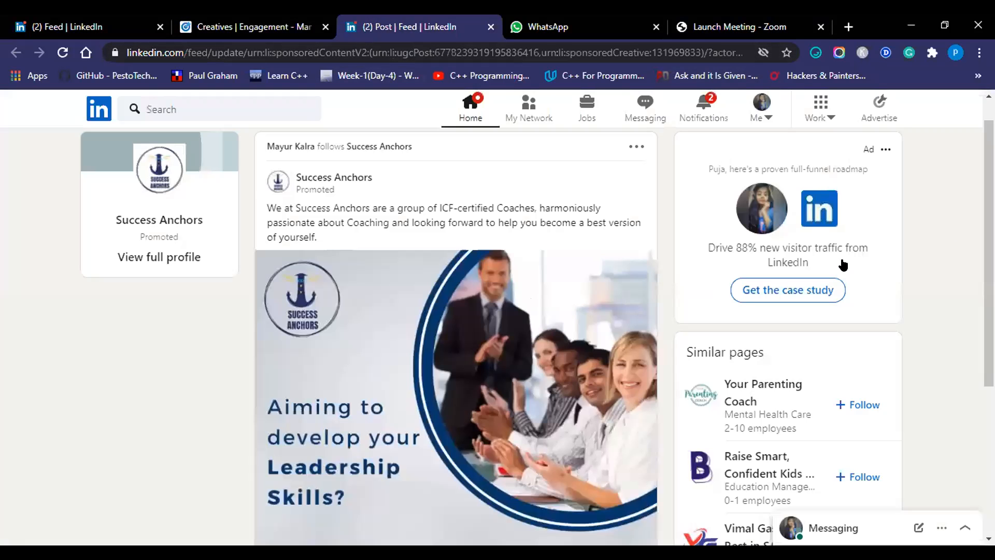
scroll(472, 375, down, 1)
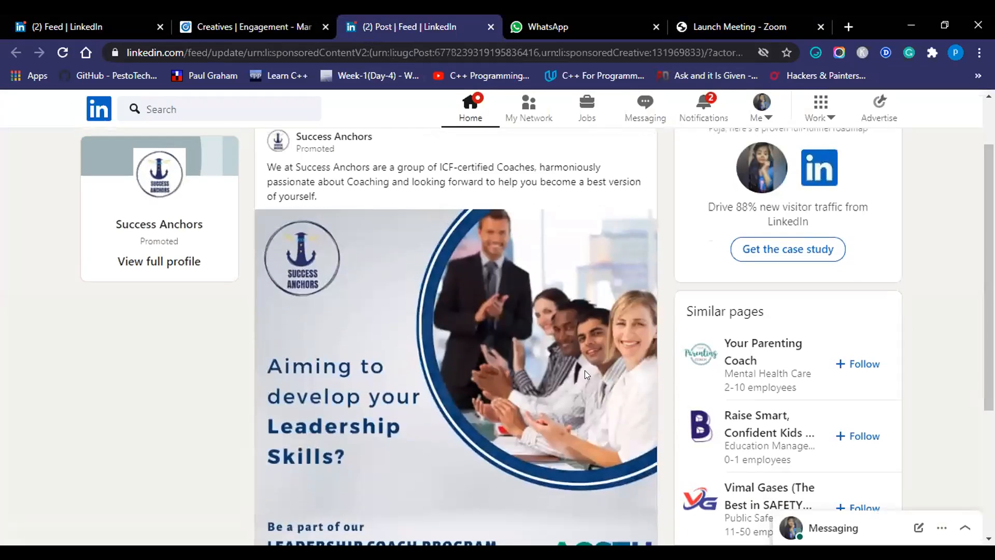
scroll(456, 470, down, 1)
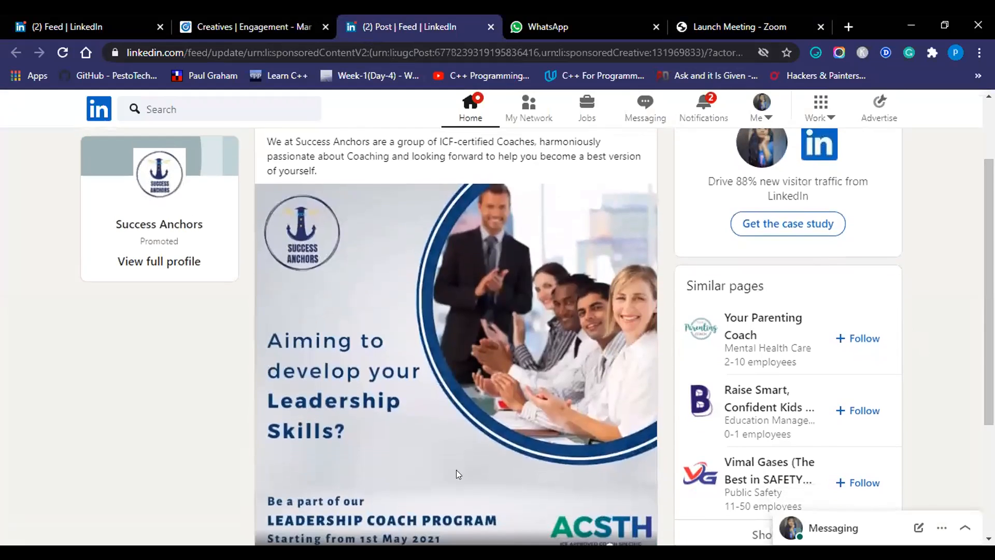
scroll(964, 347, down, 1)
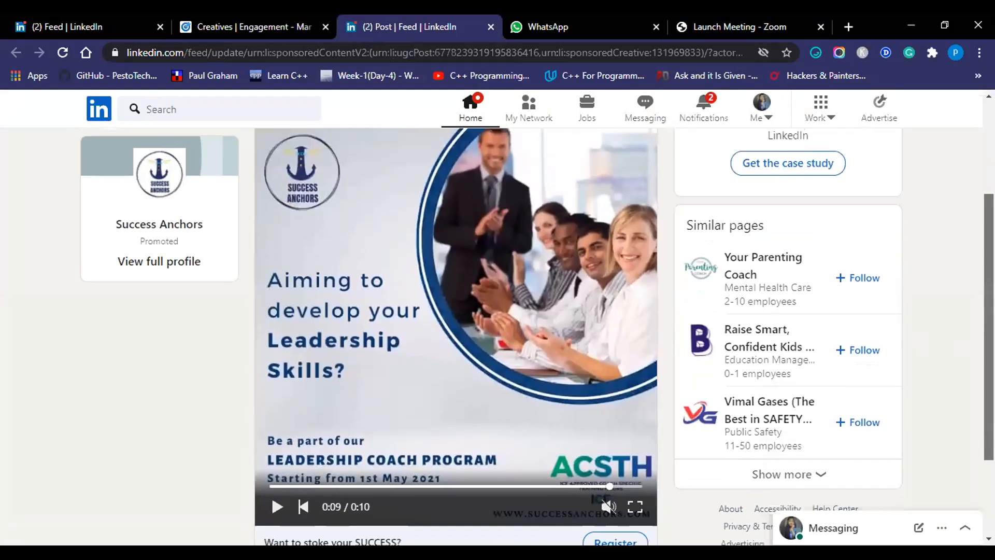
scroll(456, 337, up, 1)
click(277, 523)
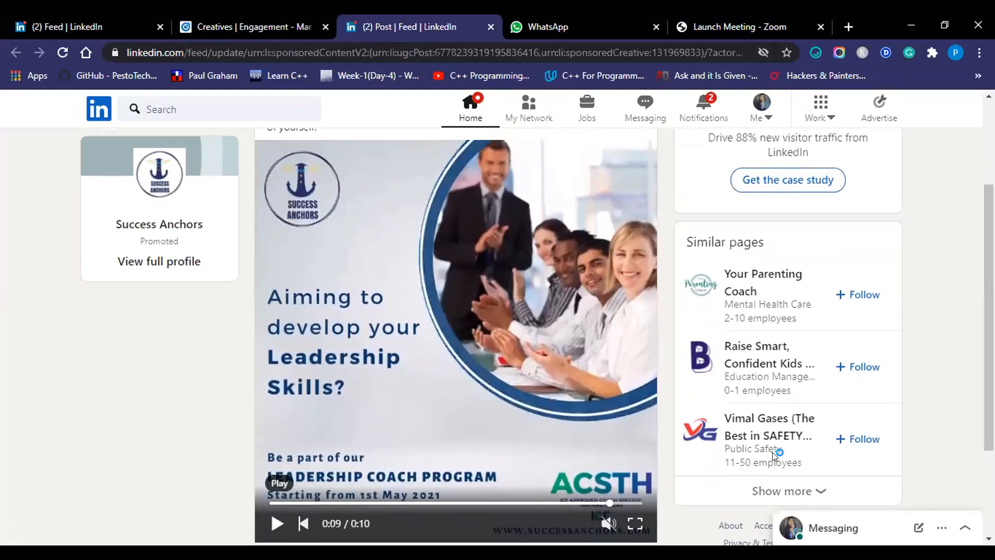
scroll(624, 337, up, 1)
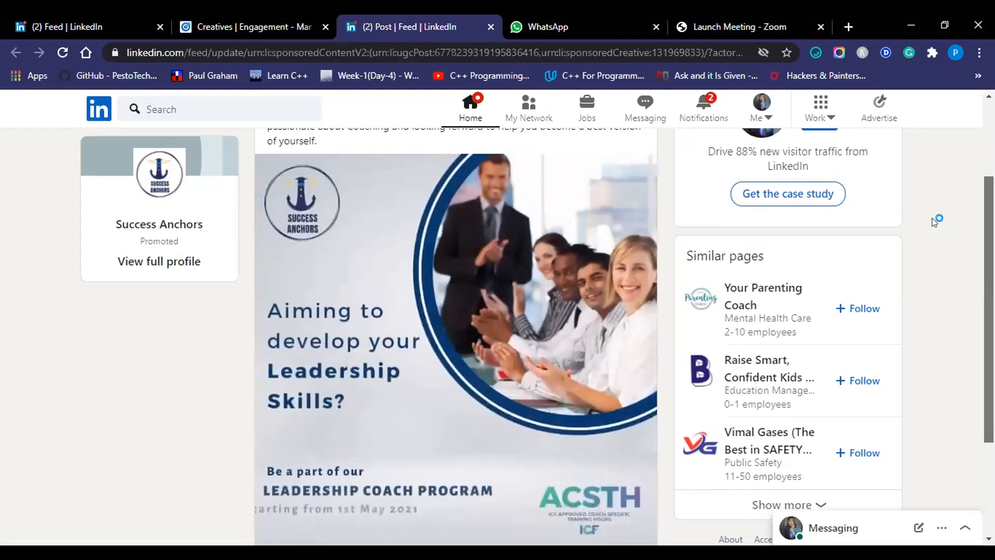
scroll(249, 174, up, 2)
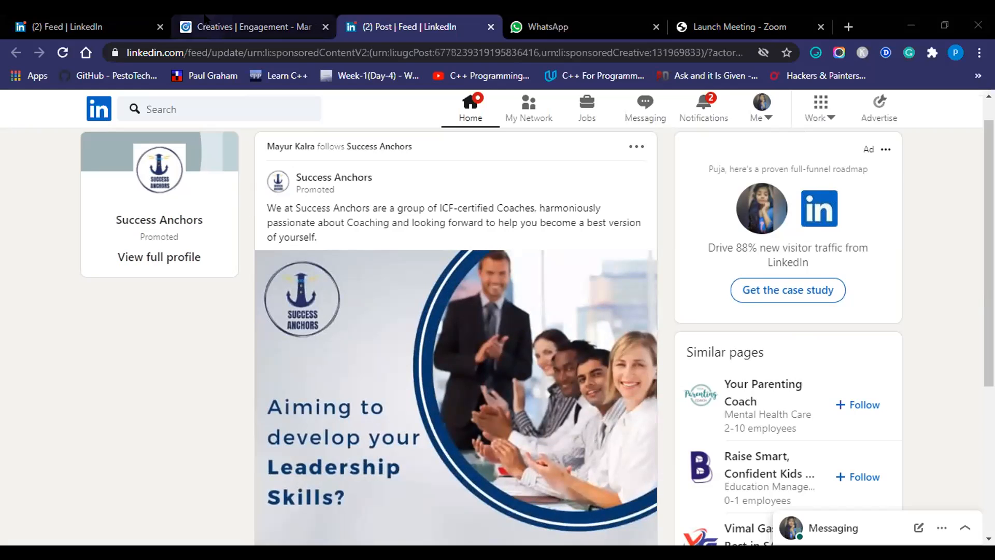
- Check the Engagement campaign's ad list against the promoted post, viewing the post down to its headline and Register call to action
click(244, 26)
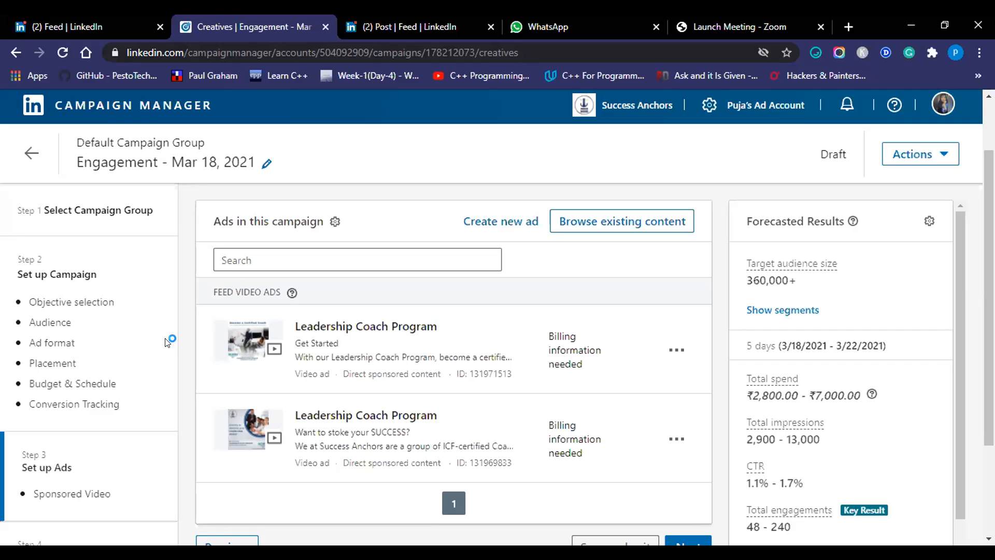
click(354, 42)
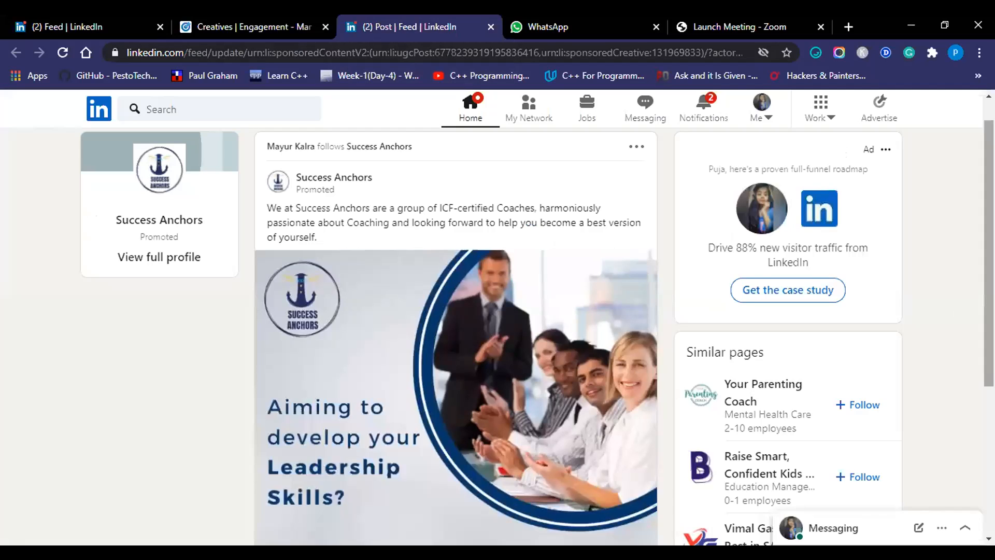
drag(988, 314, 989, 320)
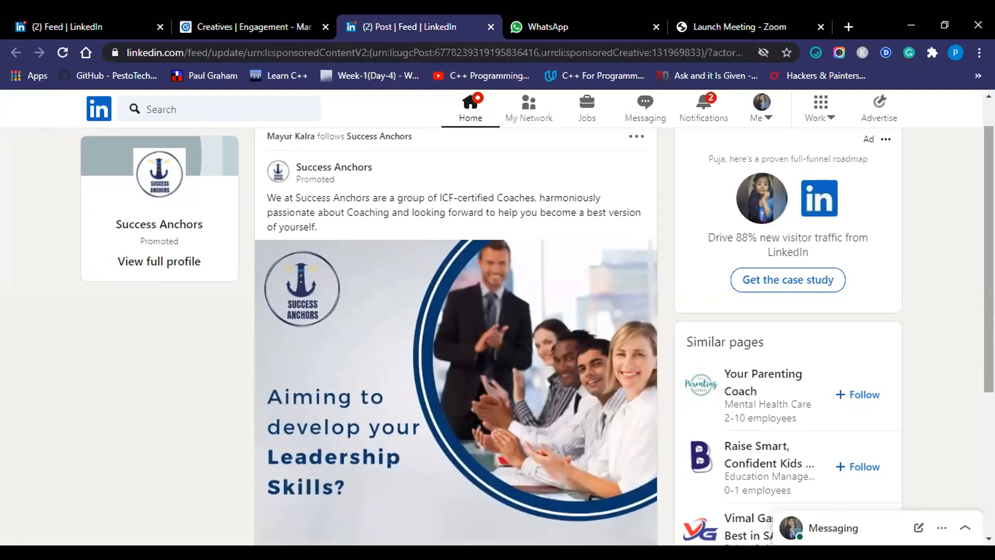
scroll(456, 337, down, 4)
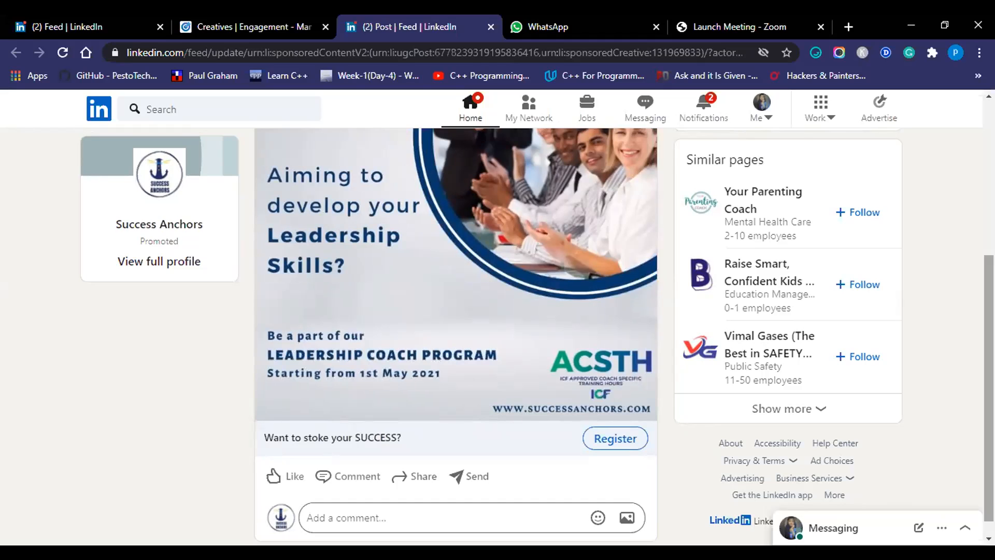
- Return to the Engagement campaign's ads, show the options of the first video ad and open the objective selection settings
click(217, 22)
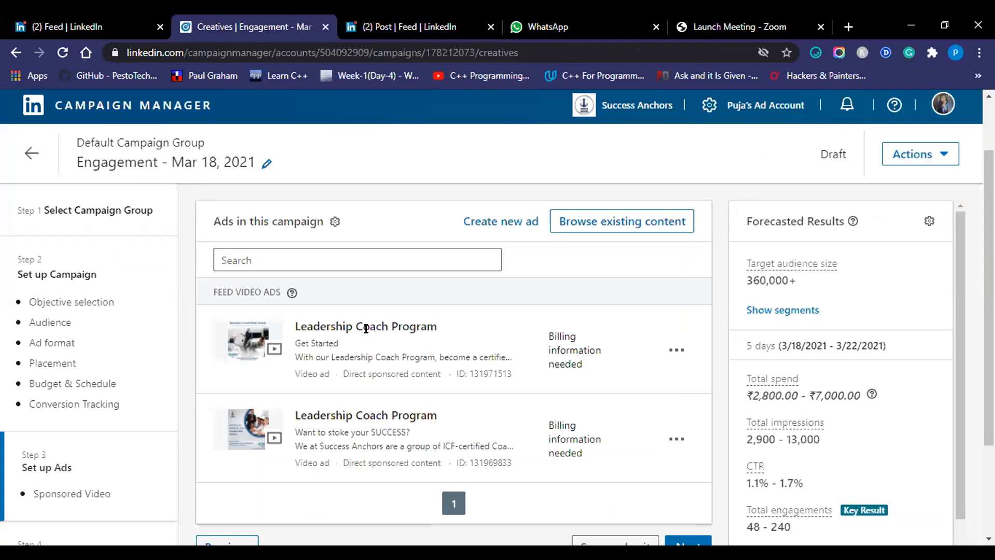
click(675, 350)
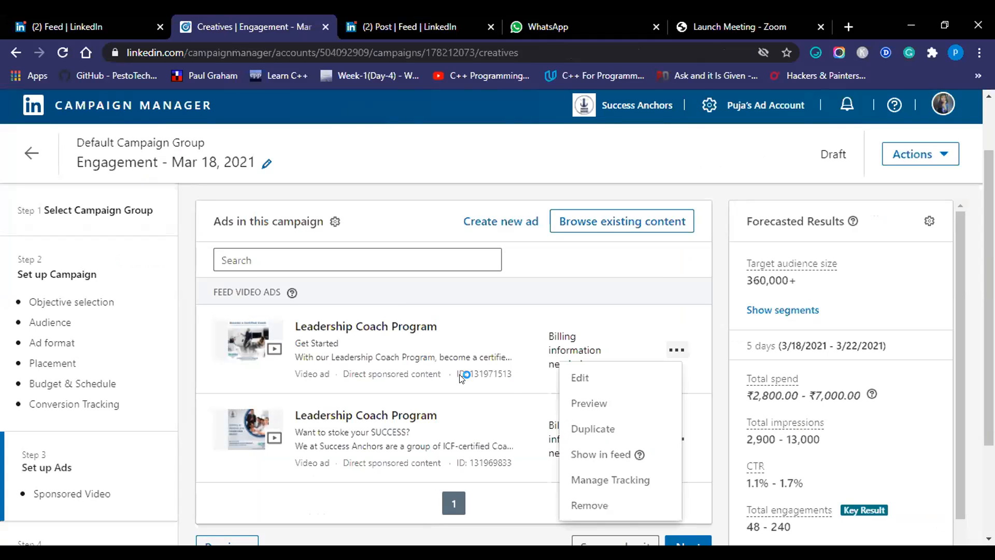
click(78, 302)
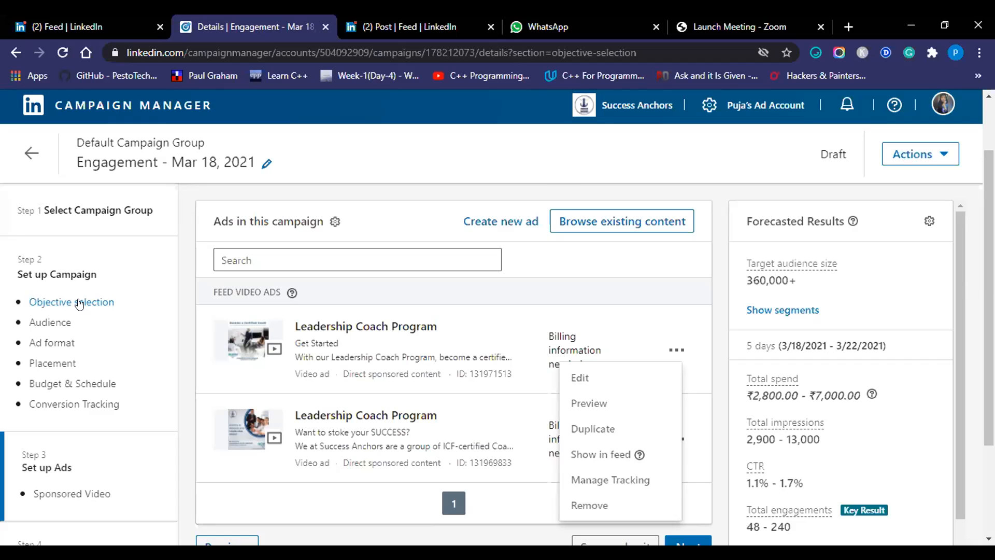
click(79, 303)
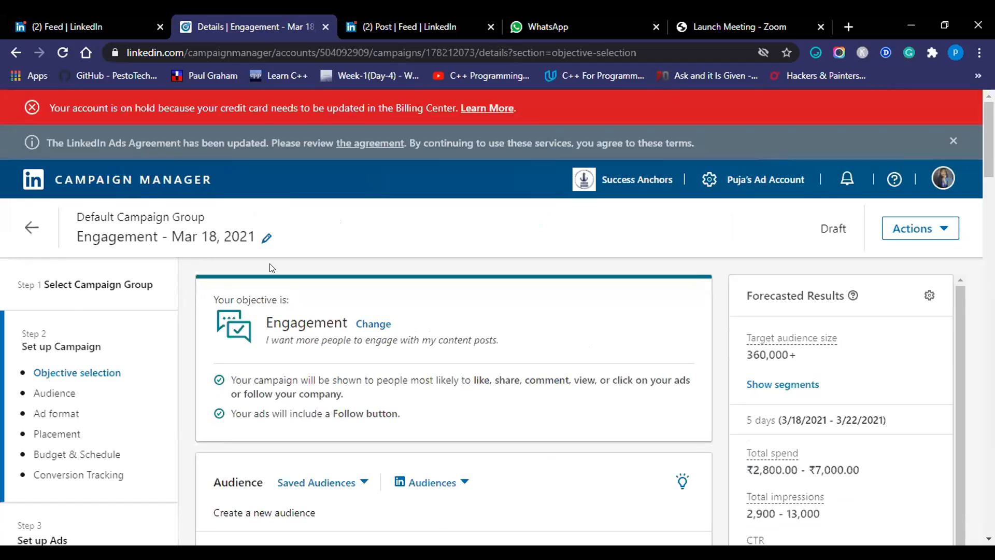
- Review the Engagement objective, the target location and profile language, and show the forecast's audience segments by function
scroll(491, 316, down, 1)
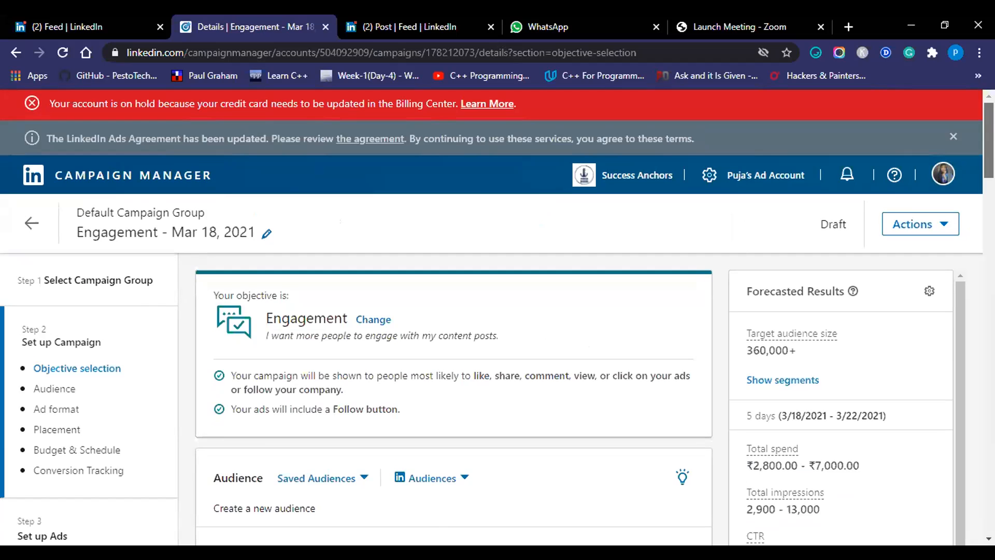
scroll(491, 316, down, 4)
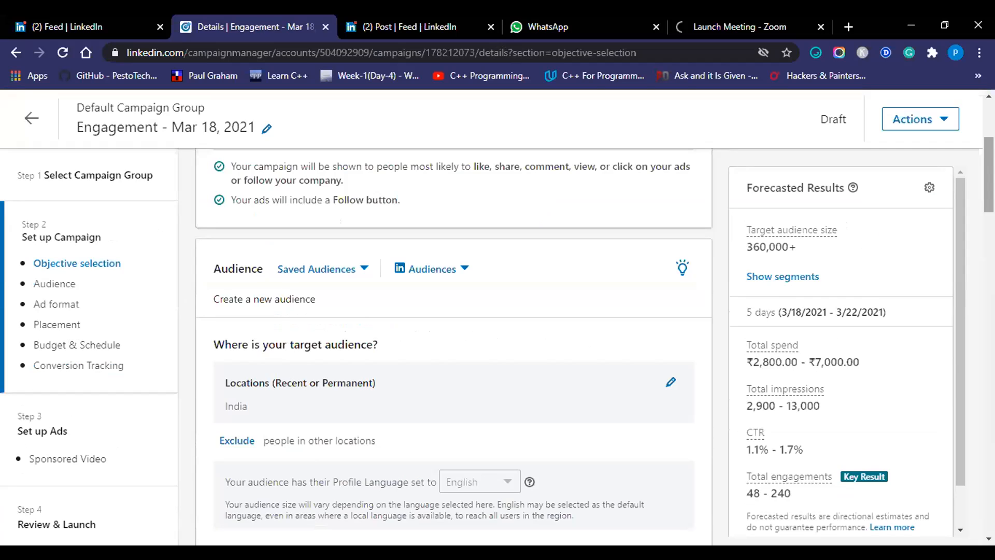
drag(989, 175, 988, 188)
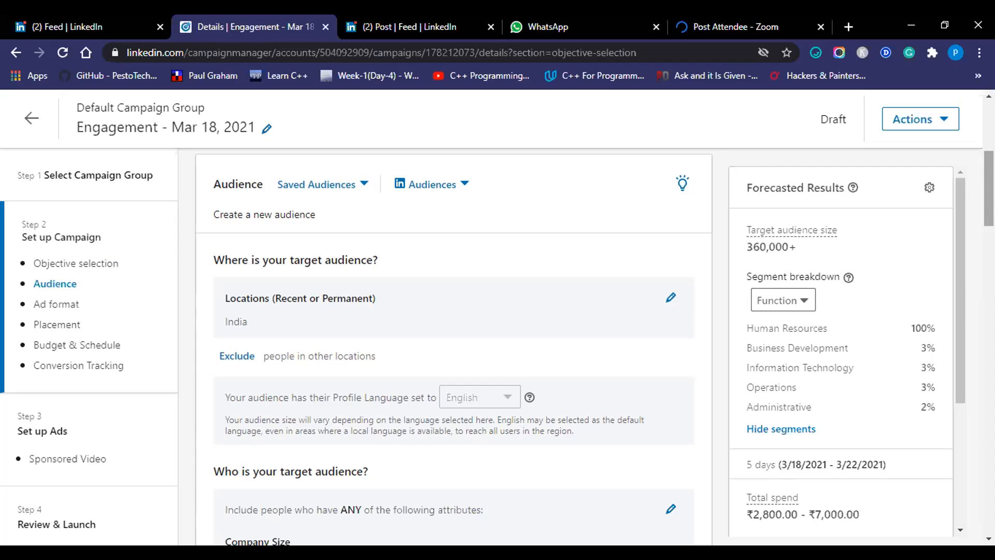
scroll(454, 347, down, 1)
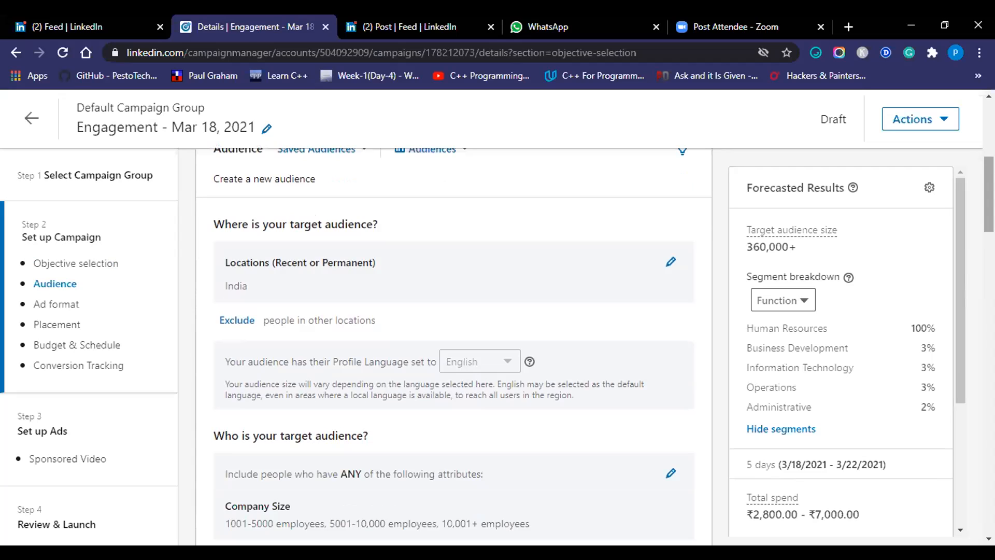
scroll(453, 347, down, 1)
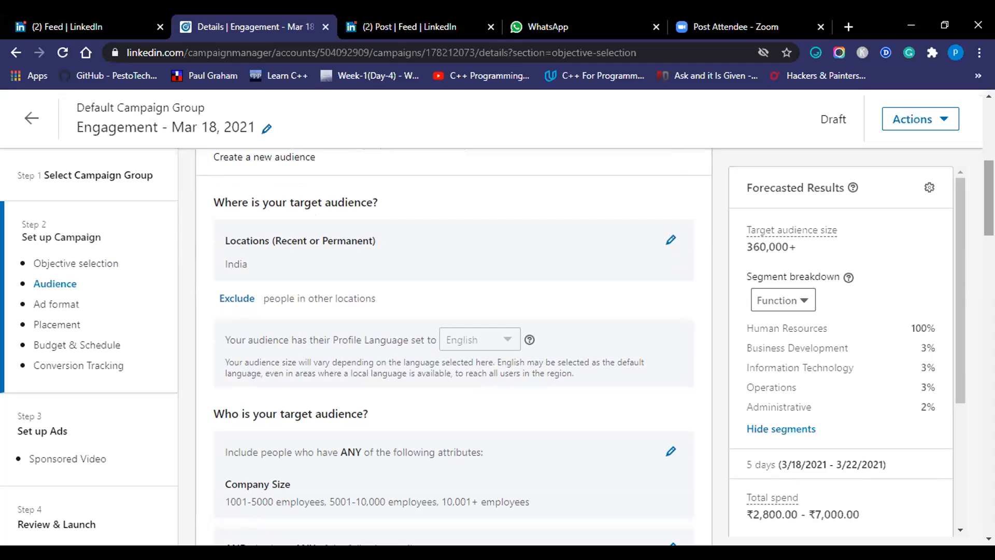
- Examine the target audience attributes of the Engagement campaign, covering company size, job titles and job functions
drag(989, 198, 989, 239)
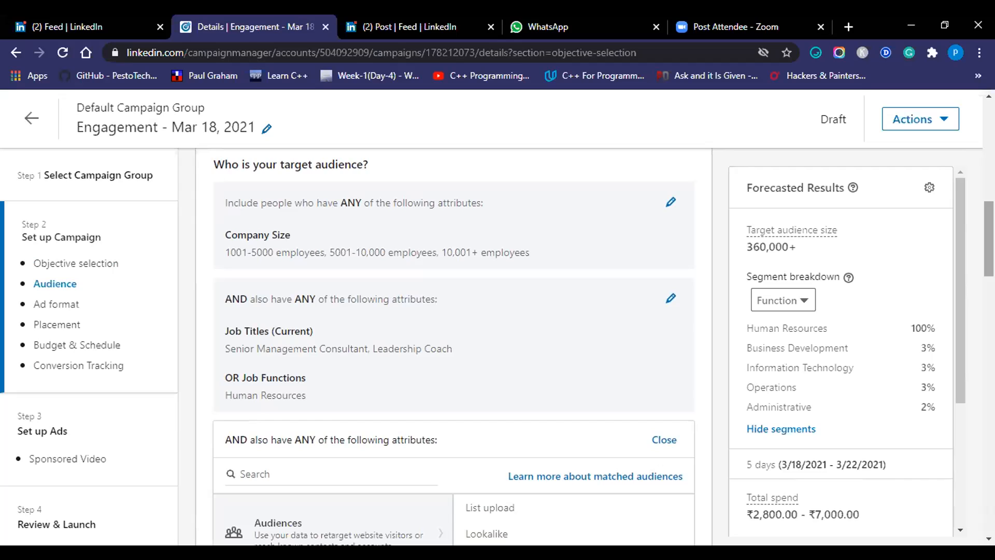
scroll(454, 348, down, 3)
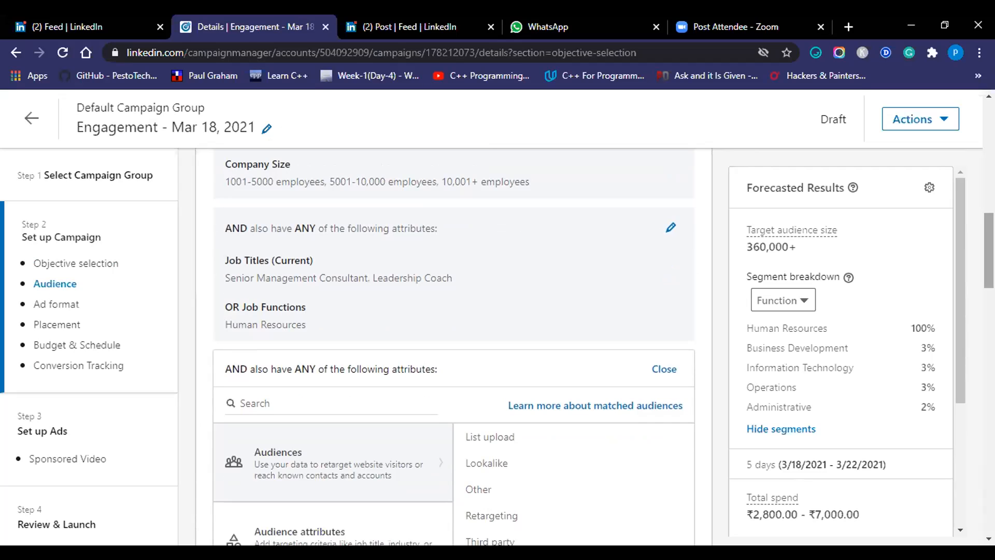
scroll(454, 347, up, 1)
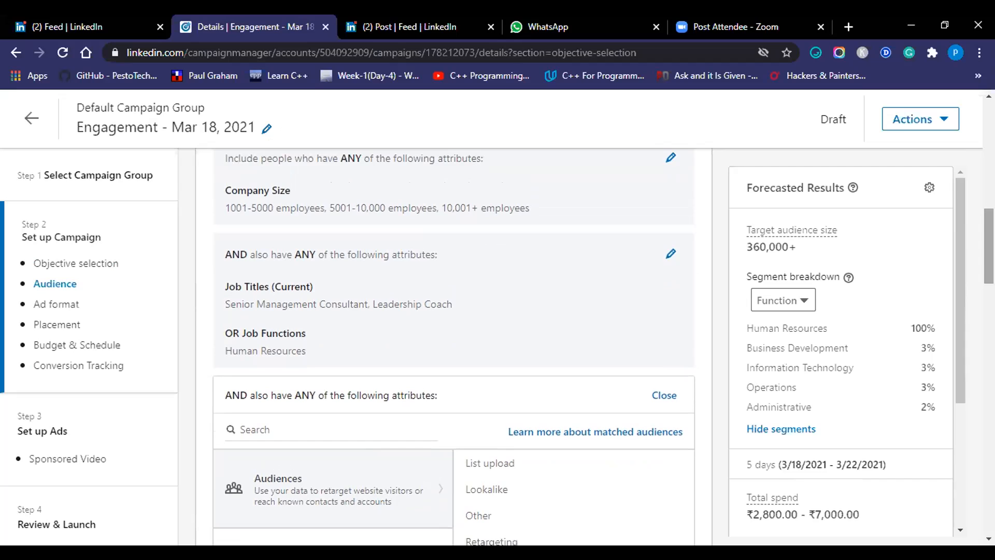
scroll(454, 347, up, 1)
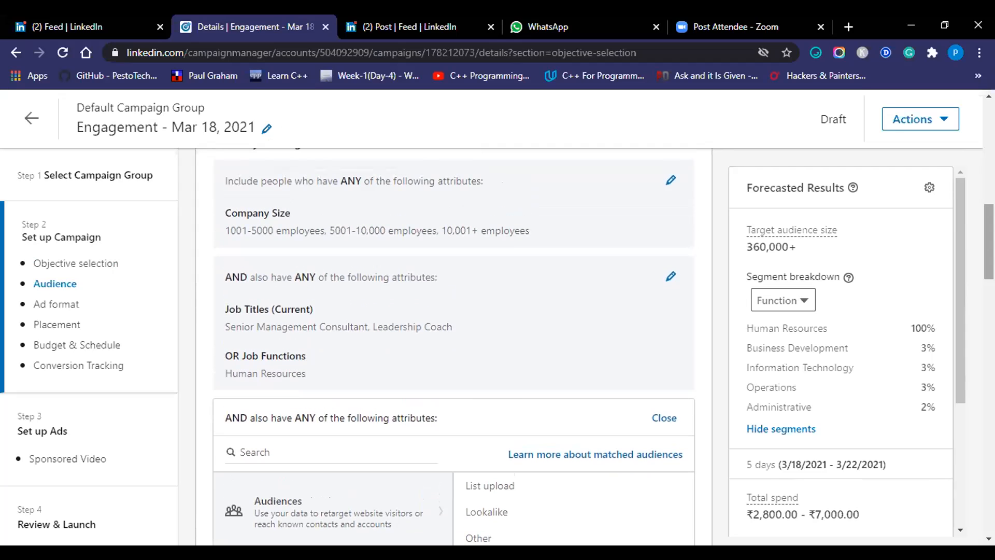
scroll(453, 347, up, 1)
scroll(454, 347, up, 3)
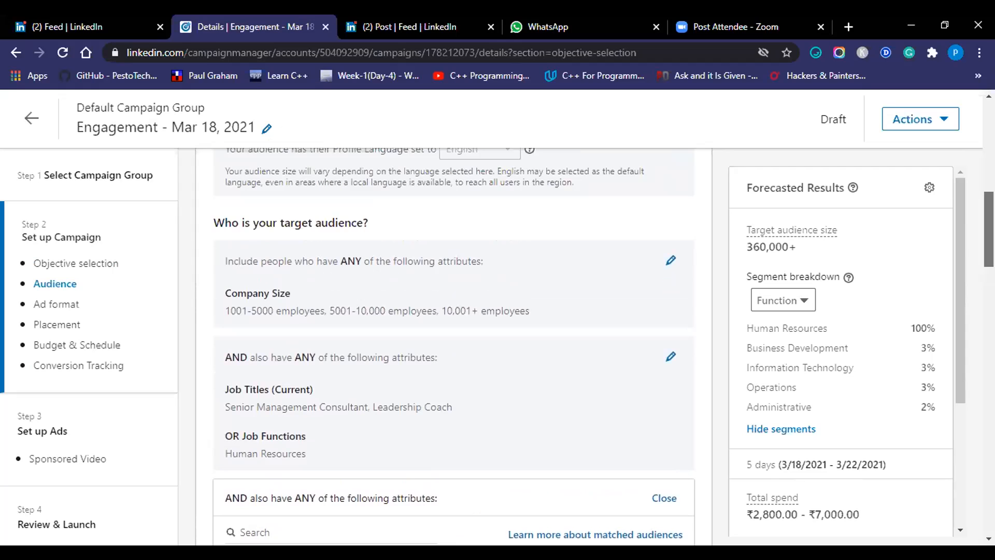
scroll(453, 348, up, 2)
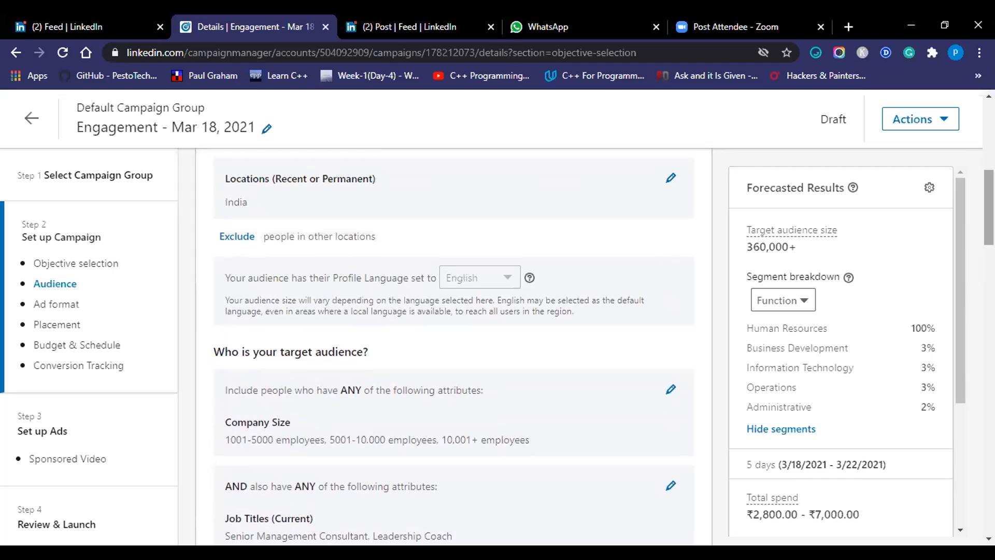
scroll(453, 347, down, 3)
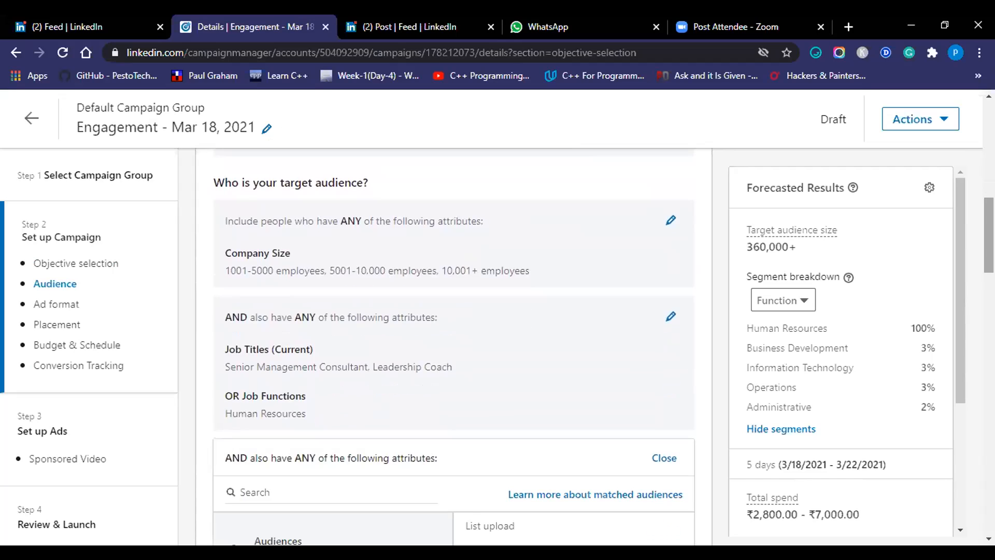
- Remove the entire company size attribute block from the Engagement campaign's target audience
scroll(453, 347, down, 1)
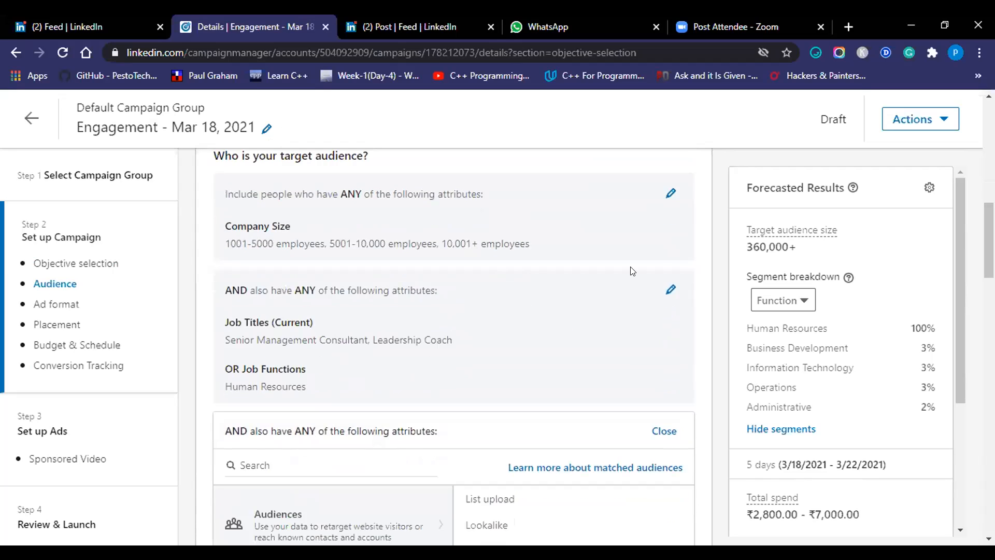
click(670, 291)
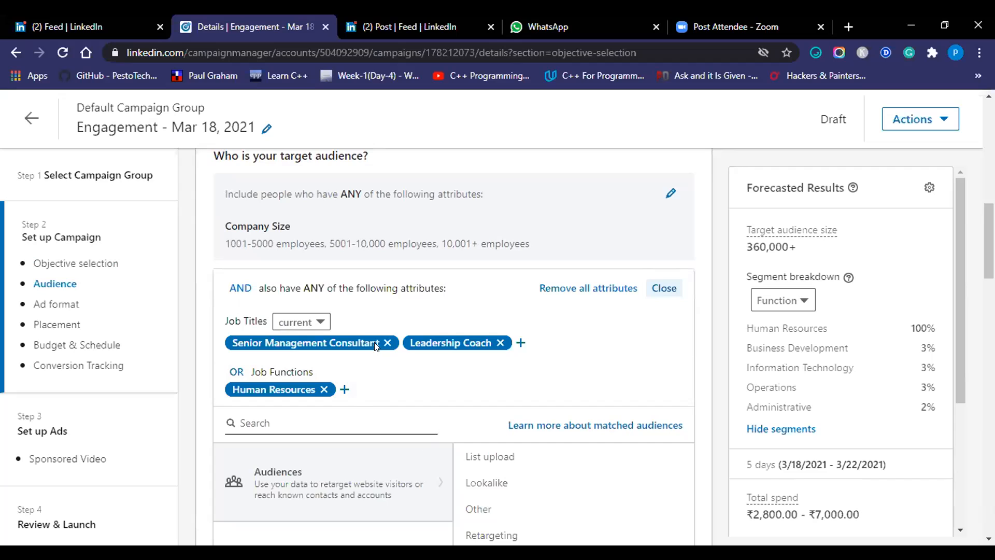
click(671, 194)
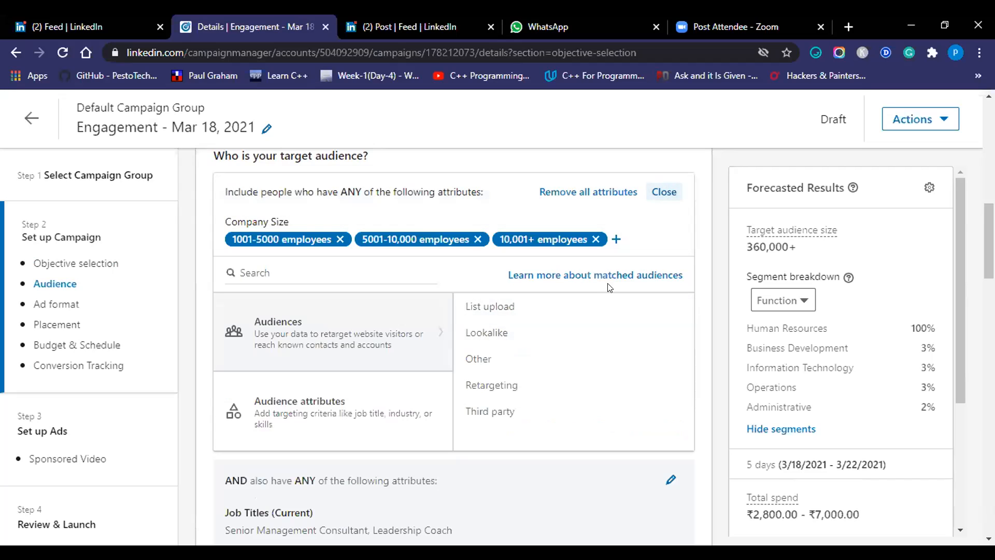
click(595, 195)
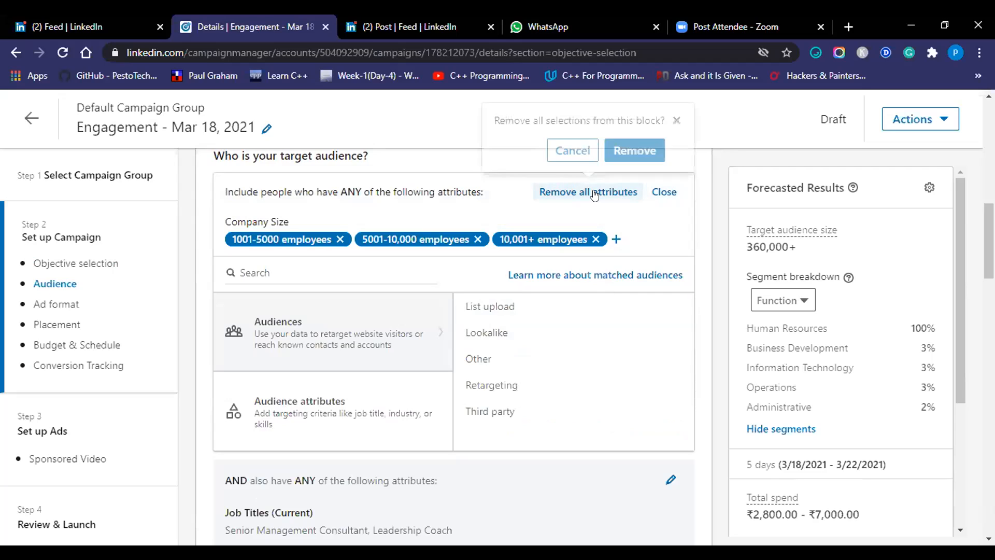
click(633, 150)
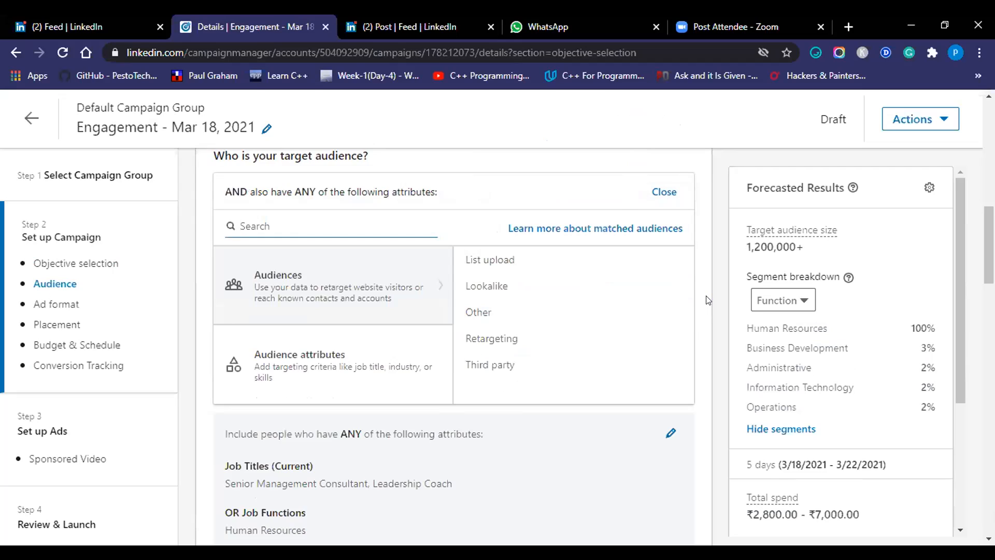
- Review the remaining audience attributes, the audience expansion setting and the ad format of the Engagement campaign
drag(989, 245, 989, 267)
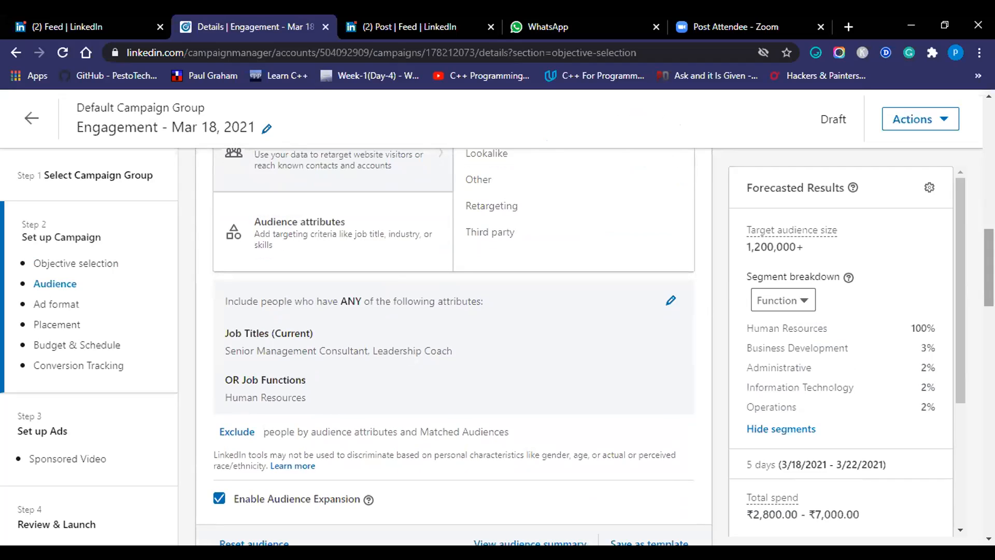
scroll(454, 342, down, 3)
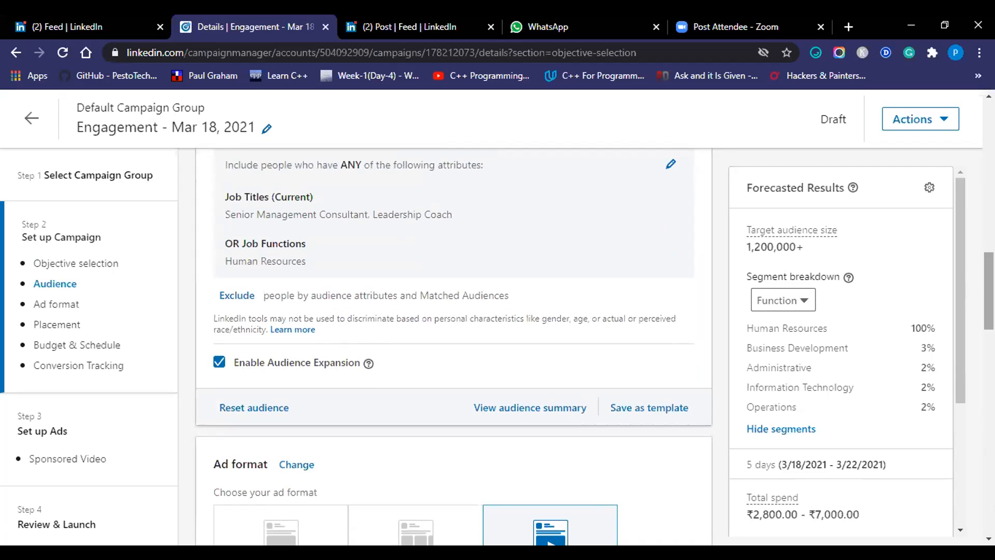
scroll(454, 342, down, 2)
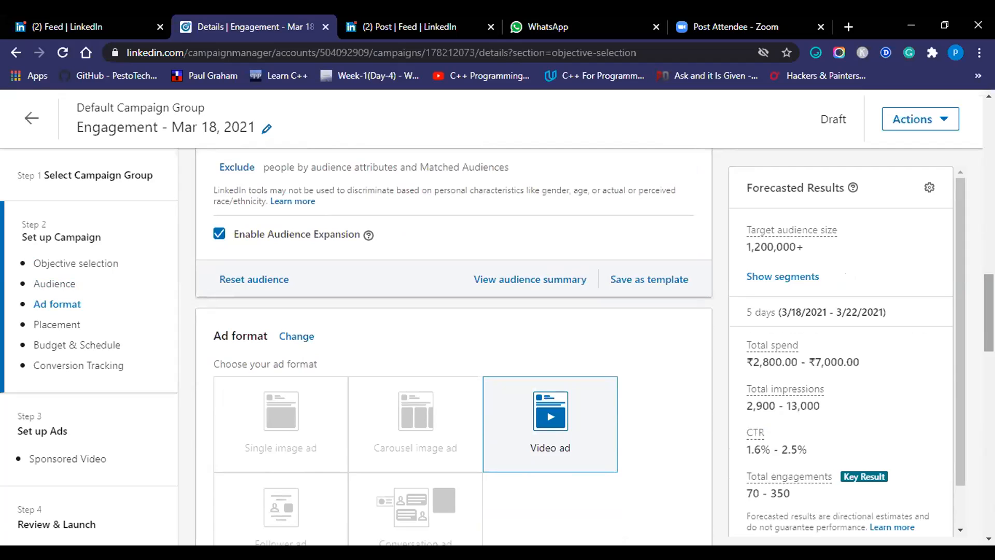
drag(989, 313, 989, 163)
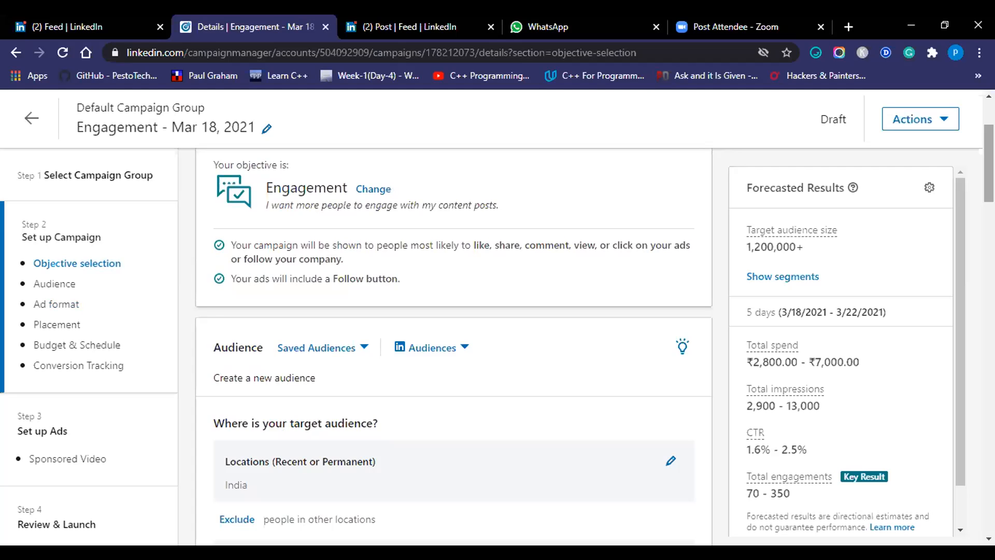
- Go over the target audience section again and examine the campaign's daily budget, schedule and bidding
scroll(454, 346, down, 2)
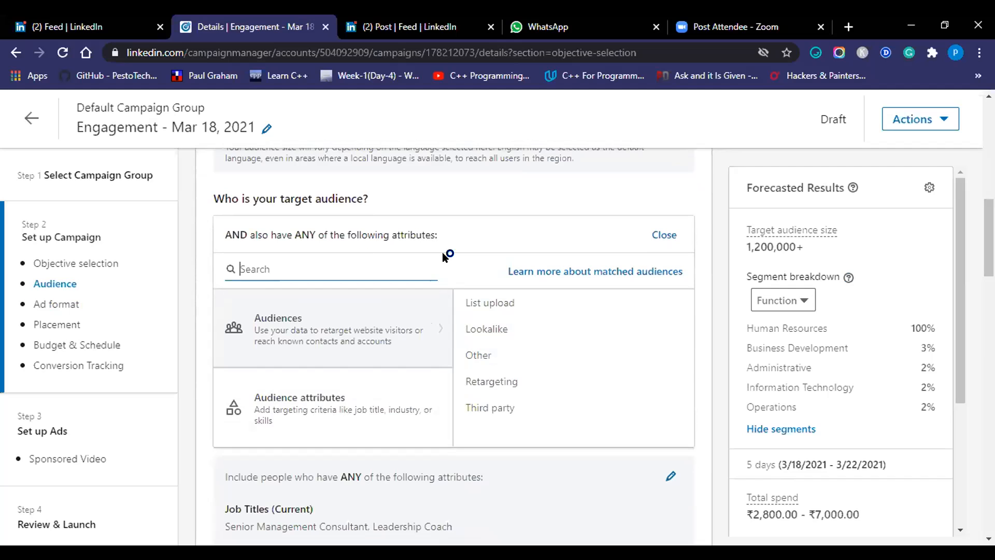
scroll(454, 348, up, 2)
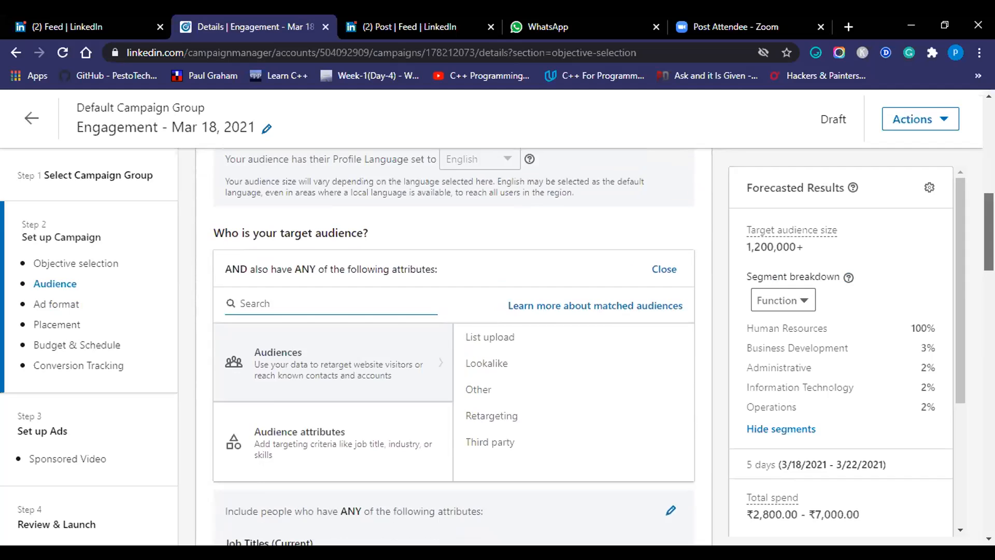
scroll(453, 347, up, 4)
scroll(454, 347, down, 4)
scroll(453, 347, down, 6)
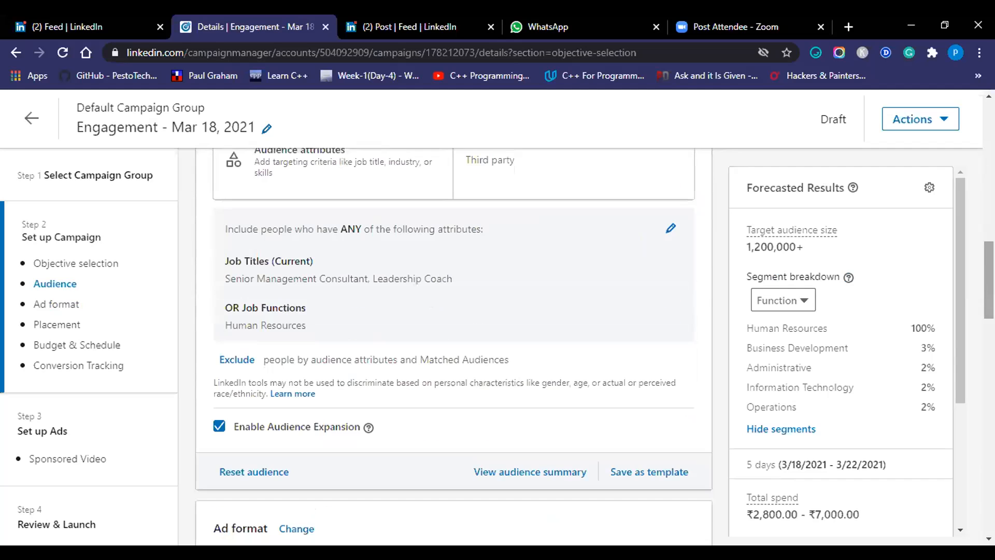
scroll(454, 347, down, 5)
scroll(454, 348, down, 10)
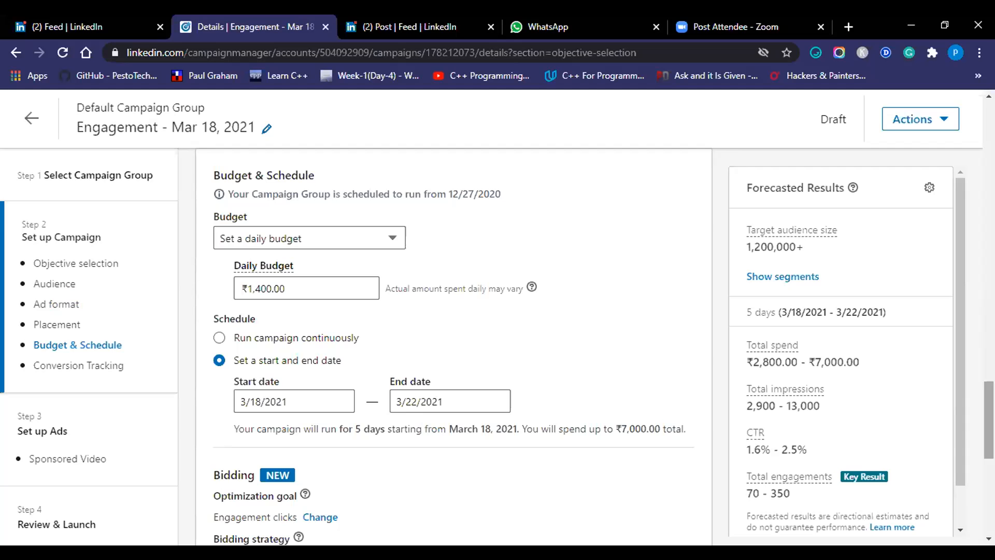
scroll(454, 347, up, 15)
scroll(453, 346, up, 8)
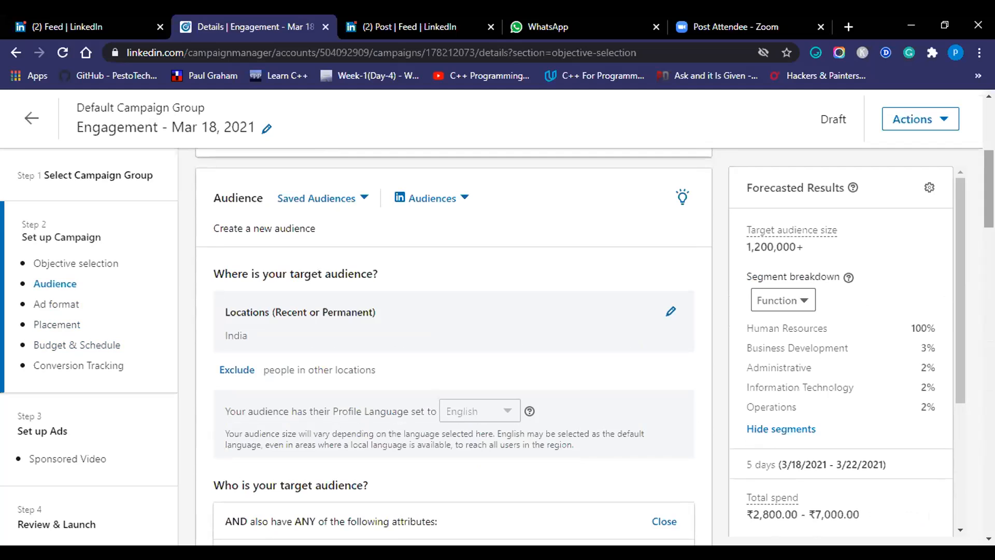
- Read the Change Objective warning for the Engagement objective and dismiss it without confirming
drag(989, 188, 989, 155)
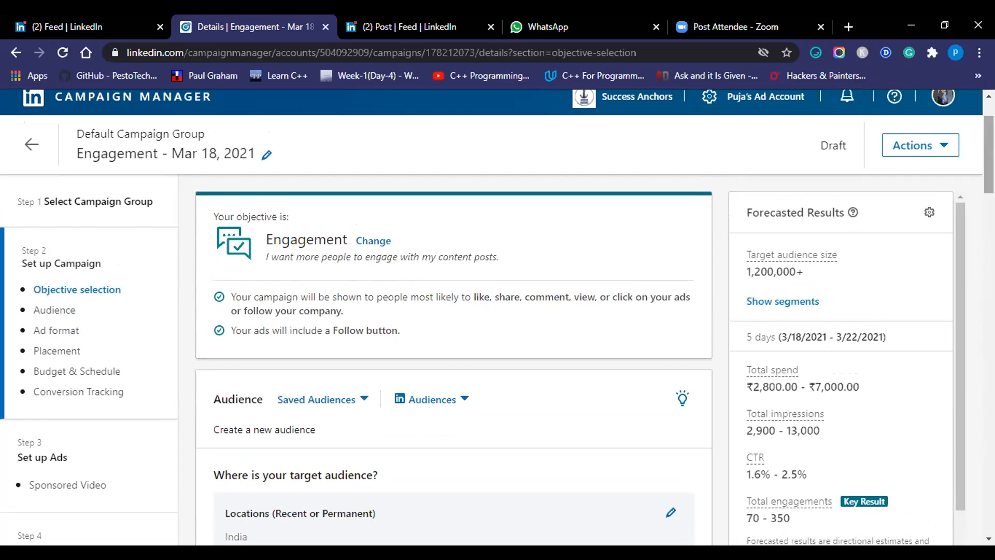
scroll(498, 317, down, 1)
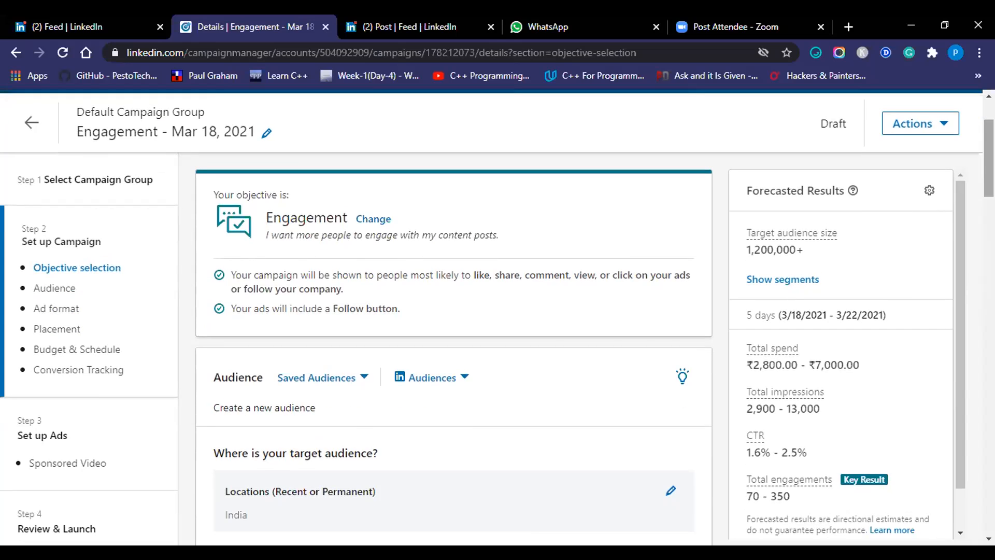
click(368, 220)
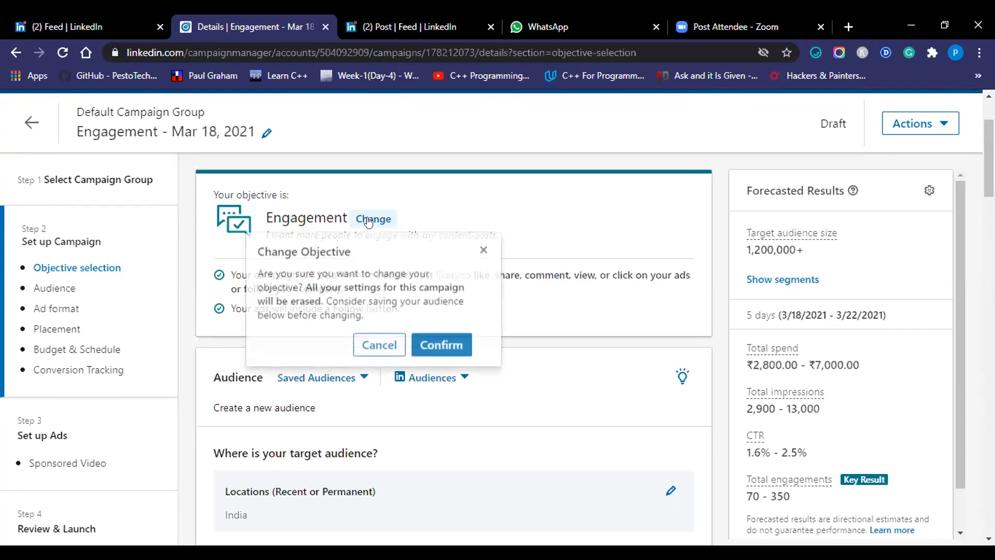
click(422, 186)
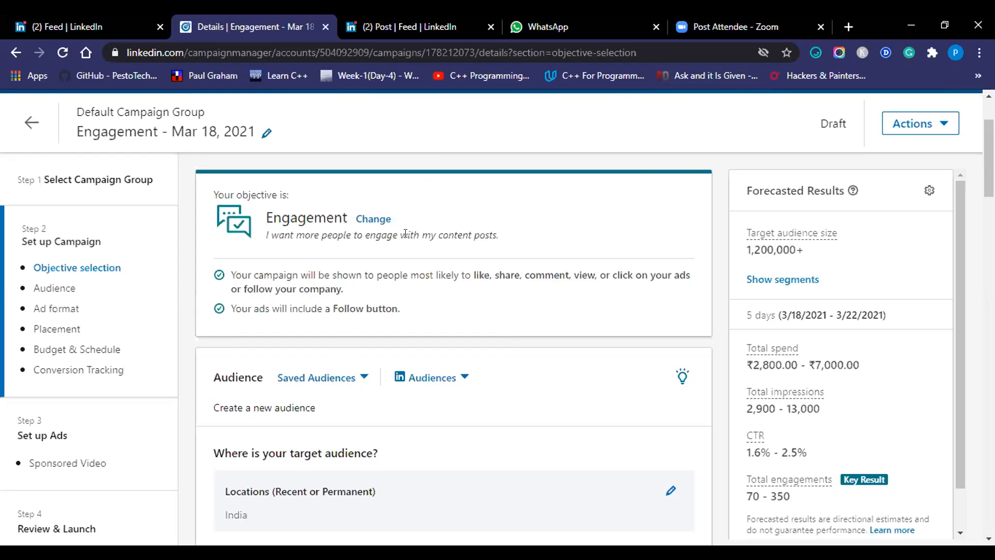
click(368, 215)
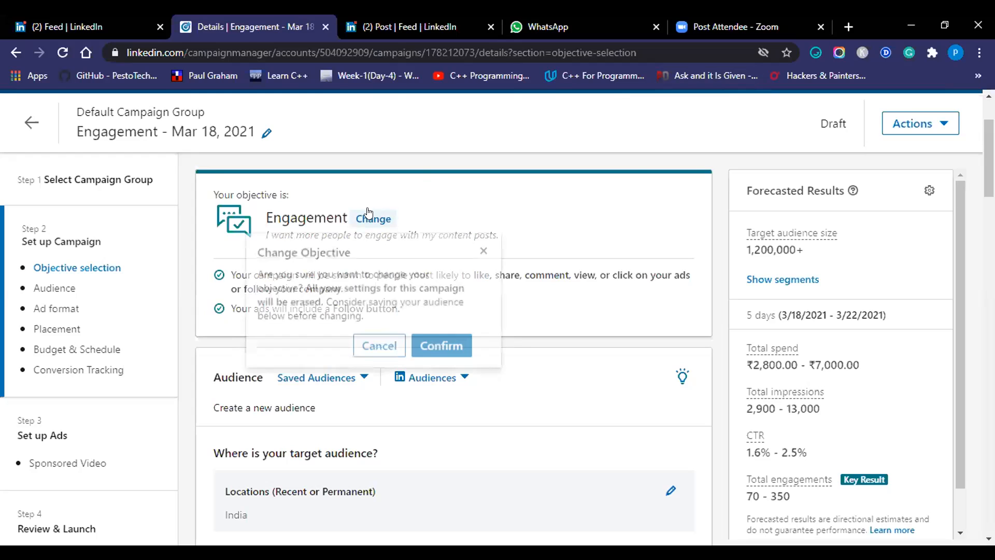
click(445, 208)
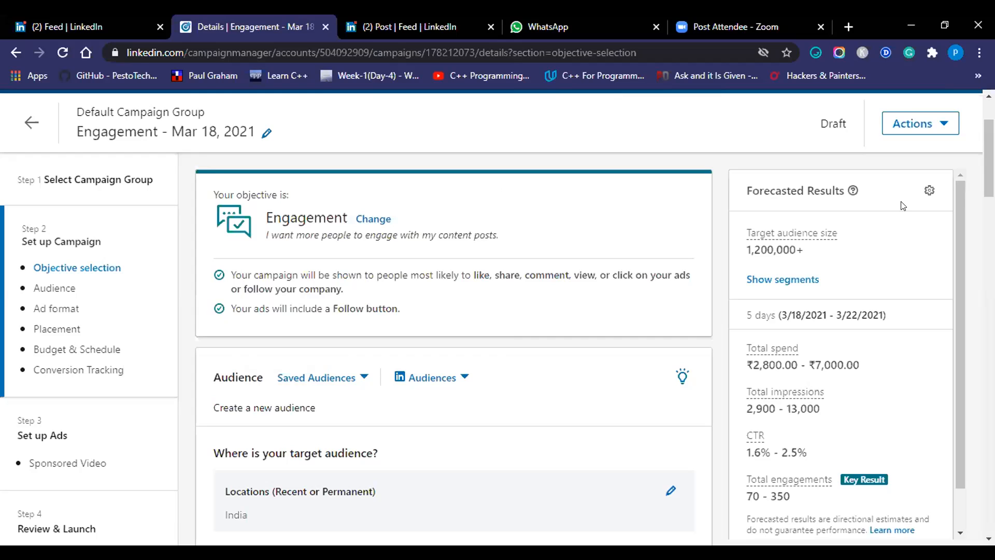
- Review the Engagement campaign's audience, placement and schedule settings, and show its daily budget for editing
scroll(453, 311, down, 1)
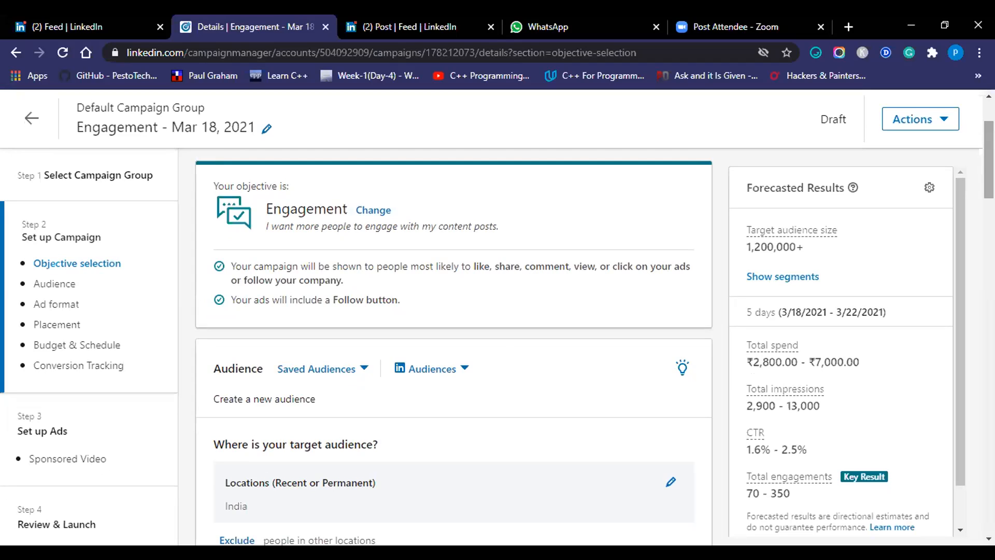
scroll(974, 349, down, 9)
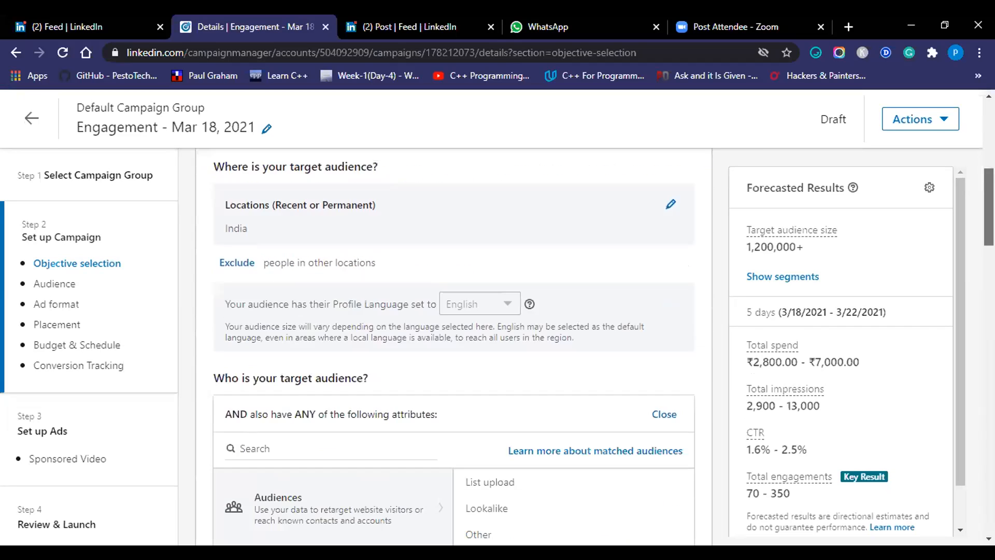
scroll(974, 349, down, 10)
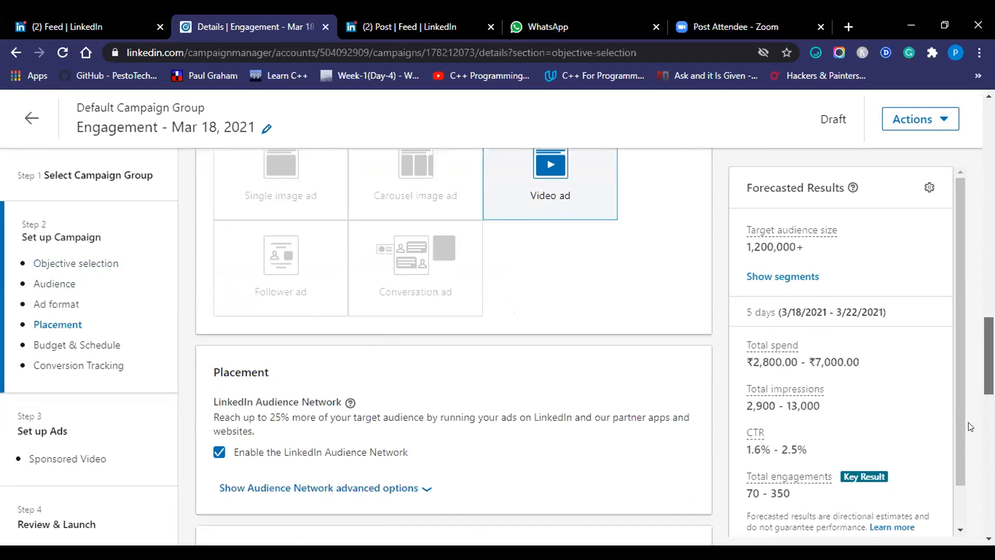
scroll(971, 437, down, 3)
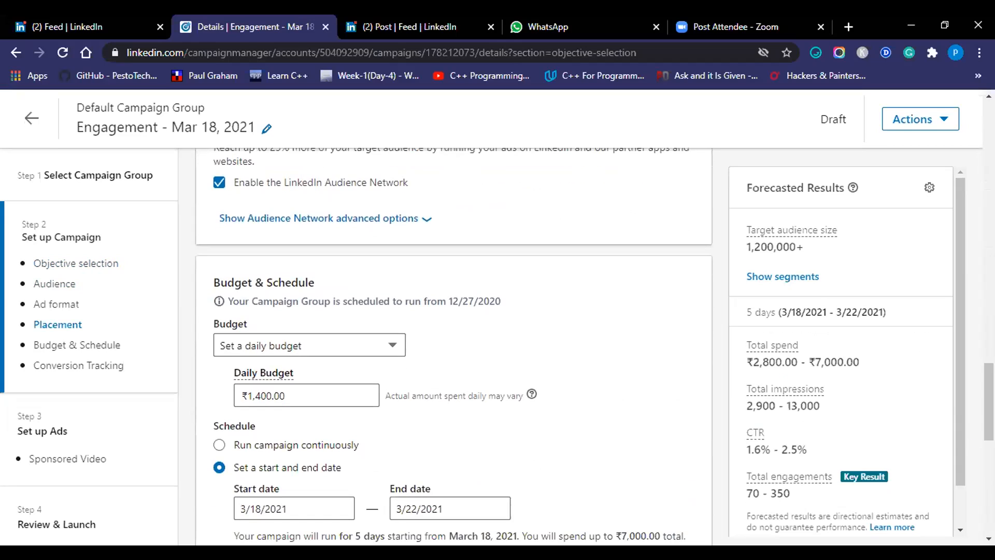
scroll(454, 346, down, 1)
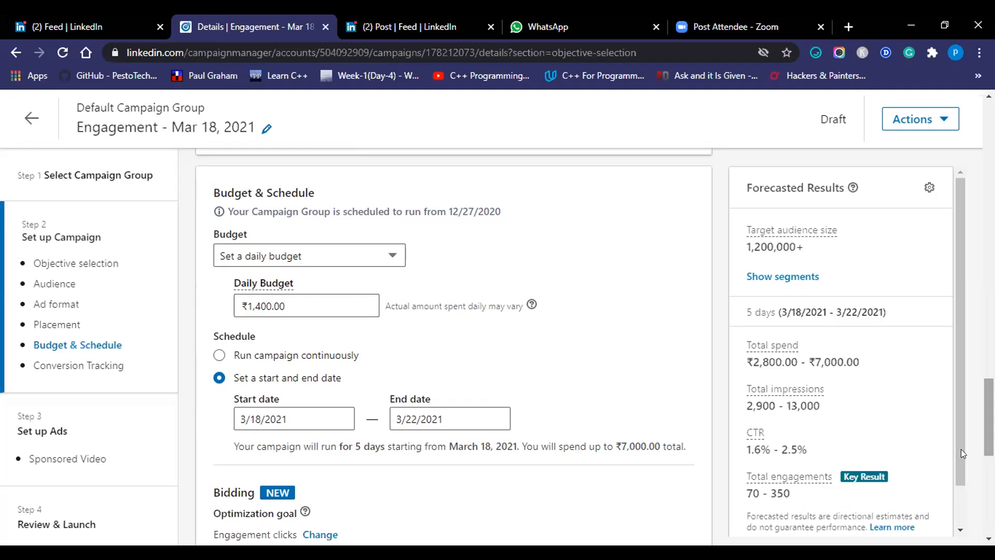
click(267, 311)
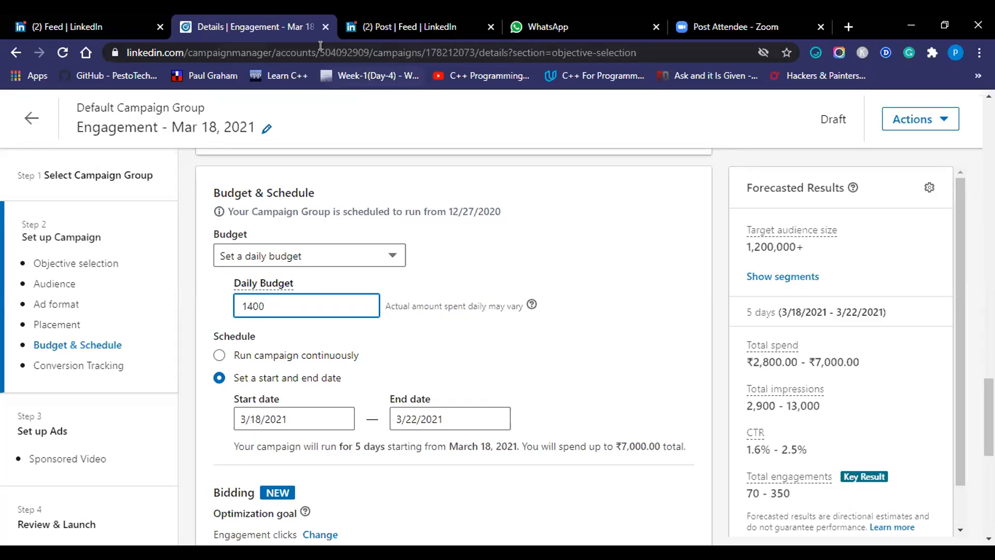
- From the promoted post, open successanchors.com in a new browser tab and close the Virtual Leadership Coach Program form
click(373, 27)
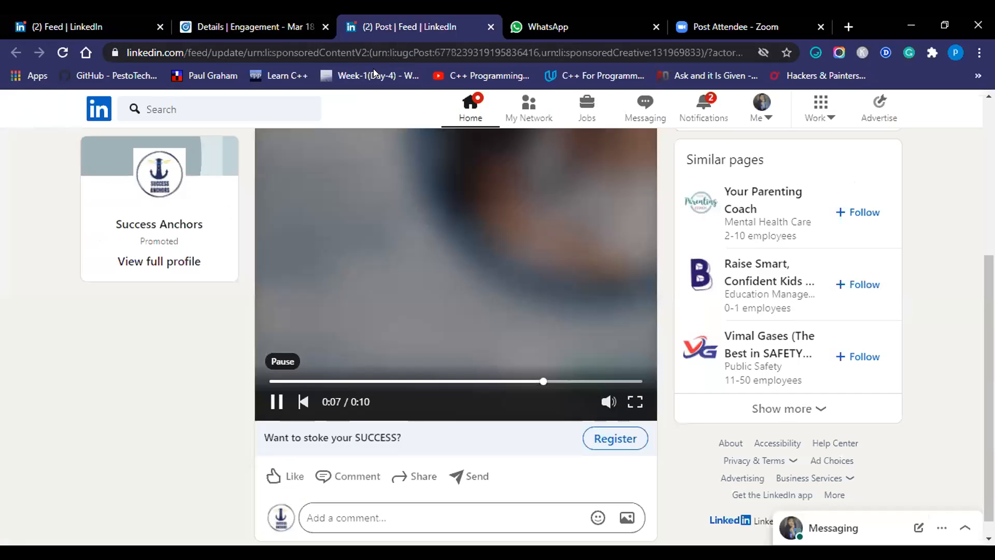
click(848, 26)
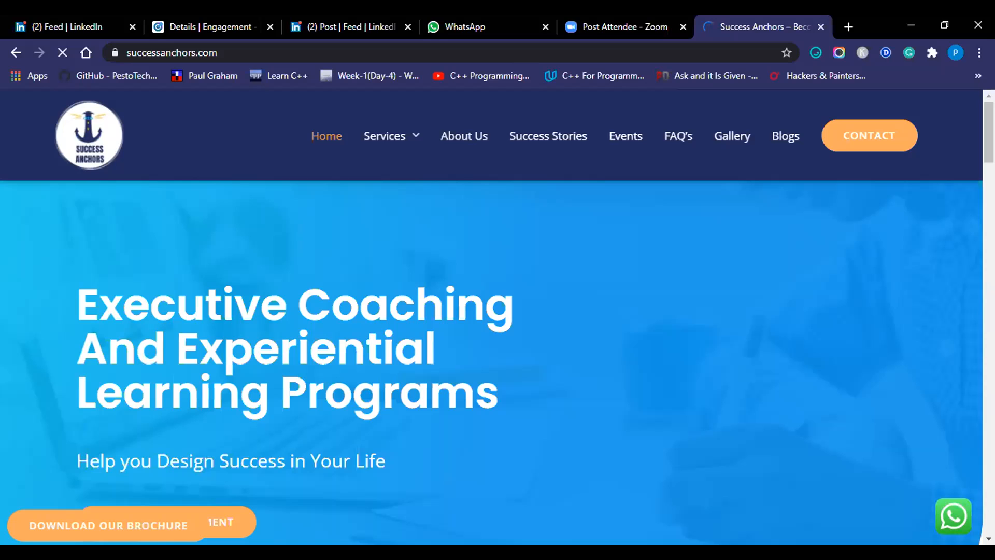
scroll(491, 363, down, 7)
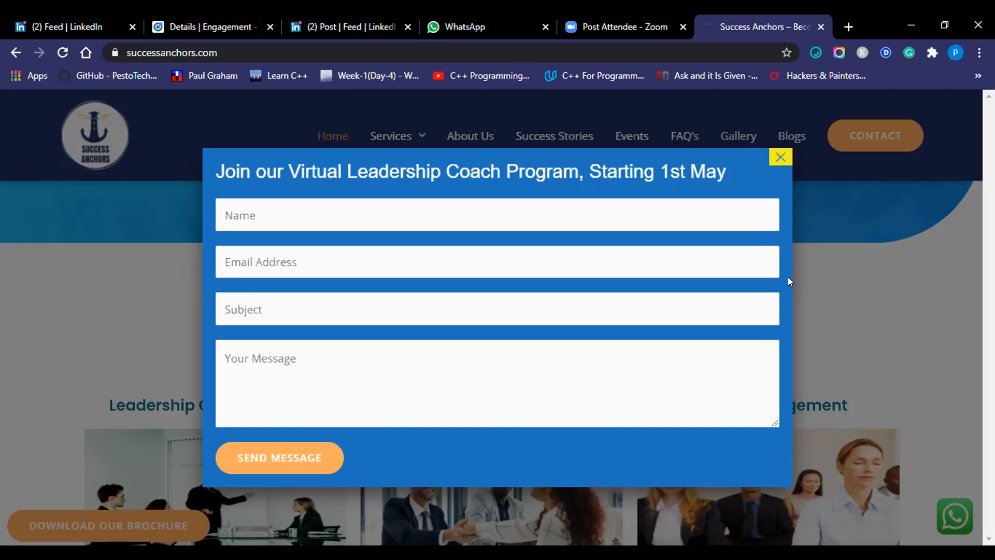
click(777, 158)
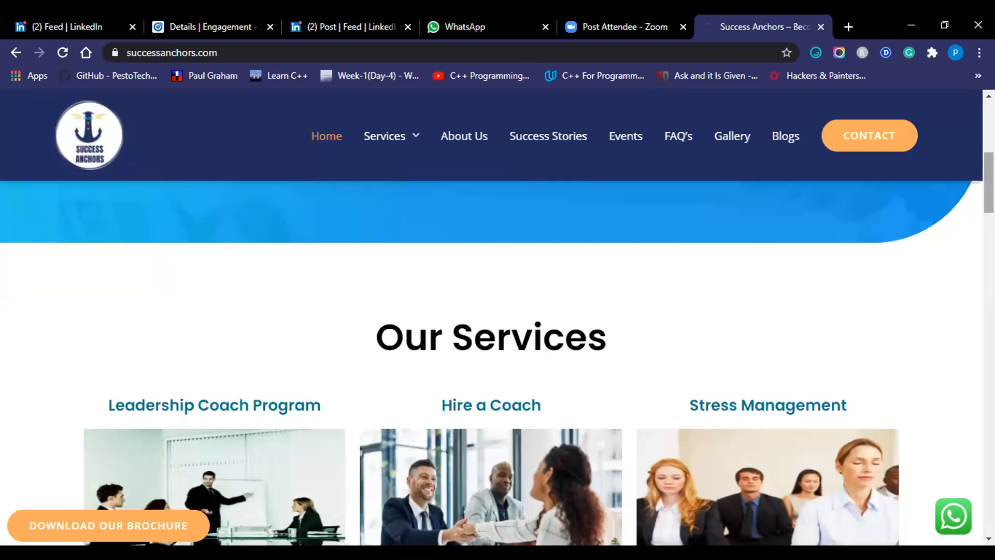
- Examine the Success Anchors home page from Our Services through the coaching approach to the clients section
scroll(498, 347, down, 1)
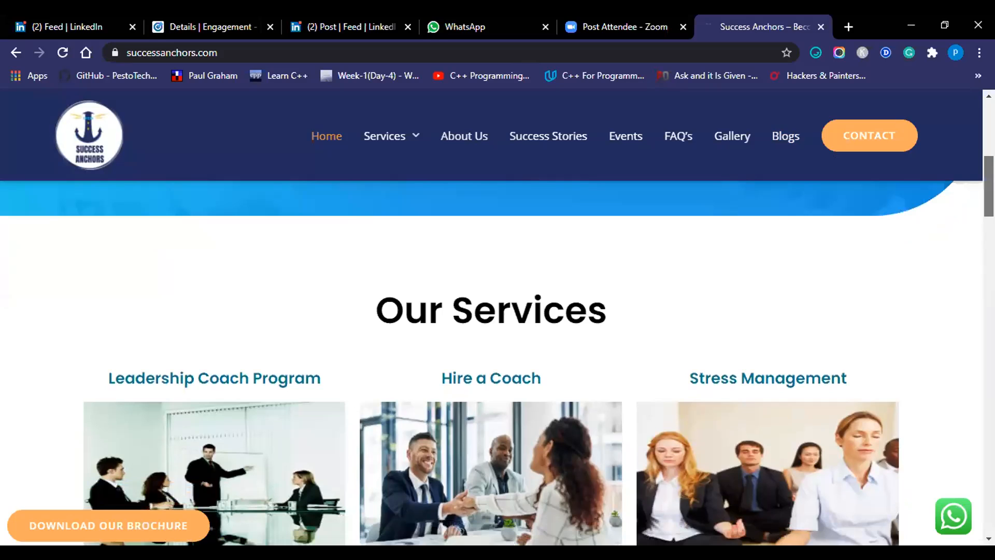
scroll(497, 350, down, 1)
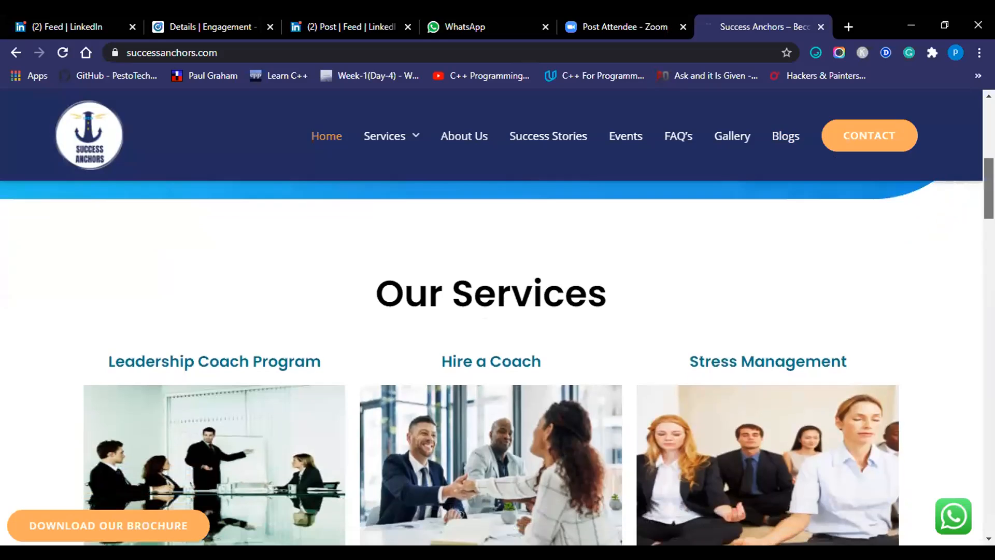
scroll(497, 350, down, 1)
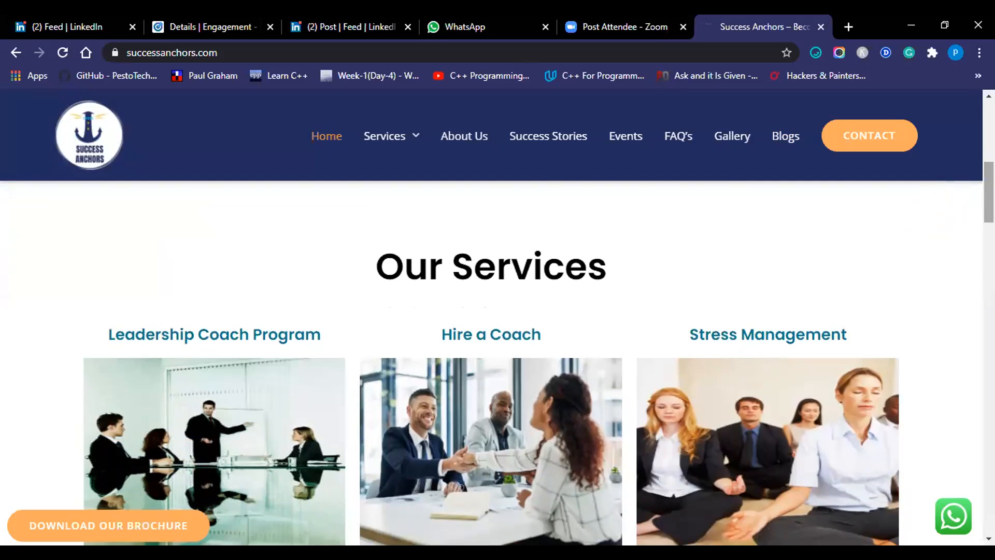
scroll(498, 350, down, 3)
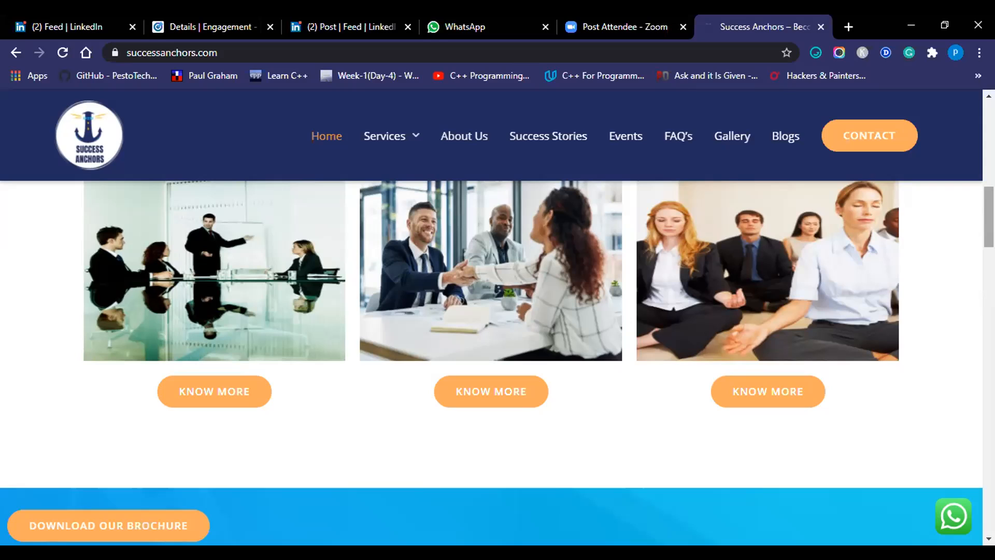
scroll(498, 350, down, 2)
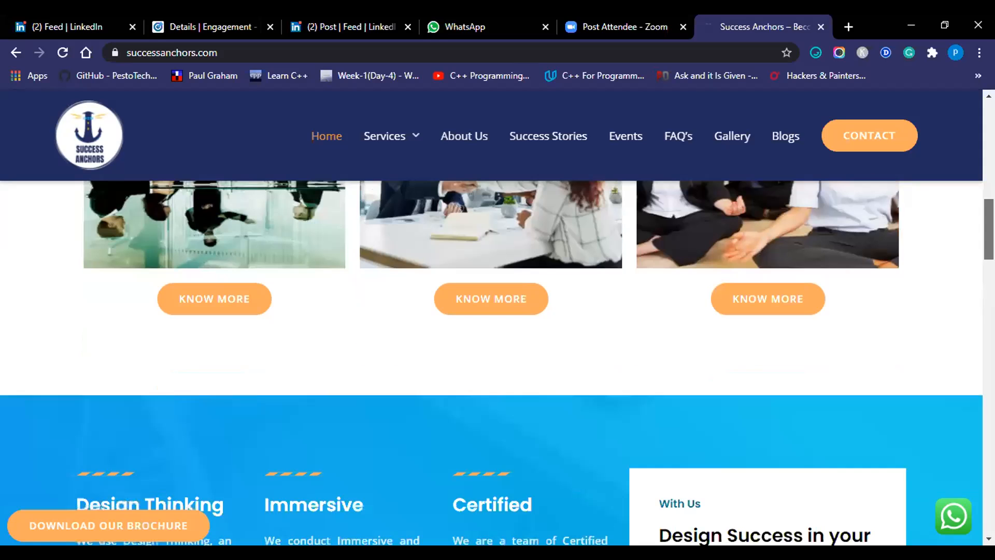
scroll(498, 363, down, 1)
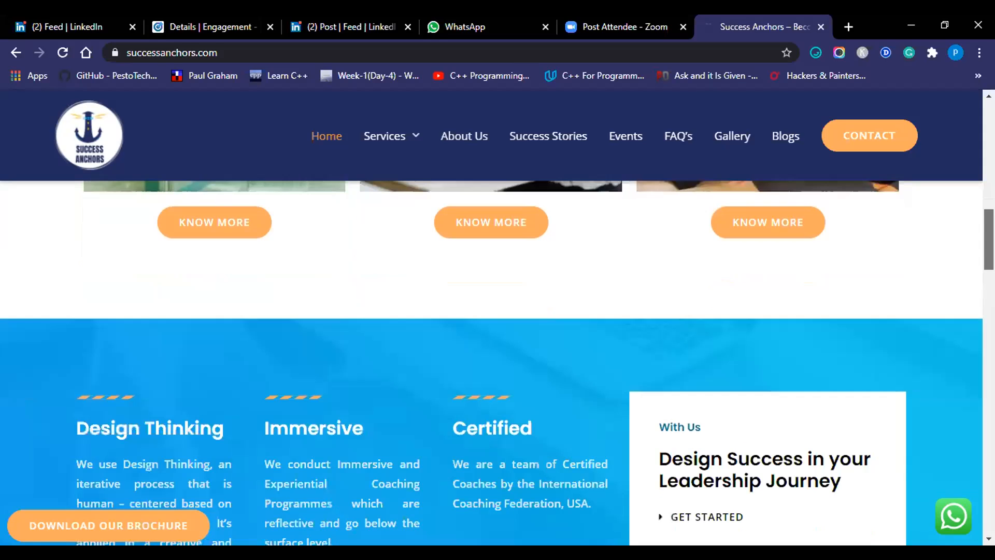
scroll(498, 311, down, 3)
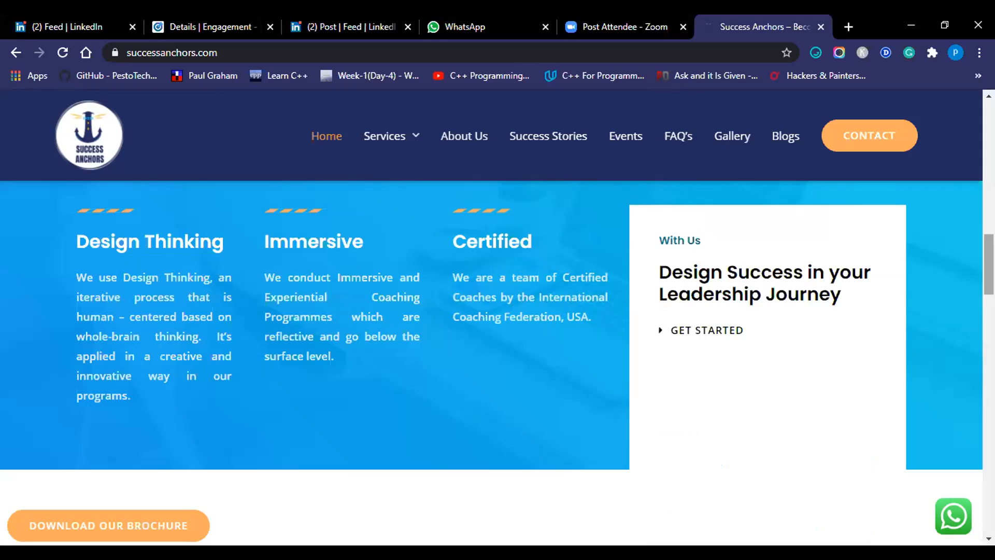
scroll(498, 363, down, 5)
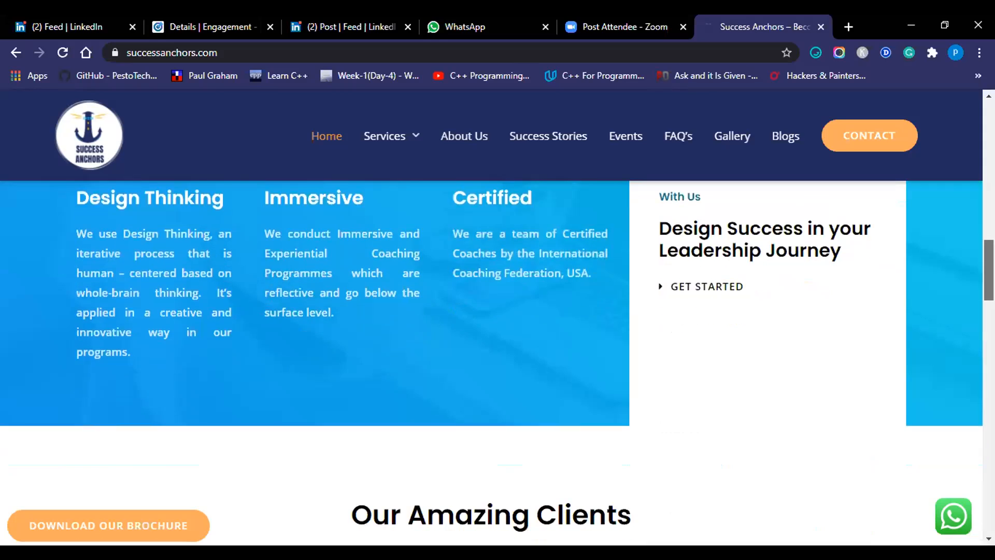